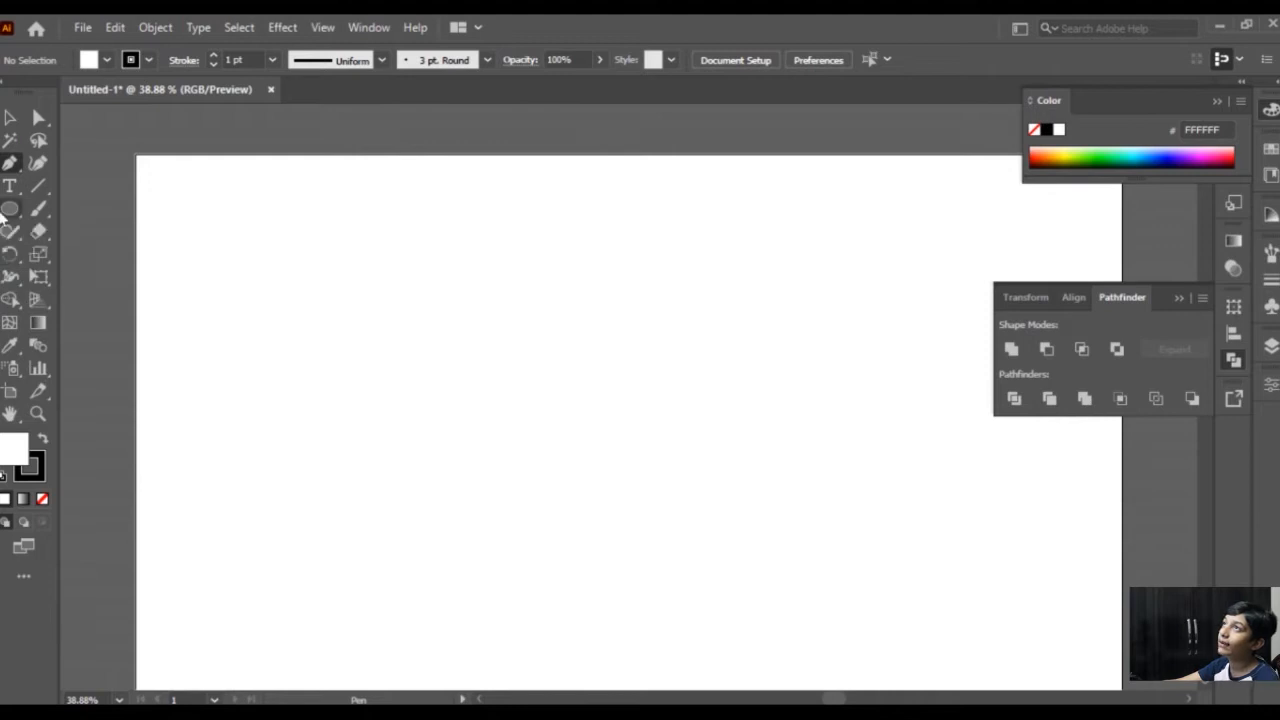
# Draw a tall, narrow rectangle on the artboard as the first panel of the layout.
pyautogui.click(141, 213)
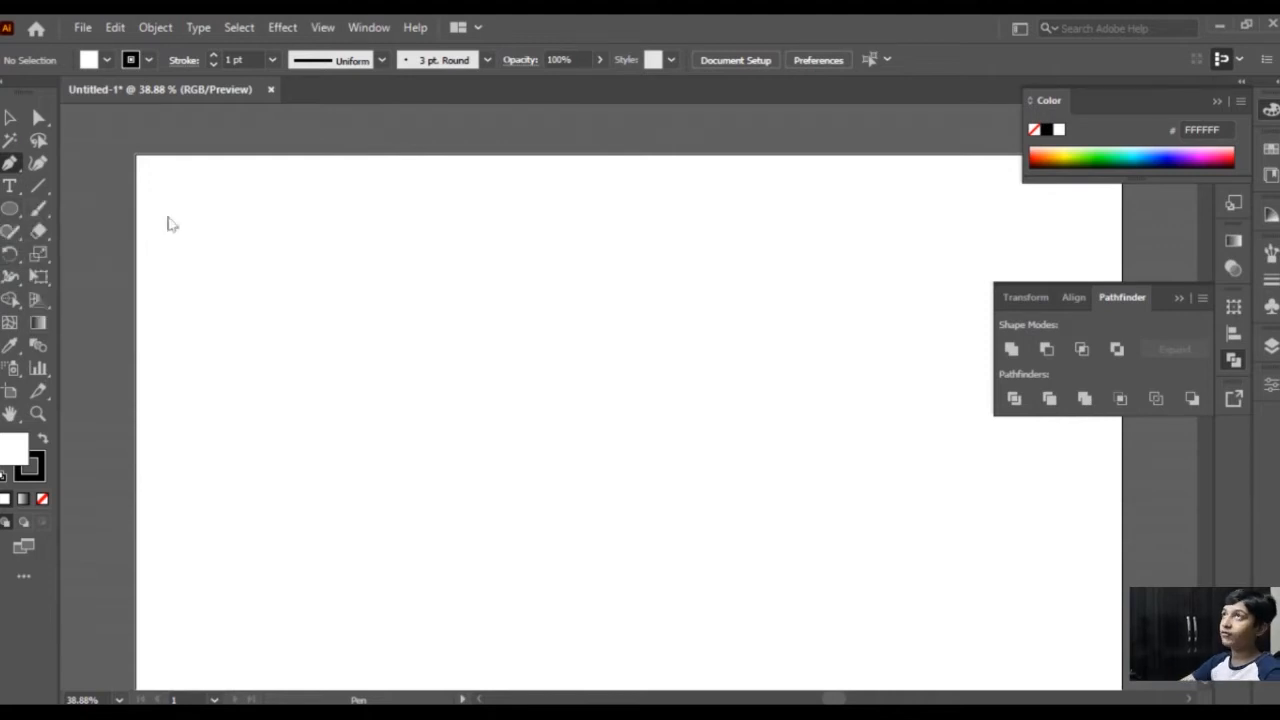
pyautogui.press('m')
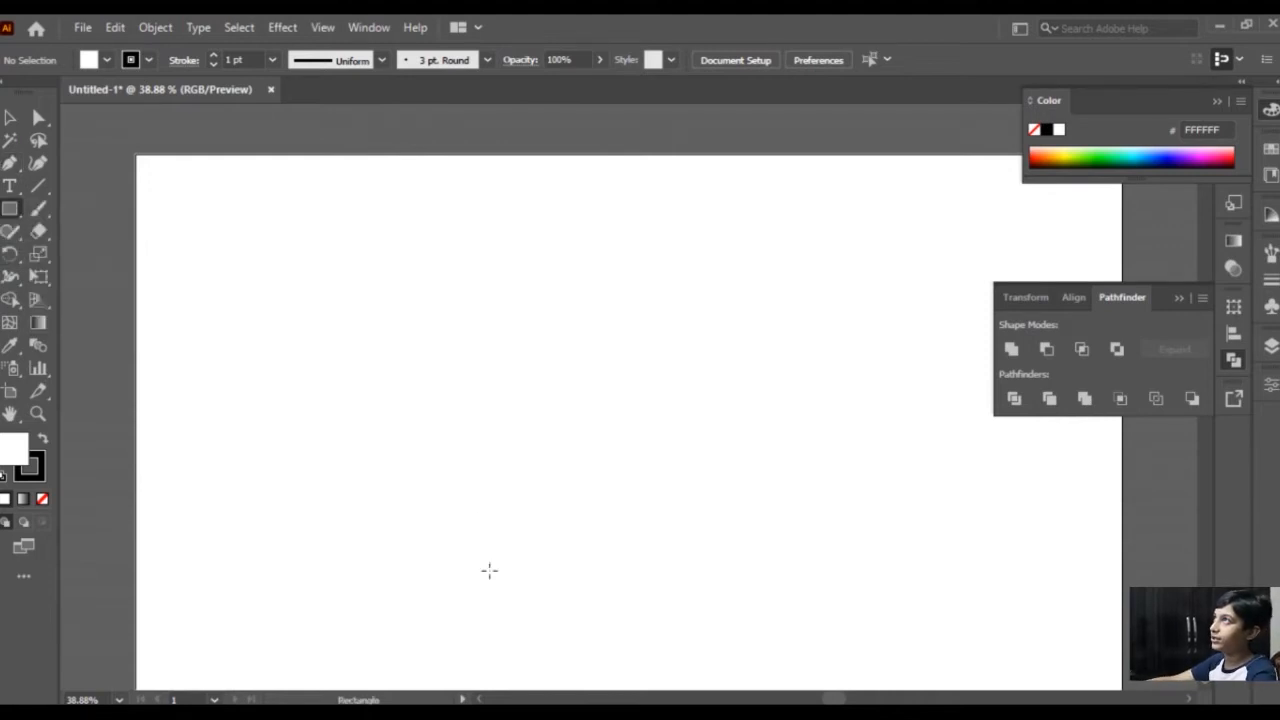
pyautogui.moveTo(261, 321); pyautogui.dragTo(392, 594)
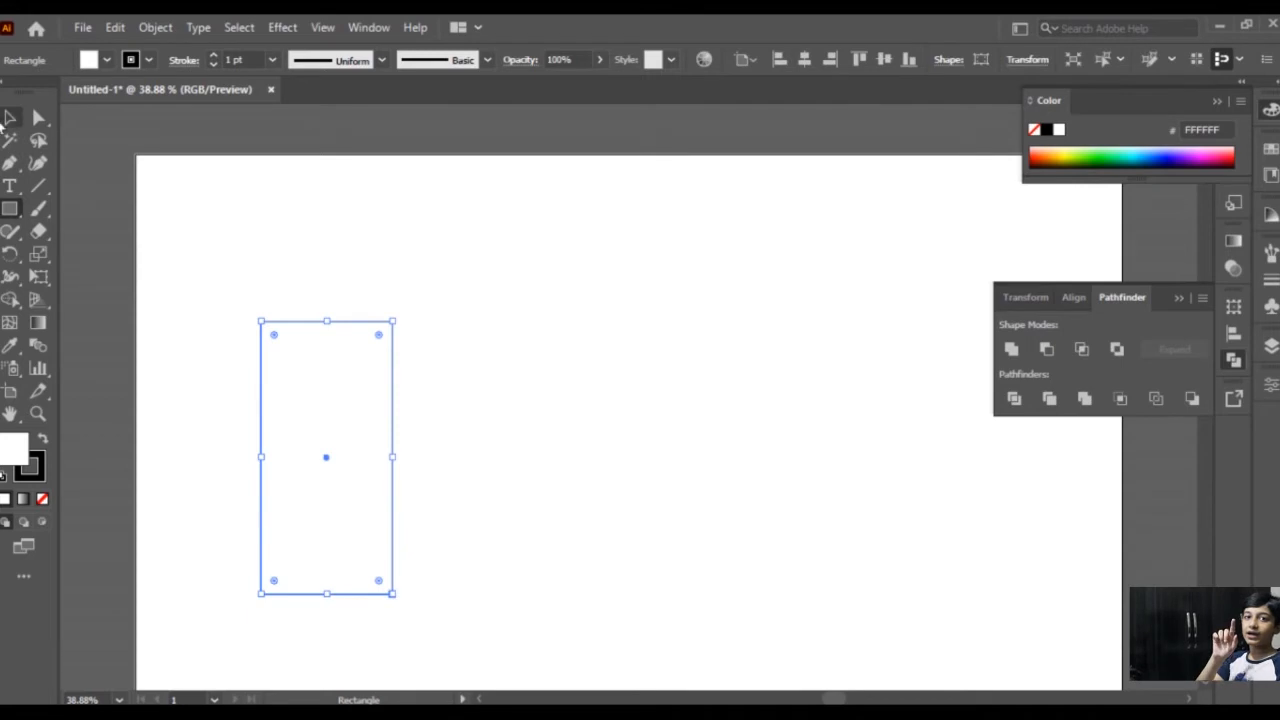
# Duplicate the rectangle sideways to form a row of four equal adjoining panels with their top and bottom edges aligned.
pyautogui.click(9, 118)
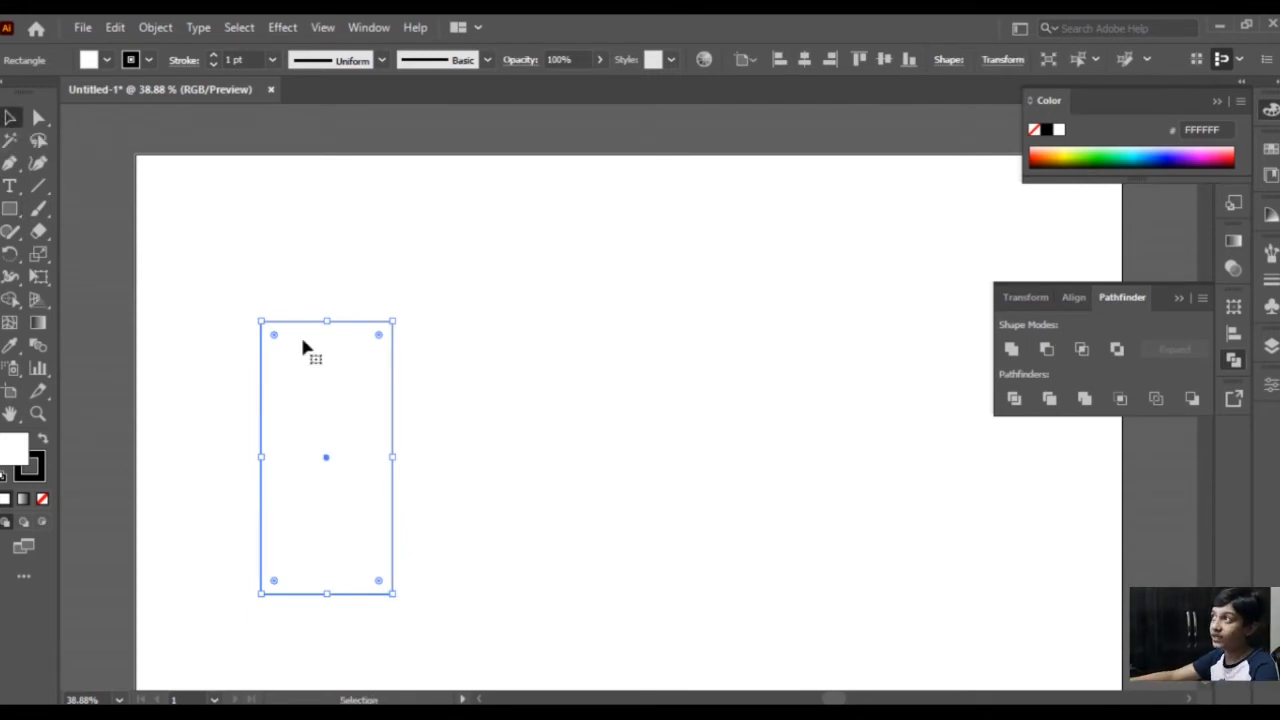
pyautogui.moveTo(325, 447); pyautogui.dragTo(594, 462)
pyautogui.click(364, 300)
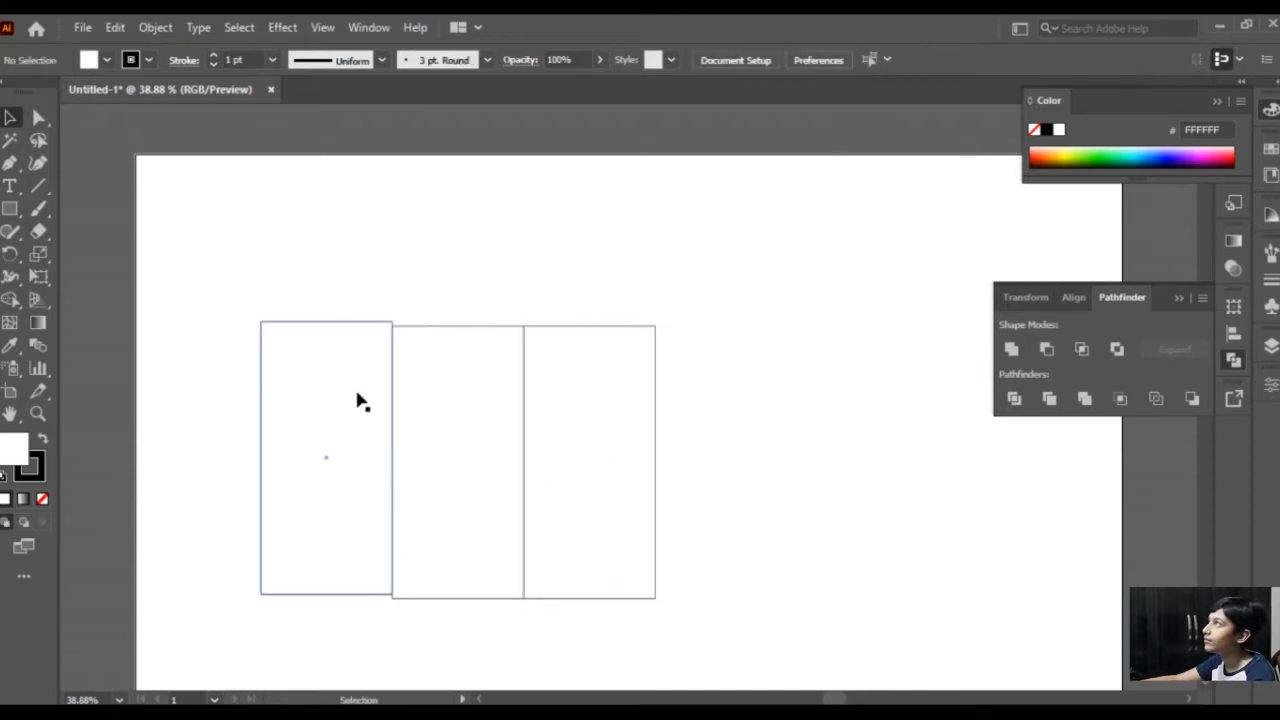
pyautogui.moveTo(358, 400); pyautogui.dragTo(360, 405)
pyautogui.click(592, 470)
pyautogui.moveTo(592, 468); pyautogui.dragTo(726, 462)
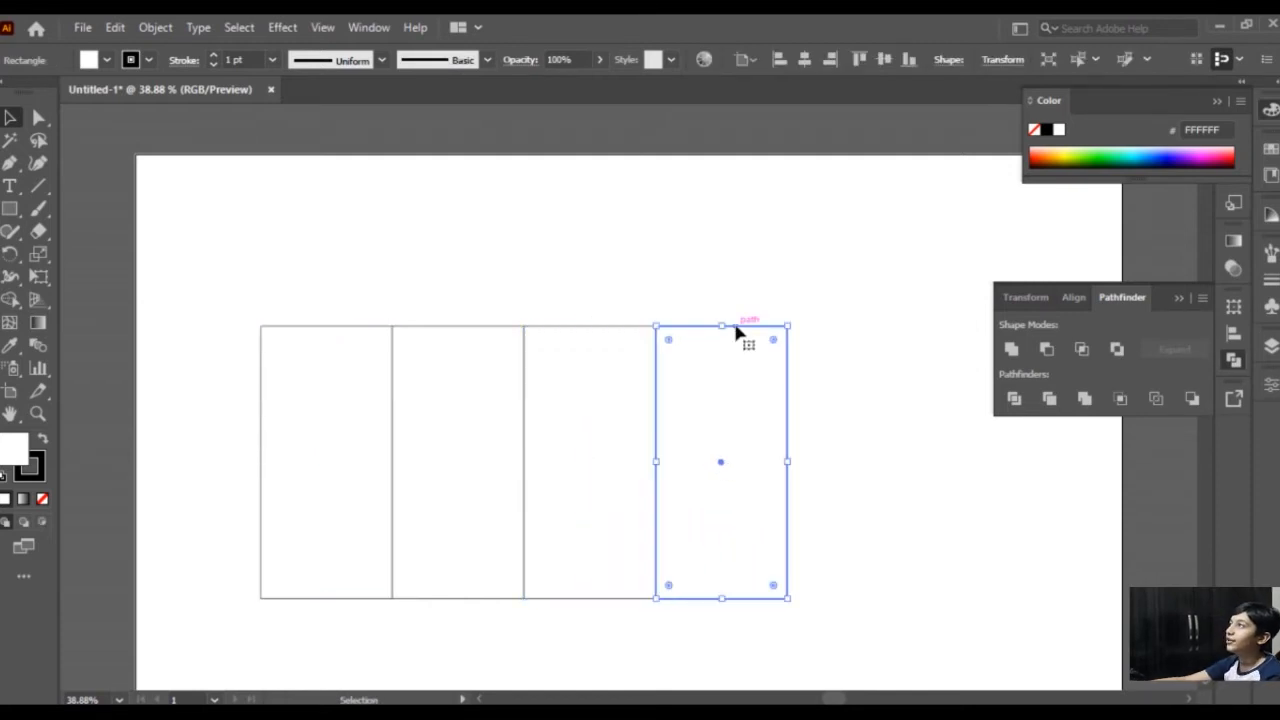
pyautogui.click(741, 268)
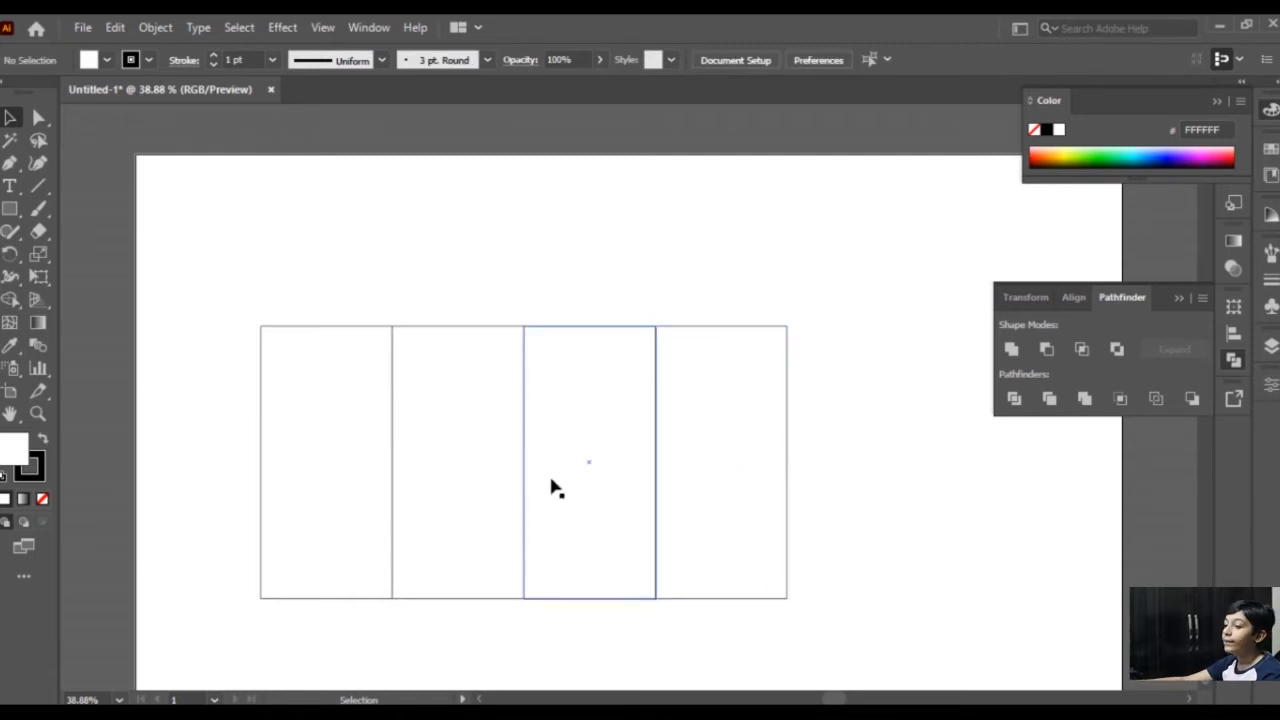
# Draw a low flap with the Pen tool along the first panel's top edge, with a slanted outer end and a straight inner end.
pyautogui.click(332, 508)
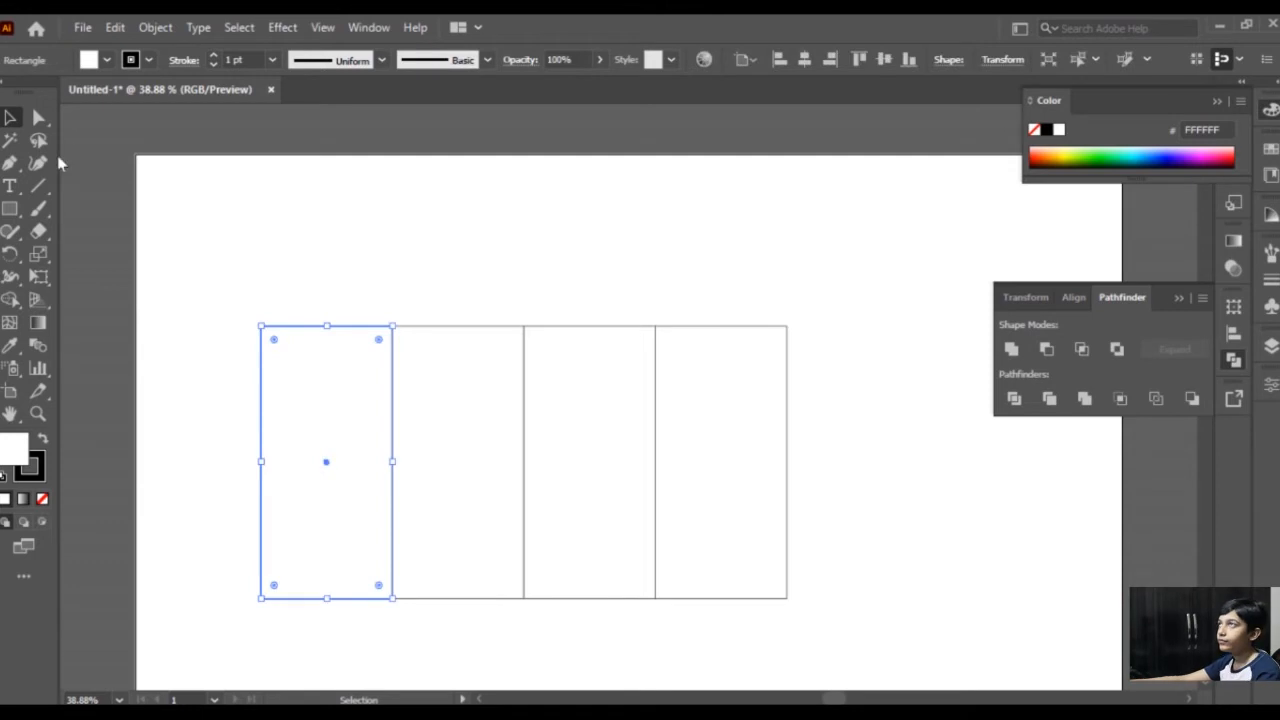
pyautogui.click(10, 163)
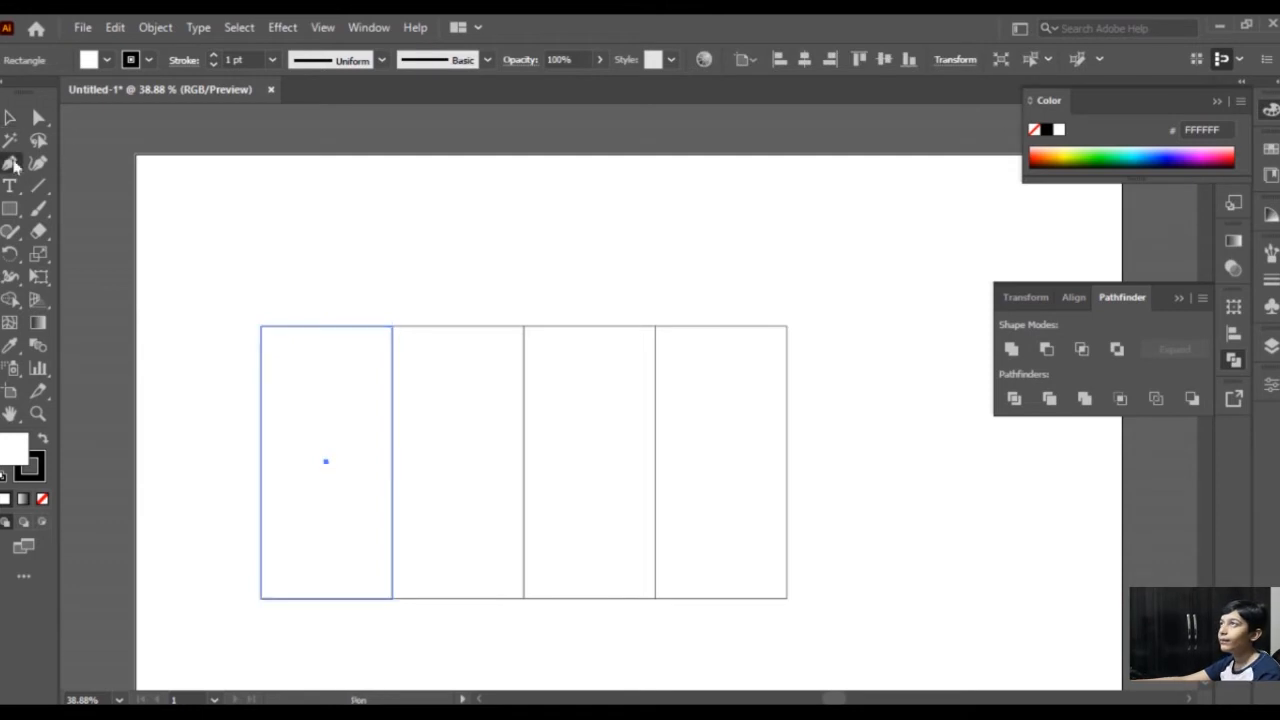
pyautogui.click(261, 327)
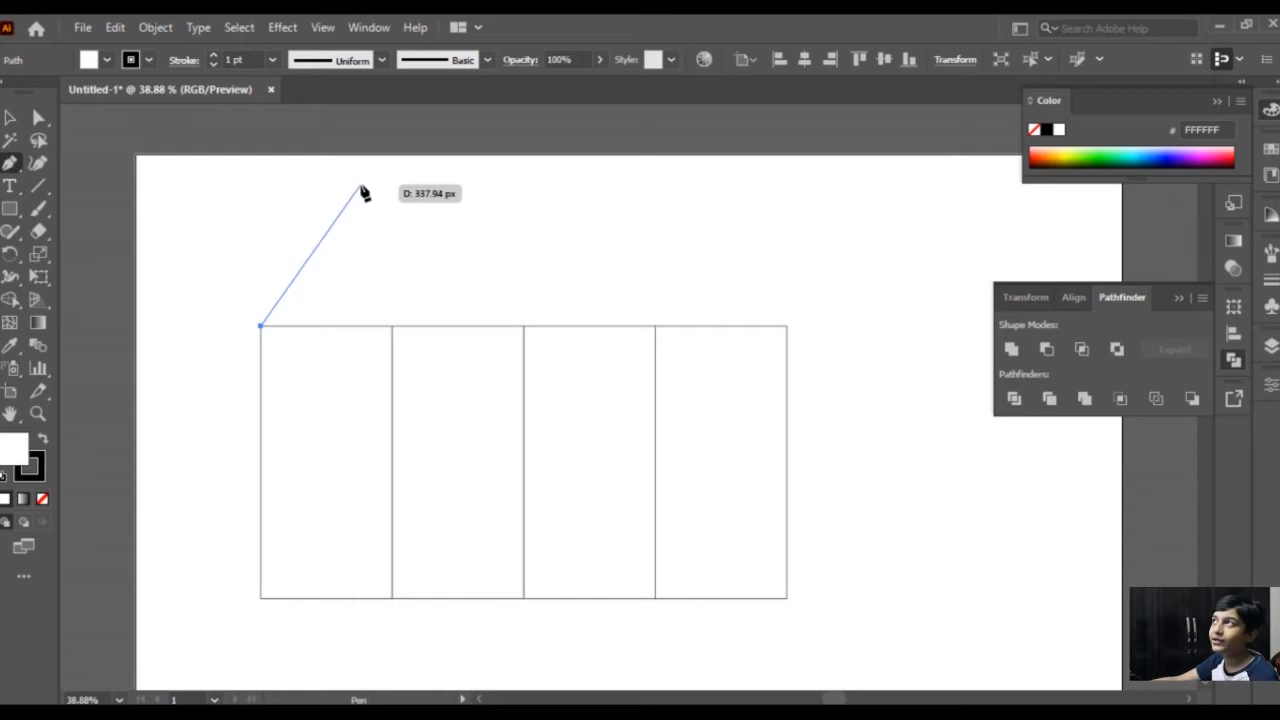
pyautogui.click(281, 306)
pyautogui.click(392, 306)
pyautogui.click(392, 326)
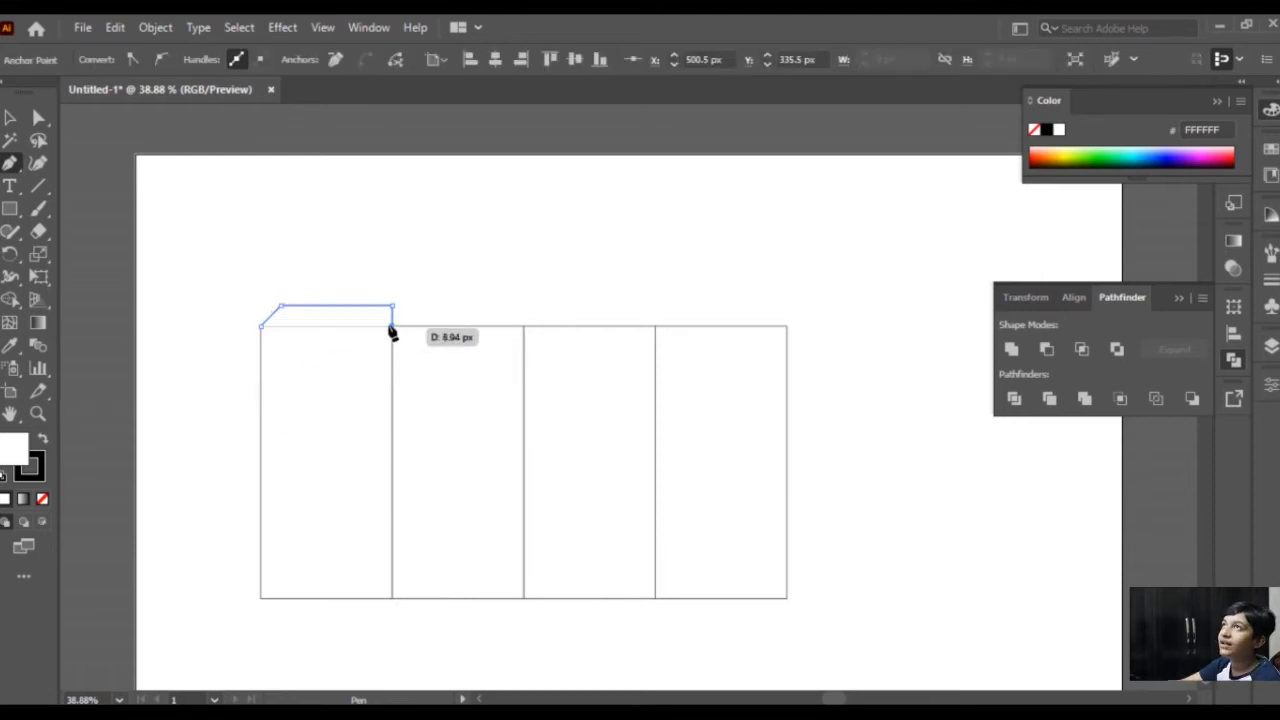
pyautogui.click(263, 324)
pyautogui.press('v')
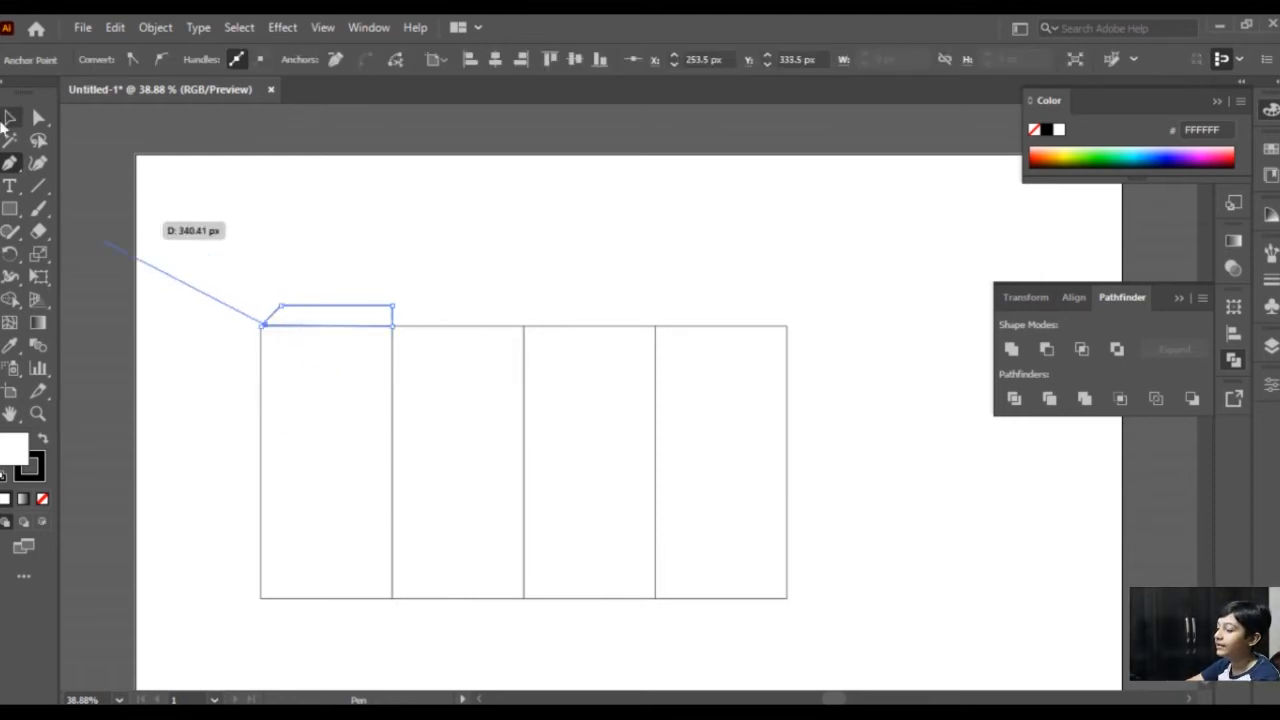
pyautogui.click(517, 208)
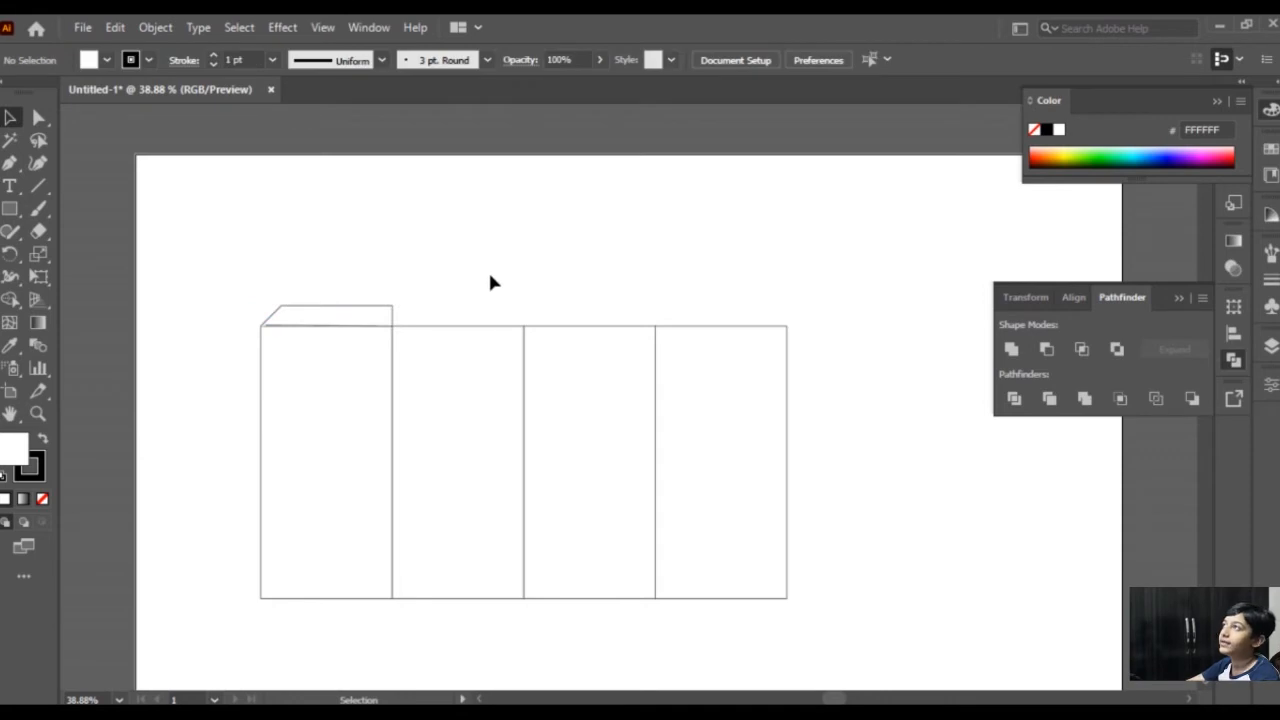
# Create a copy of the top flap reflected across the horizontal axis and place it against the first panel's bottom edge.
pyautogui.click(387, 303)
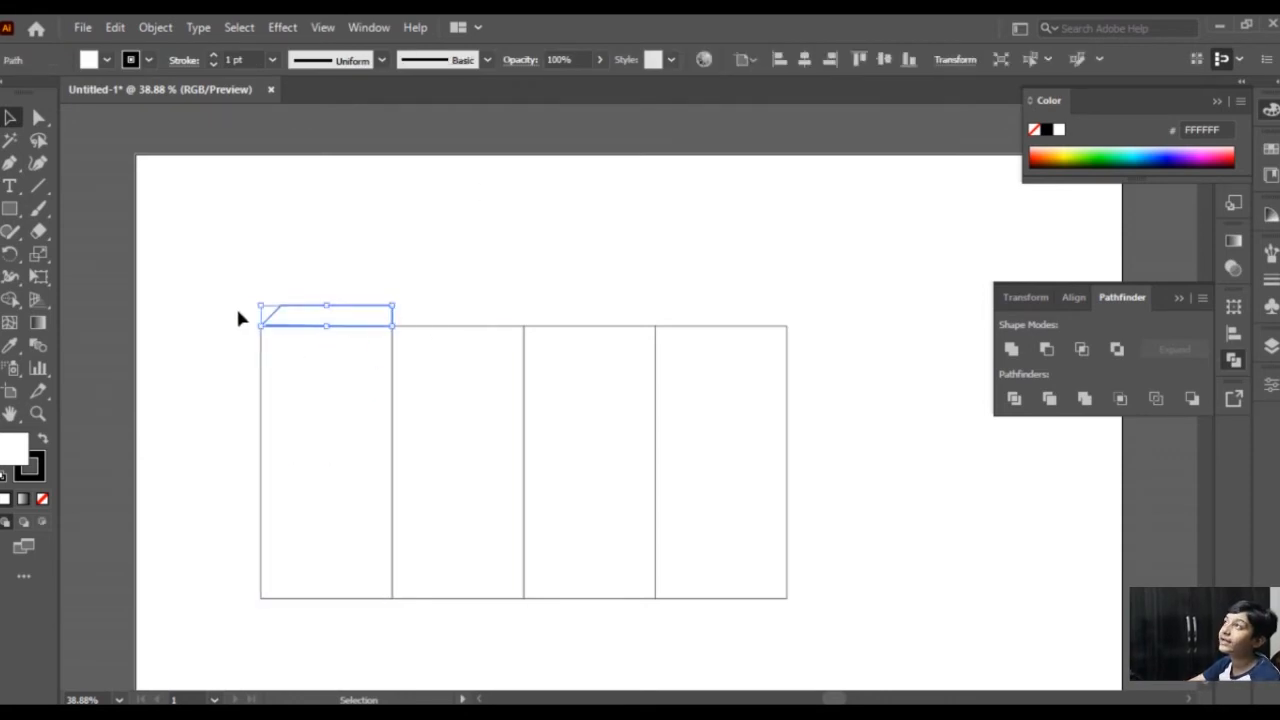
pyautogui.rightClick(360, 312)
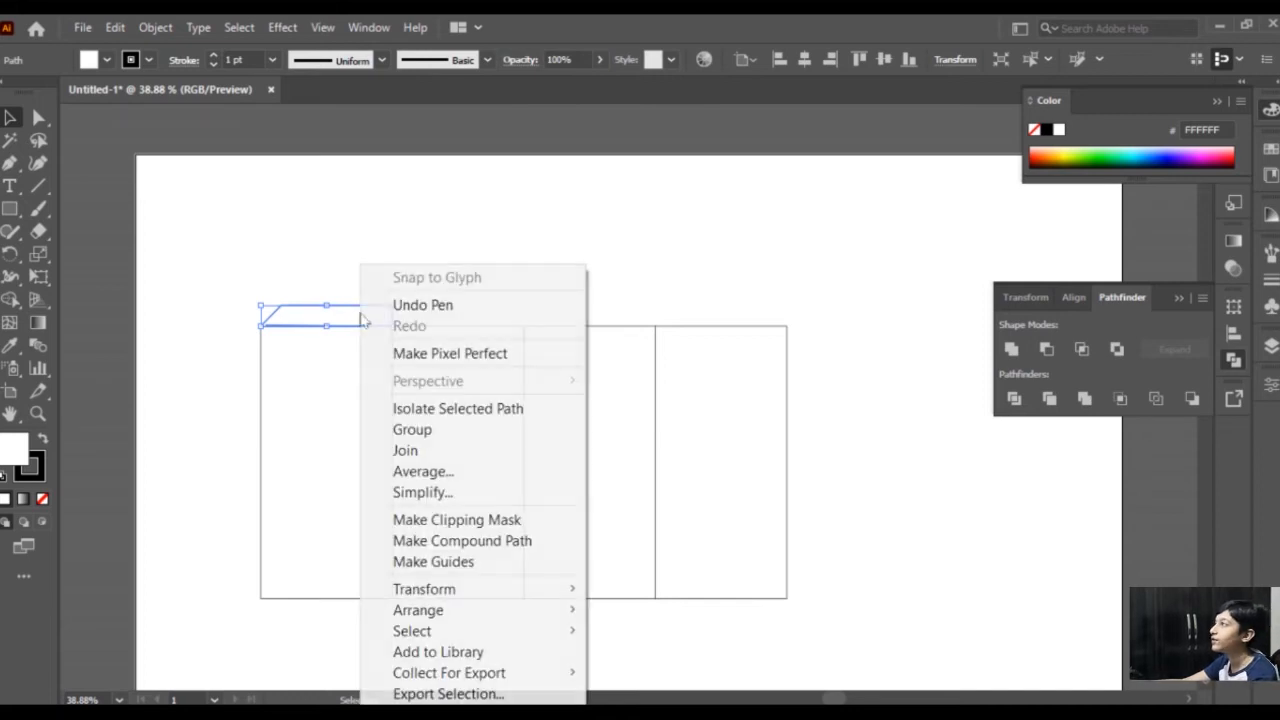
pyautogui.moveTo(570, 591)
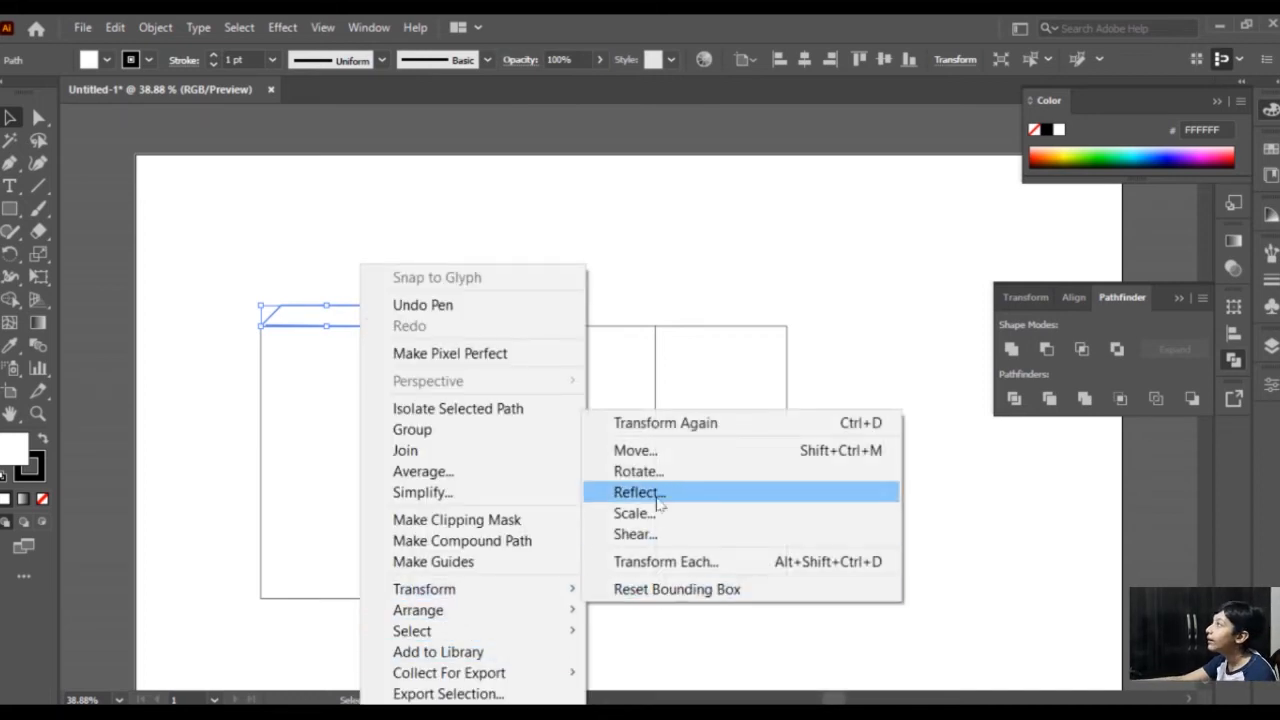
pyautogui.click(657, 493)
pyautogui.click(1045, 444)
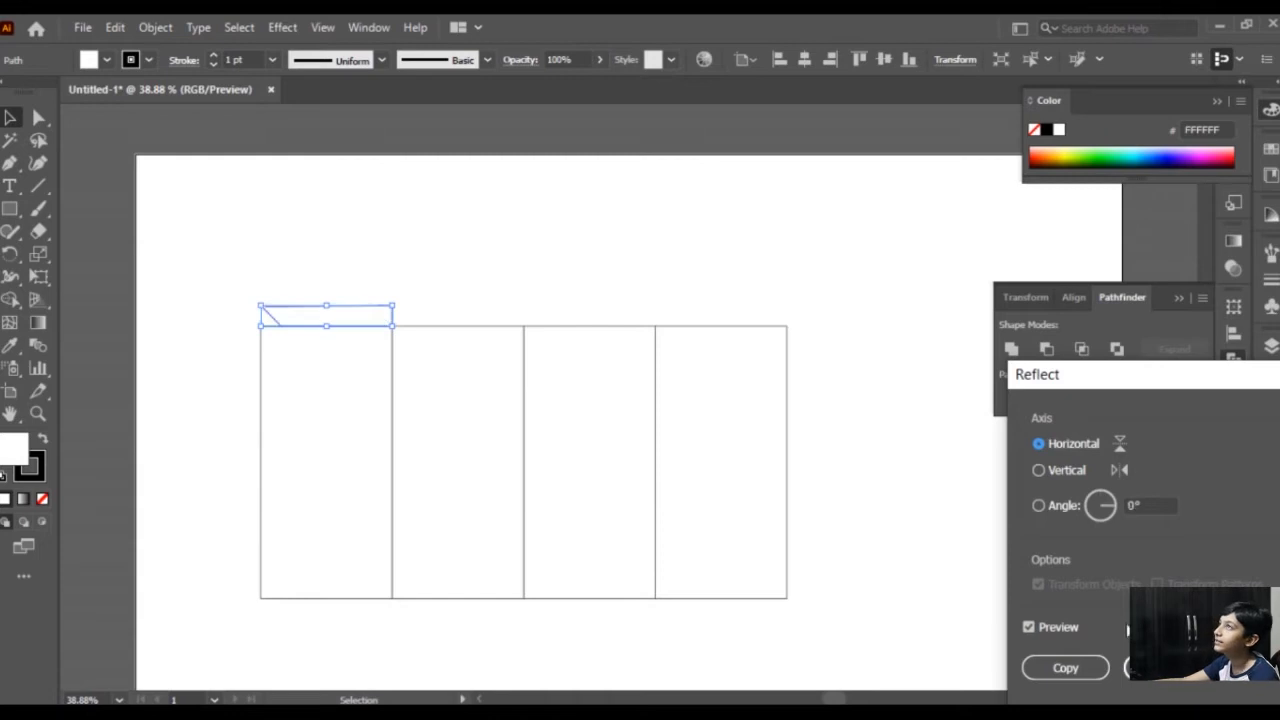
pyautogui.click(1098, 667)
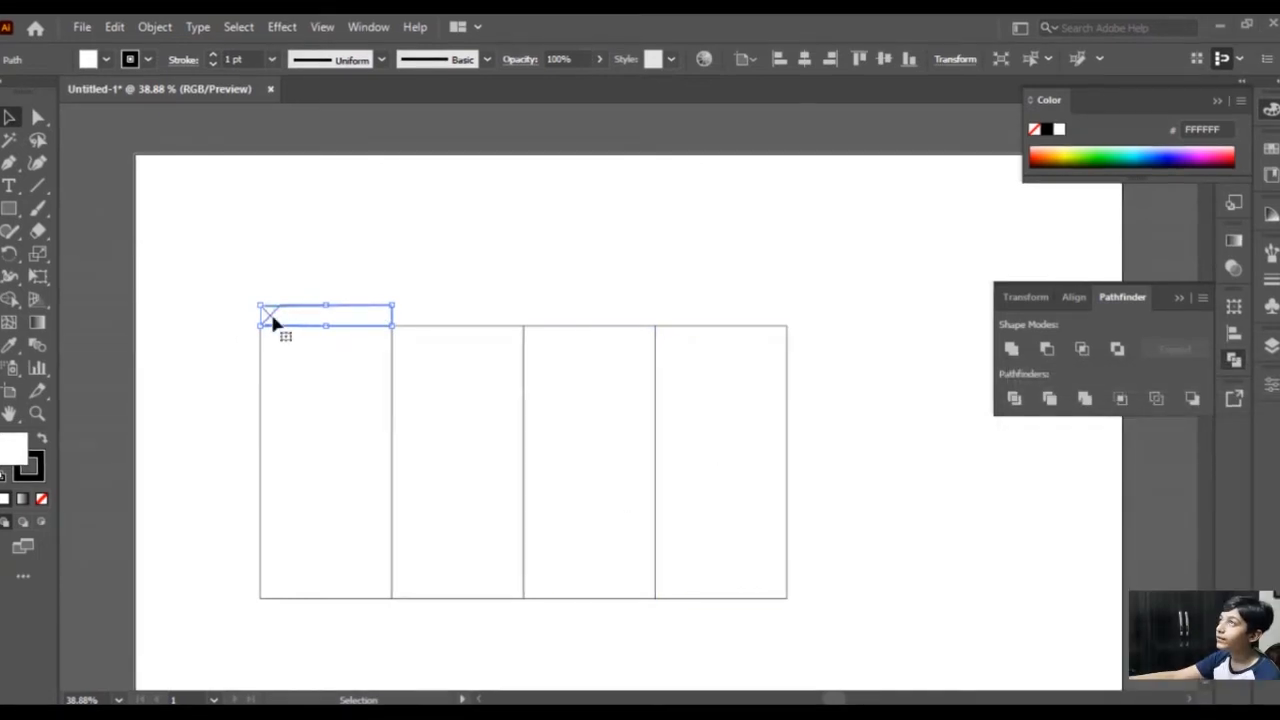
pyautogui.click(287, 244)
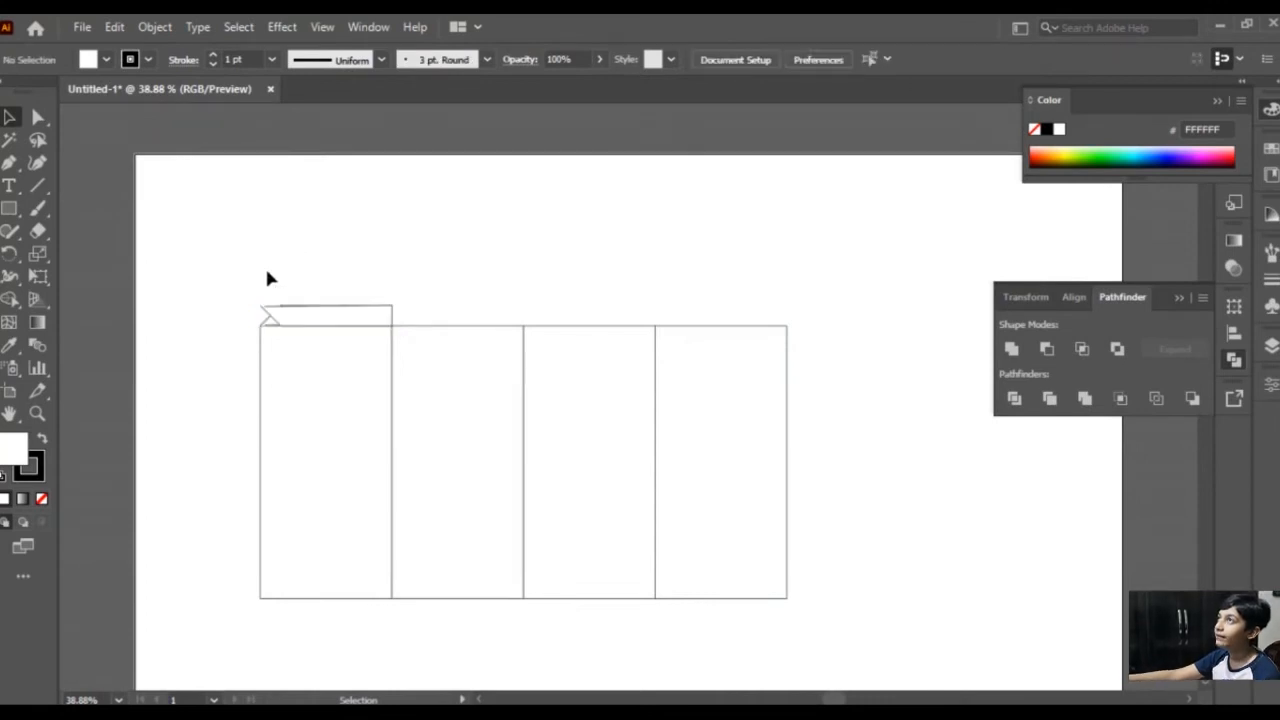
pyautogui.moveTo(264, 309); pyautogui.dragTo(263, 596)
pyautogui.click(217, 409)
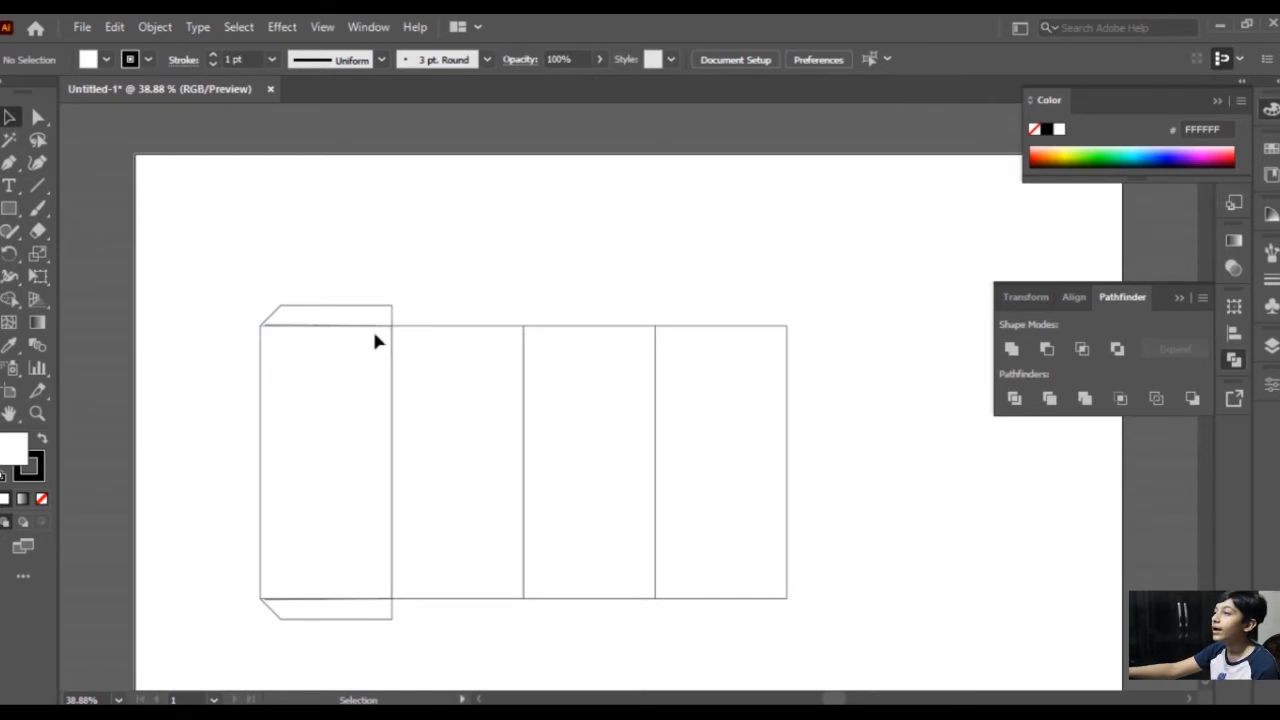
# Reflect the first panel's bottom flap across the vertical axis so its slanted end faces the second panel.
pyautogui.click(346, 621)
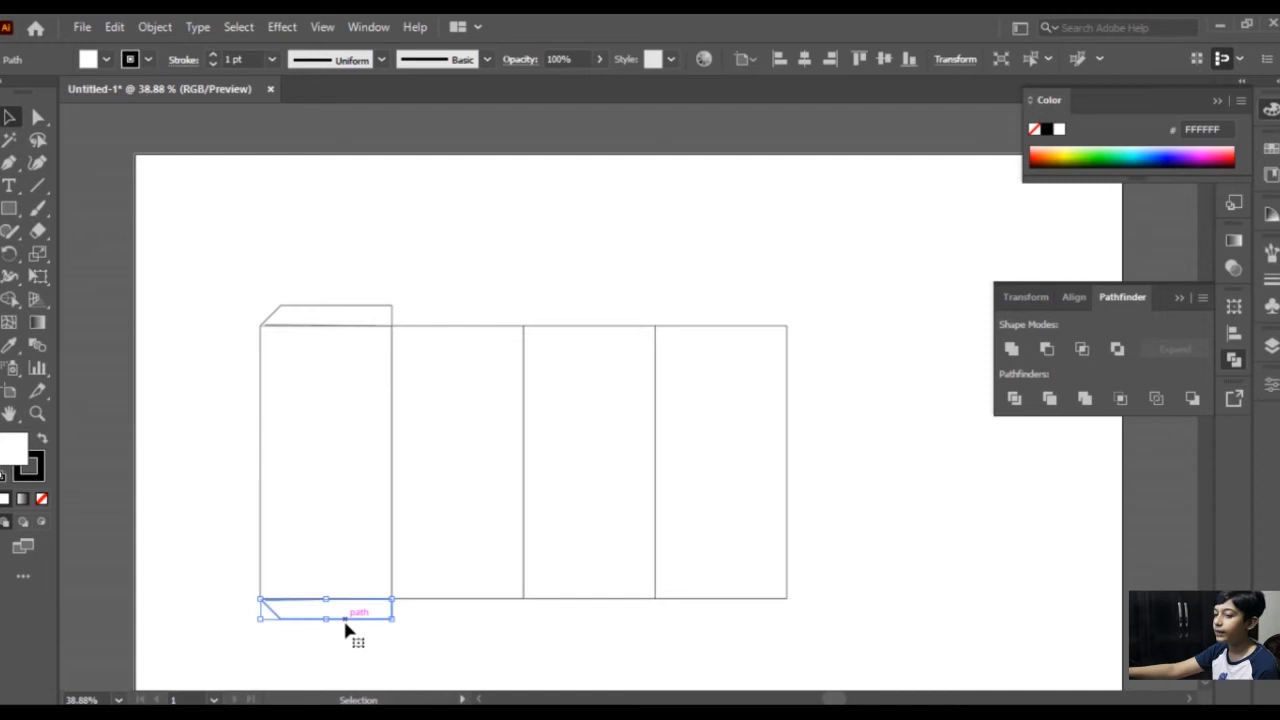
pyautogui.rightClick(346, 626)
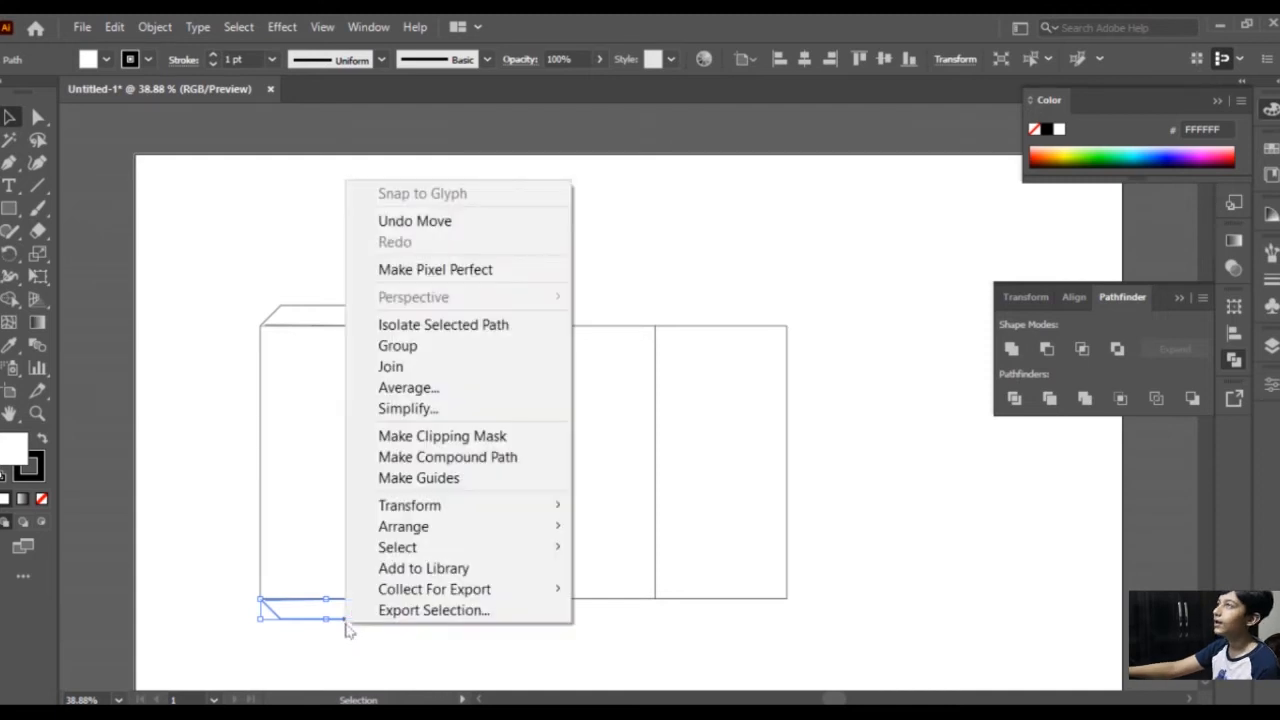
pyautogui.moveTo(470, 518)
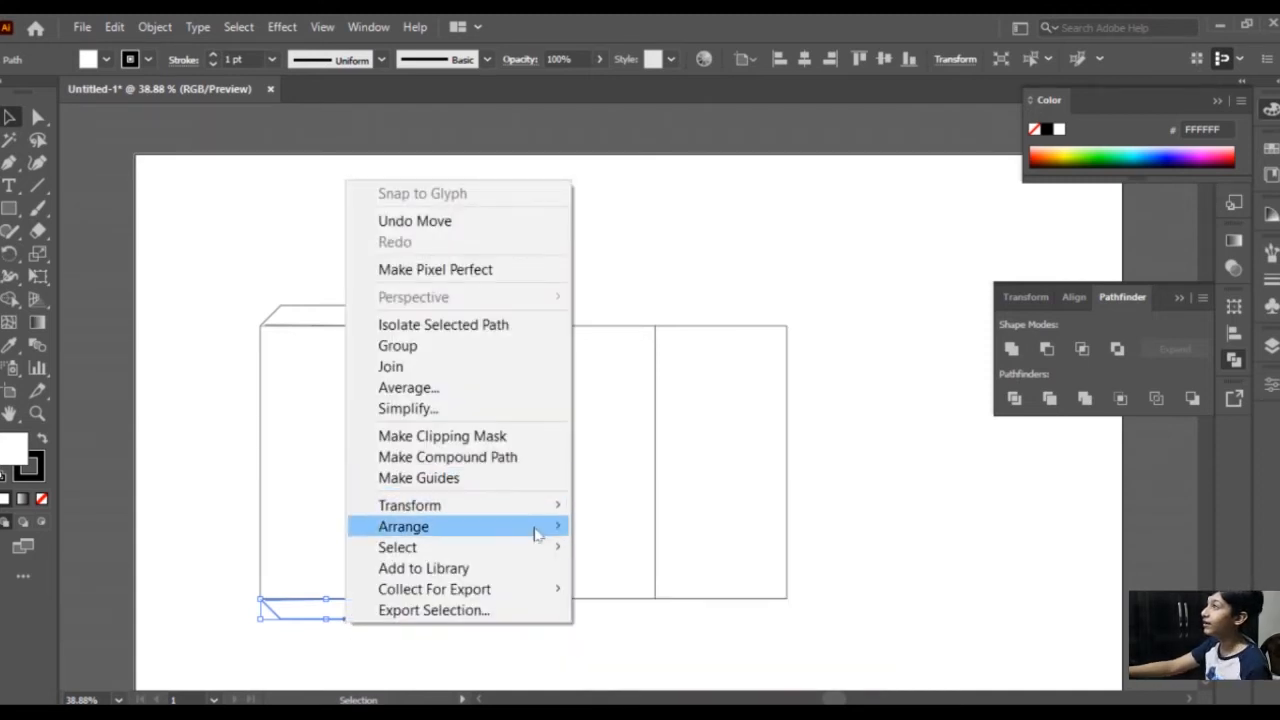
pyautogui.click(660, 575)
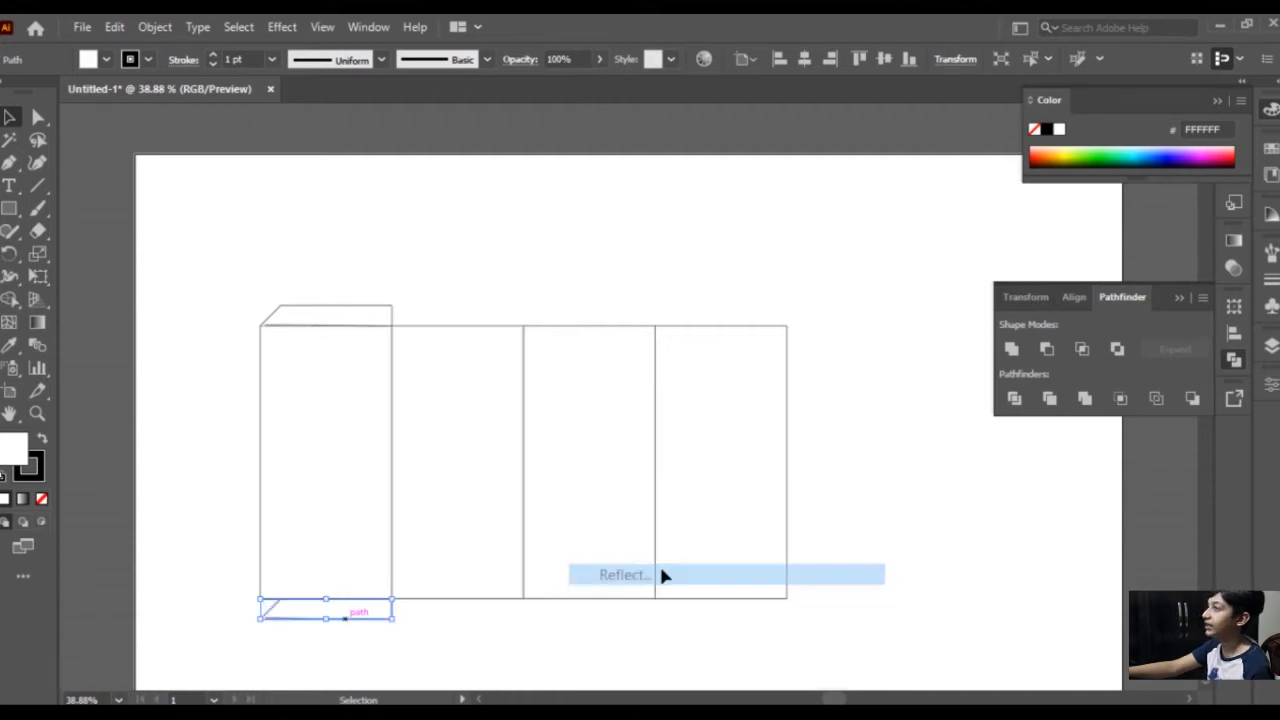
pyautogui.click(1066, 470)
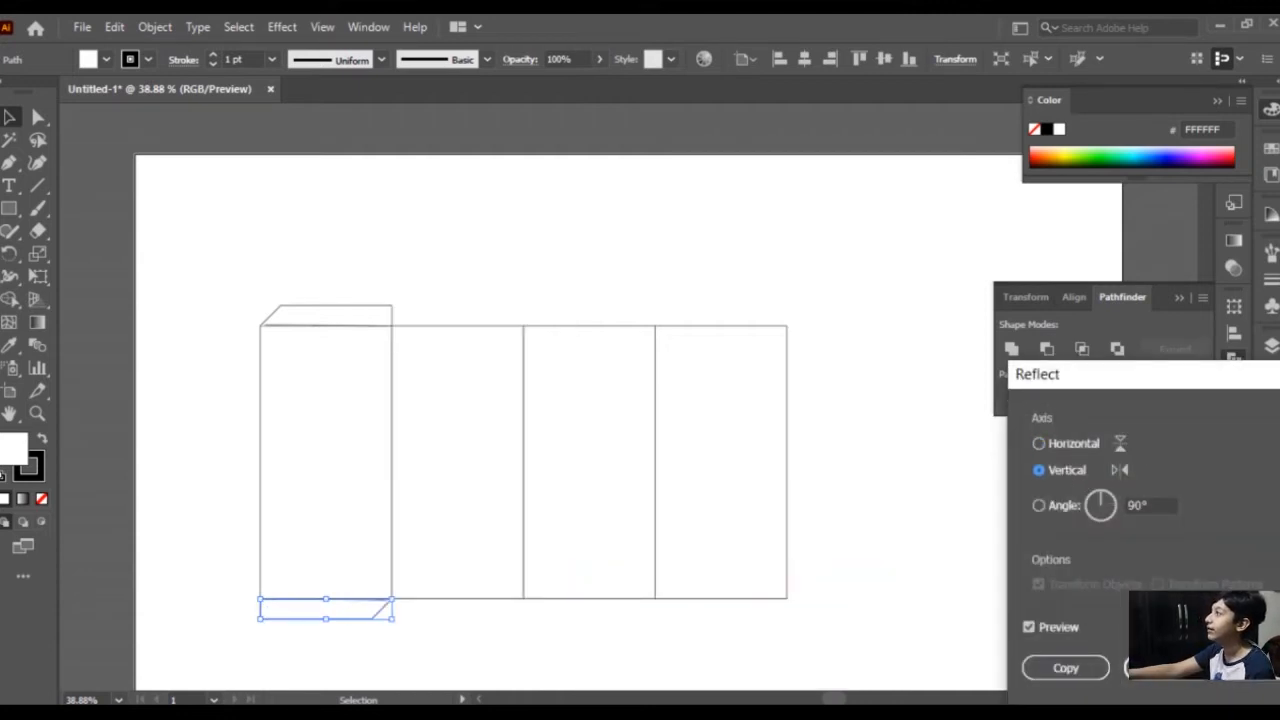
pyautogui.click(1155, 675)
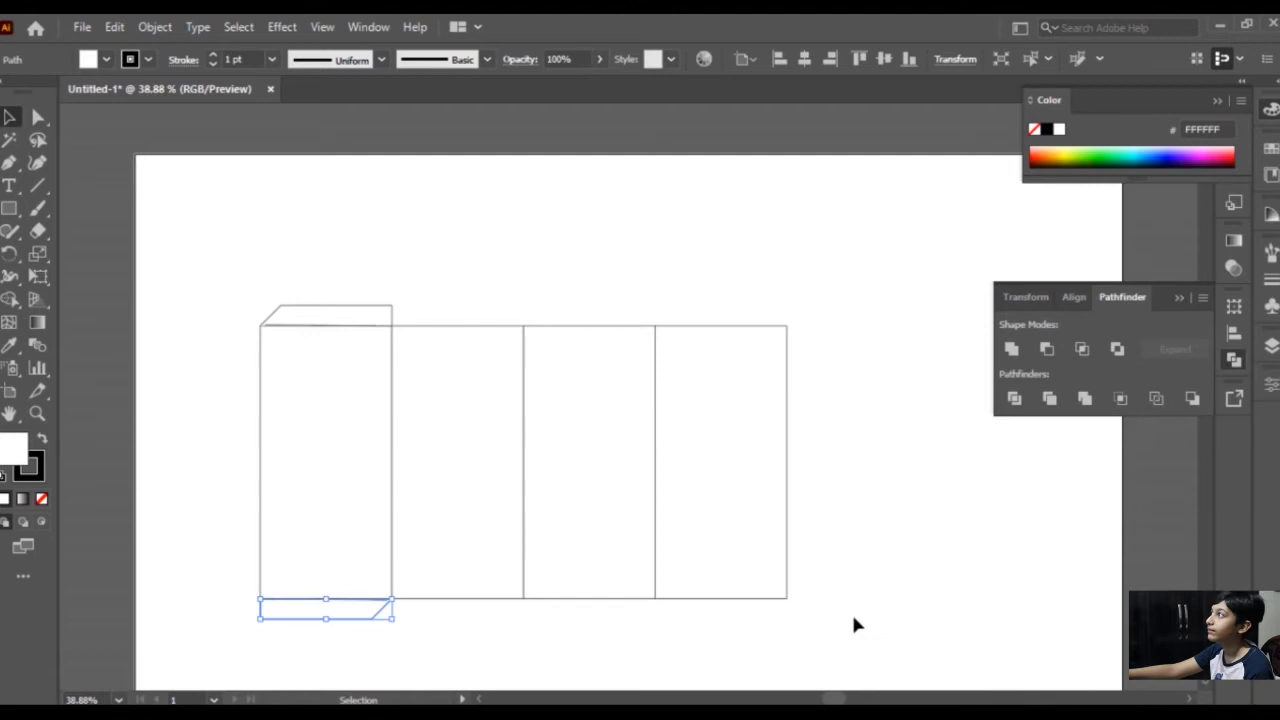
pyautogui.click(853, 624)
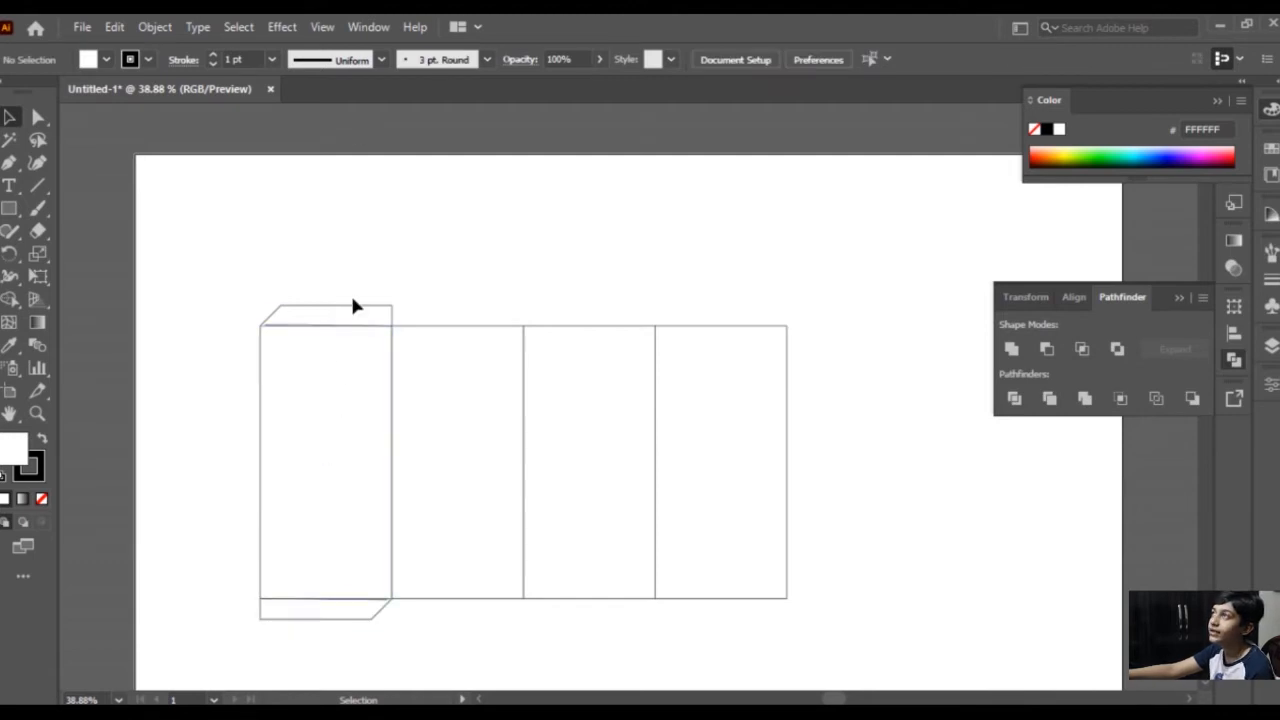
# Draw a rectangular closing flap below the second panel, matching the panel's width.
pyautogui.click(10, 209)
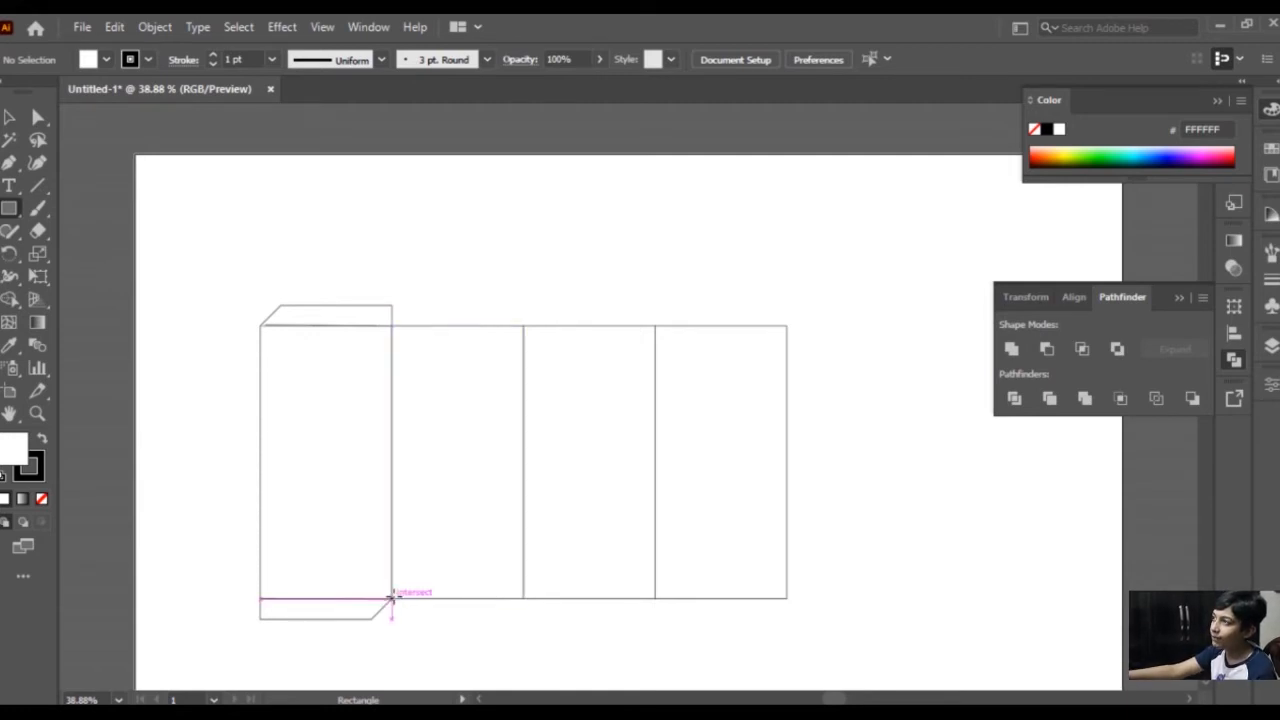
pyautogui.moveTo(392, 598); pyautogui.dragTo(524, 601)
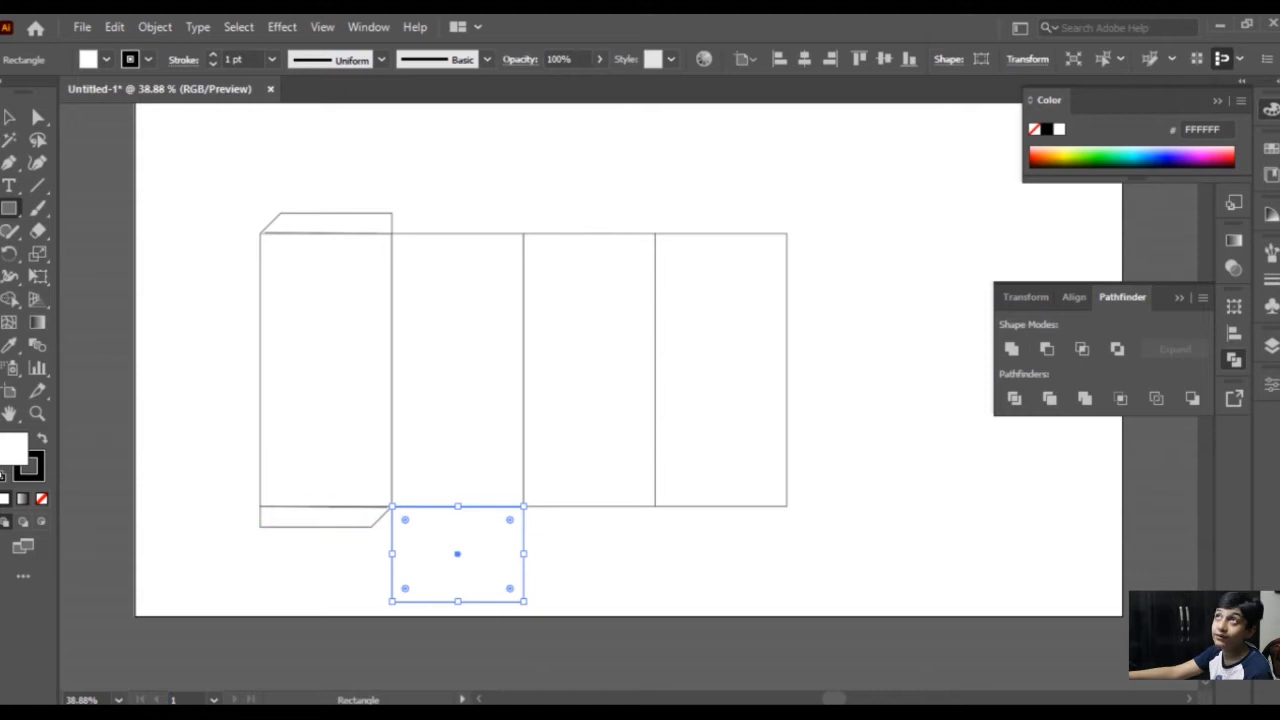
pyautogui.click(9, 118)
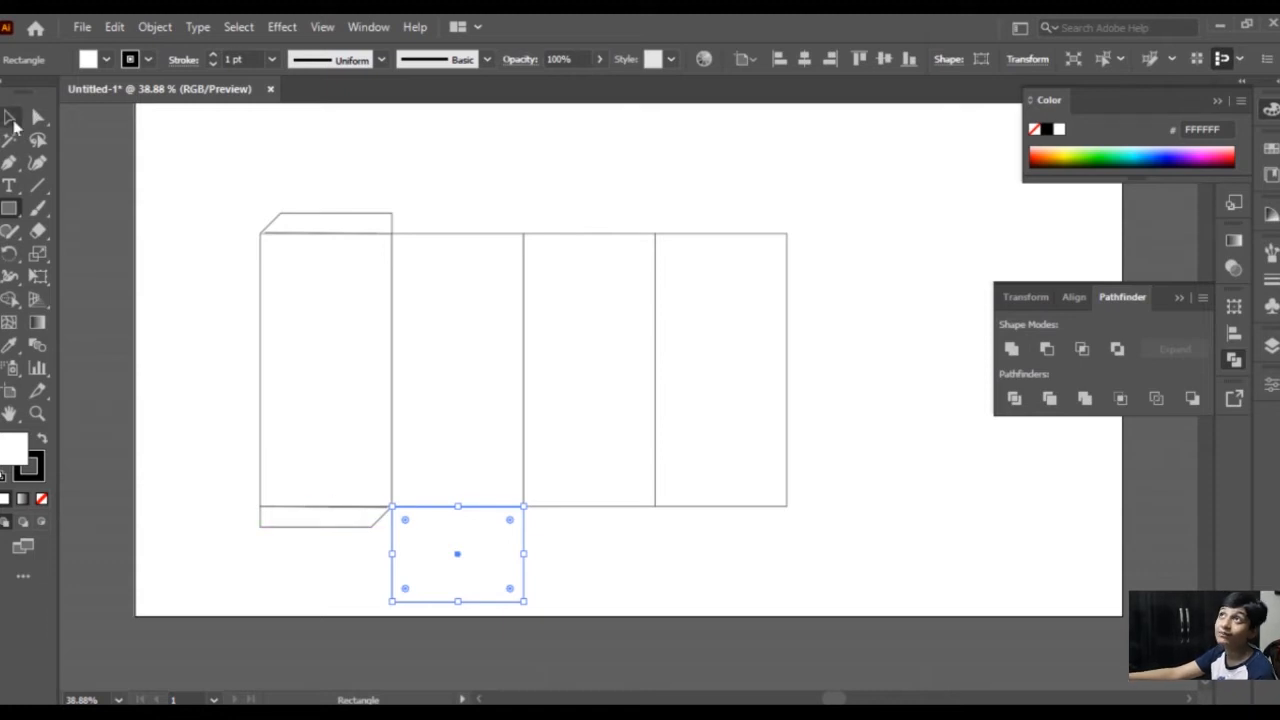
pyautogui.click(726, 576)
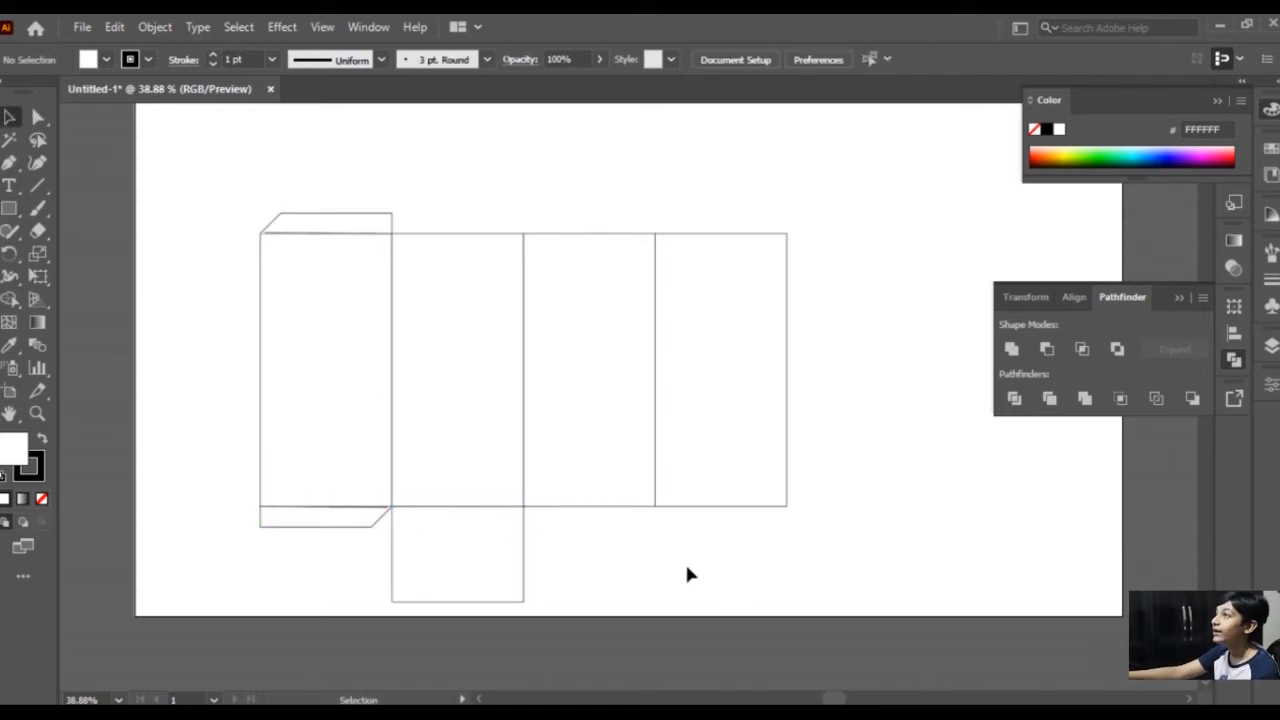
# Draw a thin rectangular tab of the same width along the bottom edge of the second panel's closing flap.
pyautogui.click(9, 185)
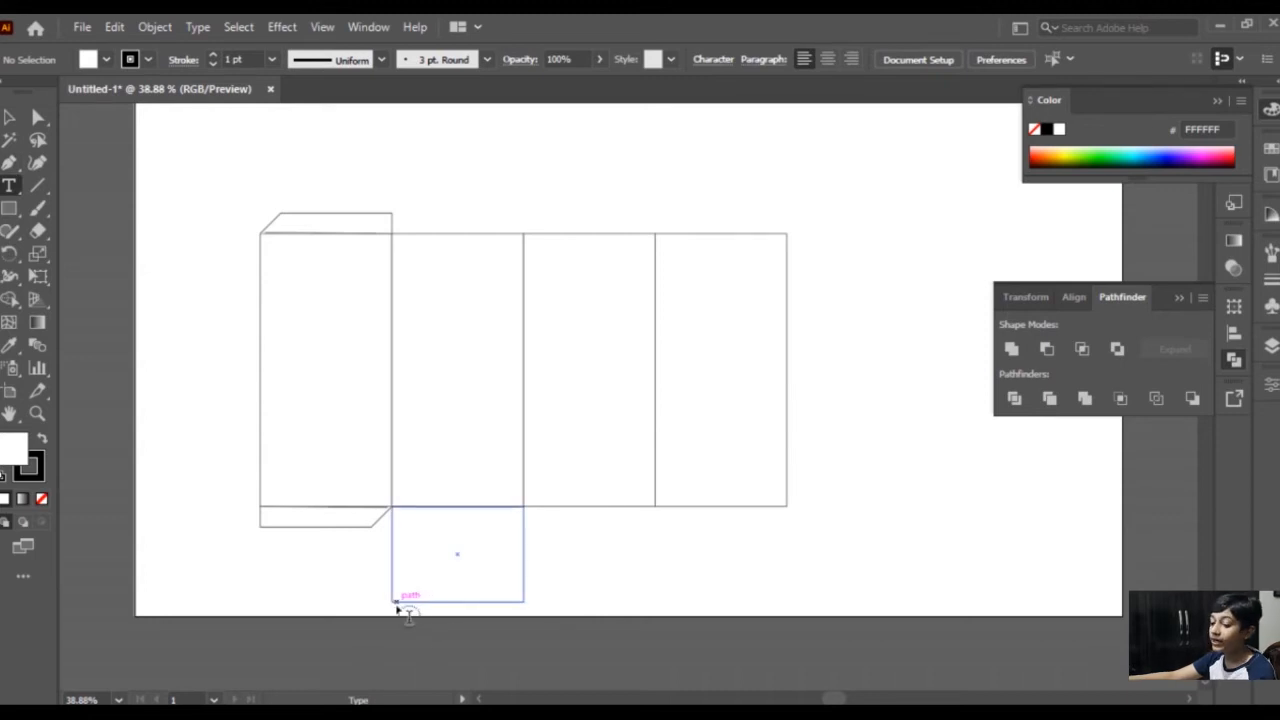
pyautogui.click(8, 164)
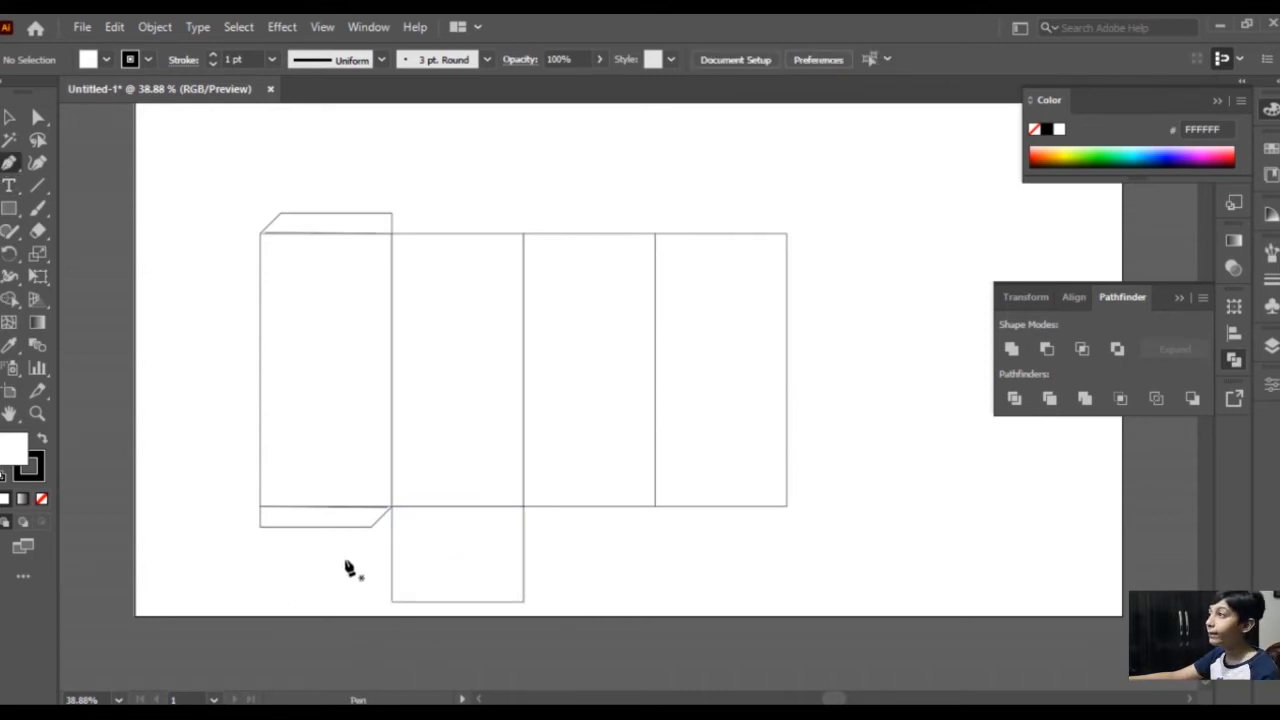
pyautogui.click(10, 206)
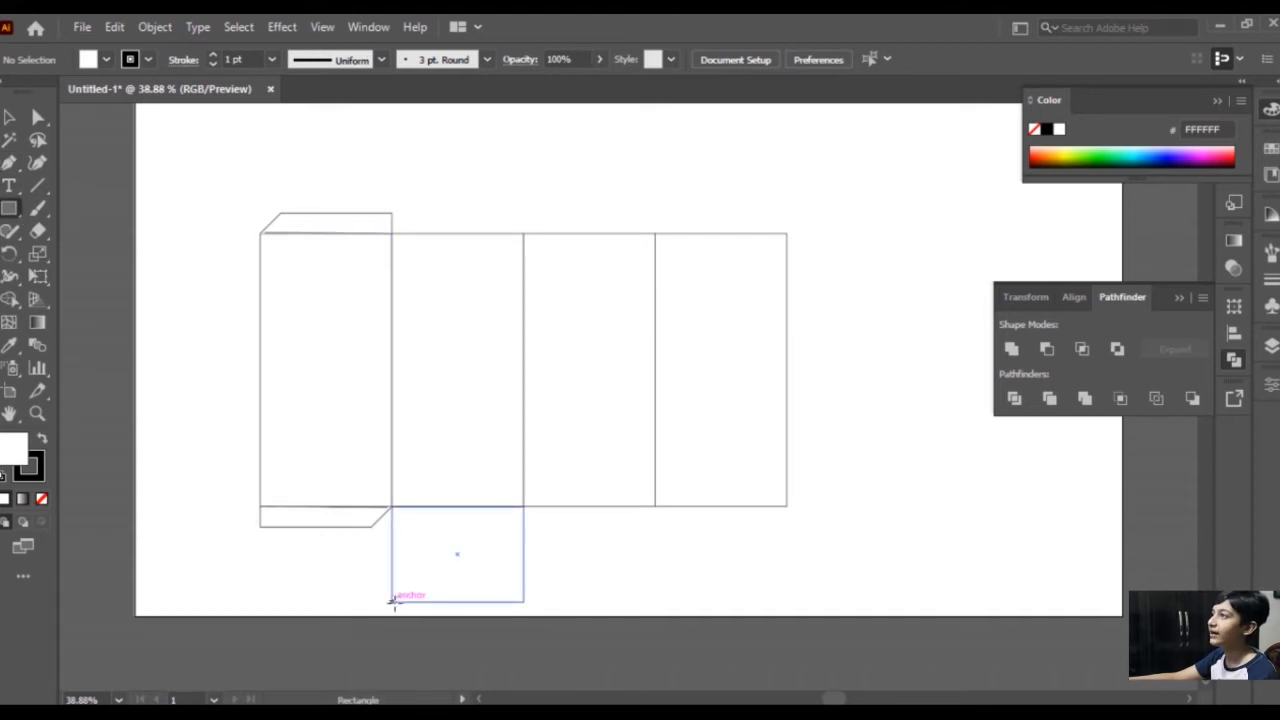
pyautogui.moveTo(393, 601); pyautogui.dragTo(524, 621)
pyautogui.press('a')
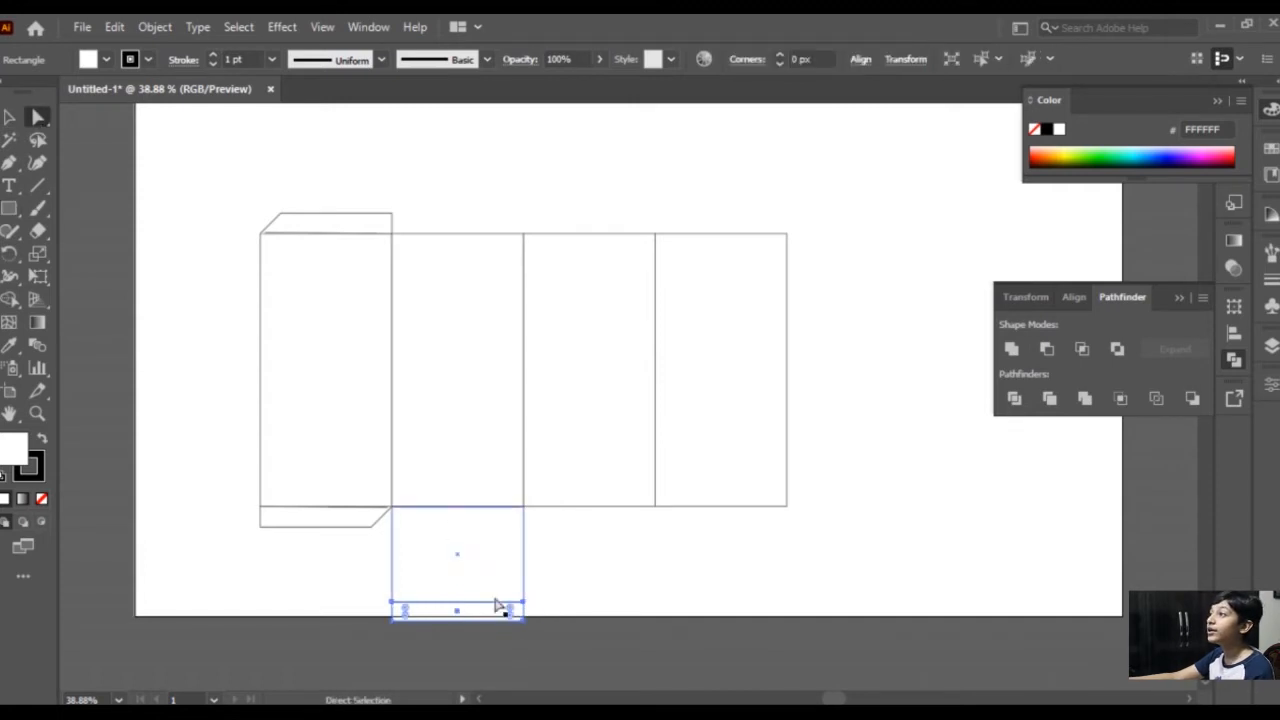
# Round the two bottom corners of the tab on the second panel's closing flap as far as possible.
pyautogui.click(522, 618)
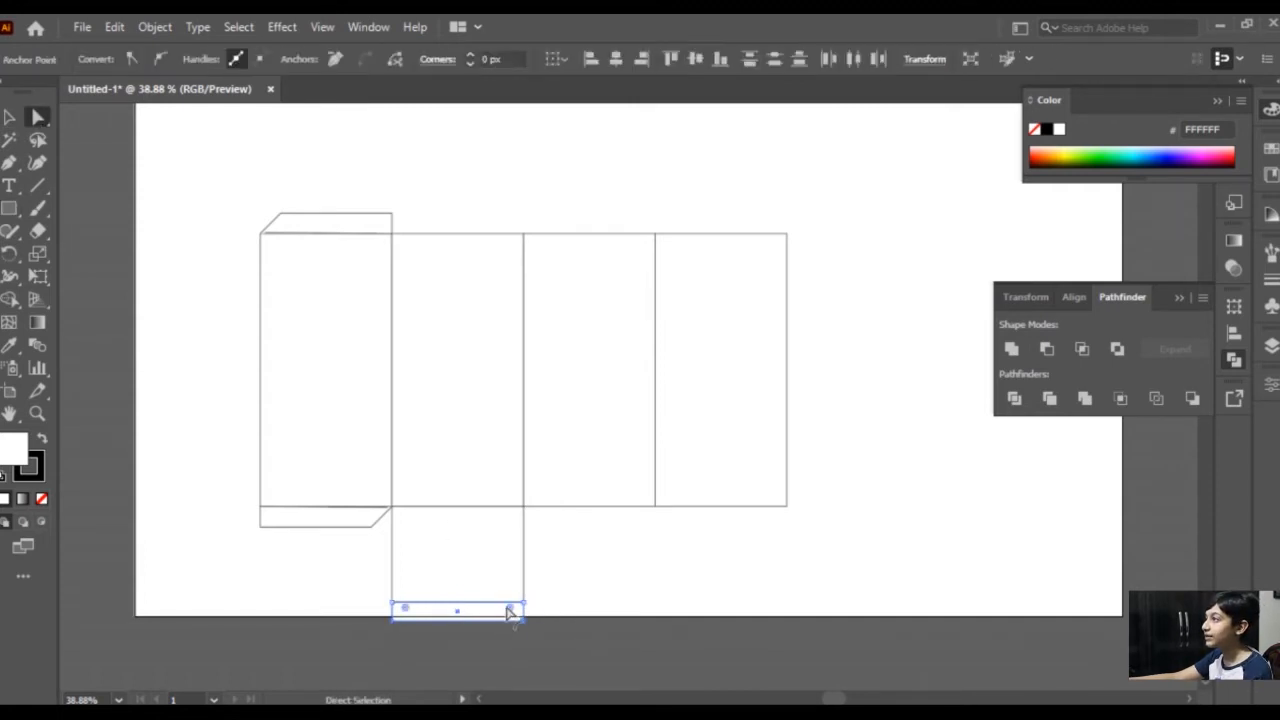
pyautogui.moveTo(515, 612); pyautogui.dragTo(506, 580)
pyautogui.click(617, 591)
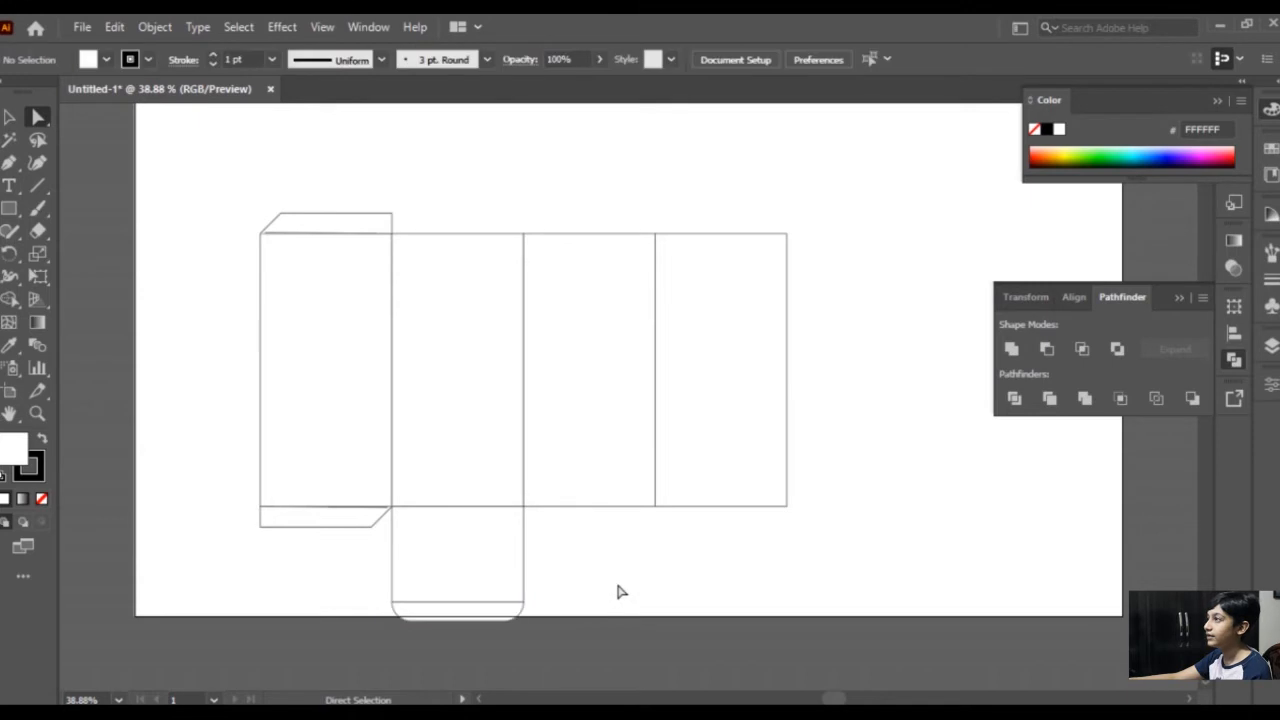
# Shorten the second panel's closing flap and its rounded tab together so both end inside the artboard.
pyautogui.click(9, 117)
pyautogui.moveTo(374, 657); pyautogui.dragTo(558, 584)
pyautogui.moveTo(457, 616); pyautogui.dragTo(457, 598)
pyautogui.click(608, 594)
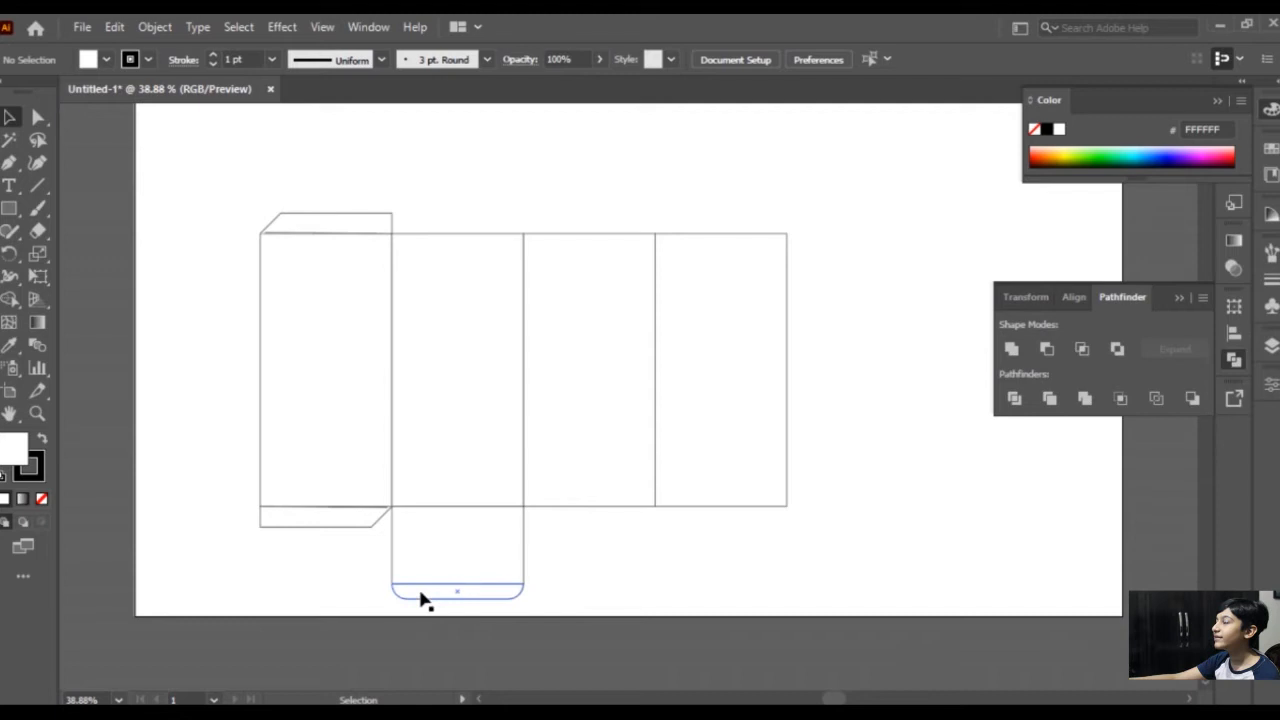
# Turn the closing flap and tab sideways, scale them so their combined length equals the panel width, and rotate them back under the second panel.
pyautogui.moveTo(405, 668); pyautogui.dragTo(551, 546)
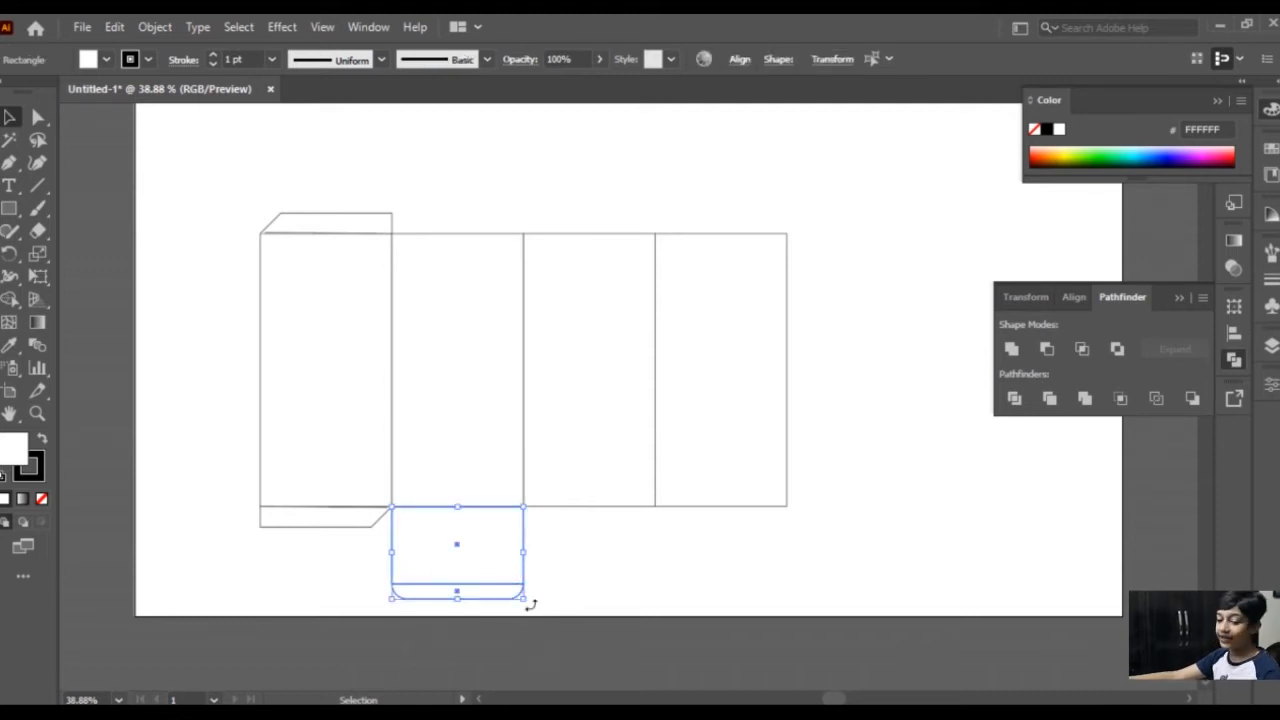
pyautogui.moveTo(531, 605); pyautogui.dragTo(512, 393)
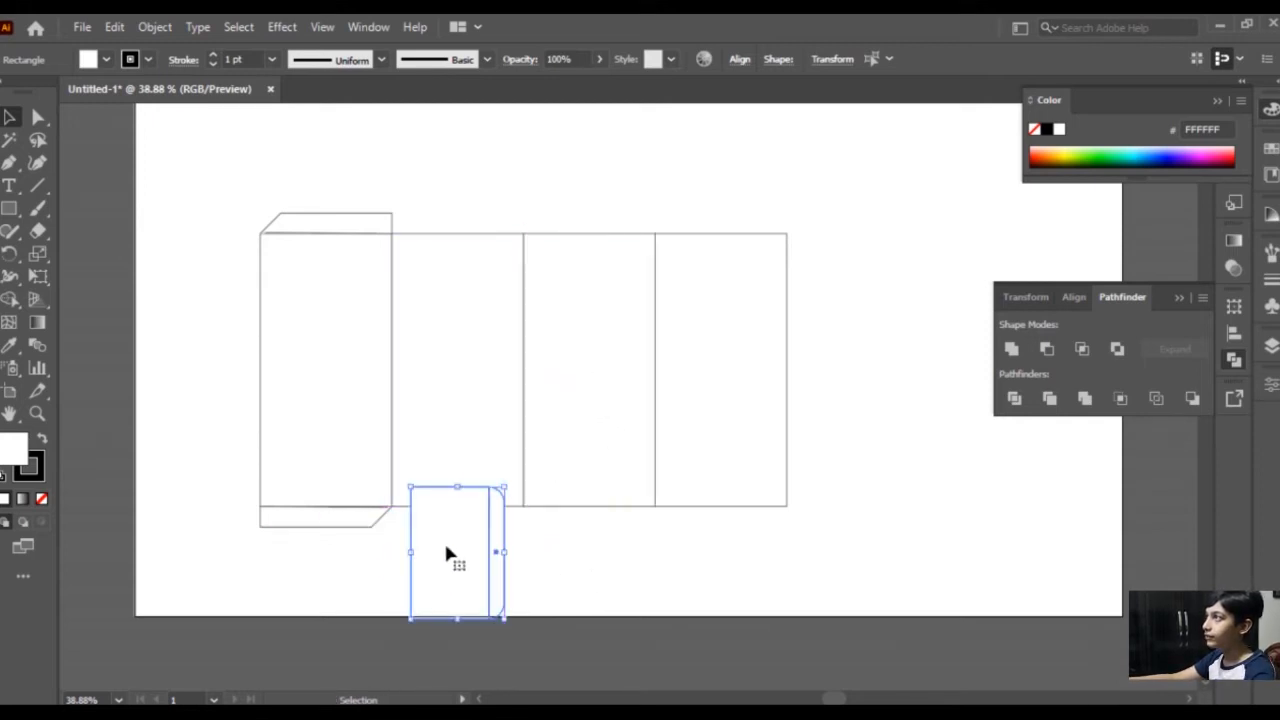
pyautogui.moveTo(451, 563); pyautogui.dragTo(525, 574)
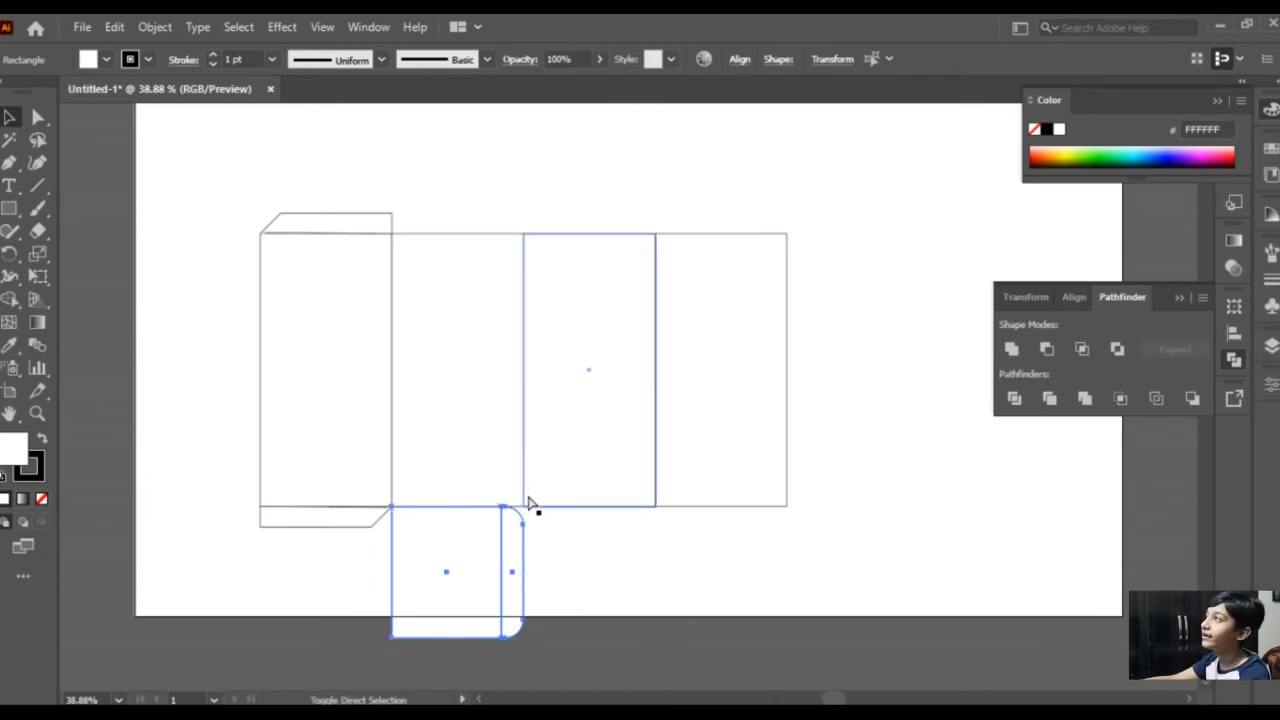
pyautogui.scroll(-3, 540, 520)
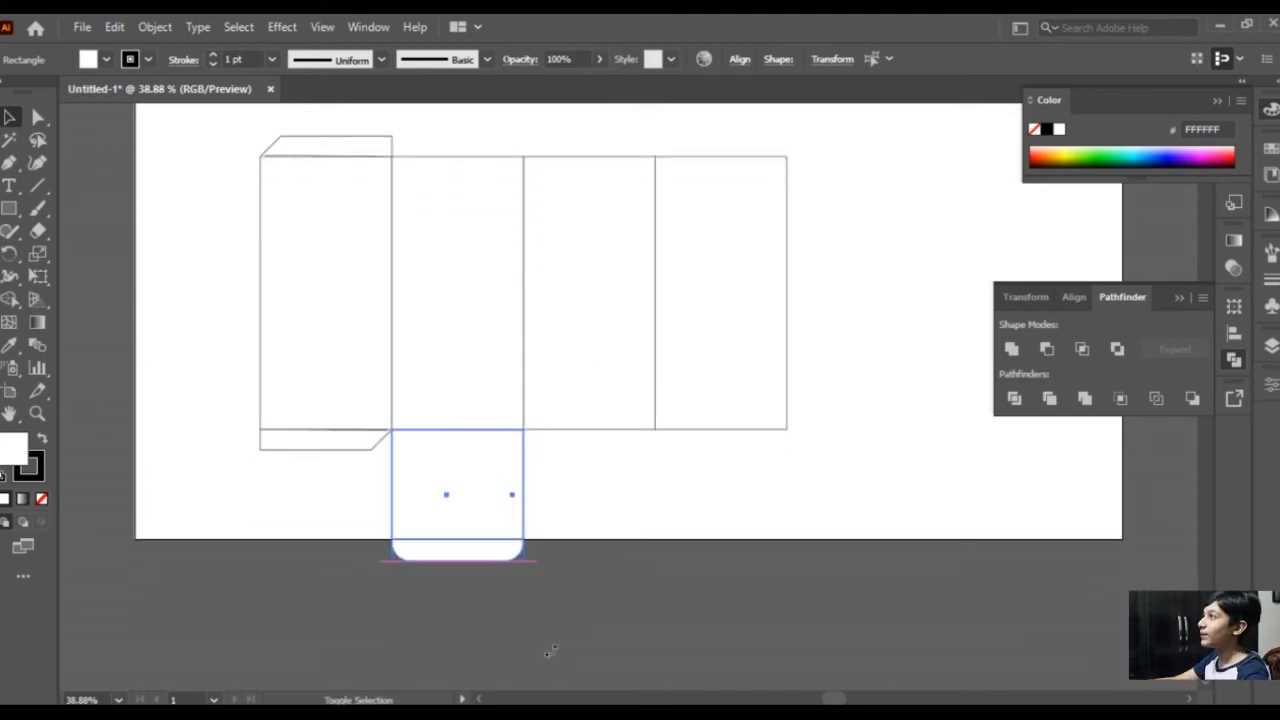
pyautogui.keyDown('shift'); pyautogui.click(619, 392); pyautogui.keyUp('shift')
pyautogui.moveTo(617, 389); pyautogui.dragTo(598, 472)
pyautogui.keyDown('shift'); pyautogui.click(598, 472); pyautogui.keyUp('shift')
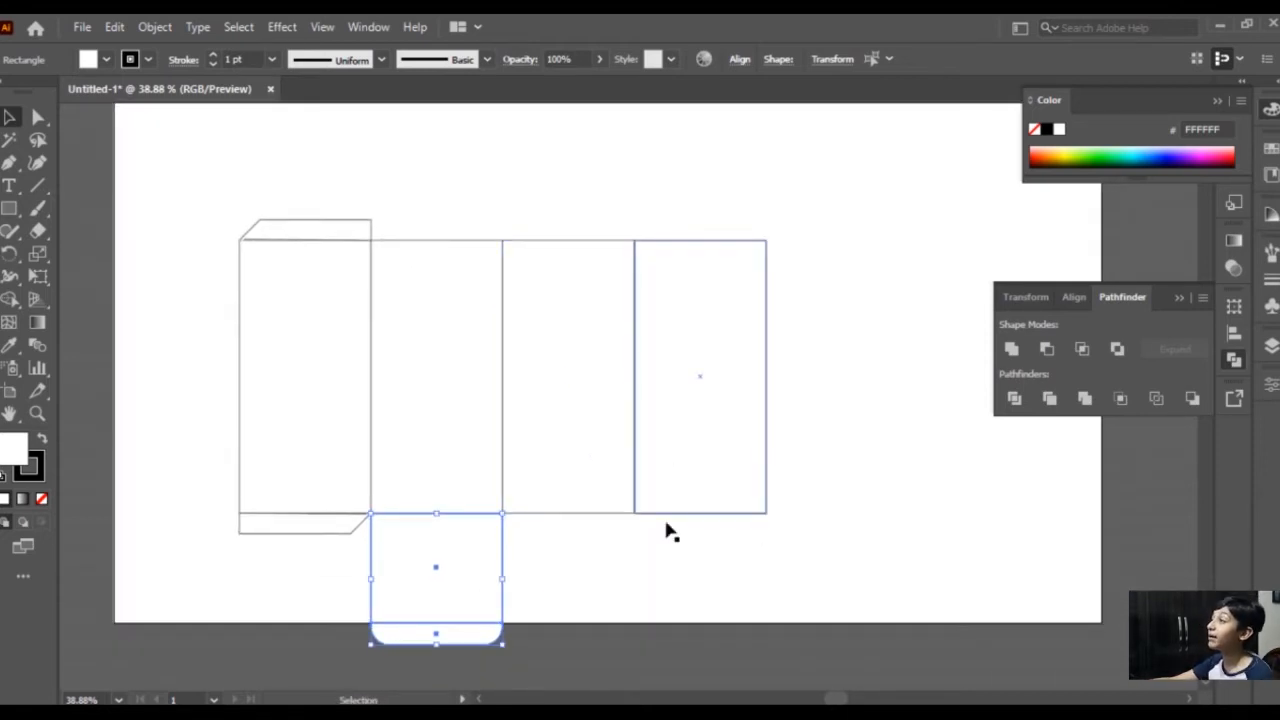
pyautogui.keyDown('shift'); pyautogui.click(455, 515); pyautogui.keyUp('shift')
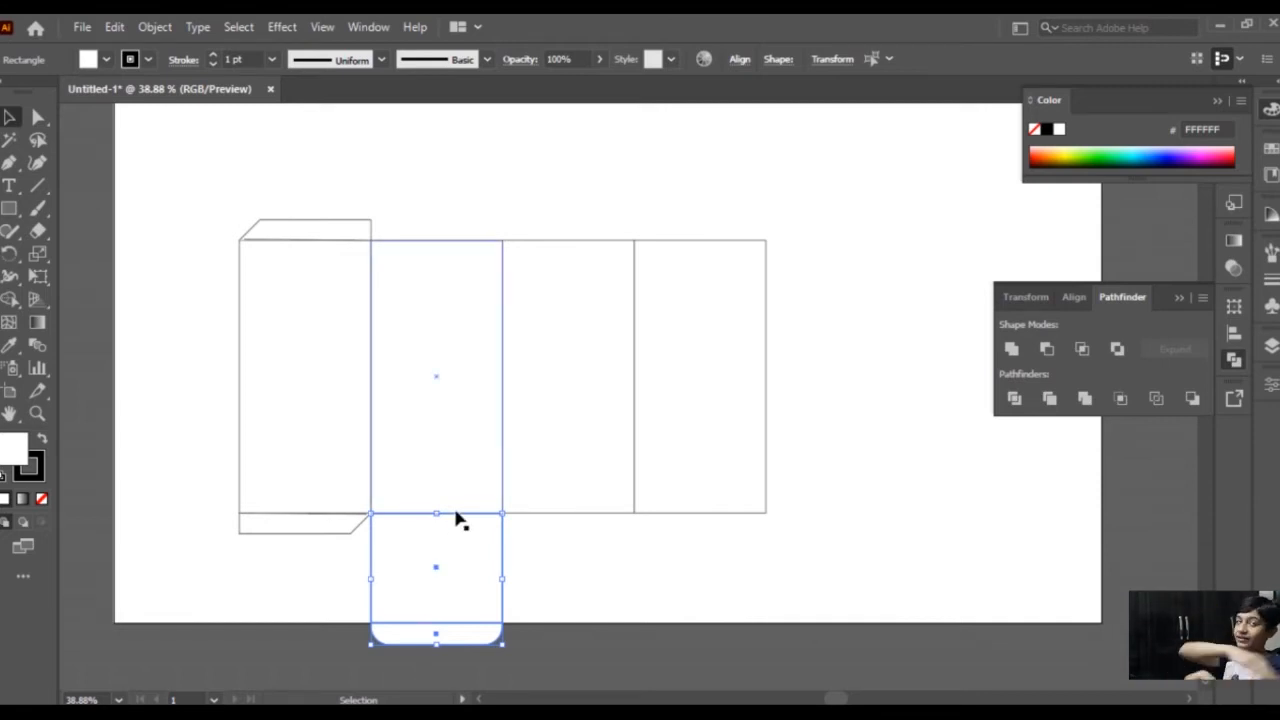
pyautogui.keyDown('shift'); pyautogui.click(420, 451); pyautogui.keyUp('shift')
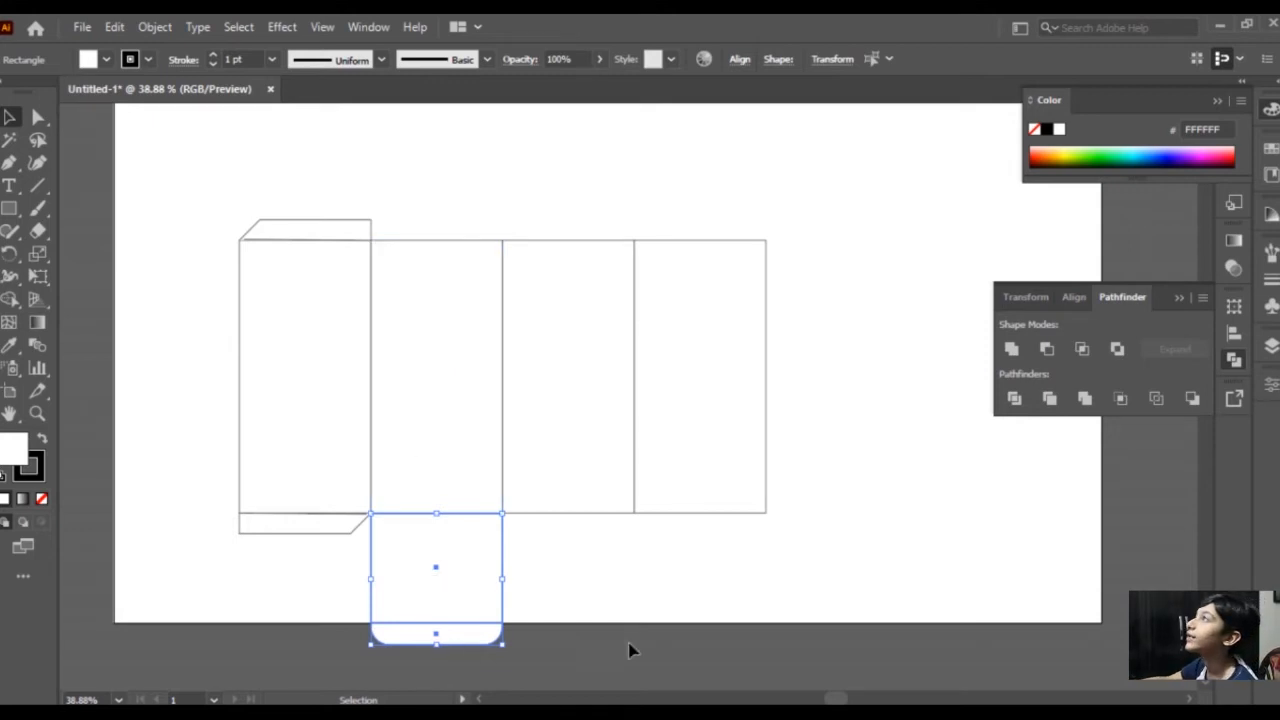
pyautogui.click(631, 649)
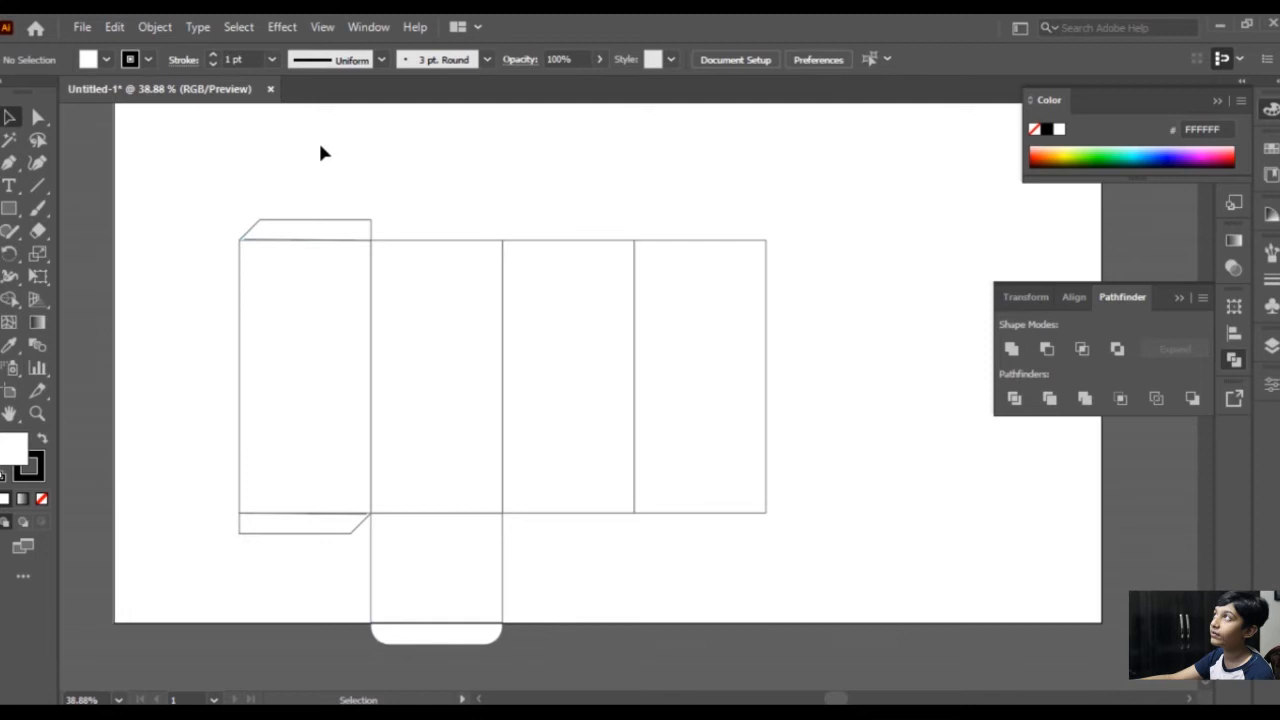
pyautogui.click(315, 226)
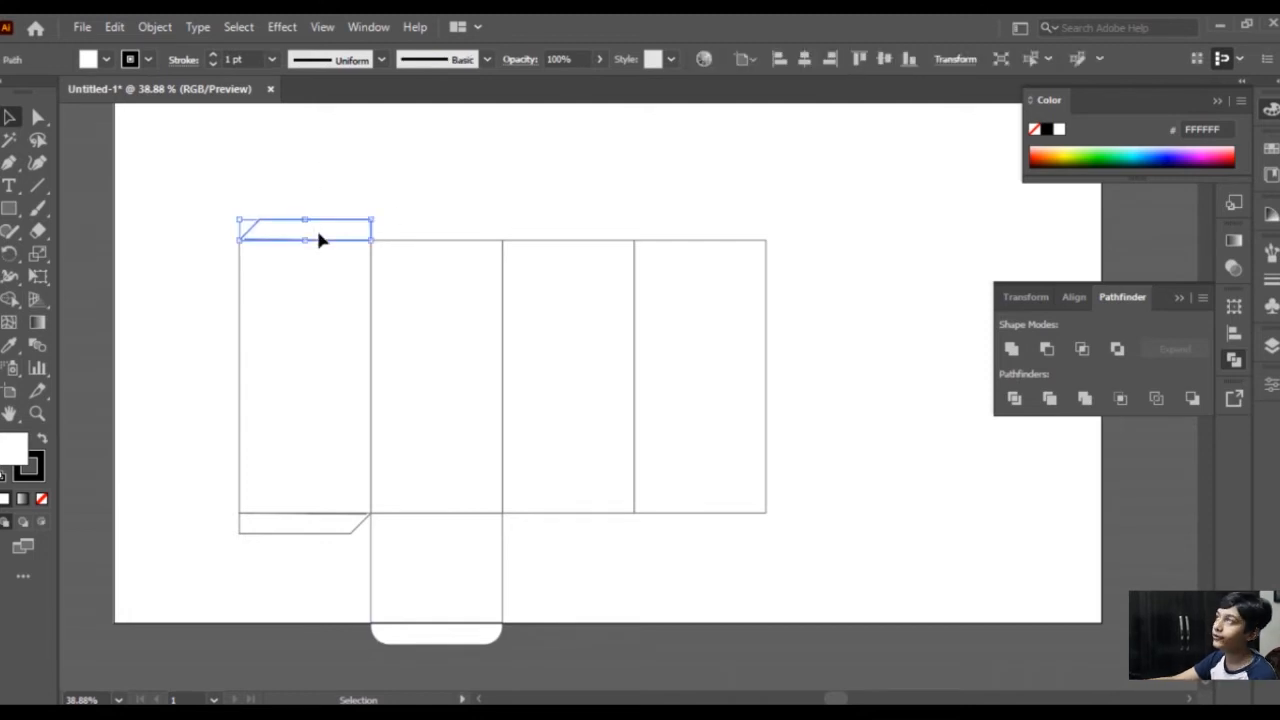
pyautogui.press('a')
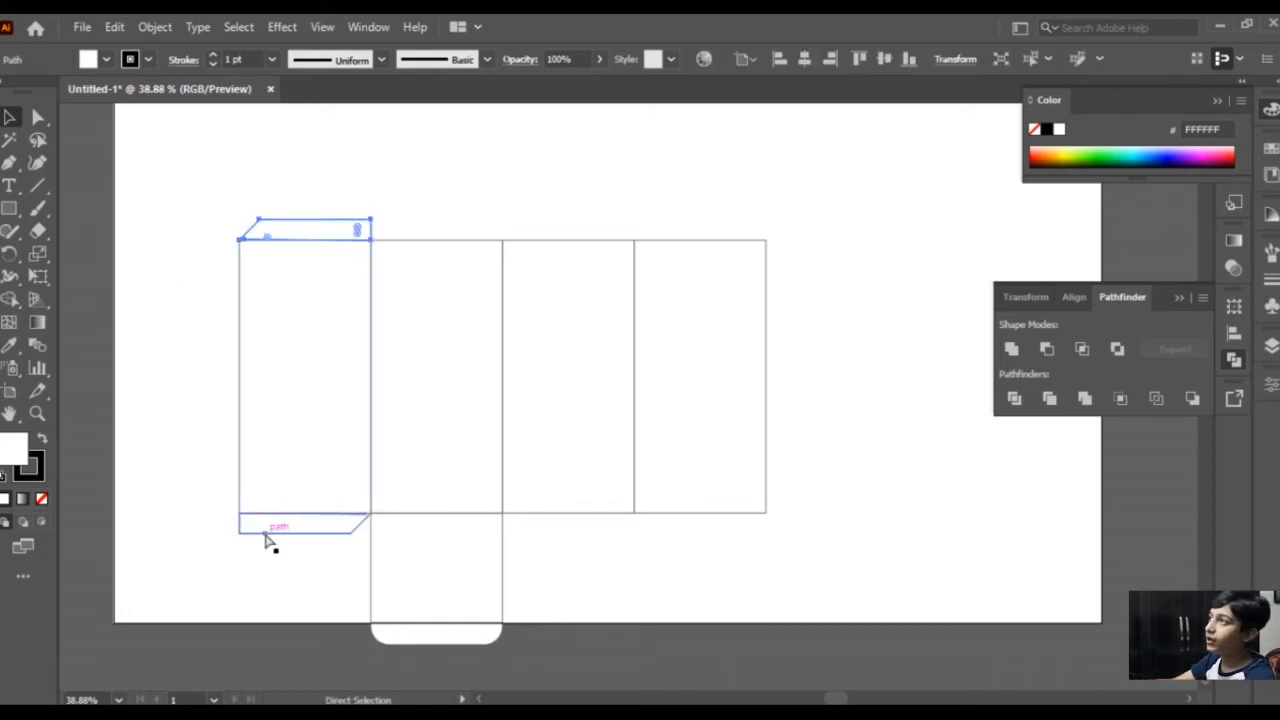
pyautogui.keyDown('shift'); pyautogui.click(266, 536); pyautogui.keyUp('shift')
pyautogui.press('v')
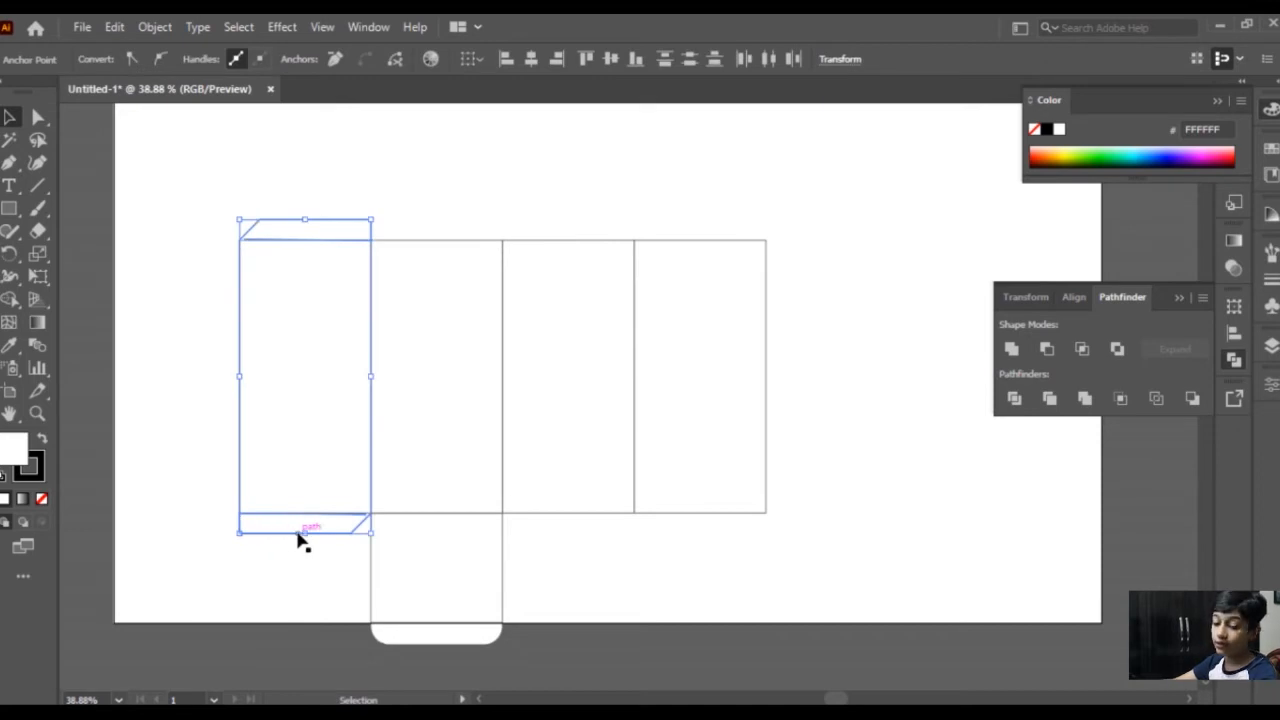
pyautogui.moveTo(297, 534); pyautogui.dragTo(608, 355)
pyautogui.press('Delete')
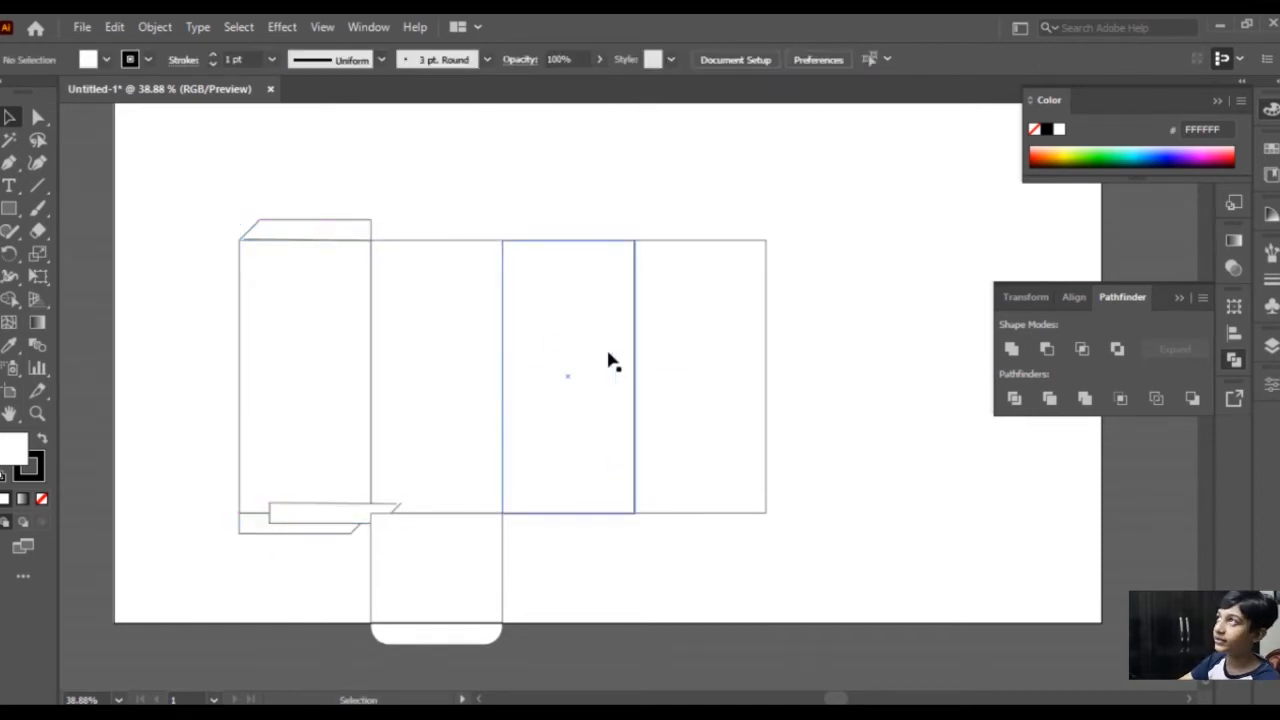
pyautogui.hotkey('ctrl', 'z')
pyautogui.hotkey('ctrl', 'z')
pyautogui.hotkey('ctrl', 'z')
# Copy the first panel with its top and bottom flaps horizontally onto the third panel.
pyautogui.press('v')
pyautogui.press('ctrl')
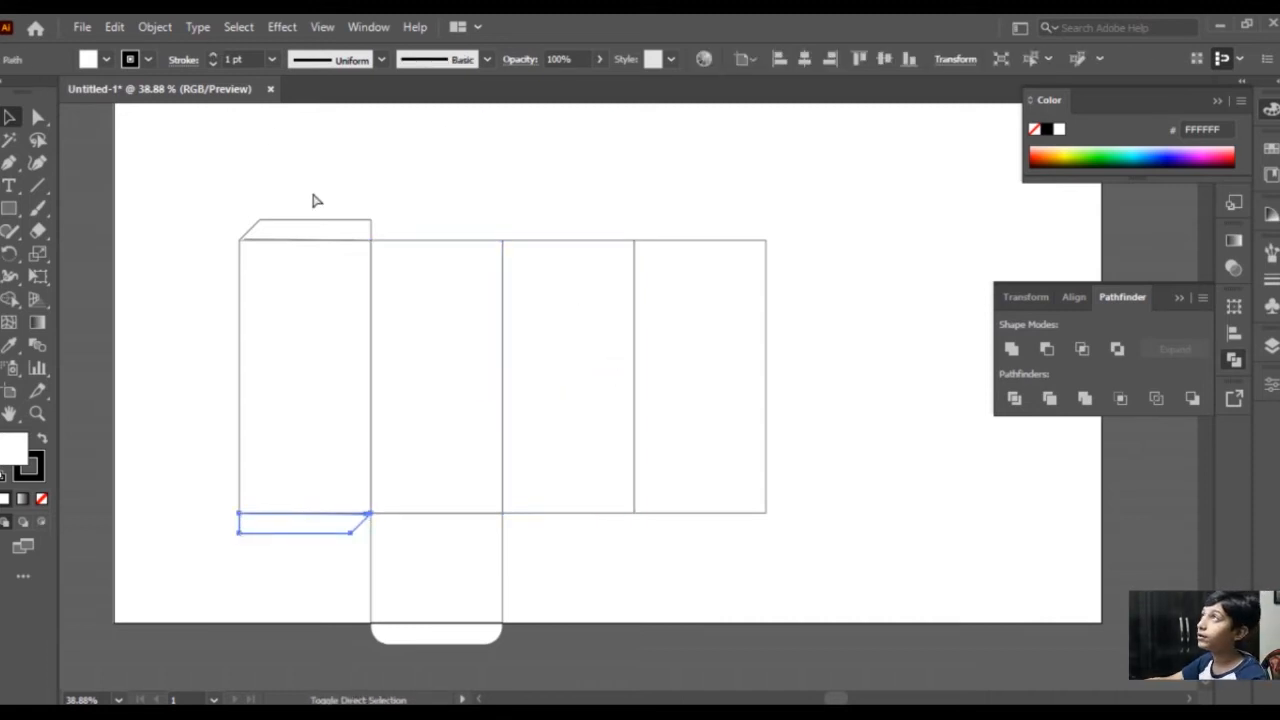
pyautogui.keyDown('ctrl'); pyautogui.keyDown('shift'); pyautogui.click(322, 219); pyautogui.keyUp('shift'); pyautogui.keyUp('ctrl')
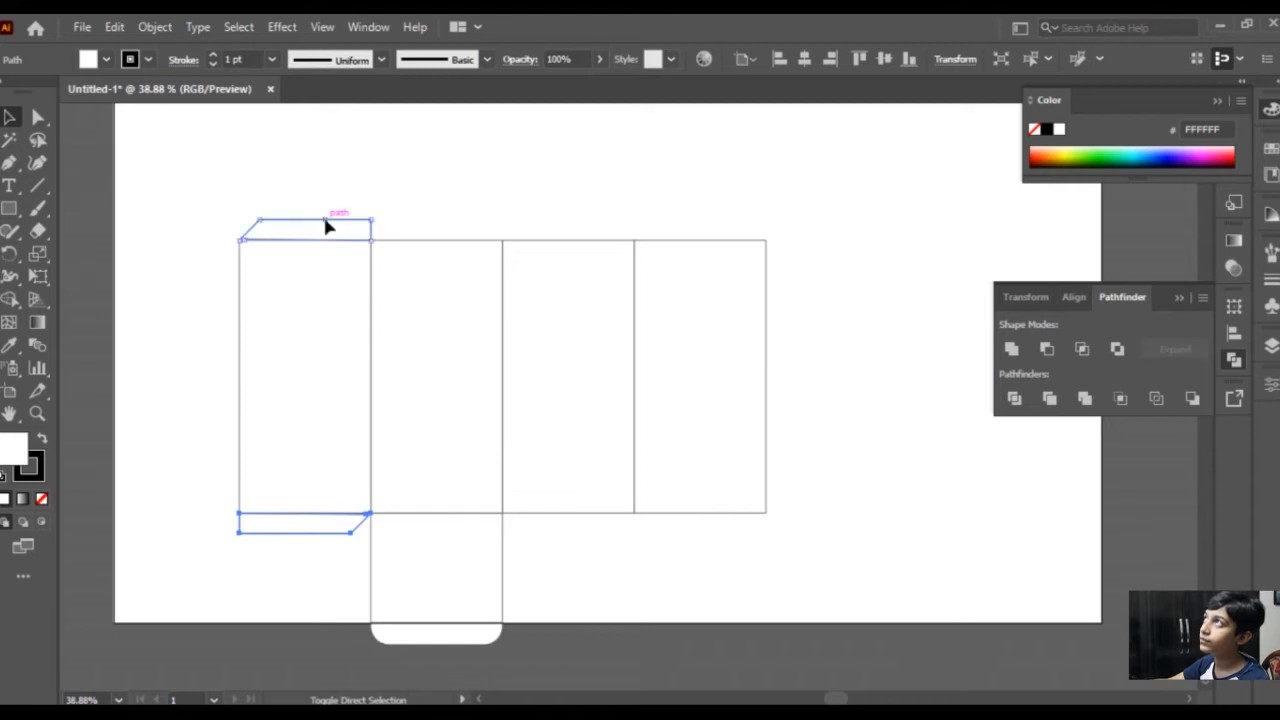
pyautogui.keyDown('ctrl'); pyautogui.keyDown('shift'); pyautogui.click(309, 298); pyautogui.keyUp('shift'); pyautogui.keyUp('ctrl')
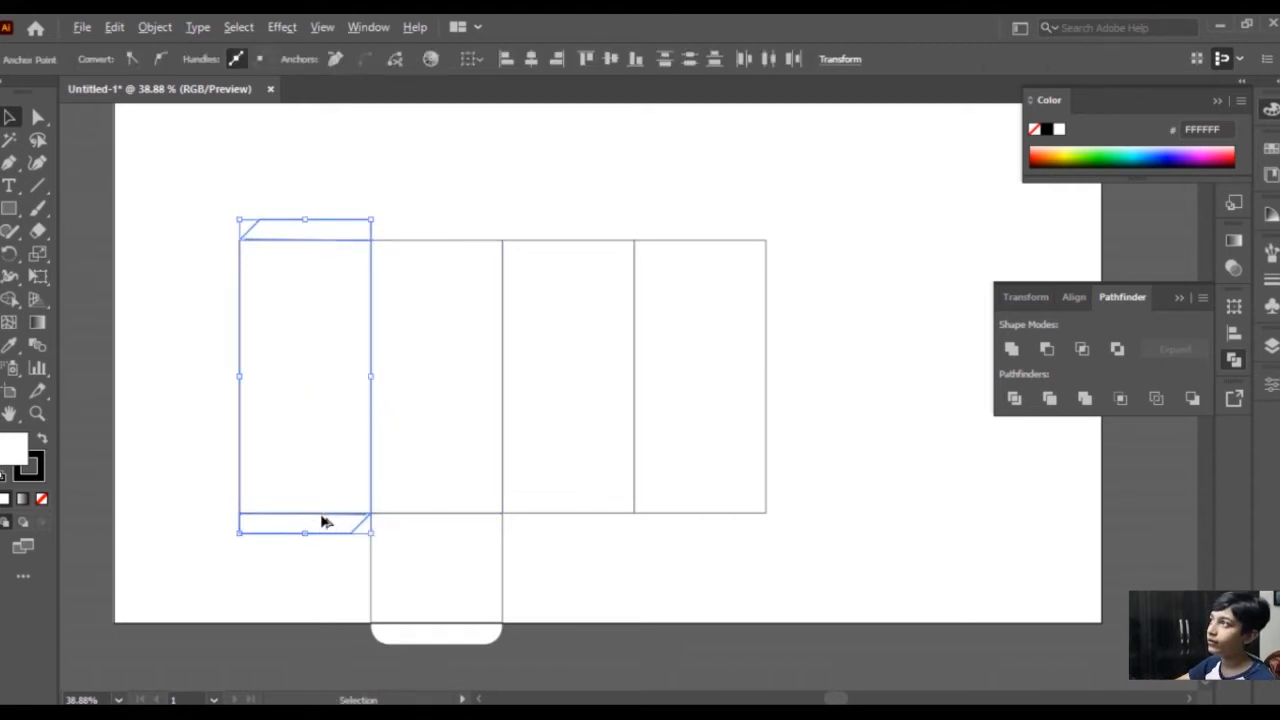
pyautogui.moveTo(334, 517); pyautogui.dragTo(589, 519)
# Reflect the copied third panel and its flaps across the vertical axis.
pyautogui.rightClick(592, 521)
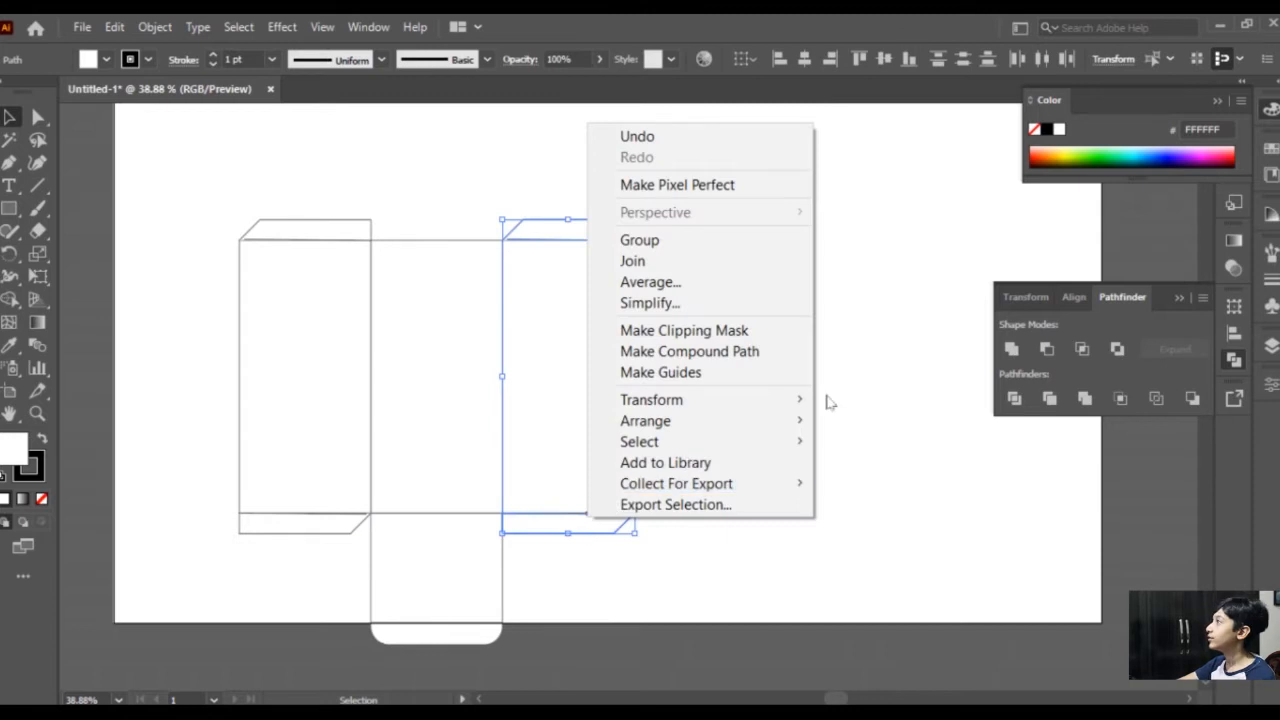
pyautogui.moveTo(794, 400)
pyautogui.click(864, 470)
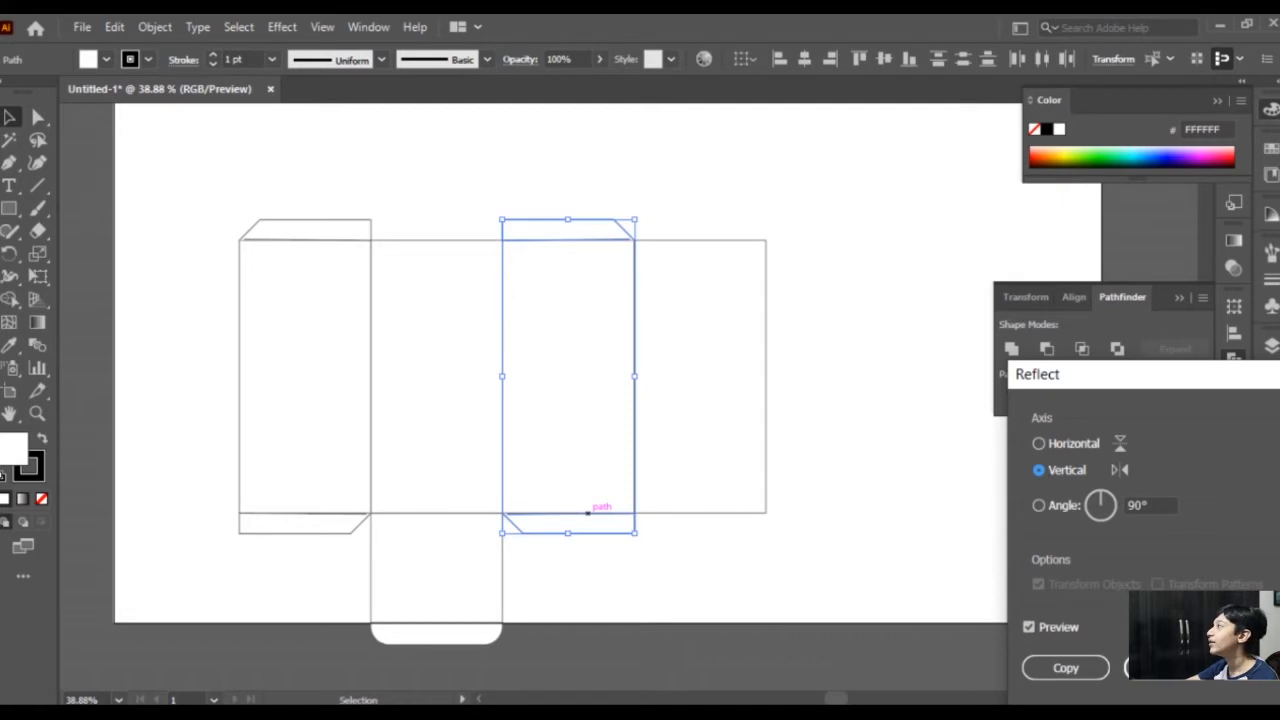
pyautogui.click(1150, 667)
pyautogui.click(924, 508)
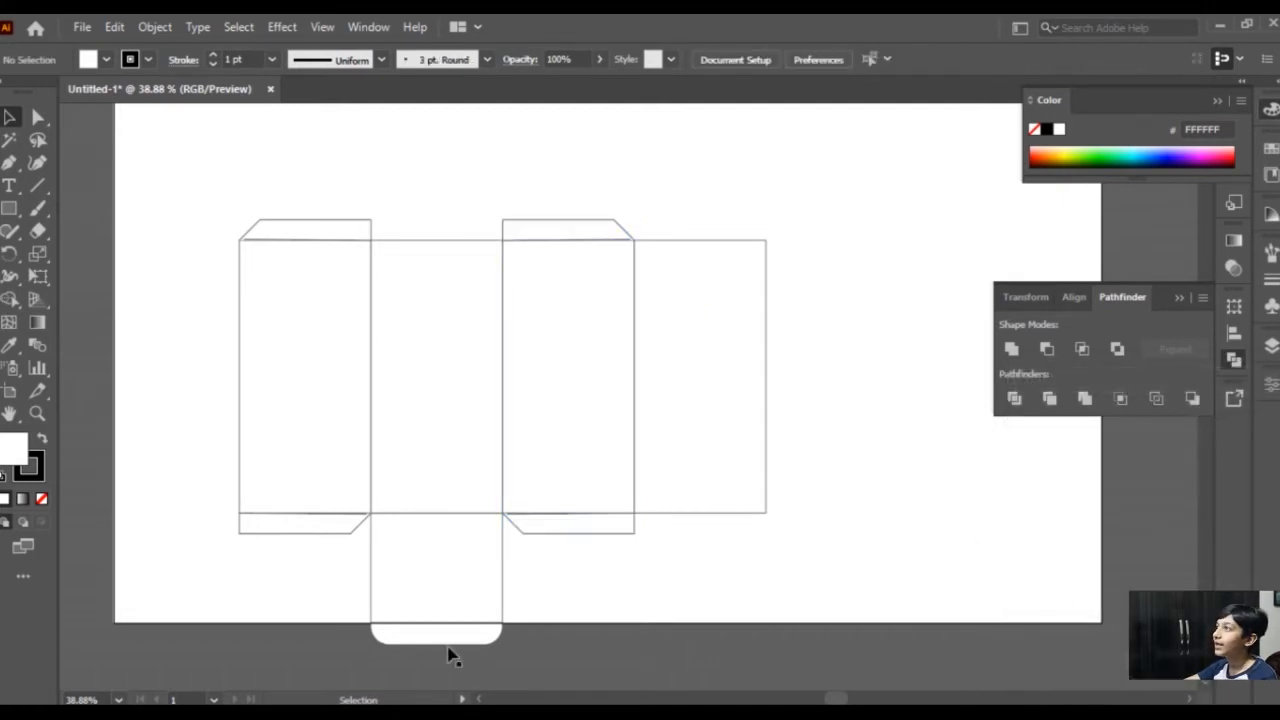
# Create a copy of the closing flap and tab reflected across the horizontal axis and place it on the fourth panel's top edge.
pyautogui.moveTo(408, 658); pyautogui.dragTo(458, 594)
pyautogui.rightClick(460, 605)
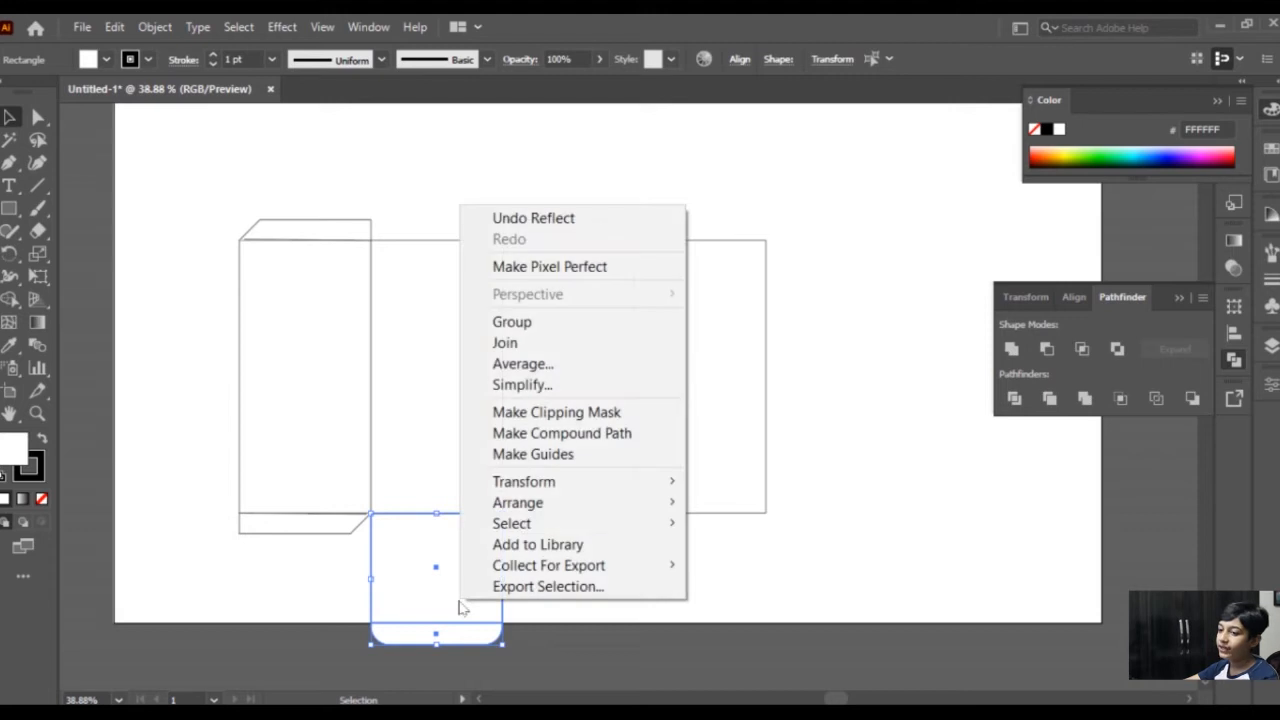
pyautogui.moveTo(617, 503)
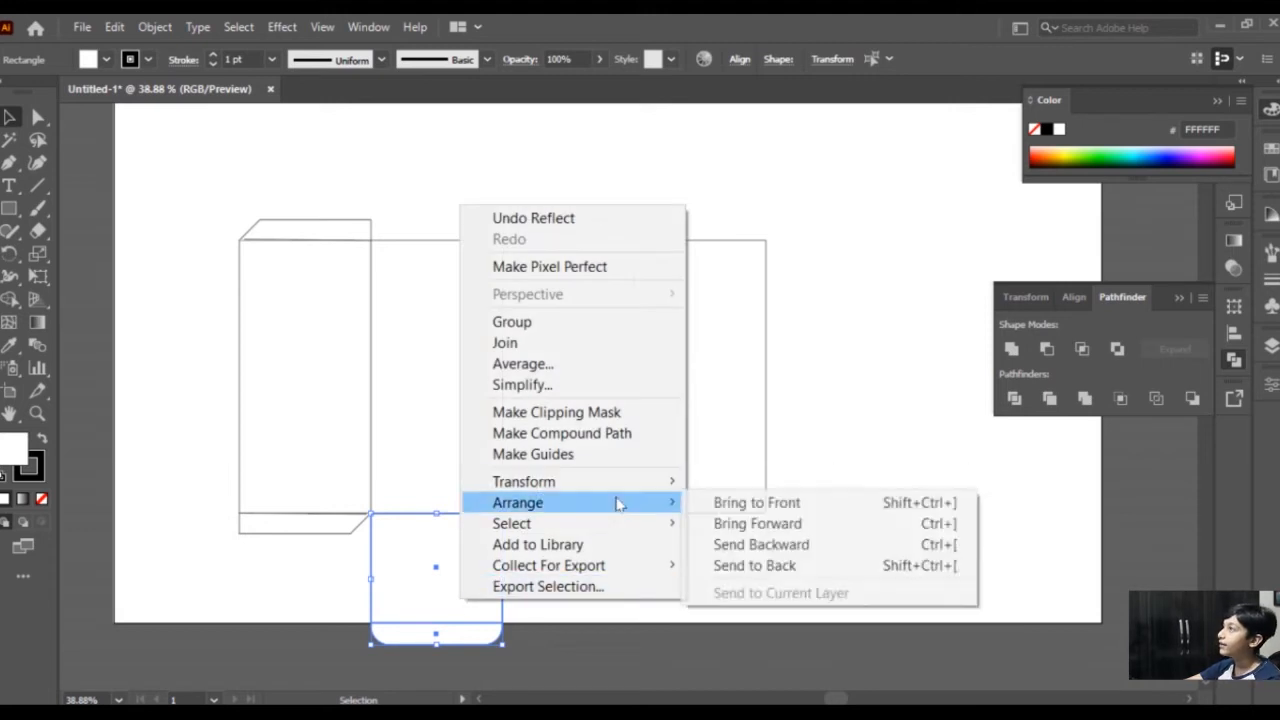
pyautogui.moveTo(663, 482)
pyautogui.click(858, 551)
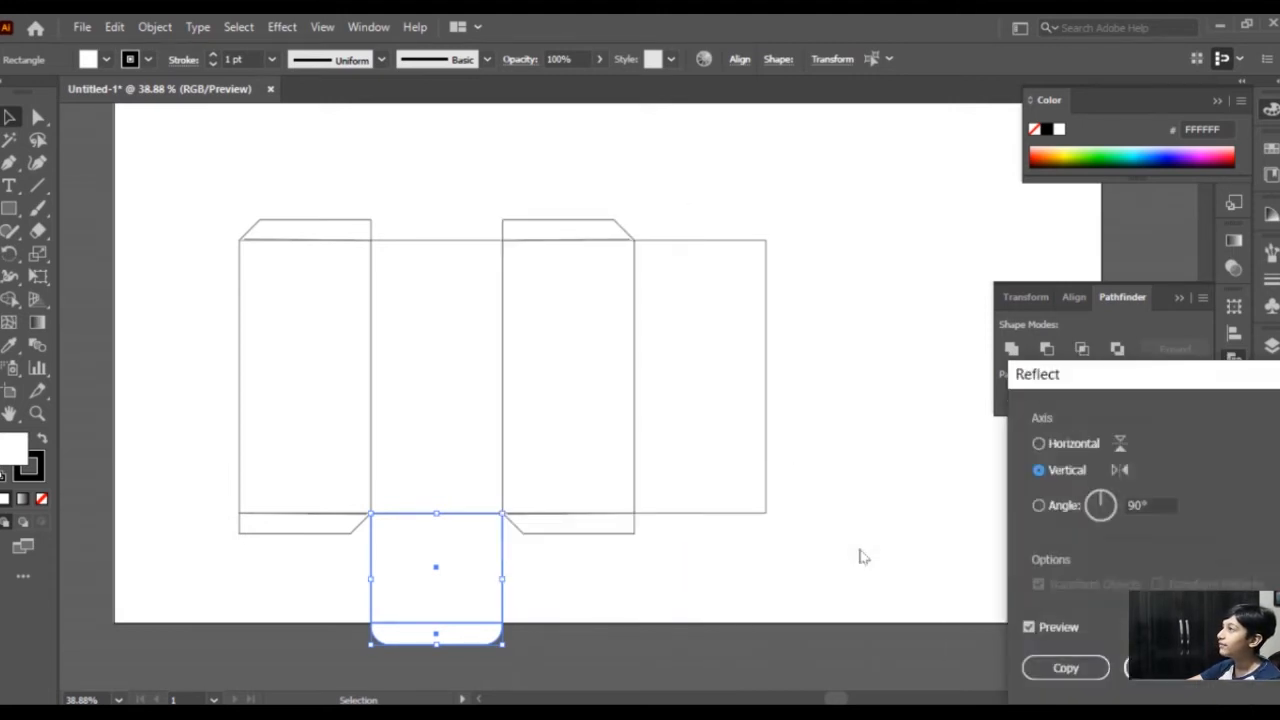
pyautogui.click(1049, 447)
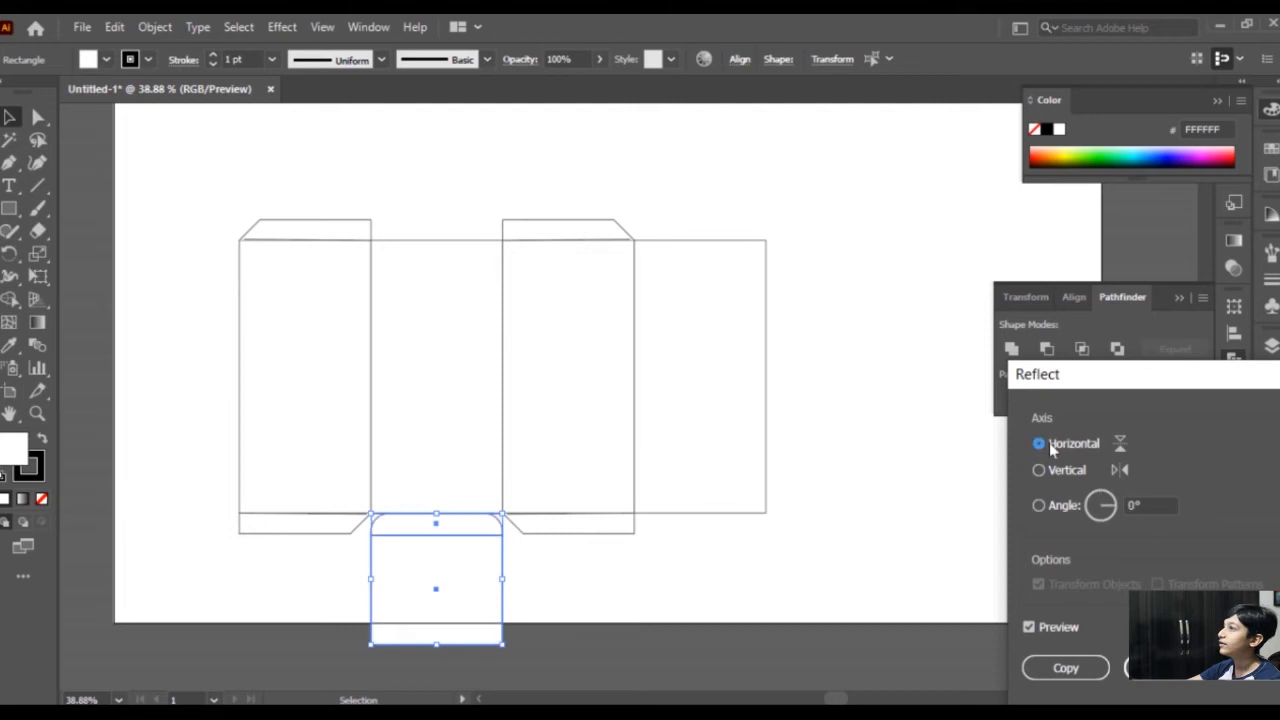
pyautogui.click(1065, 667)
pyautogui.moveTo(485, 540); pyautogui.dragTo(762, 132)
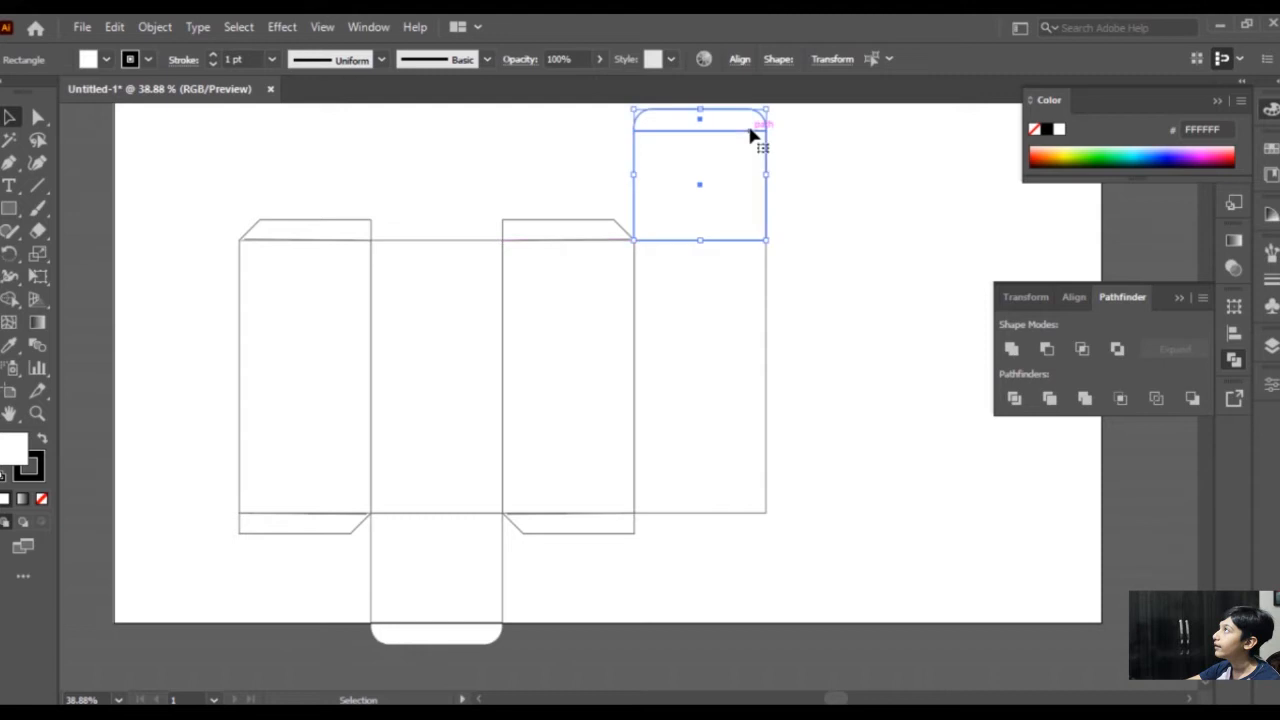
pyautogui.click(172, 408)
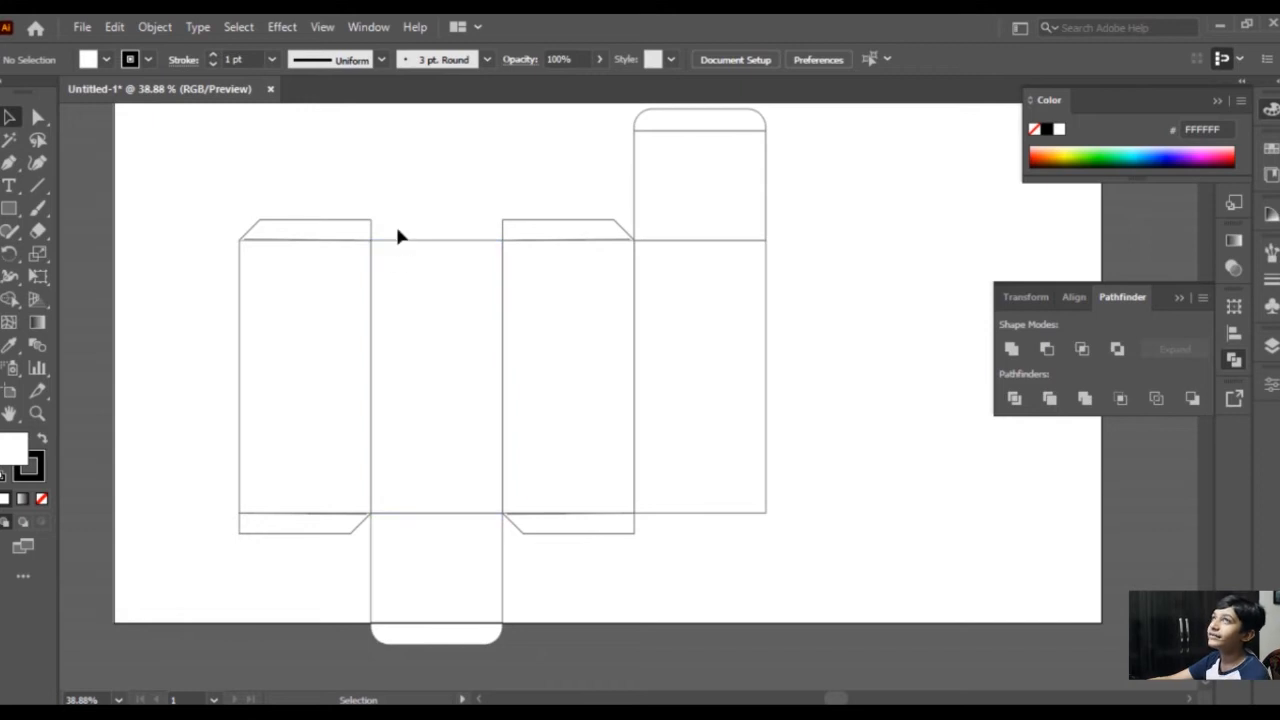
pyautogui.hotkey('ctrl', 'a')
pyautogui.hotkey('shift', 'm')
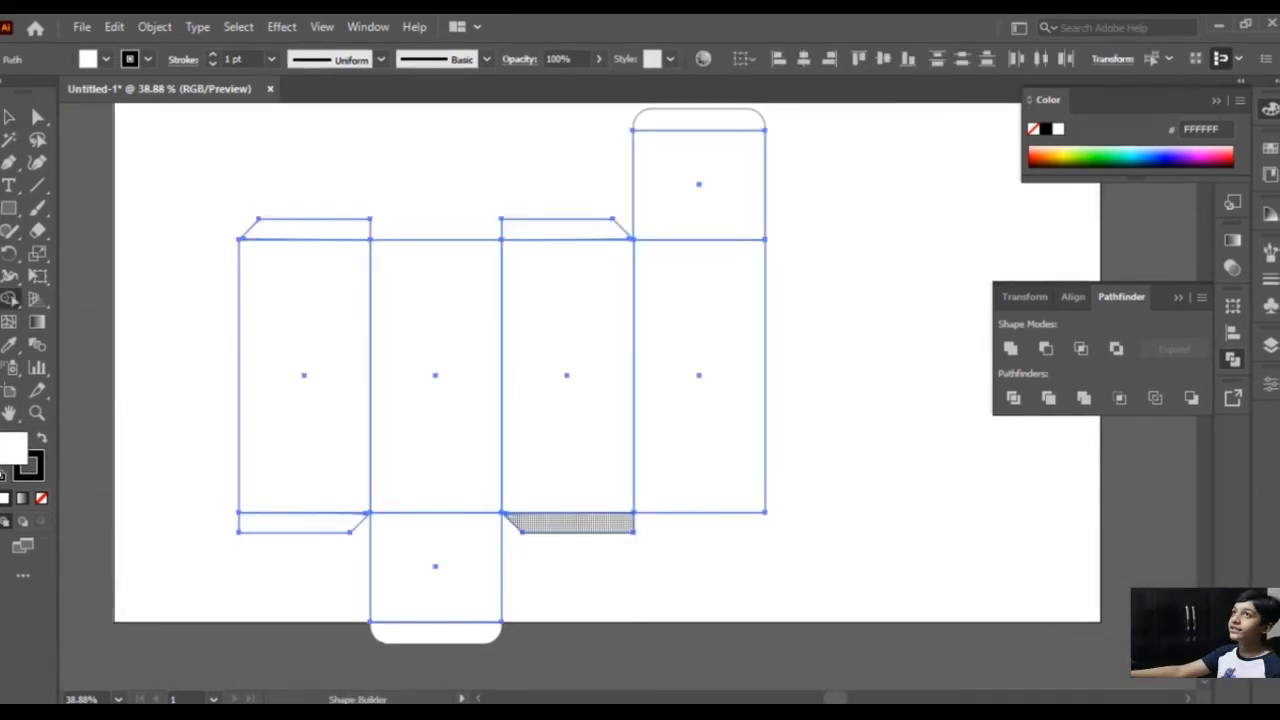
pyautogui.click(10, 118)
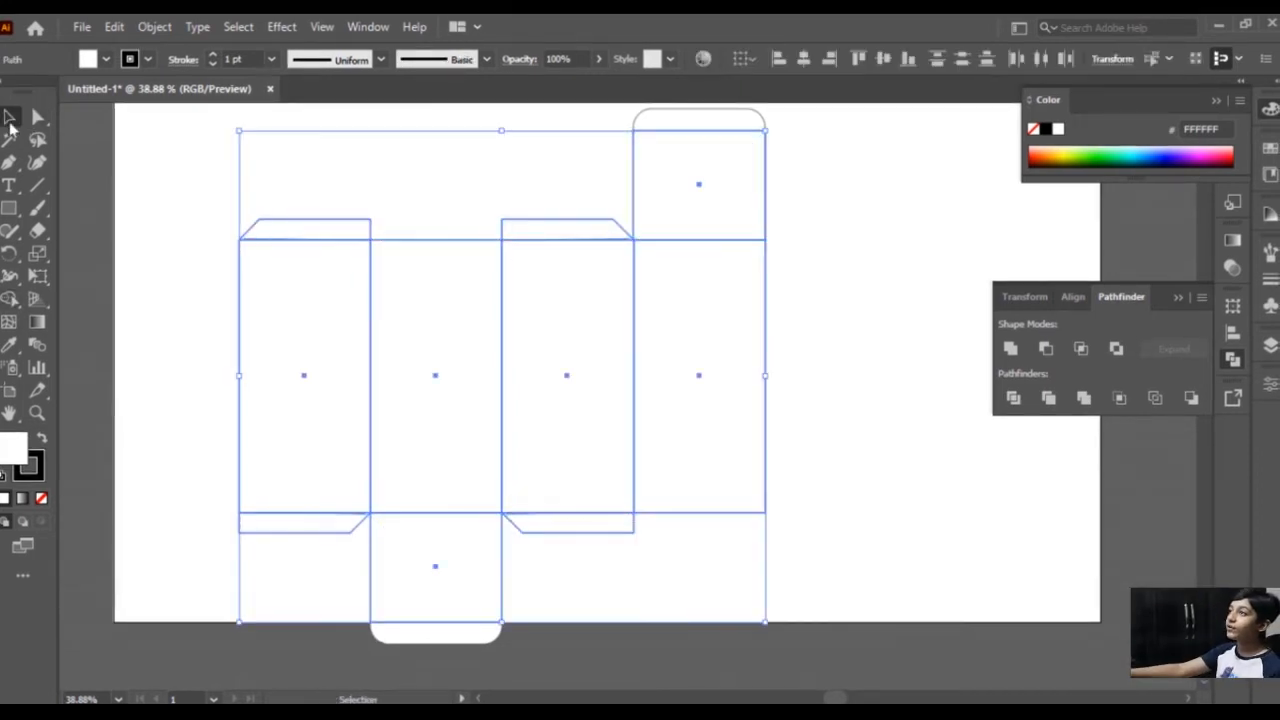
pyautogui.click(166, 285)
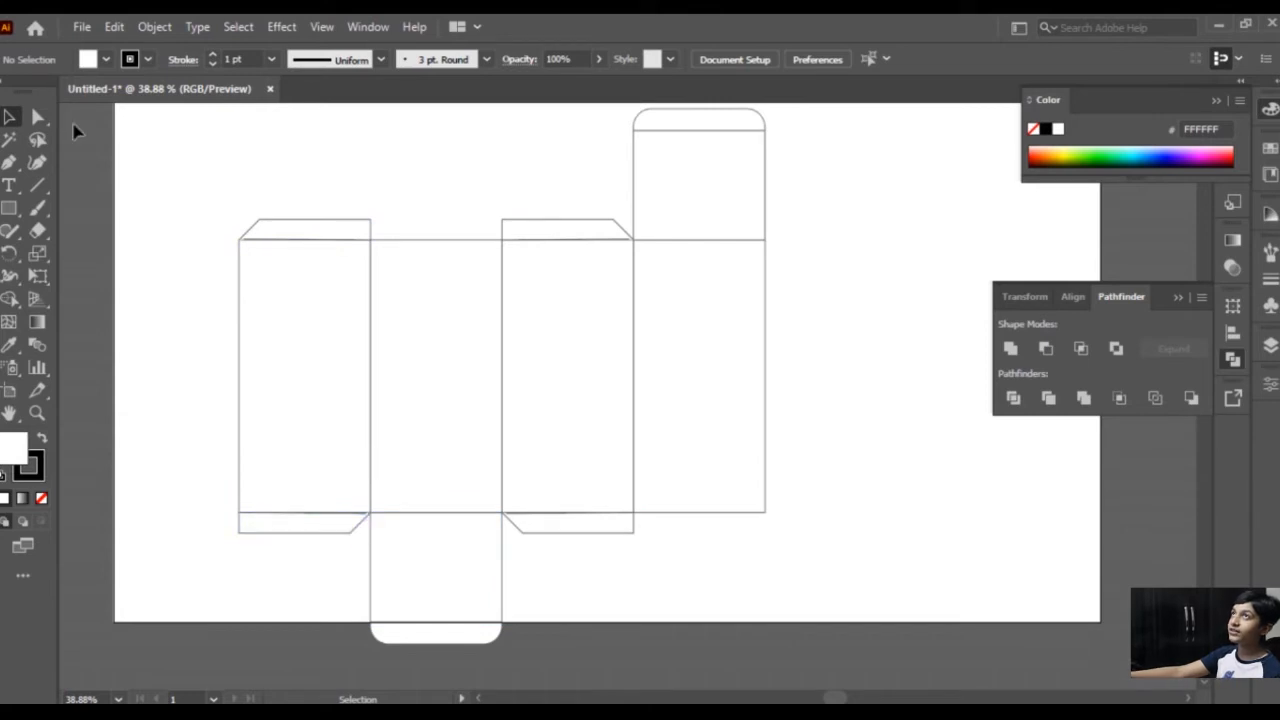
# Merge the first panel with its two flaps and the third panel with its two flaps using the Shape Builder.
pyautogui.hotkey('ctrl', 'a')
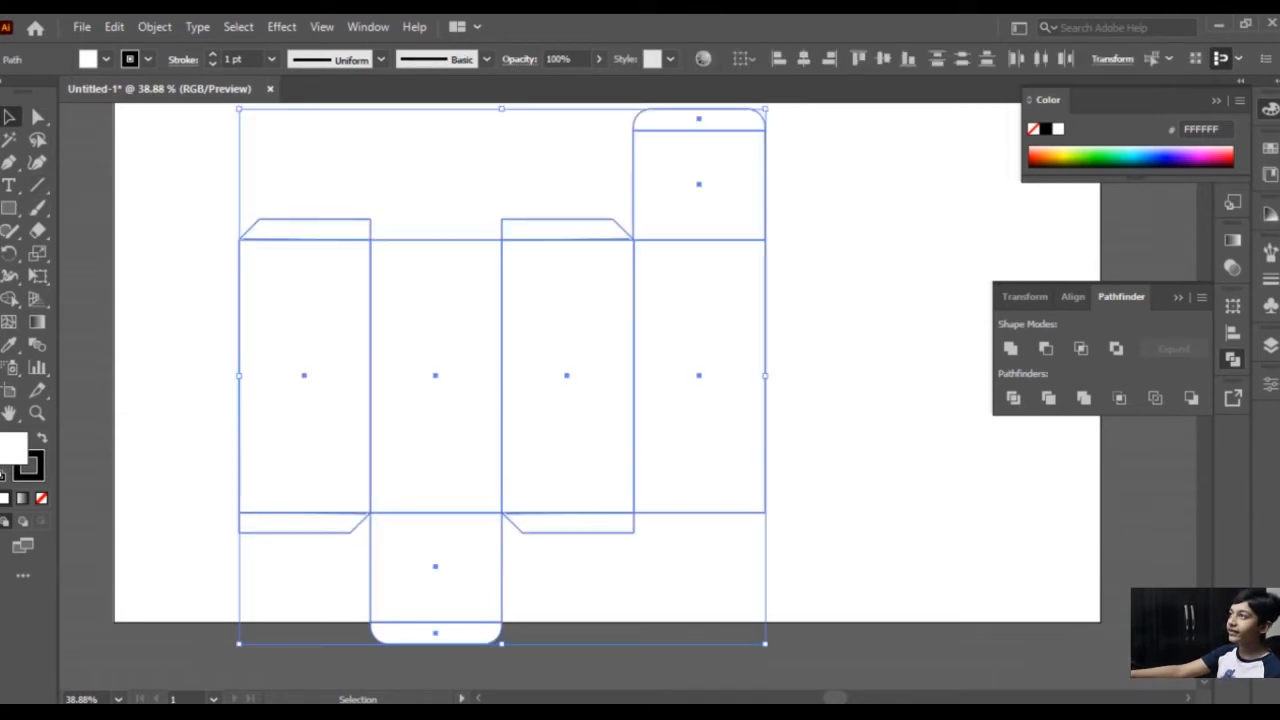
pyautogui.click(9, 298)
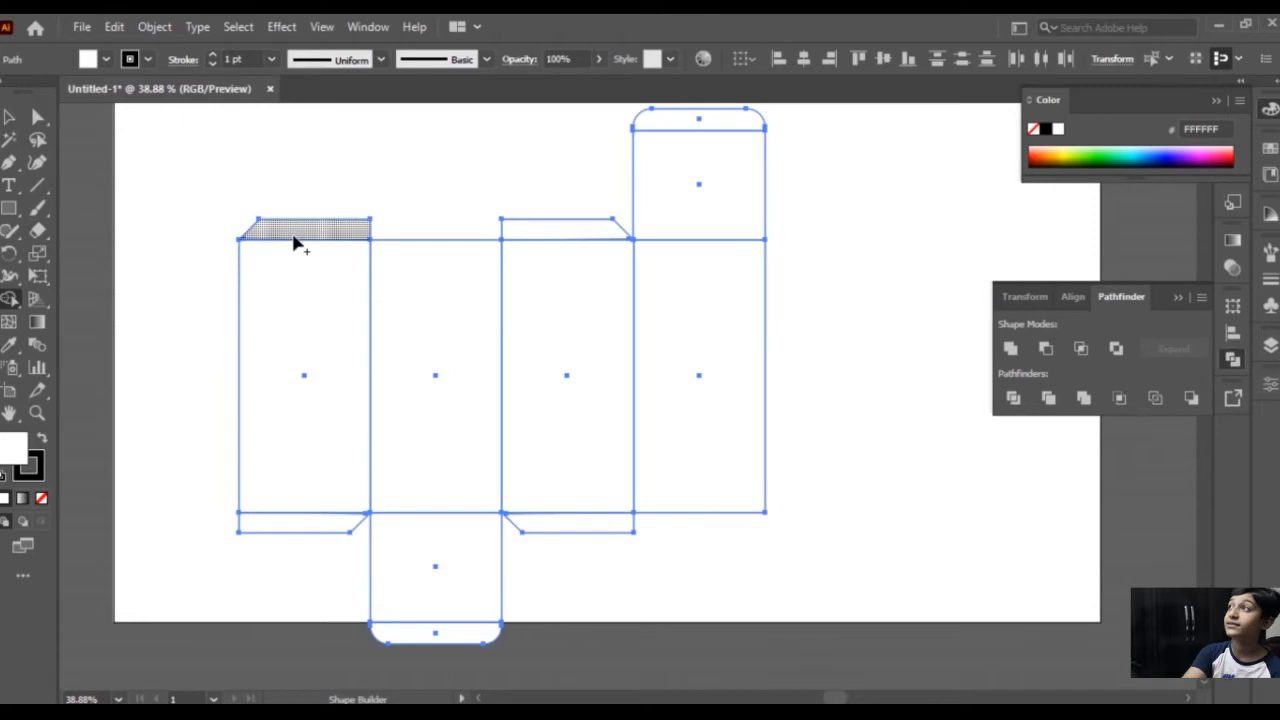
pyautogui.moveTo(296, 236); pyautogui.dragTo(322, 527)
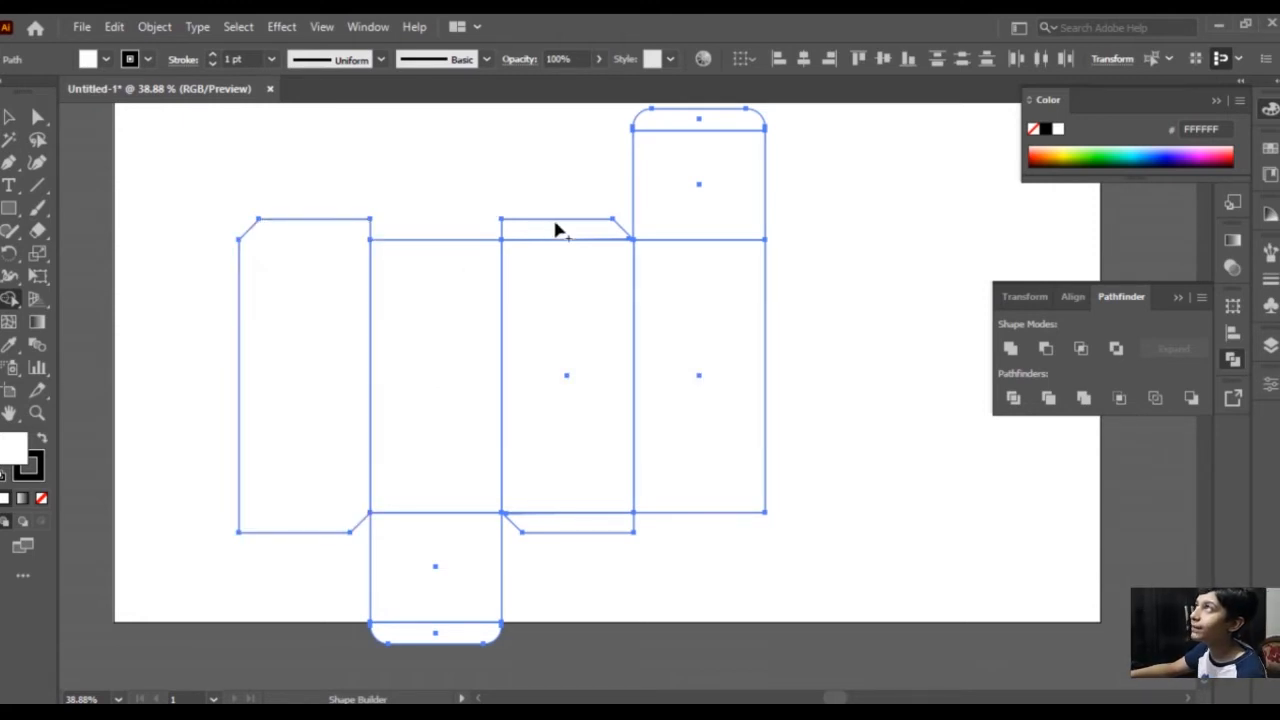
pyautogui.moveTo(550, 236); pyautogui.dragTo(557, 523)
# Draw a straight fold line with the Pen tool between the first panel and its top flap.
pyautogui.click(9, 162)
pyautogui.click(238, 240)
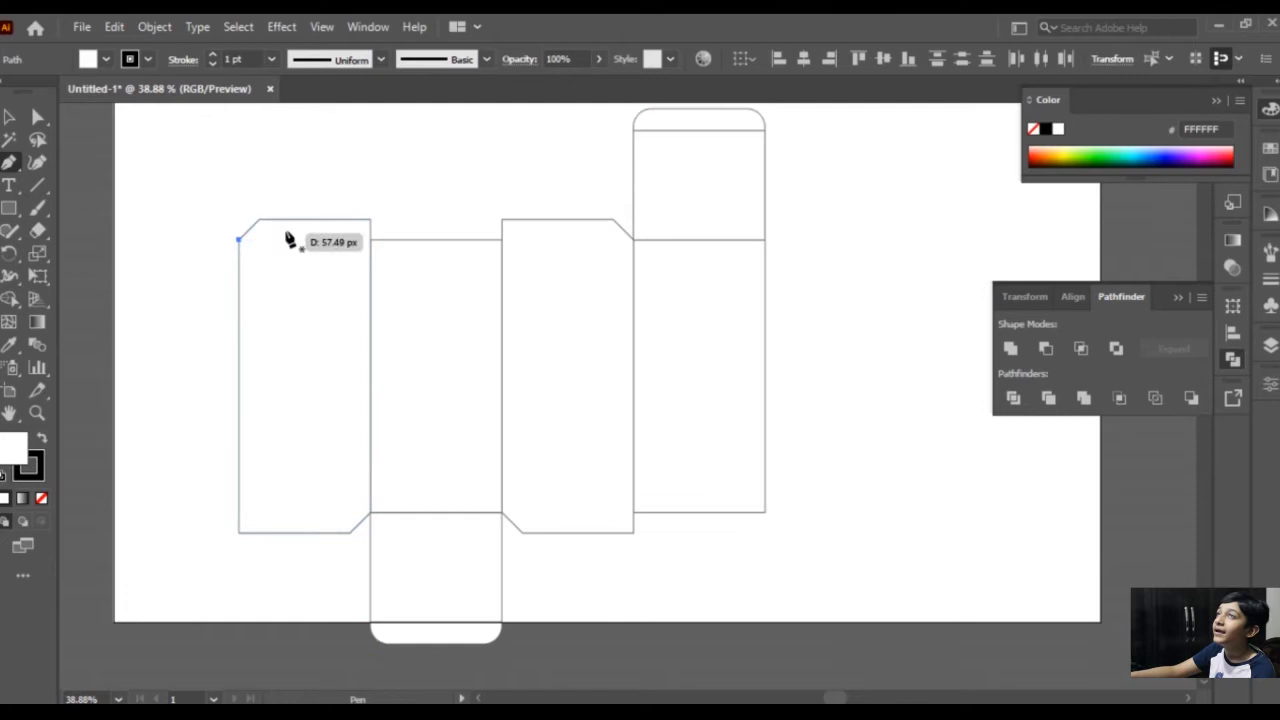
pyautogui.click(370, 240)
pyautogui.press('v')
pyautogui.click(125, 265)
# Draw a straight fold line with the Pen tool between the first panel and its bottom flap.
pyautogui.click(9, 162)
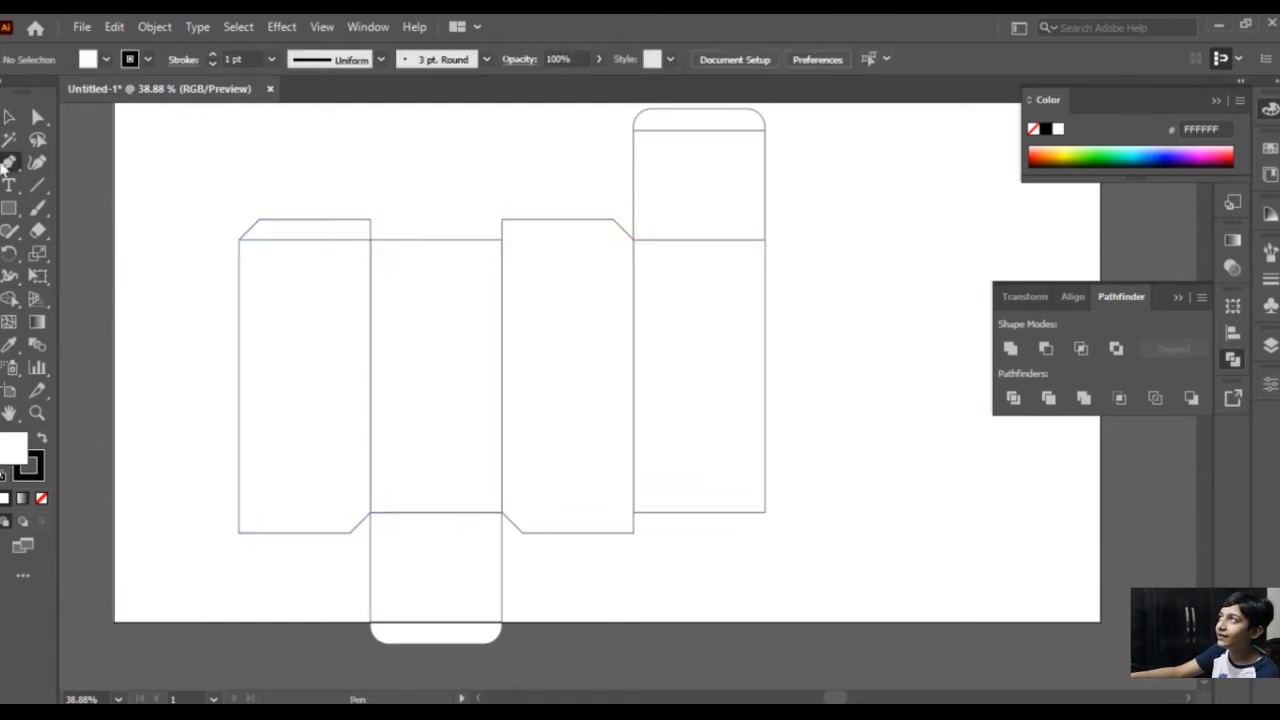
pyautogui.click(238, 512)
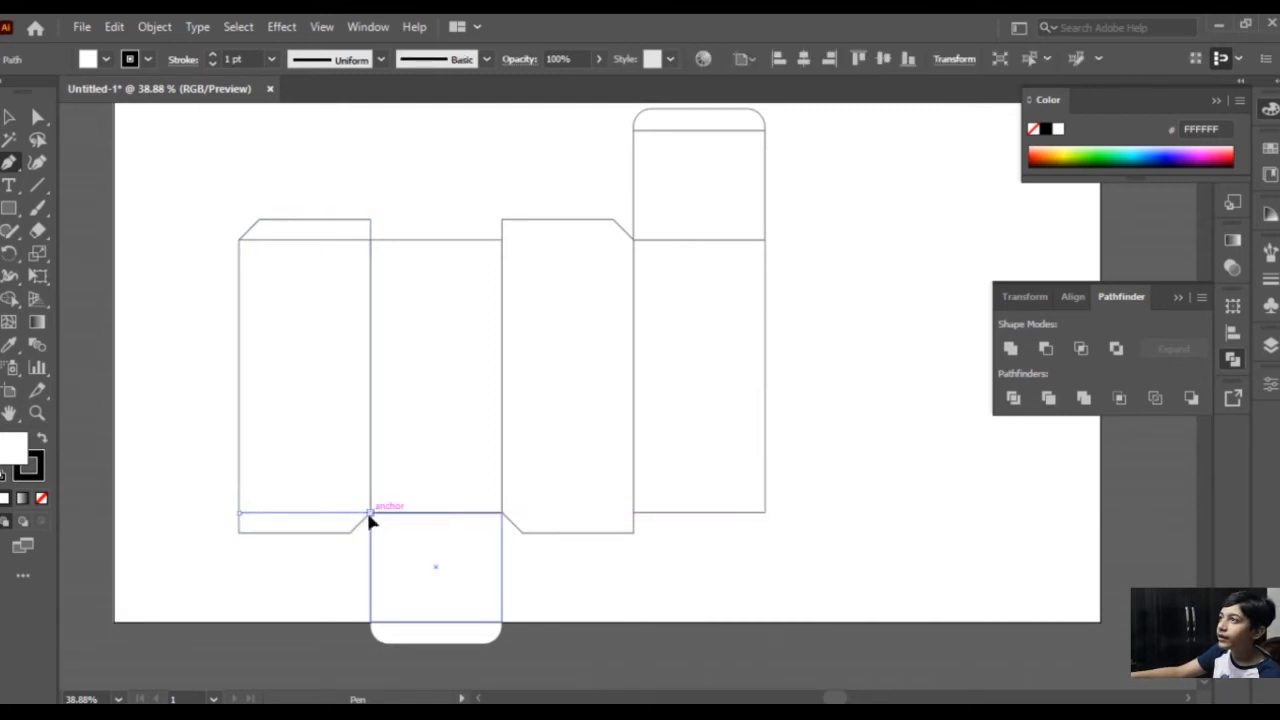
pyautogui.click(370, 512)
pyautogui.click(13, 117)
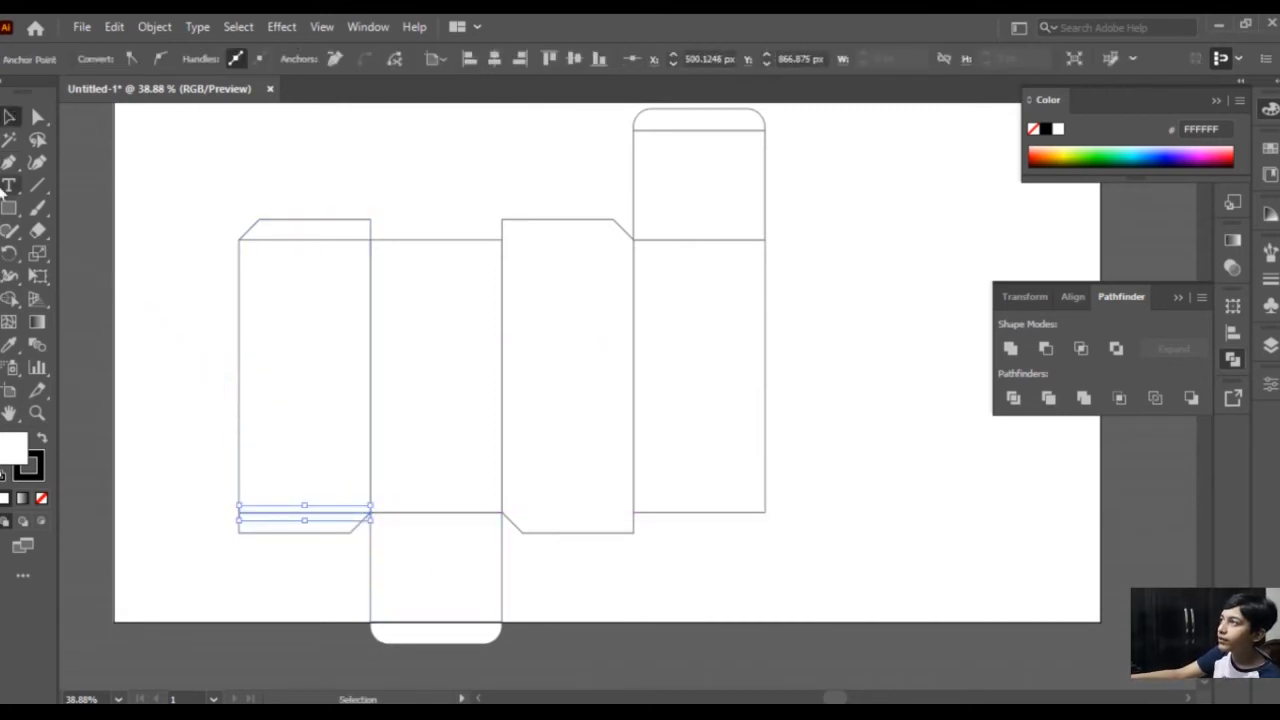
# Draw a straight fold line with the Pen tool between the third panel and its top flap.
pyautogui.click(10, 163)
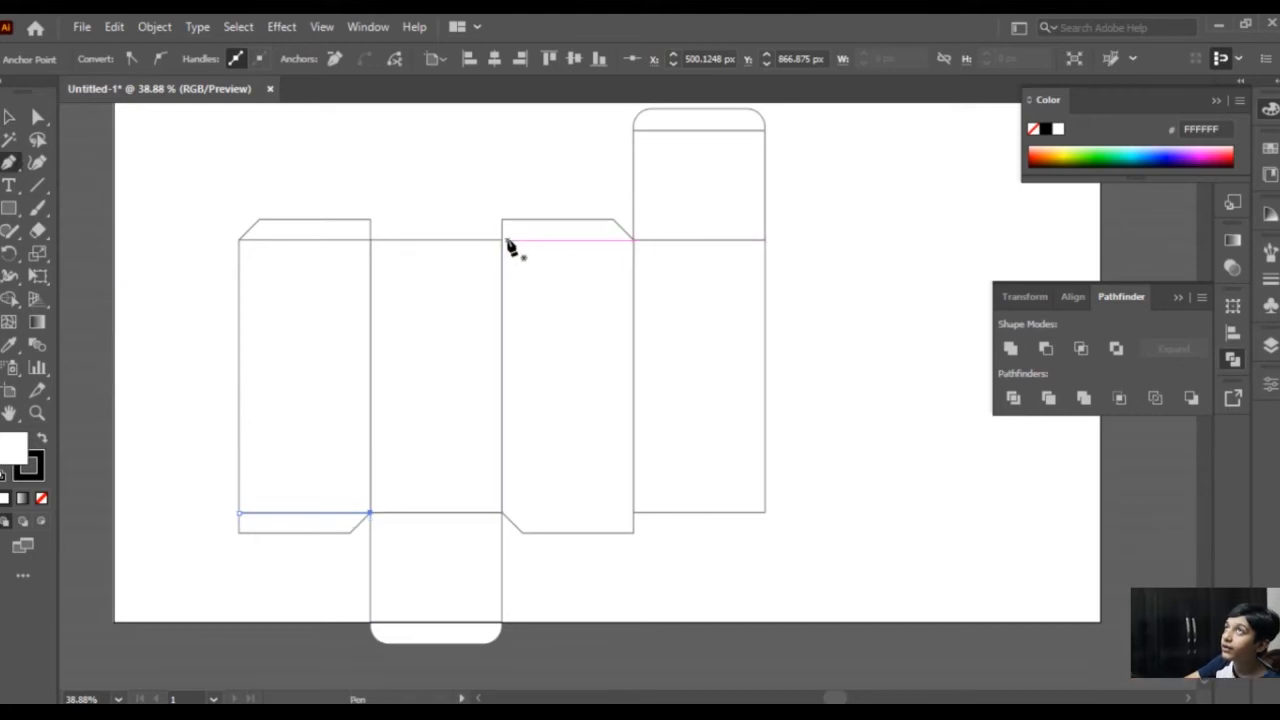
pyautogui.click(501, 239)
pyautogui.click(632, 240)
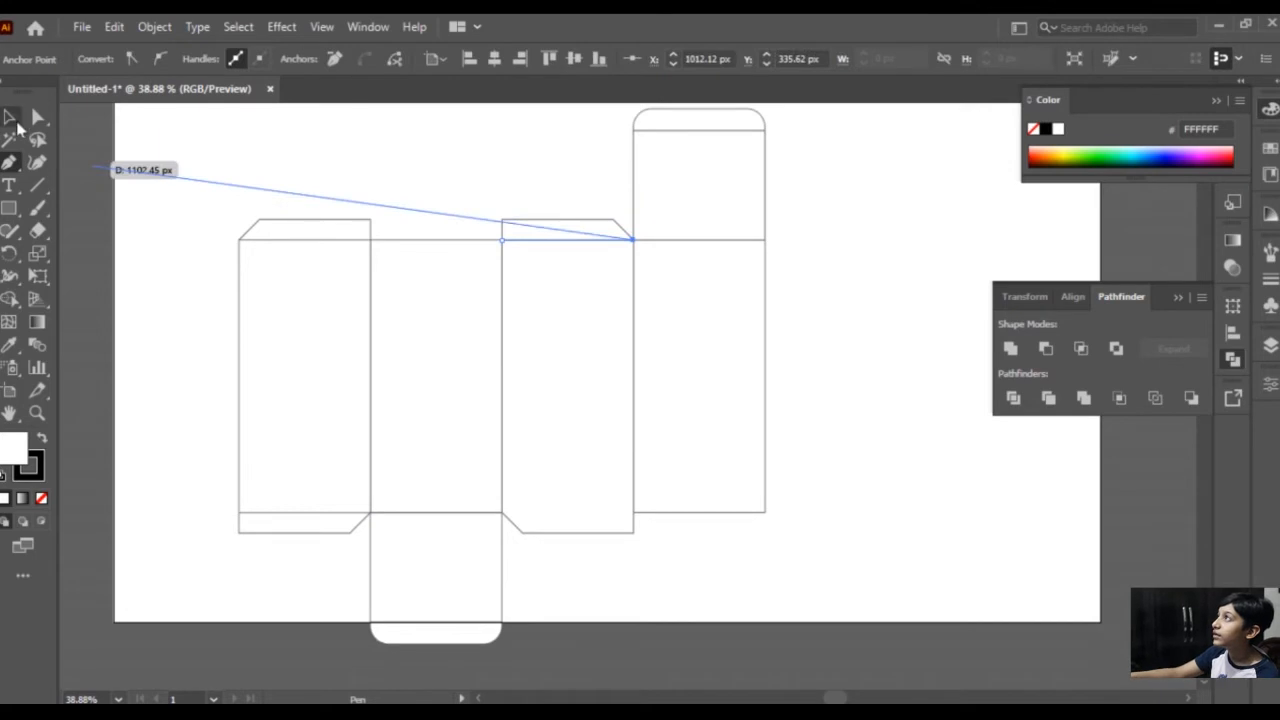
pyautogui.click(12, 118)
# Draw a straight fold line with the Pen tool between the third panel and its bottom flap.
pyautogui.click(9, 162)
pyautogui.click(501, 512)
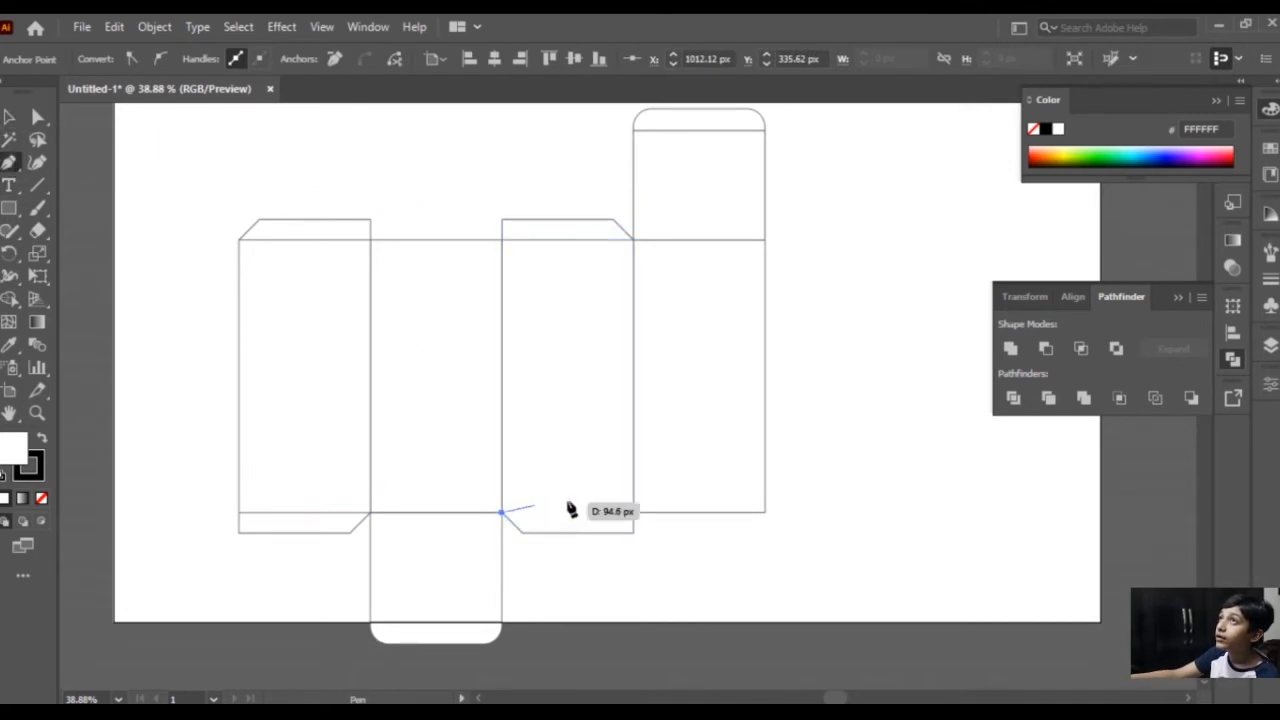
pyautogui.click(633, 512)
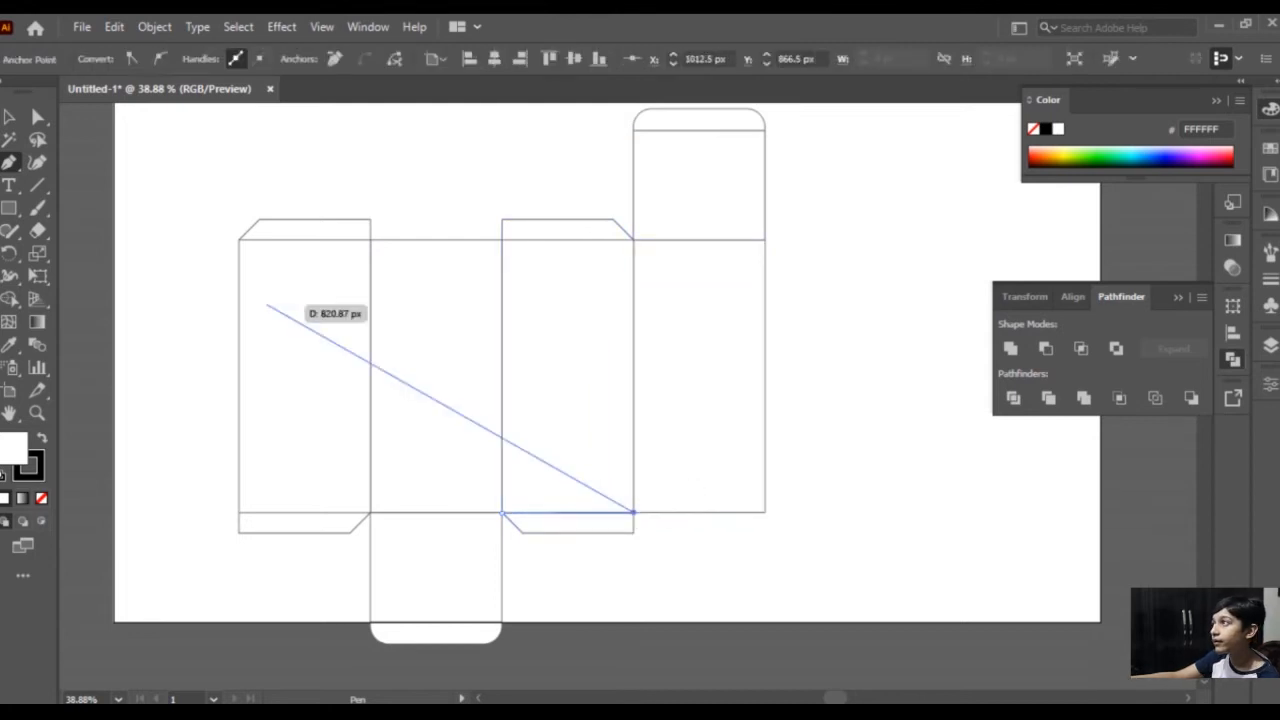
pyautogui.click(12, 116)
pyautogui.click(860, 434)
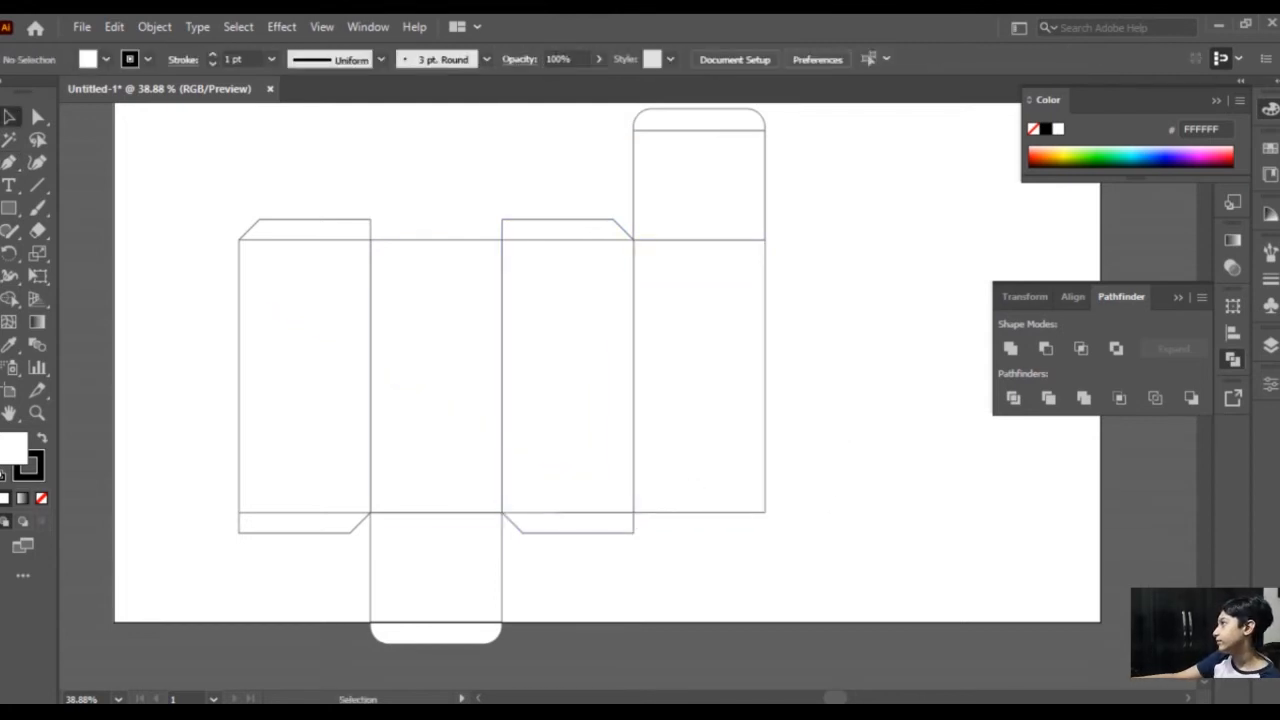
# Draw a narrow full-height rectangle along the fourth panel's outer edge as a side flap.
pyautogui.click(9, 208)
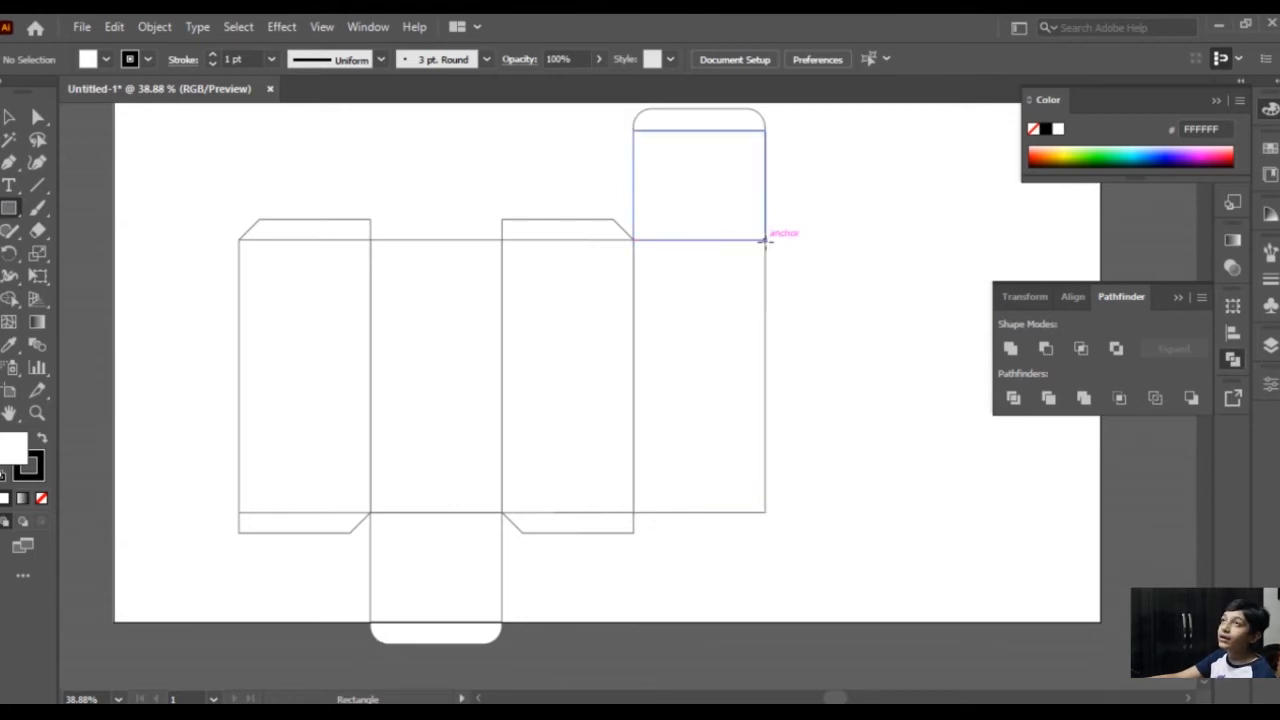
pyautogui.click(765, 240)
pyautogui.click(892, 518)
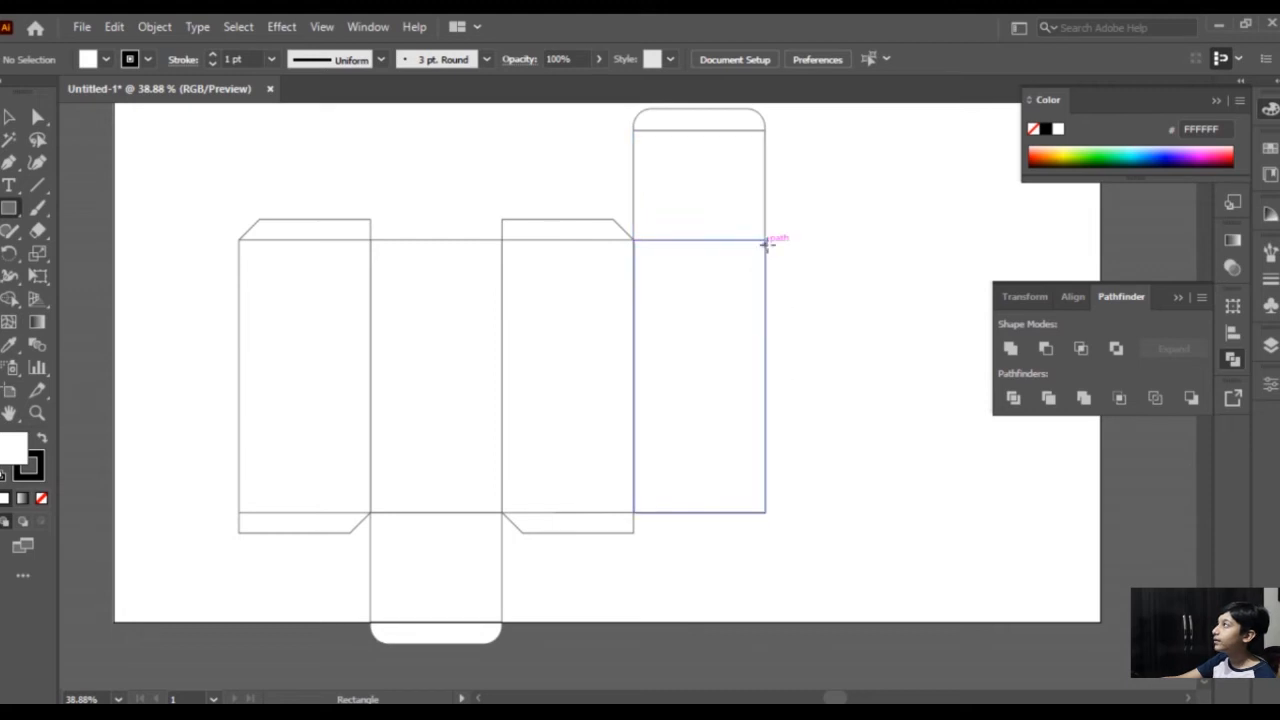
pyautogui.moveTo(765, 240); pyautogui.dragTo(787, 512)
# Create a small downward-pointing triangle with the Star tool and place it over the top end of the side flap.
pyautogui.moveTo(9, 208); pyautogui.dragTo(141, 298)
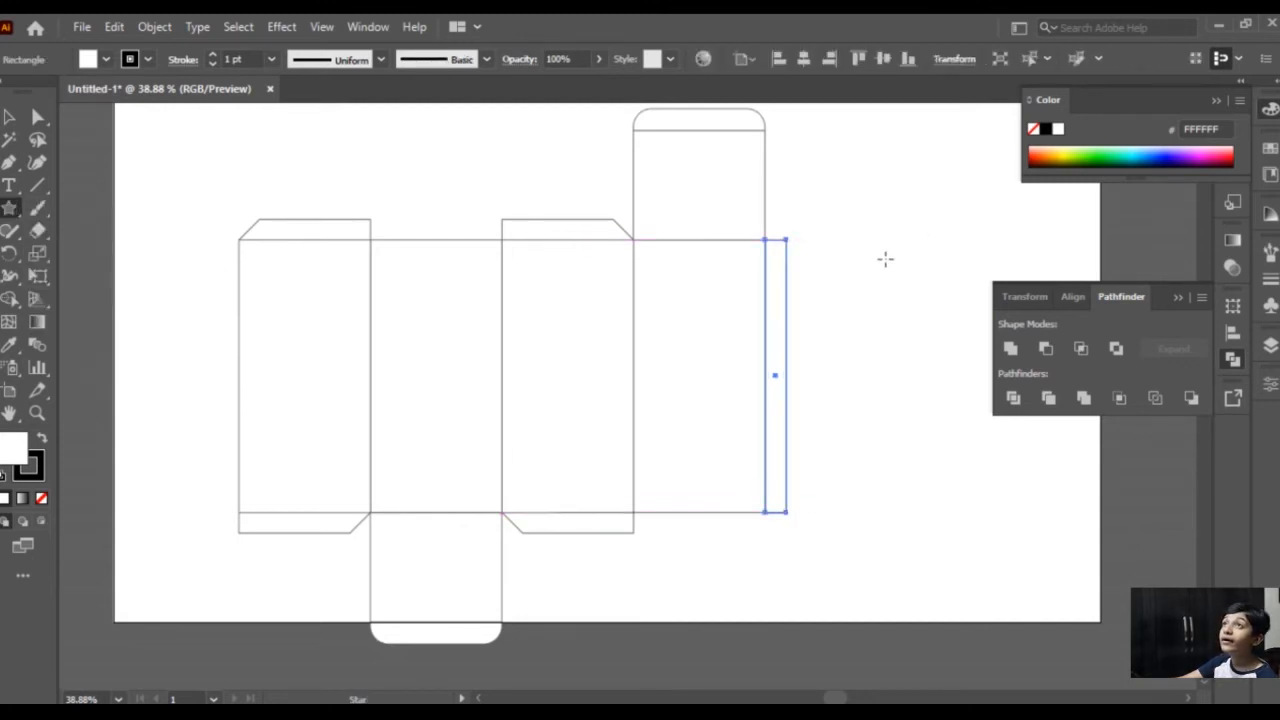
pyautogui.click(885, 259)
pyautogui.click(844, 506)
pyautogui.click(844, 506)
pyautogui.click(850, 544)
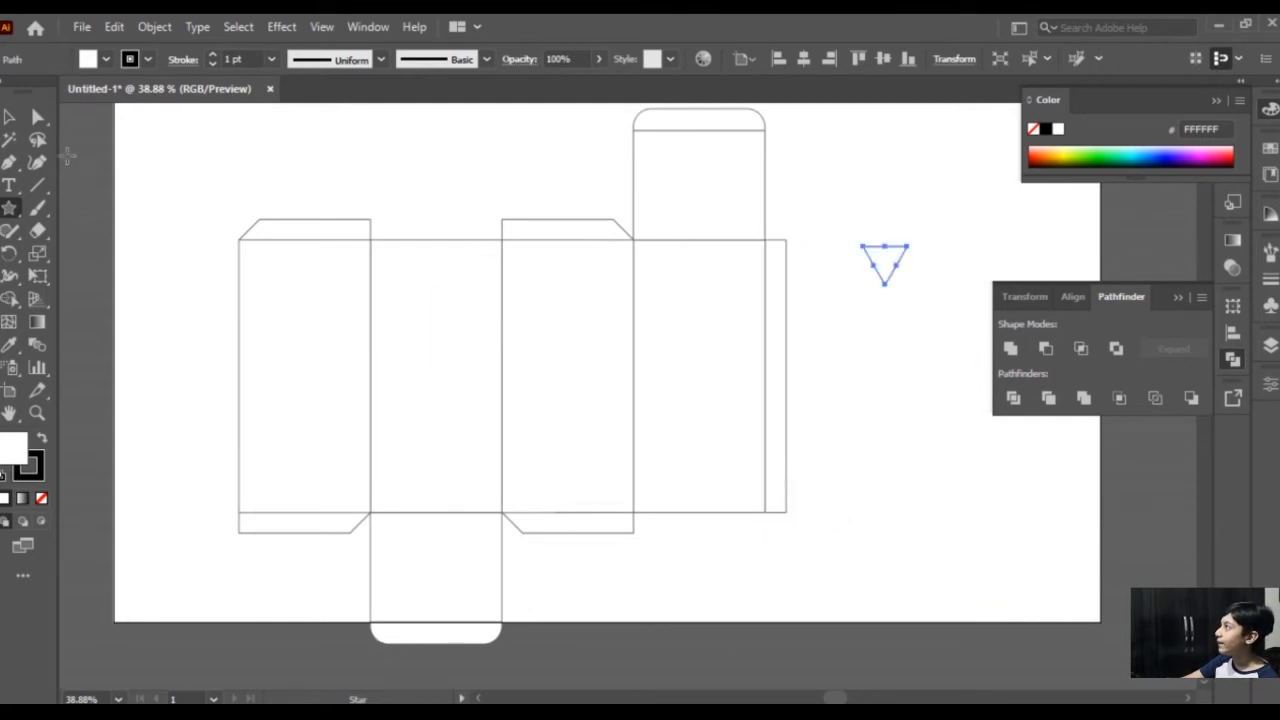
pyautogui.press('v')
pyautogui.moveTo(878, 270); pyautogui.dragTo(778, 259)
# Create a copy of the triangle reflected across the horizontal axis and place it over the bottom end of the side flap.
pyautogui.rightClick(778, 260)
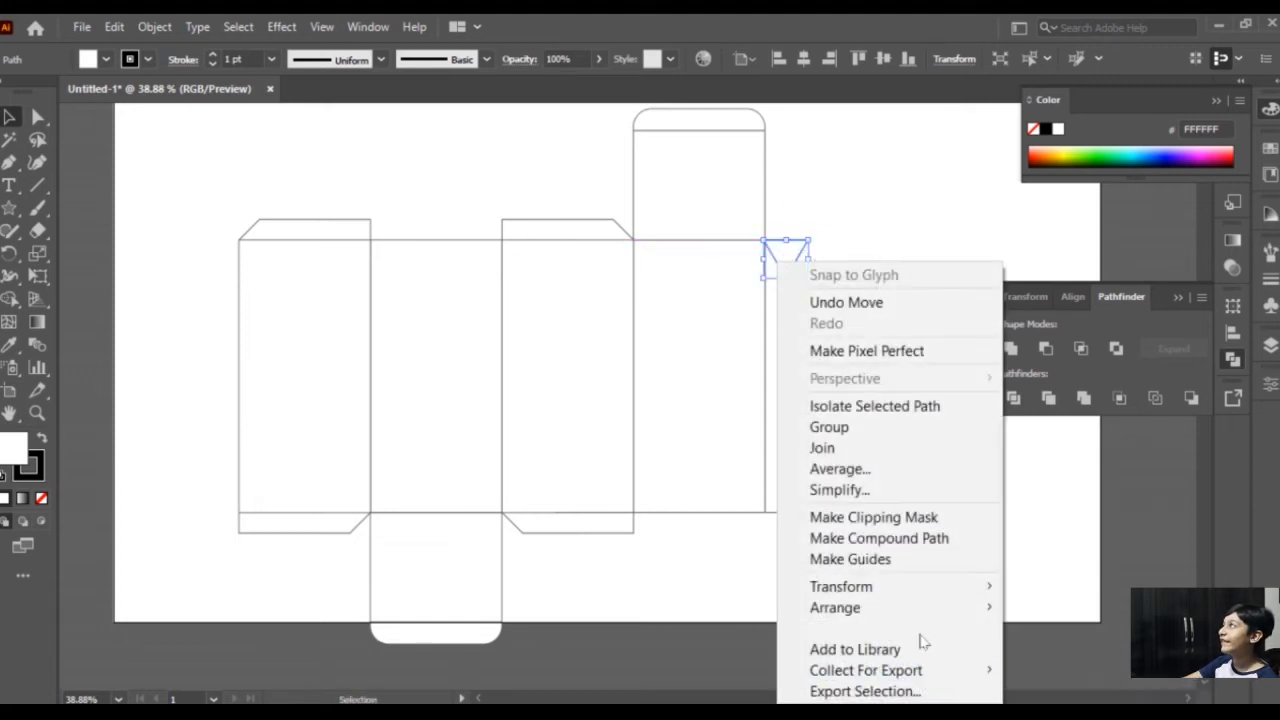
pyautogui.moveTo(882, 612)
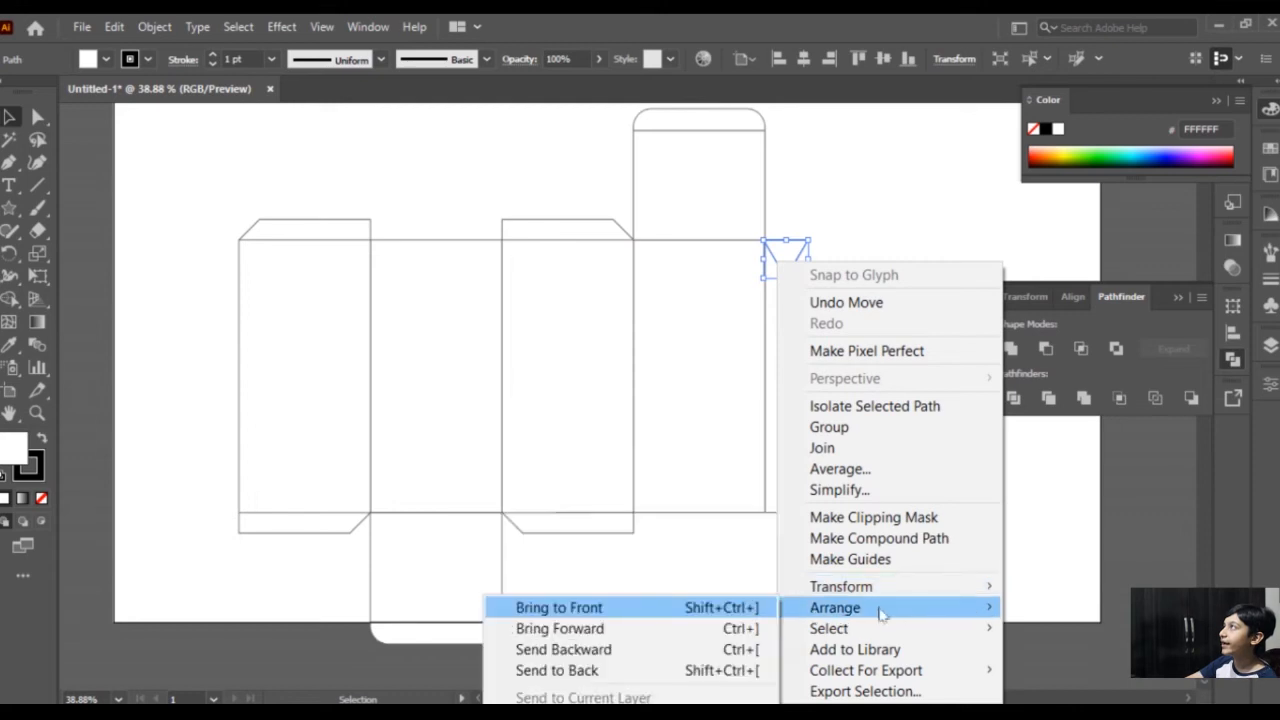
pyautogui.moveTo(845, 586)
pyautogui.click(617, 490)
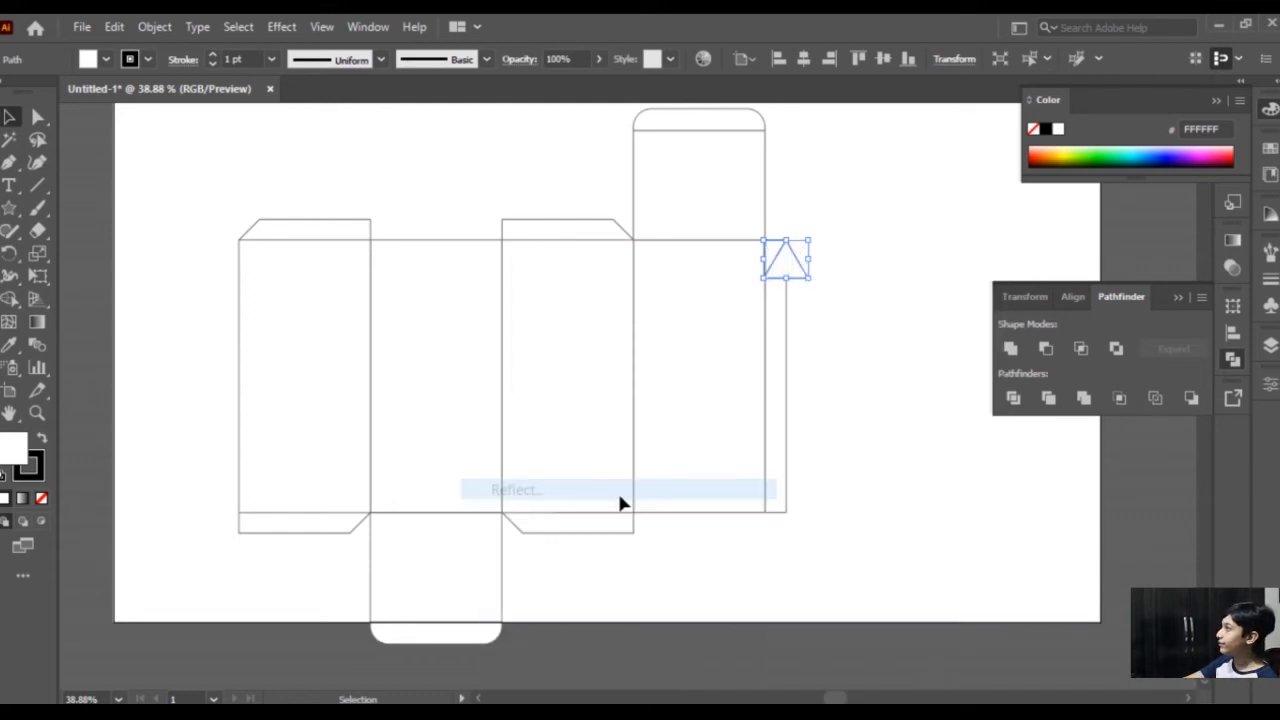
pyautogui.click(1065, 665)
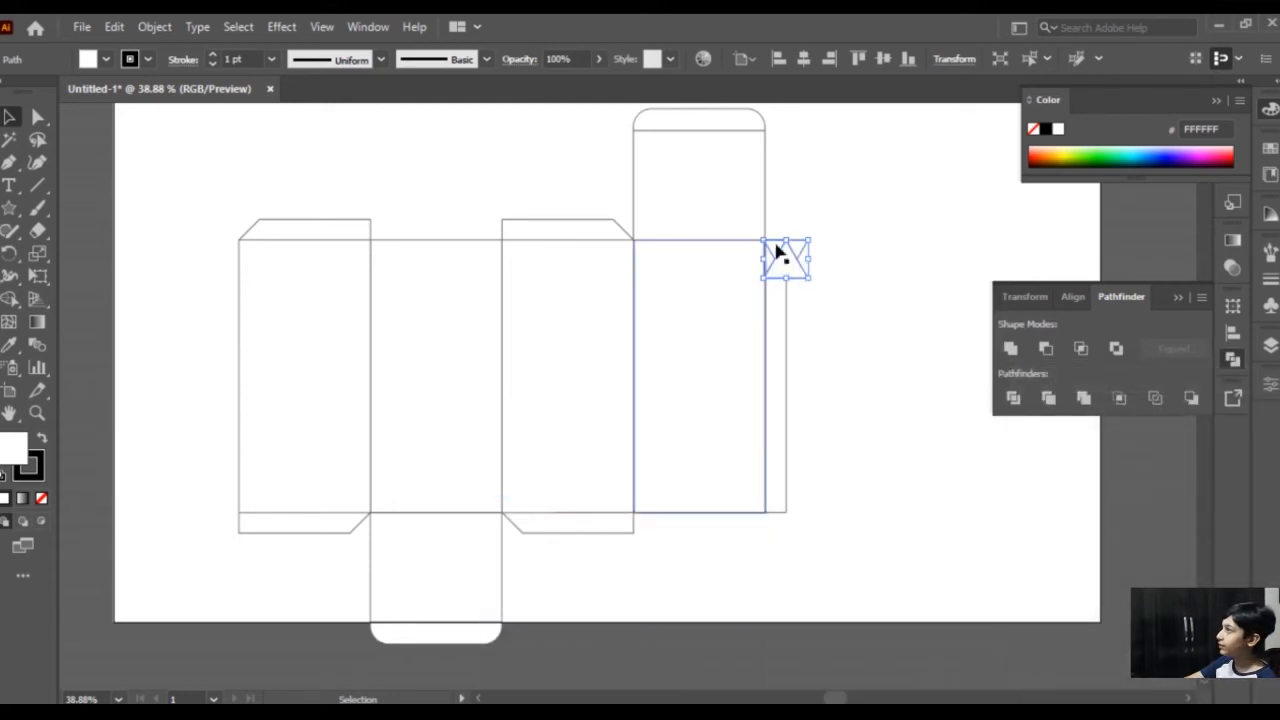
pyautogui.moveTo(778, 262); pyautogui.dragTo(778, 494)
# Subtract the lower triangle from the side flap with Minus Front.
pyautogui.moveTo(841, 420); pyautogui.dragTo(772, 528)
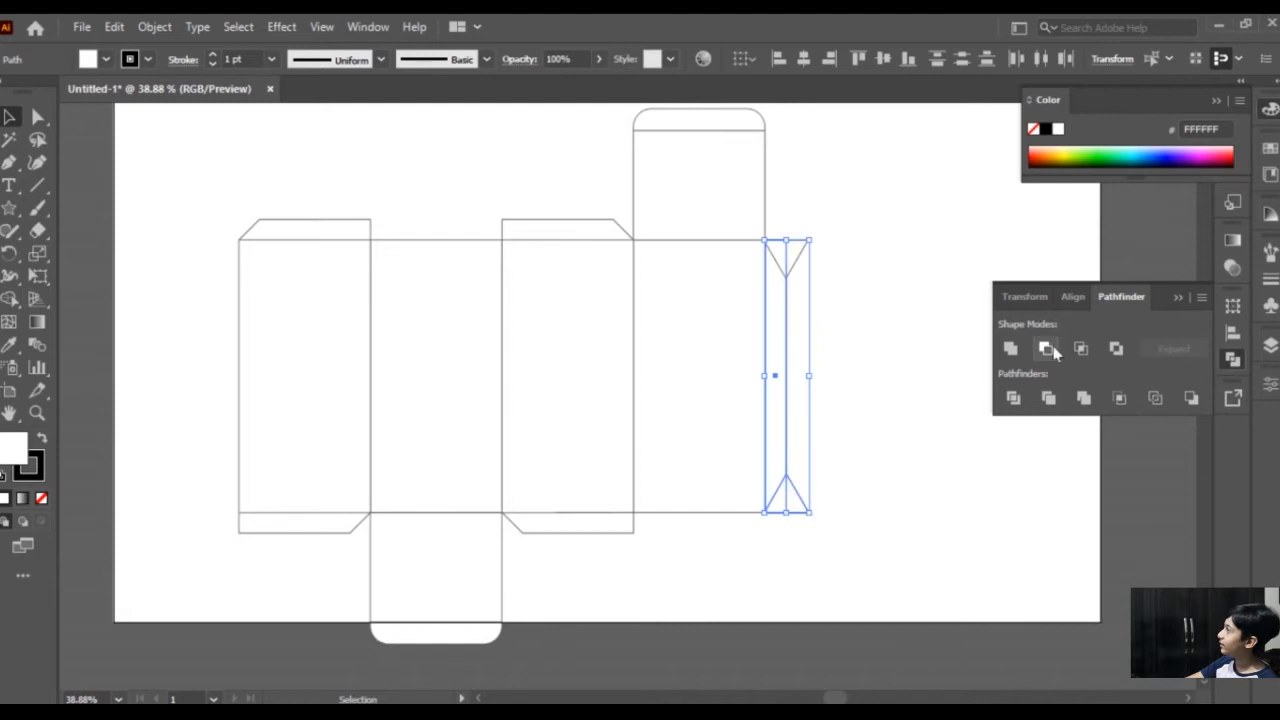
pyautogui.click(1045, 348)
pyautogui.click(930, 288)
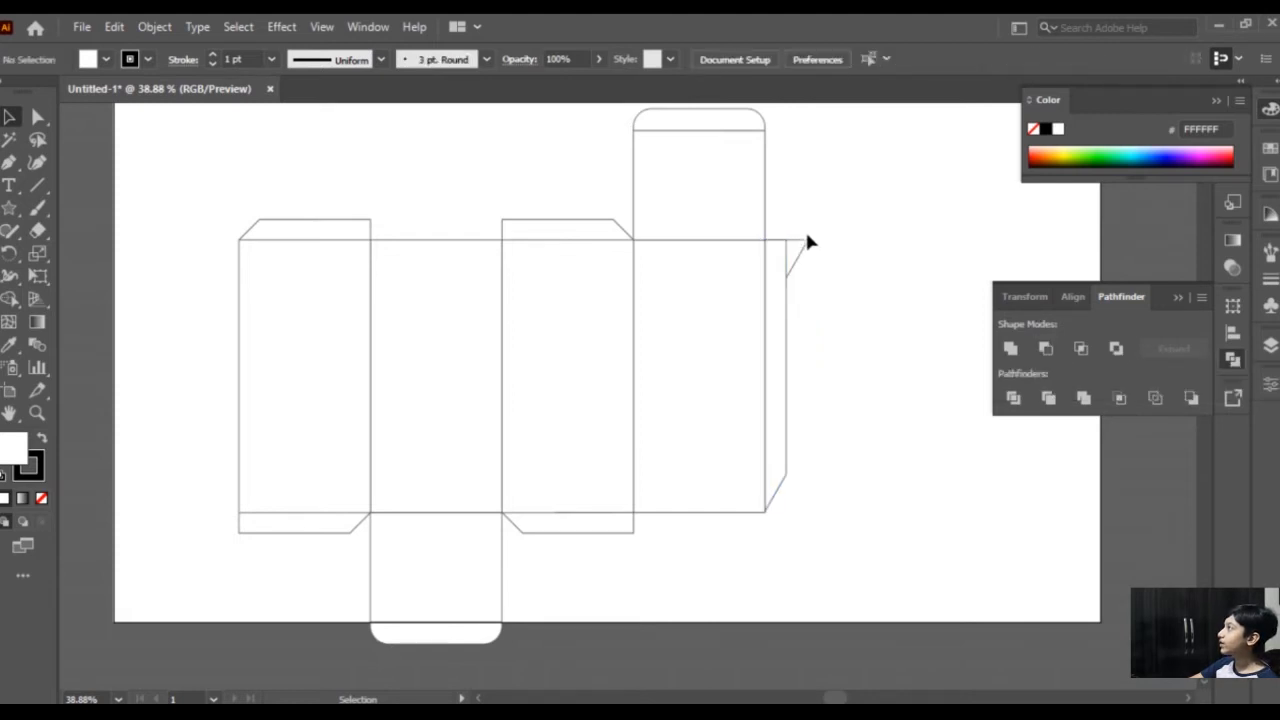
# Try to subtract the upper triangle from the side flap with Minus Front.
pyautogui.click(785, 277)
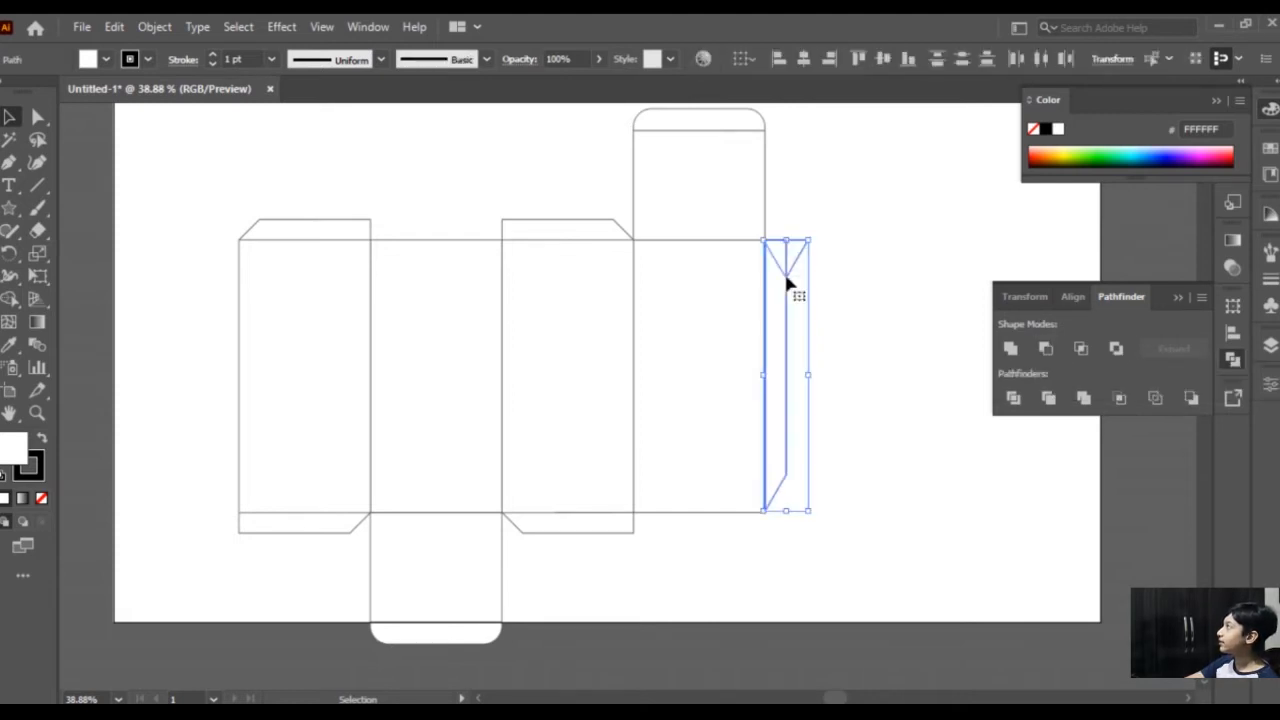
pyautogui.click(1045, 348)
pyautogui.hotkey('ctrl', 'z')
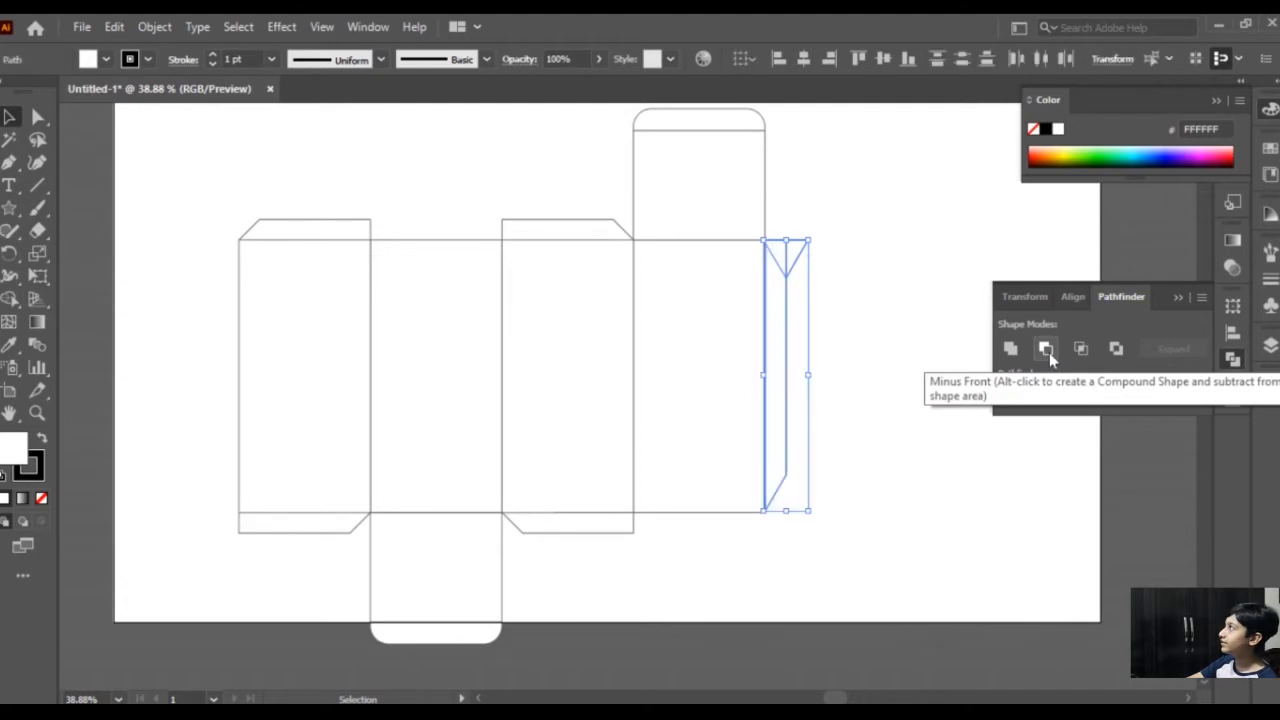
# Bring the upper triangle in front of the side flap.
pyautogui.click(800, 302)
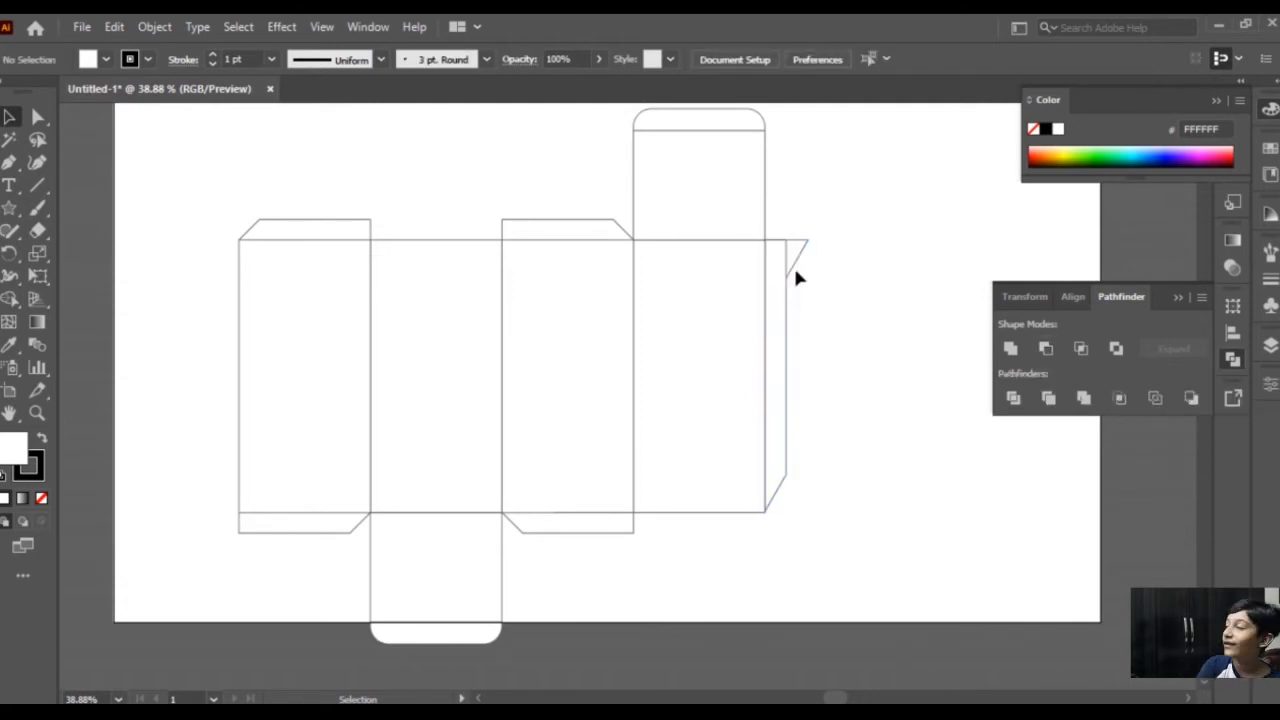
pyautogui.click(796, 272)
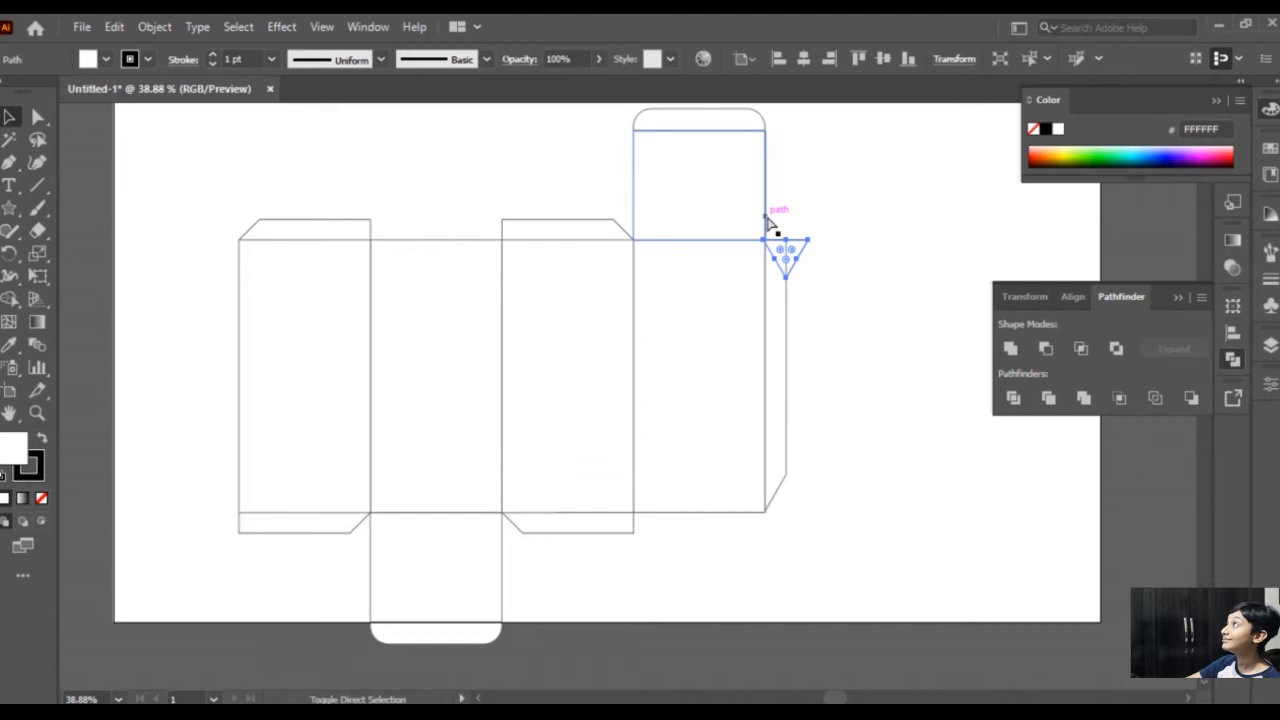
pyautogui.click(876, 246)
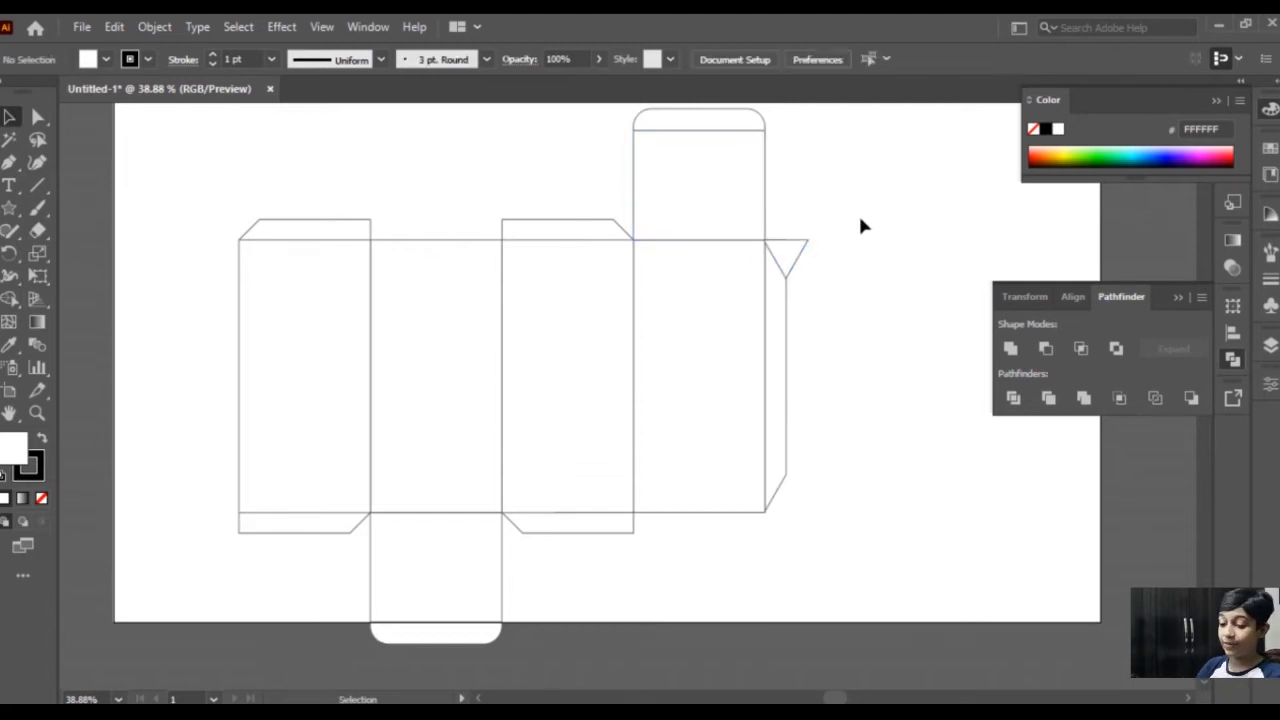
# Subtract the upper triangle from the side flap with Minus Front to slant its top end.
pyautogui.click(794, 263)
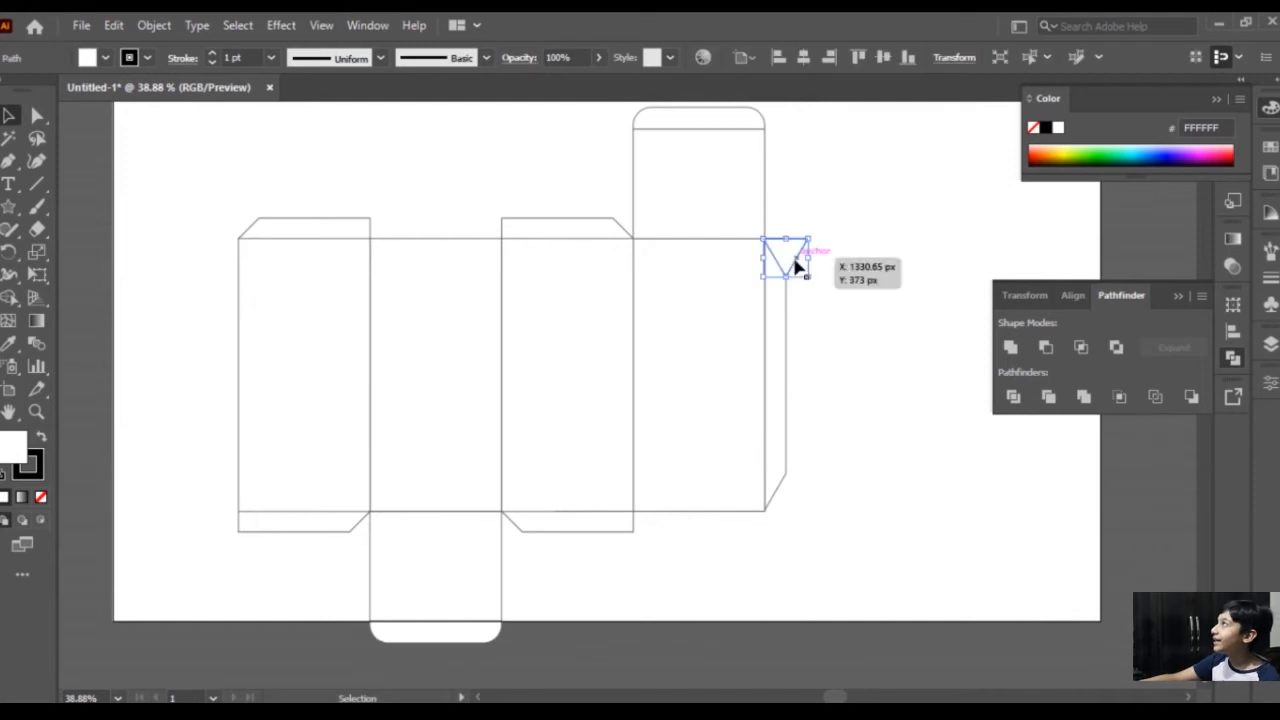
pyautogui.keyDown('shift'); pyautogui.click(777, 331); pyautogui.keyUp('shift')
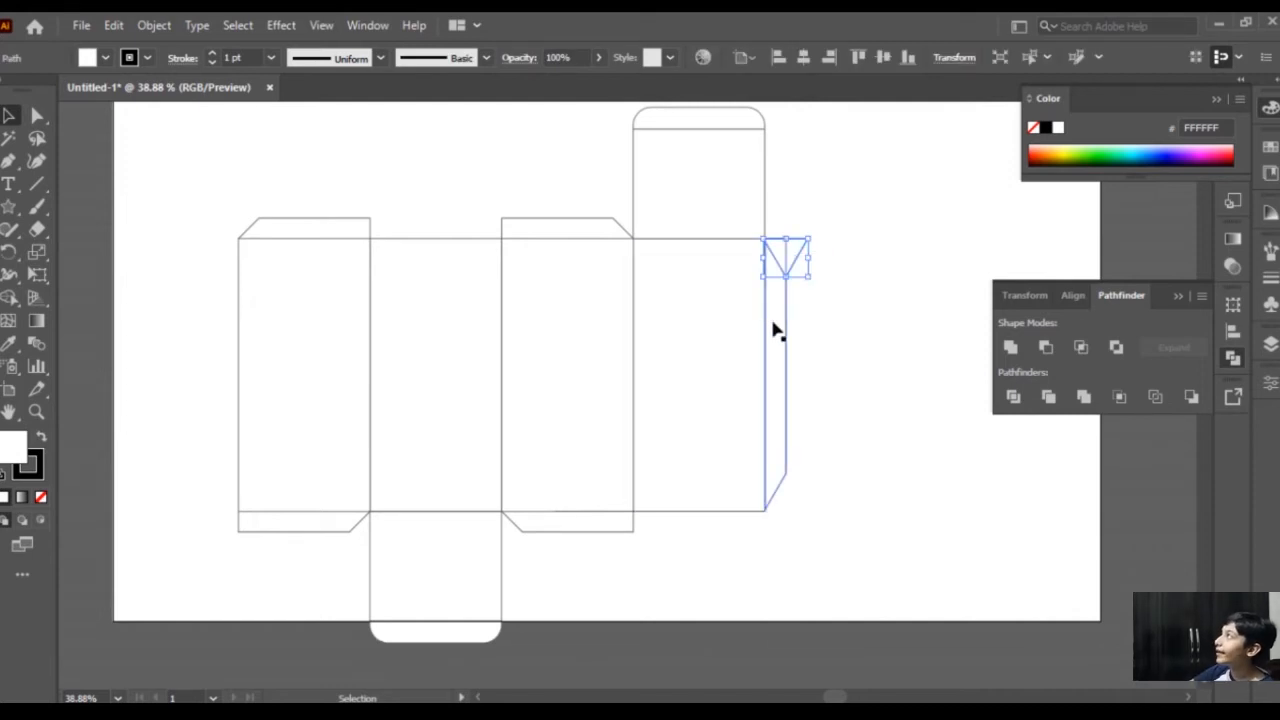
pyautogui.keyDown('shift'); pyautogui.click(777, 331); pyautogui.keyUp('shift')
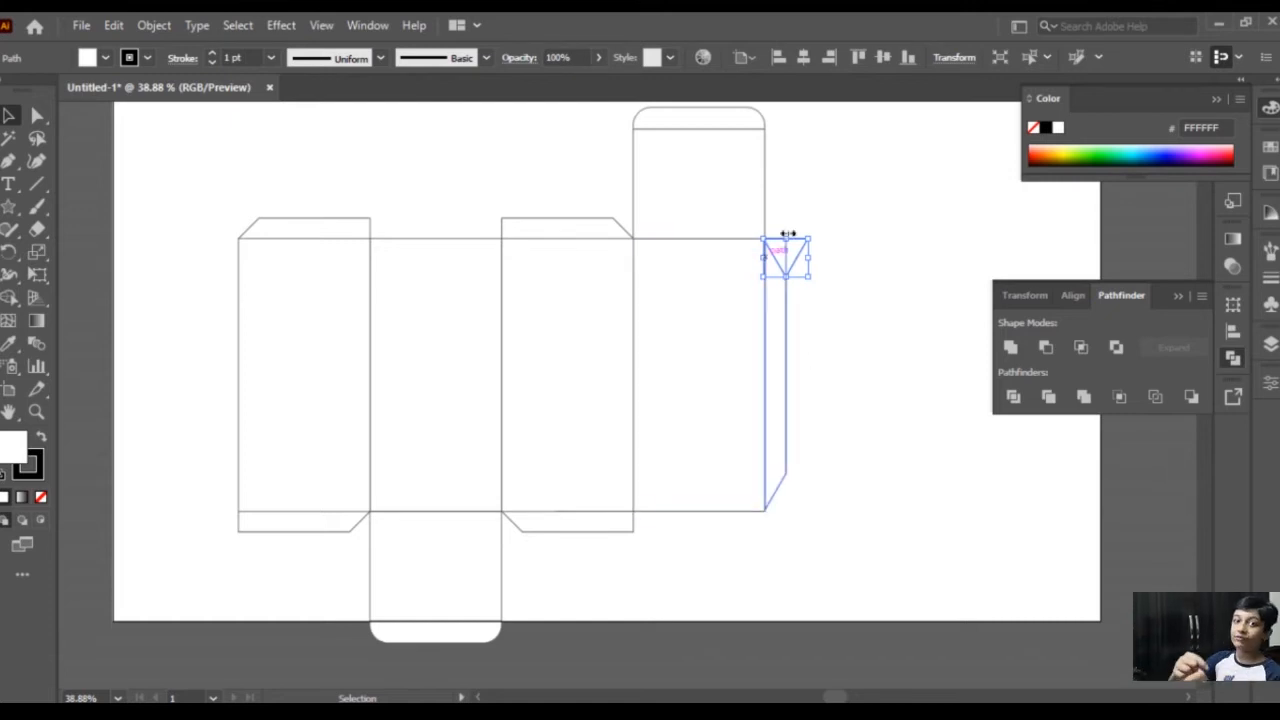
pyautogui.moveTo(816, 200); pyautogui.dragTo(778, 362)
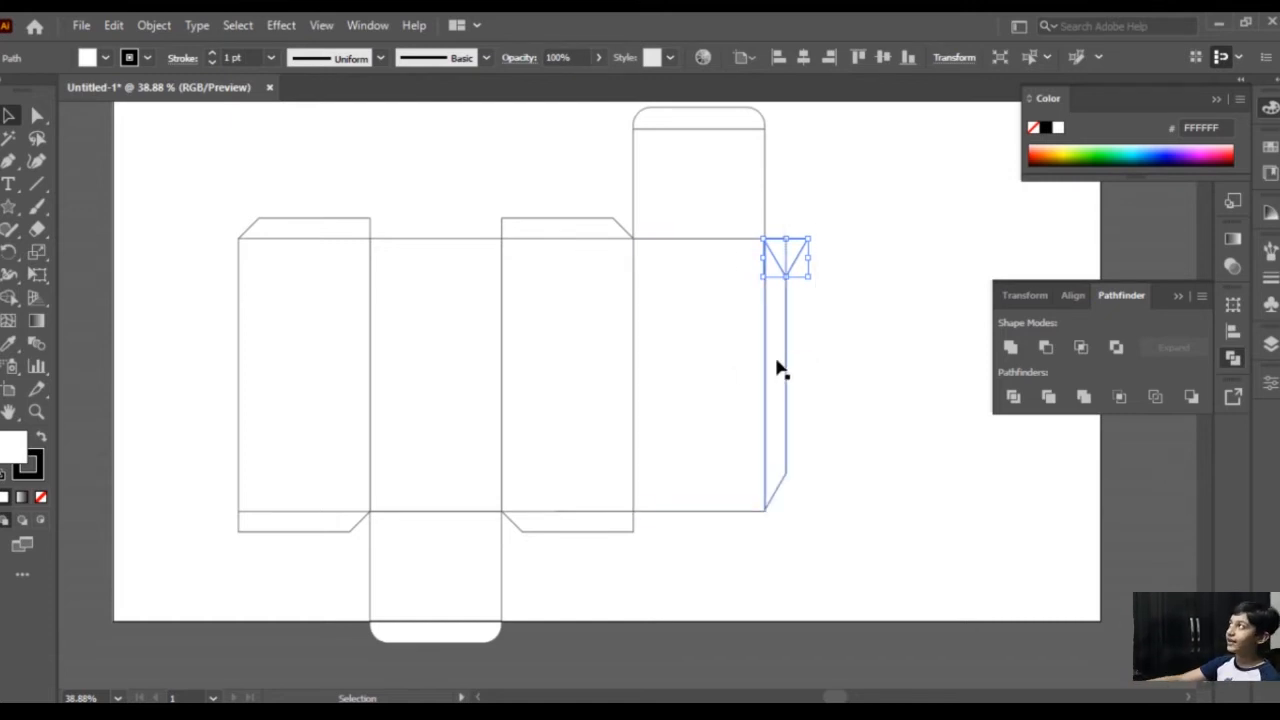
pyautogui.moveTo(848, 190); pyautogui.dragTo(778, 376)
pyautogui.click(1046, 346)
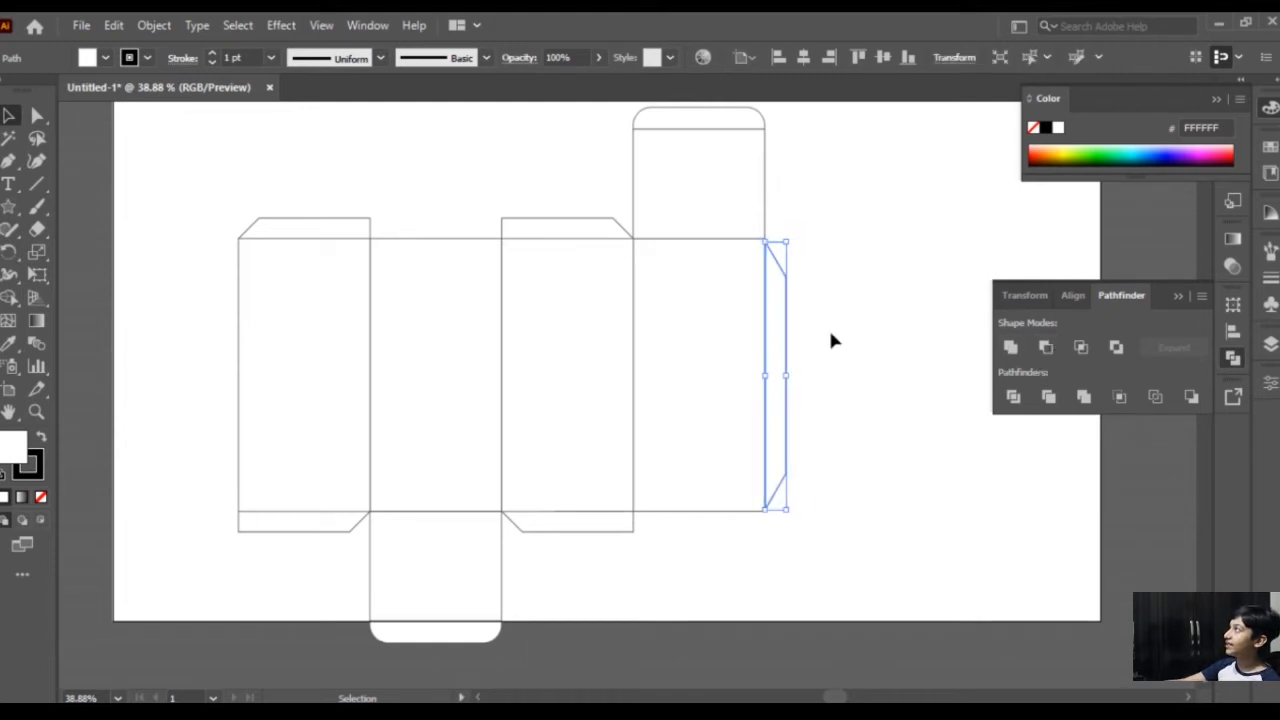
pyautogui.click(829, 337)
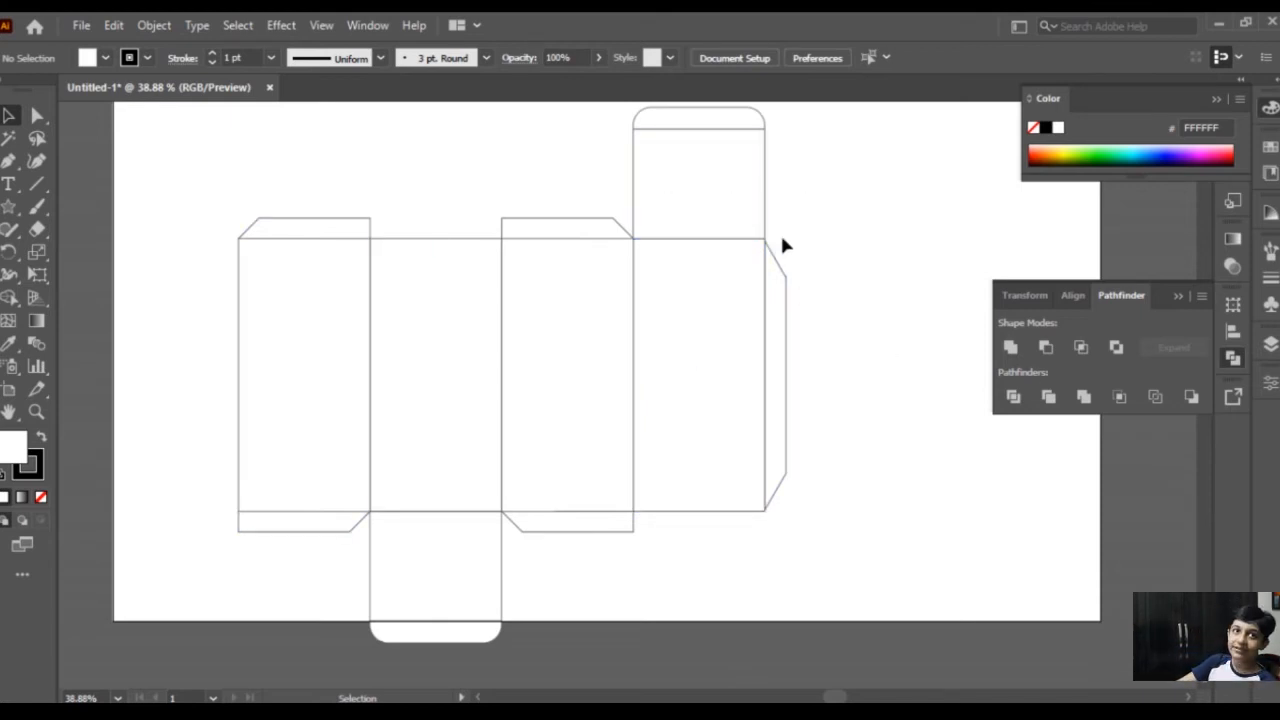
# Set the stroke of all panels, flaps and fold lines except the two rounded tabs to 3 pt.
pyautogui.moveTo(843, 135); pyautogui.dragTo(228, 613)
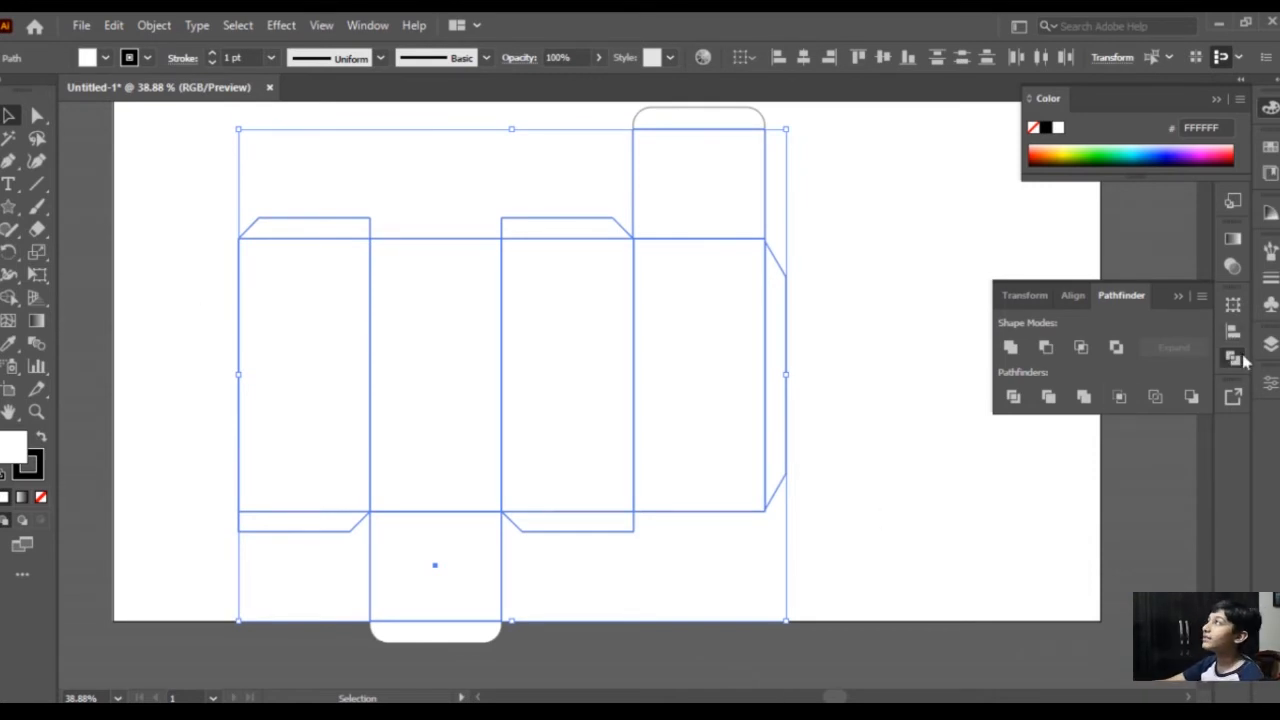
pyautogui.click(1269, 384)
pyautogui.click(1106, 328)
pyautogui.click(1106, 328)
pyautogui.click(876, 421)
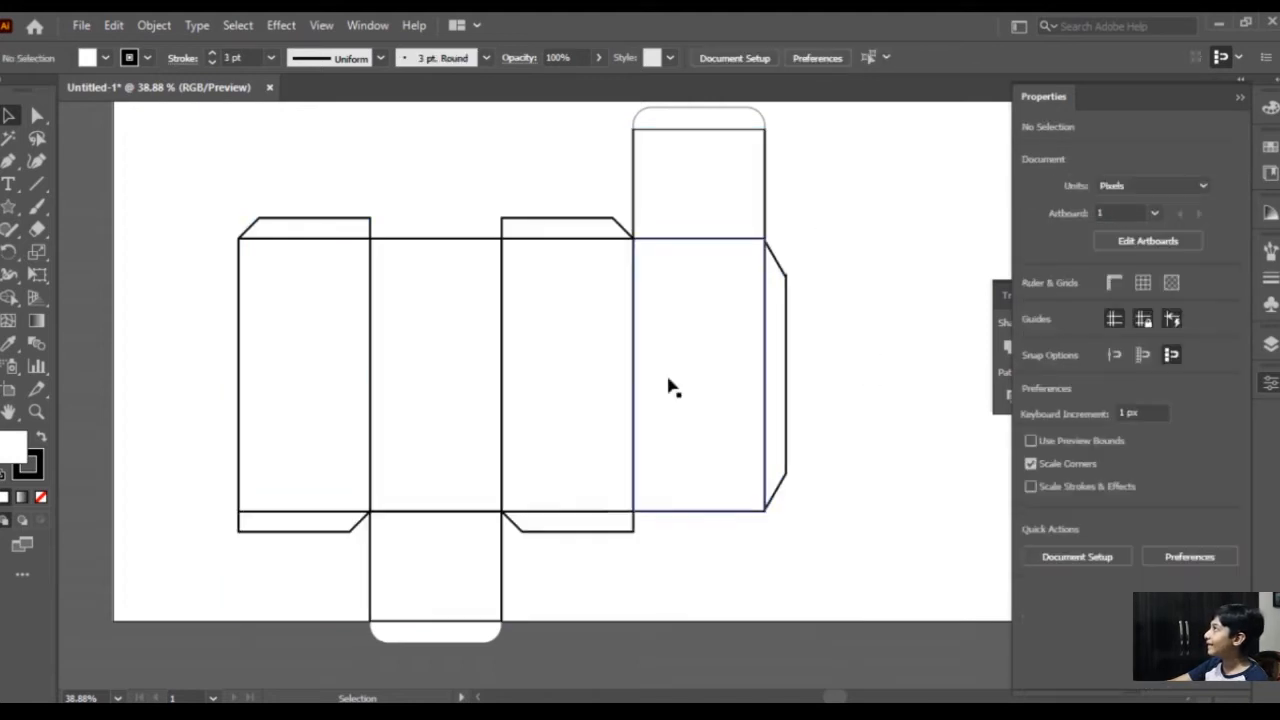
# Set the stroke of the two rounded tabs on the closing flaps to 3 pt.
pyautogui.moveTo(751, 160); pyautogui.dragTo(380, 591)
pyautogui.hotkey('ctrl', 'z')
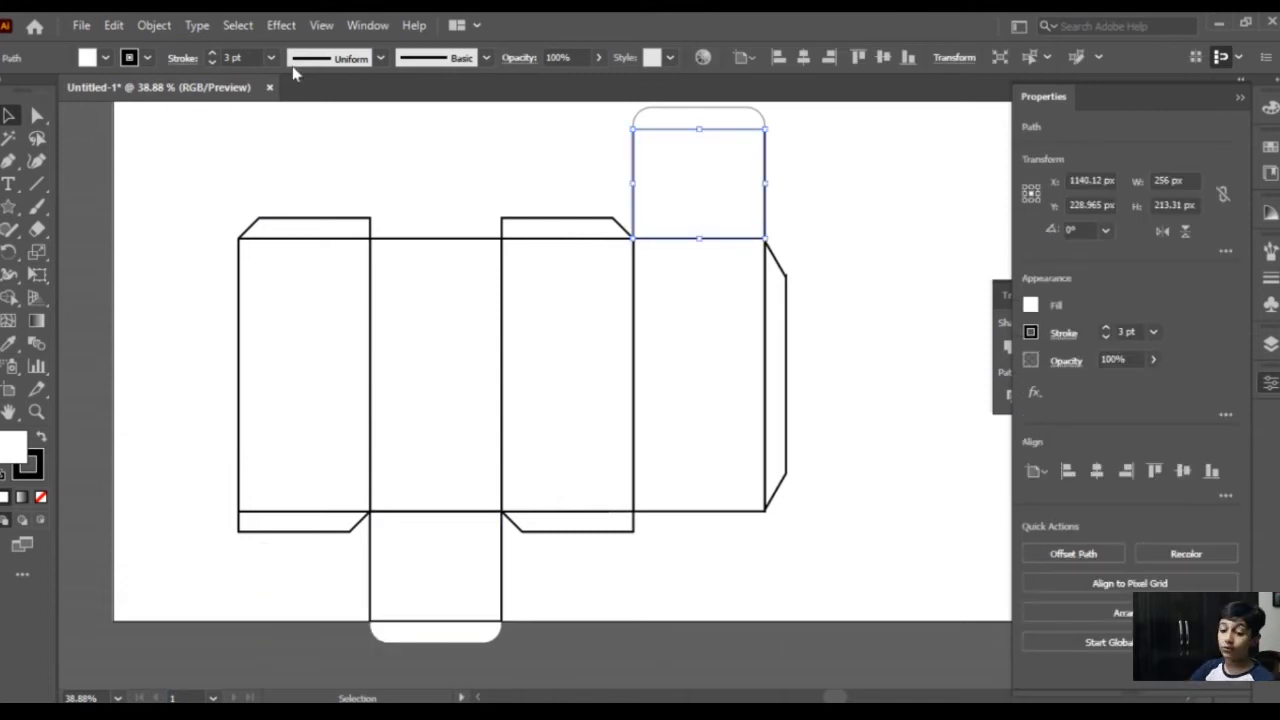
pyautogui.click(770, 152)
pyautogui.click(708, 120)
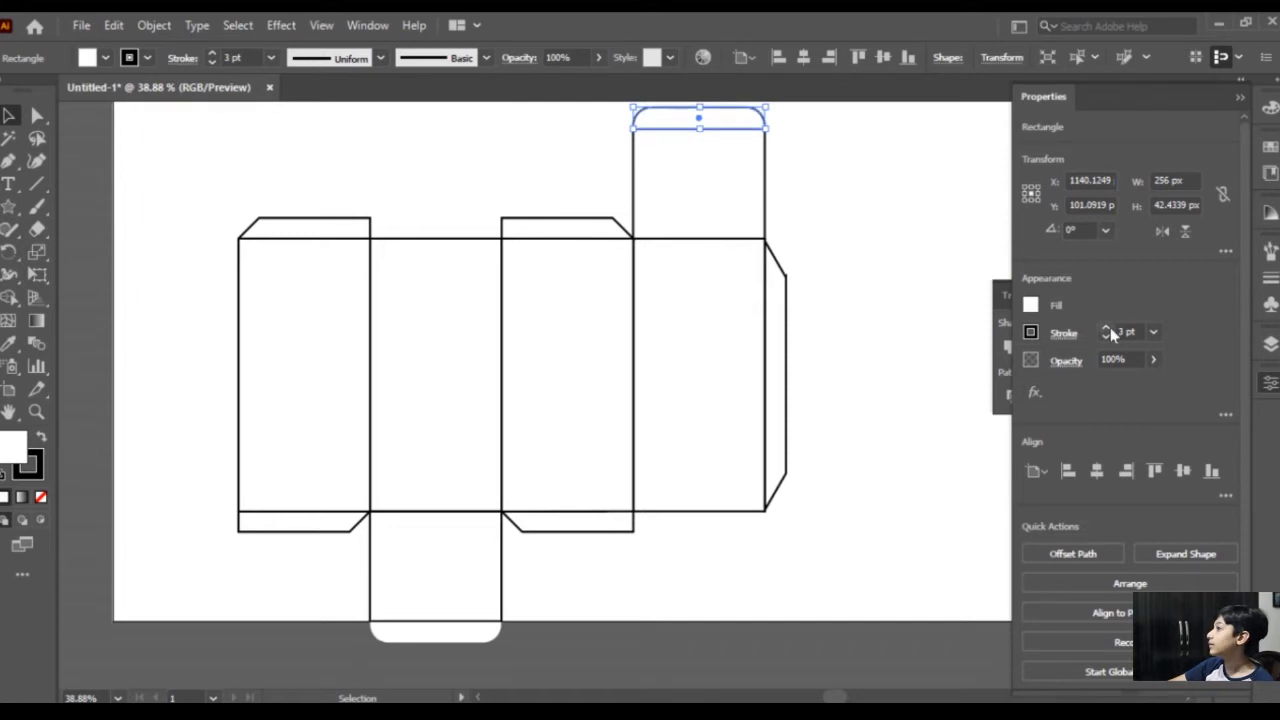
pyautogui.click(463, 635)
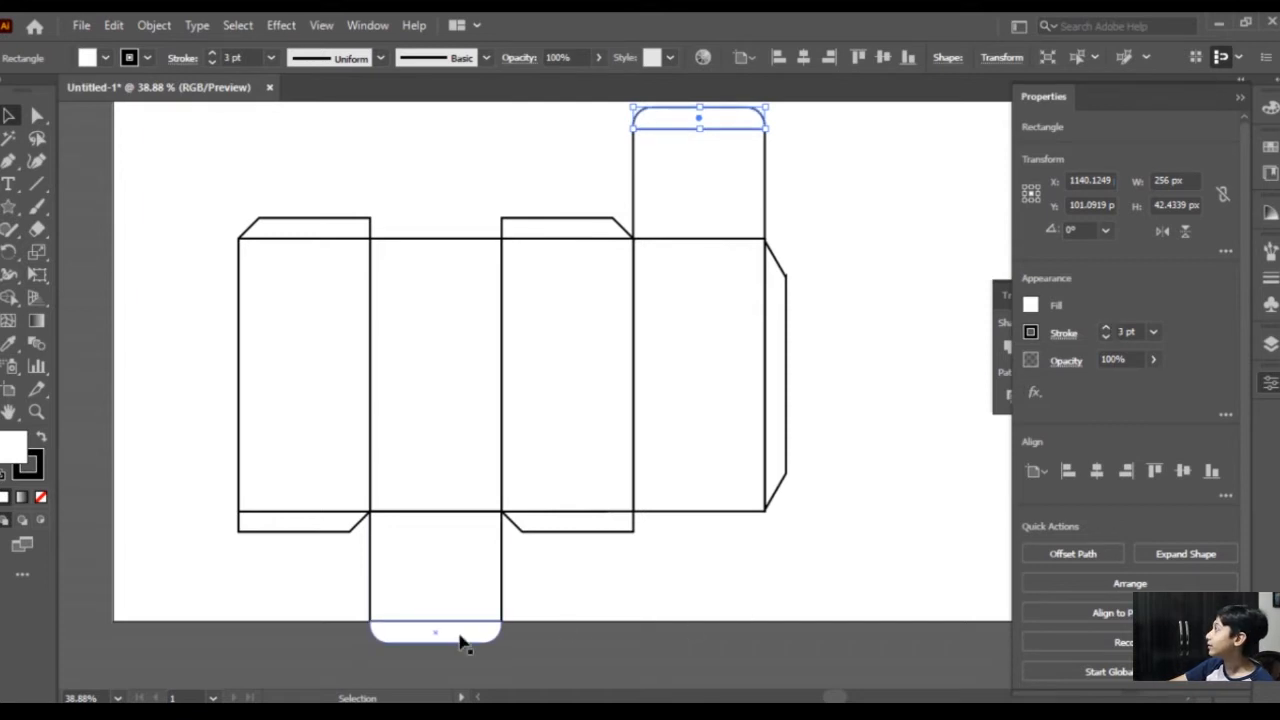
pyautogui.click(1107, 330)
pyautogui.click(892, 521)
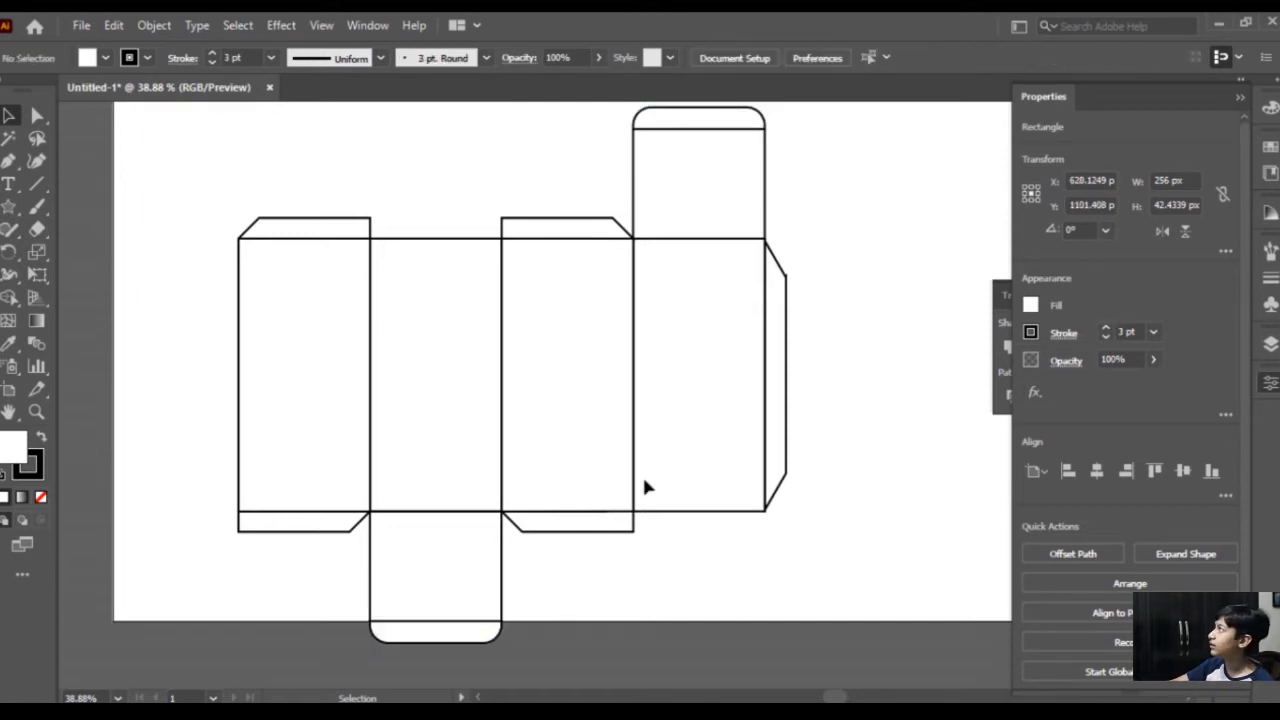
# Fill the four main box panels with bright red ED0000.
pyautogui.moveTo(569, 344); pyautogui.dragTo(714, 348)
pyautogui.hotkey('ctrl', 'z')
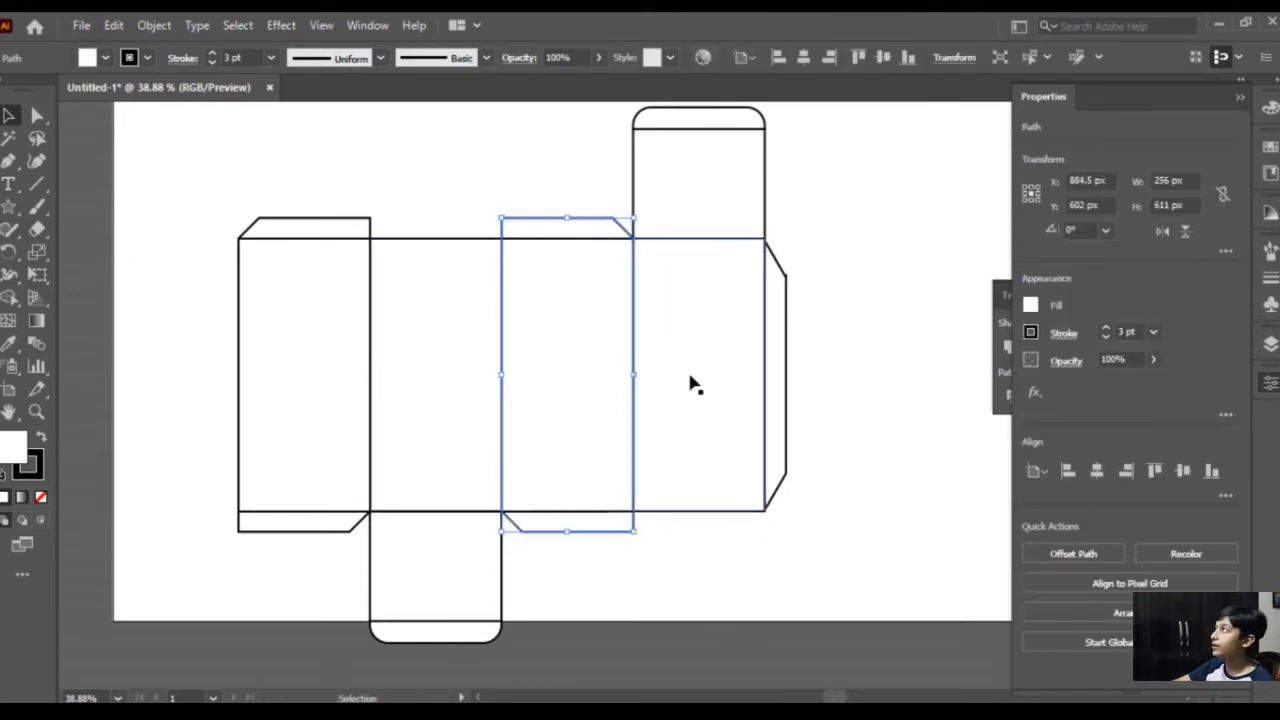
pyautogui.moveTo(178, 342); pyautogui.dragTo(694, 397)
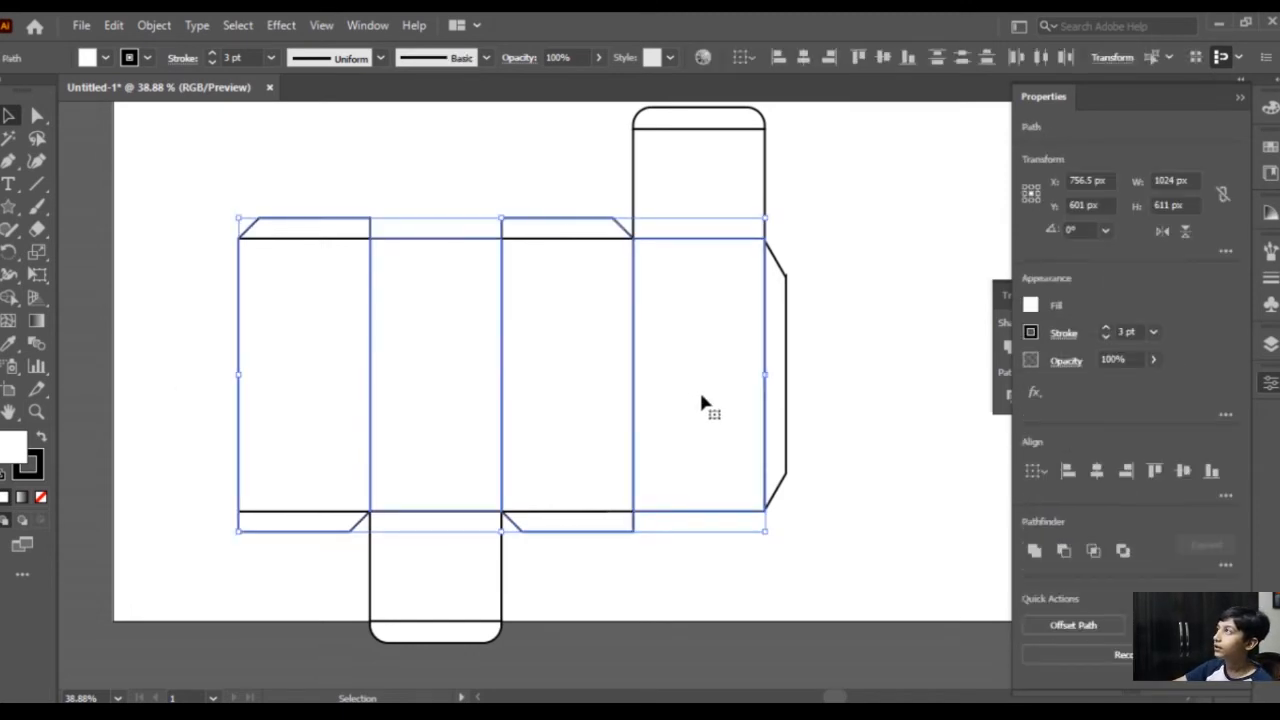
pyautogui.doubleClick(13, 446)
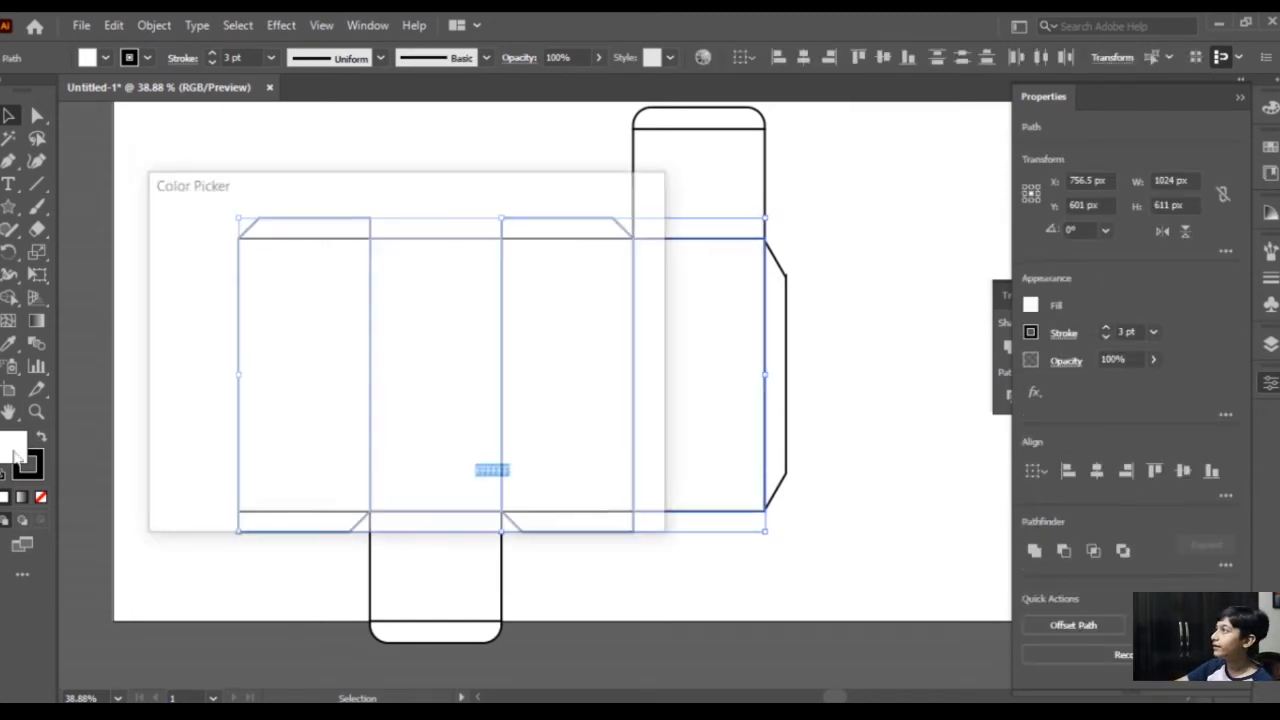
pyautogui.click(328, 328)
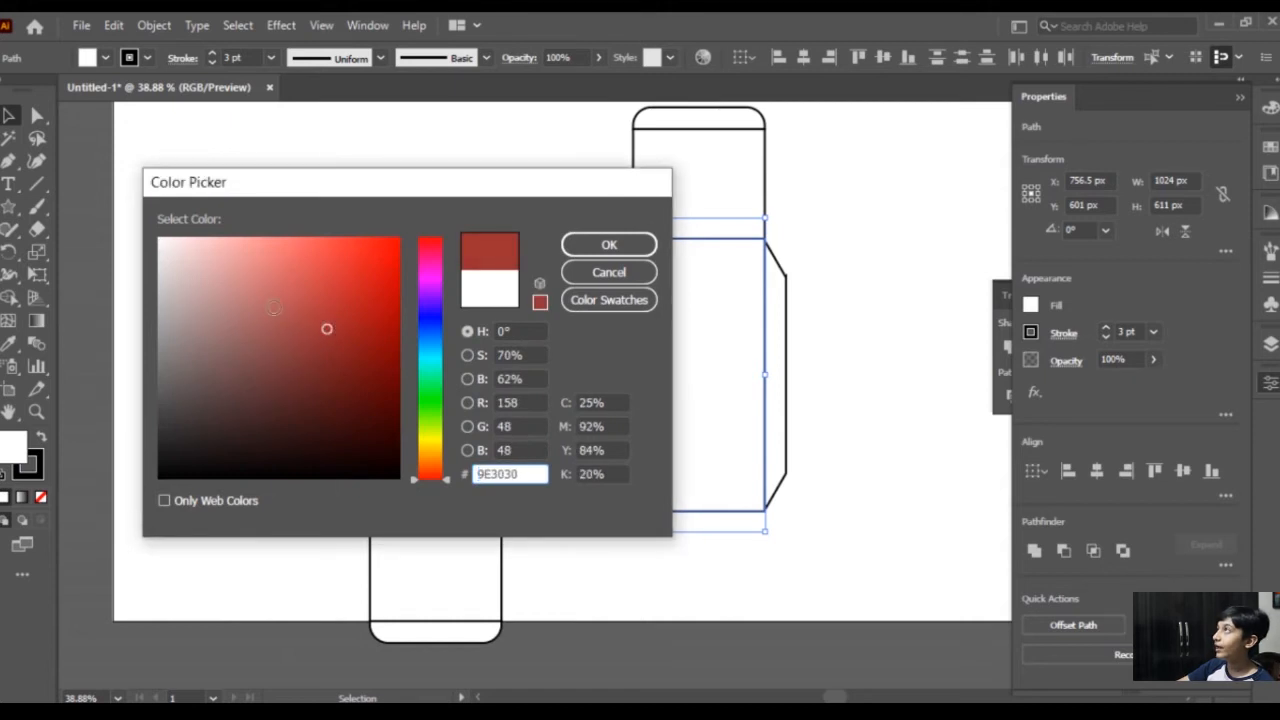
pyautogui.click(400, 252)
pyautogui.click(583, 245)
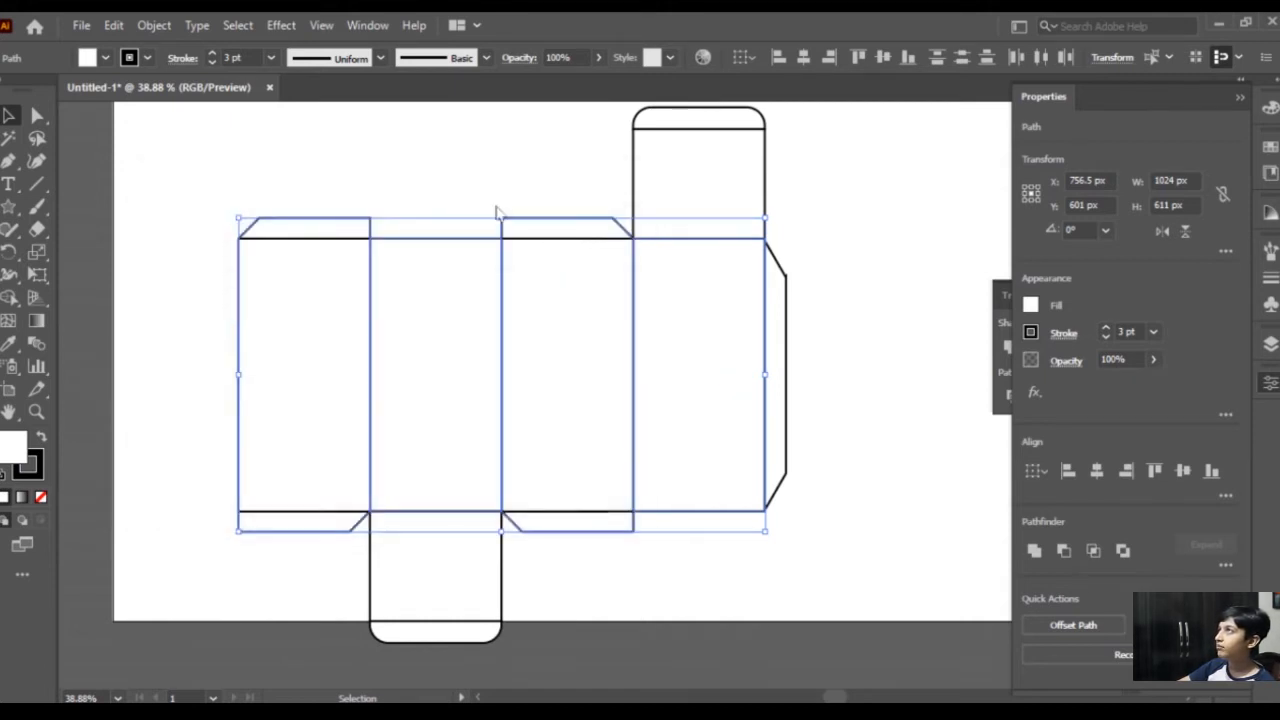
pyautogui.click(406, 143)
# Change the fill of the four main box panels to the darker red 840606.
pyautogui.moveTo(224, 226); pyautogui.dragTo(583, 380)
pyautogui.keyDown('shift'); pyautogui.click(714, 386); pyautogui.keyUp('shift')
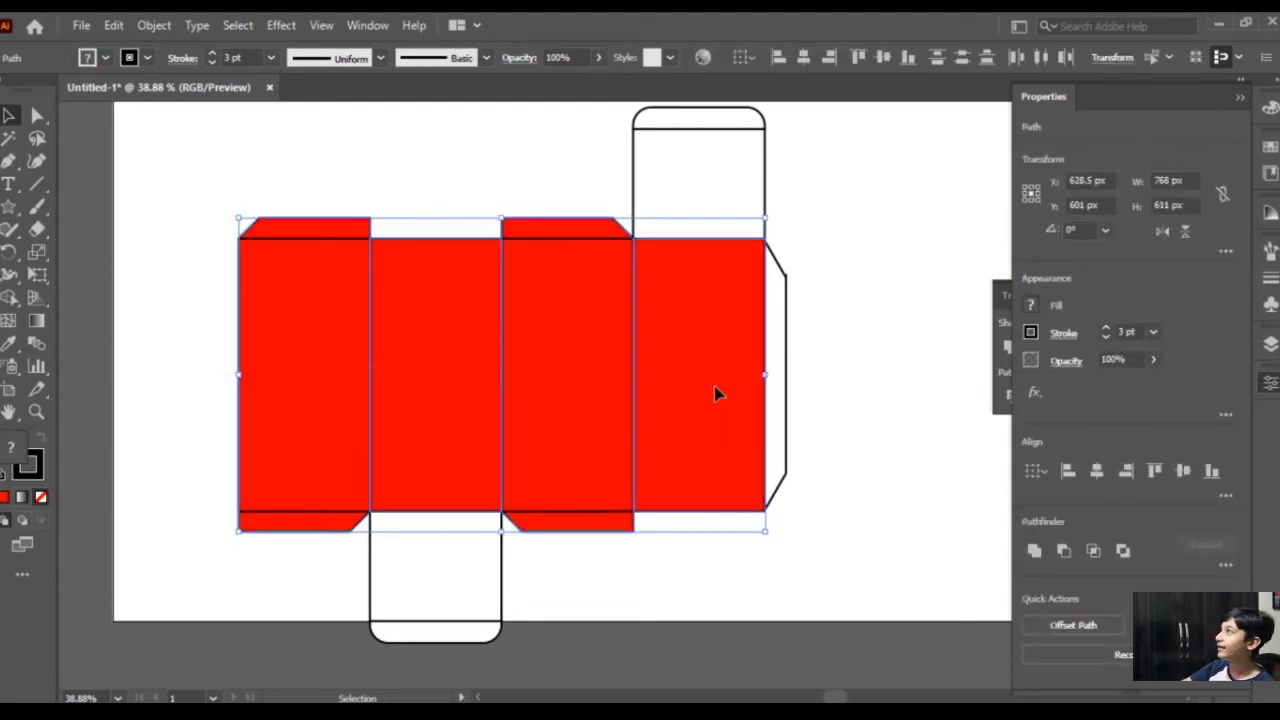
pyautogui.doubleClick(8, 450)
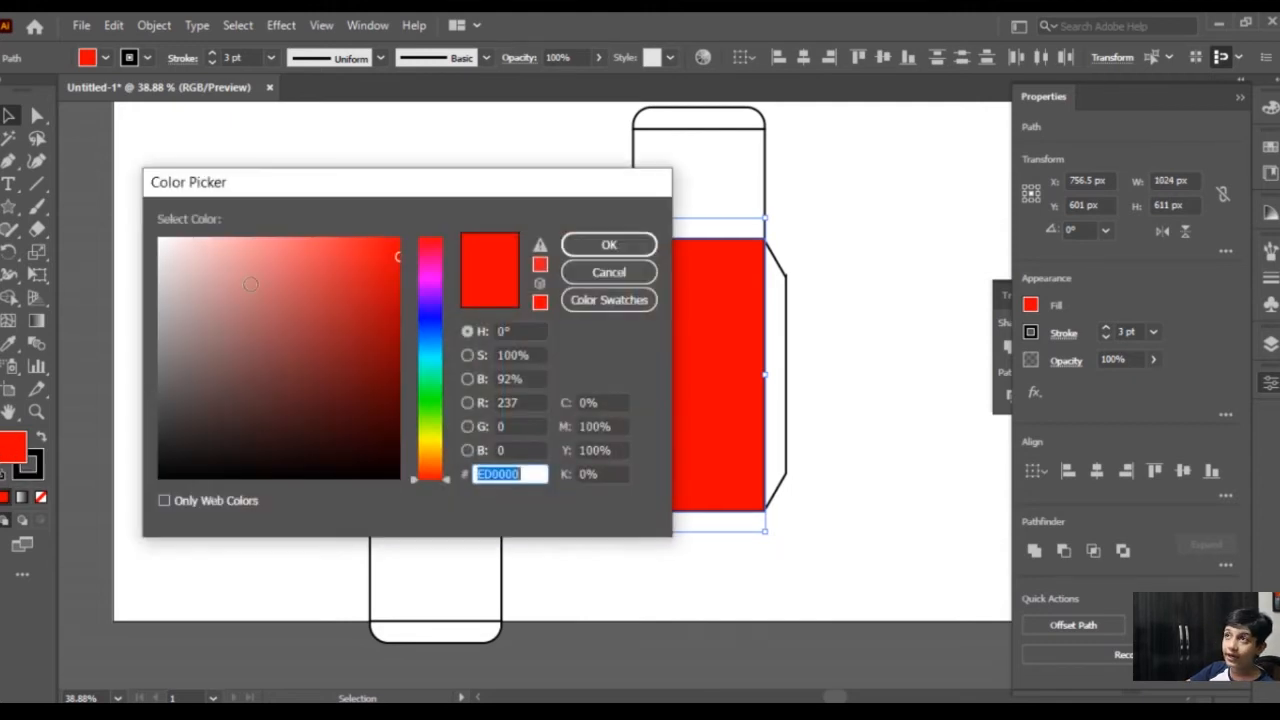
pyautogui.click(390, 352)
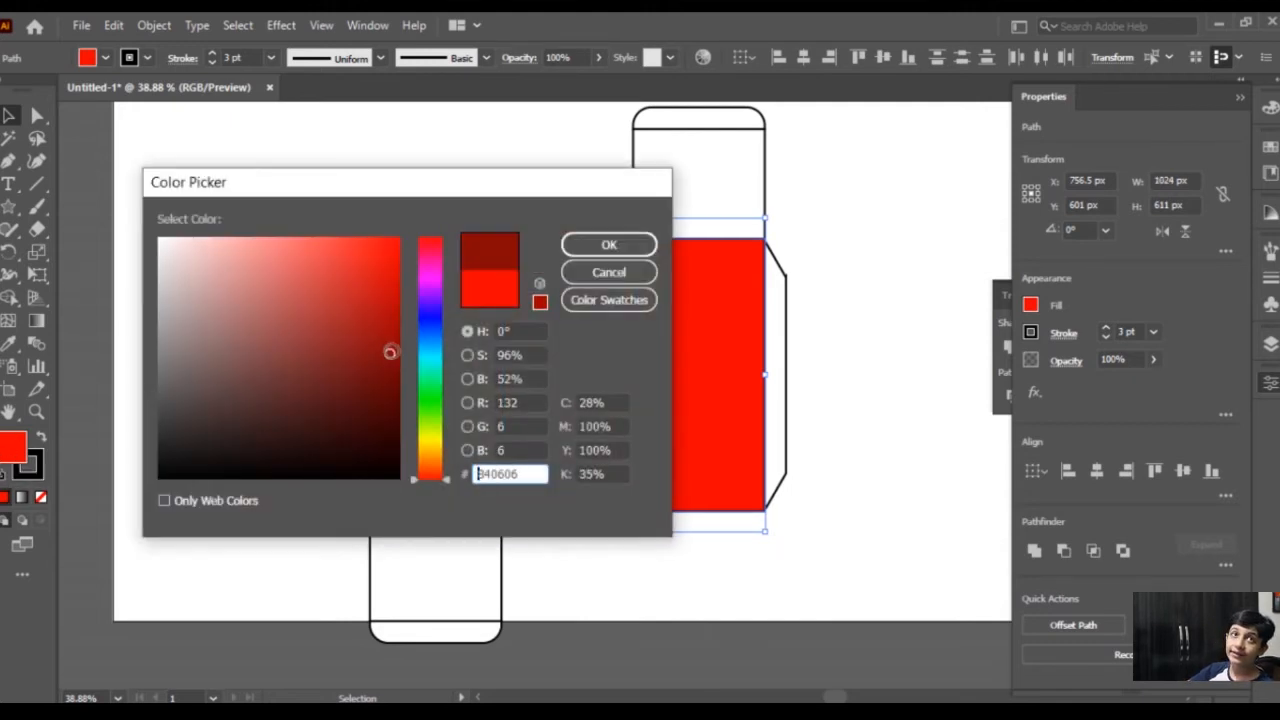
pyautogui.click(609, 244)
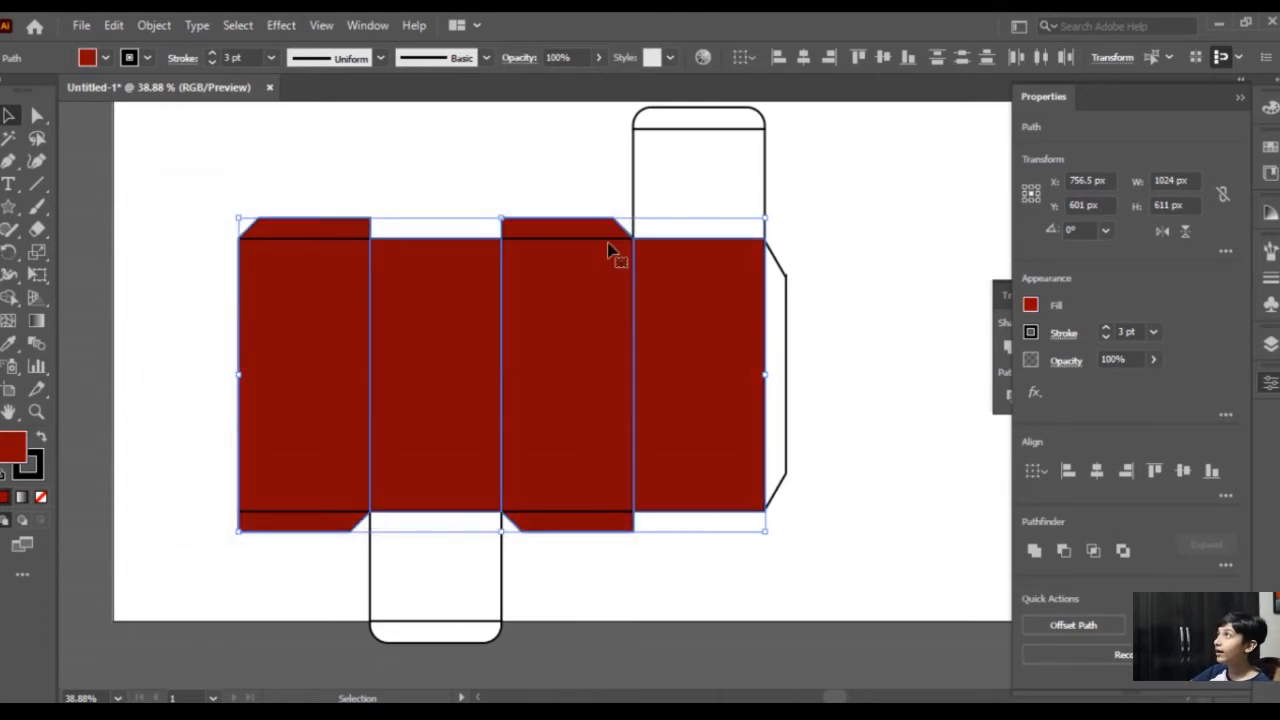
# Set the fill of the four main box panels to the very dark red 3F0303.
pyautogui.click(126, 298)
pyautogui.moveTo(230, 300); pyautogui.dragTo(408, 371)
pyautogui.doubleClick(15, 456)
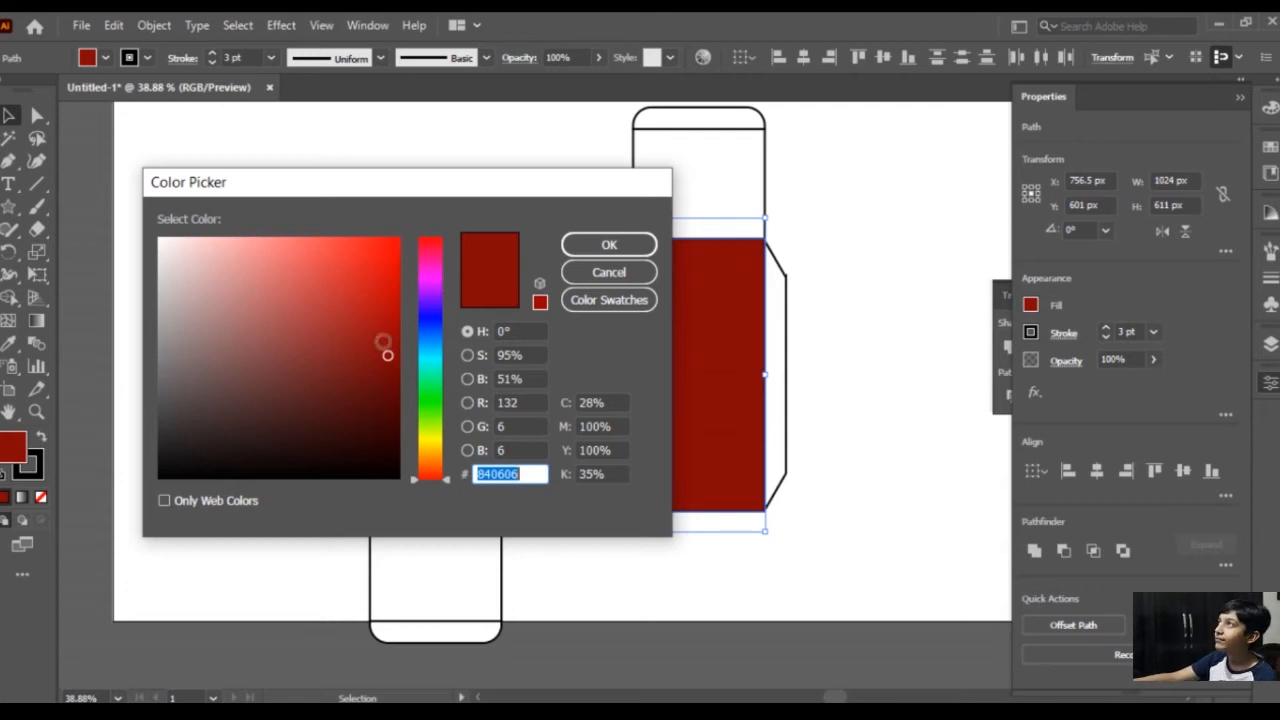
pyautogui.click(381, 414)
pyautogui.moveTo(381, 414); pyautogui.dragTo(388, 419)
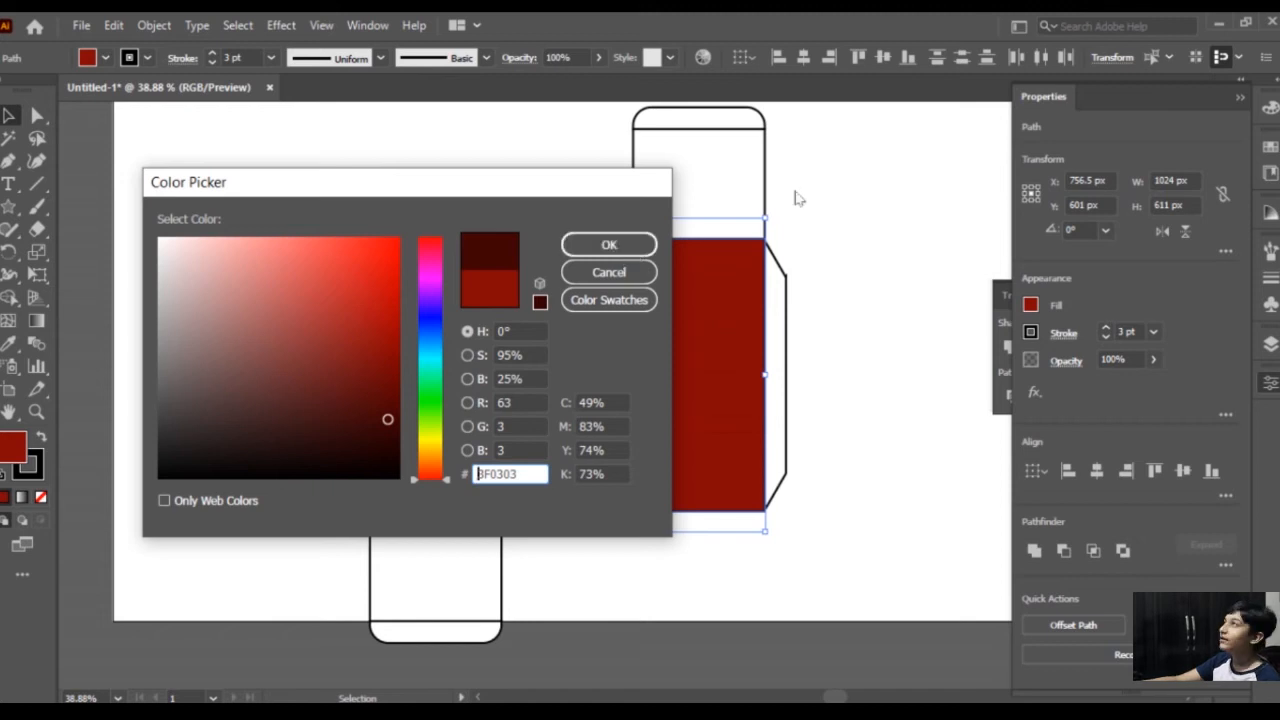
pyautogui.click(588, 243)
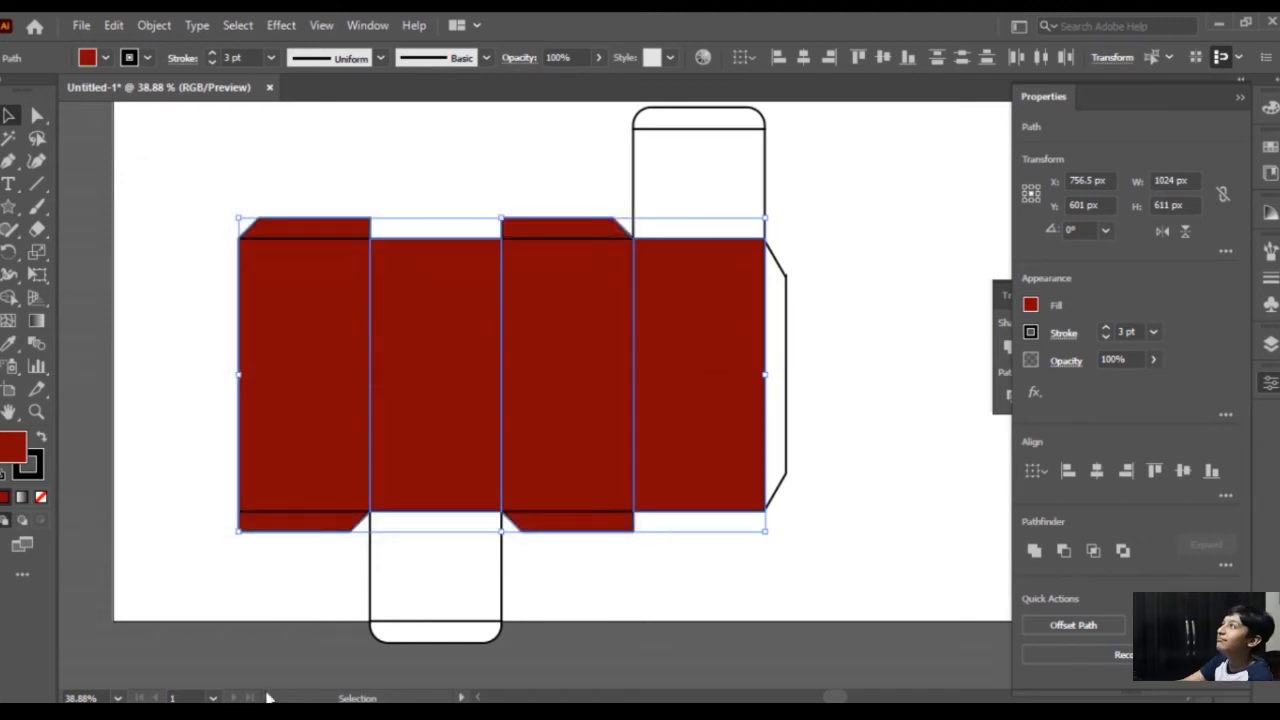
pyautogui.click(127, 343)
pyautogui.rightClick(257, 352)
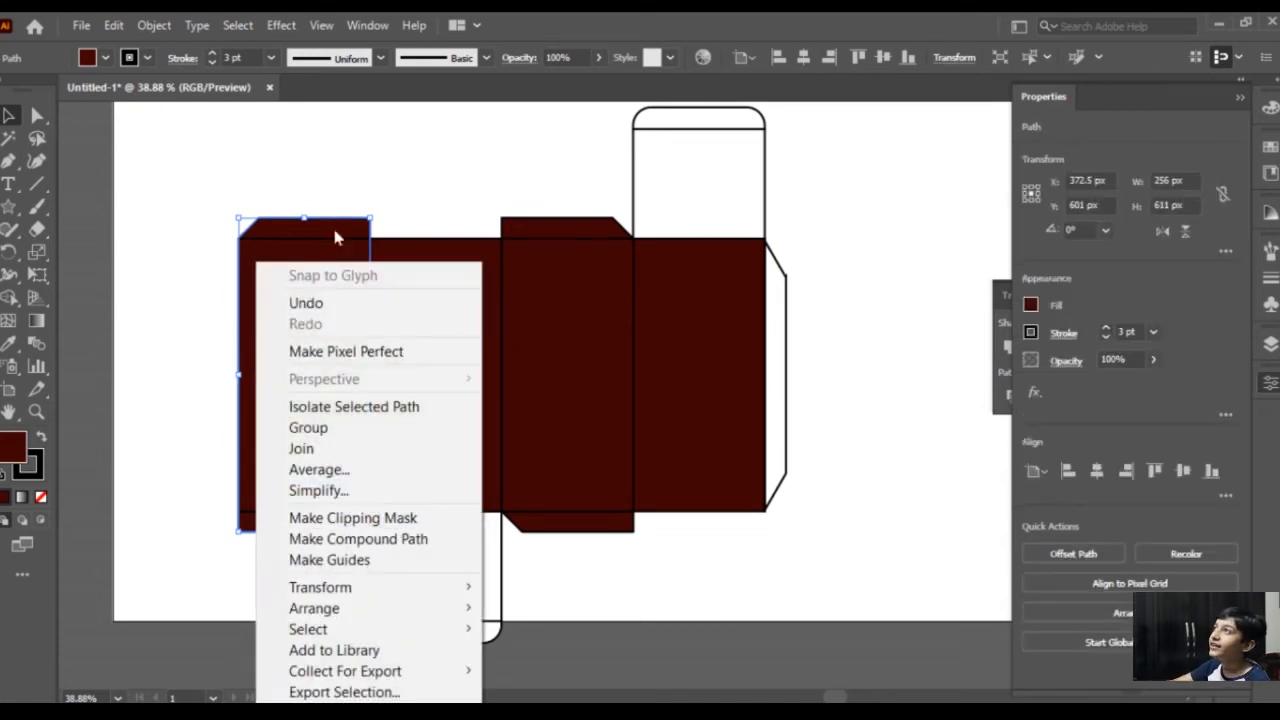
pyautogui.keyDown('shift'); pyautogui.click(327, 232); pyautogui.keyUp('shift')
pyautogui.keyDown('shift'); pyautogui.click(326, 232); pyautogui.keyUp('shift')
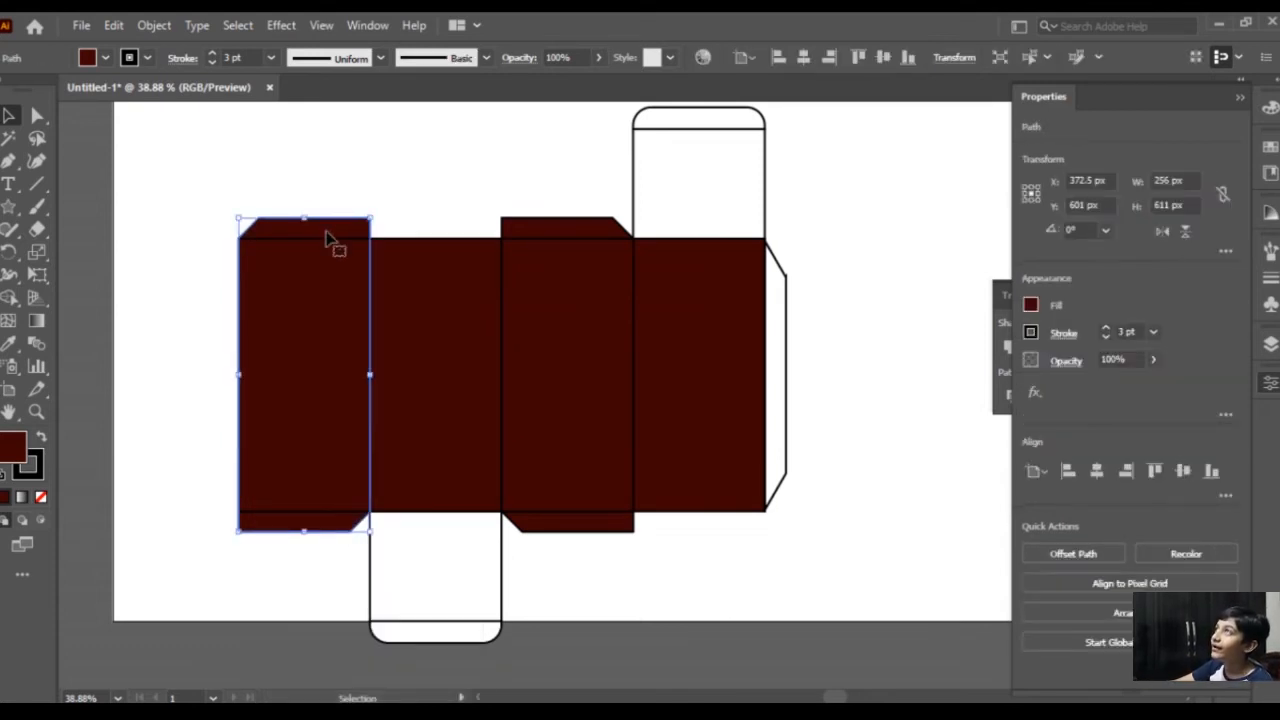
pyautogui.click(186, 303)
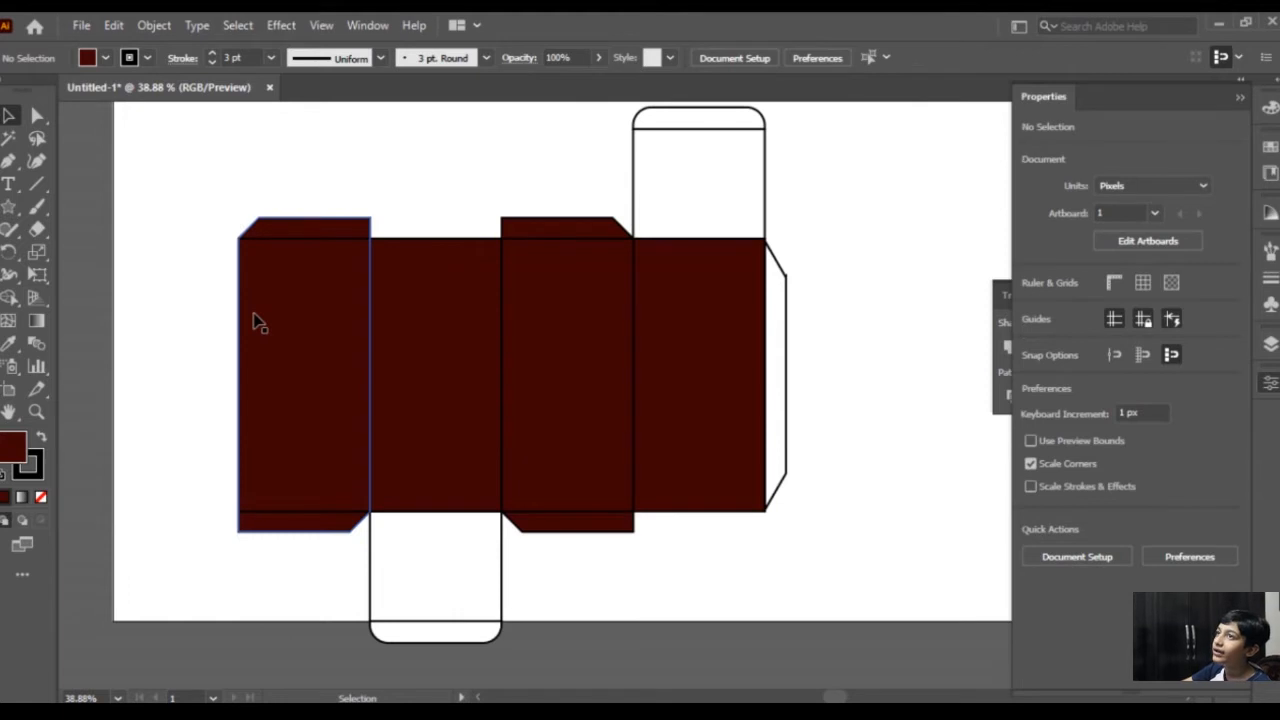
# Split the first panel's upper and lower slanted flaps from it along the fold lines with Shape Builder.
pyautogui.click(270, 482)
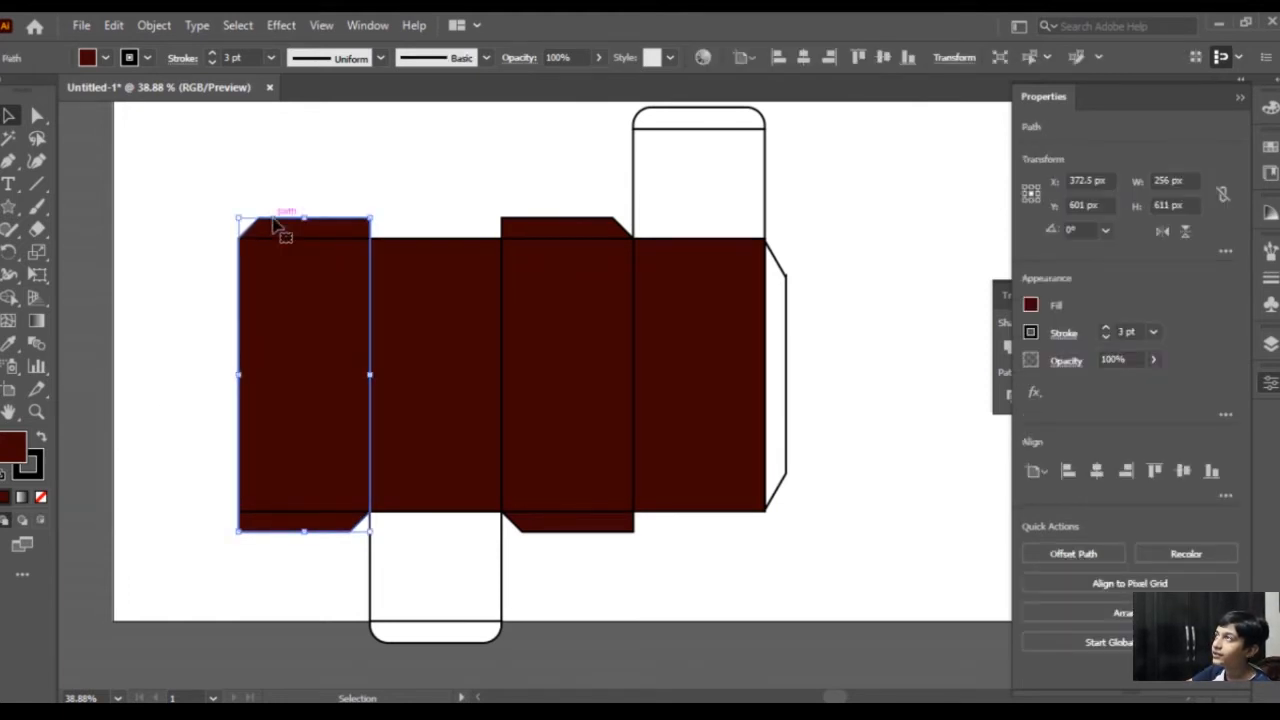
pyautogui.moveTo(308, 184); pyautogui.dragTo(320, 529)
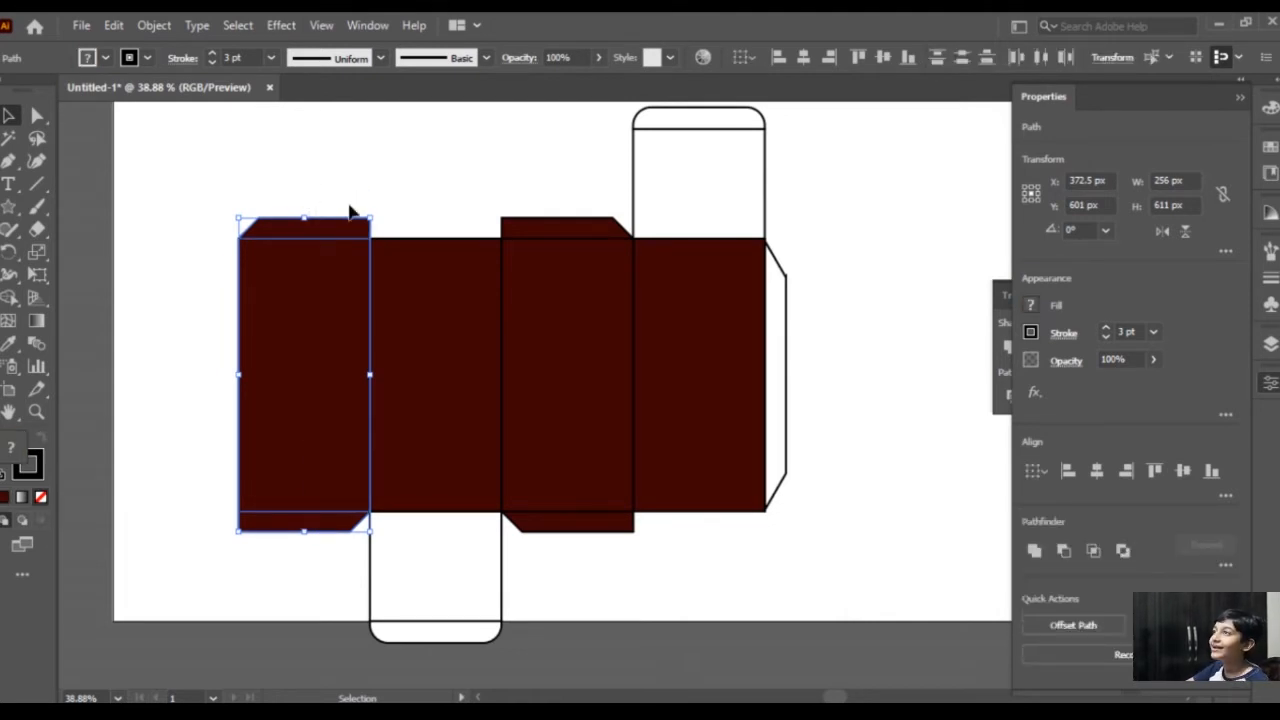
pyautogui.click(9, 299)
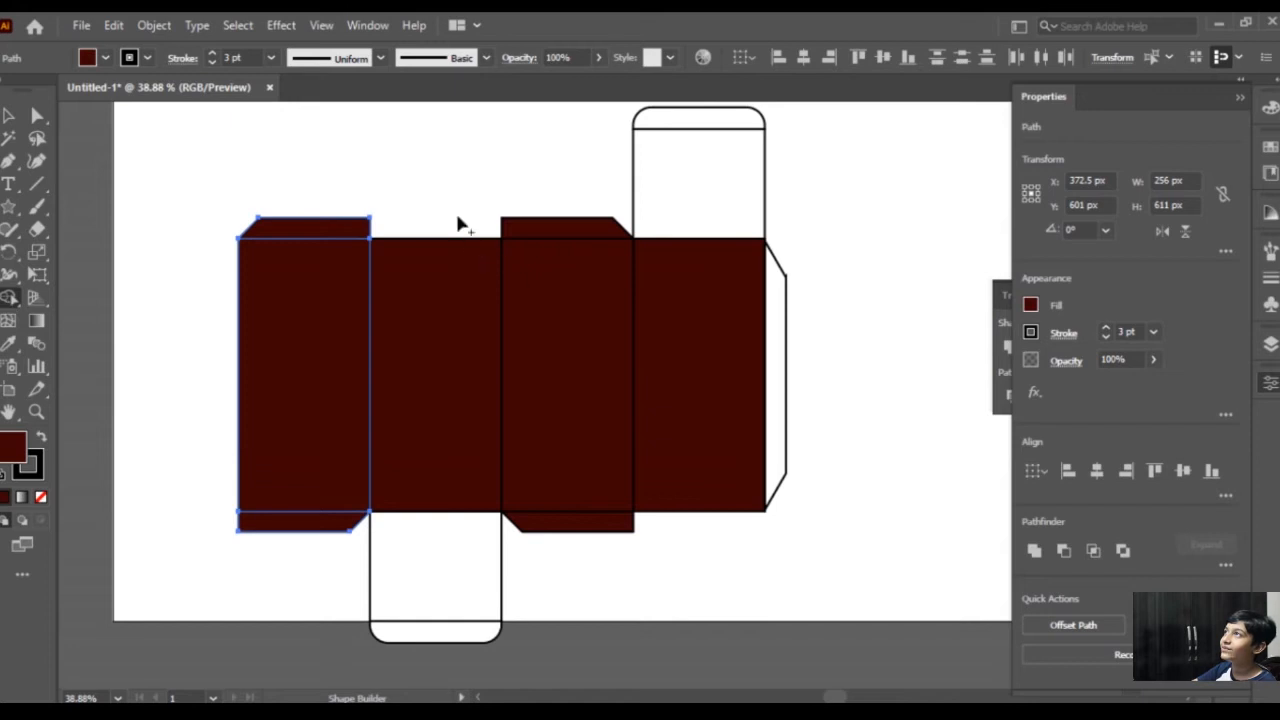
pyautogui.click(318, 522)
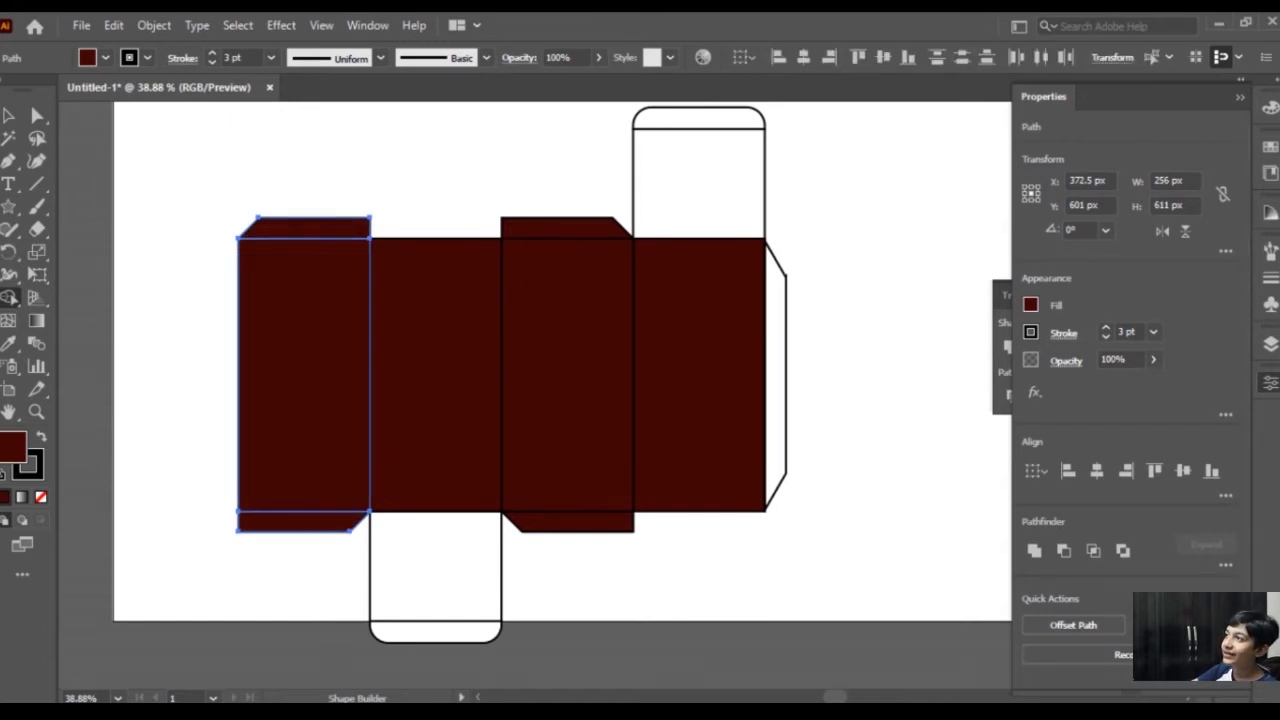
pyautogui.click(7, 115)
pyautogui.click(408, 280)
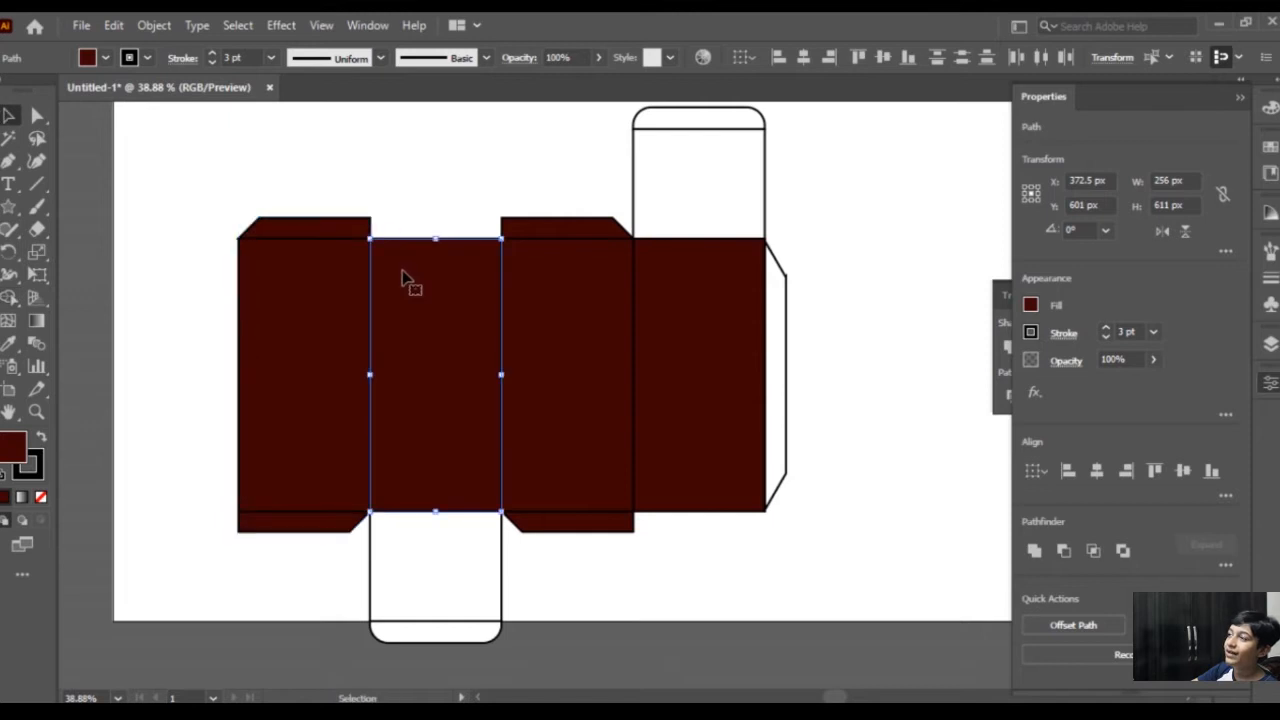
pyautogui.click(406, 191)
pyautogui.click(362, 236)
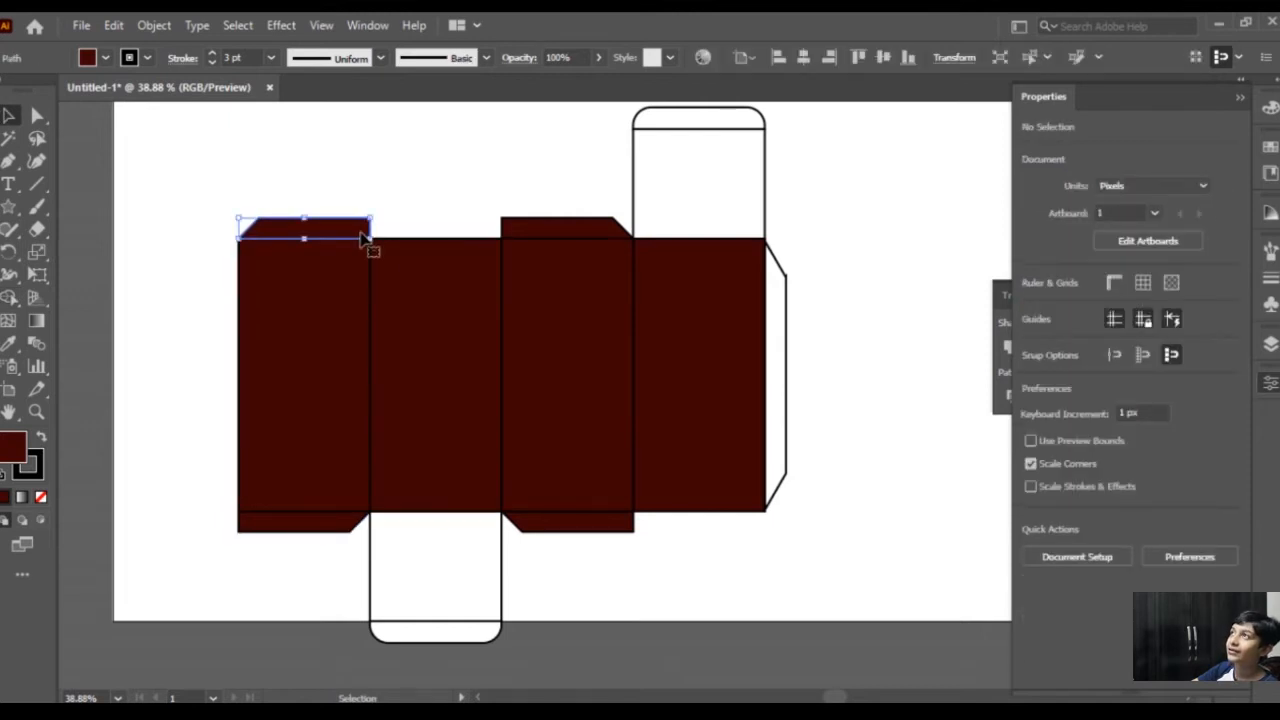
pyautogui.click(418, 188)
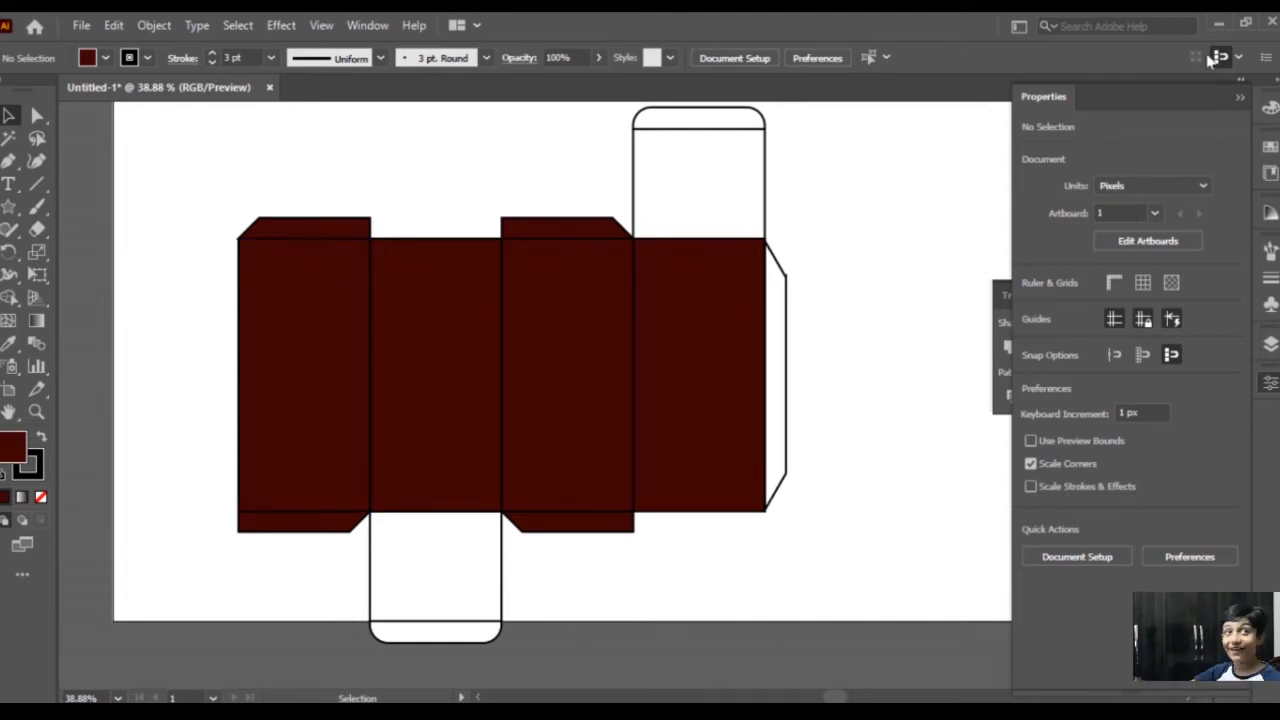
# Separate the third panel's upper and lower slanted flaps along the fold lines with Shape Builder.
pyautogui.click(535, 326)
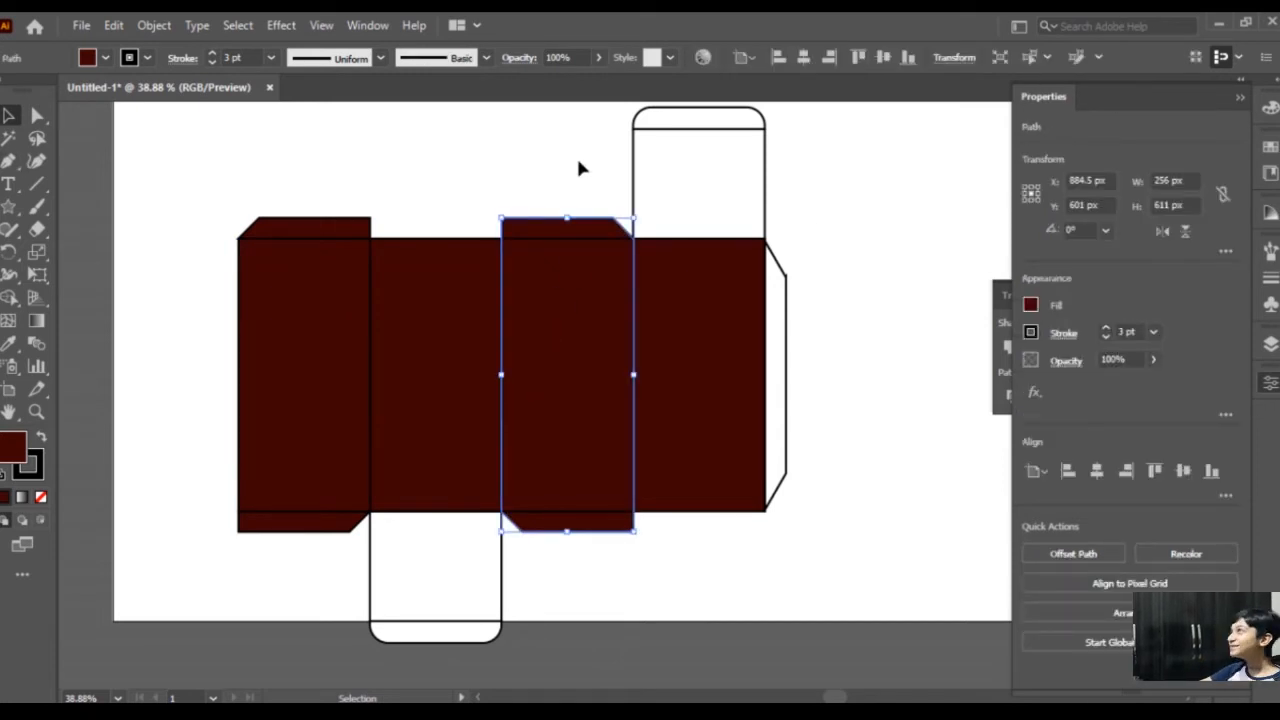
pyautogui.click(9, 297)
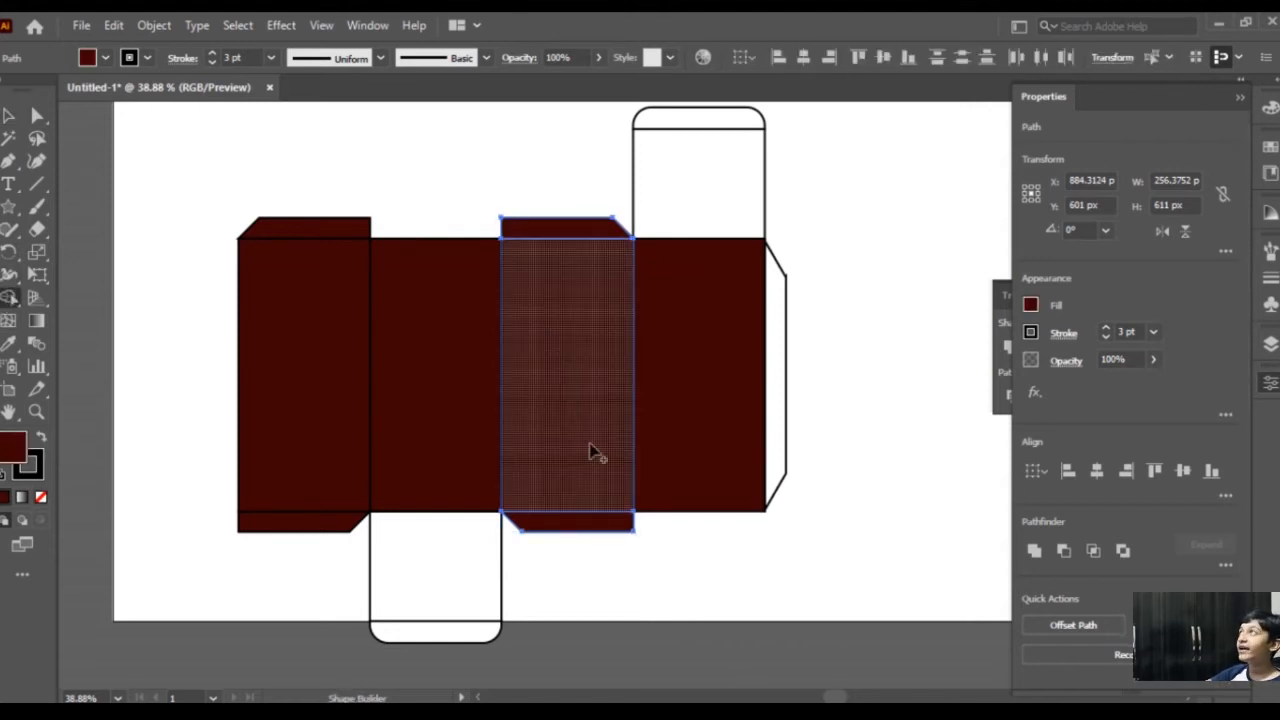
pyautogui.click(9, 115)
# Fill the four slanted flaps on the first and third panels with light grey.
pyautogui.moveTo(300, 197); pyautogui.dragTo(580, 235)
pyautogui.moveTo(262, 556); pyautogui.dragTo(290, 530)
pyautogui.moveTo(583, 546); pyautogui.dragTo(574, 531)
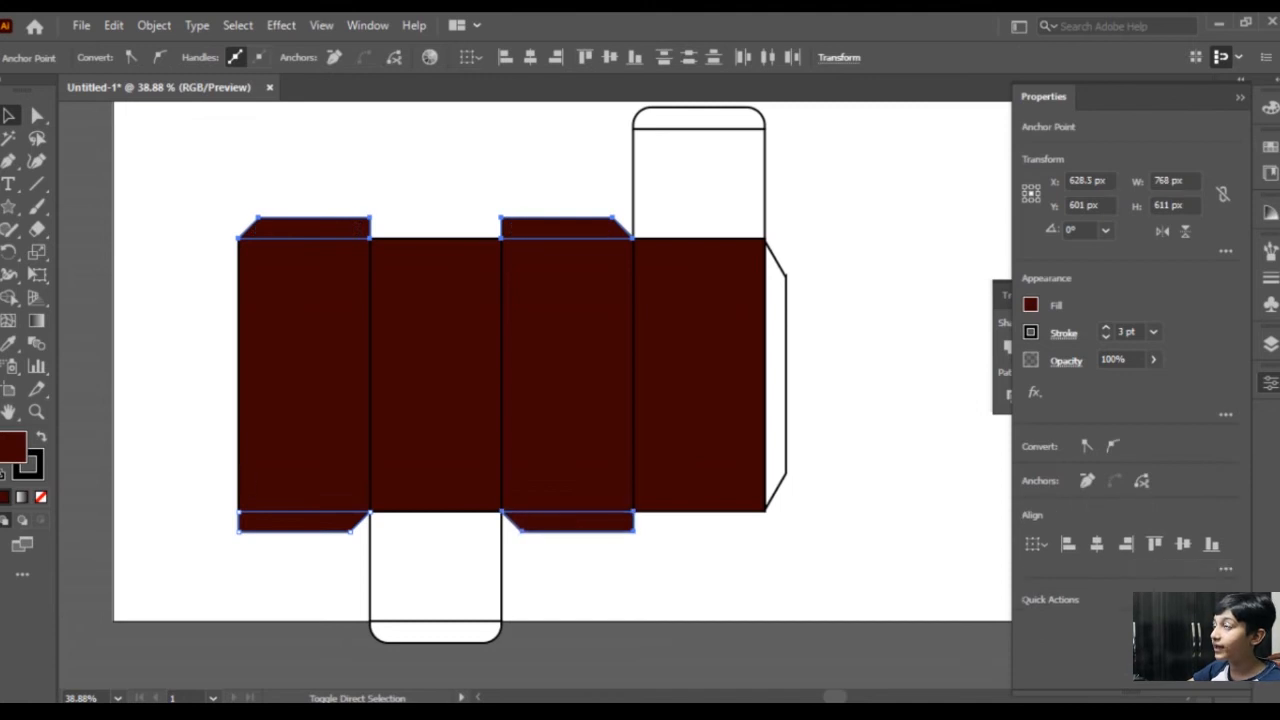
pyautogui.doubleClick(14, 453)
pyautogui.click(158, 263)
pyautogui.click(580, 246)
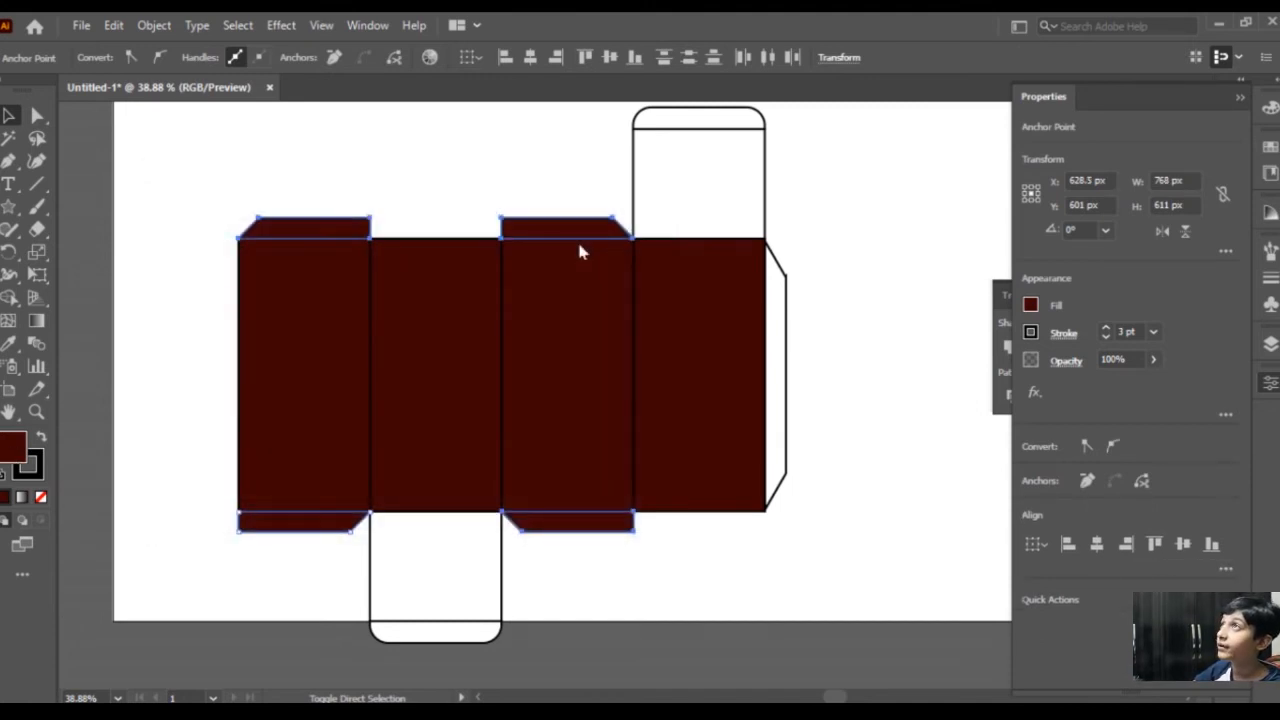
pyautogui.click(438, 160)
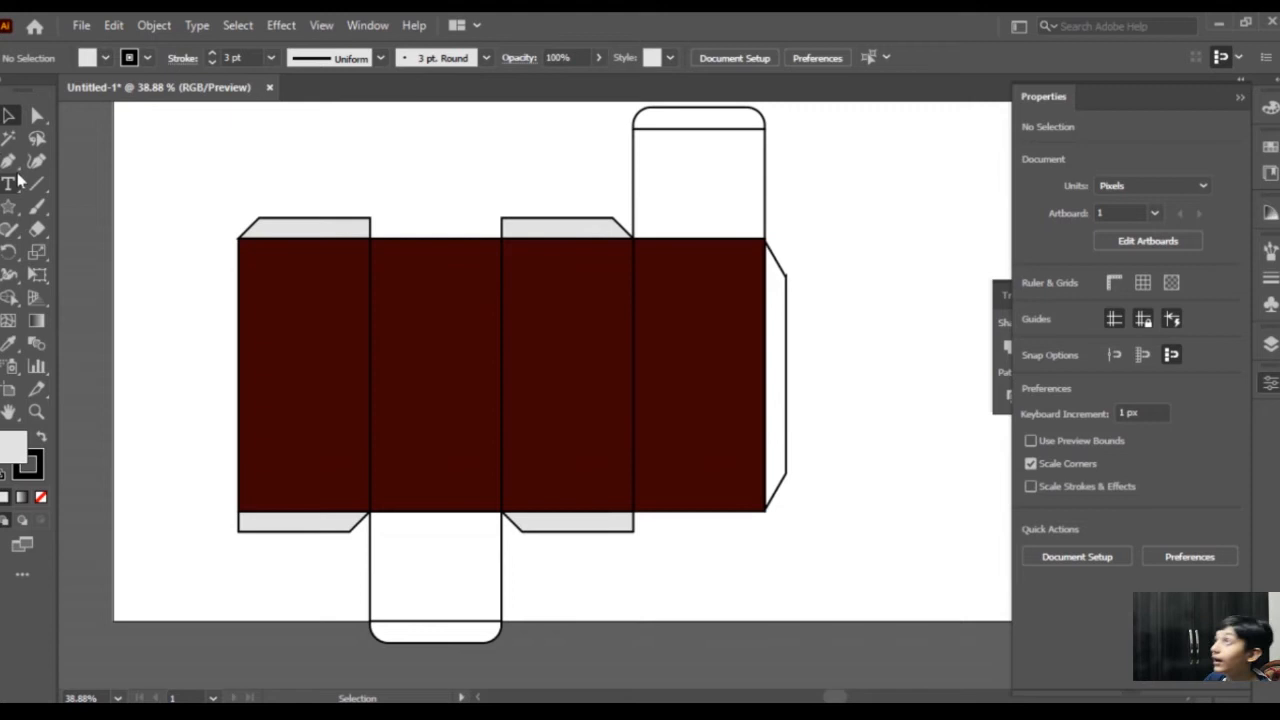
pyautogui.moveTo(196, 123); pyautogui.dragTo(695, 595)
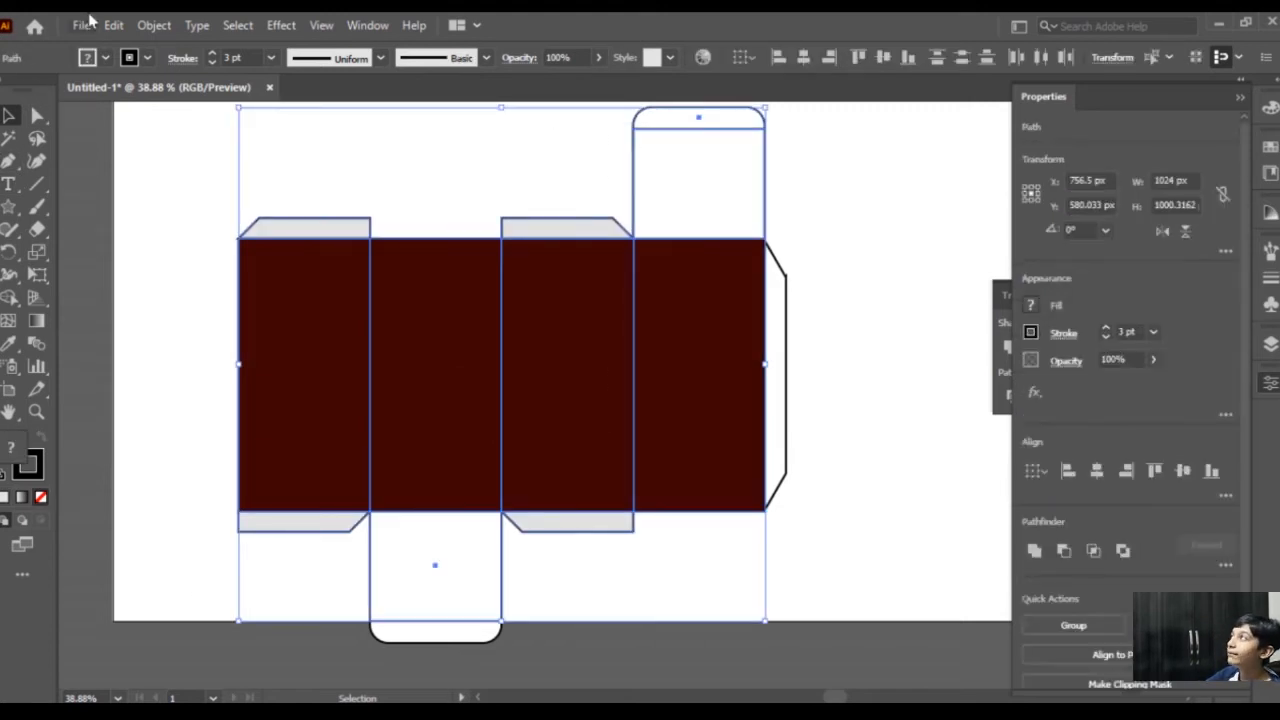
pyautogui.click(82, 25)
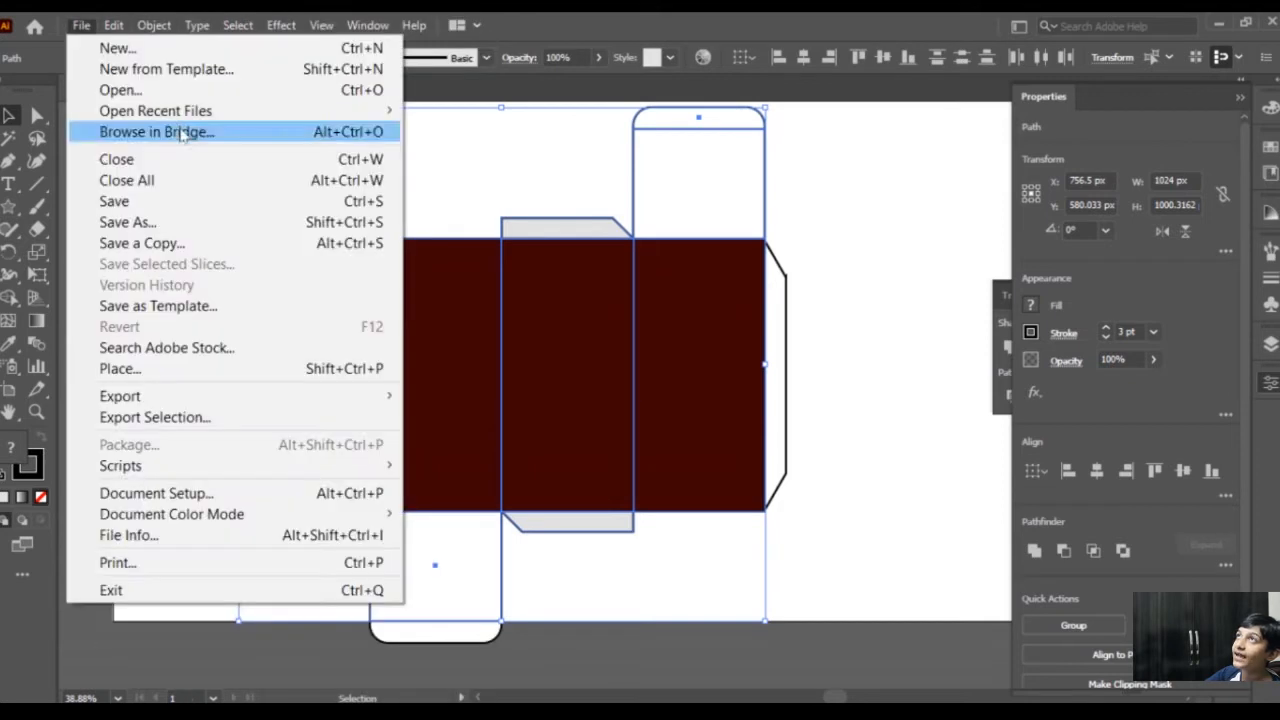
pyautogui.click(62, 135)
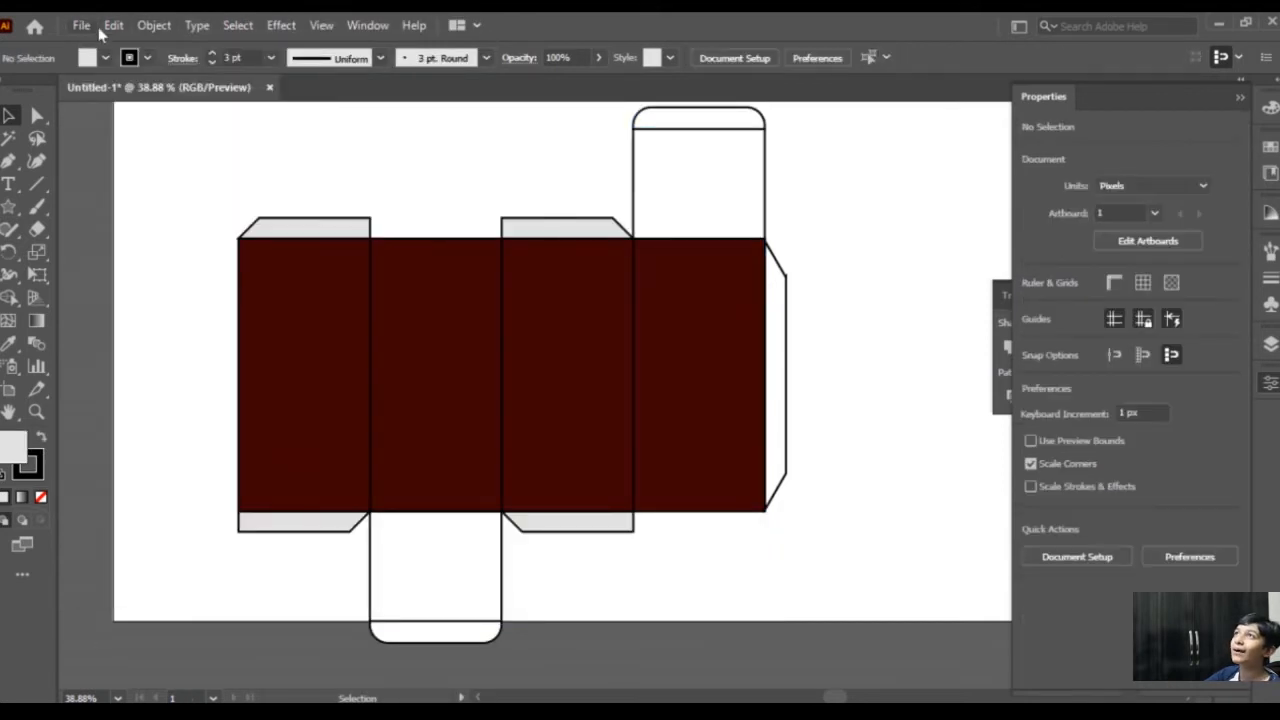
pyautogui.click(82, 25)
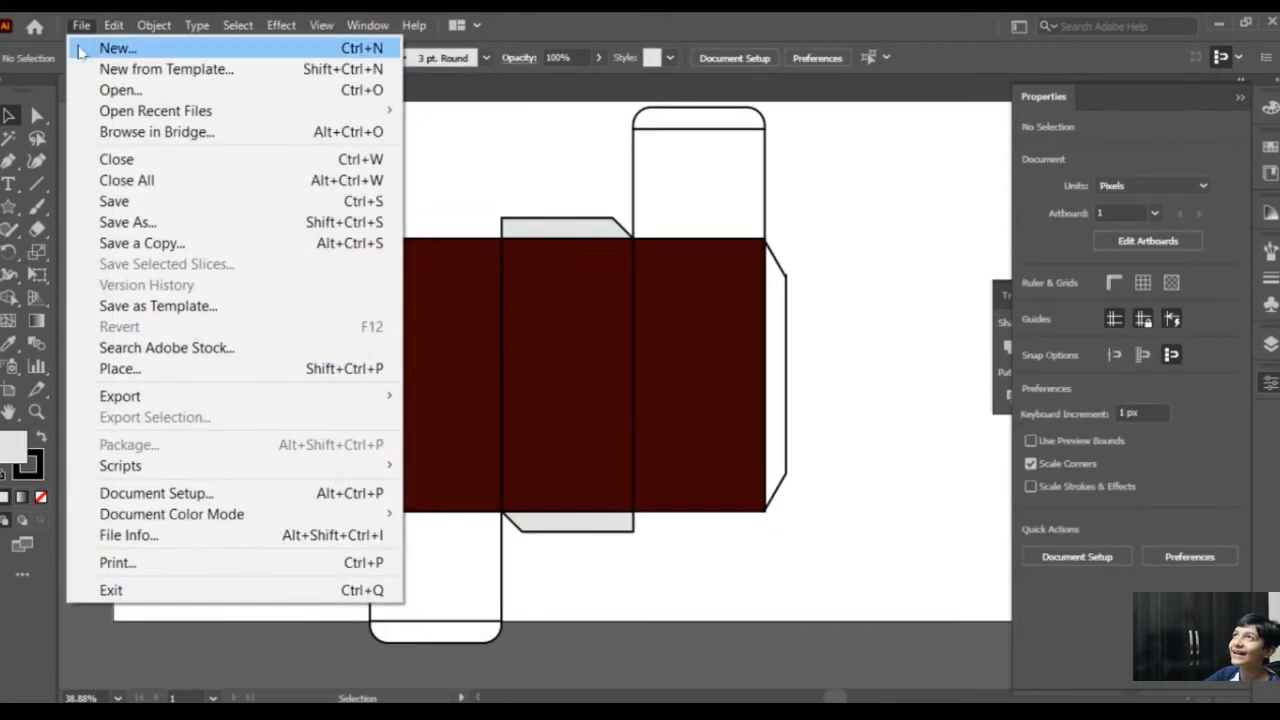
pyautogui.click(83, 48)
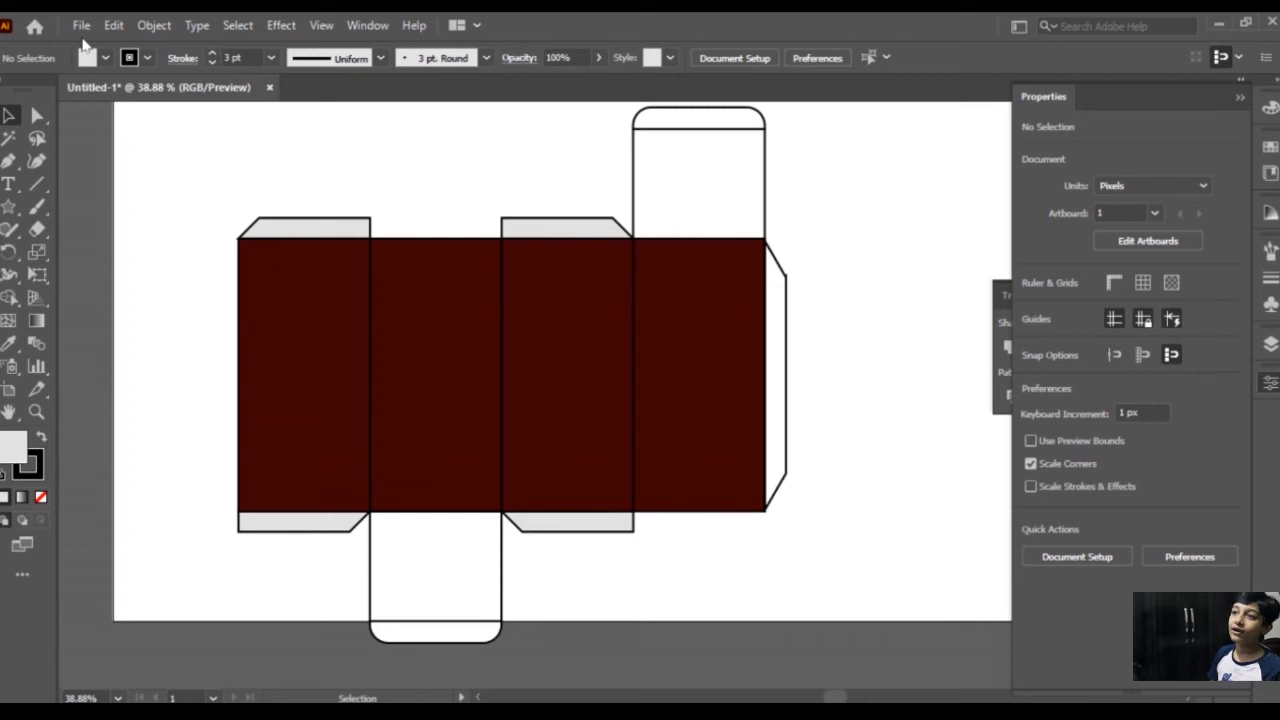
pyautogui.click(81, 28)
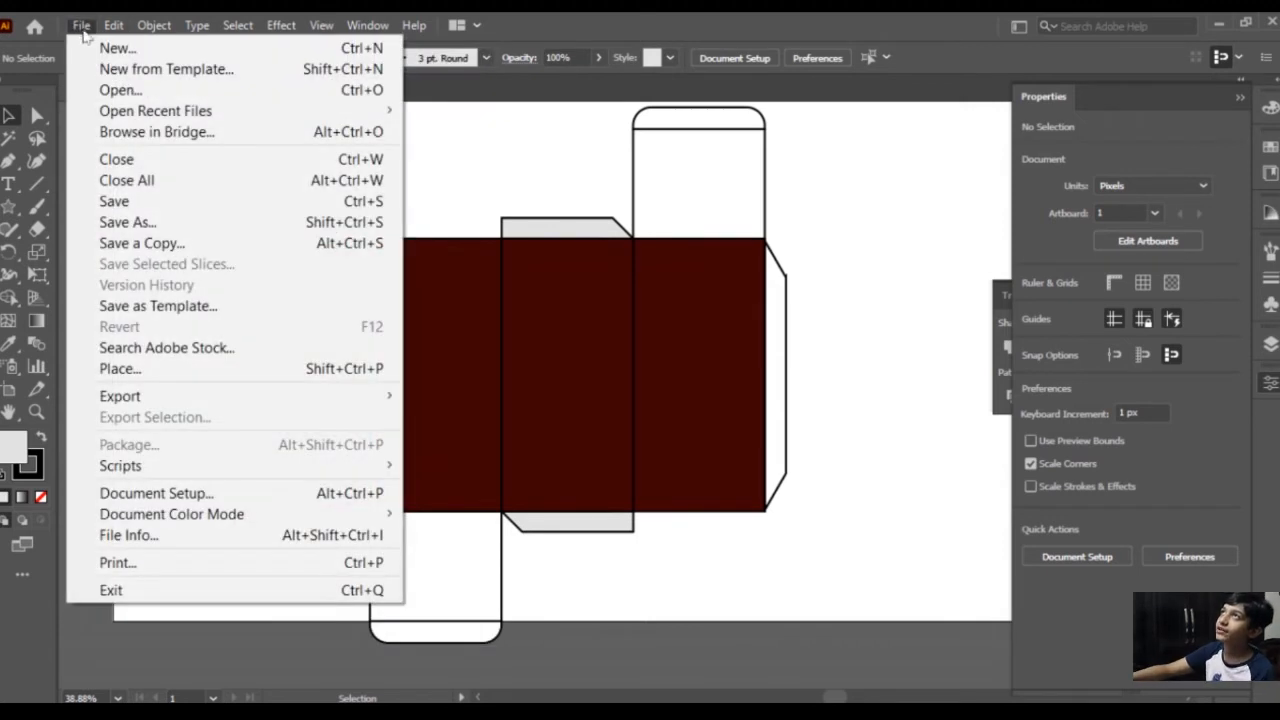
pyautogui.click(93, 48)
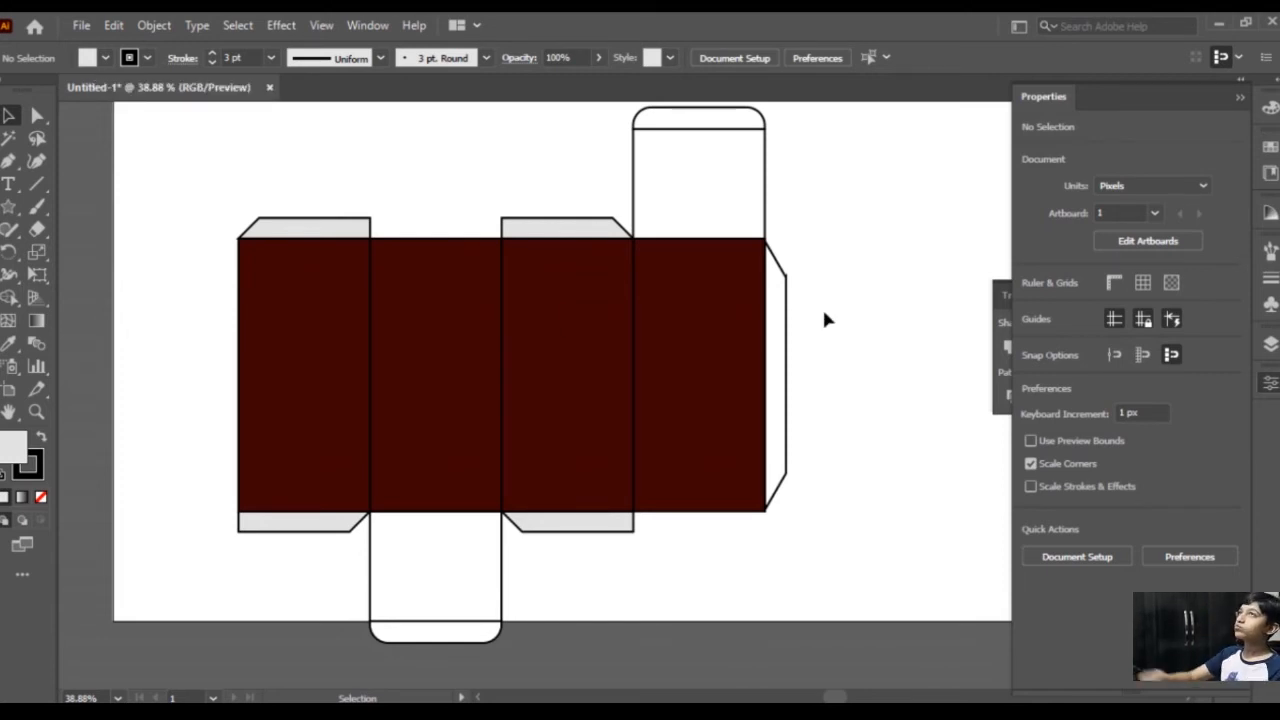
pyautogui.press('space')
pyautogui.moveTo(823, 310); pyautogui.dragTo(575, 337)
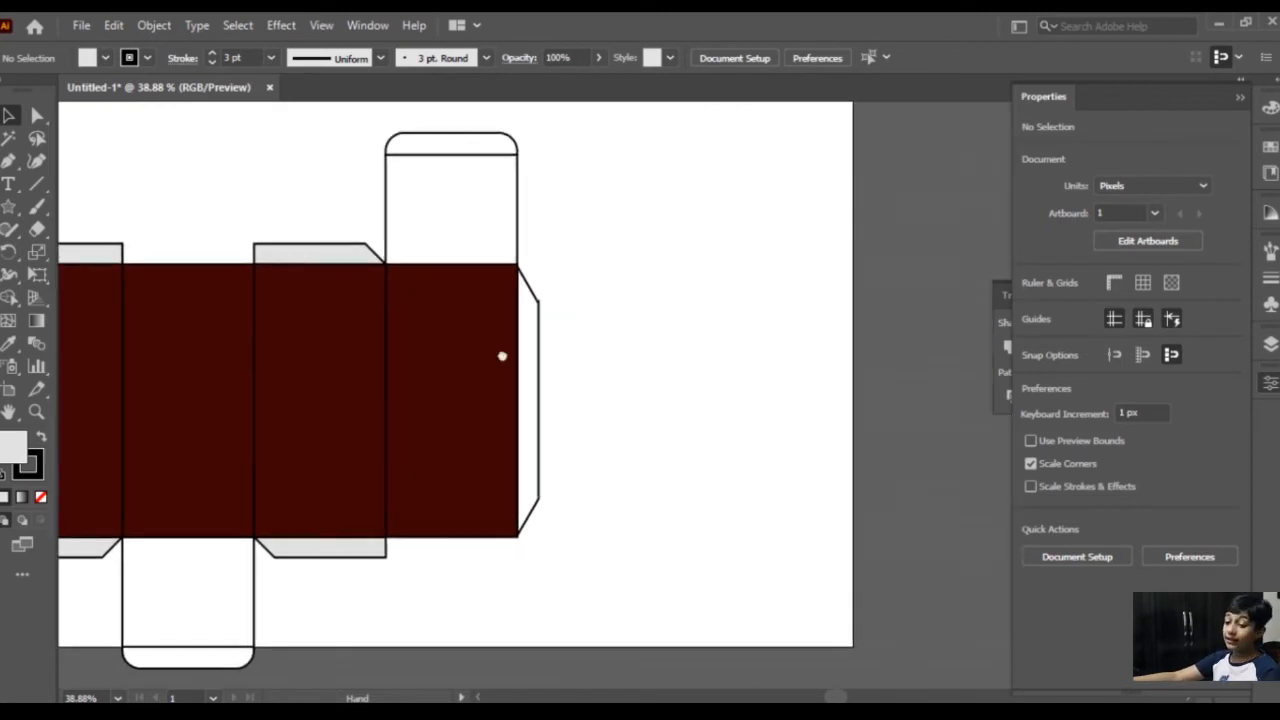
# Create an area text box about 350 px by 104 px beside the glue flap and set its font size to 60 pt.
pyautogui.moveTo(502, 356); pyautogui.dragTo(394, 391)
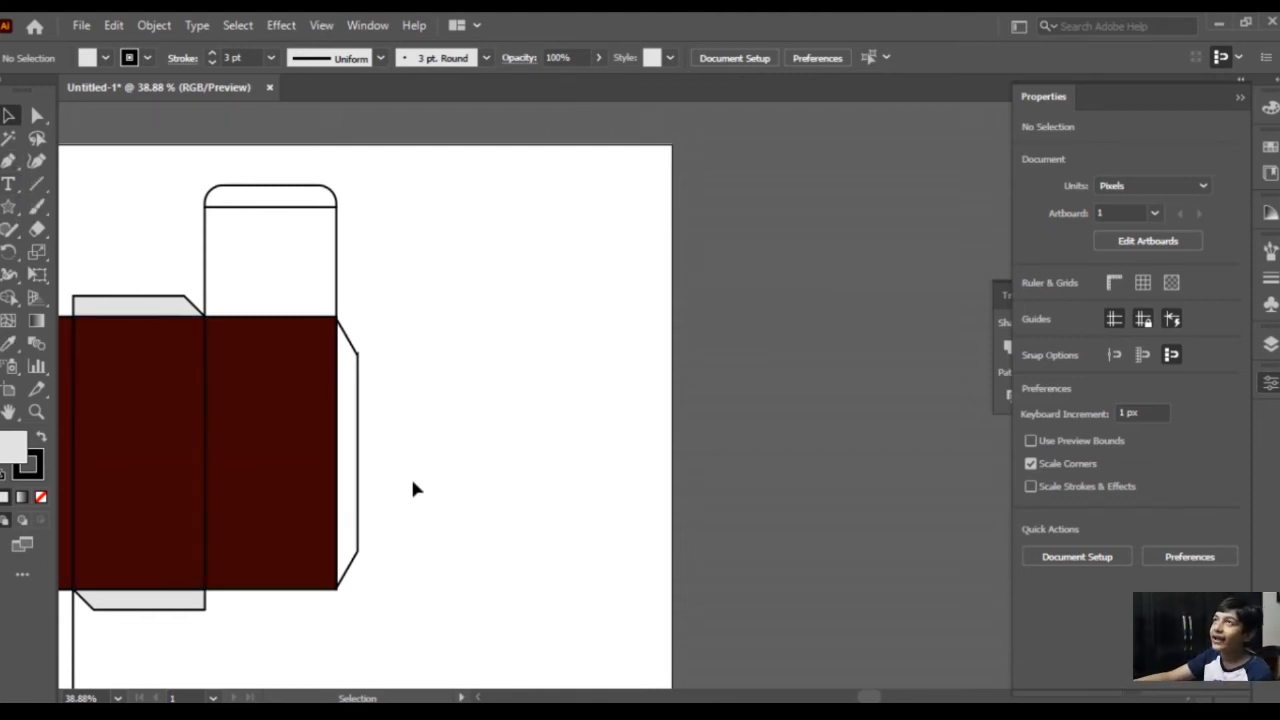
pyautogui.click(9, 185)
pyautogui.moveTo(387, 327); pyautogui.dragTo(567, 380)
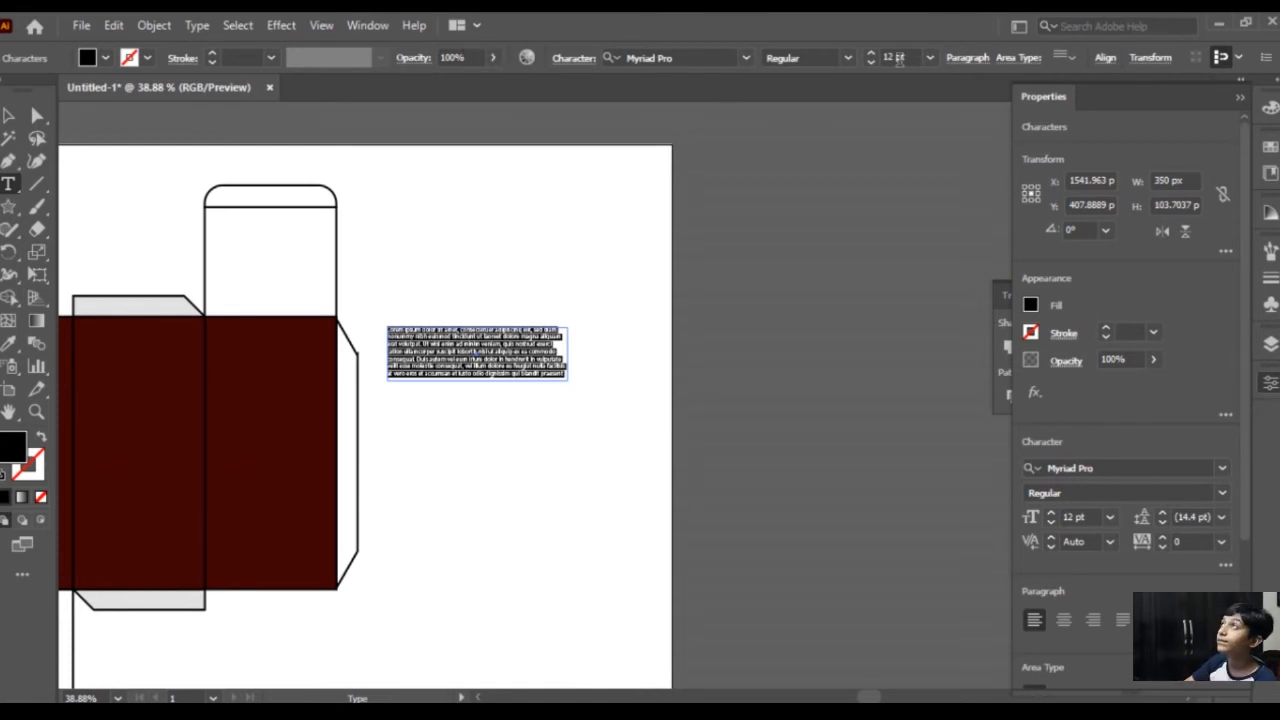
pyautogui.click(930, 58)
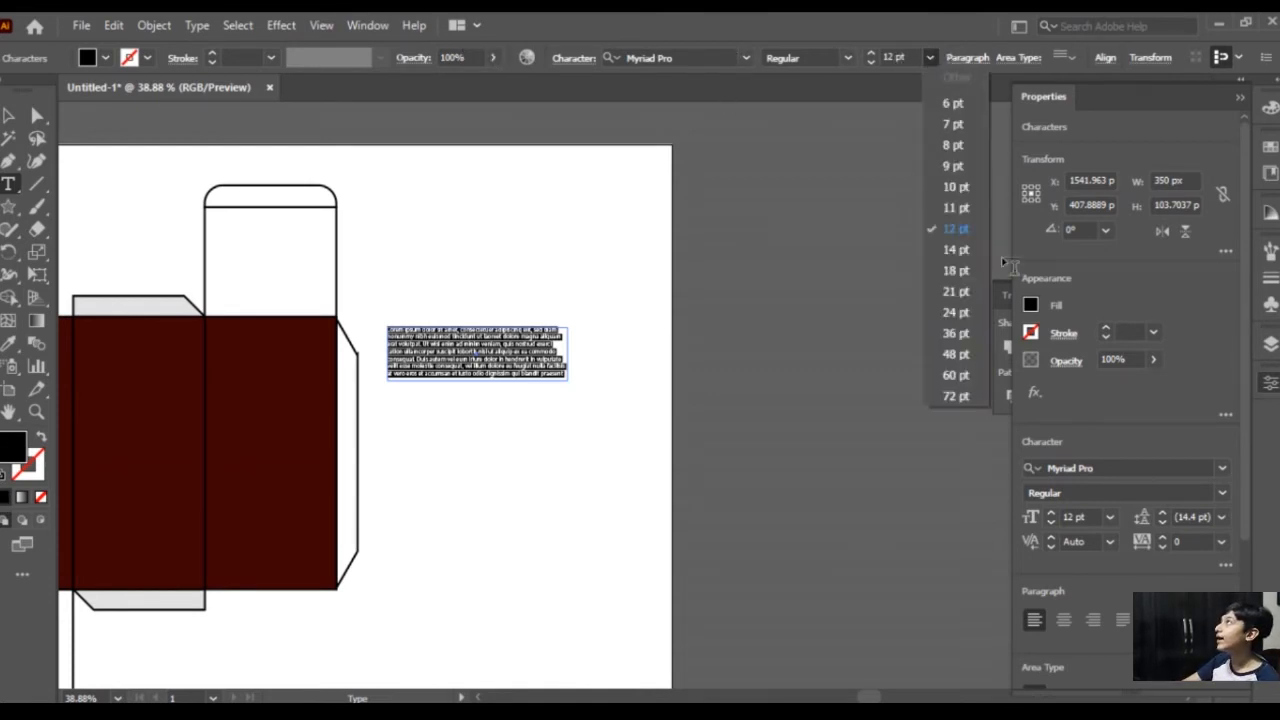
pyautogui.click(956, 375)
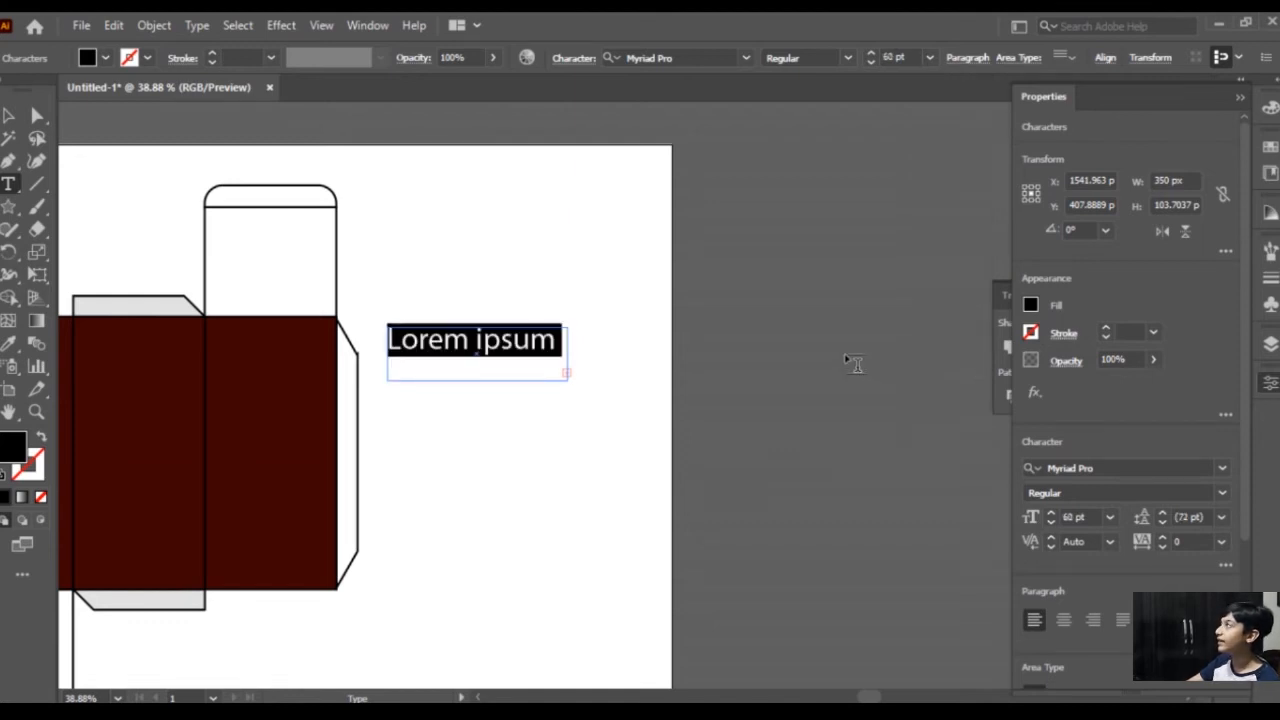
# Replace the placeholder text in the box with "Painkilleer", starting with a capital P.
pyautogui.press('BackSpace')
pyautogui.write('pi')
pyautogui.press('BackSpace')
pyautogui.write('ainkilleer')
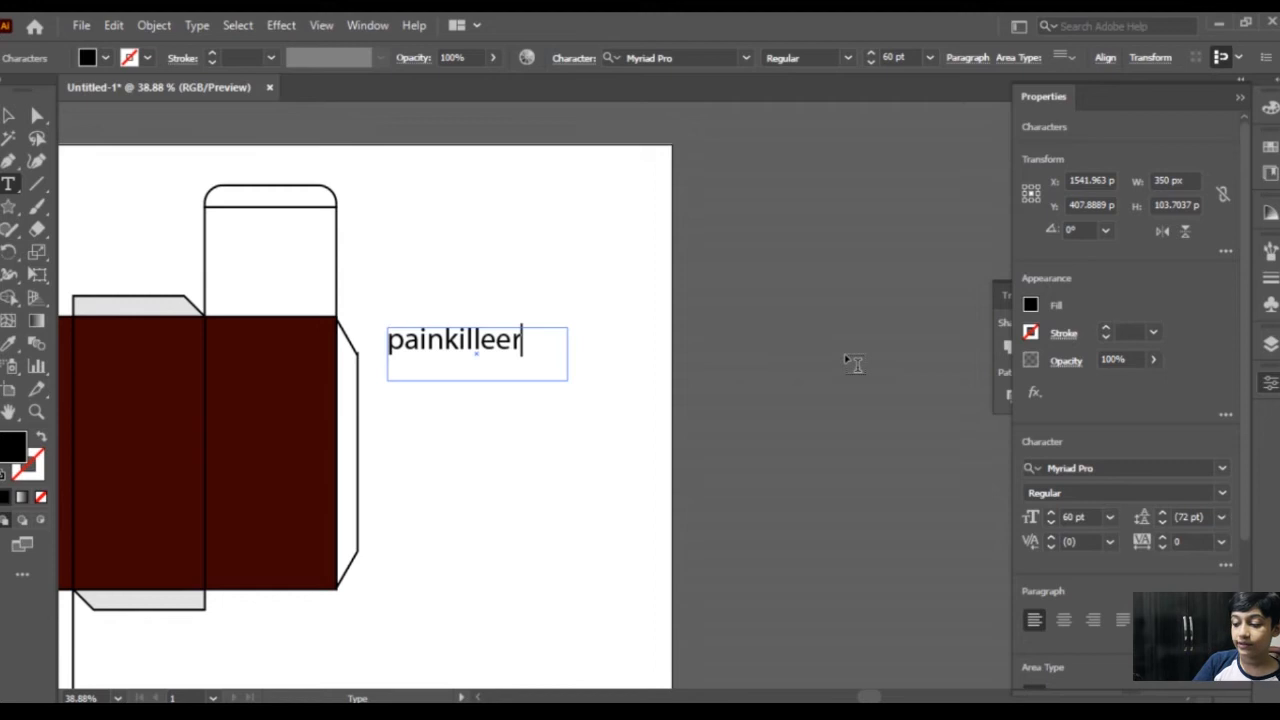
pyautogui.press('Left')
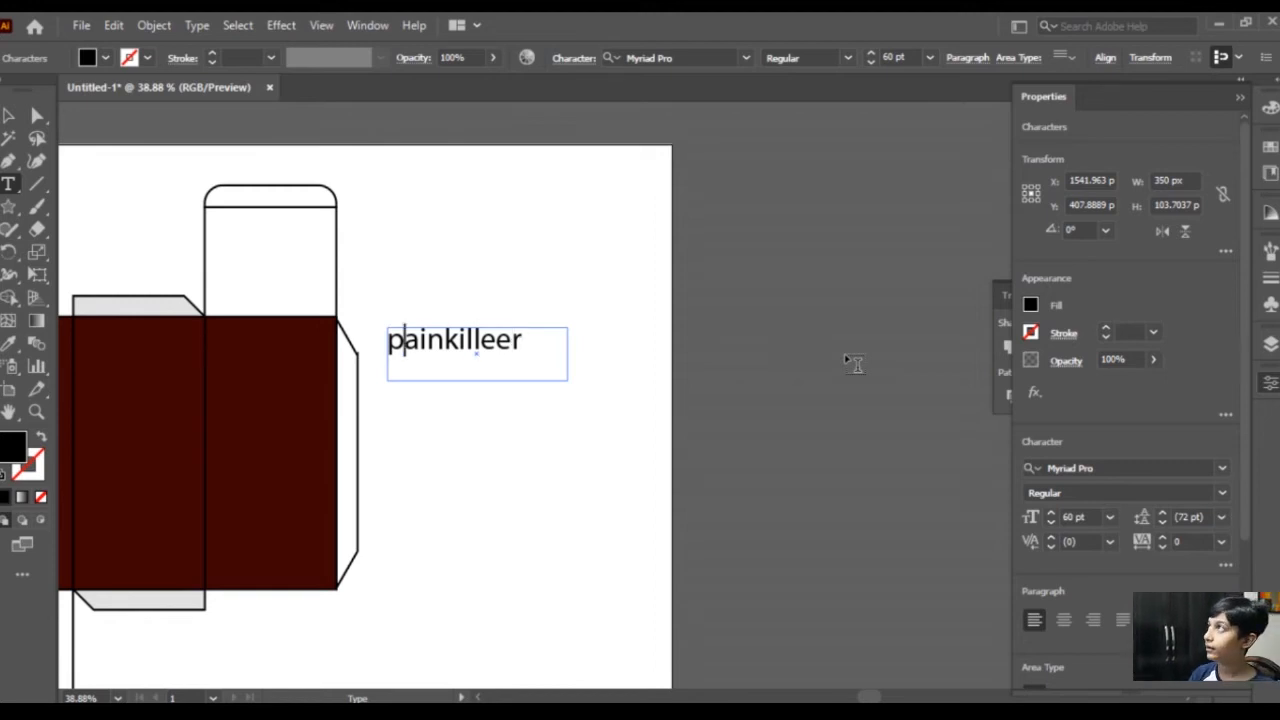
pyautogui.press('BackSpace')
pyautogui.write('P')
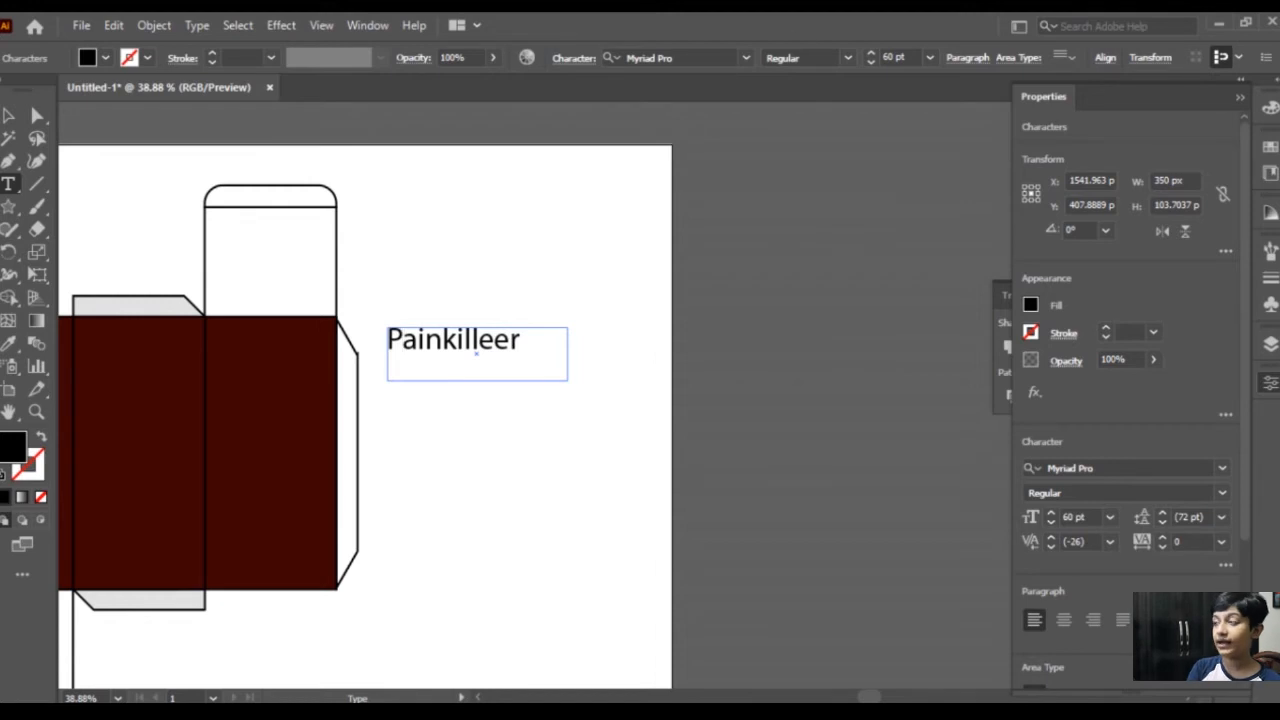
# Centre the text horizontally in its box and correct its spelling to "Painkiller".
pyautogui.click(7, 117)
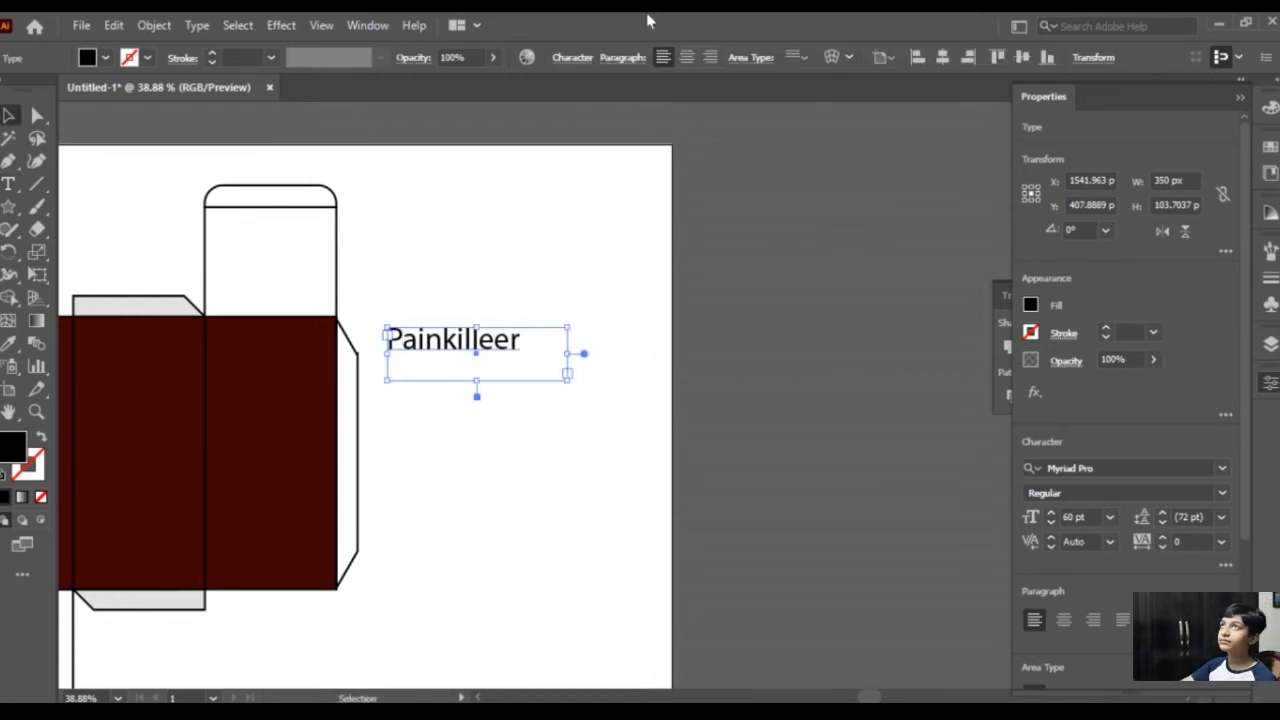
pyautogui.click(686, 57)
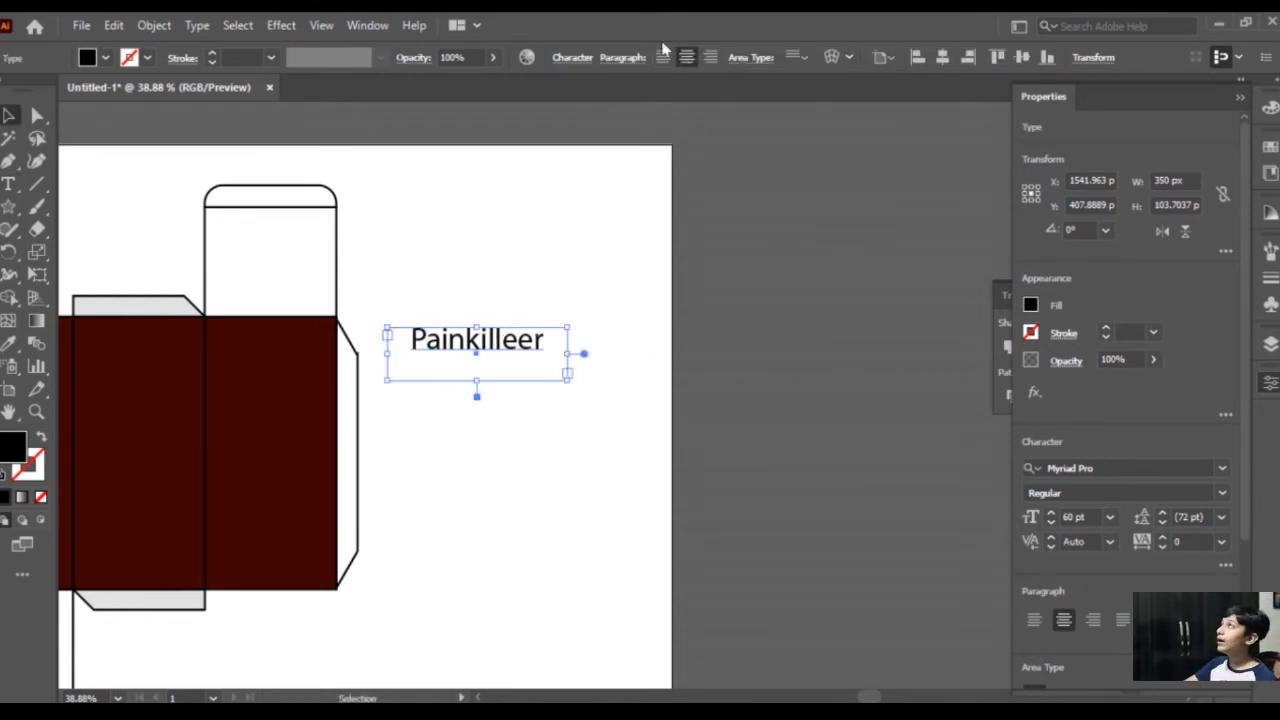
pyautogui.hotkey('ctrl', 'shift', 'a')
pyautogui.click(21, 191)
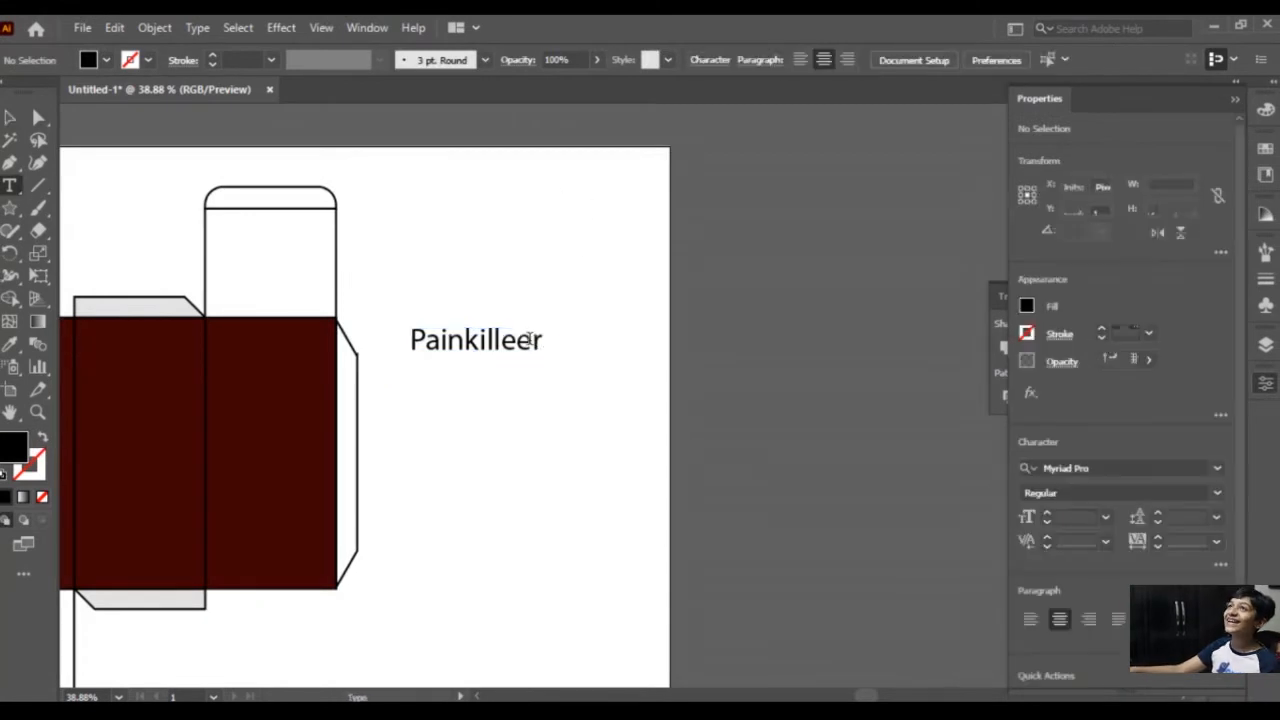
pyautogui.click(531, 340)
pyautogui.press('BackSpace')
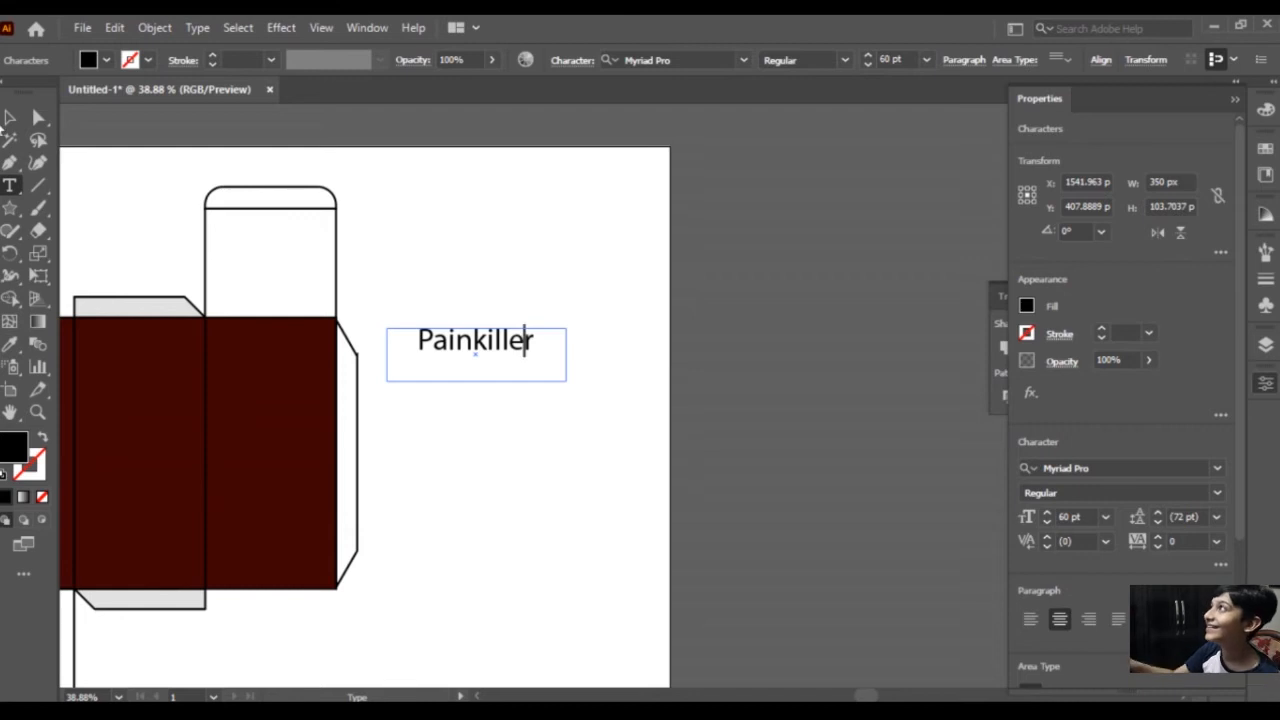
pyautogui.press('Escape')
pyautogui.click(500, 323)
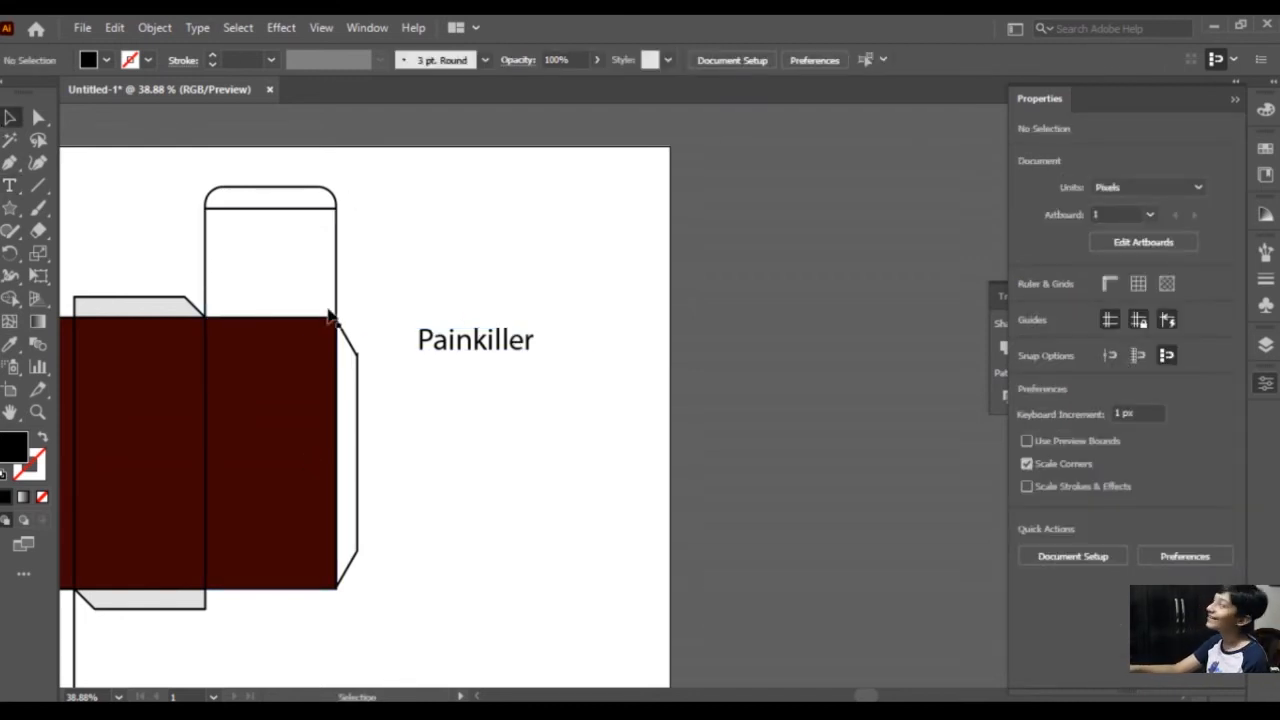
# Centre the Painkiller text vertically within its area text box.
pyautogui.click(471, 339)
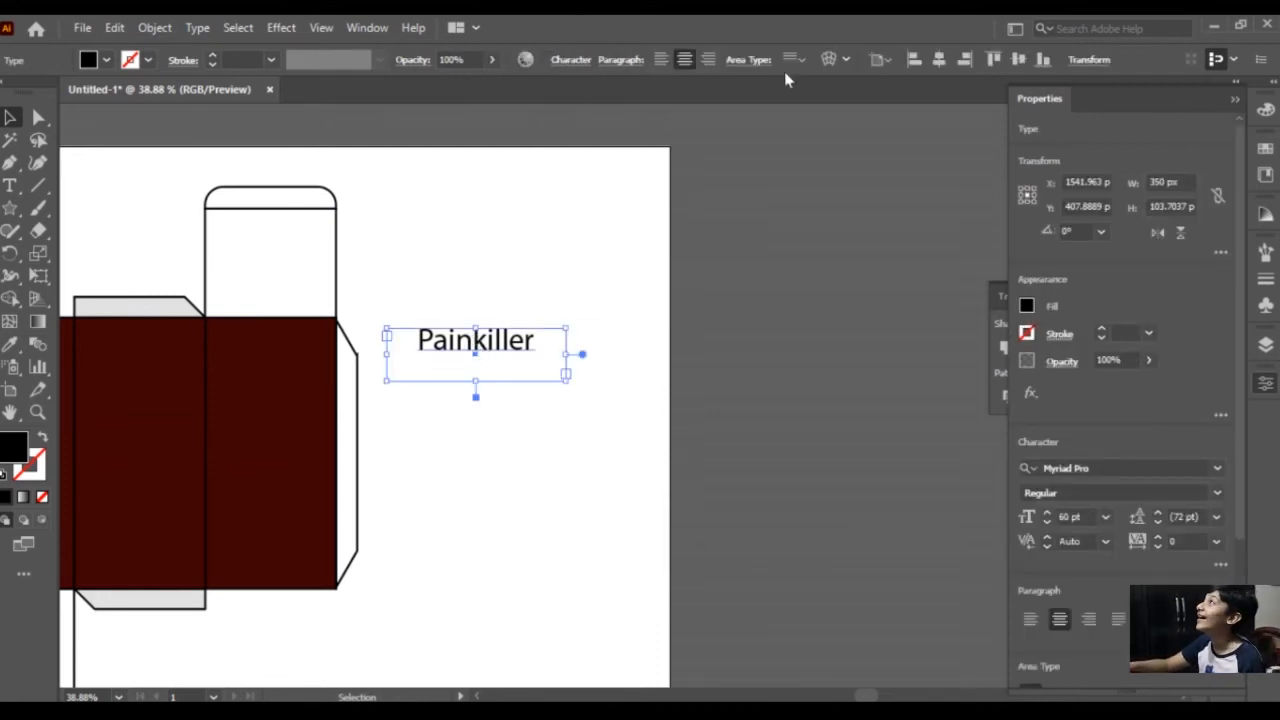
pyautogui.click(847, 60)
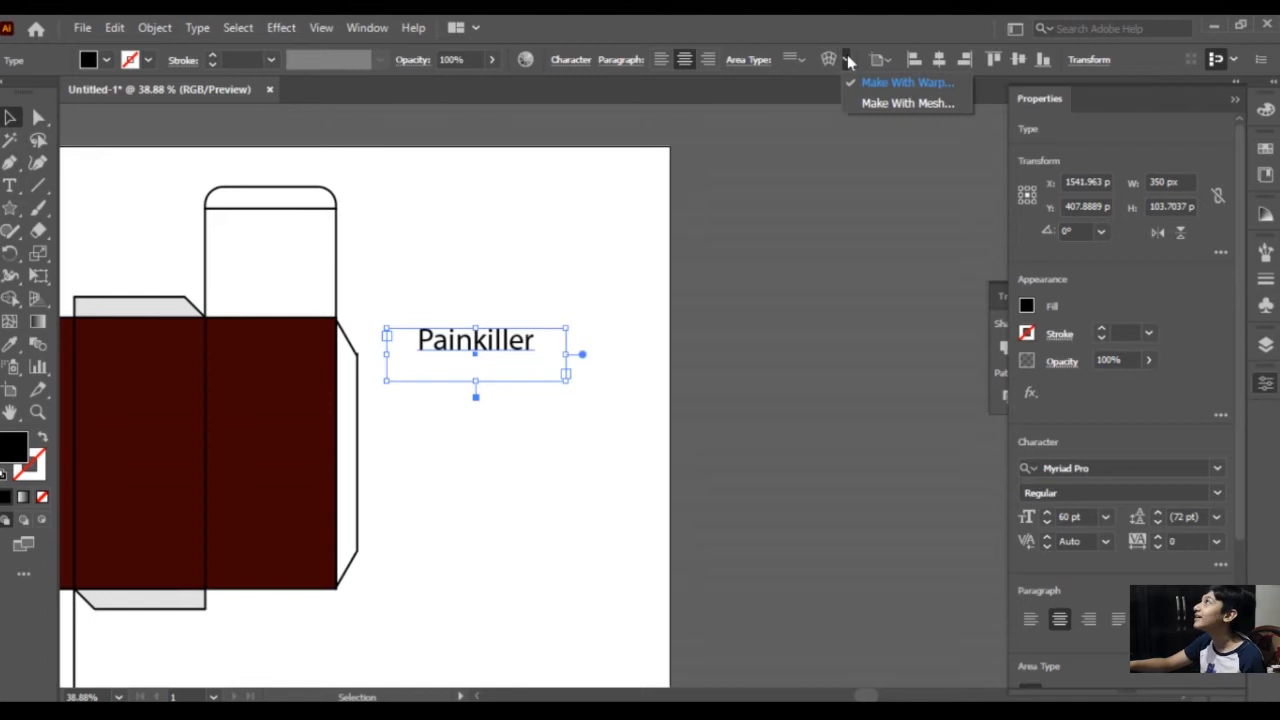
pyautogui.click(862, 90)
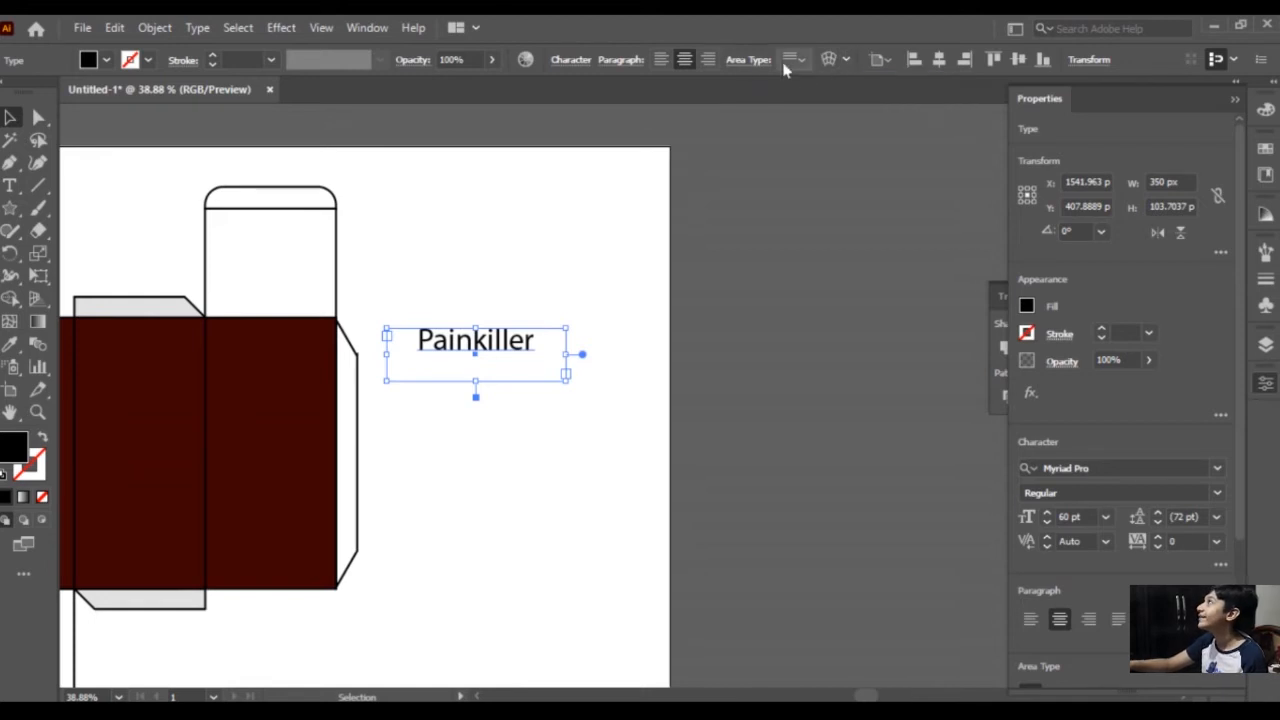
pyautogui.click(790, 60)
pyautogui.click(818, 102)
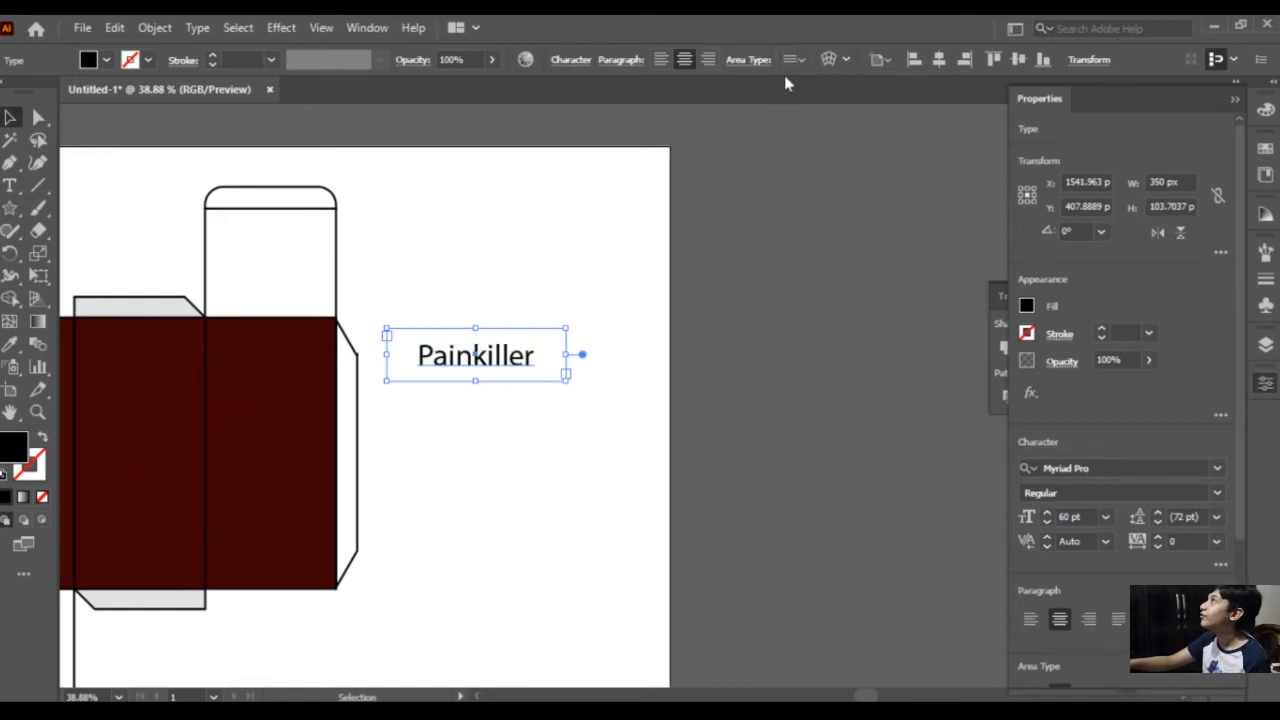
pyautogui.click(750, 60)
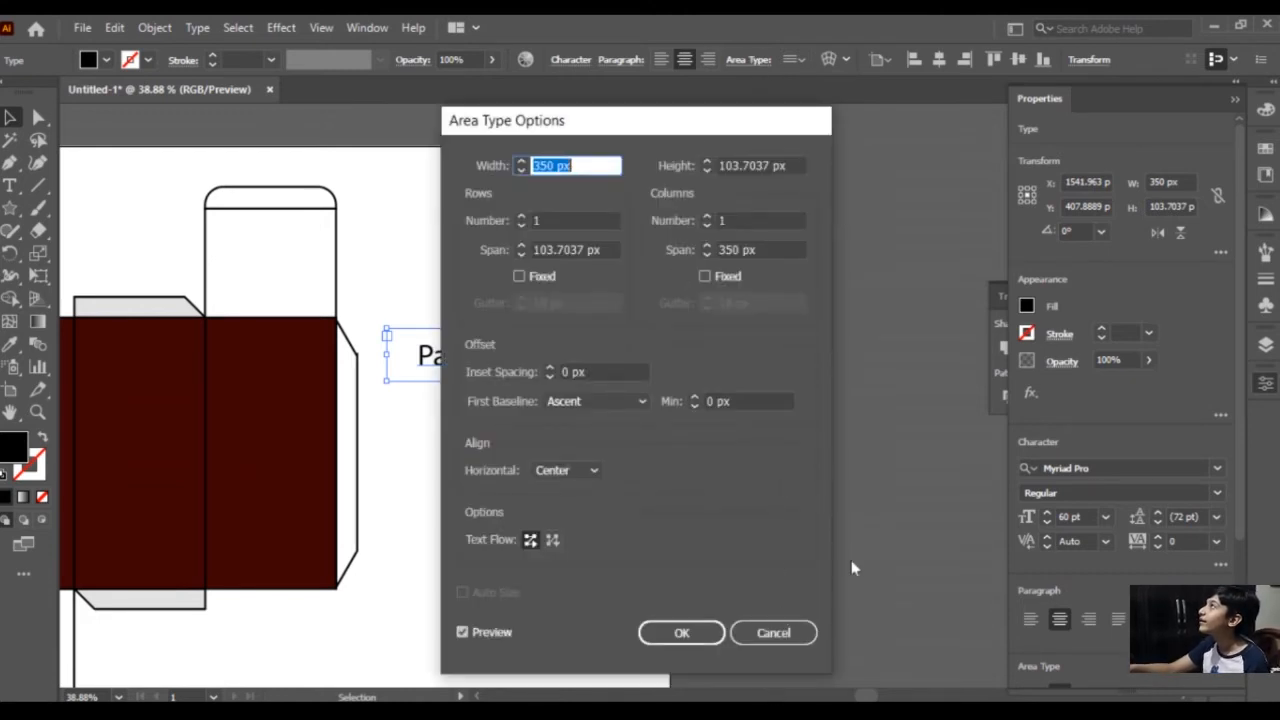
pyautogui.click(808, 631)
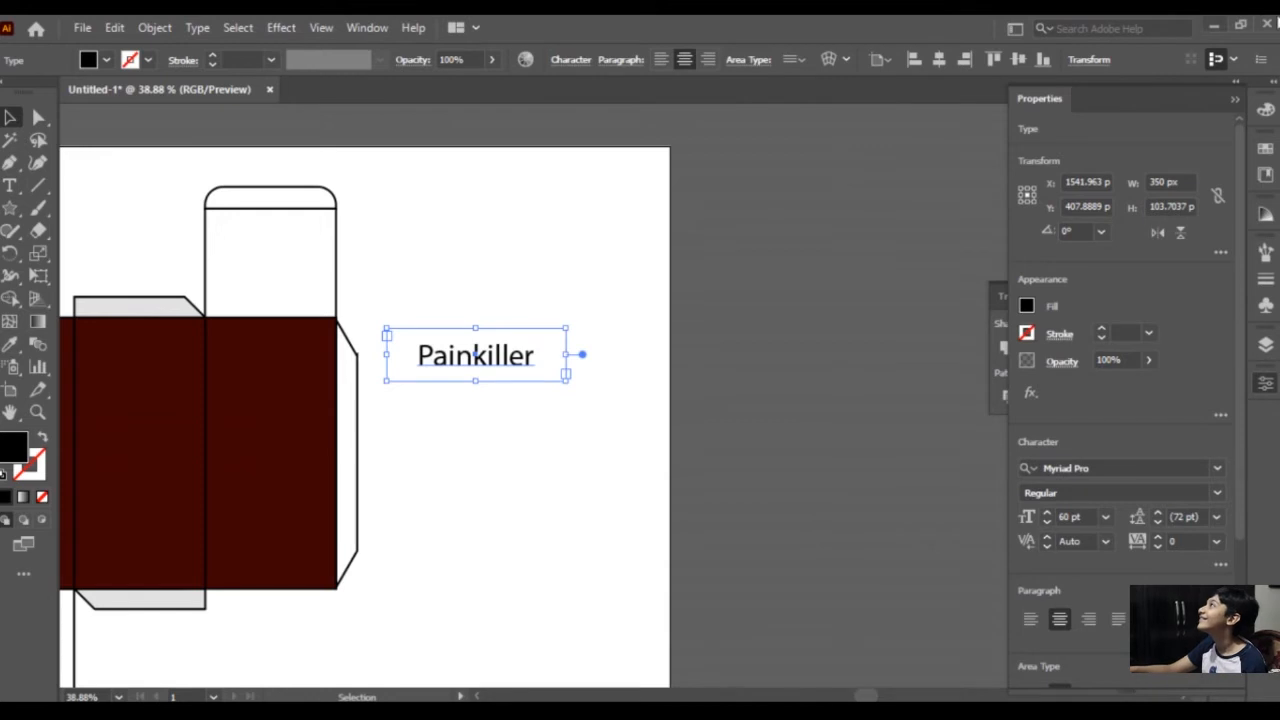
# Slant the Painkiller text box by shearing it by -20° and again by 30°.
pyautogui.click(1100, 61)
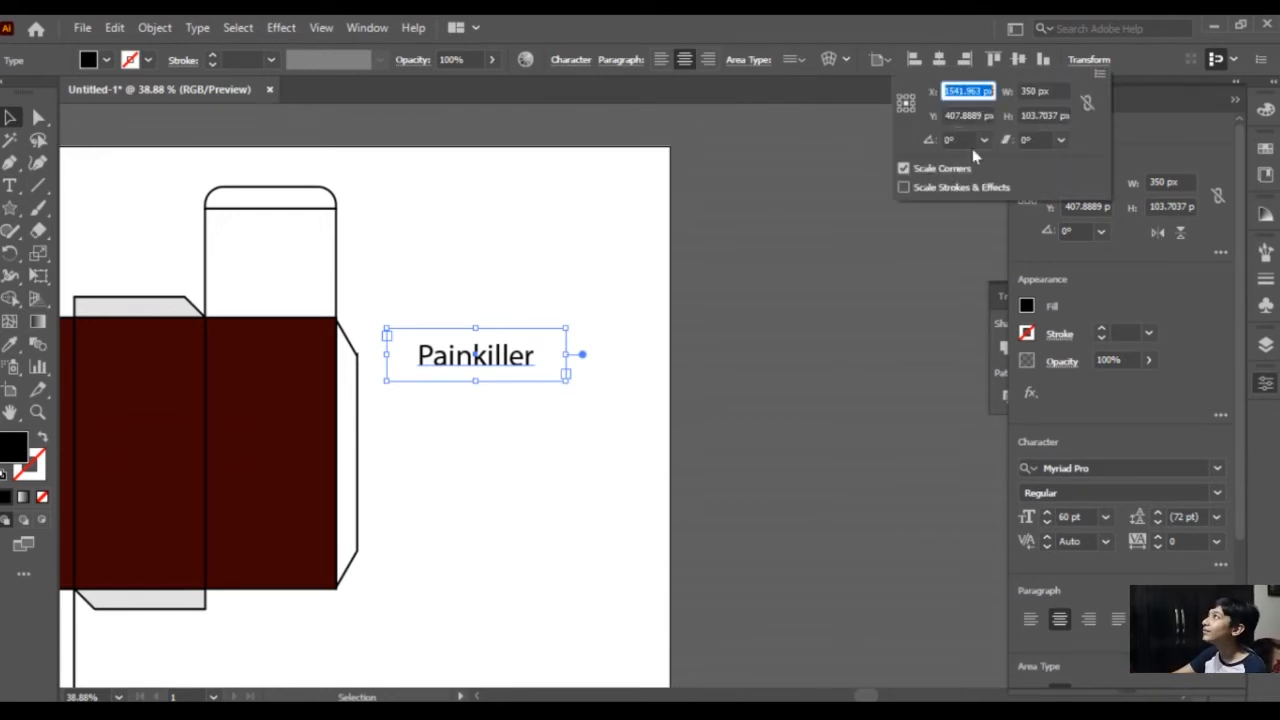
pyautogui.click(1066, 145)
pyautogui.click(1082, 227)
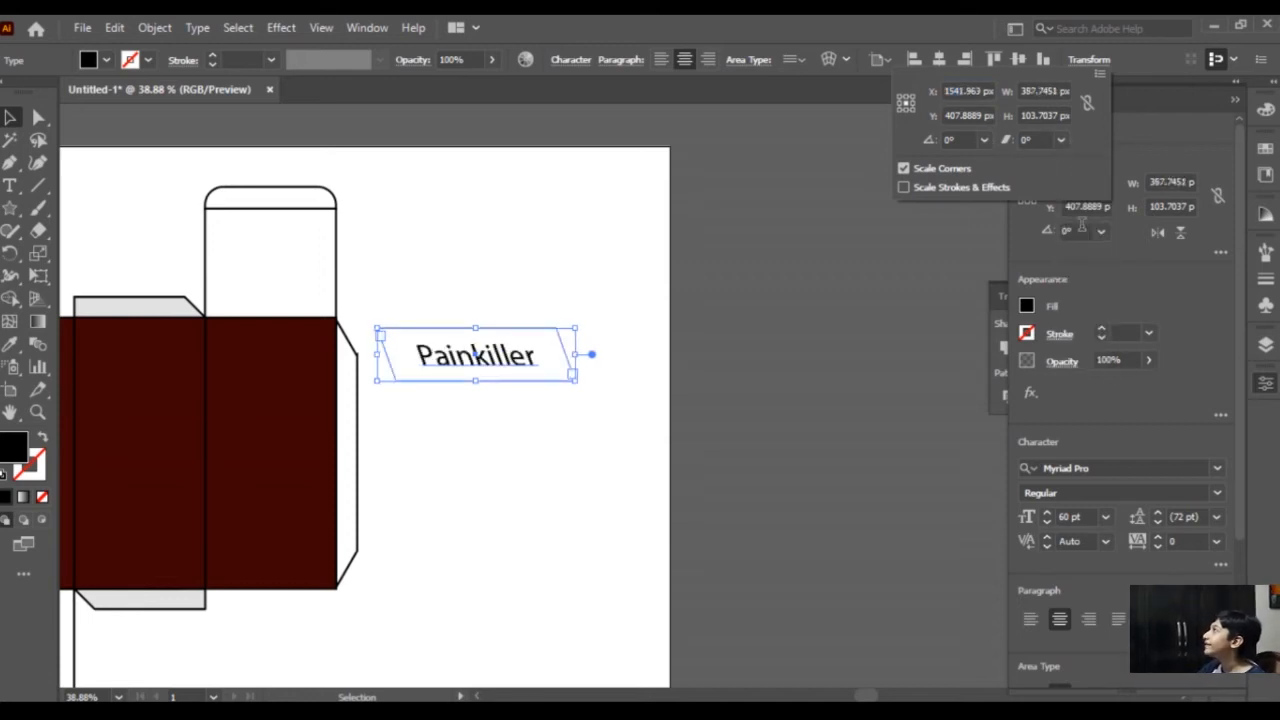
pyautogui.click(1058, 142)
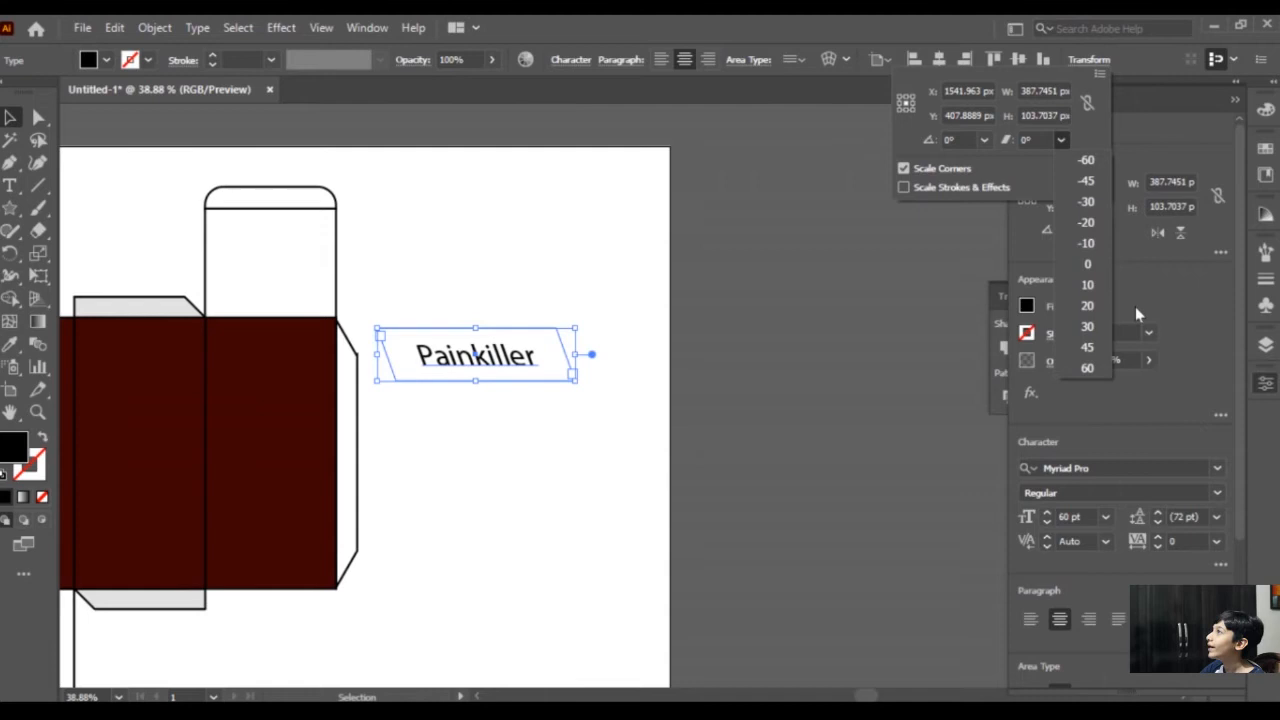
pyautogui.click(1097, 328)
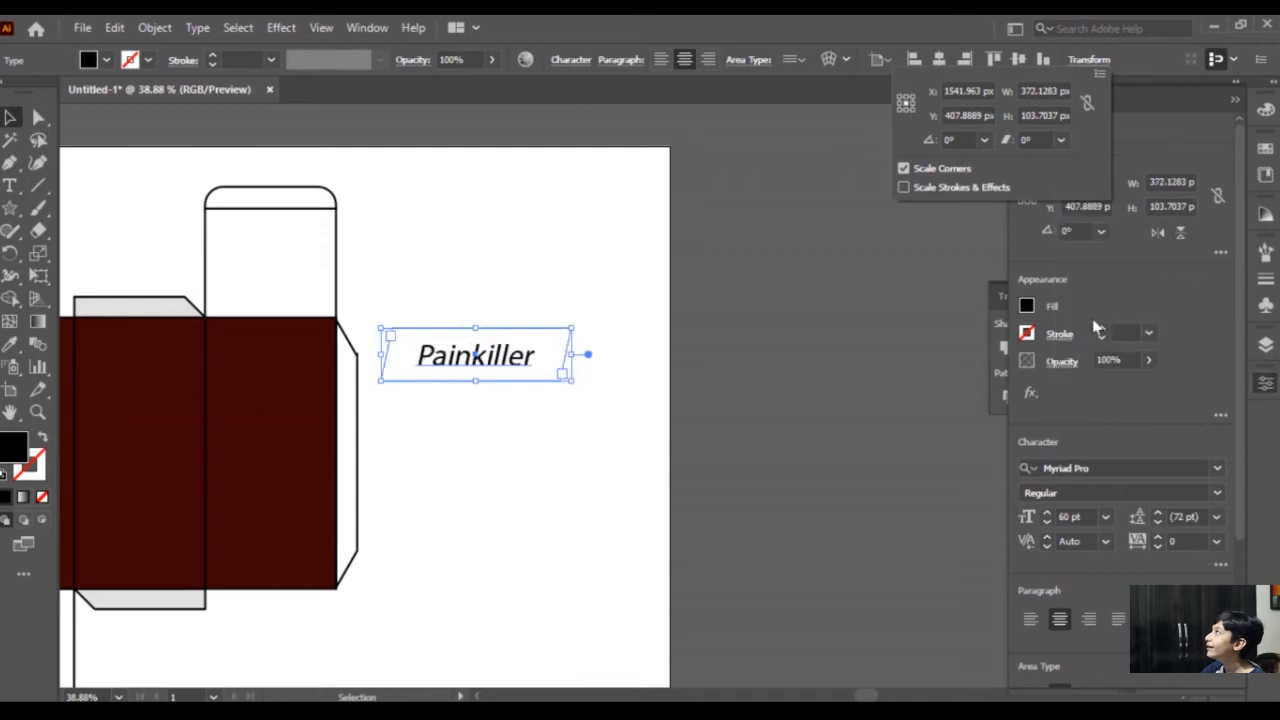
pyautogui.click(780, 236)
pyautogui.click(597, 350)
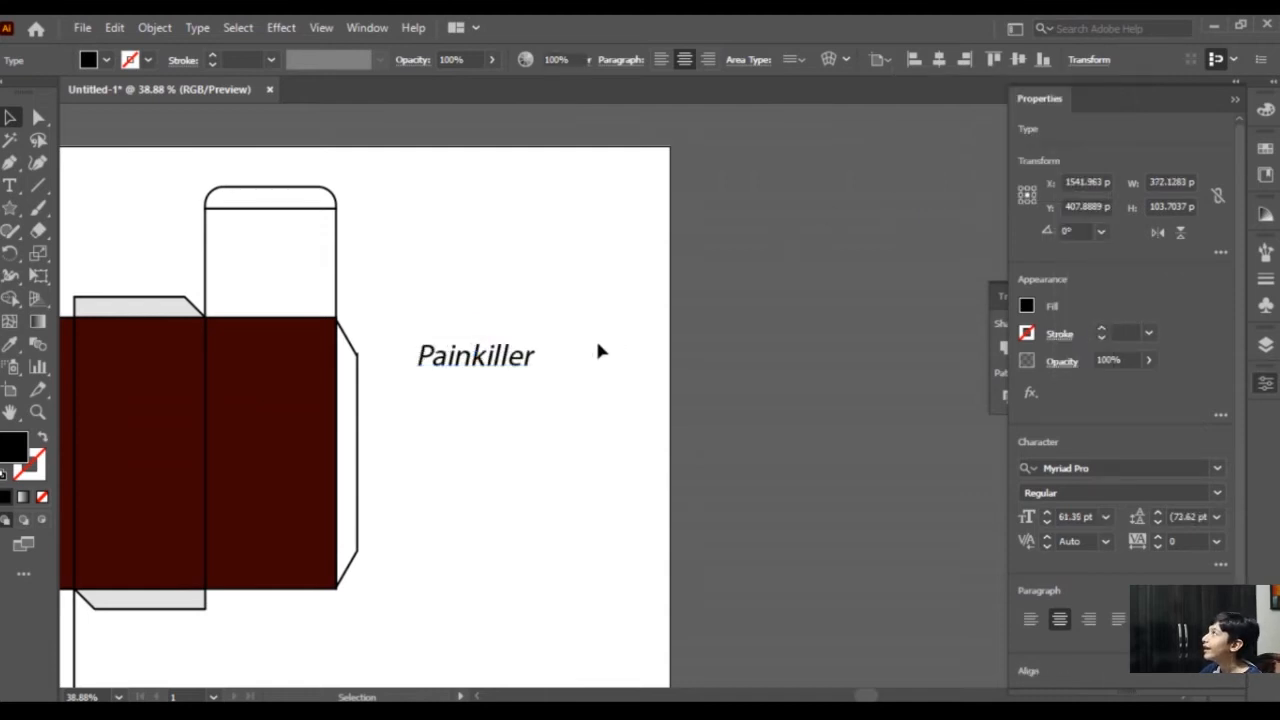
# Enlarge the Painkiller text box to about 422 px wide by 231 px high.
pyautogui.click(527, 357)
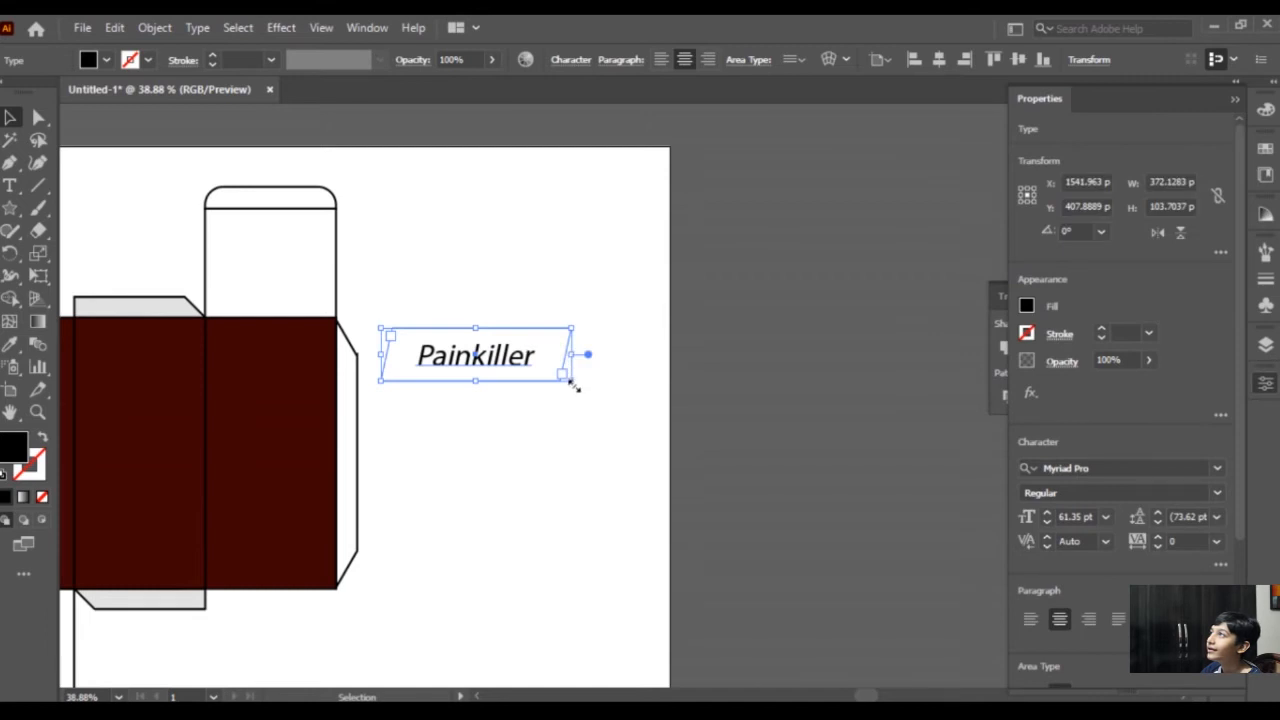
pyautogui.moveTo(573, 388); pyautogui.dragTo(608, 400)
pyautogui.moveTo(481, 328); pyautogui.dragTo(514, 263)
pyautogui.moveTo(575, 322); pyautogui.dragTo(604, 276)
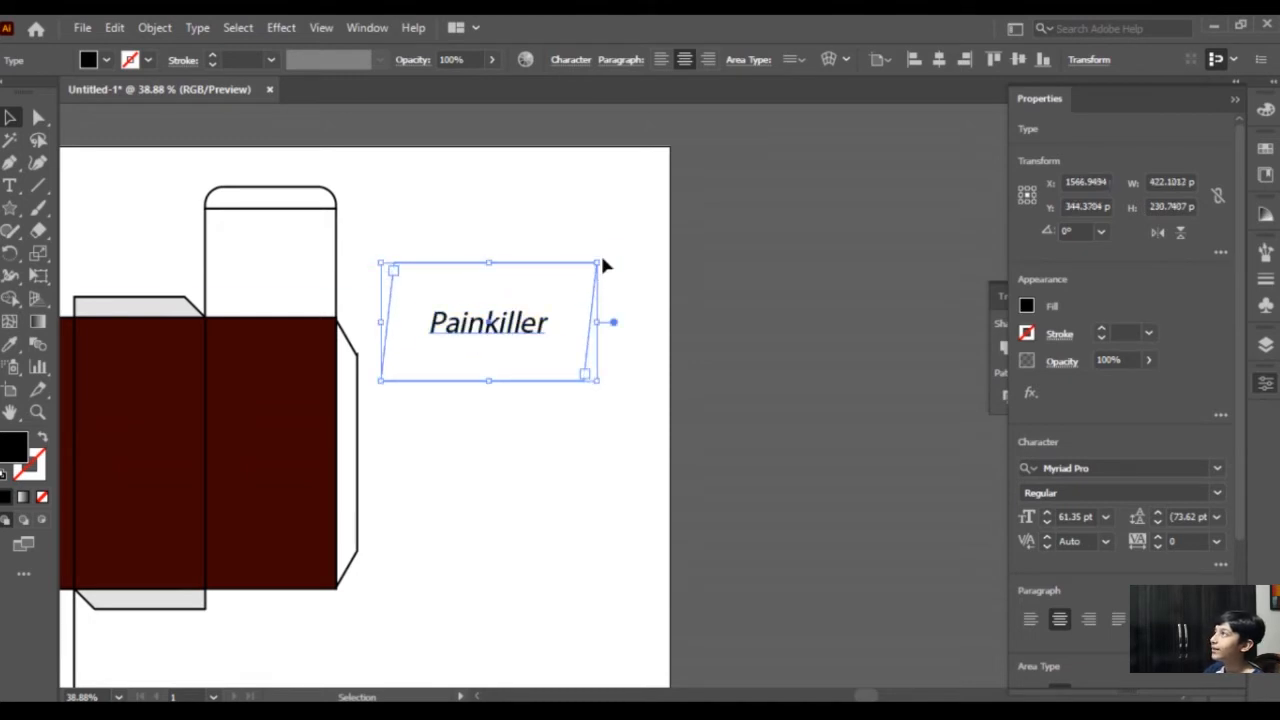
# Rotate the Painkiller text box counter-clockwise by about 20° and keep it selected.
pyautogui.moveTo(601, 389); pyautogui.dragTo(612, 346)
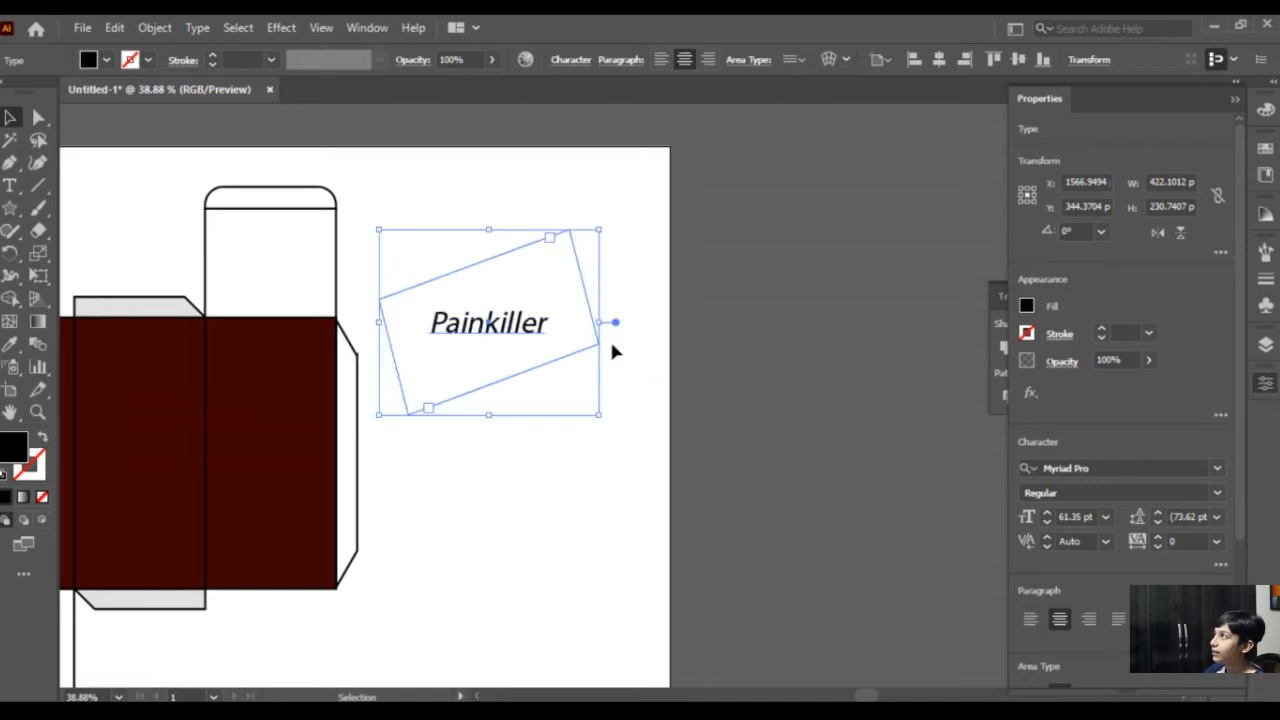
pyautogui.click(663, 260)
pyautogui.click(530, 320)
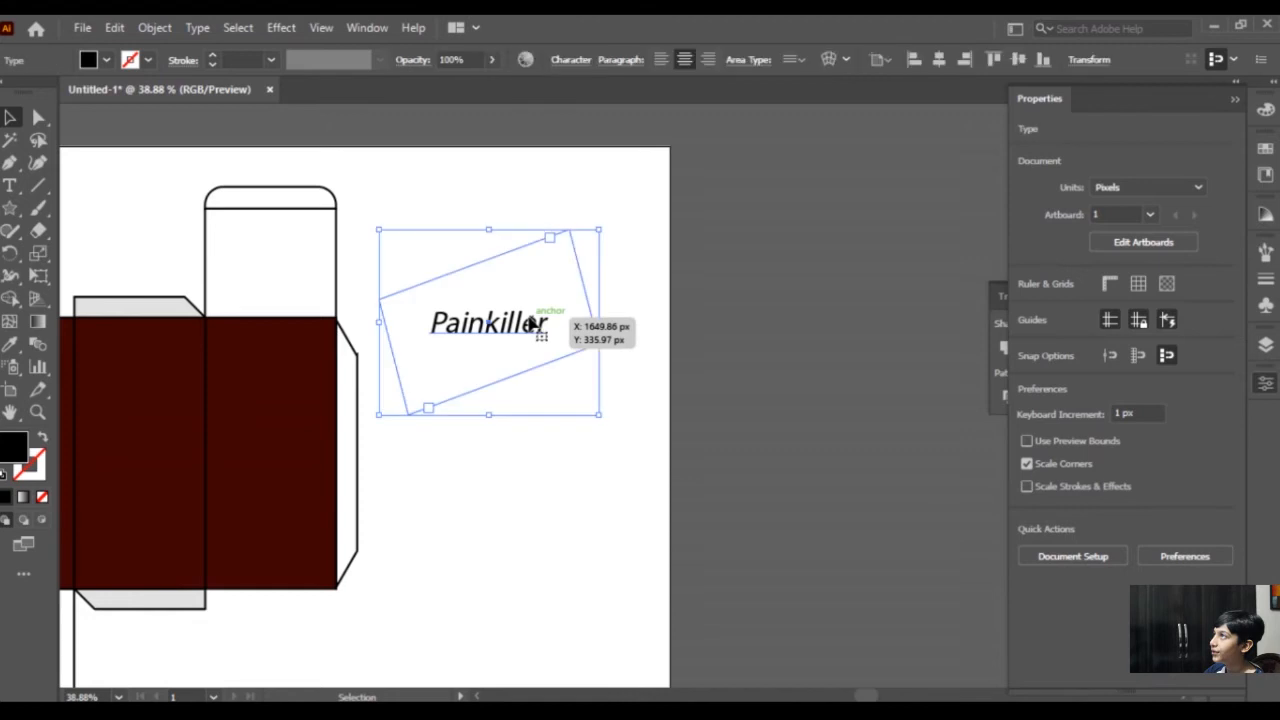
pyautogui.click(614, 268)
pyautogui.click(528, 328)
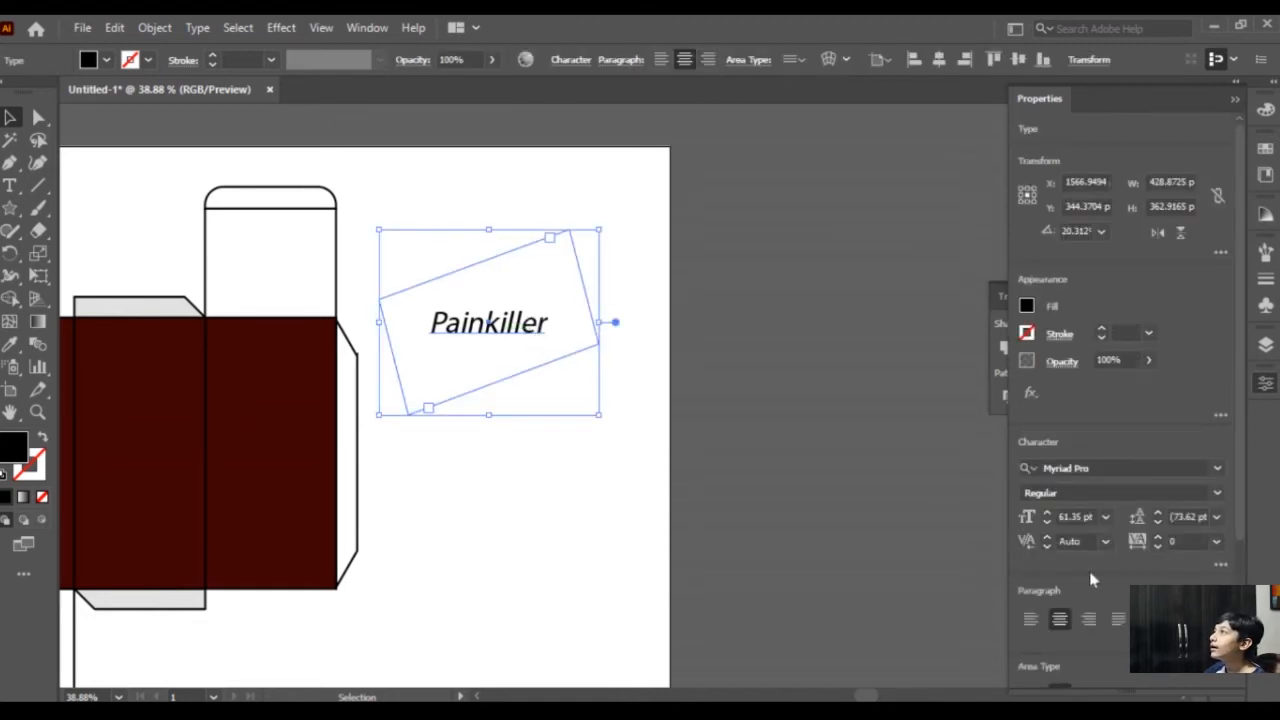
# Search the fonts for italic and set the Painkiller text to Acumin Variable Concept ExtraCondensed Medium Italic.
pyautogui.click(1213, 541)
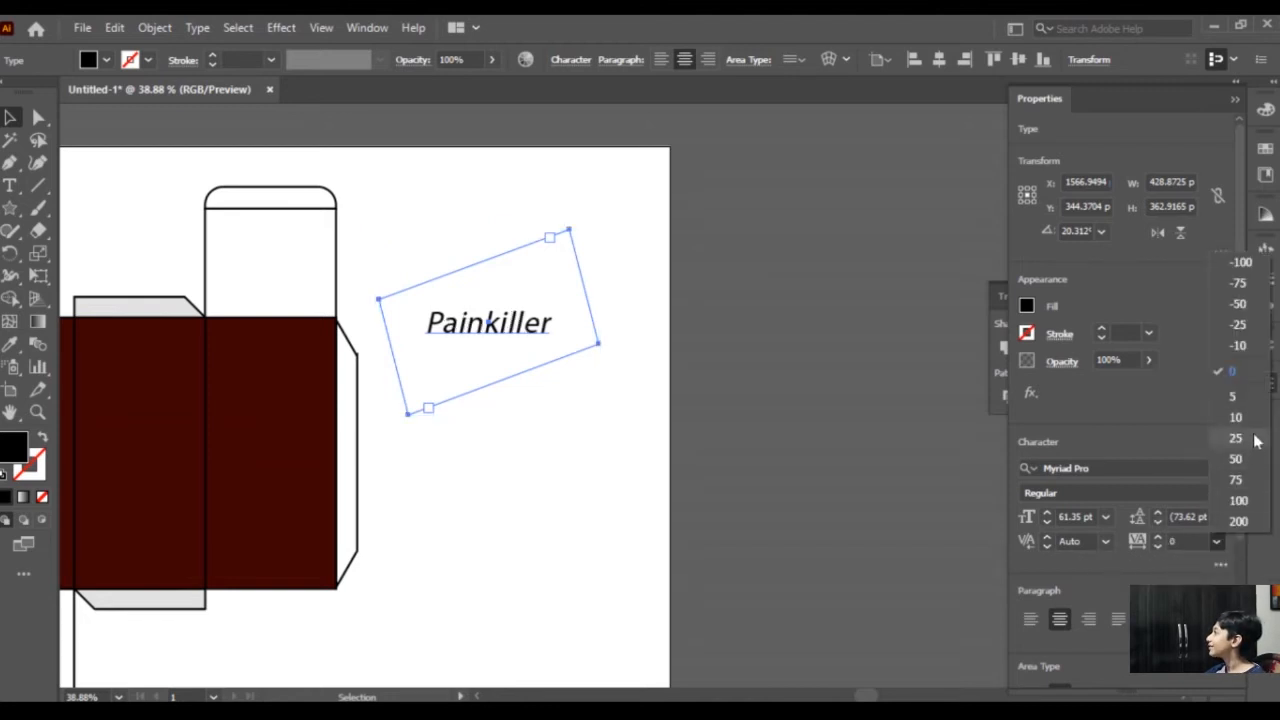
pyautogui.click(733, 491)
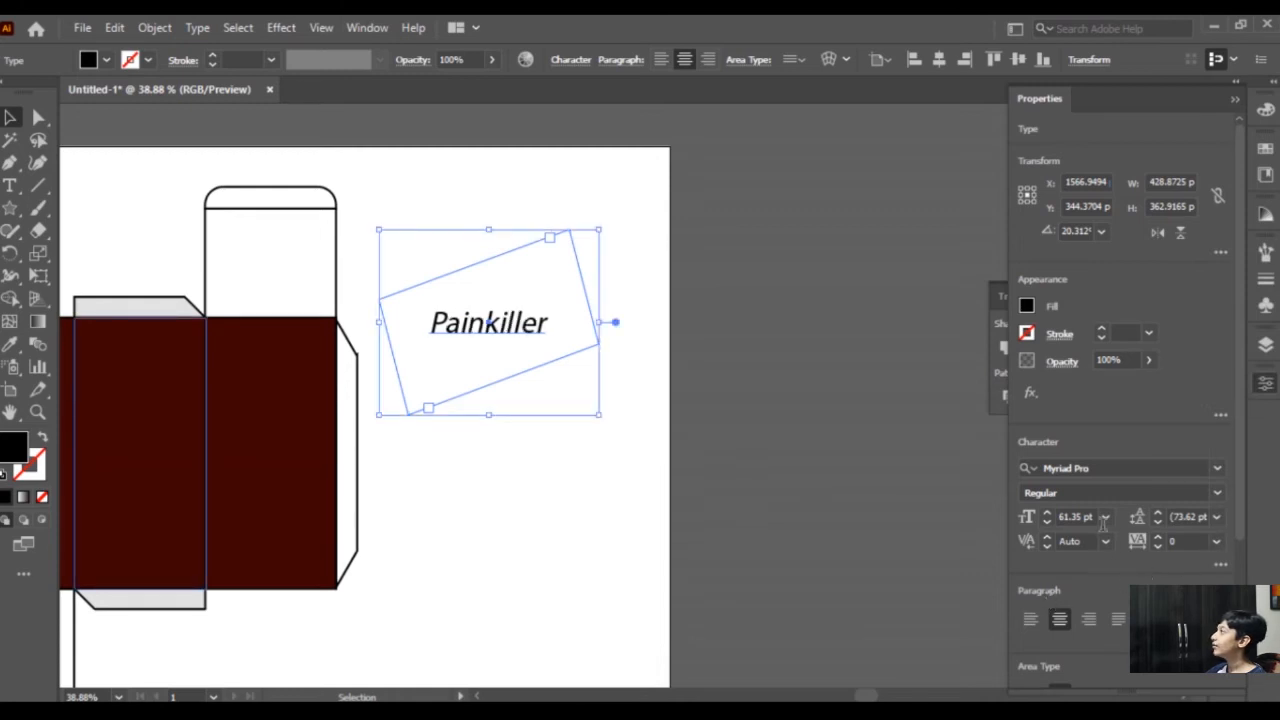
pyautogui.click(1220, 477)
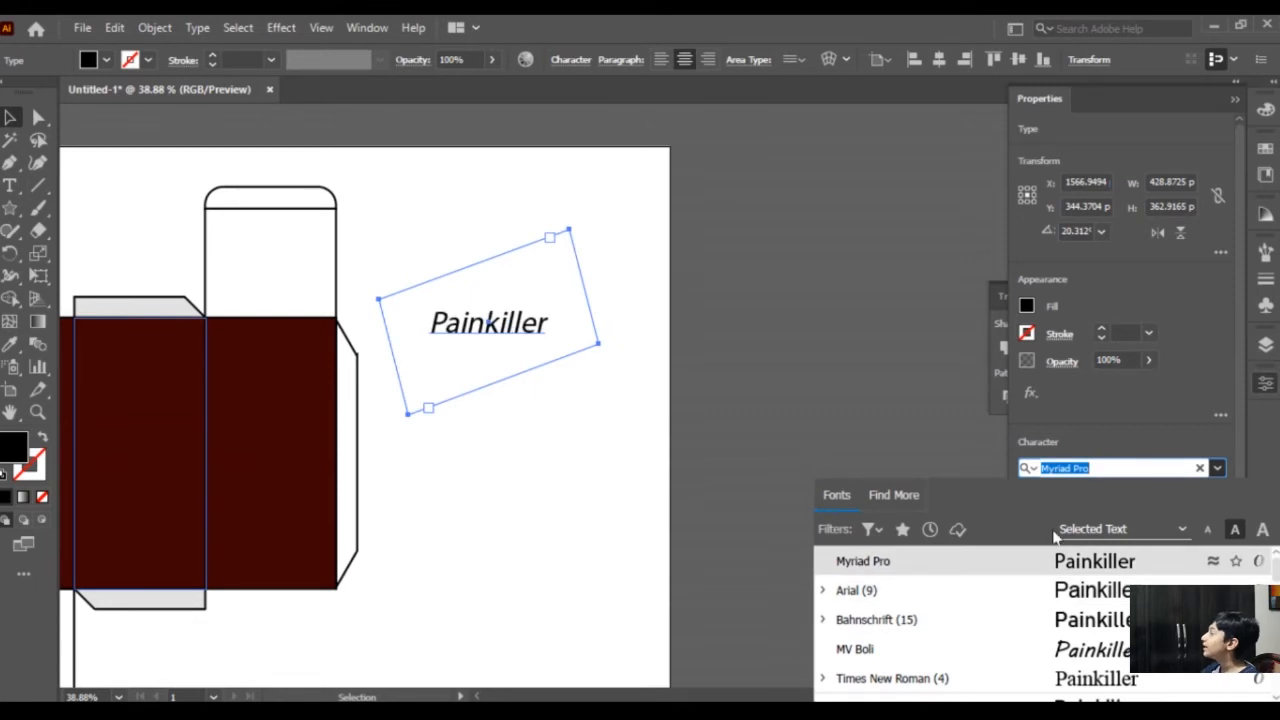
pyautogui.click(1095, 530)
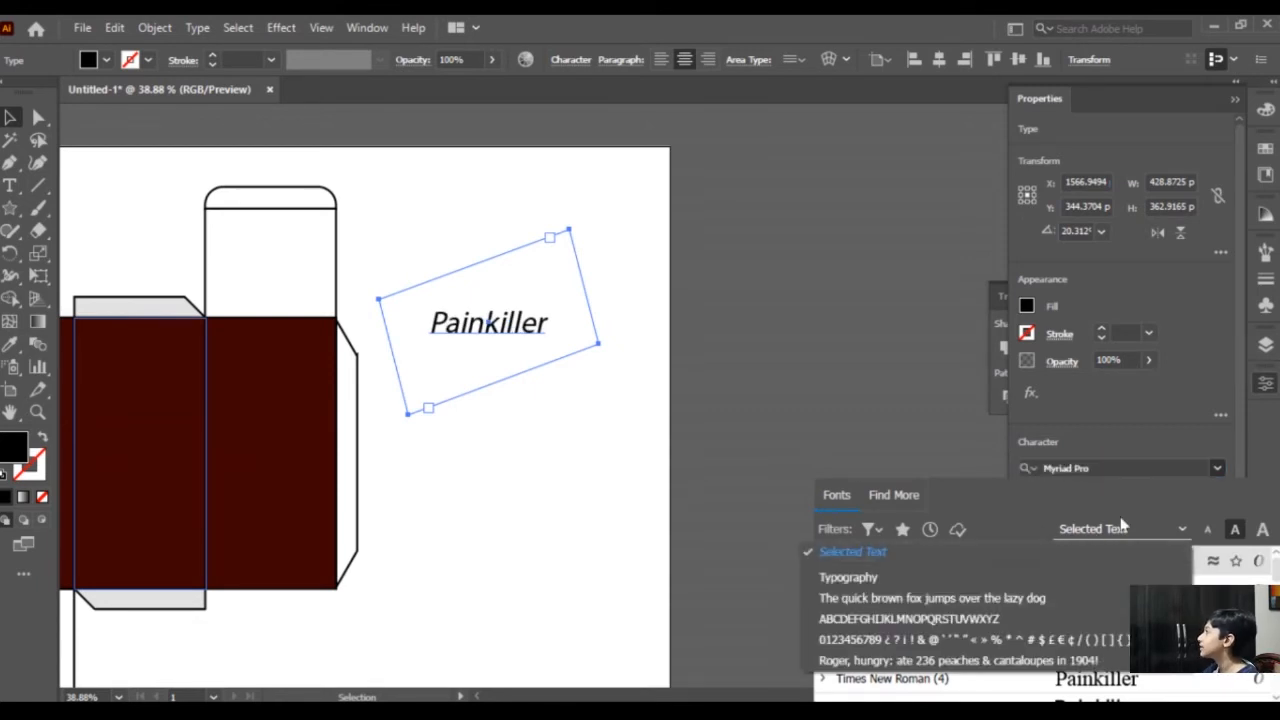
pyautogui.click(1113, 537)
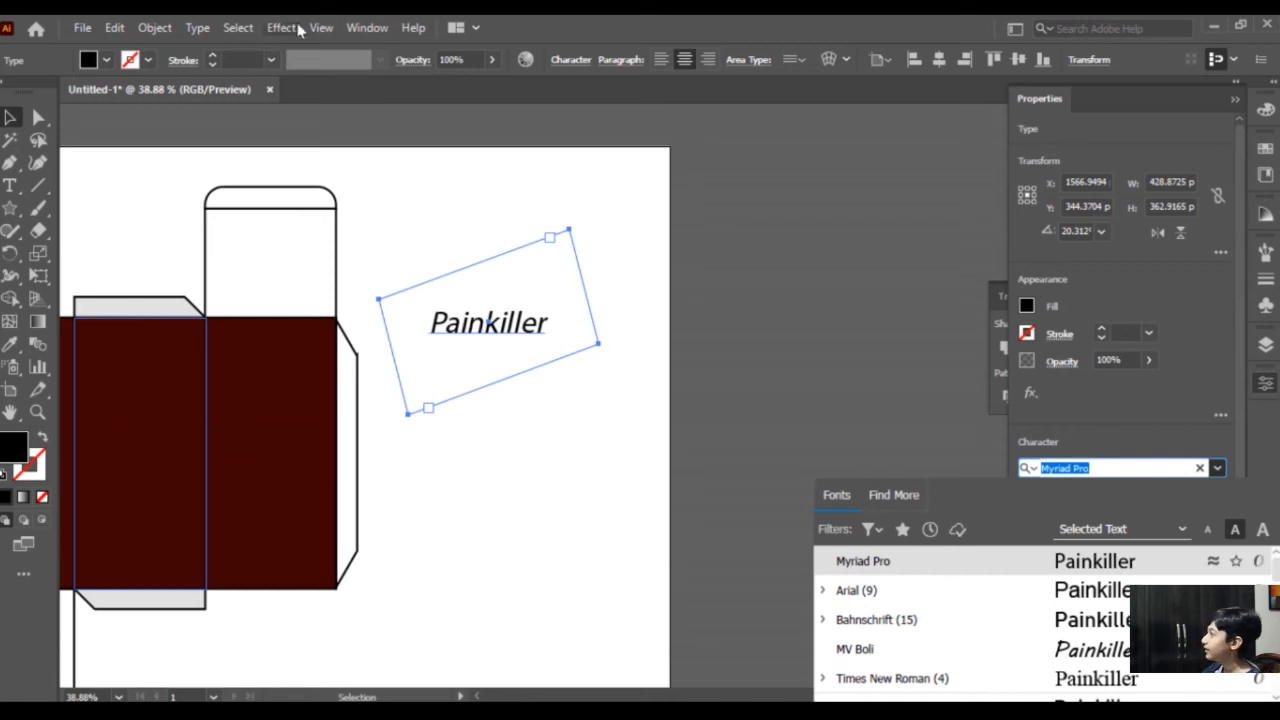
pyautogui.write('It')
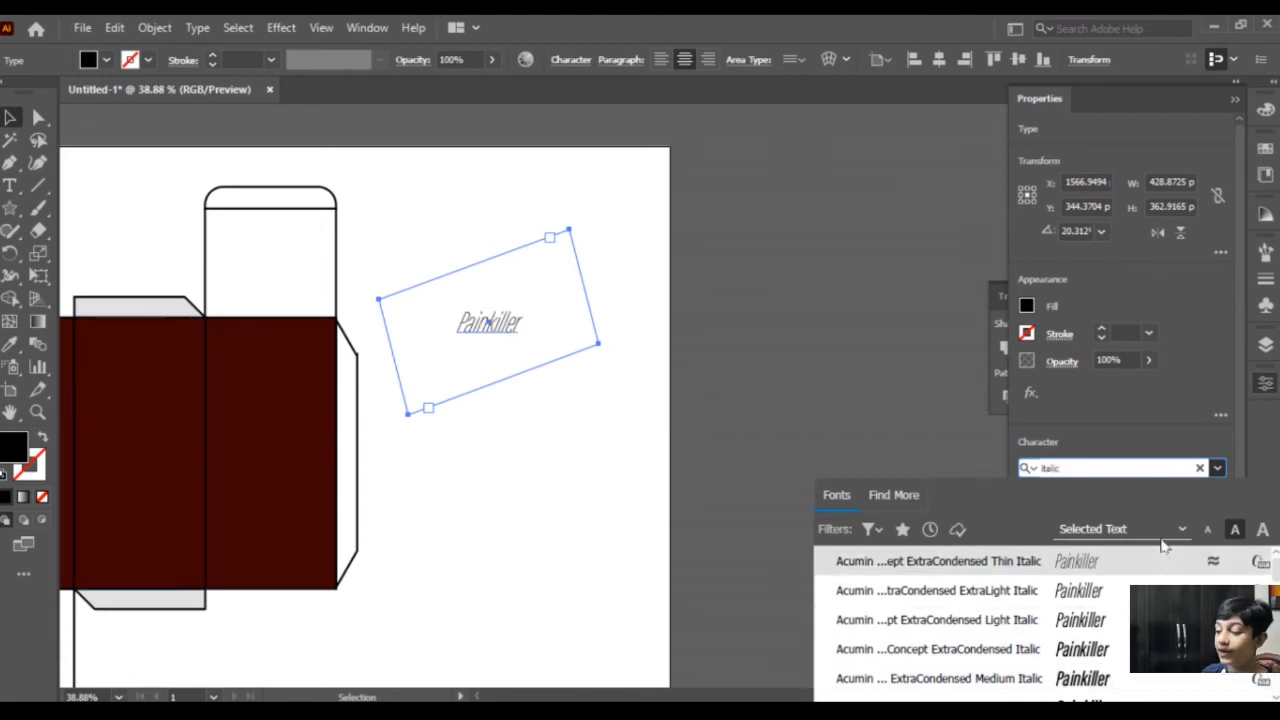
pyautogui.click(1163, 681)
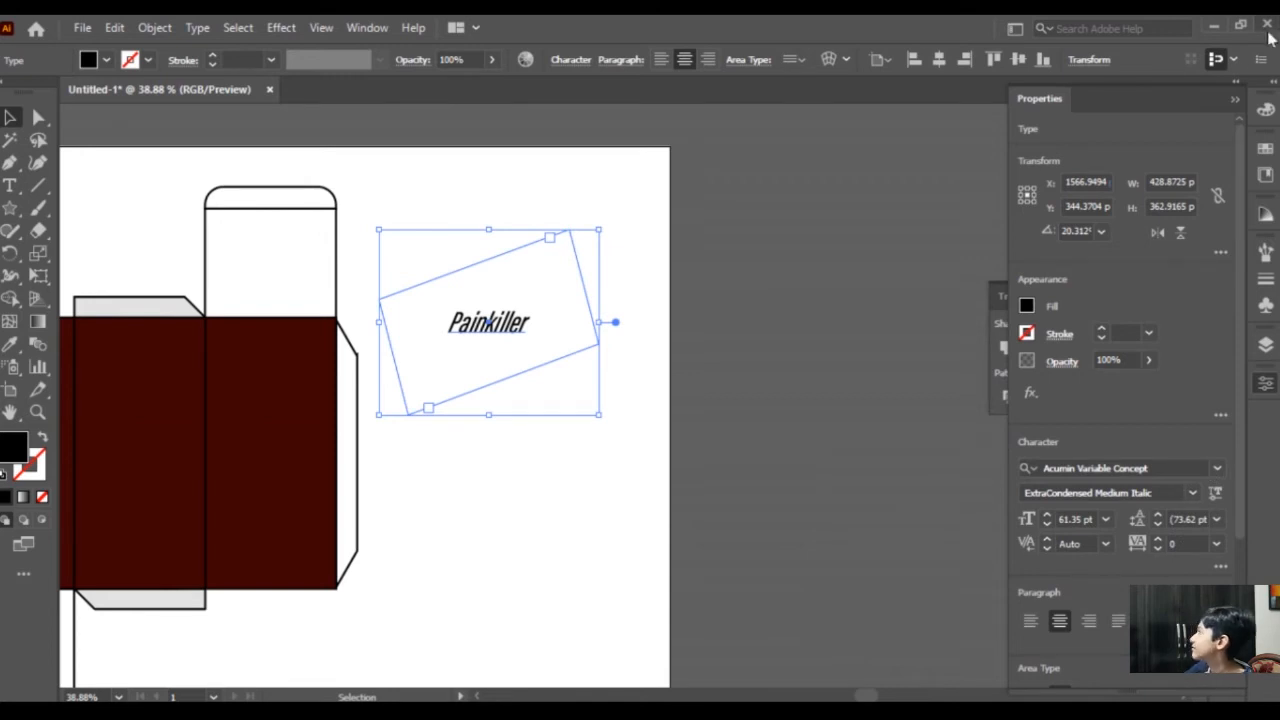
# Increase the Painkiller text's font size to 72 pt and deselect it.
pyautogui.click(855, 241)
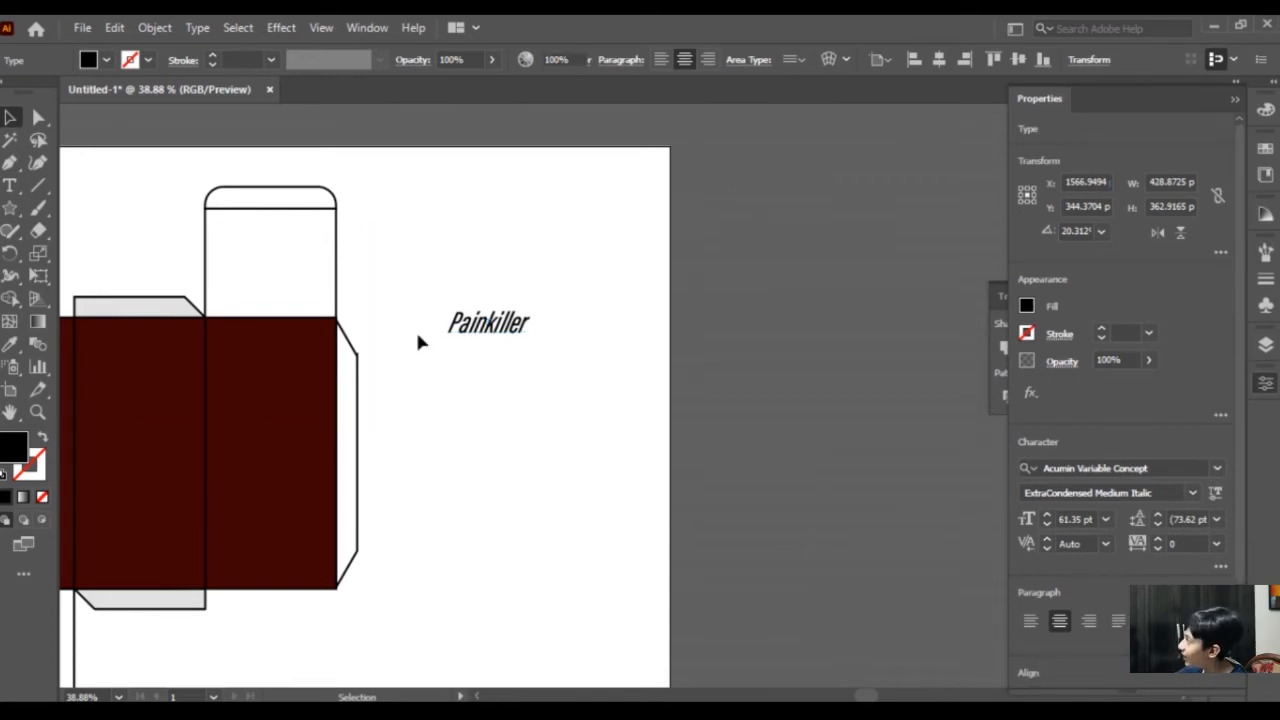
pyautogui.click(485, 328)
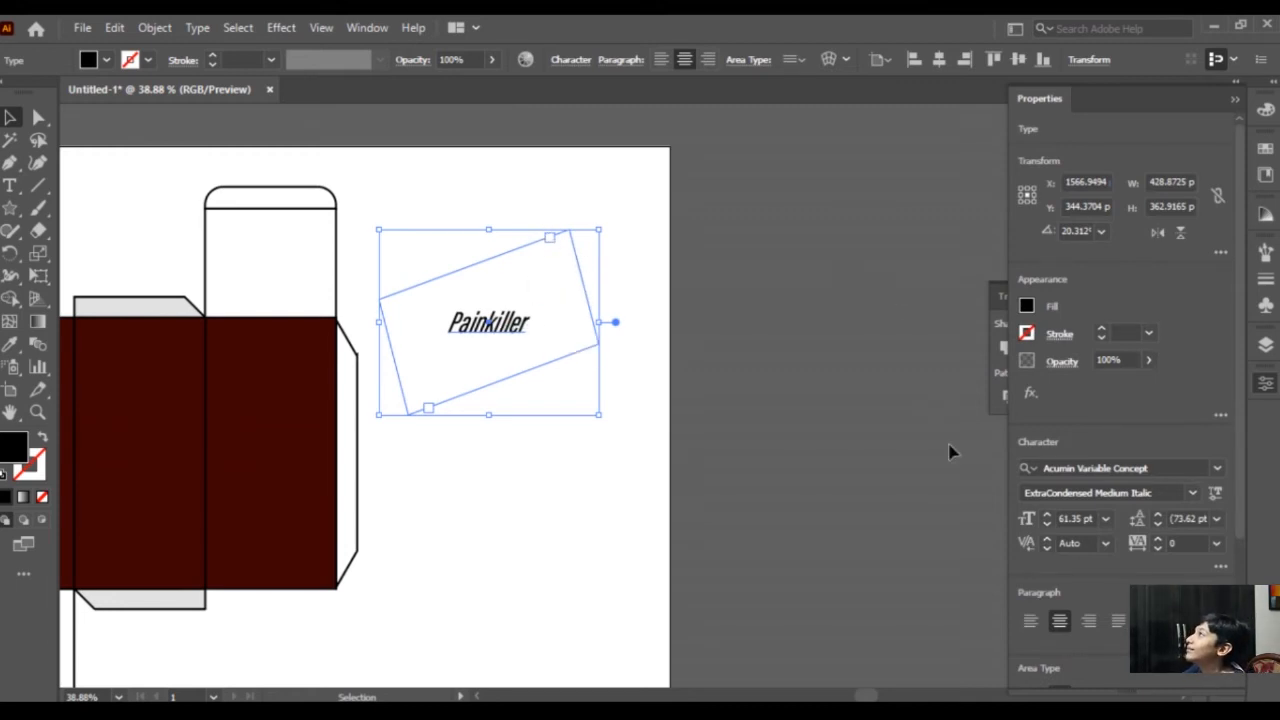
pyautogui.scroll(4, 1058, 520)
pyautogui.click(1105, 518)
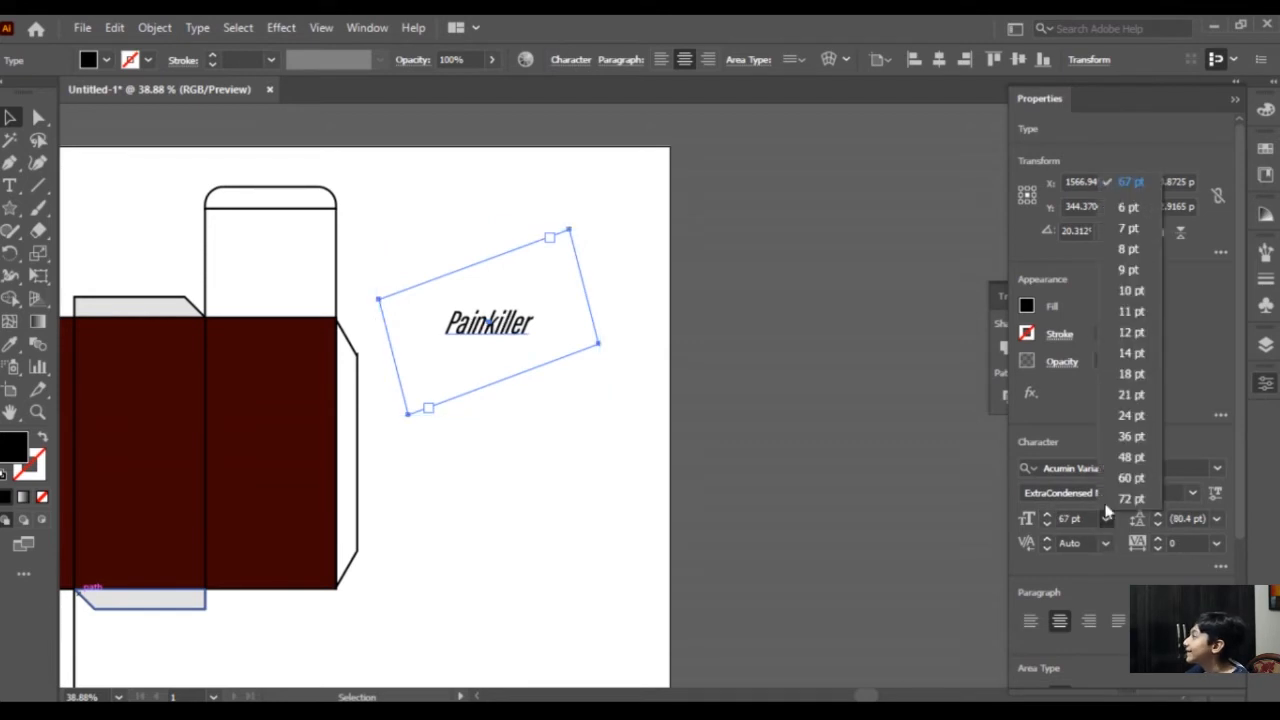
pyautogui.click(774, 414)
pyautogui.click(774, 414)
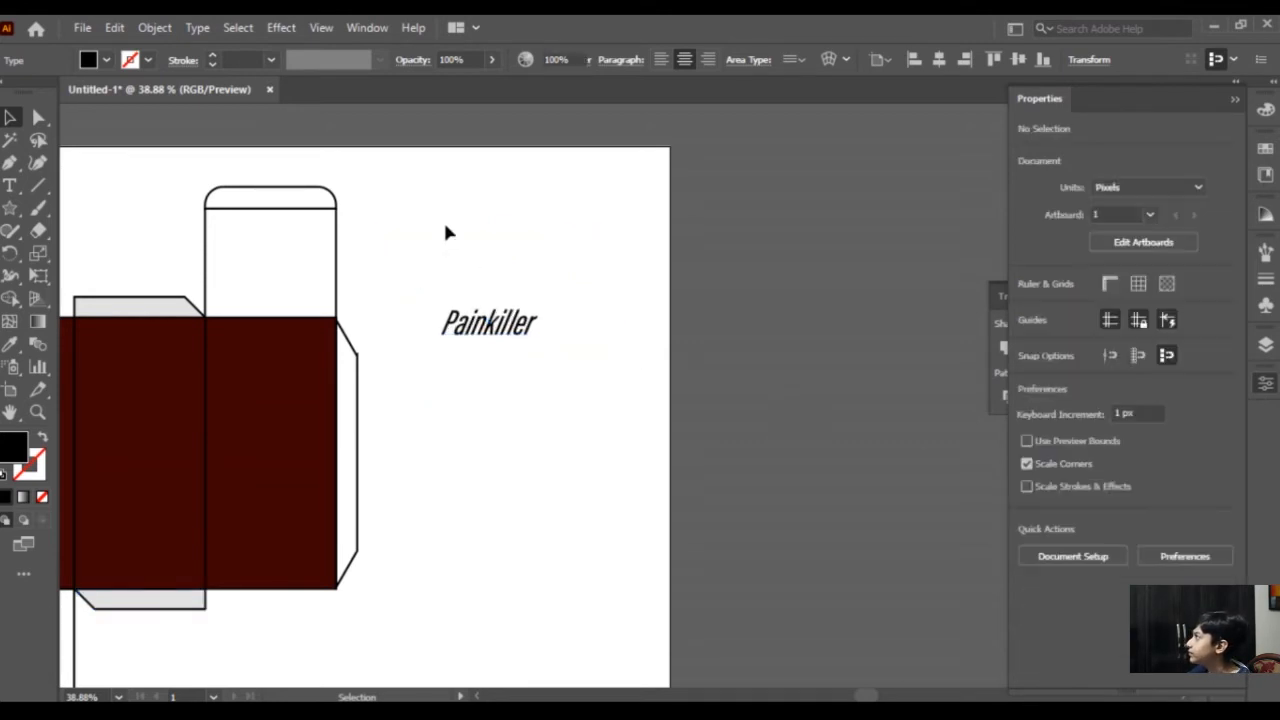
pyautogui.click(485, 325)
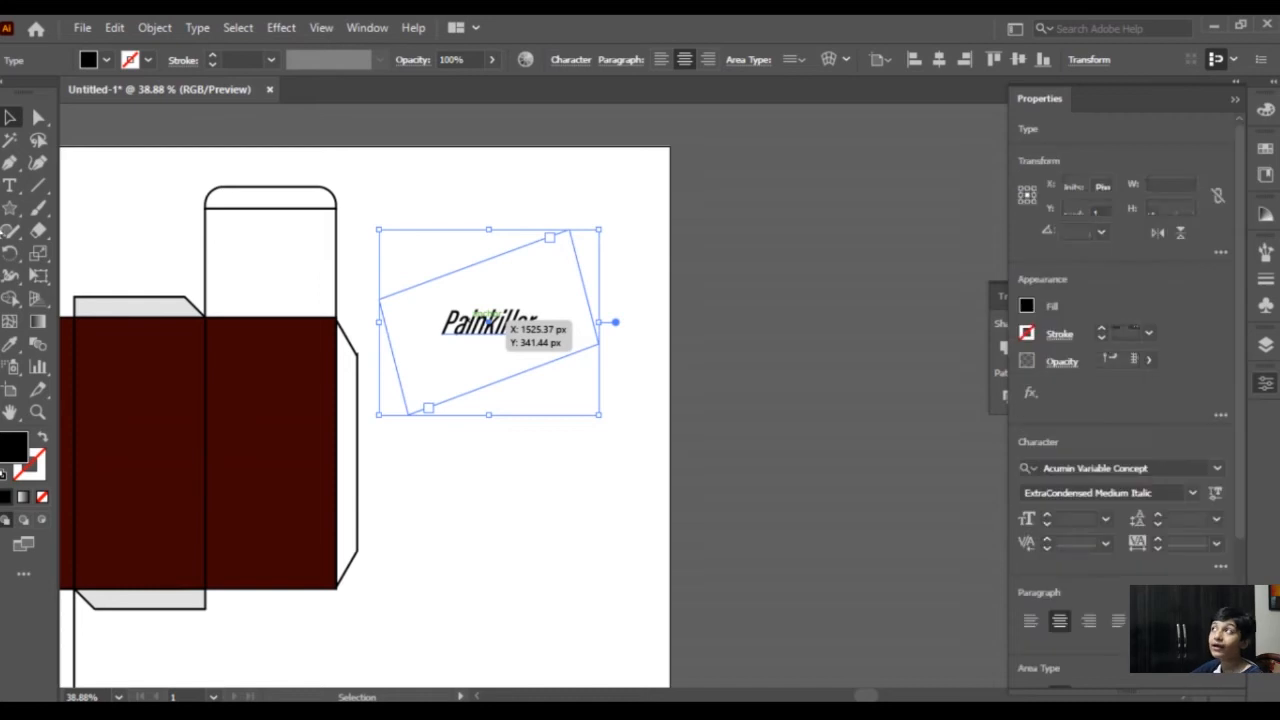
pyautogui.click(21, 208)
pyautogui.moveTo(546, 280); pyautogui.dragTo(578, 322)
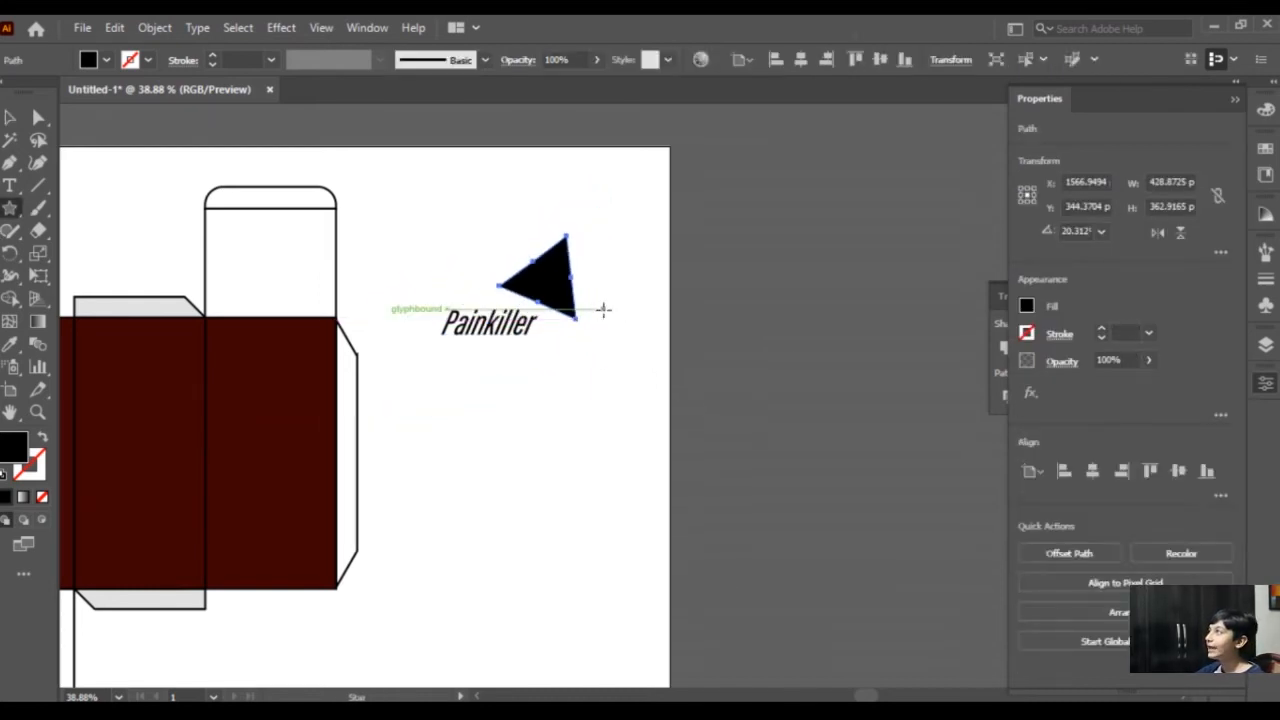
pyautogui.press('Delete')
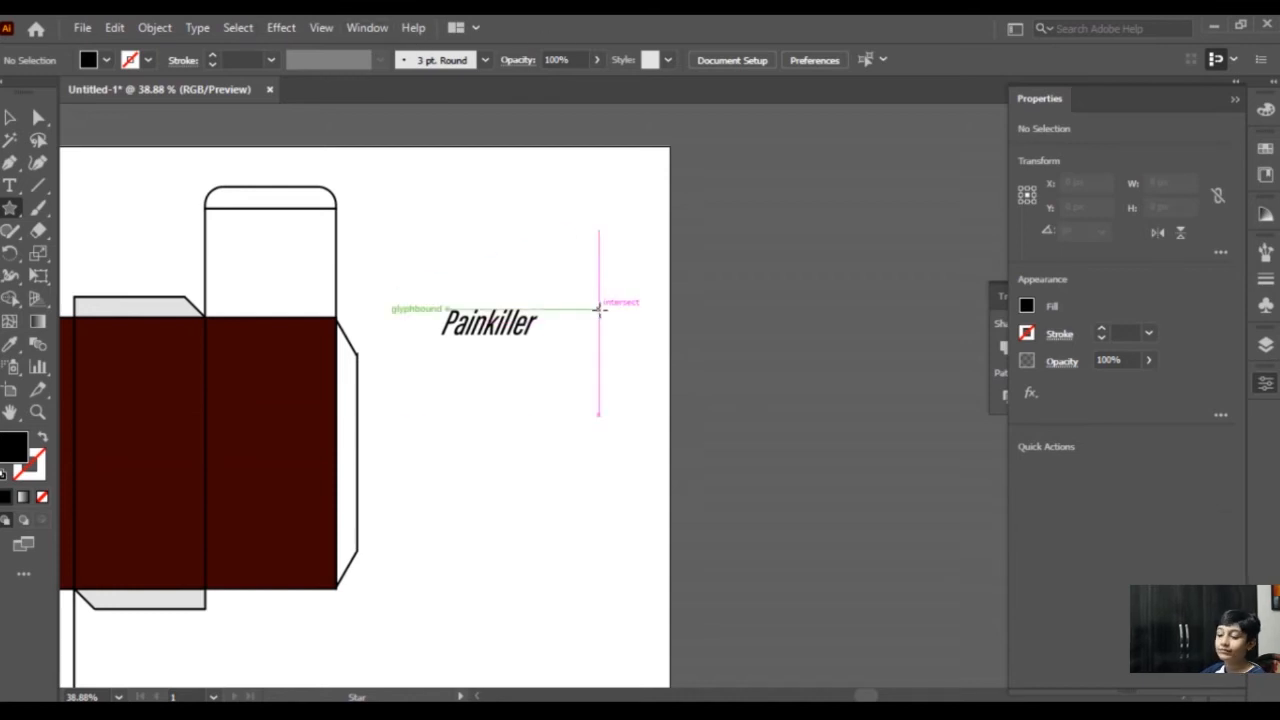
# Create a four-pointed star beside the Painkiller text with radii of 94.2002 px and 47.1001 px.
pyautogui.click(598, 302)
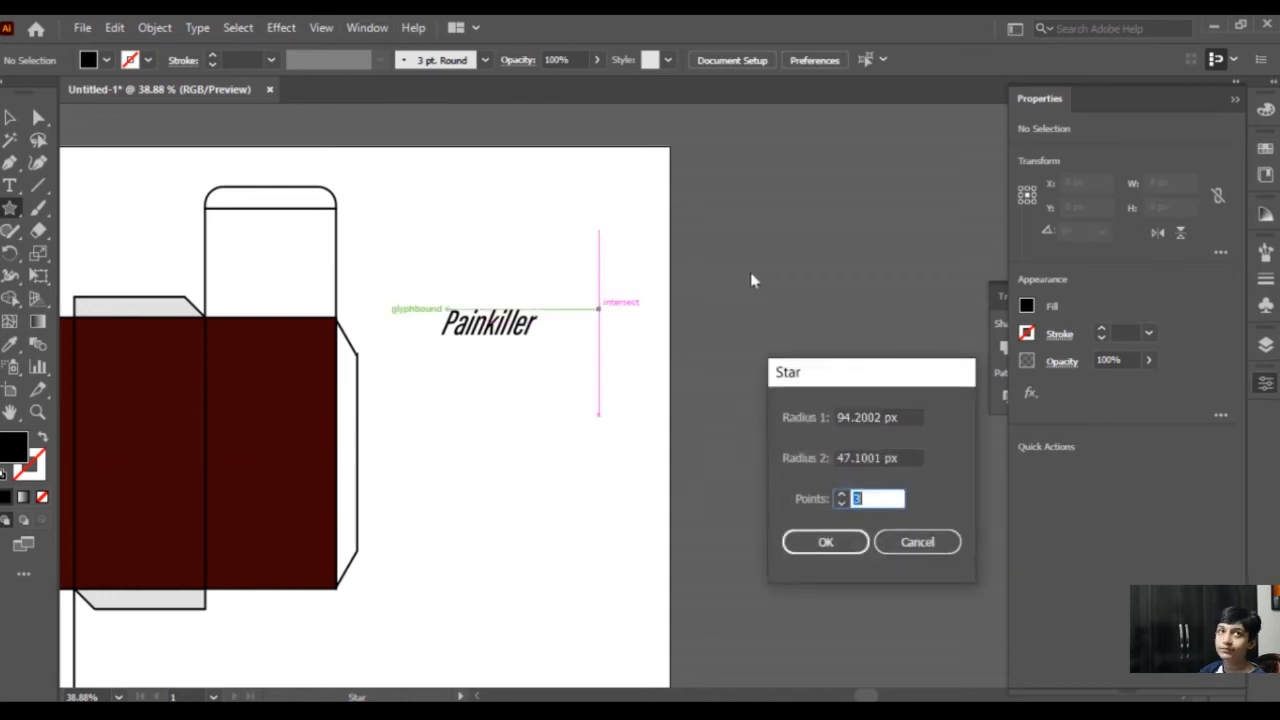
pyautogui.click(840, 496)
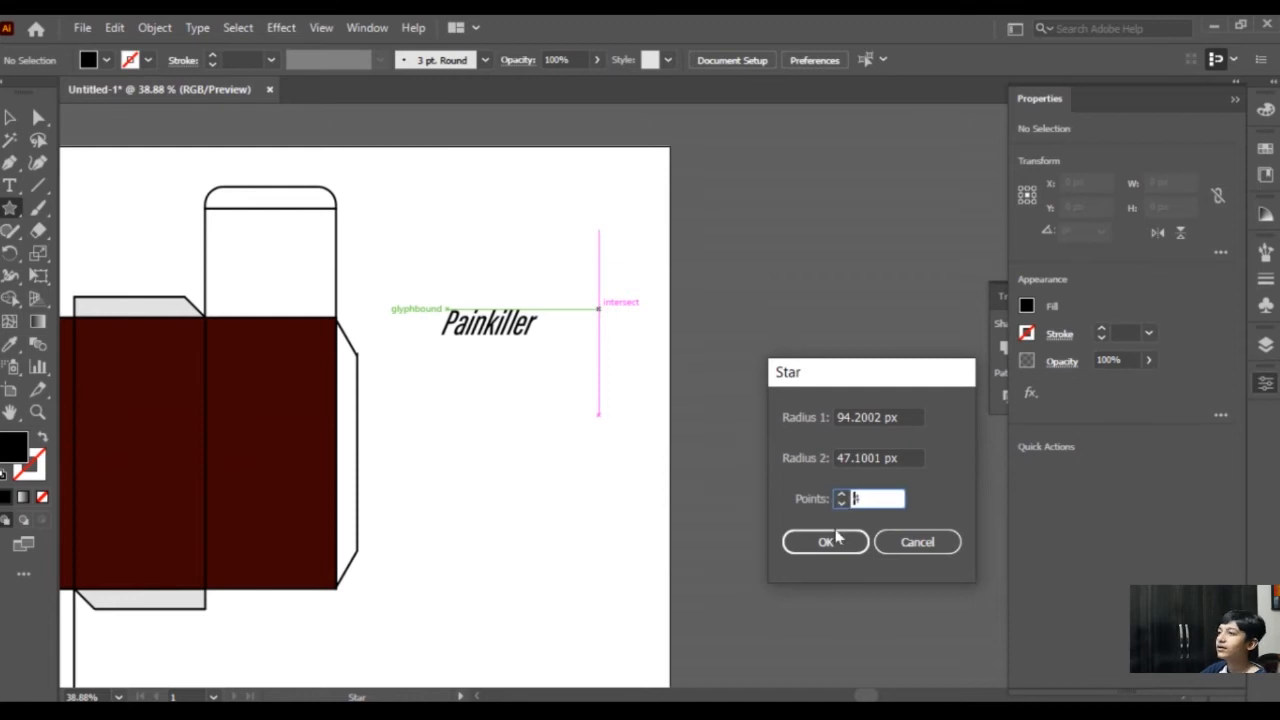
pyautogui.click(832, 541)
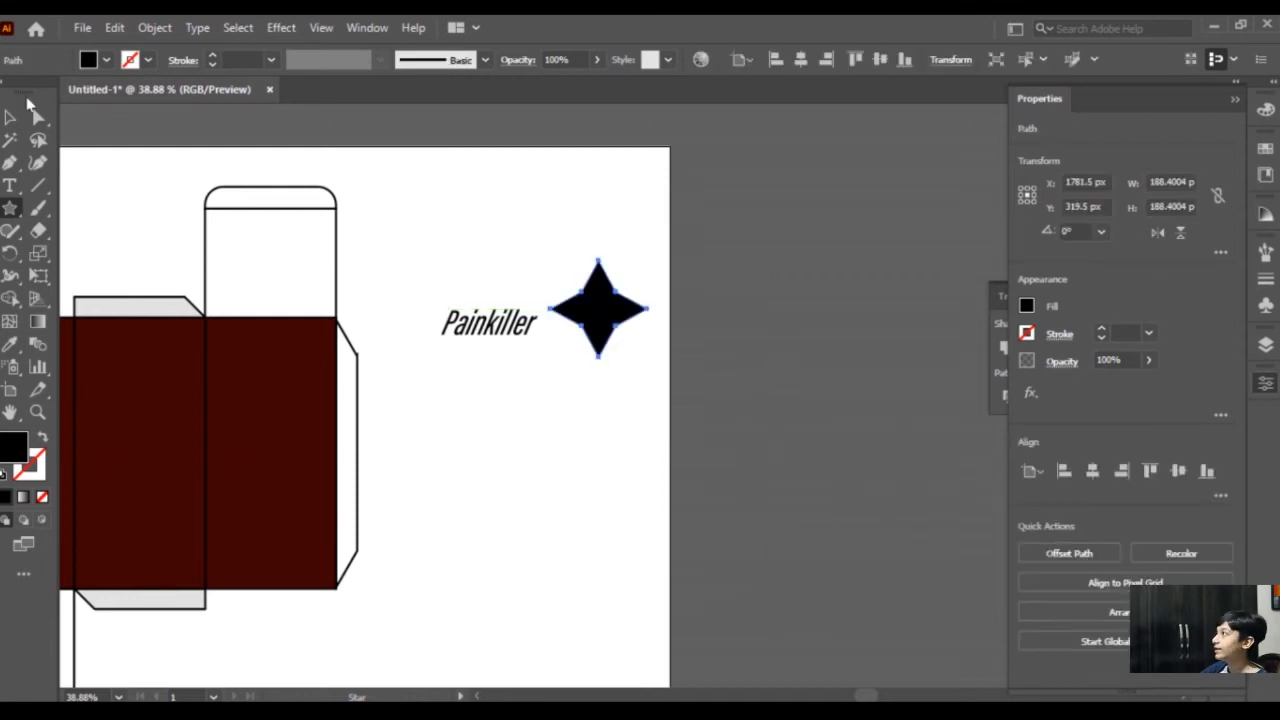
pyautogui.press('v')
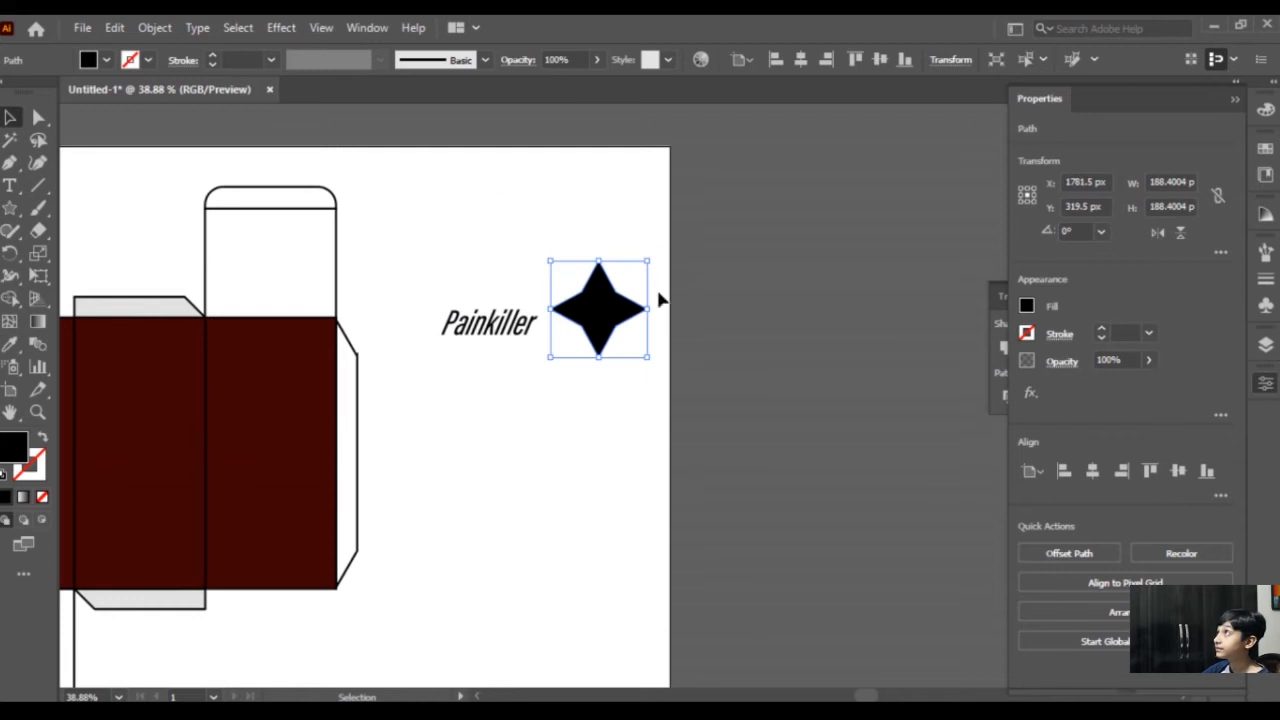
# Change the fill colour of the star from black to bright red and deselect it.
pyautogui.doubleClick(13, 445)
pyautogui.click(323, 289)
pyautogui.click(360, 249)
pyautogui.click(625, 248)
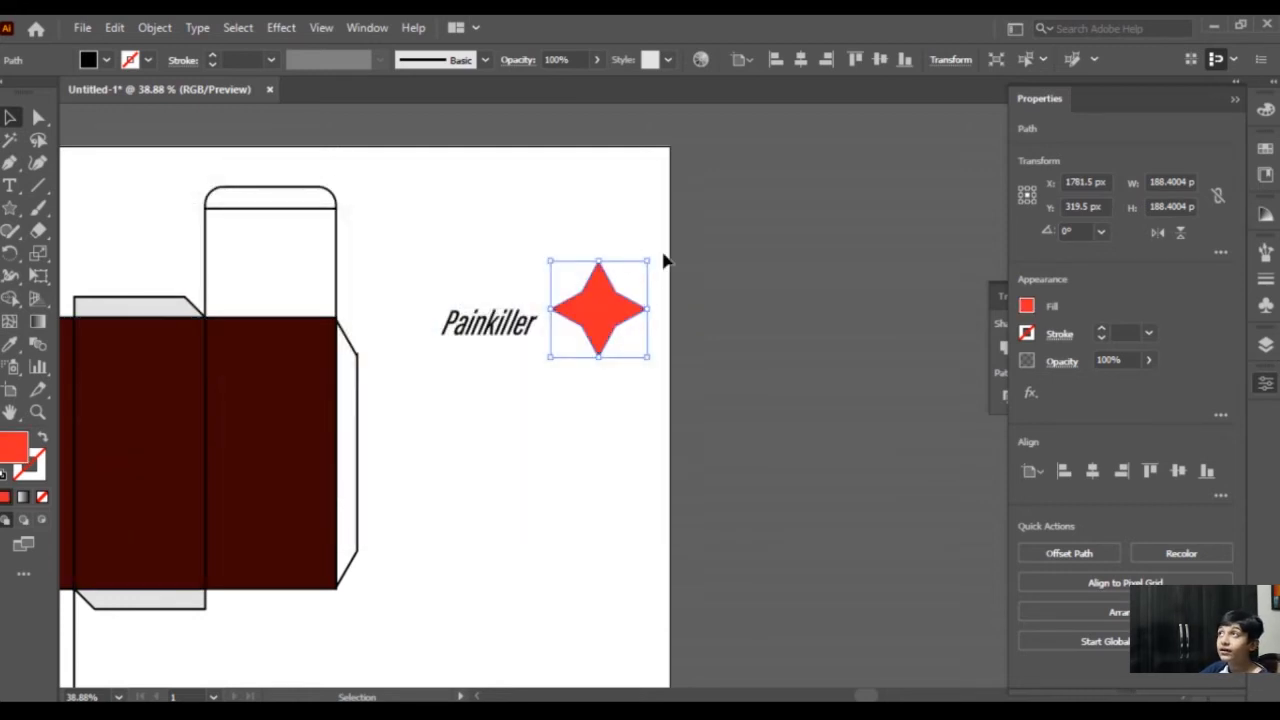
pyautogui.click(662, 264)
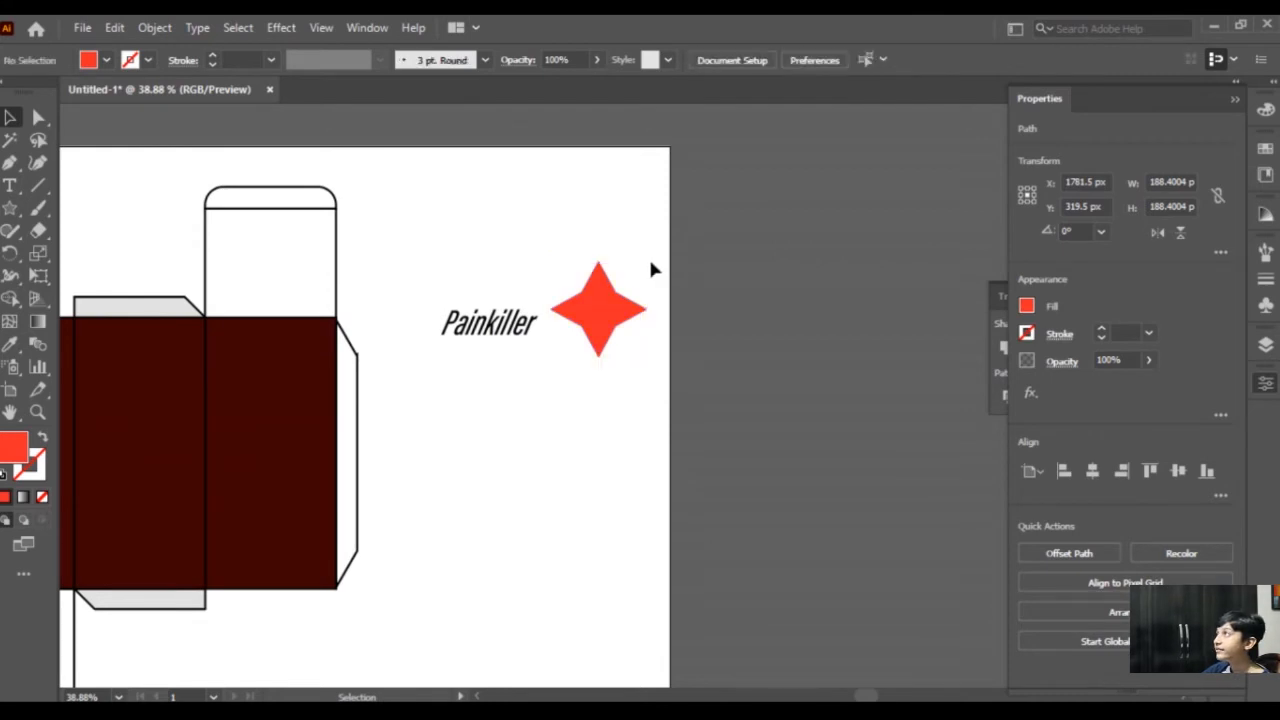
# Rotate the red star clockwise to a tilted angle and place it against the end of the Painkiller text.
pyautogui.click(624, 332)
pyautogui.moveTo(655, 252); pyautogui.dragTo(660, 283)
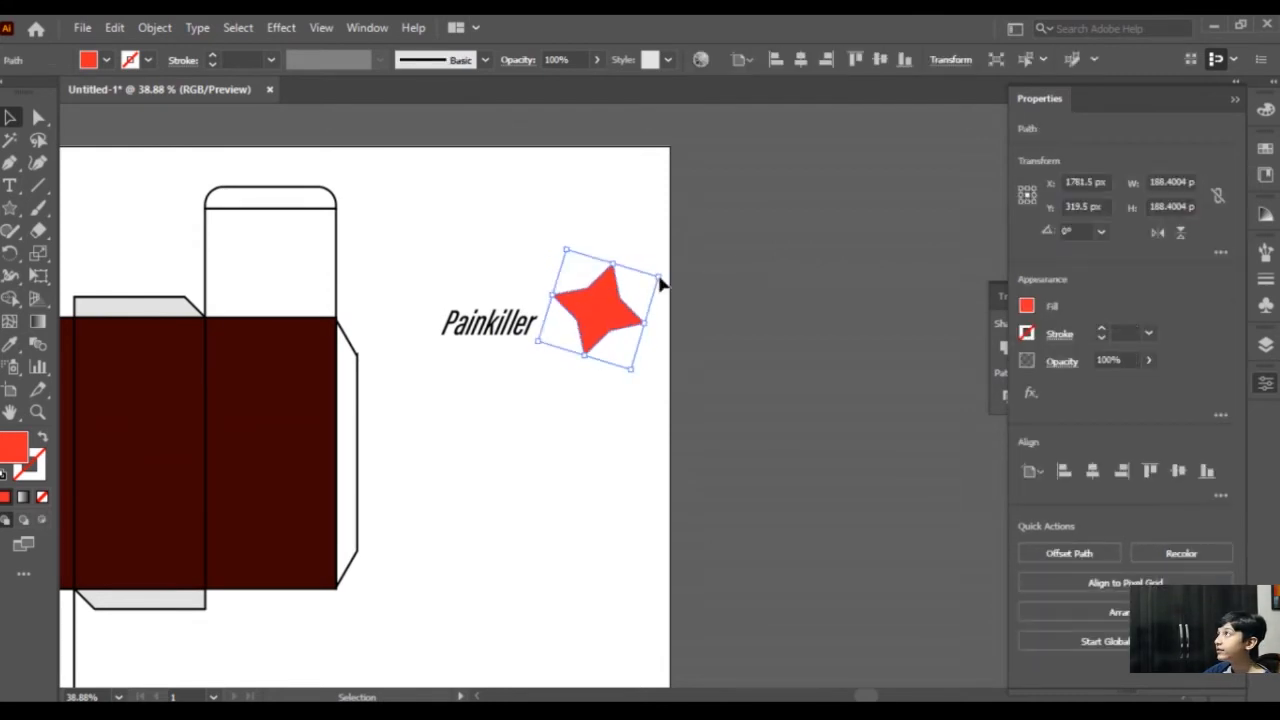
pyautogui.hotkey('ctrl', 'a')
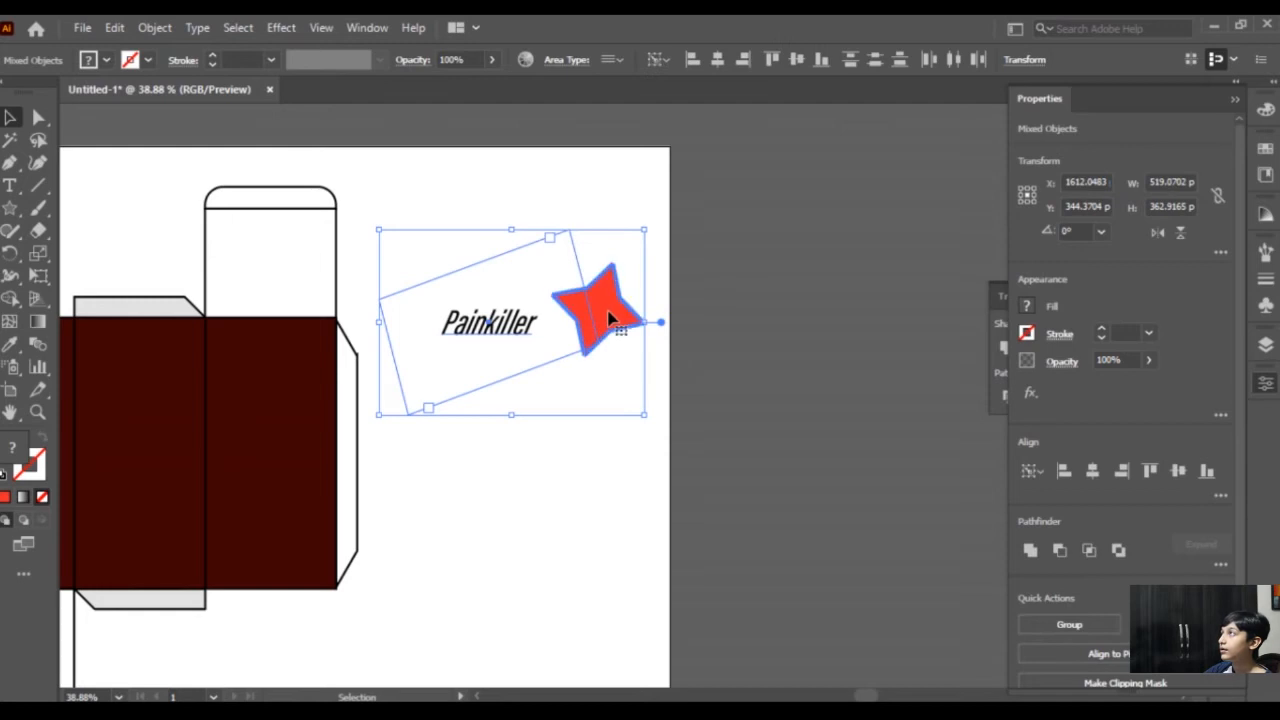
pyautogui.click(663, 303)
pyautogui.moveTo(622, 316); pyautogui.dragTo(585, 311)
pyautogui.moveTo(628, 268); pyautogui.dragTo(647, 313)
pyautogui.moveTo(570, 320)
pyautogui.mouseDown()
pyautogui.moveTo(585, 318)
pyautogui.moveTo(573, 333)
pyautogui.mouseUp()
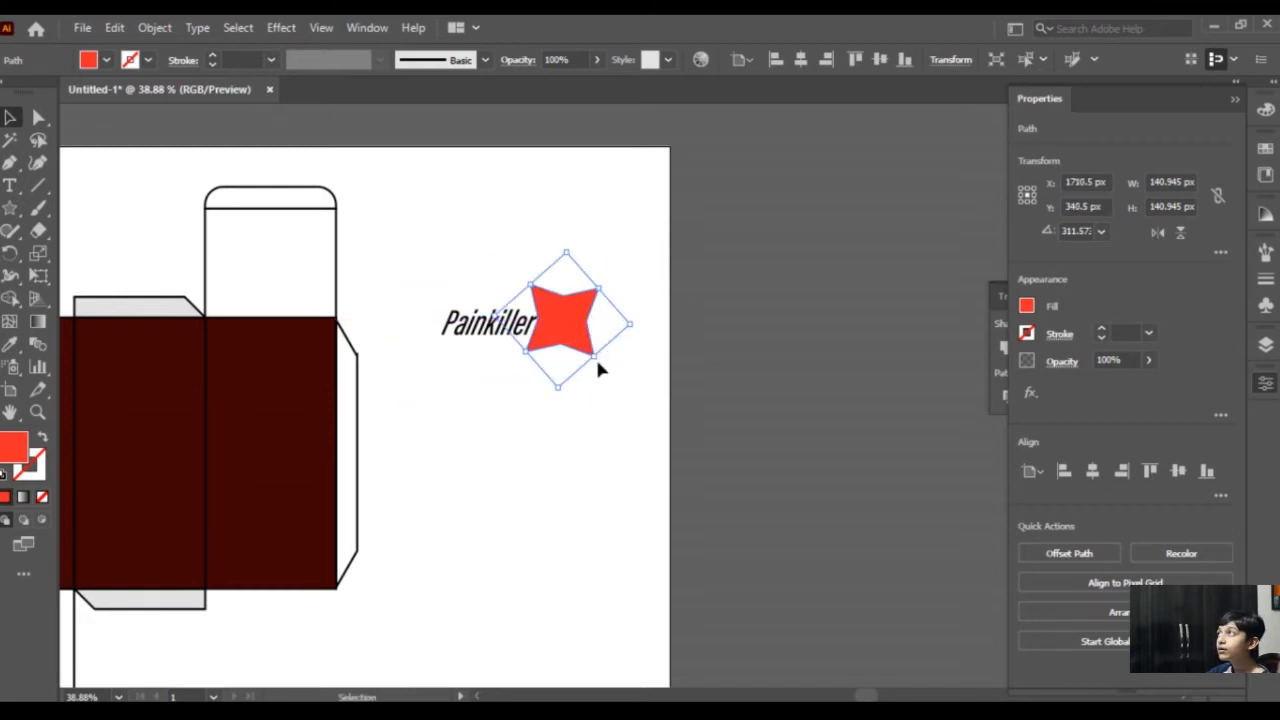
pyautogui.moveTo(642, 322); pyautogui.dragTo(579, 334)
pyautogui.click(680, 324)
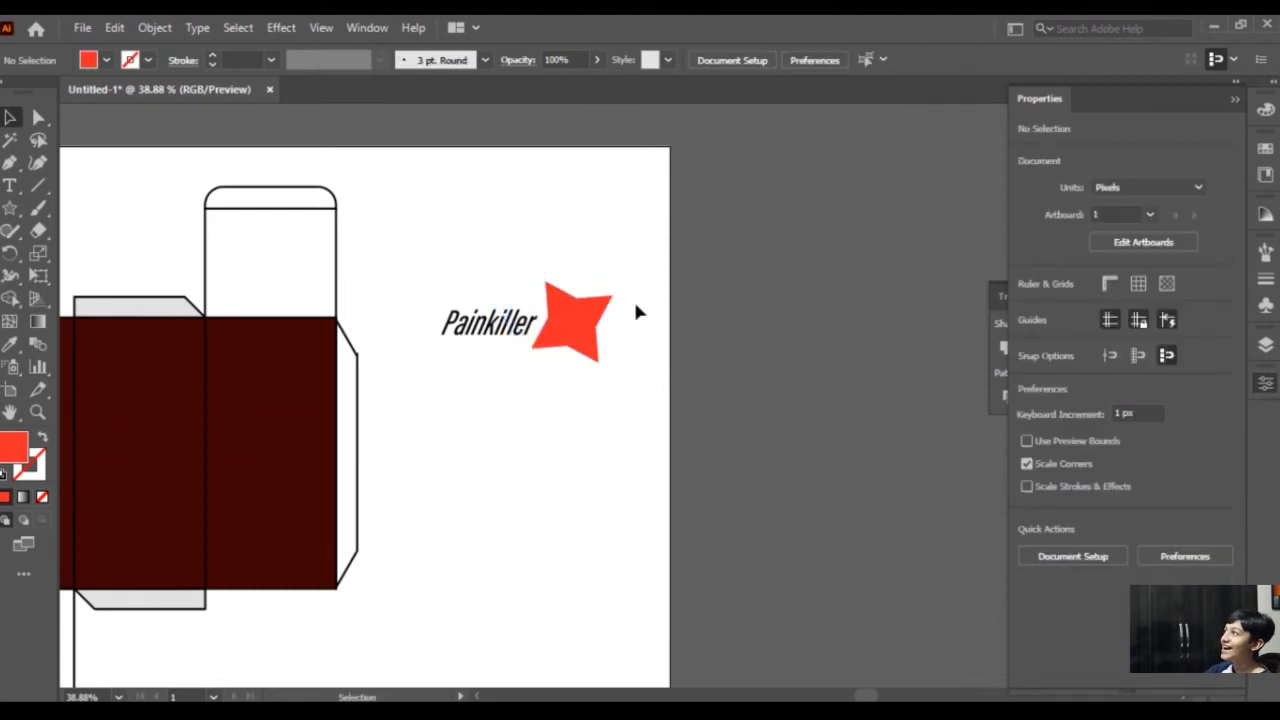
# Move the Painkiller text and the red star together slightly up and left, closer to the box template.
pyautogui.click(566, 328)
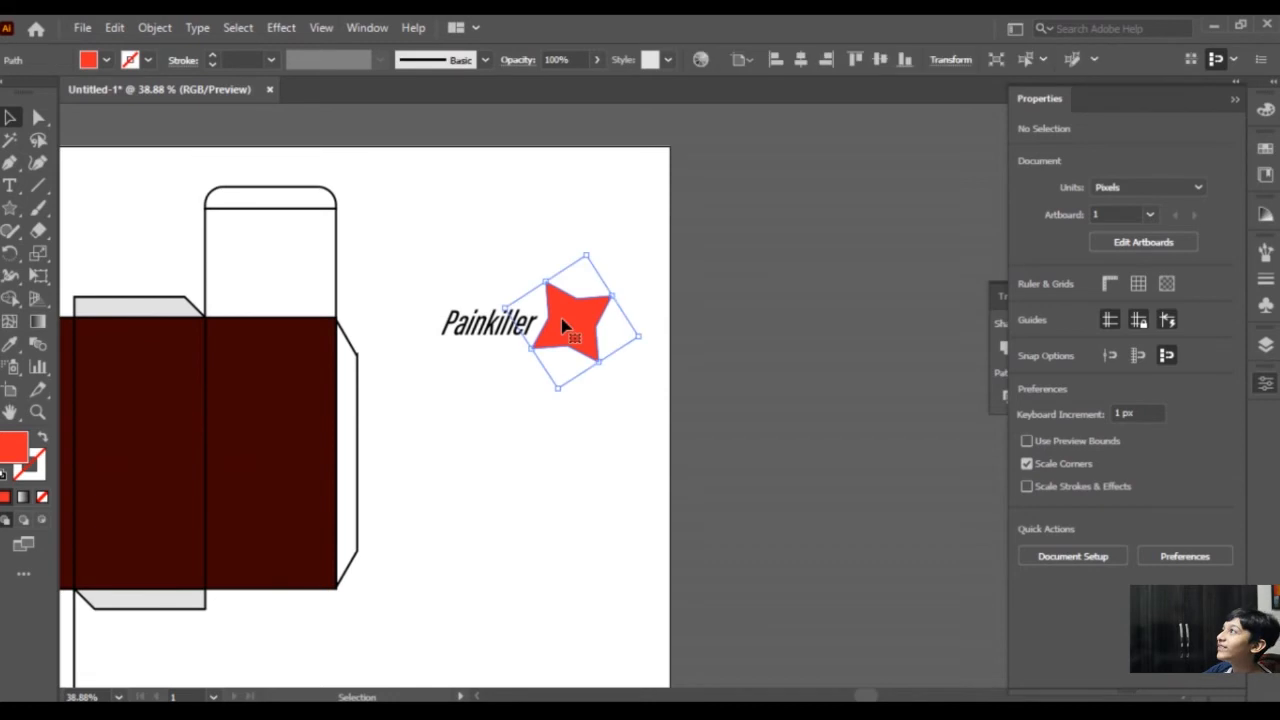
pyautogui.click(740, 316)
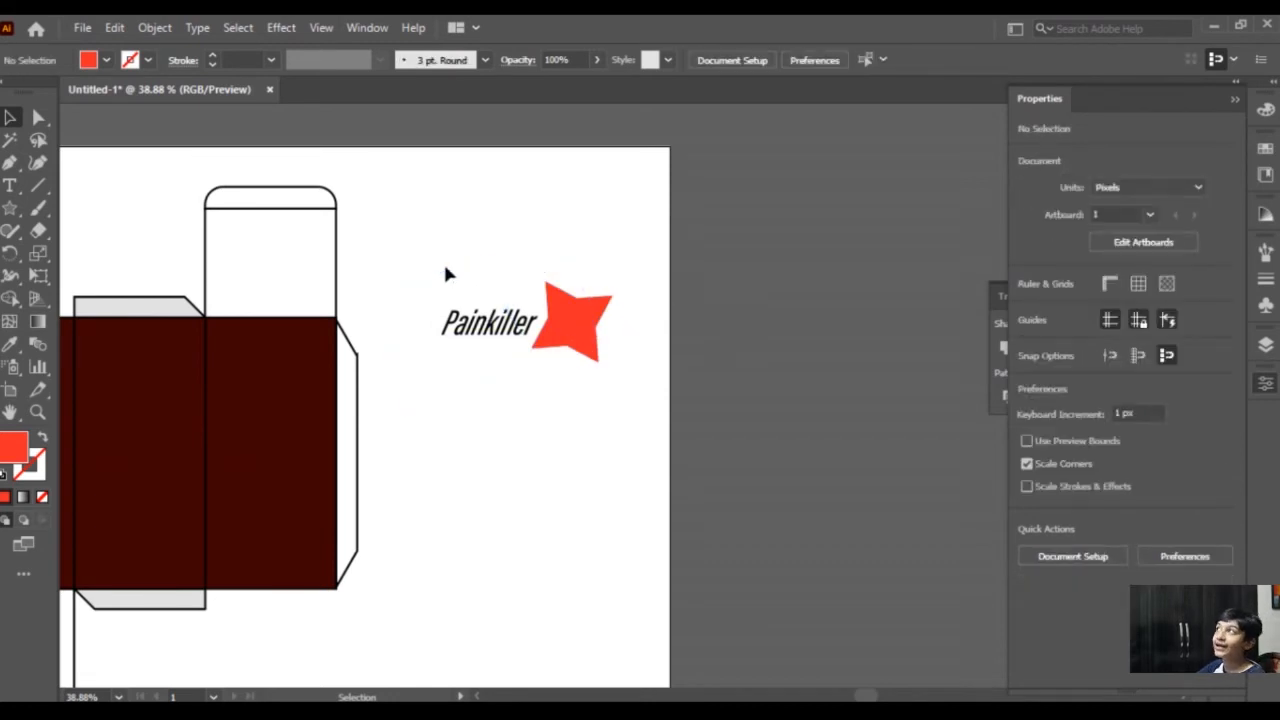
pyautogui.moveTo(493, 282); pyautogui.dragTo(602, 452)
pyautogui.moveTo(552, 316); pyautogui.dragTo(529, 303)
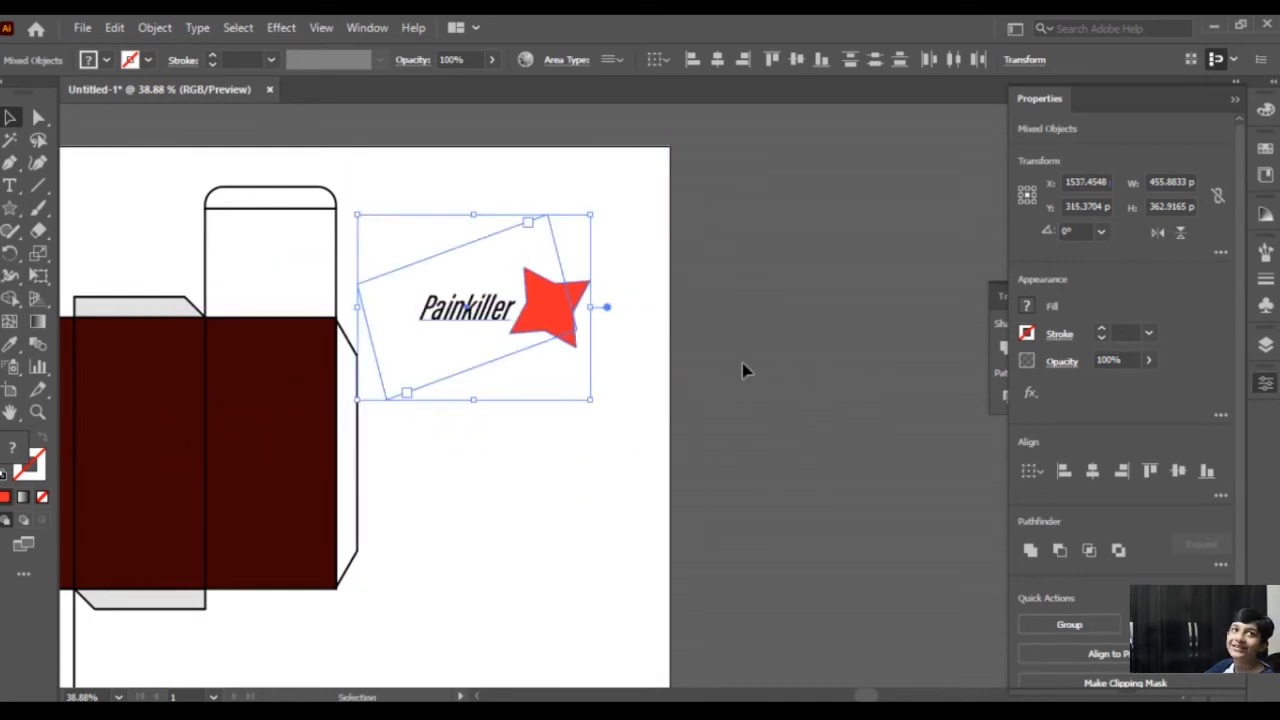
pyautogui.click(743, 369)
# Delete the red star at the end of the Painkiller text.
pyautogui.click(548, 292)
pyautogui.moveTo(612, 322); pyautogui.dragTo(560, 294)
pyautogui.press('Delete')
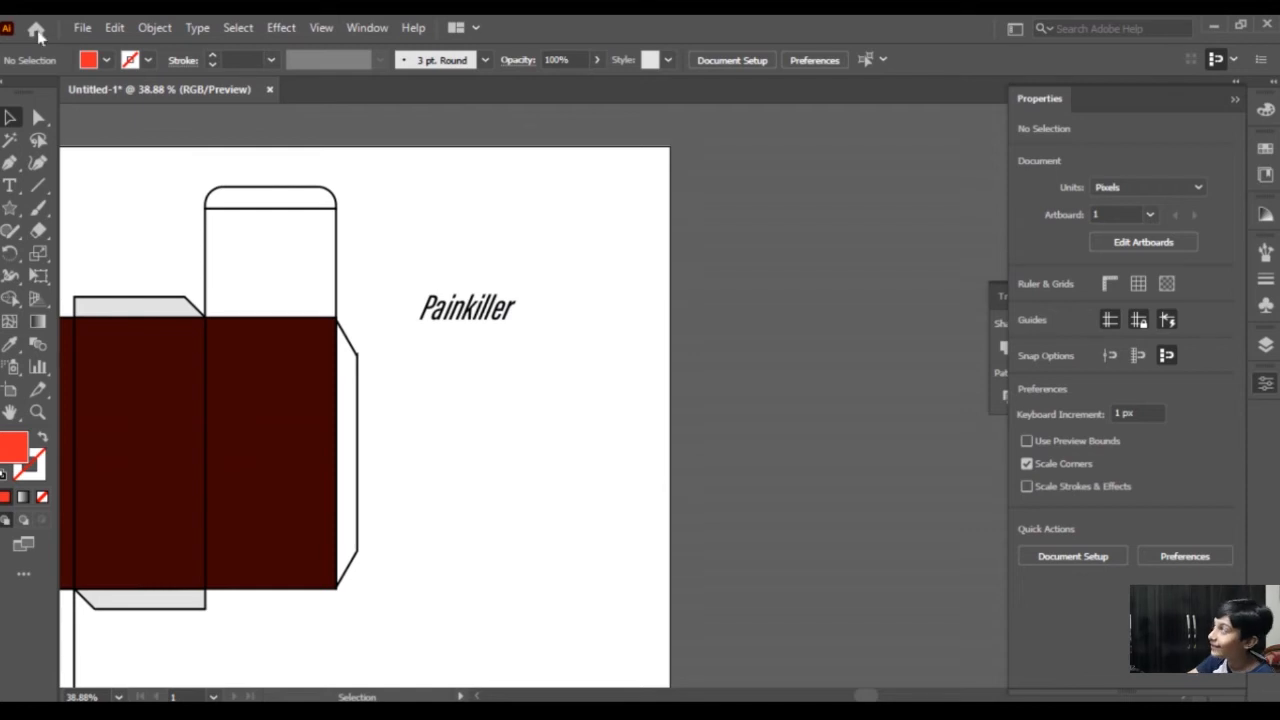
pyautogui.rightClick(9, 212)
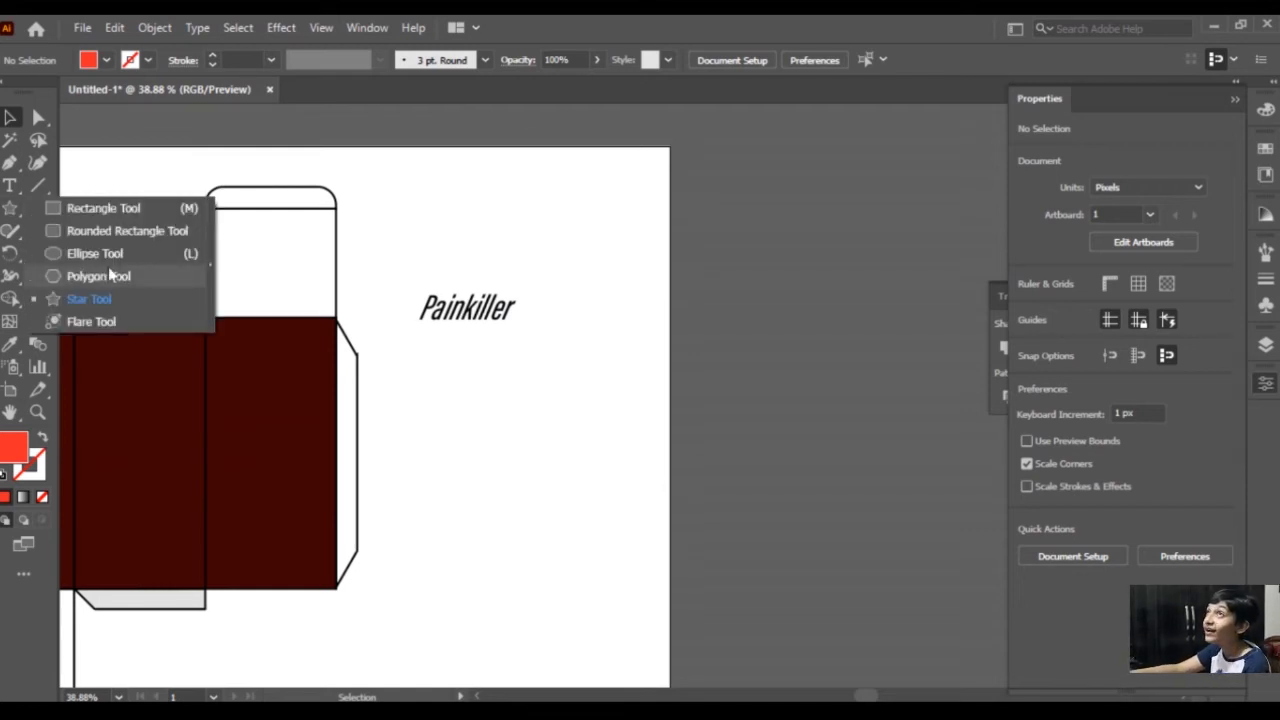
pyautogui.click(118, 299)
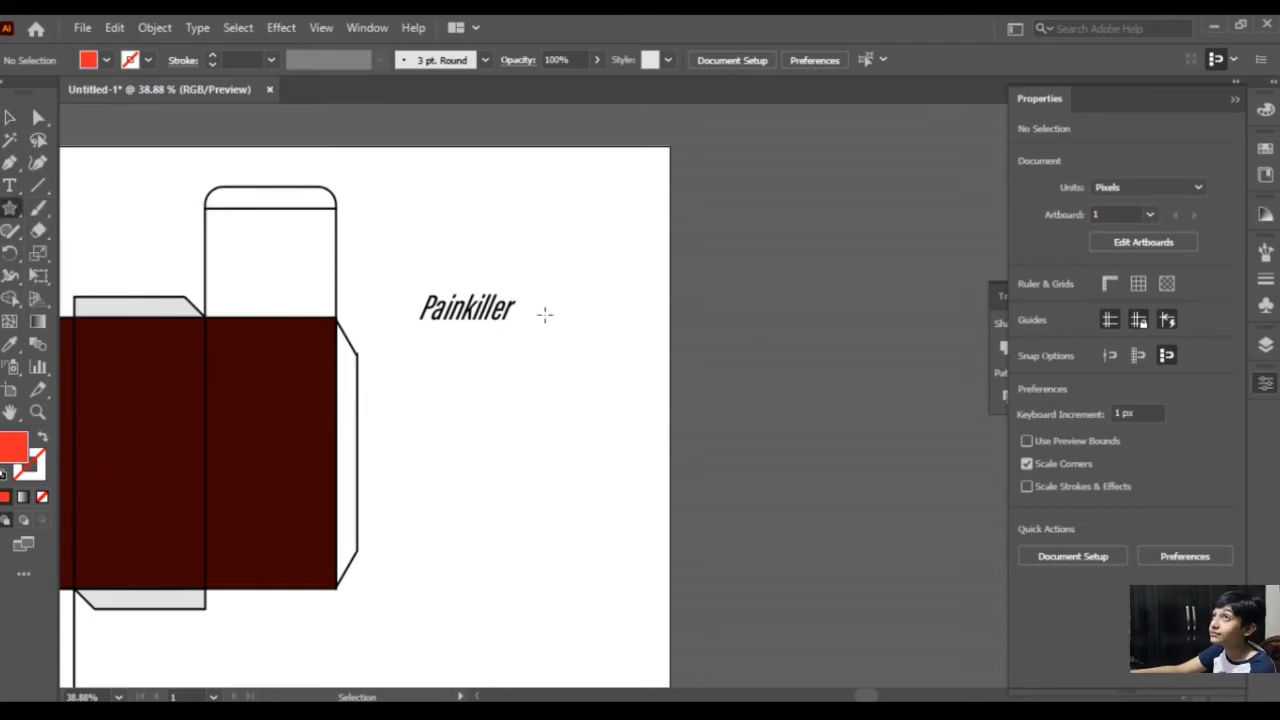
pyautogui.click(544, 314)
pyautogui.click(915, 541)
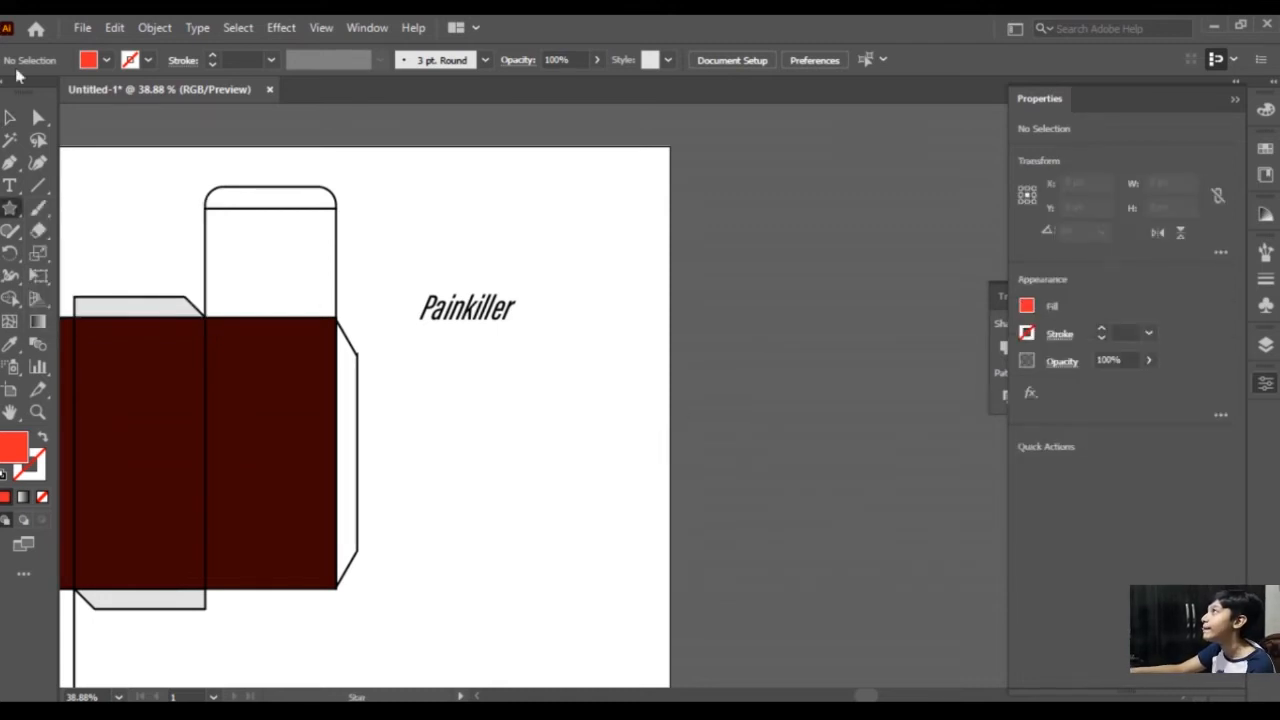
# Draw a red arrowhead shape about 75 px wide by 99 px high with the Pen tool and place it over the end of Painkiller.
pyautogui.click(10, 162)
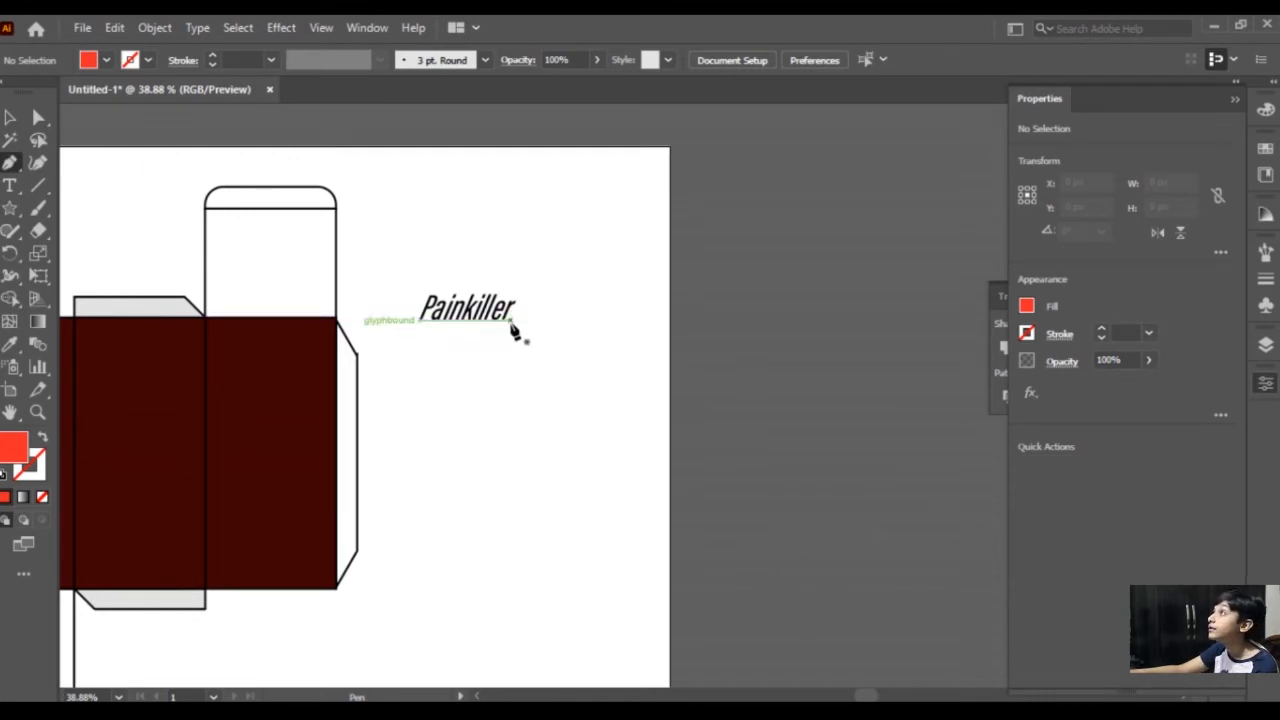
pyautogui.click(511, 322)
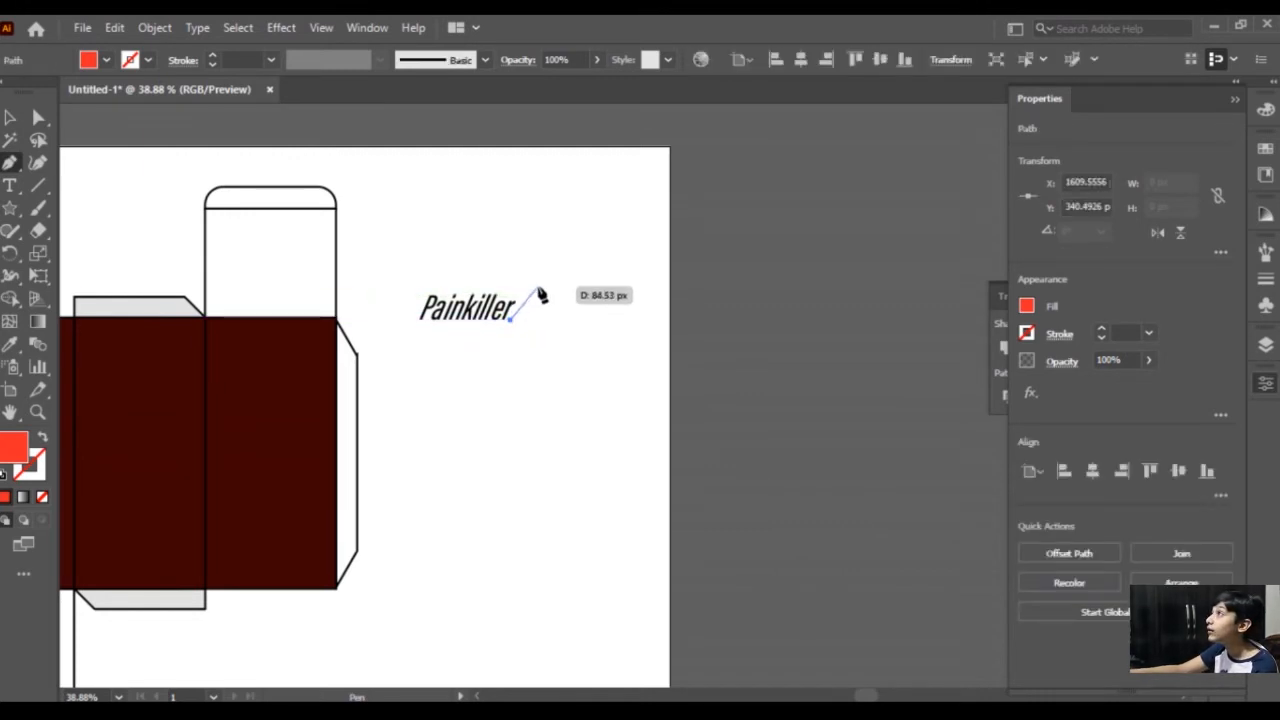
pyautogui.click(538, 290)
pyautogui.click(511, 272)
pyautogui.moveTo(511, 275); pyautogui.dragTo(553, 291)
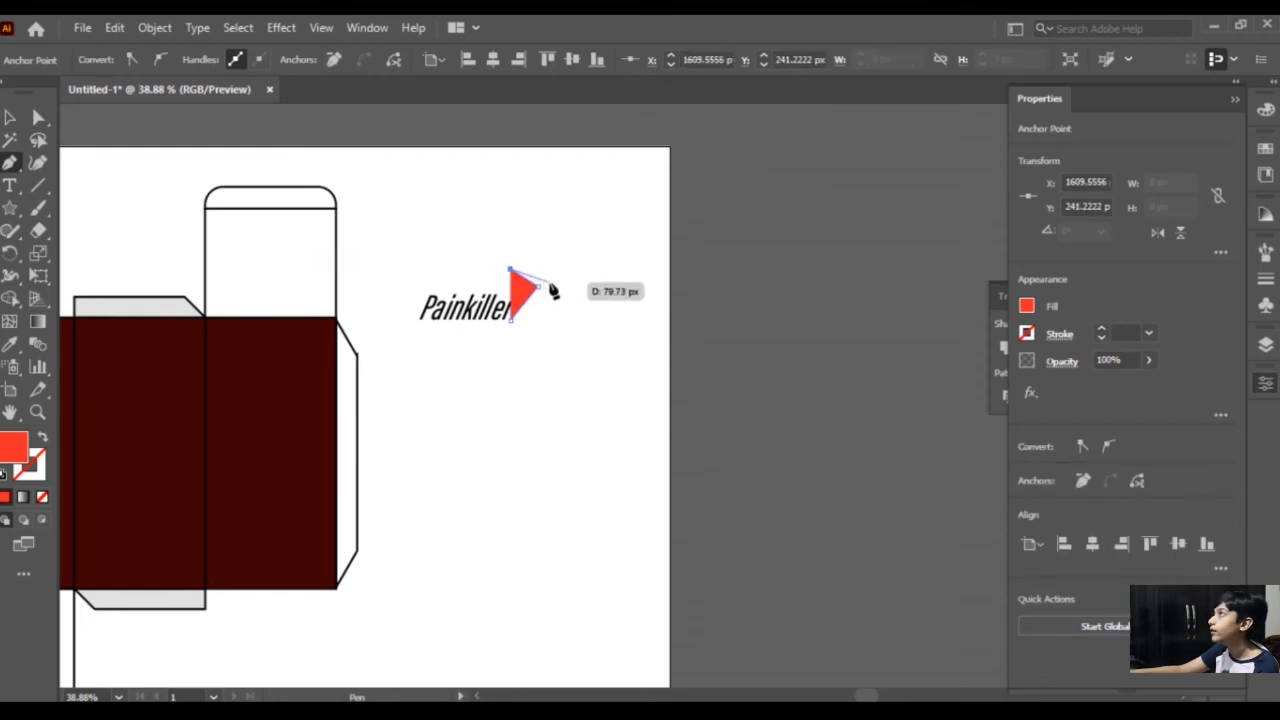
pyautogui.click(546, 283)
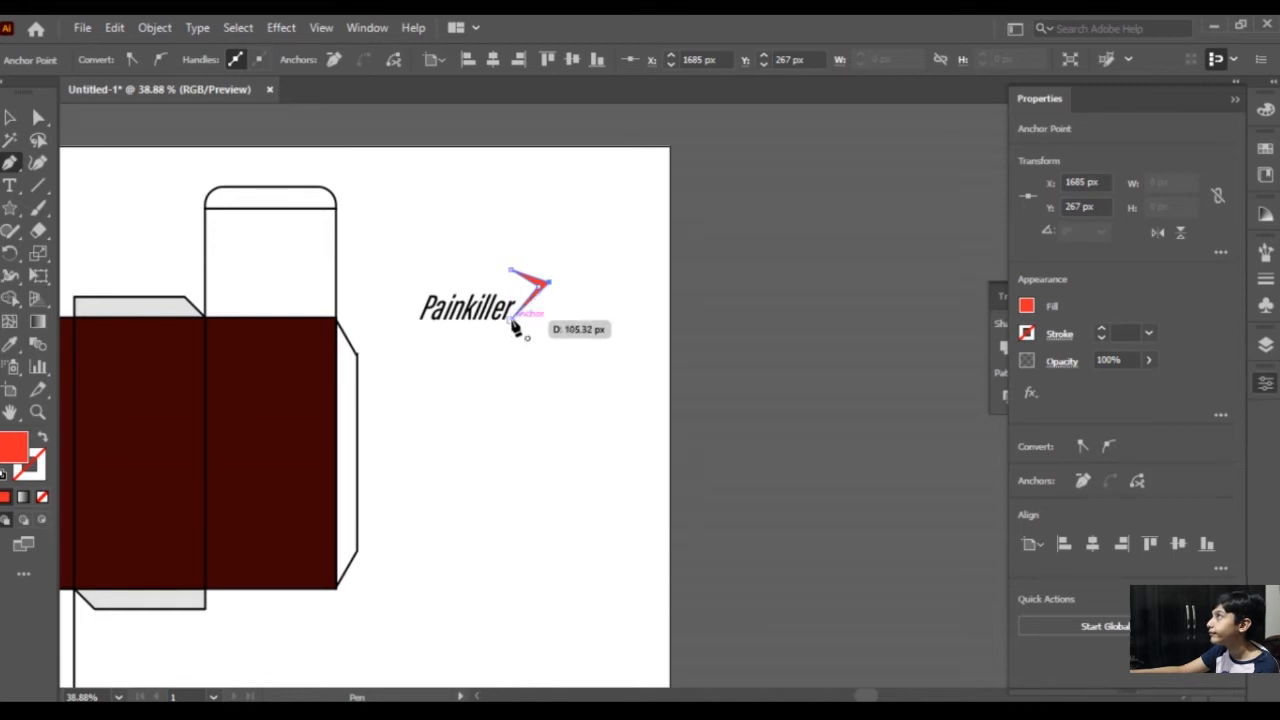
pyautogui.click(515, 328)
pyautogui.press('v')
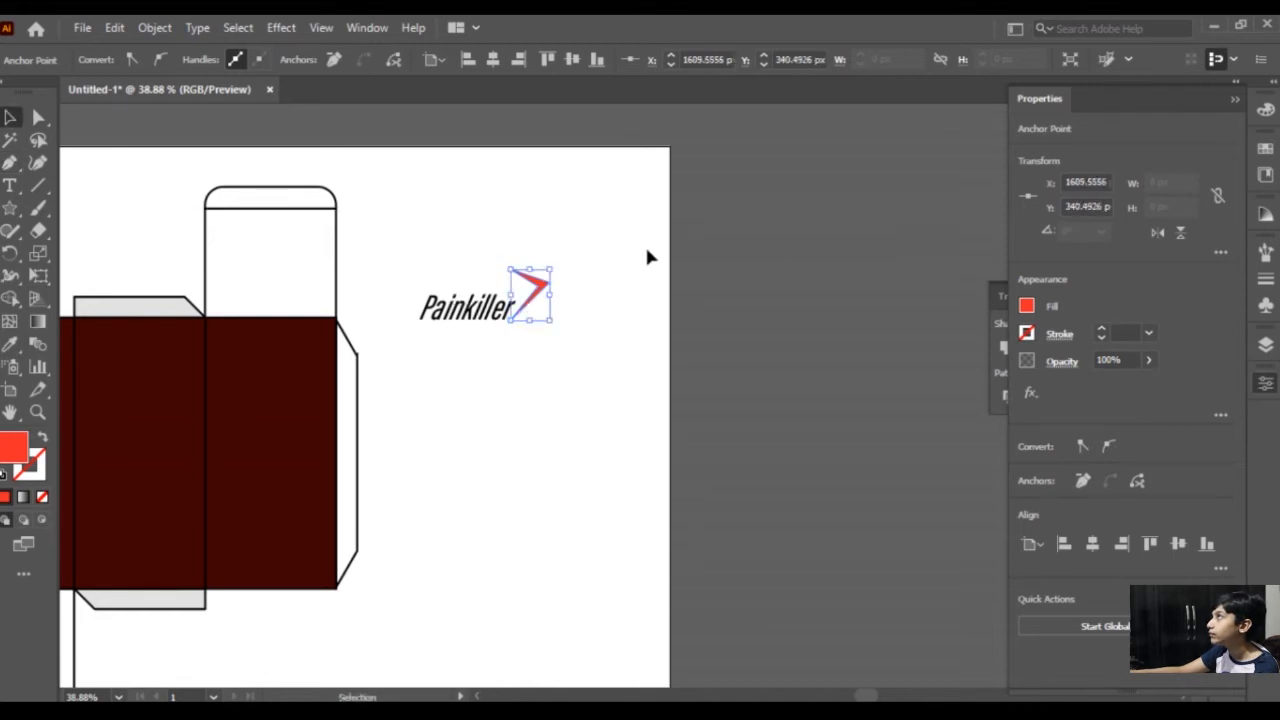
pyautogui.moveTo(537, 280)
pyautogui.mouseDown()
pyautogui.moveTo(528, 314)
pyautogui.moveTo(533, 301)
pyautogui.mouseUp()
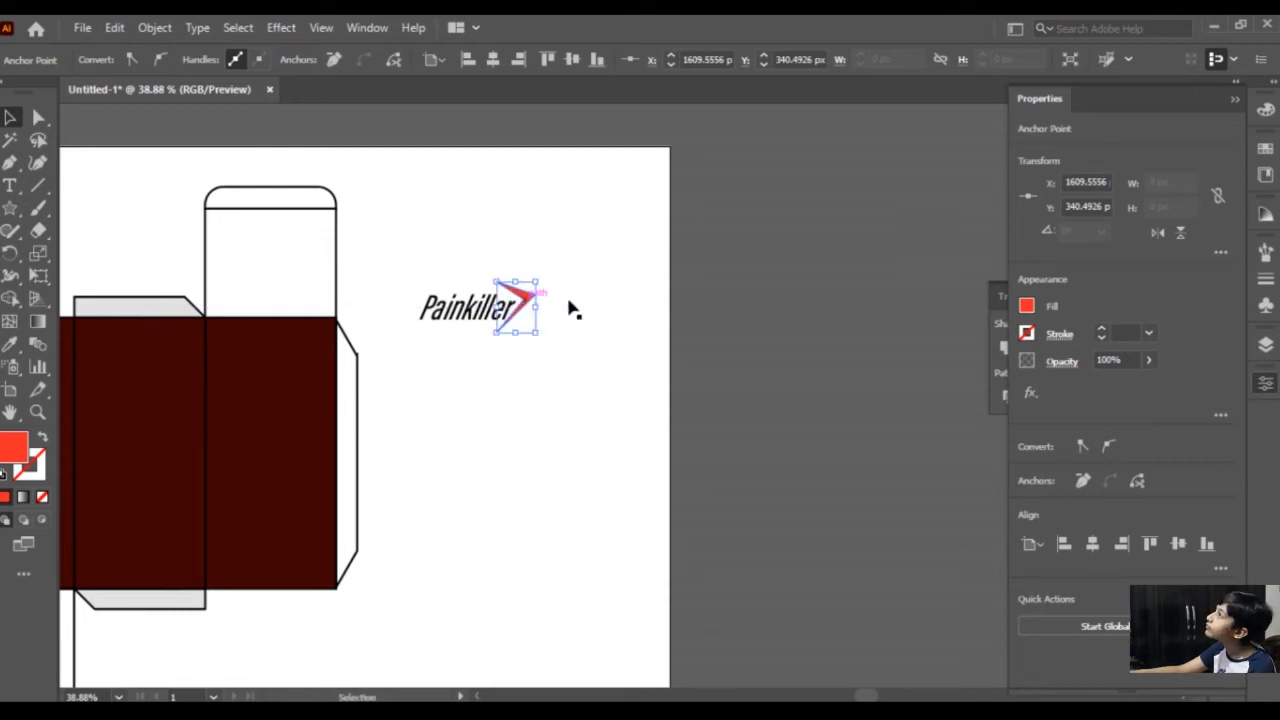
pyautogui.click(595, 302)
# Move the Painkiller text and the red arrowhead together onto the upper part of the rightmost dark red panel.
pyautogui.moveTo(571, 226); pyautogui.dragTo(384, 400)
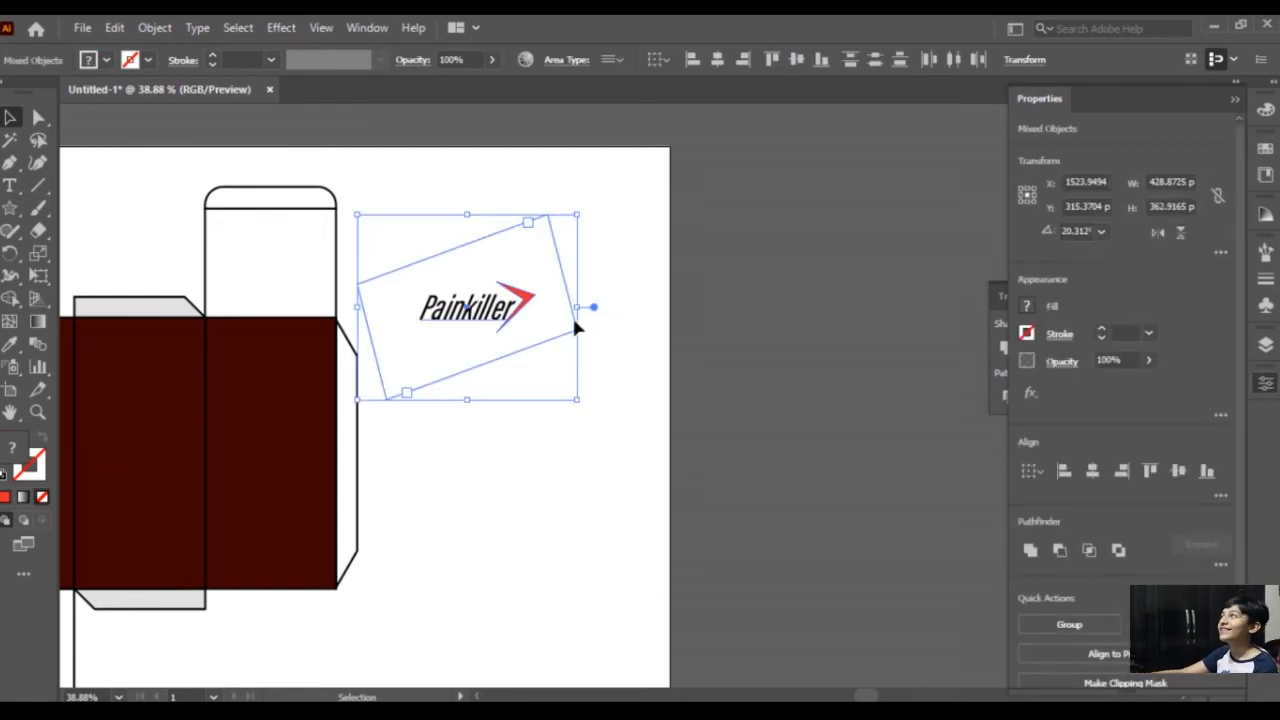
pyautogui.moveTo(518, 318); pyautogui.dragTo(300, 373)
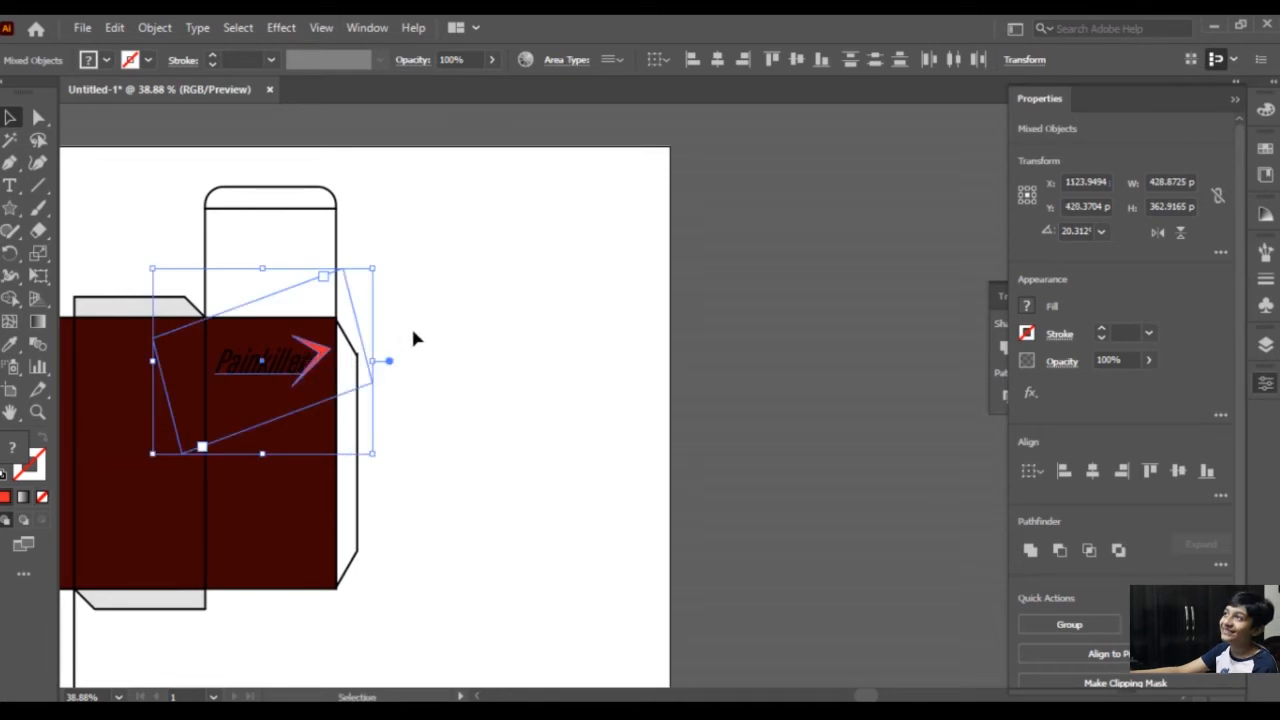
pyautogui.click(414, 337)
# Change the fill colour of the Painkiller text on the dark red panel to white.
pyautogui.click(263, 362)
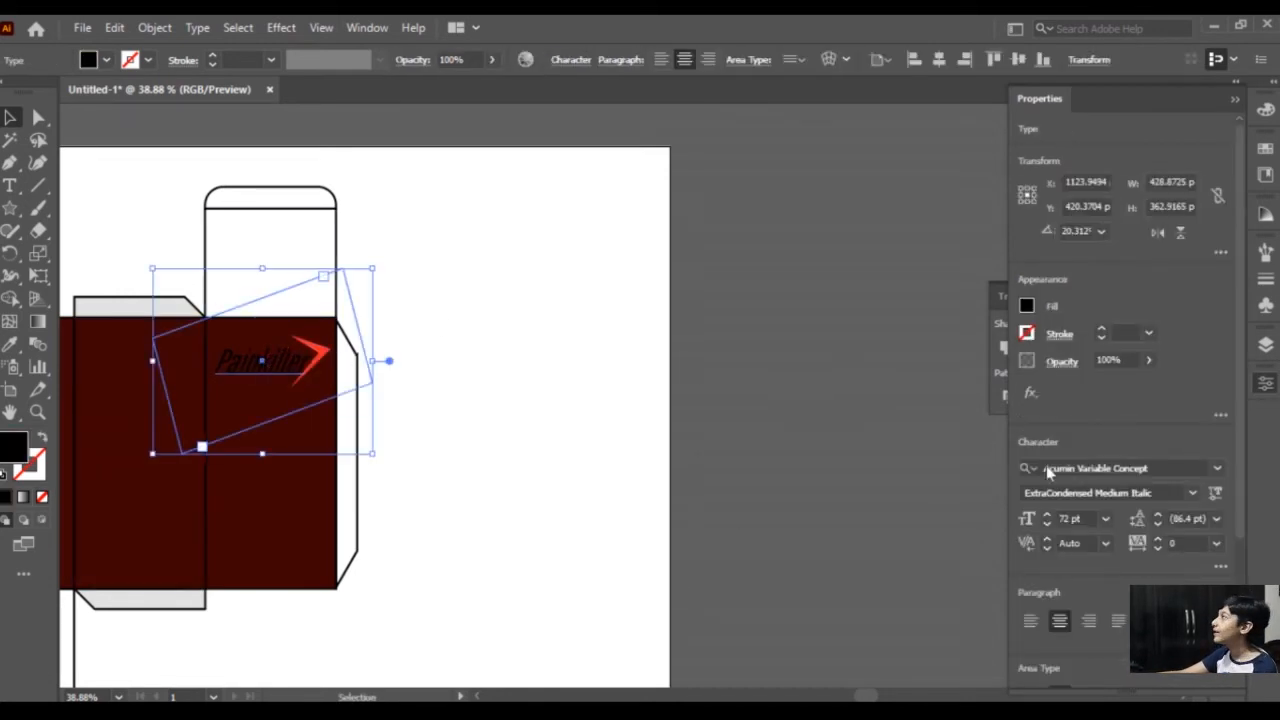
pyautogui.click(1024, 308)
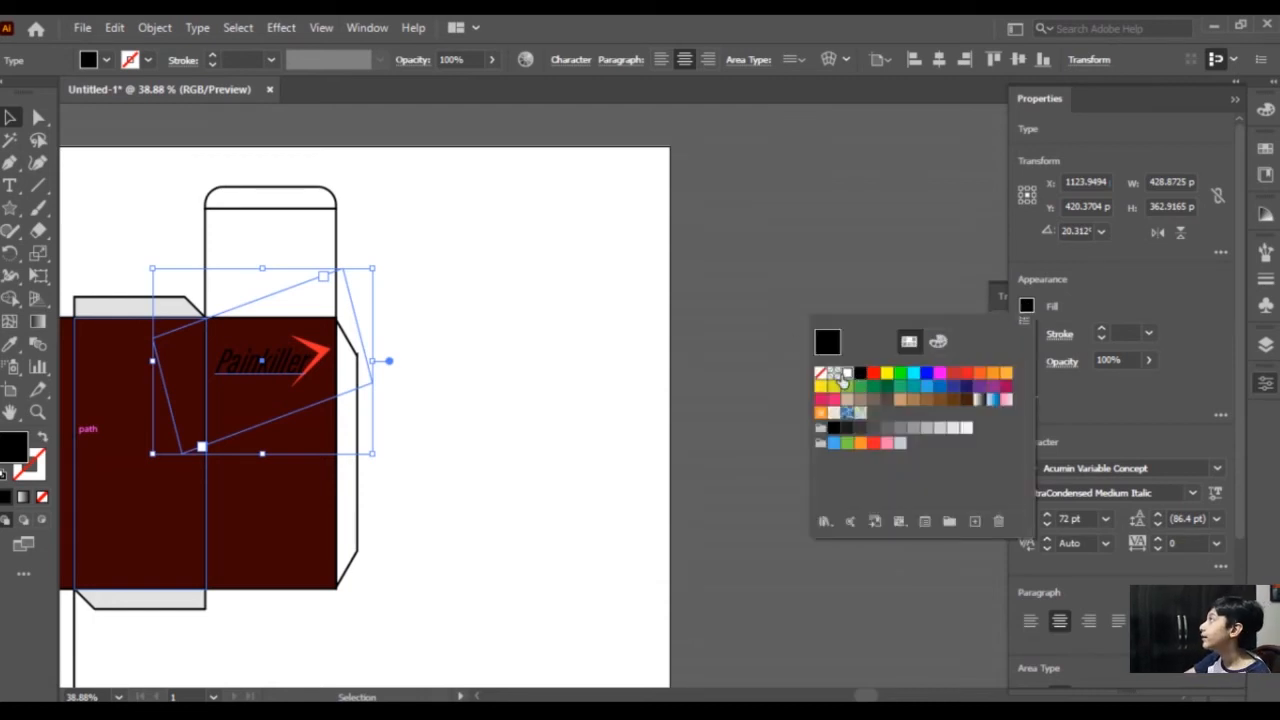
pyautogui.click(845, 374)
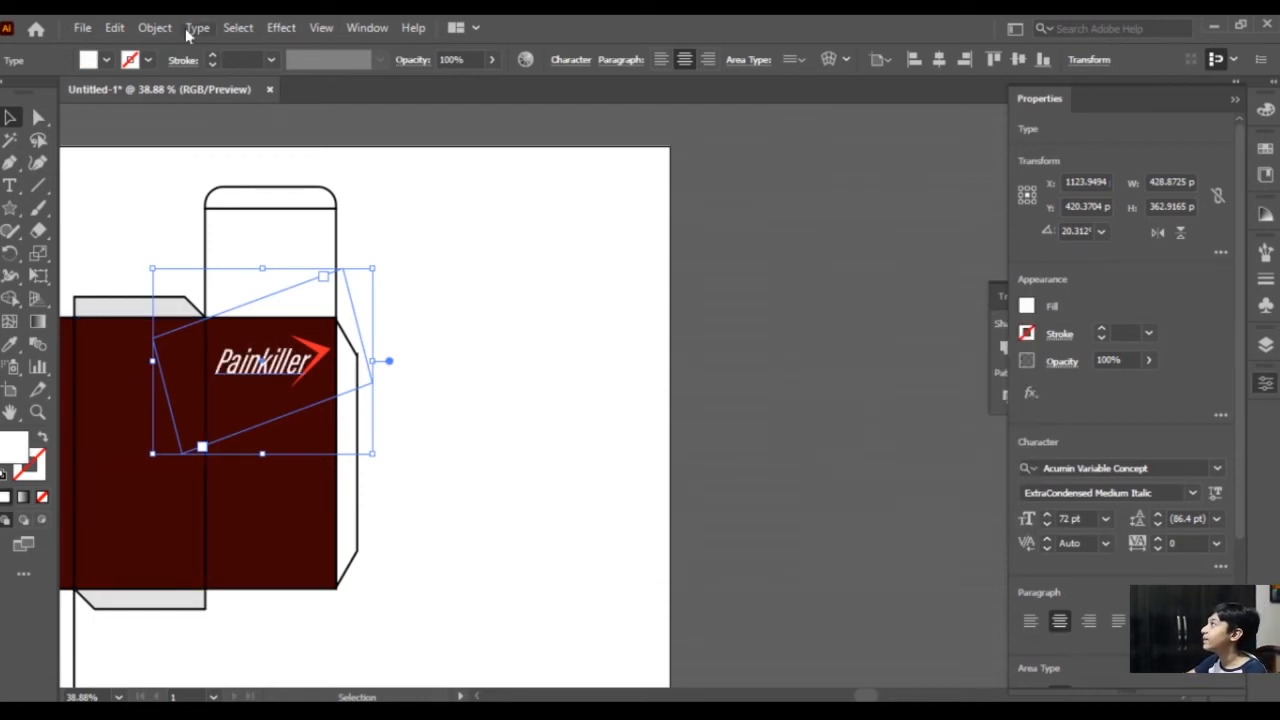
# Apply an Inner Glow to the Painkiller text with Multiply mode, 75% opacity, 12 px blur and the Edge option.
pyautogui.click(279, 25)
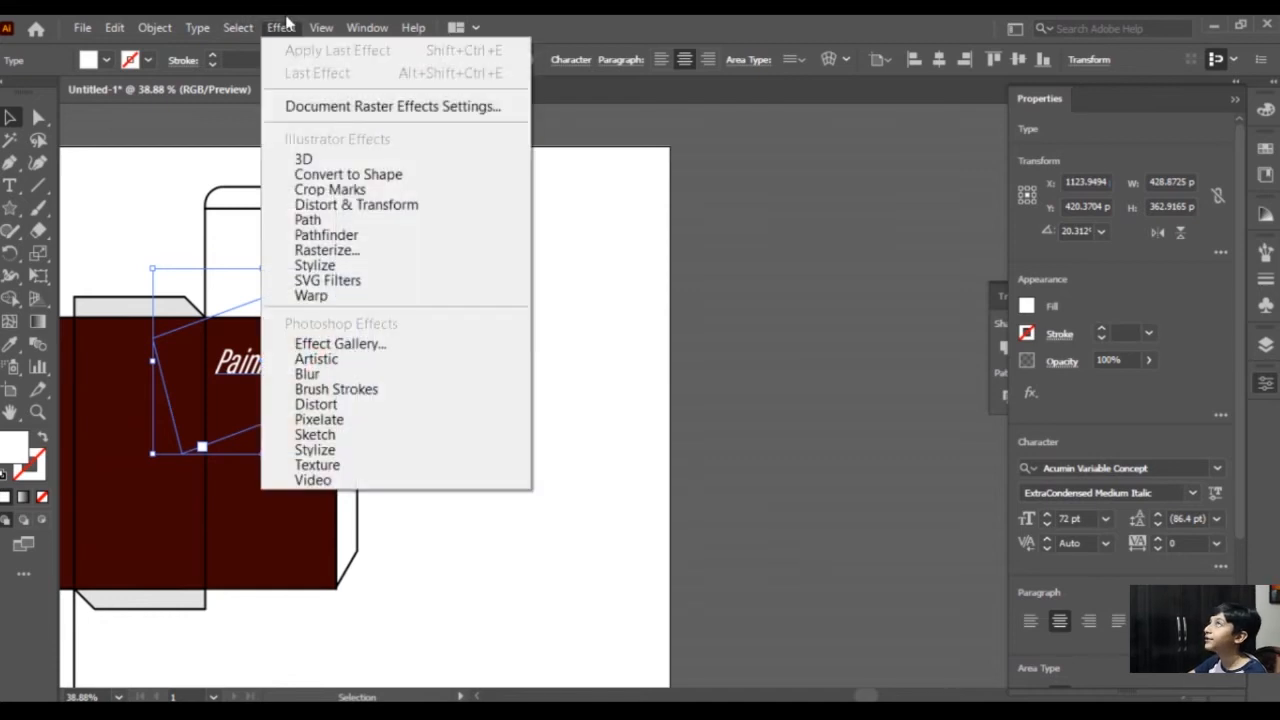
pyautogui.moveTo(397, 266)
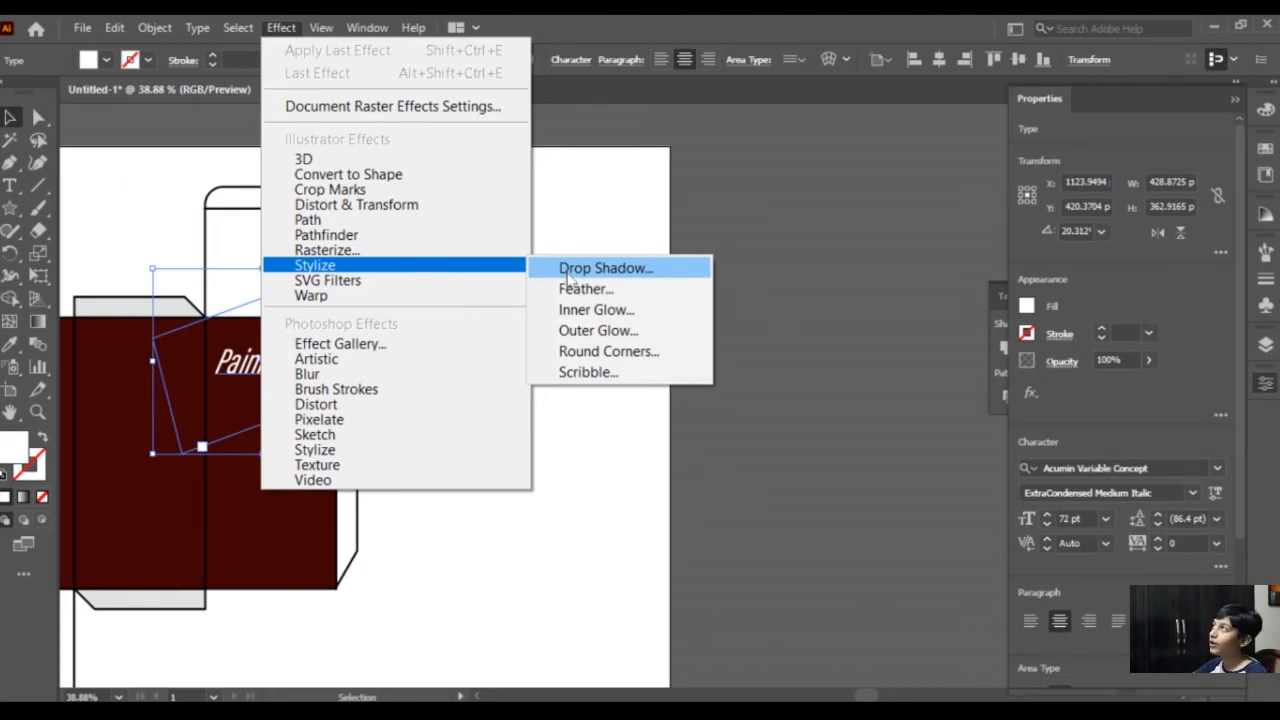
pyautogui.click(666, 299)
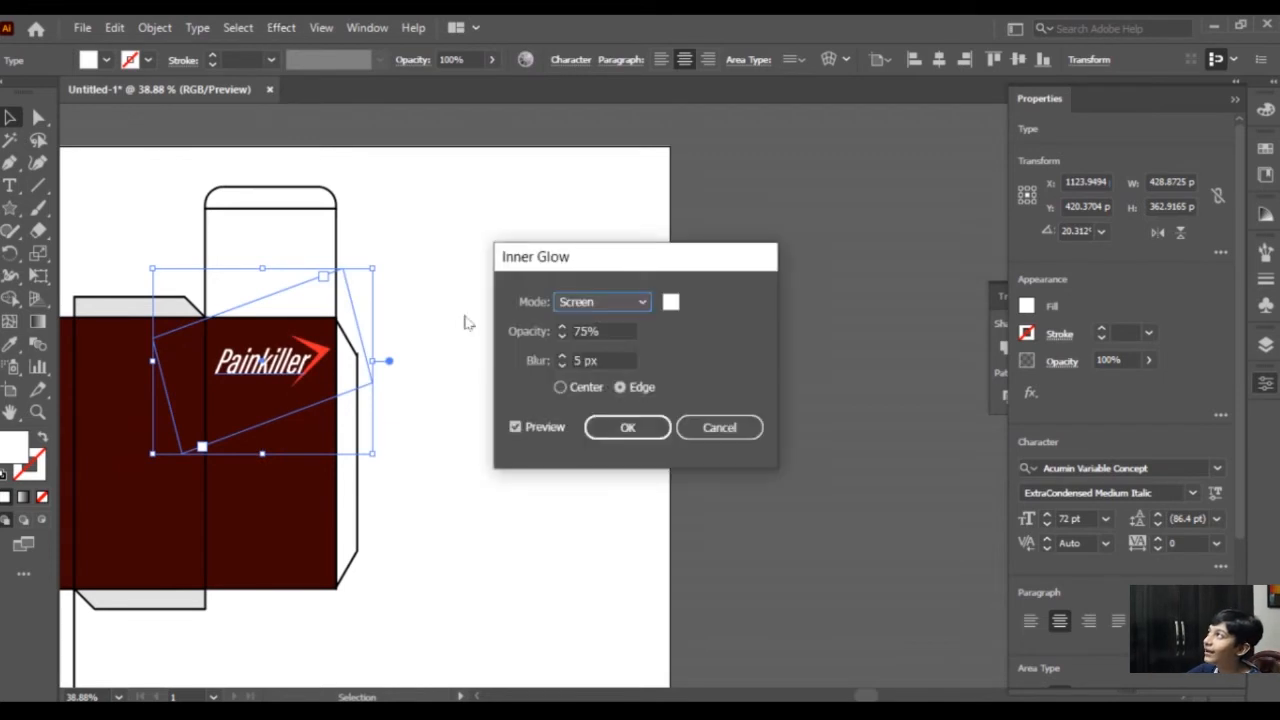
pyautogui.click(568, 361)
pyautogui.click(565, 357)
pyautogui.click(561, 388)
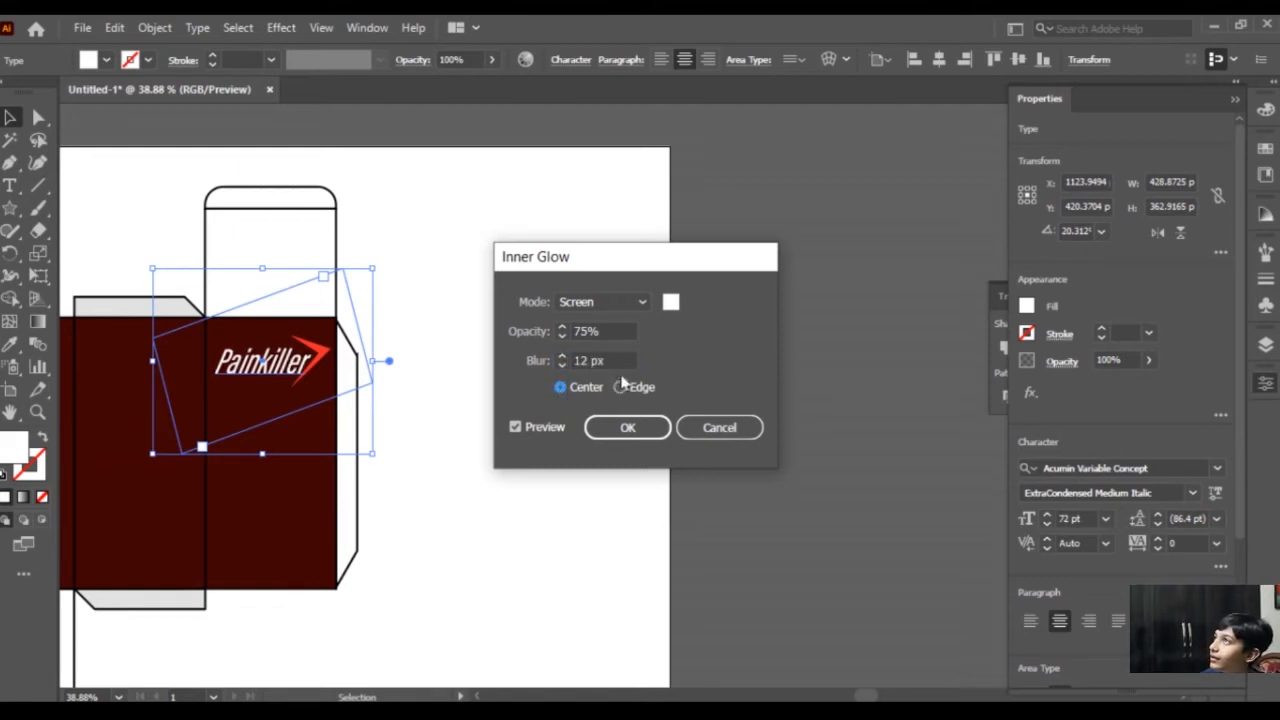
pyautogui.click(613, 306)
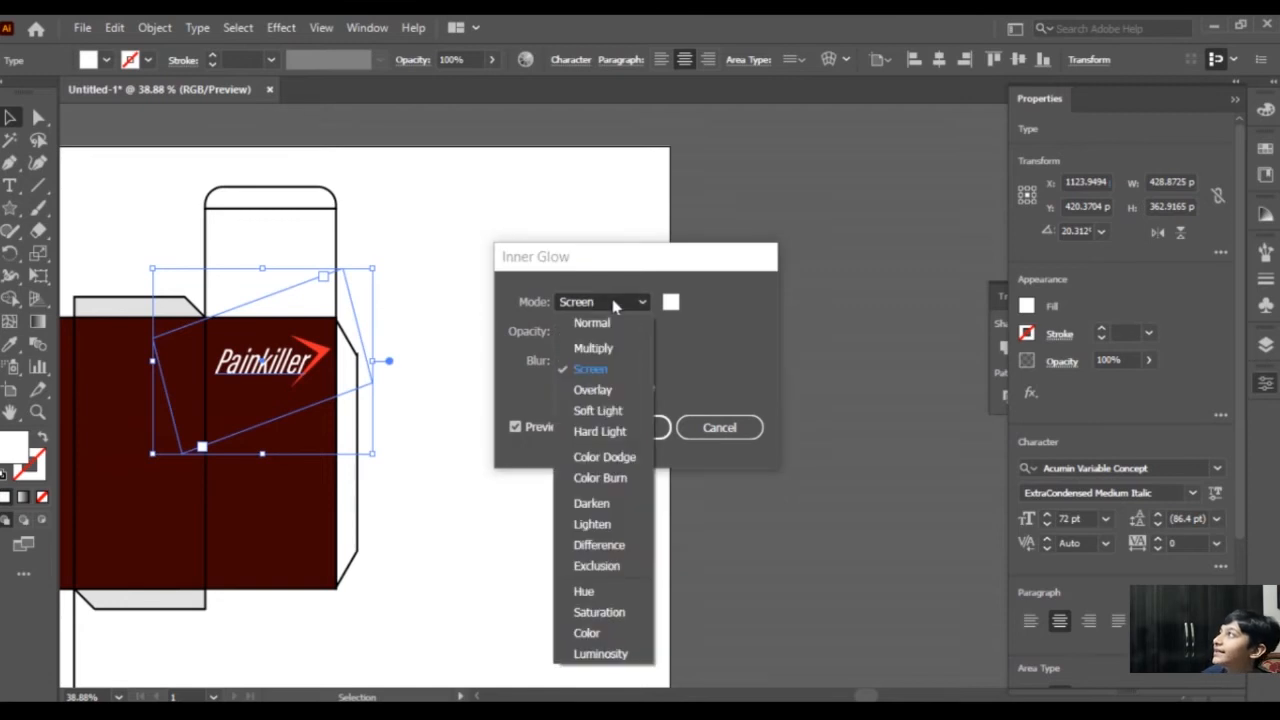
pyautogui.click(600, 348)
pyautogui.click(621, 388)
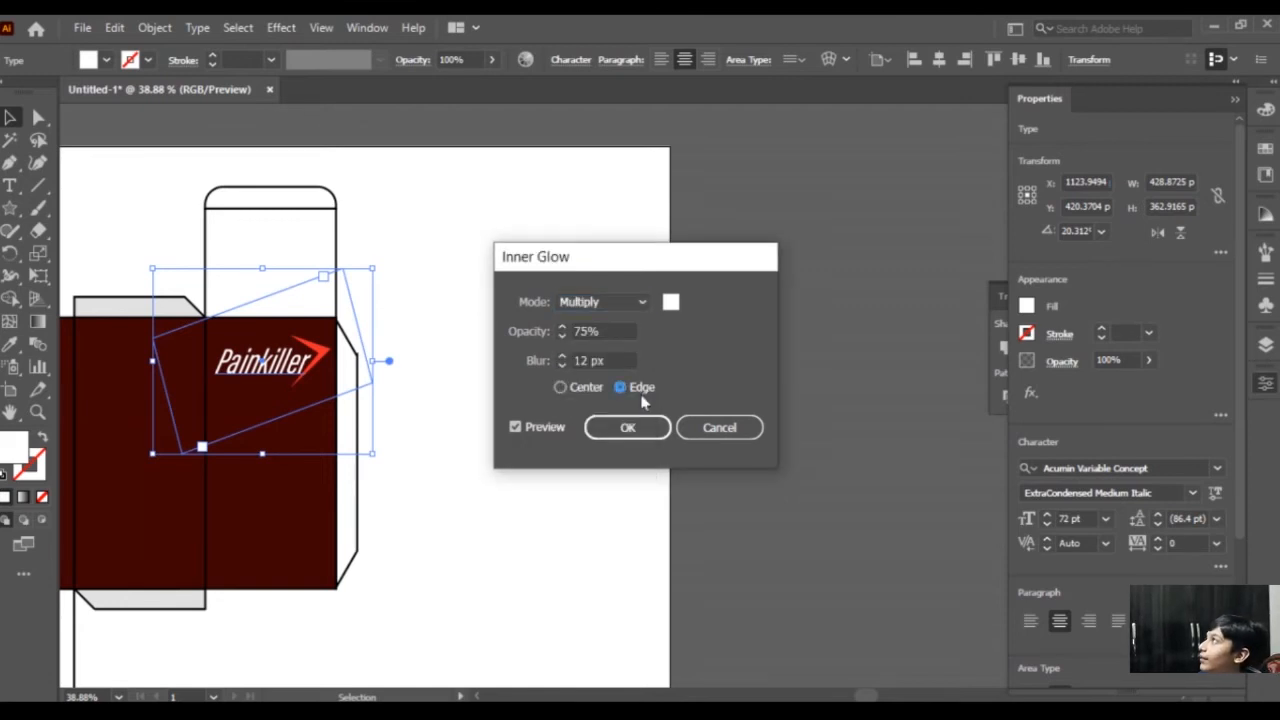
pyautogui.click(634, 434)
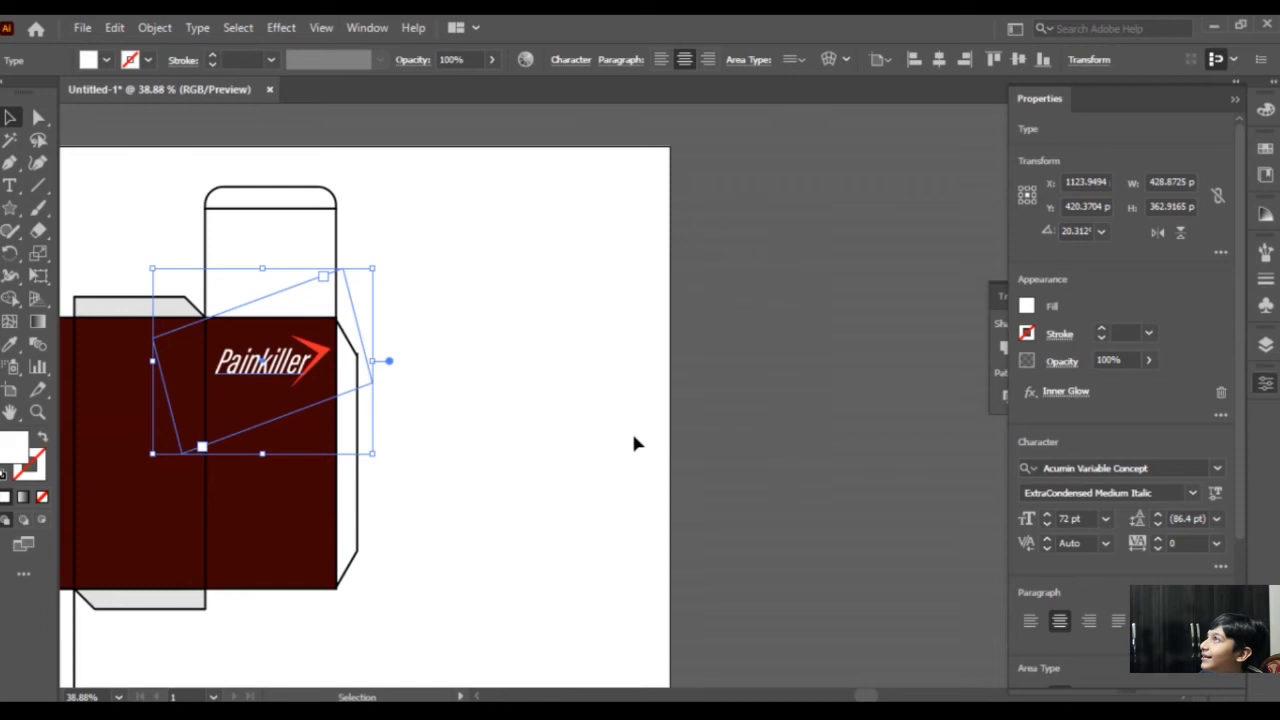
pyautogui.click(427, 312)
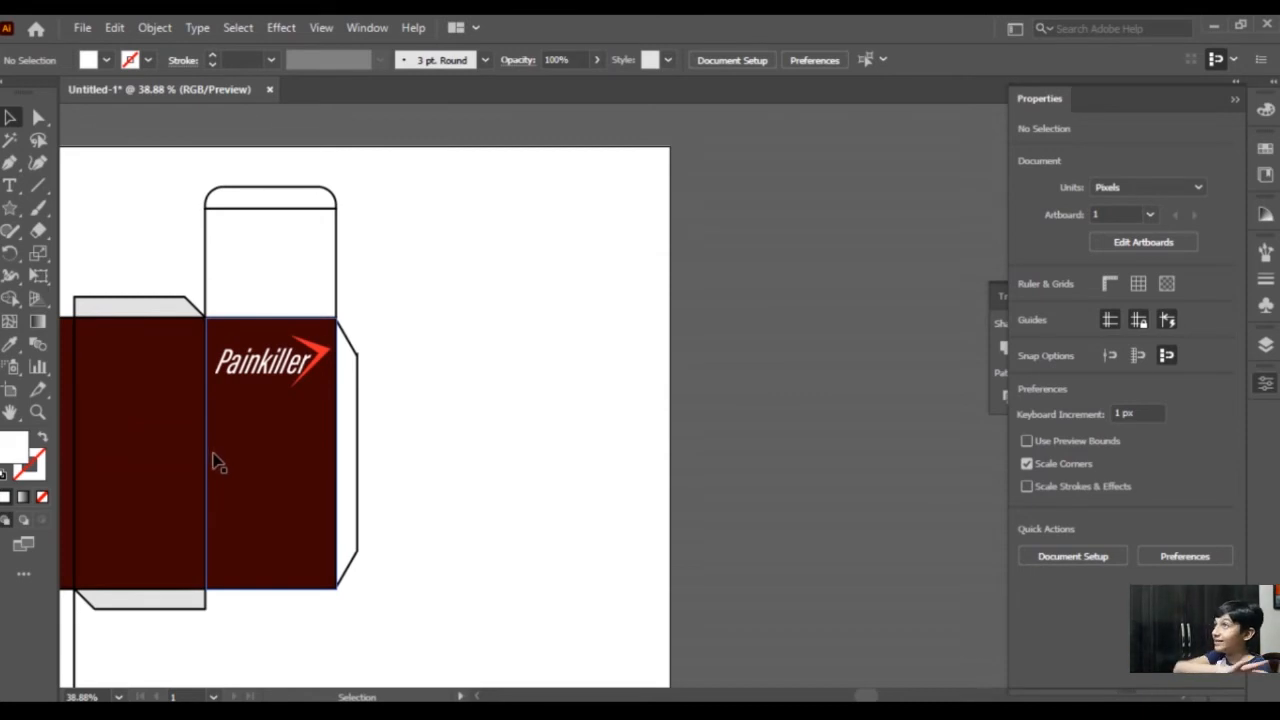
# Apply an Outer Glow to the red arrowhead with Screen mode, 75% opacity and 5 px blur.
pyautogui.click(291, 375)
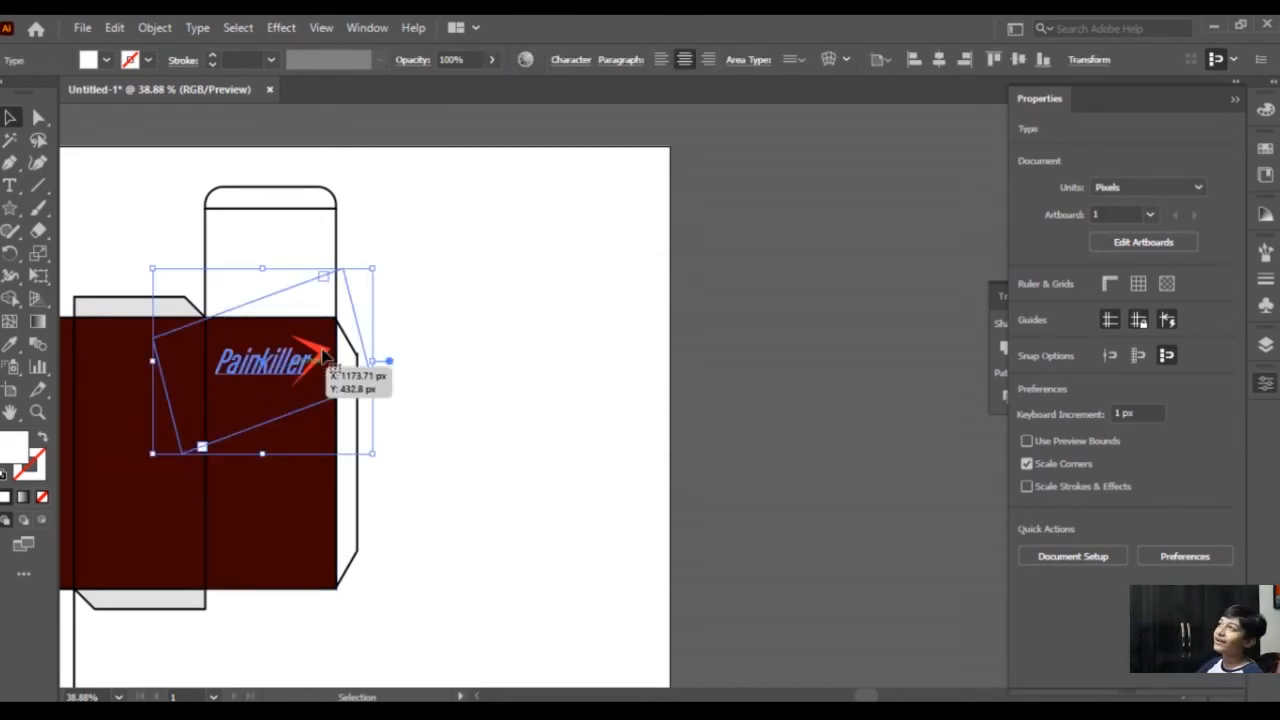
pyautogui.click(395, 315)
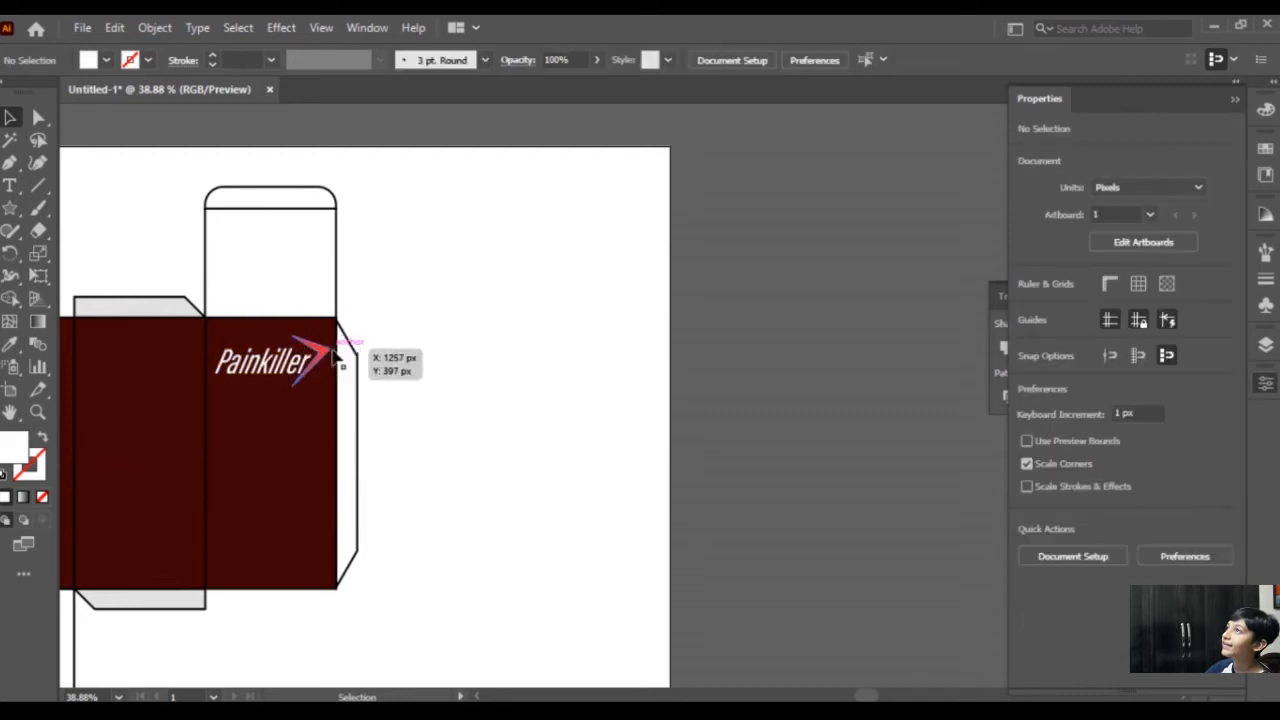
pyautogui.click(323, 363)
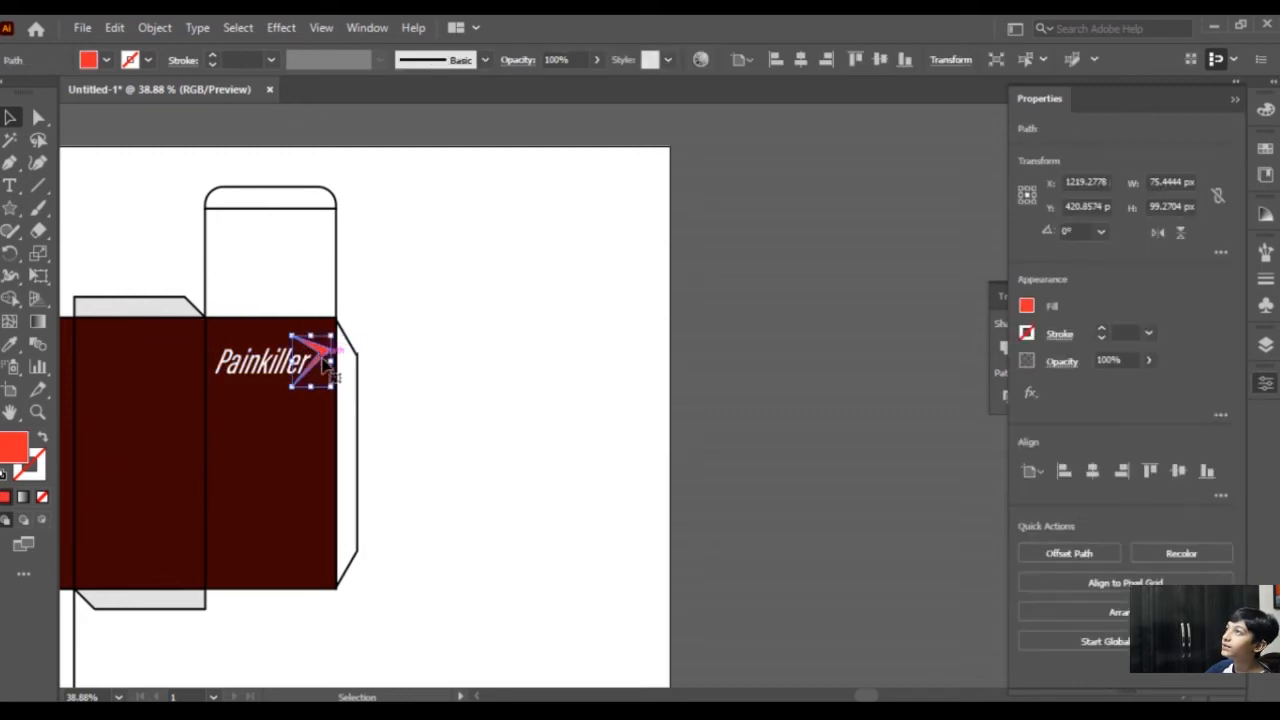
pyautogui.click(281, 27)
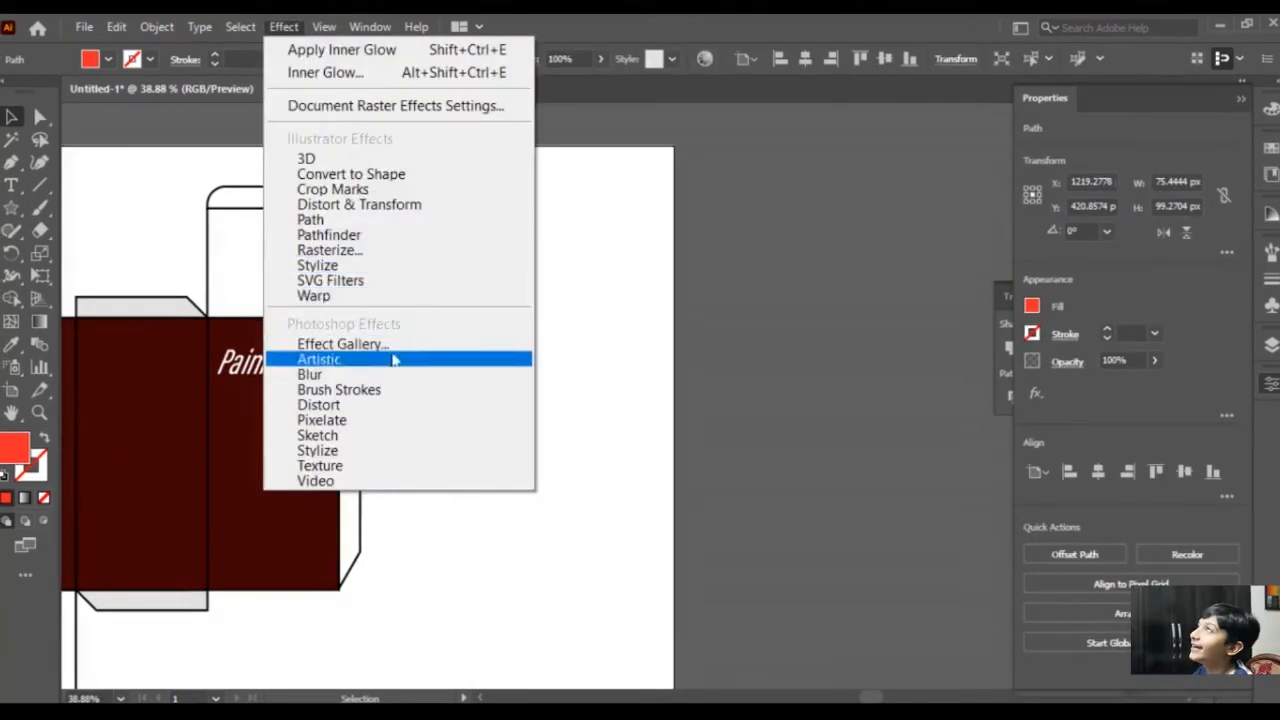
pyautogui.moveTo(470, 276)
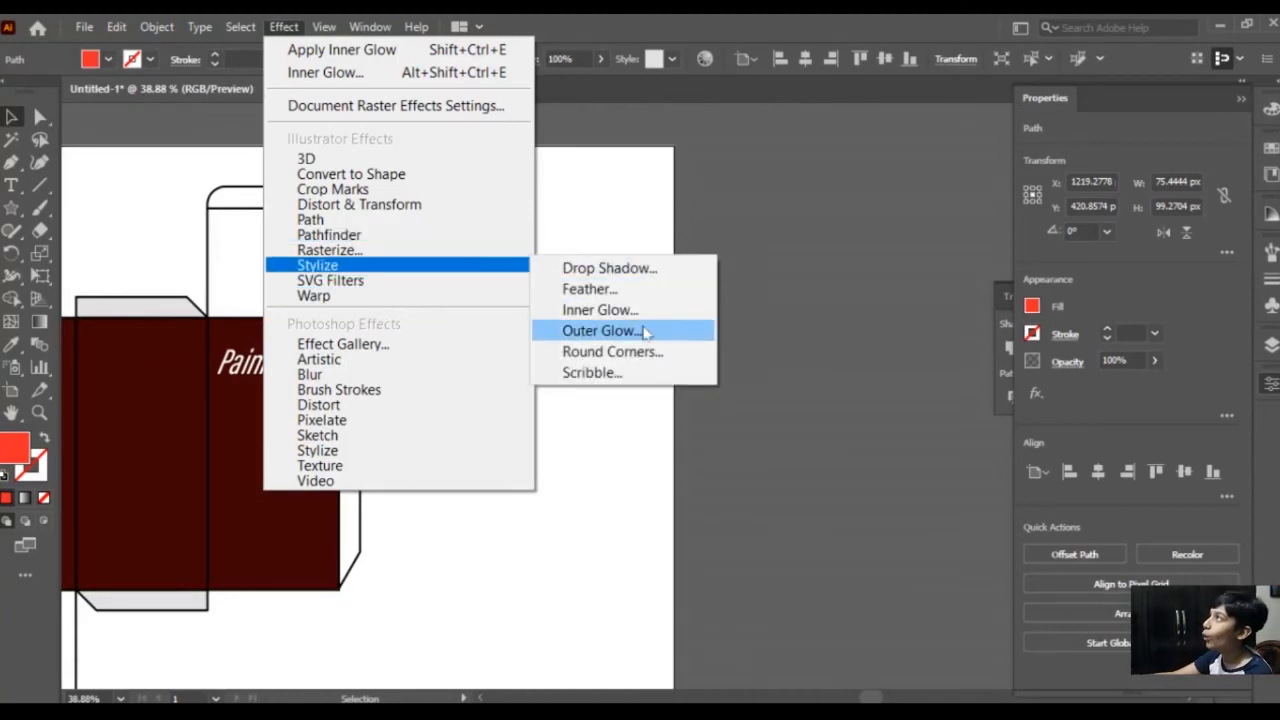
pyautogui.click(695, 330)
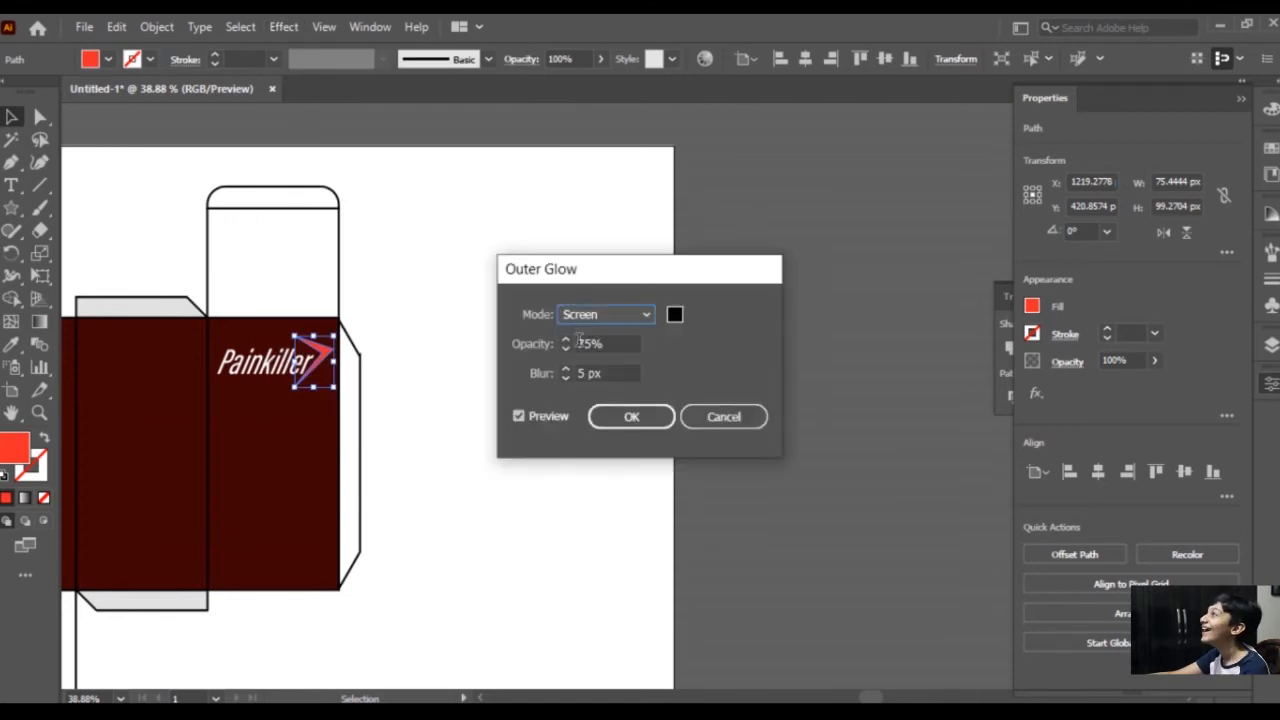
pyautogui.click(632, 417)
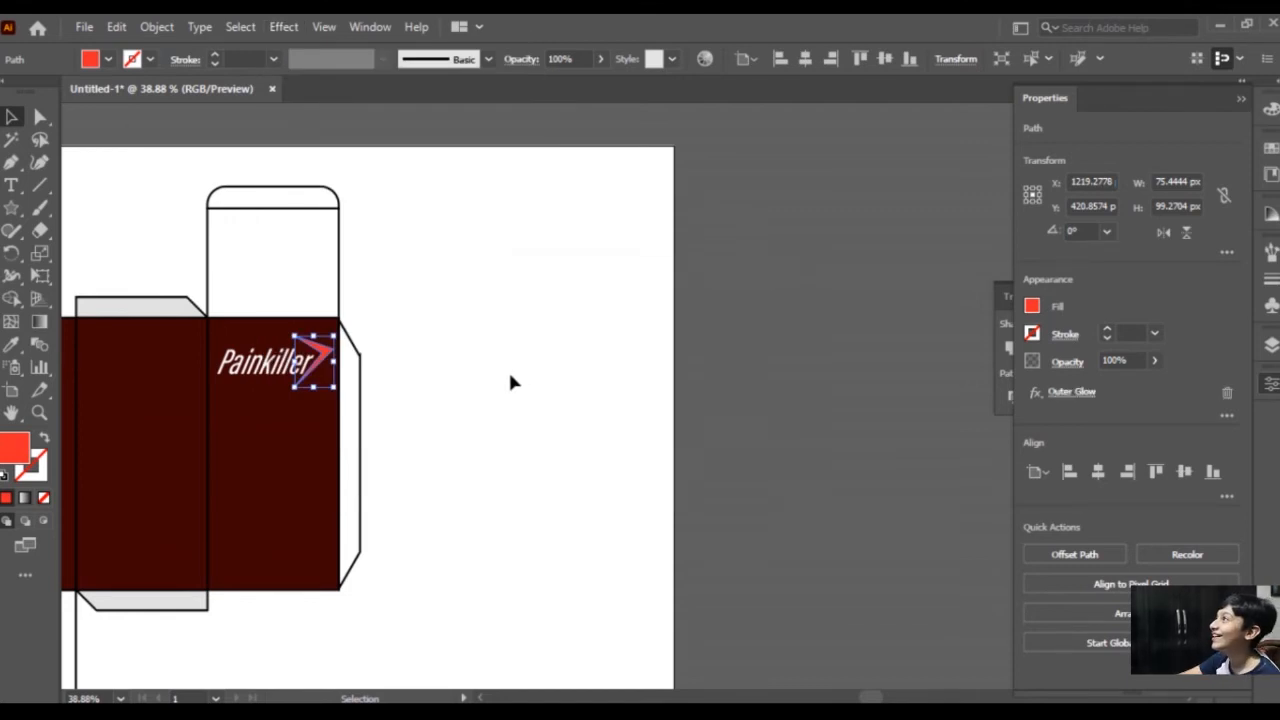
pyautogui.click(510, 381)
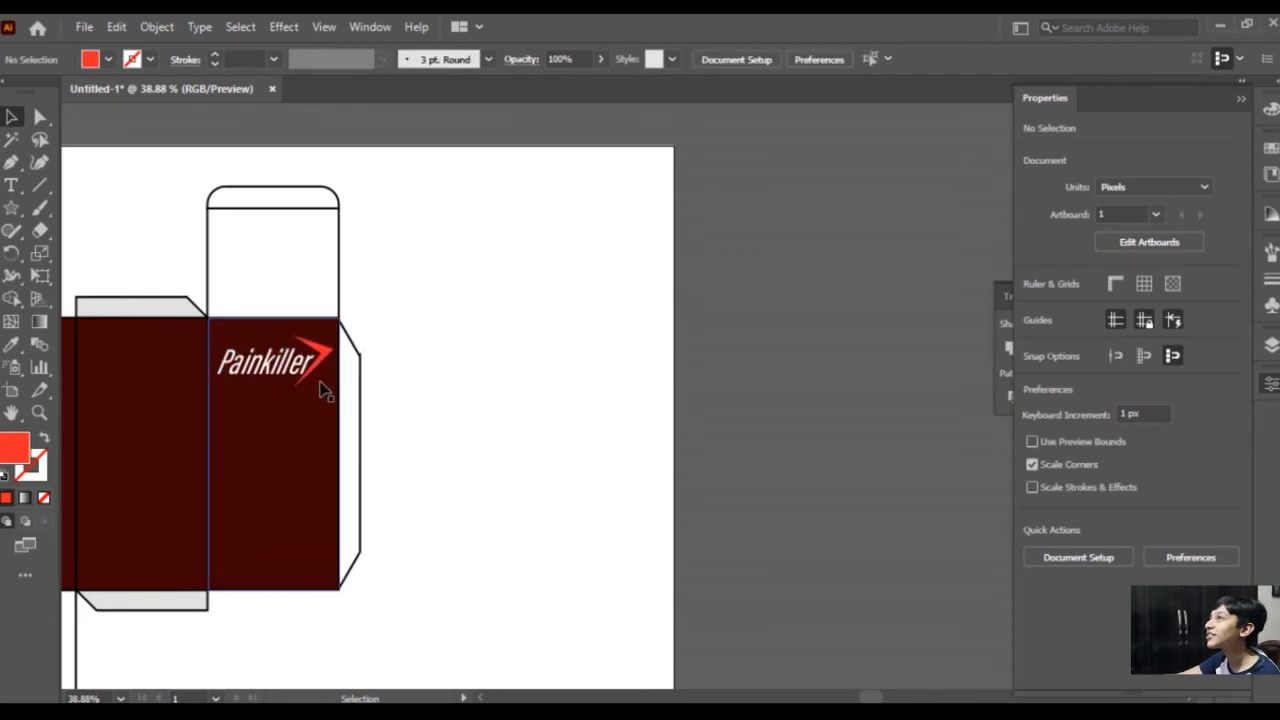
# Group the Painkiller text and the red arrowhead on the rightmost dark red panel.
pyautogui.moveTo(550, 408); pyautogui.dragTo(908, 371)
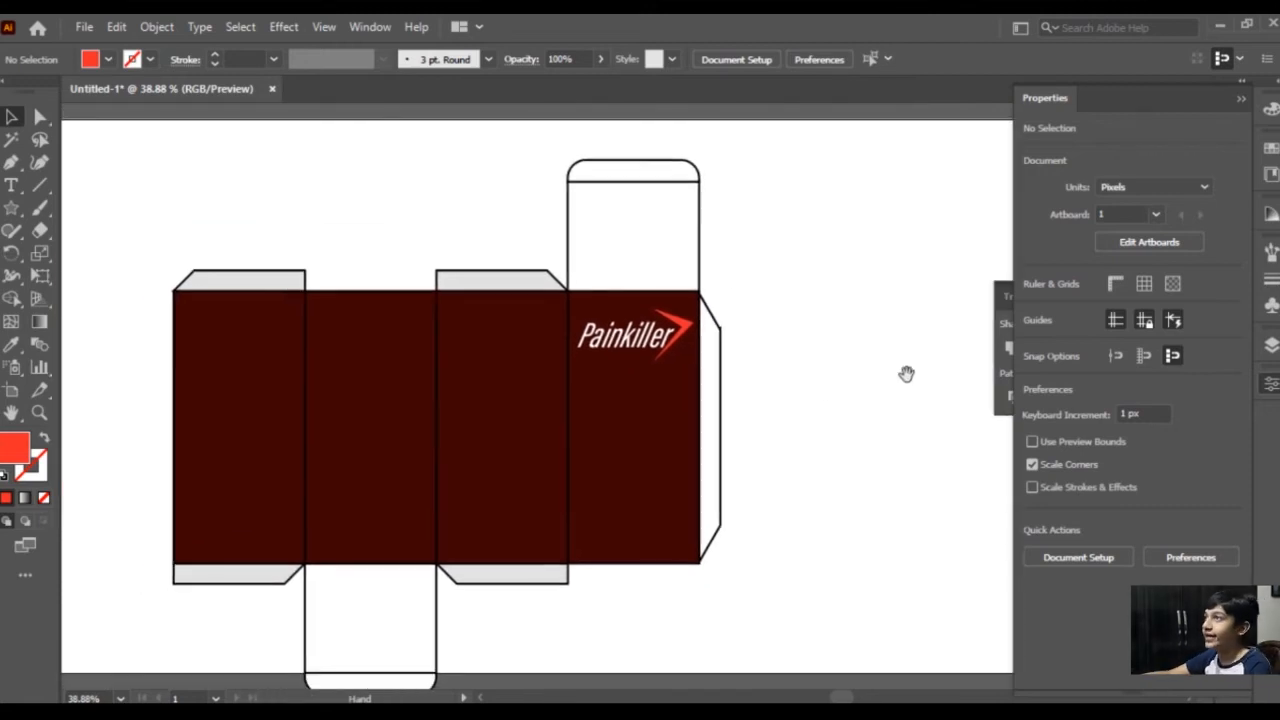
pyautogui.click(620, 358)
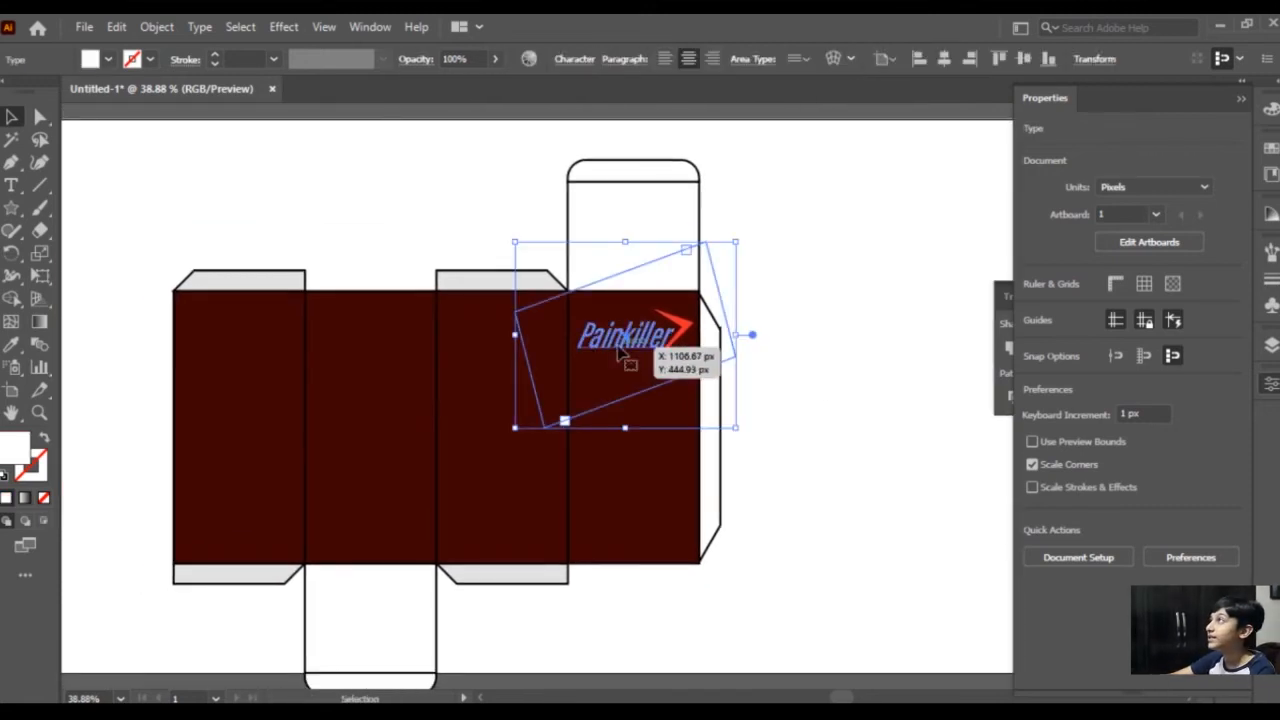
pyautogui.click(688, 325)
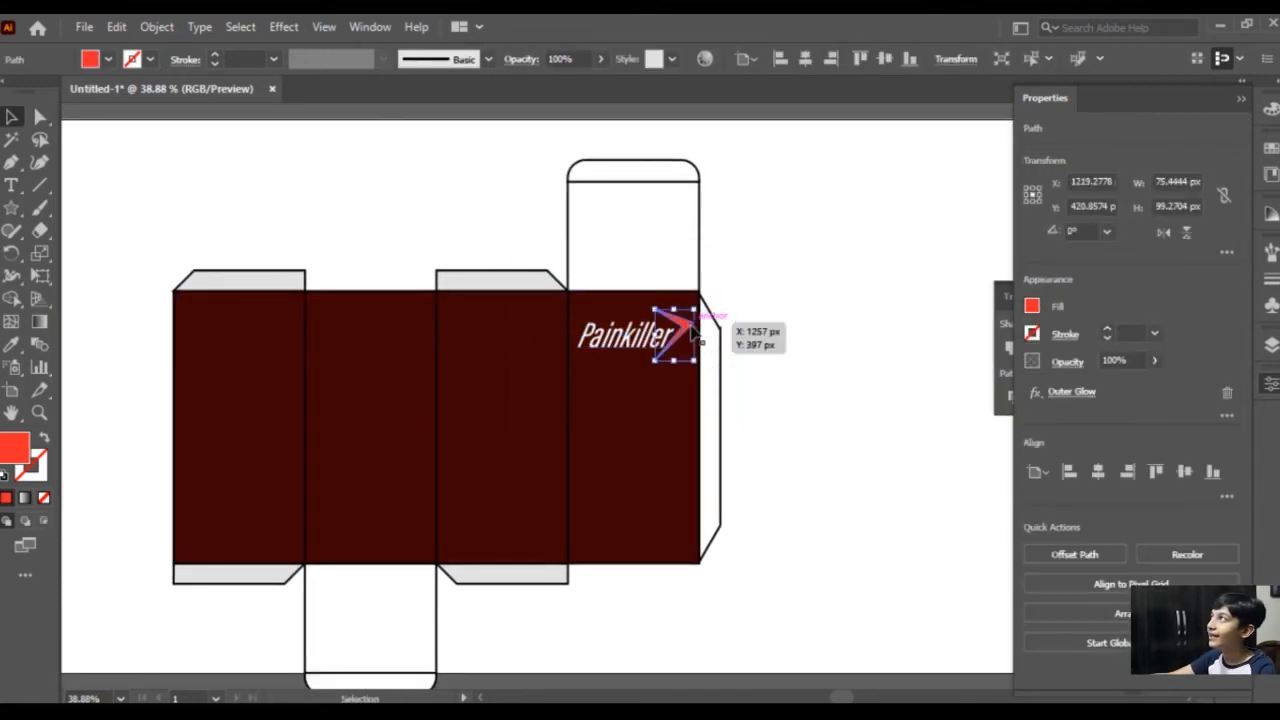
pyautogui.keyDown('shift'); pyautogui.click(643, 344); pyautogui.keyUp('shift')
pyautogui.rightClick(650, 343)
pyautogui.moveTo(735, 530)
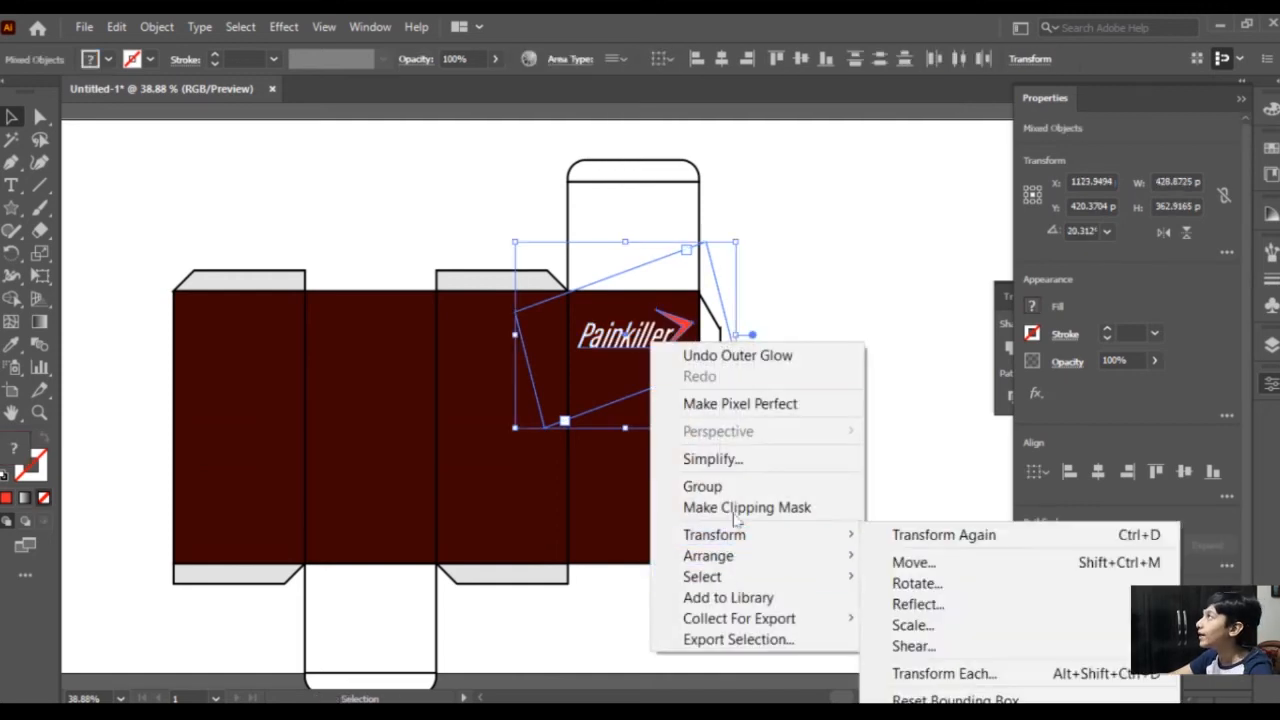
pyautogui.click(735, 487)
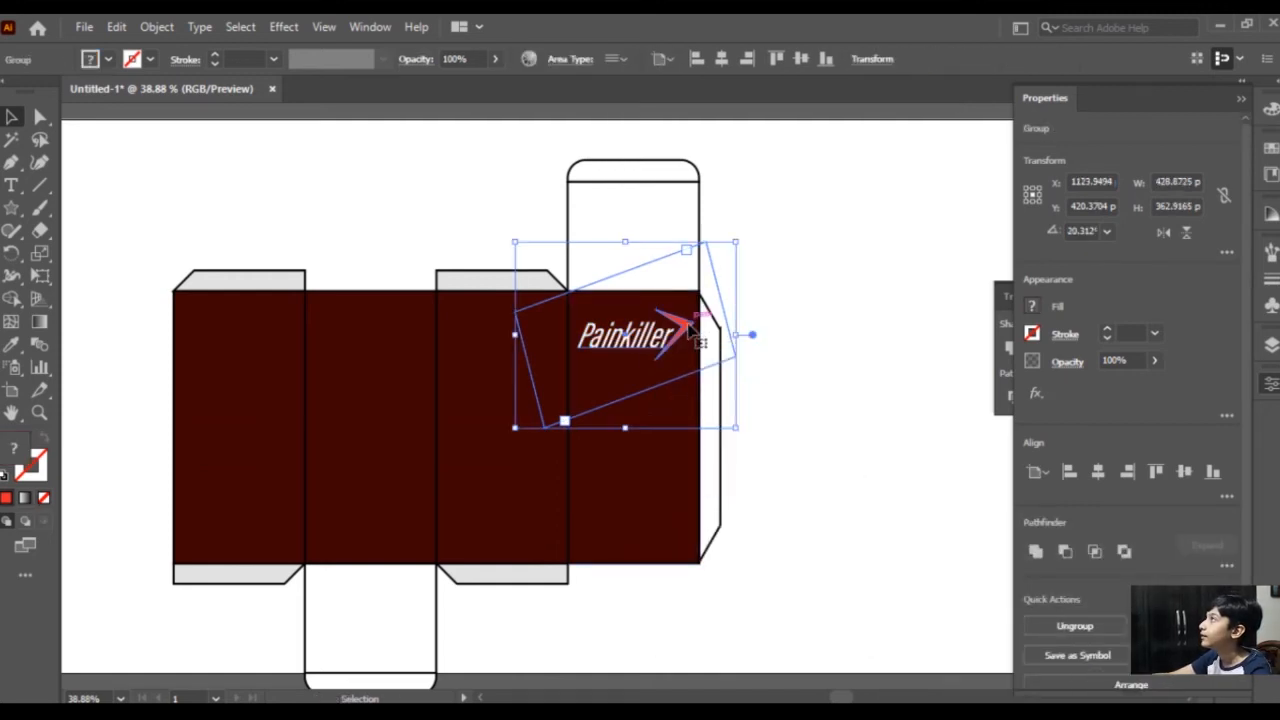
# Place a smaller copy of the Painkiller logo low on the second dark red panel and delete the surplus full-size copy.
pyautogui.moveTo(695, 320); pyautogui.dragTo(378, 530)
pyautogui.click(385, 410)
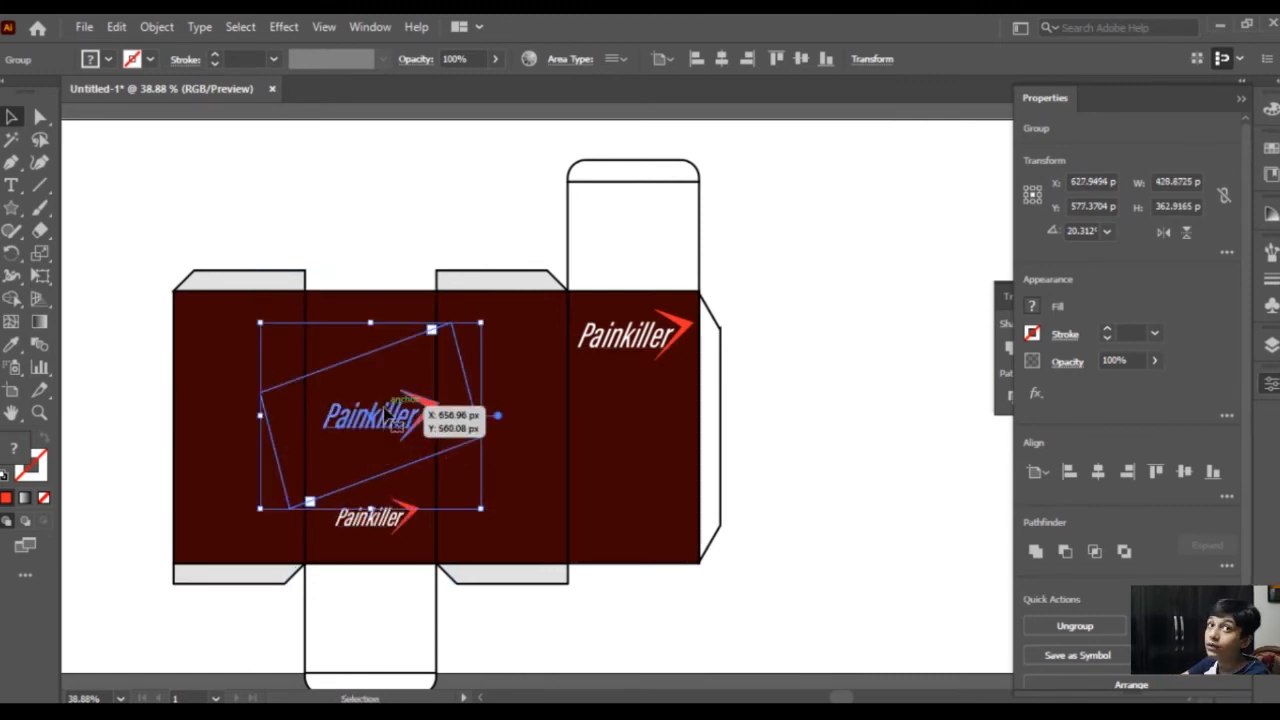
pyautogui.press('Delete')
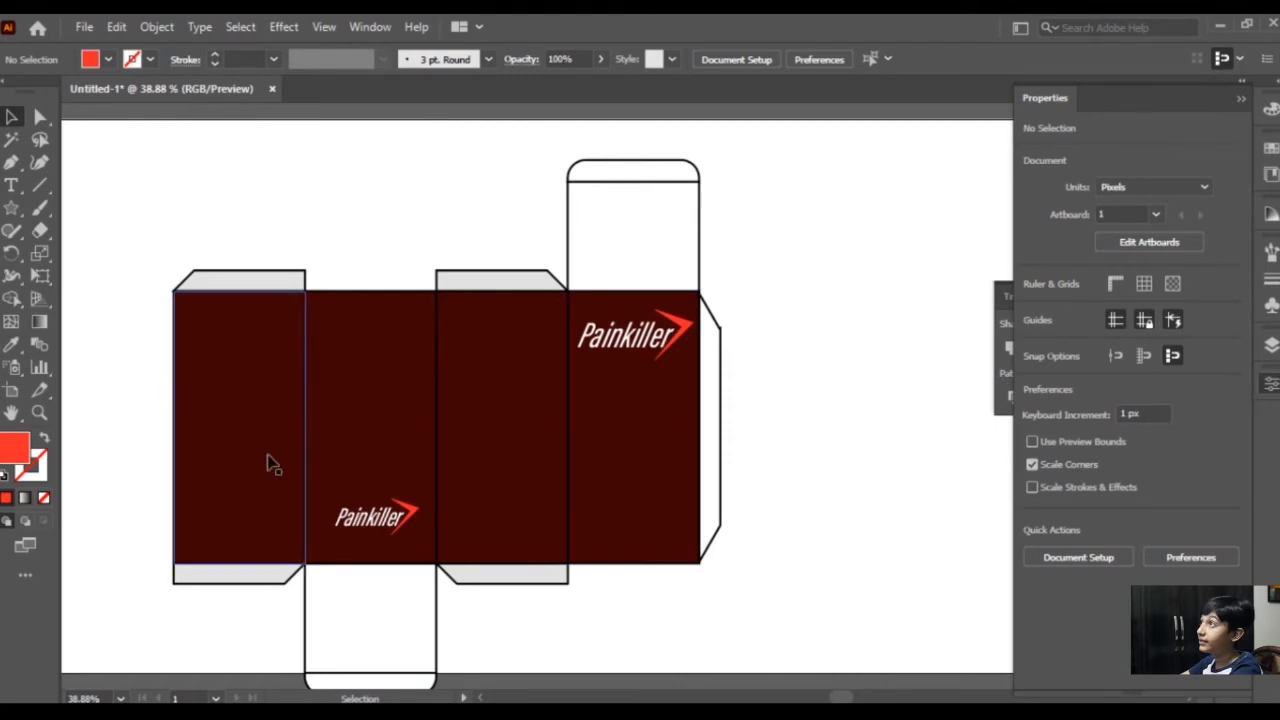
# Move the small Painkiller logo up to the middle of the second dark red panel.
pyautogui.moveTo(392, 513); pyautogui.dragTo(399, 428)
pyautogui.click(750, 590)
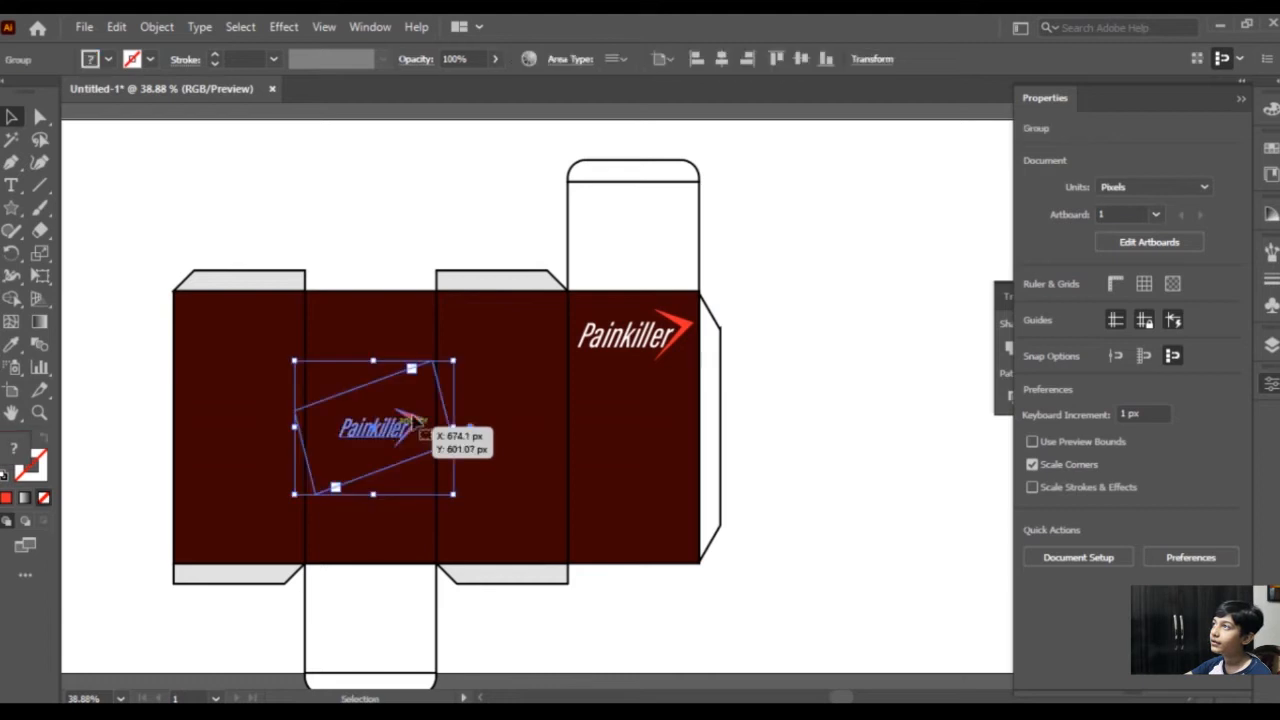
pyautogui.click(814, 337)
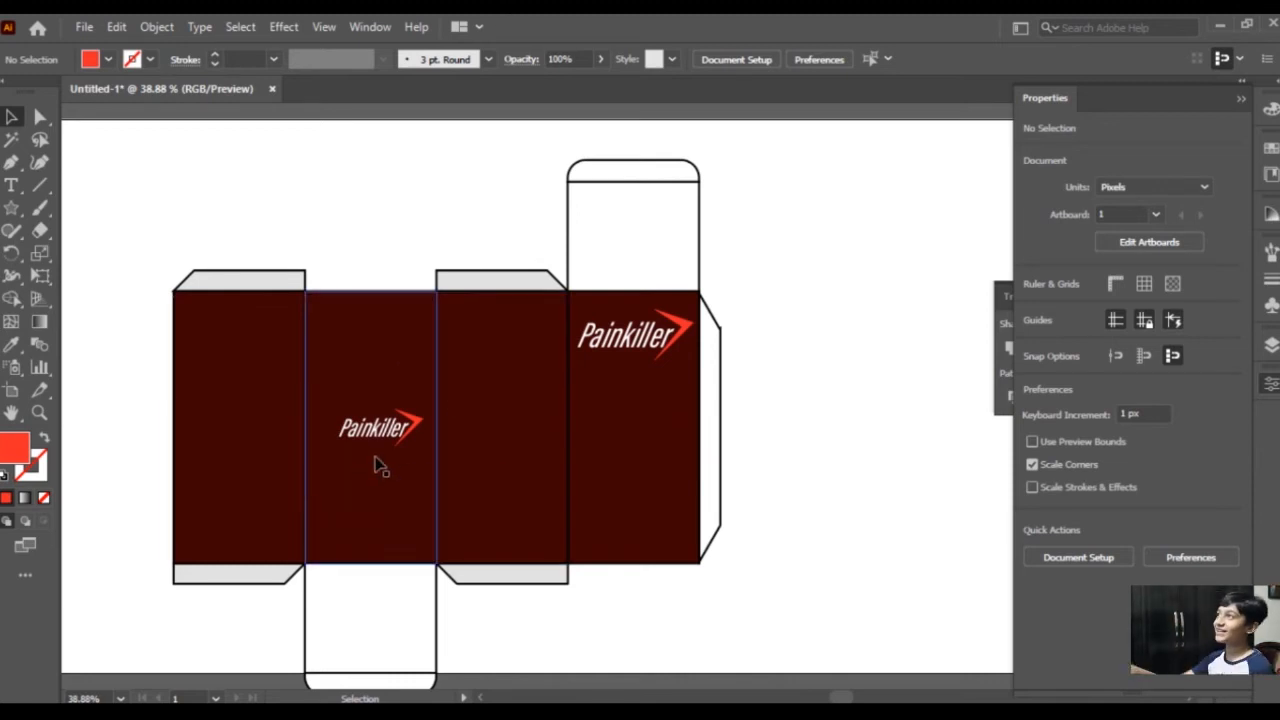
pyautogui.moveTo(401, 432); pyautogui.dragTo(389, 432)
pyautogui.click(830, 463)
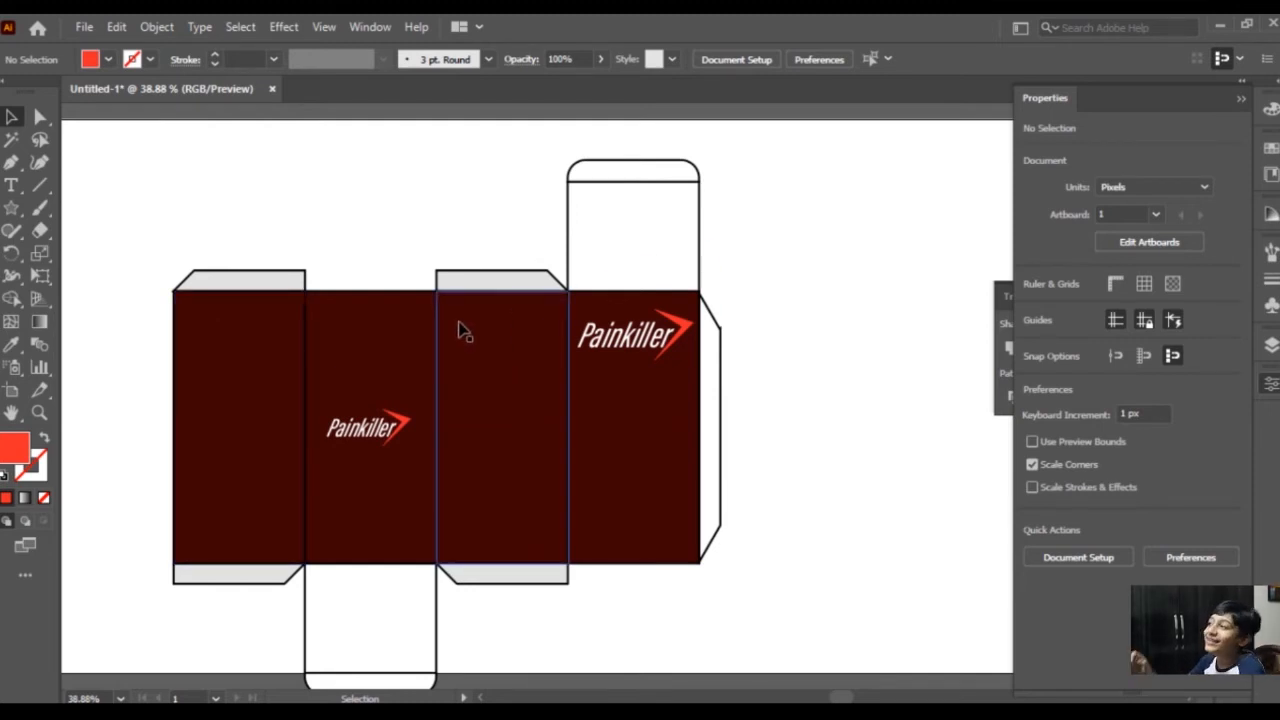
# Draw a text area about 183 px by 457 px on the third panel, set its font size to 7 pt and delete its placeholder text.
pyautogui.click(11, 185)
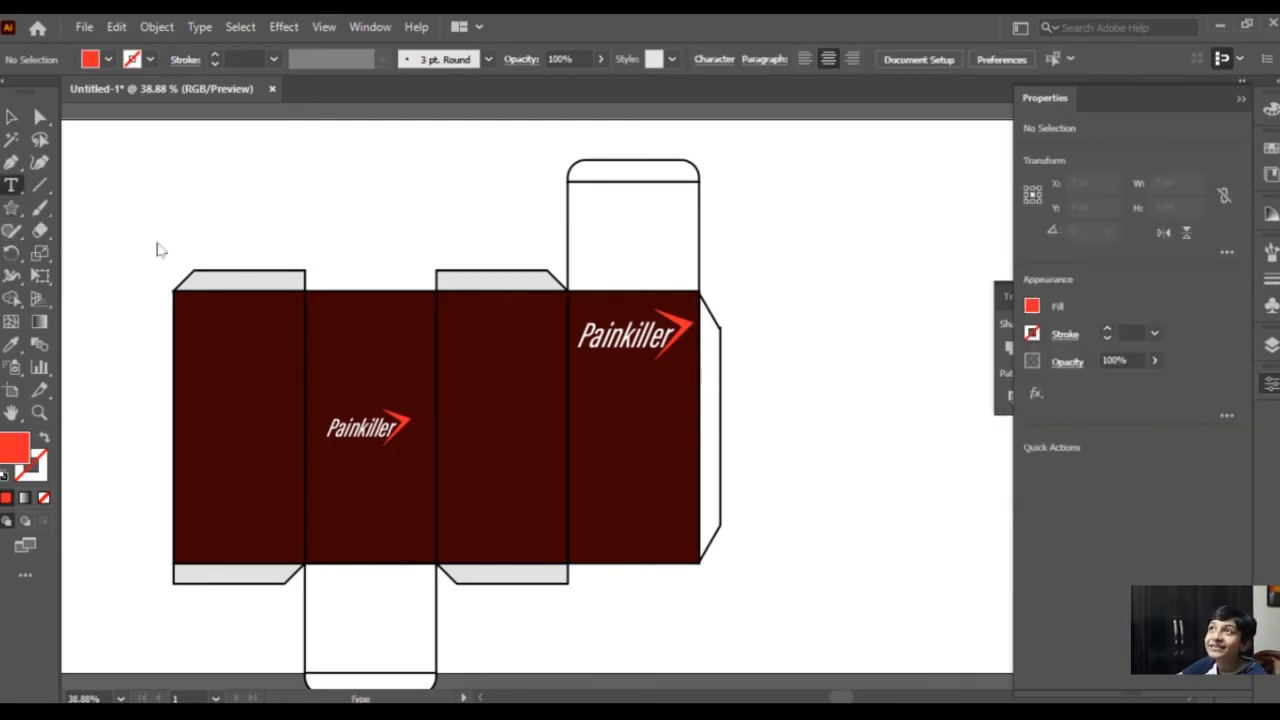
pyautogui.moveTo(474, 325); pyautogui.dragTo(553, 537)
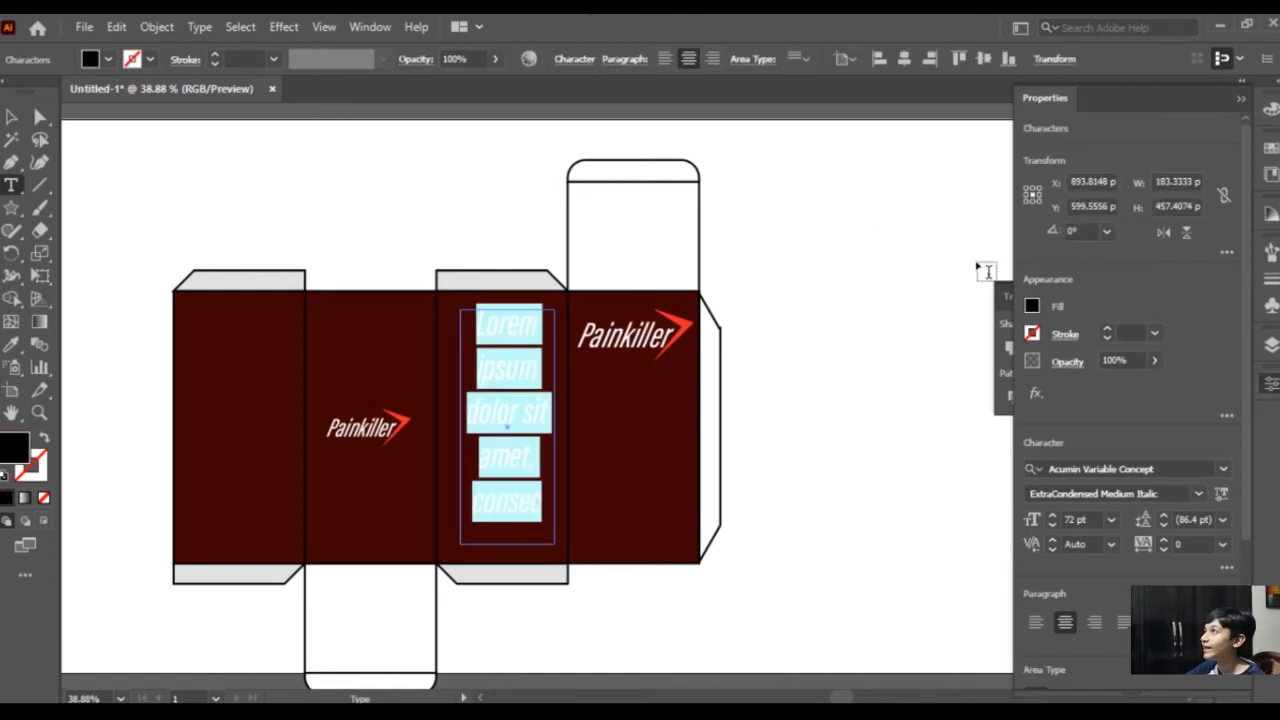
pyautogui.click(1111, 520)
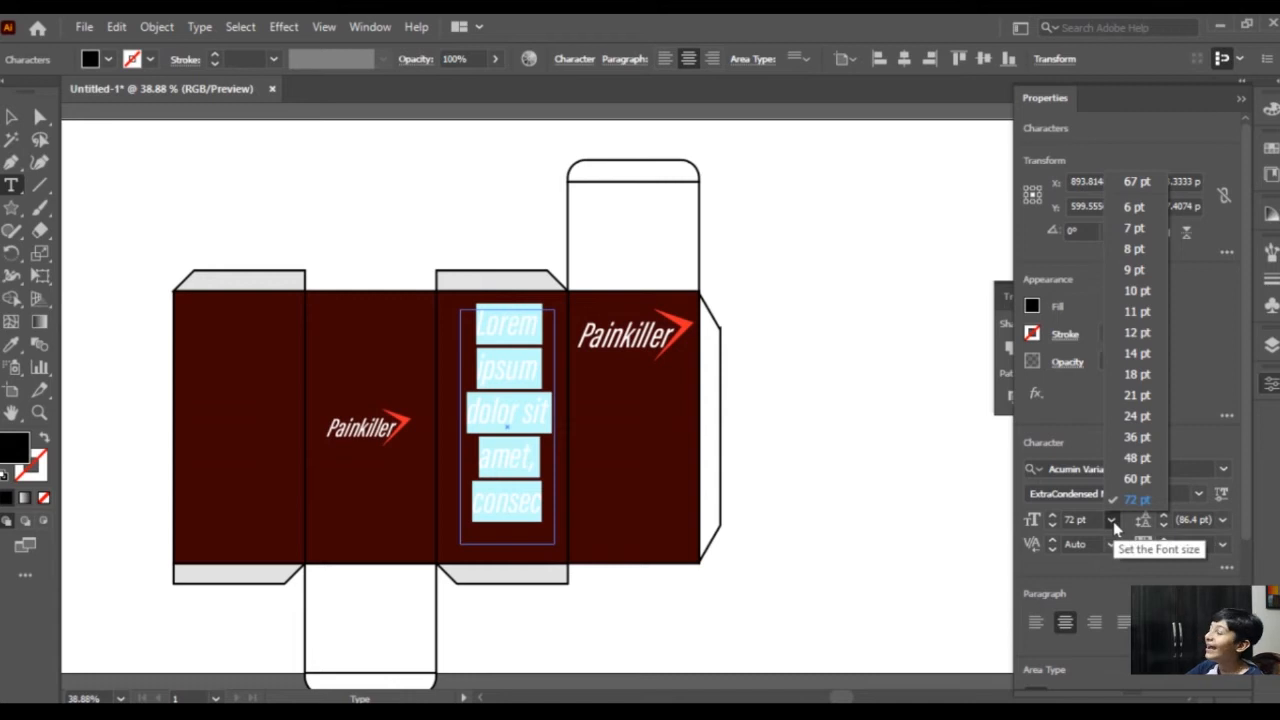
pyautogui.click(1128, 229)
pyautogui.press('BackSpace')
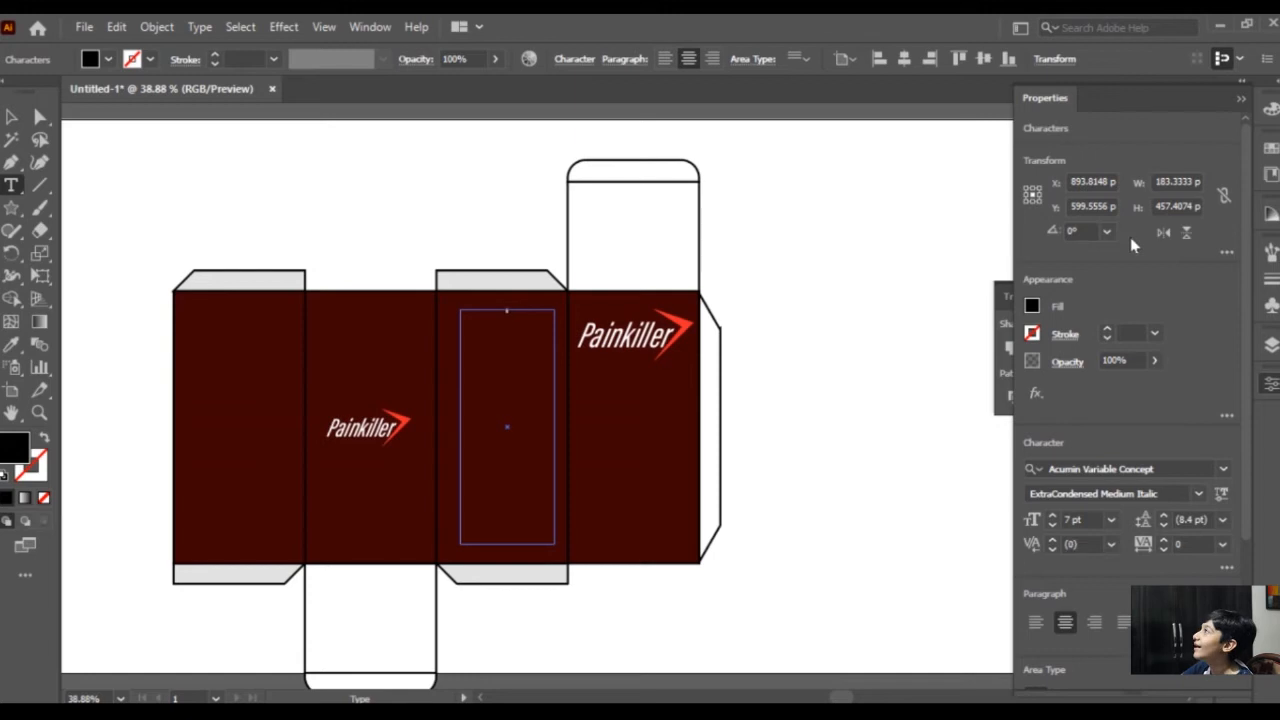
pyautogui.click(35, 118)
pyautogui.click(20, 118)
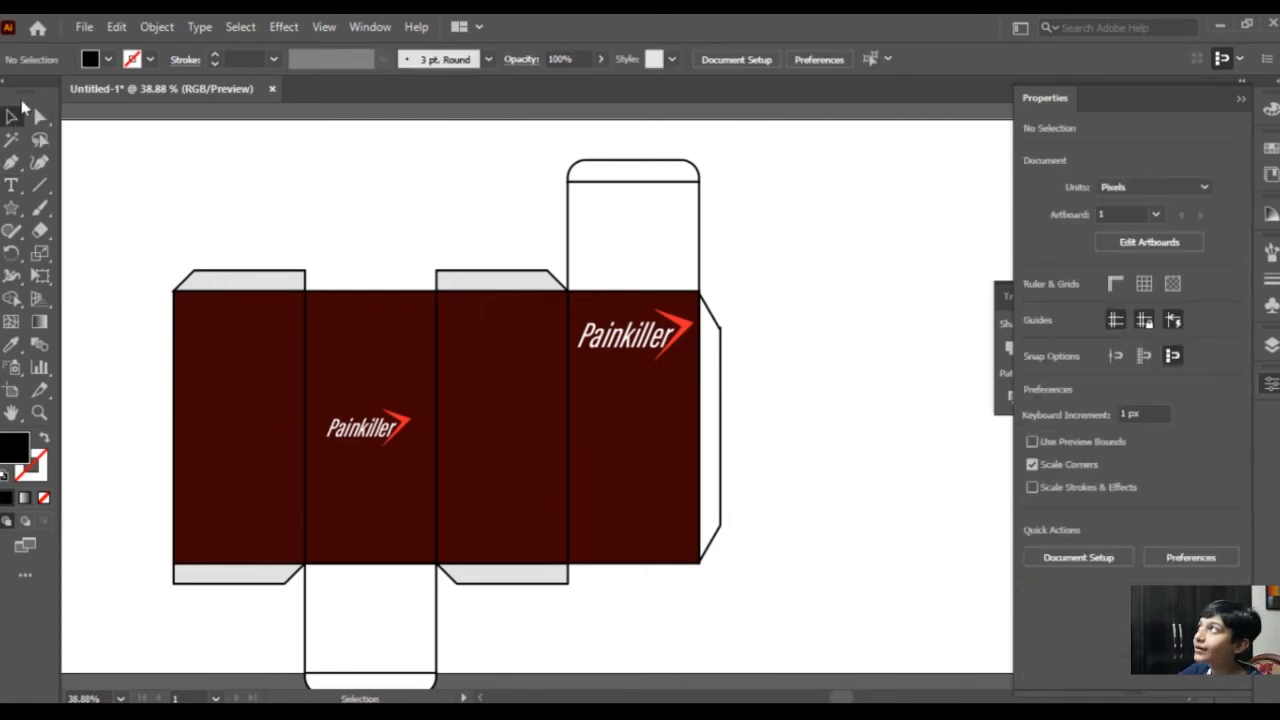
# Draw a placeholder text area about 233 px wide by 509 px high covering the third dark red panel, and select it.
pyautogui.click(11, 187)
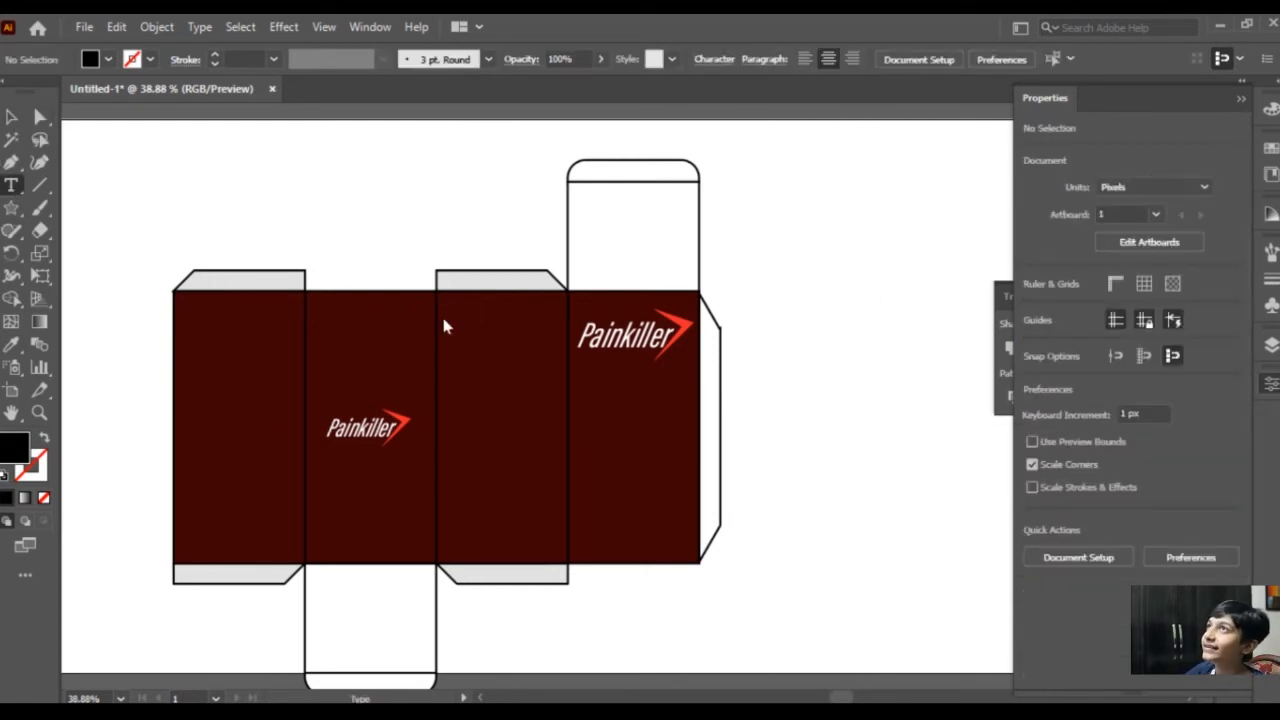
pyautogui.moveTo(441, 295); pyautogui.dragTo(569, 566)
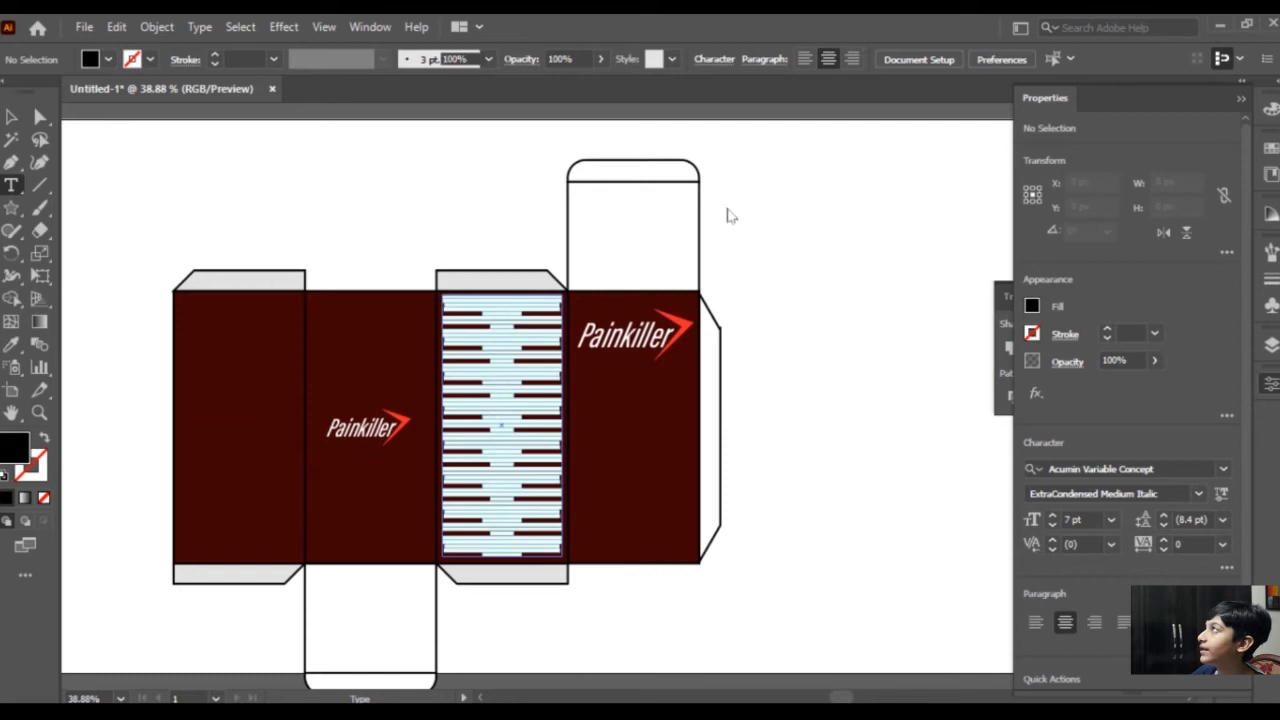
pyautogui.click(11, 117)
pyautogui.click(426, 177)
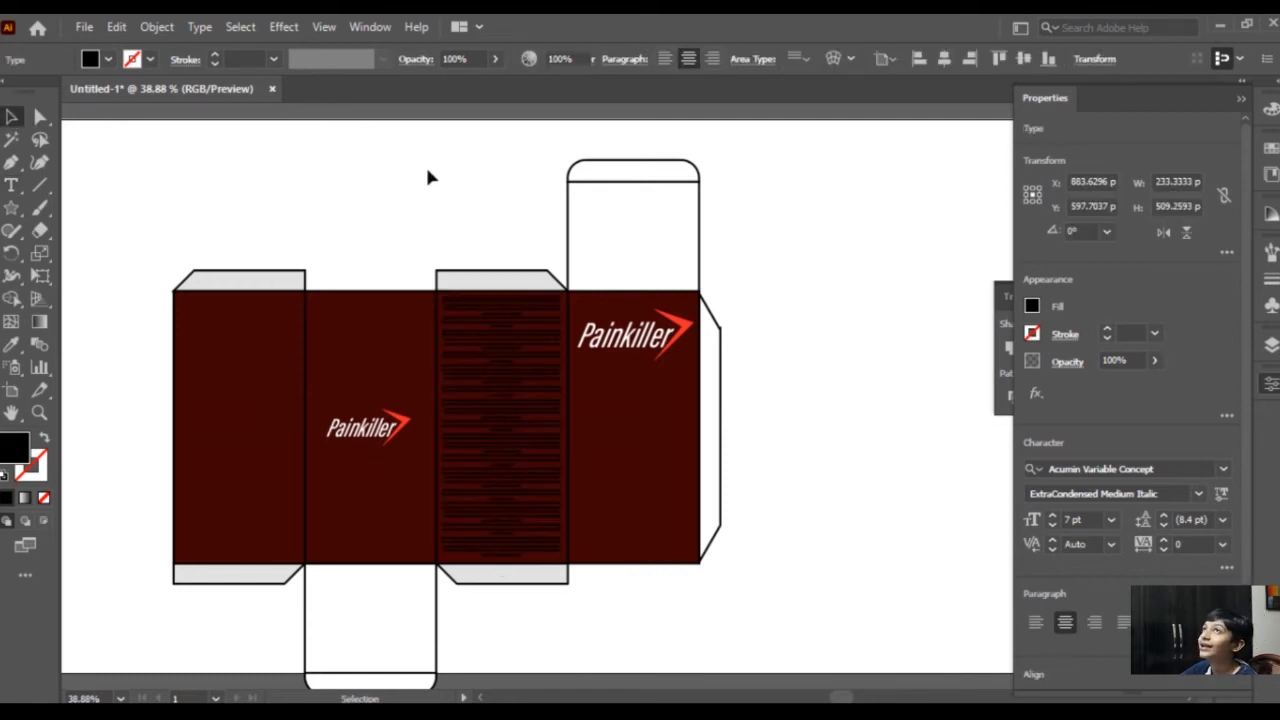
pyautogui.click(507, 358)
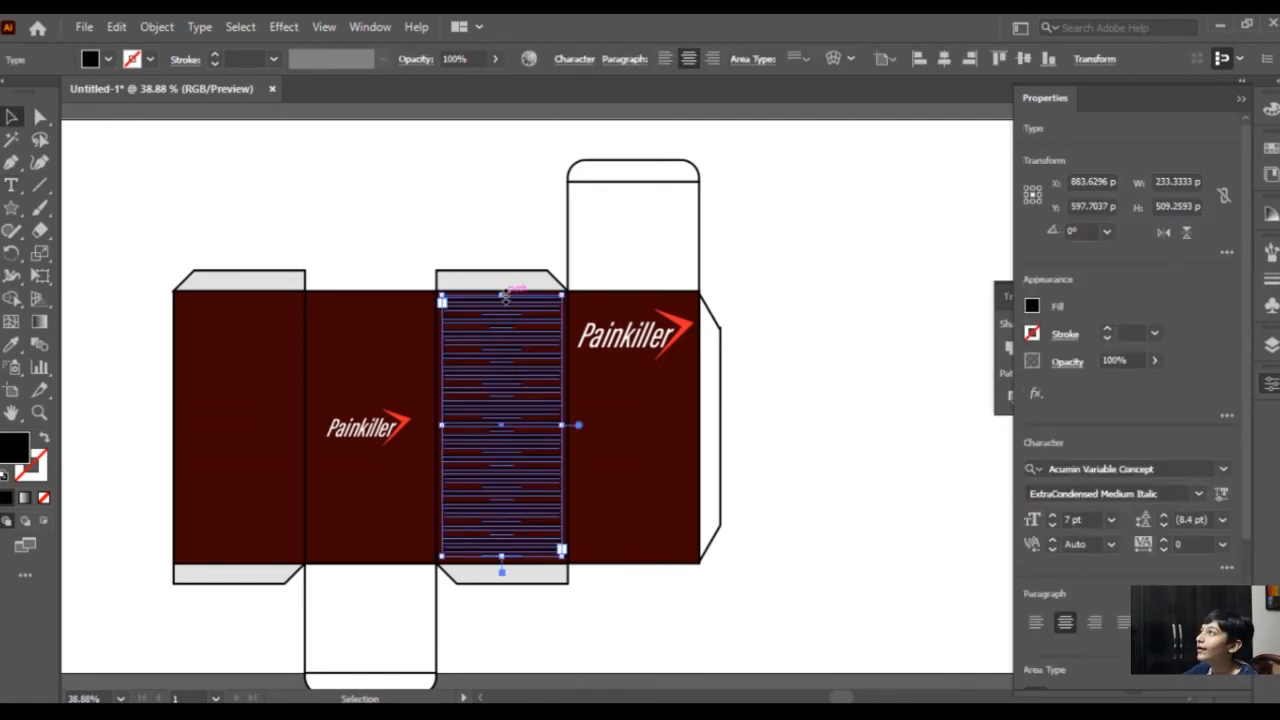
# Shorten the placeholder text area on the third dark red panel from its upper edge, leaving a free strip above the text.
pyautogui.doubleClick(510, 348)
pyautogui.moveTo(510, 365)
pyautogui.mouseDown()
pyautogui.moveTo(501, 414)
pyautogui.moveTo(507, 355)
pyautogui.mouseUp()
pyautogui.click(872, 367)
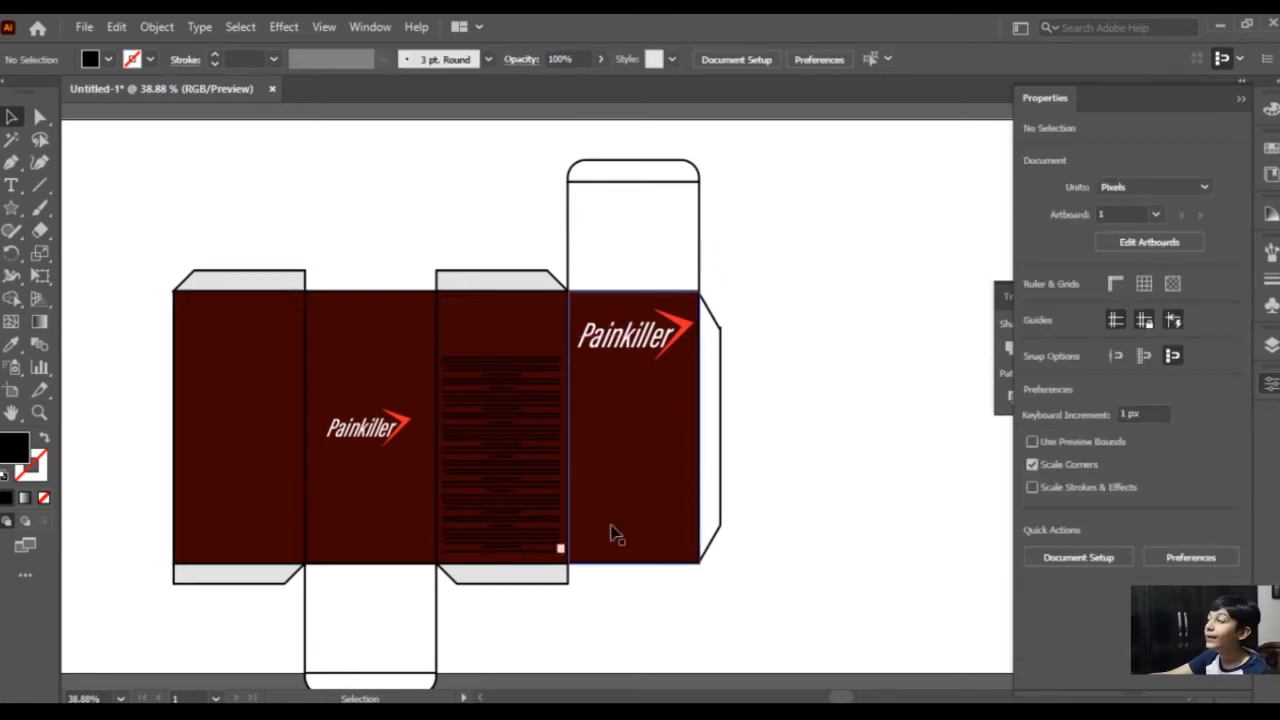
pyautogui.click(11, 163)
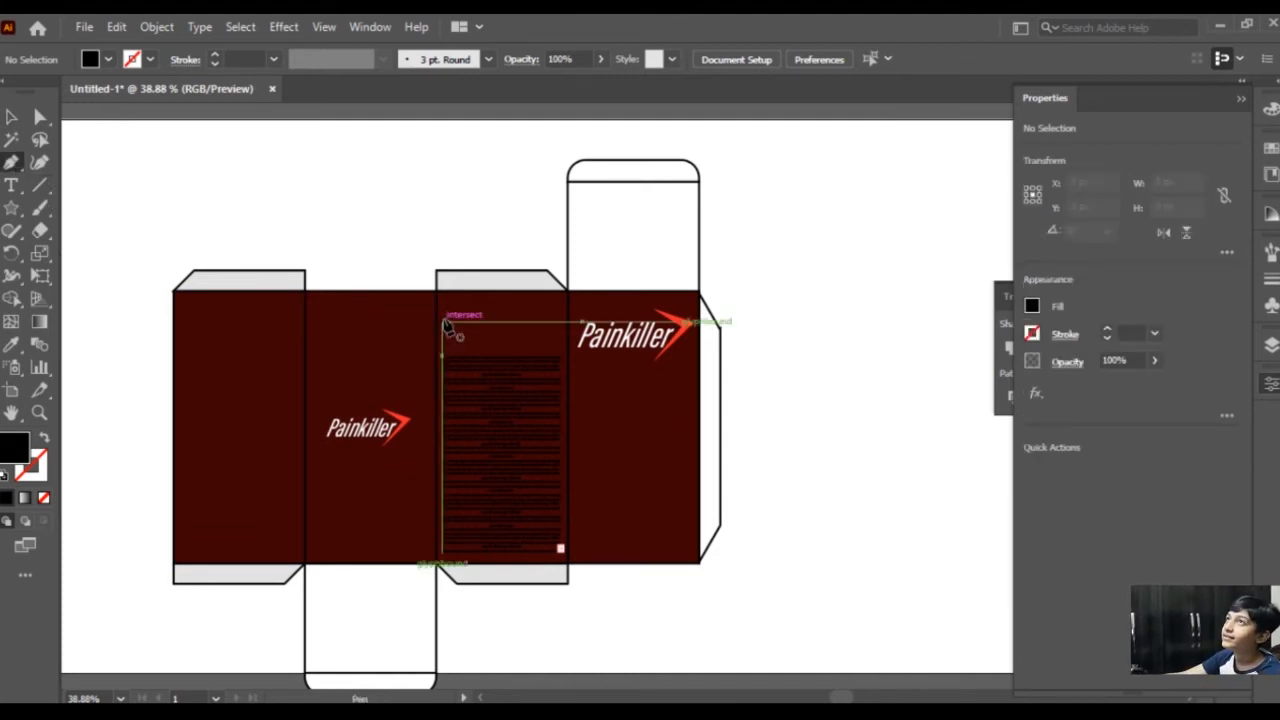
pyautogui.moveTo(449, 309); pyautogui.dragTo(505, 301)
pyautogui.hotkey('ctrl', 'z')
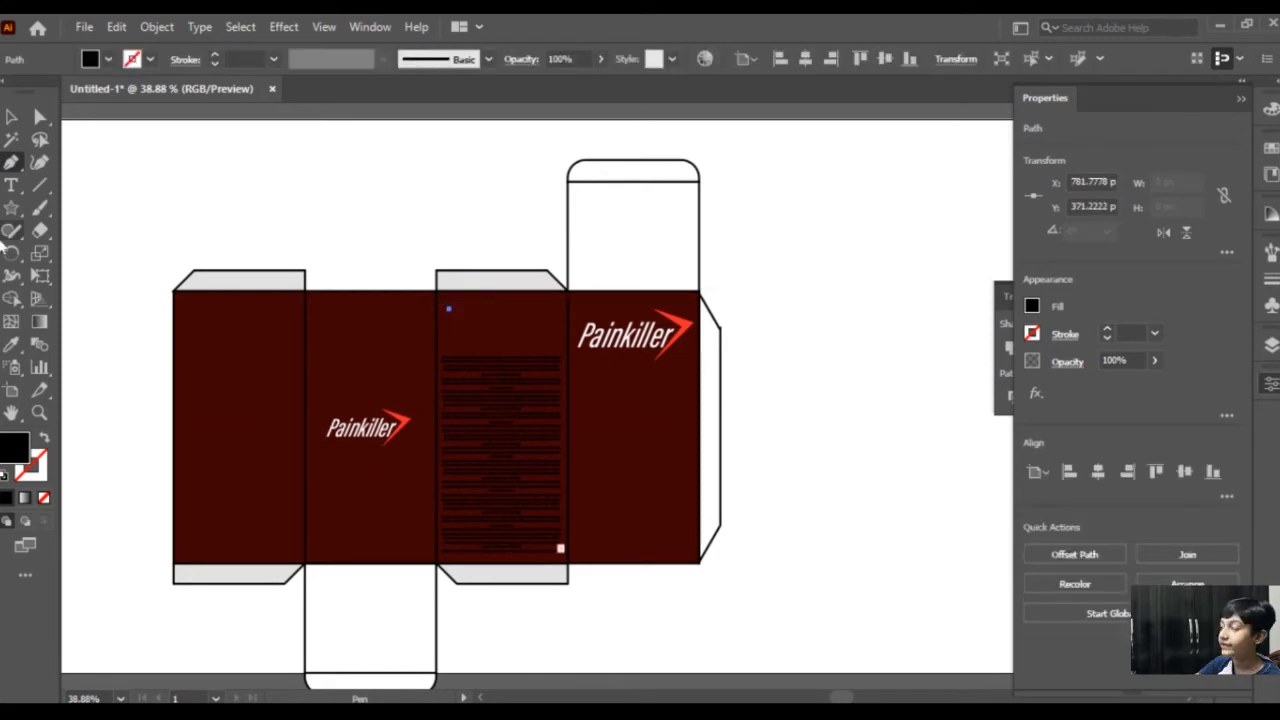
pyautogui.hotkey('ctrl', 'z')
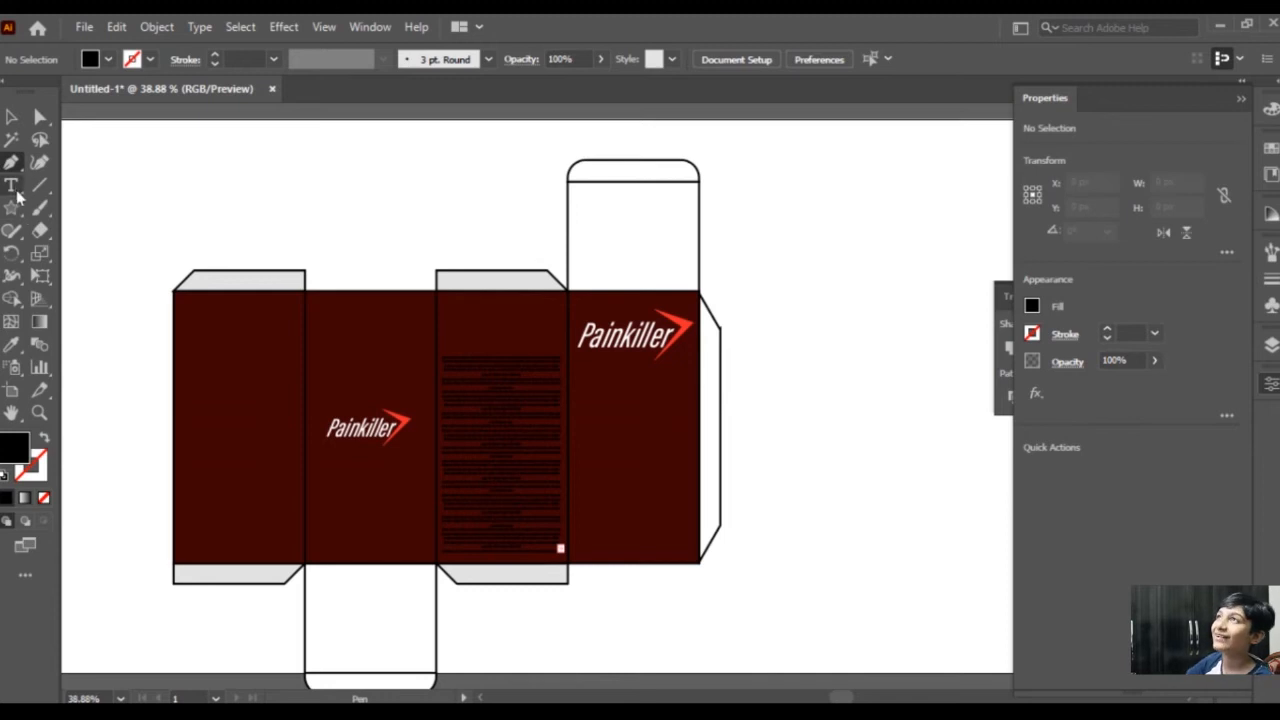
# Draw a black rounded rectangle about 114 px by 55 px above the third panel's text and reduce its corner radius to about 15 px.
pyautogui.moveTo(12, 208); pyautogui.dragTo(60, 230)
pyautogui.moveTo(451, 299)
pyautogui.mouseDown()
pyautogui.moveTo(459, 321)
pyautogui.moveTo(490, 336)
pyautogui.moveTo(510, 325)
pyautogui.mouseUp()
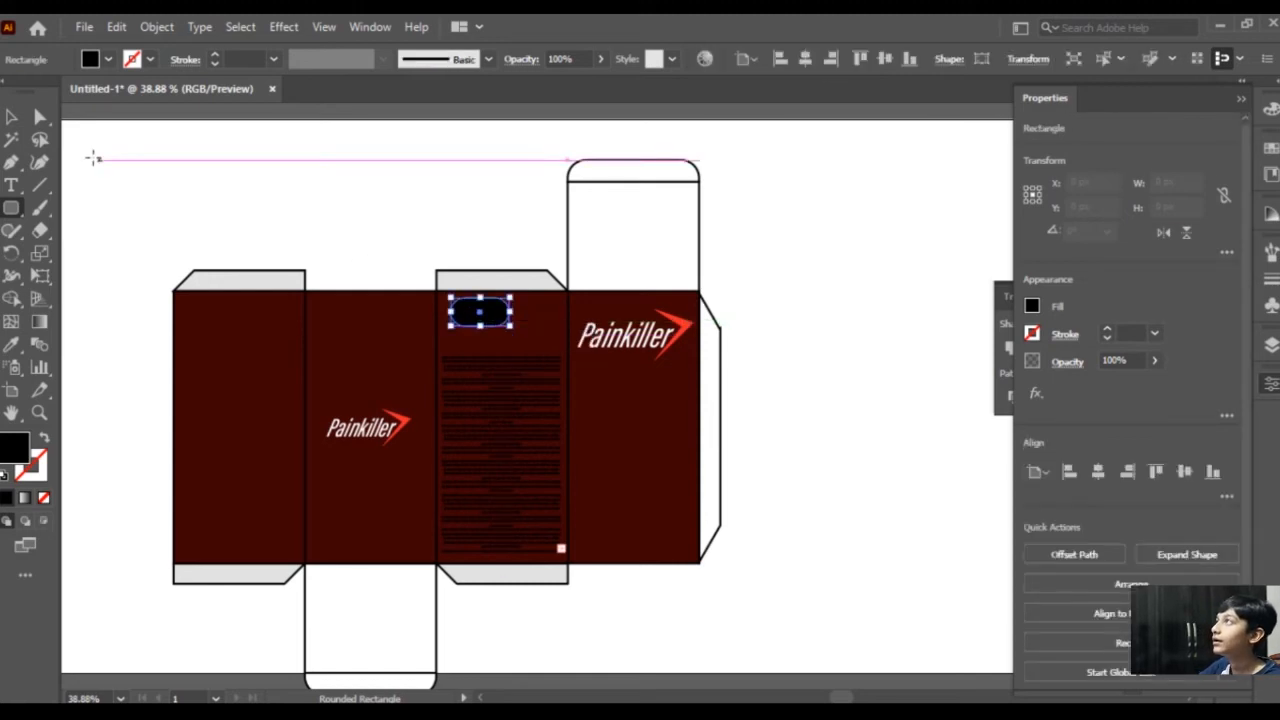
pyautogui.click(40, 117)
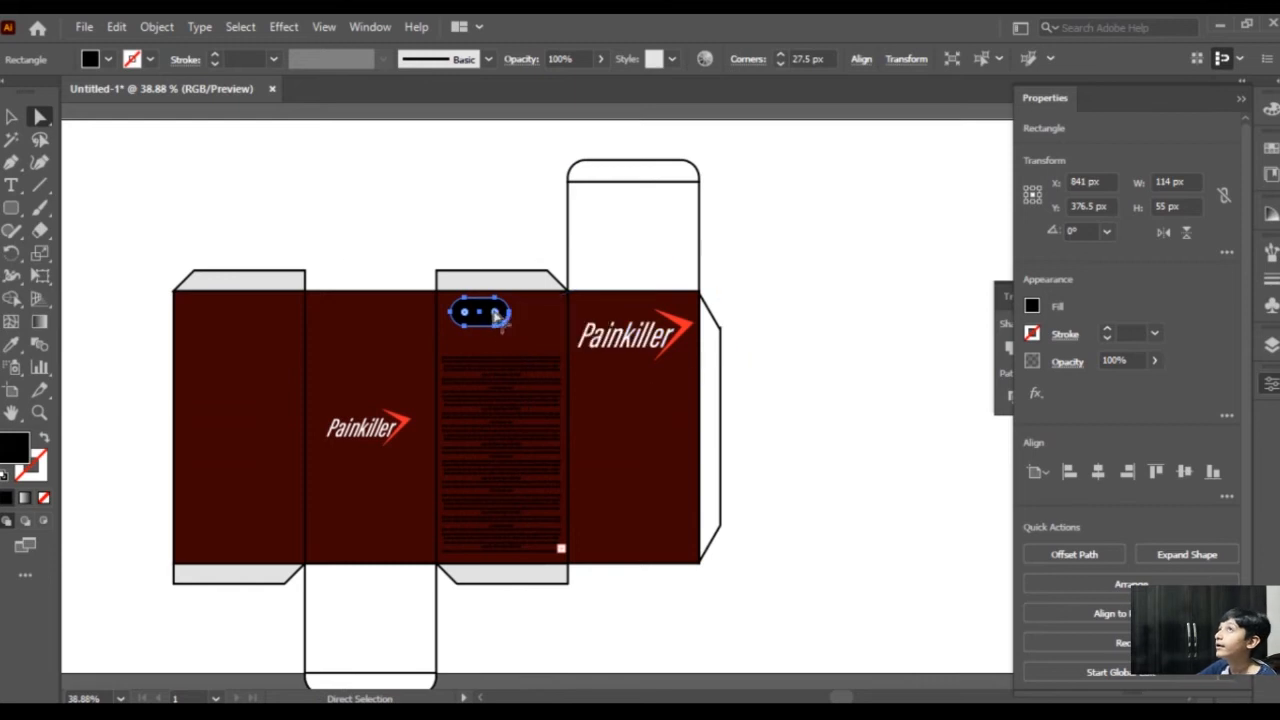
pyautogui.moveTo(513, 314); pyautogui.dragTo(521, 318)
pyautogui.click(745, 358)
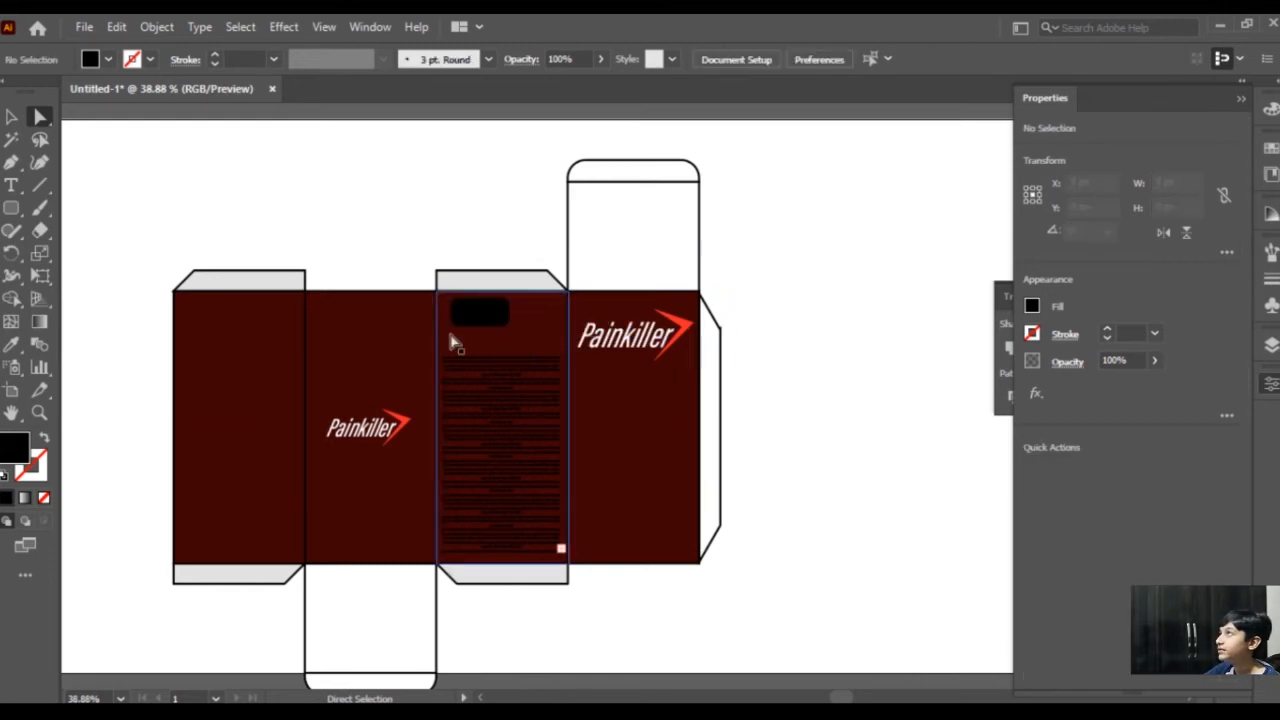
pyautogui.click(495, 315)
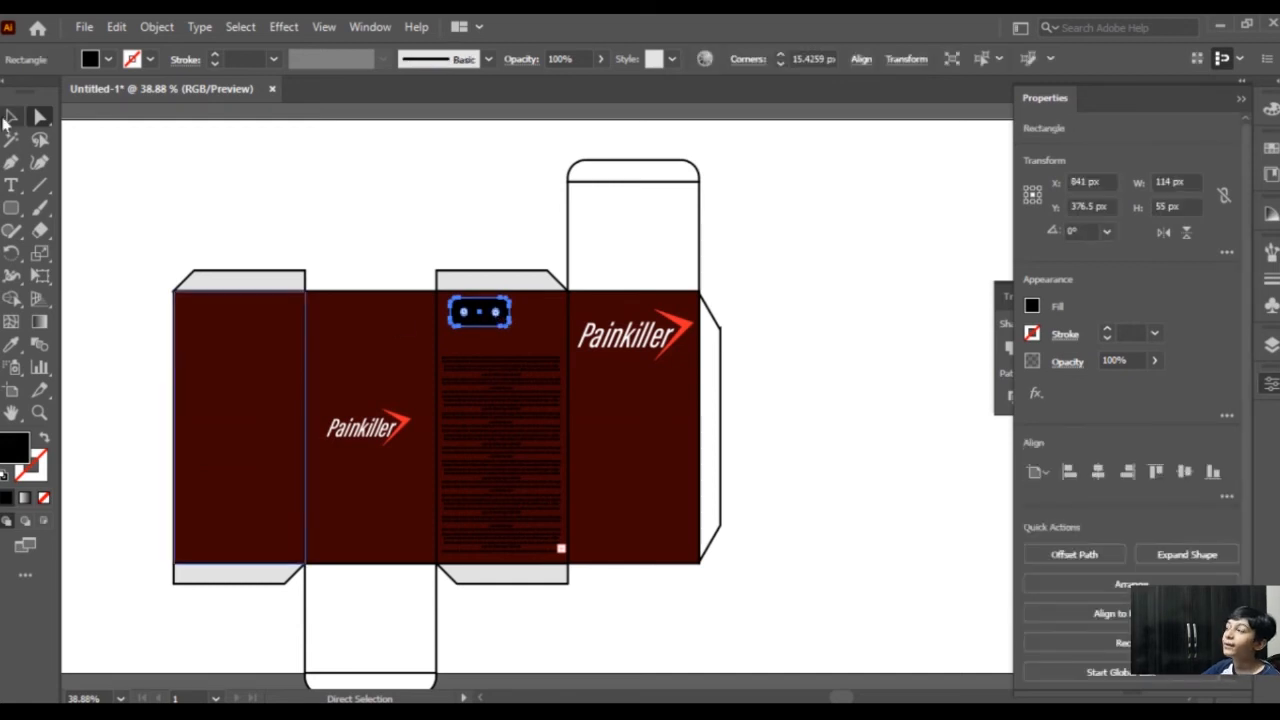
# Enlarge the black rounded rectangle above the paragraph text to about 176 × 85 px.
pyautogui.press('v')
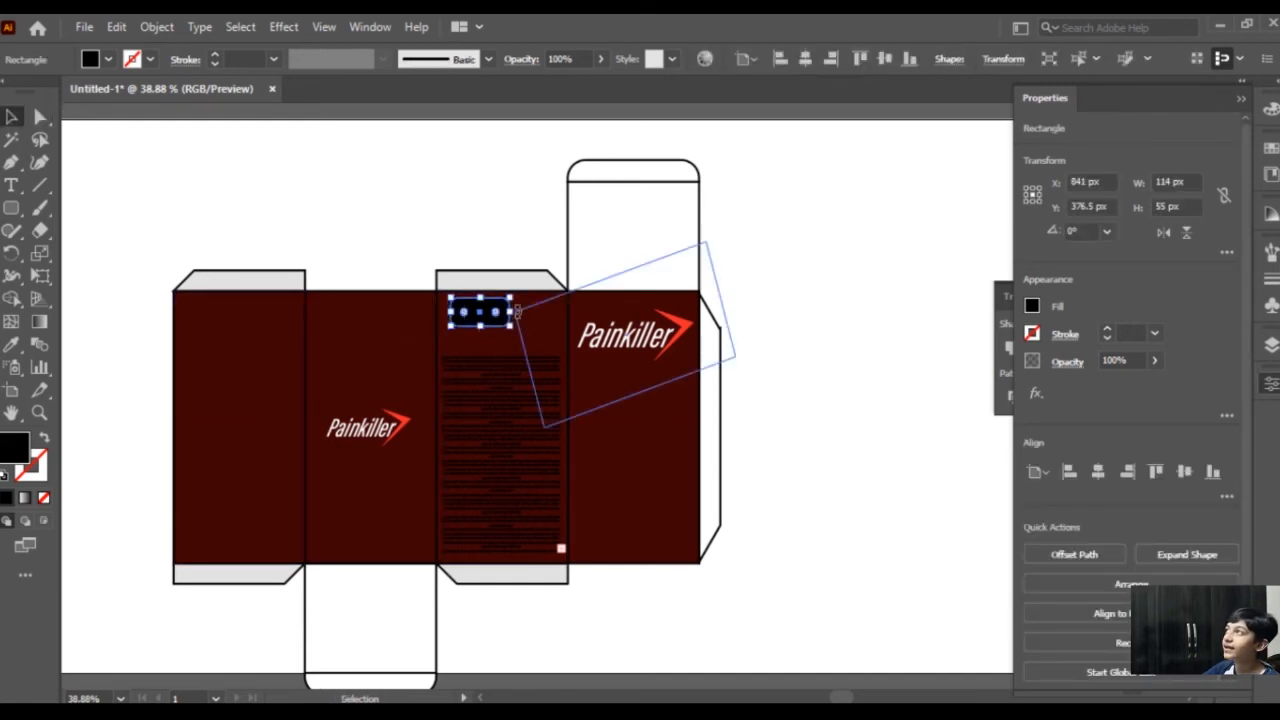
pyautogui.moveTo(517, 311)
pyautogui.mouseDown()
pyautogui.moveTo(556, 306)
pyautogui.moveTo(506, 329)
pyautogui.mouseUp()
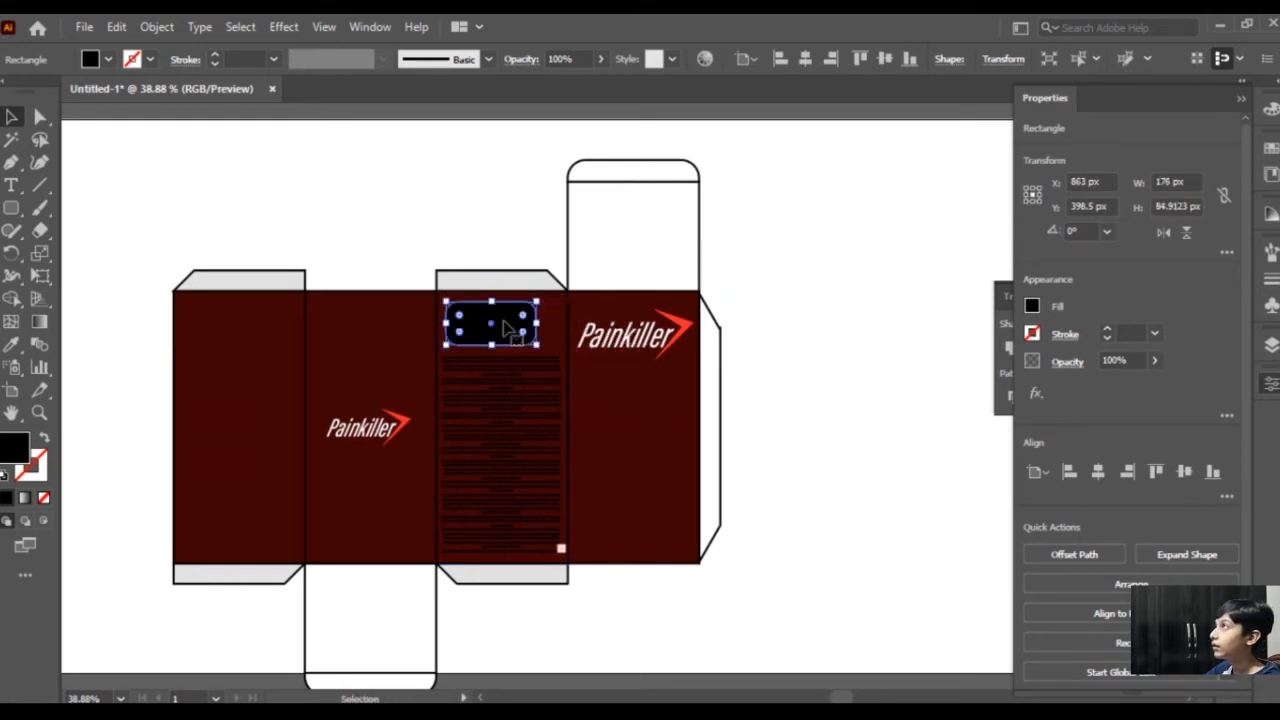
# Change the fill of the paragraph text block below the black badge to white.
pyautogui.click(526, 395)
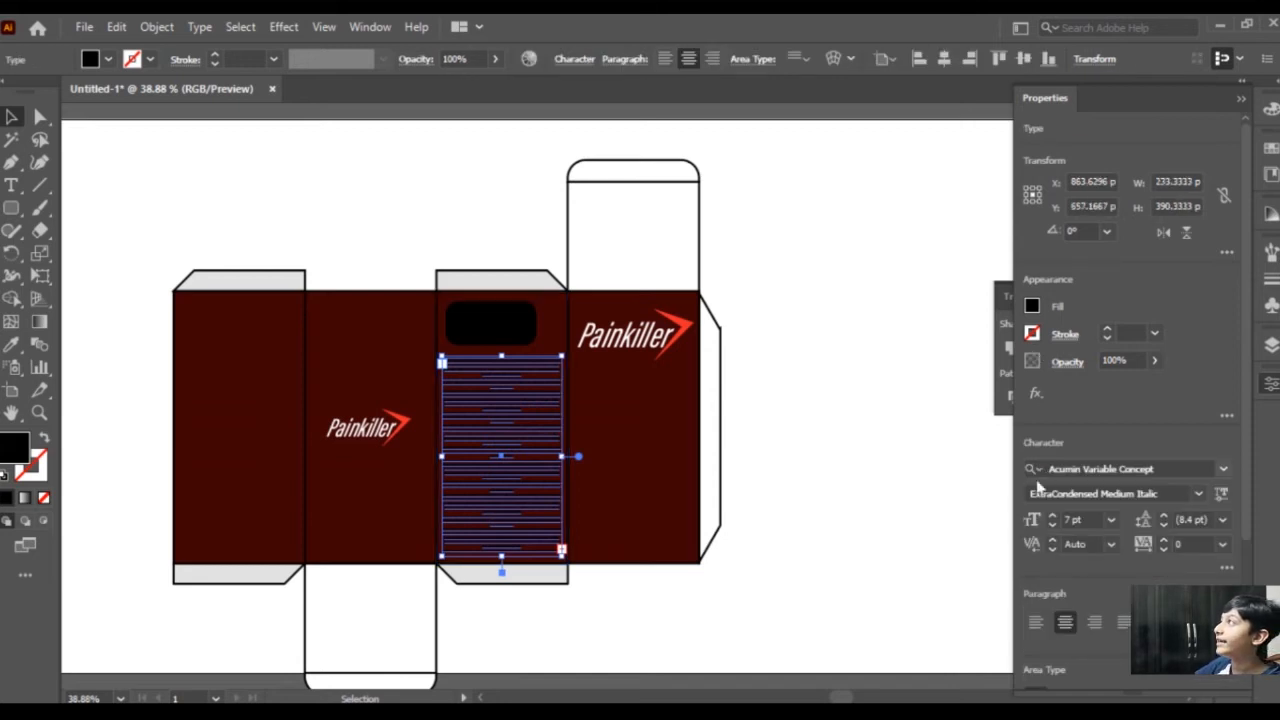
pyautogui.click(1032, 307)
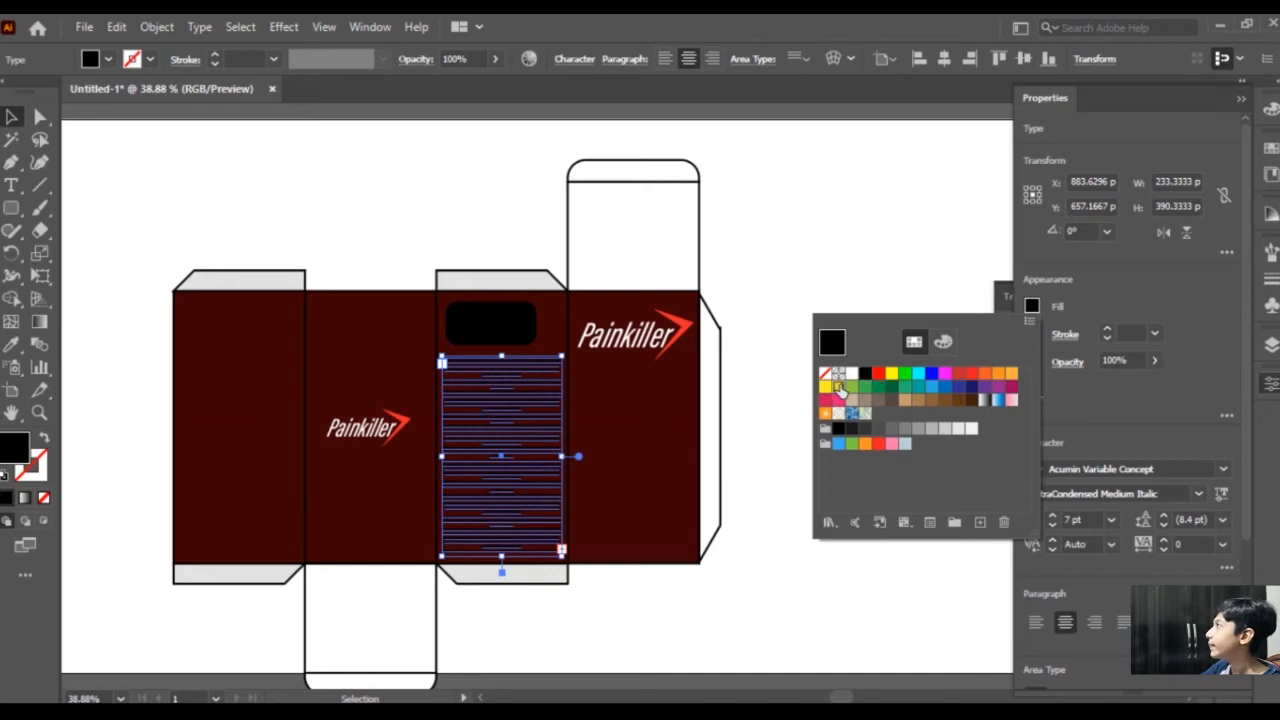
pyautogui.click(839, 386)
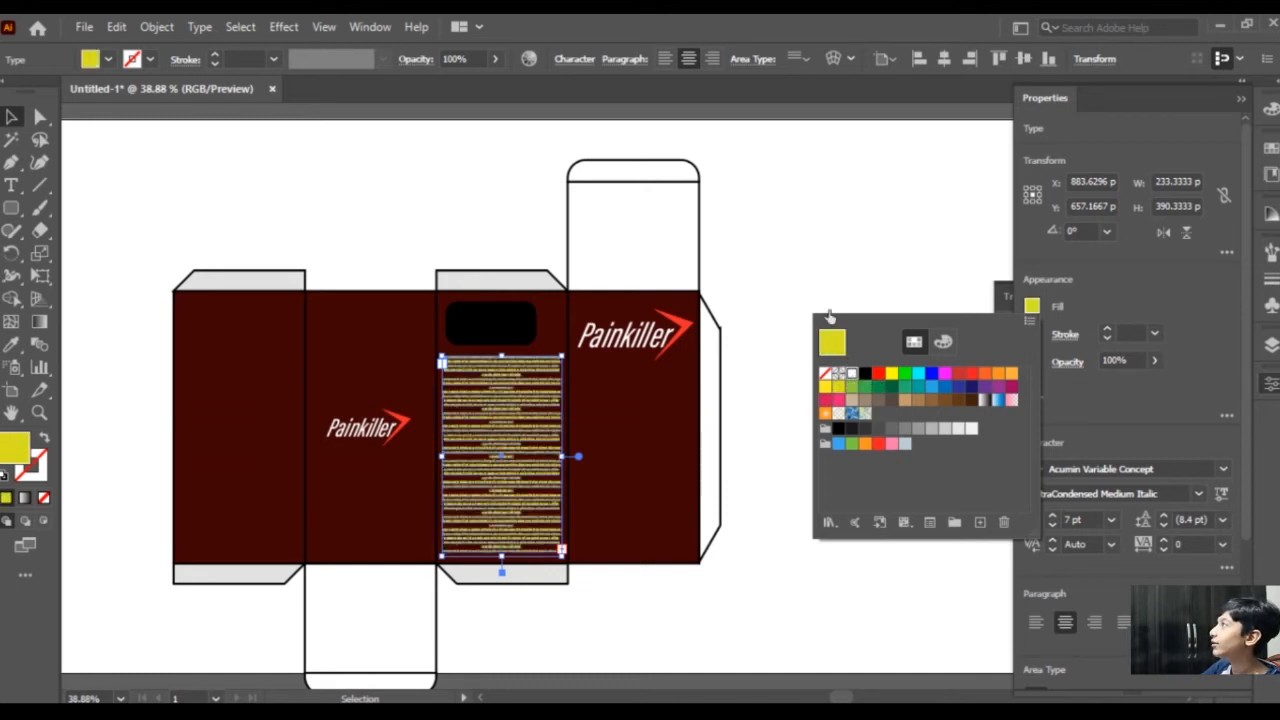
pyautogui.click(800, 178)
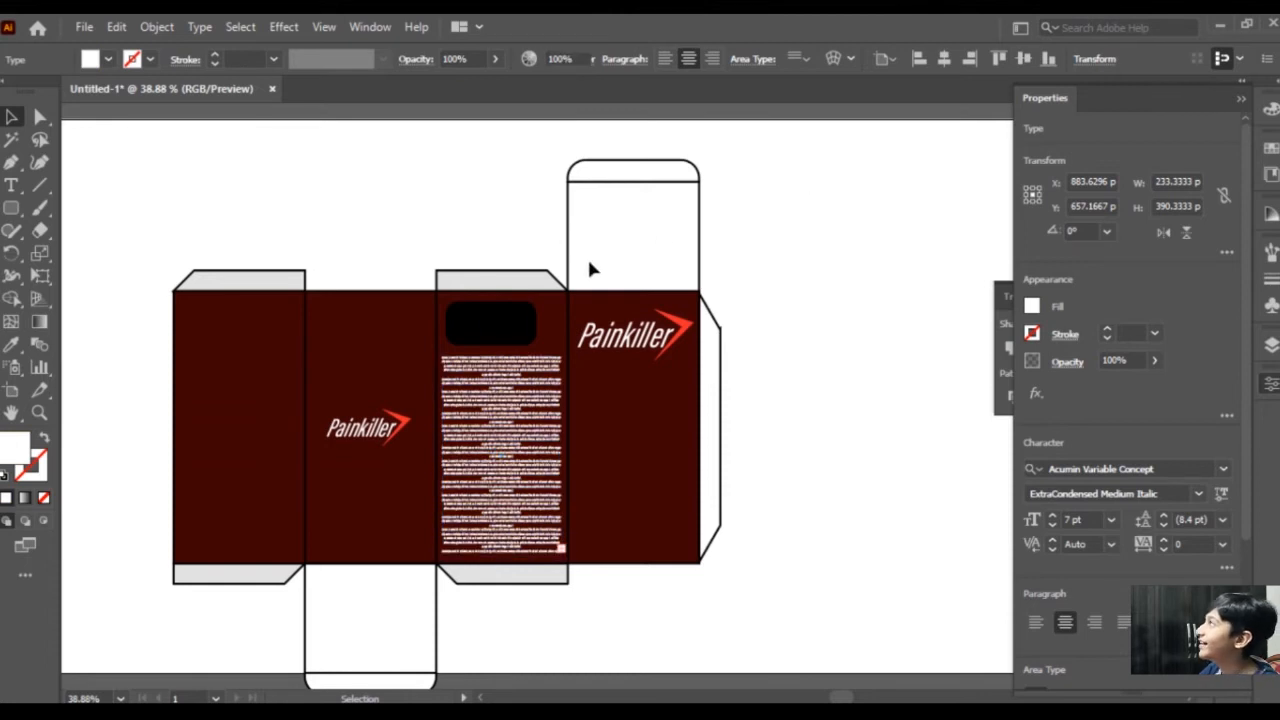
pyautogui.click(468, 334)
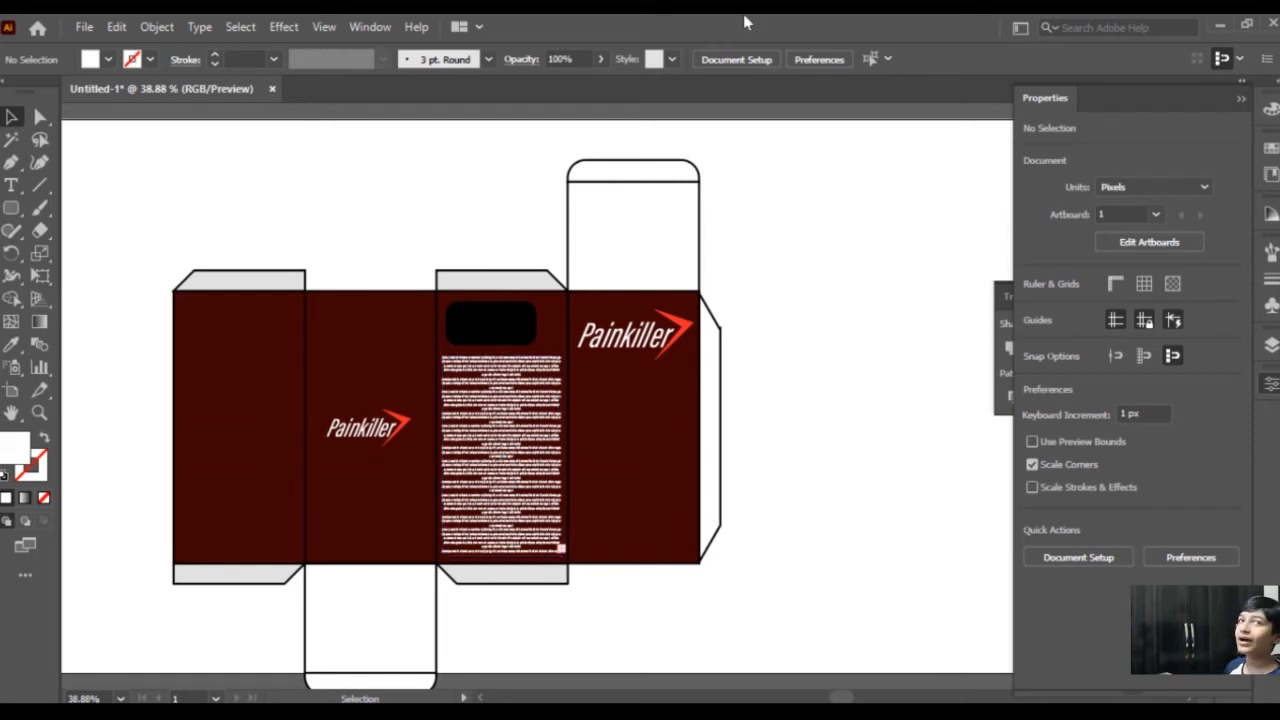
# Add a 12 pt placeholder text frame inside the black badge and enlarge it to about 152 × 72 px.
pyautogui.click(505, 320)
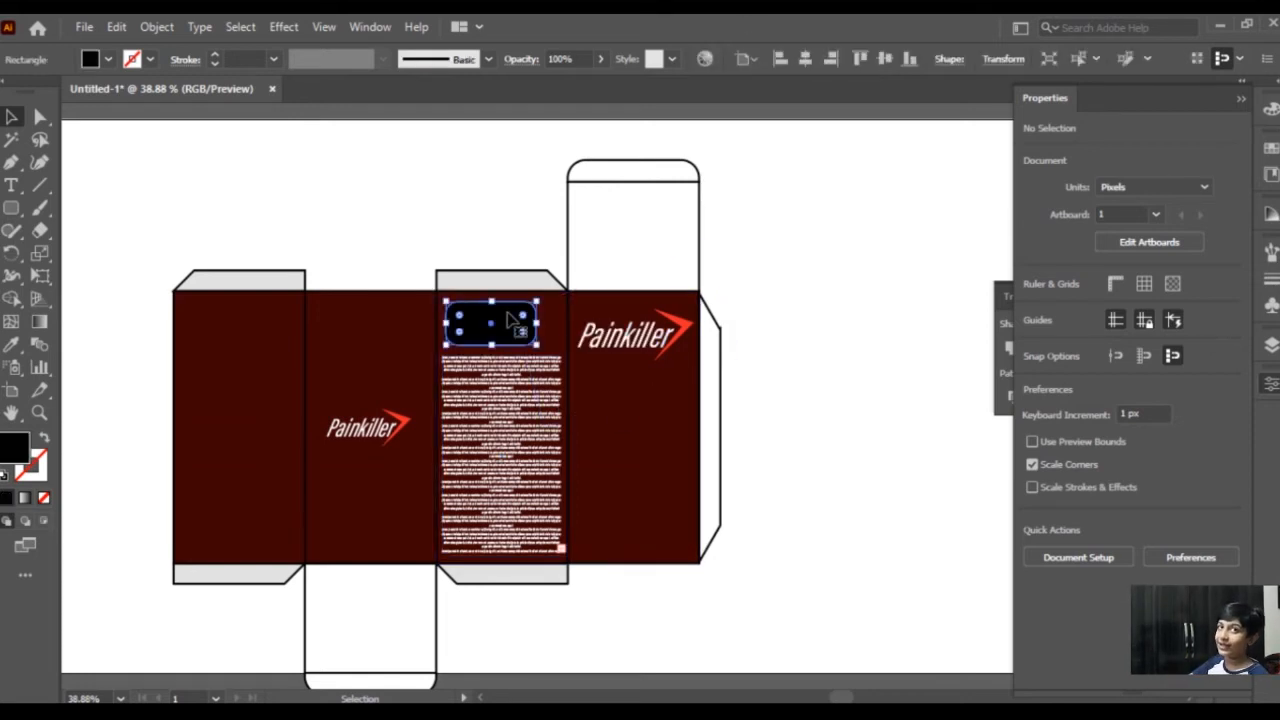
pyautogui.click(11, 186)
pyautogui.moveTo(462, 314); pyautogui.dragTo(518, 341)
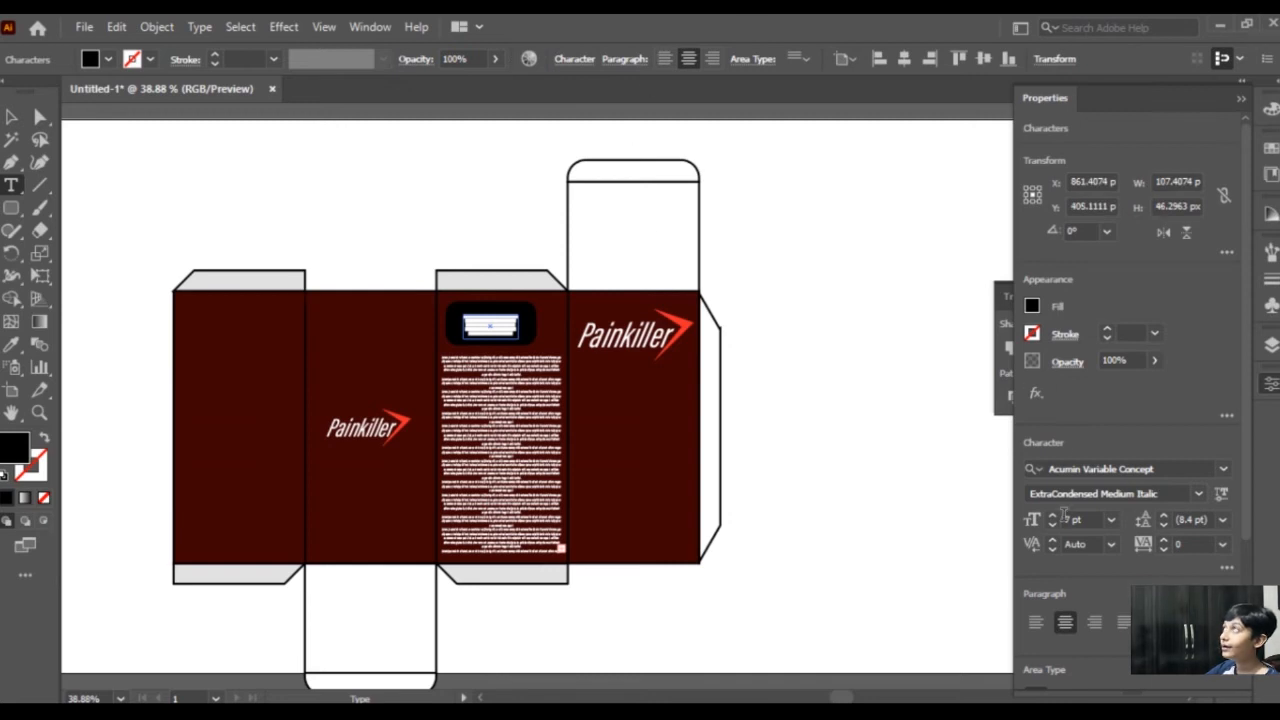
pyautogui.click(1111, 520)
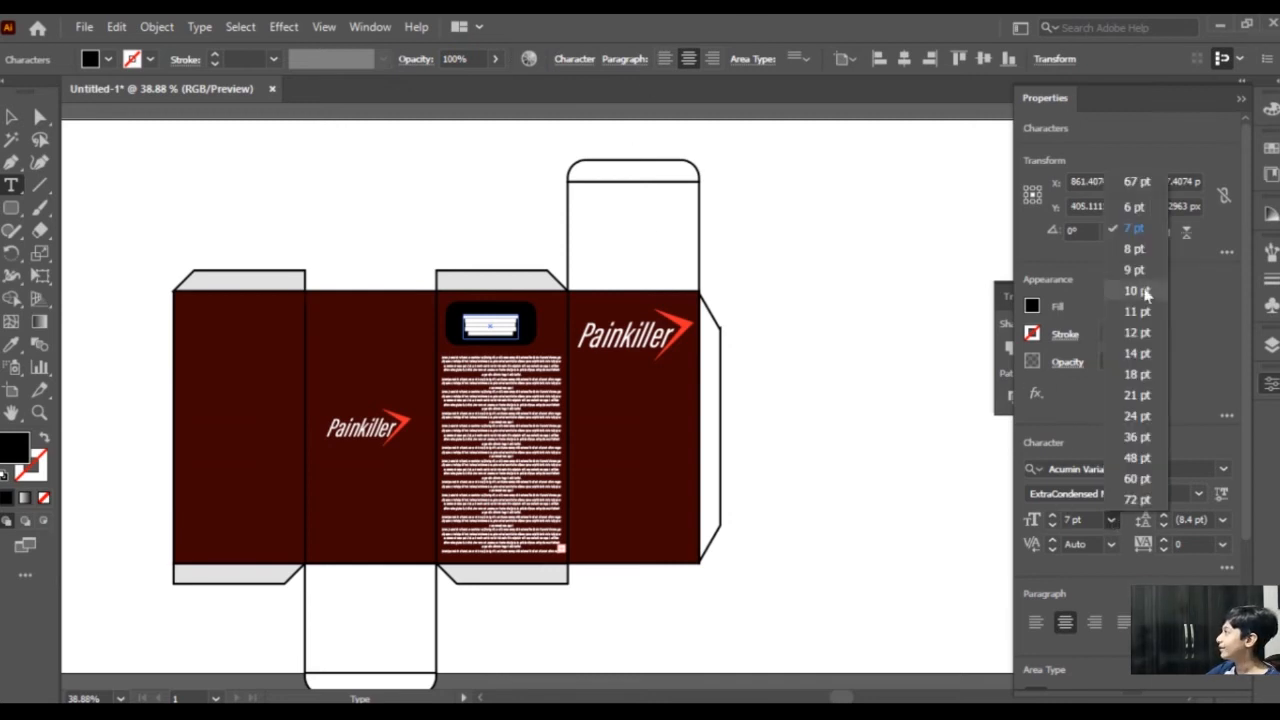
pyautogui.click(1146, 333)
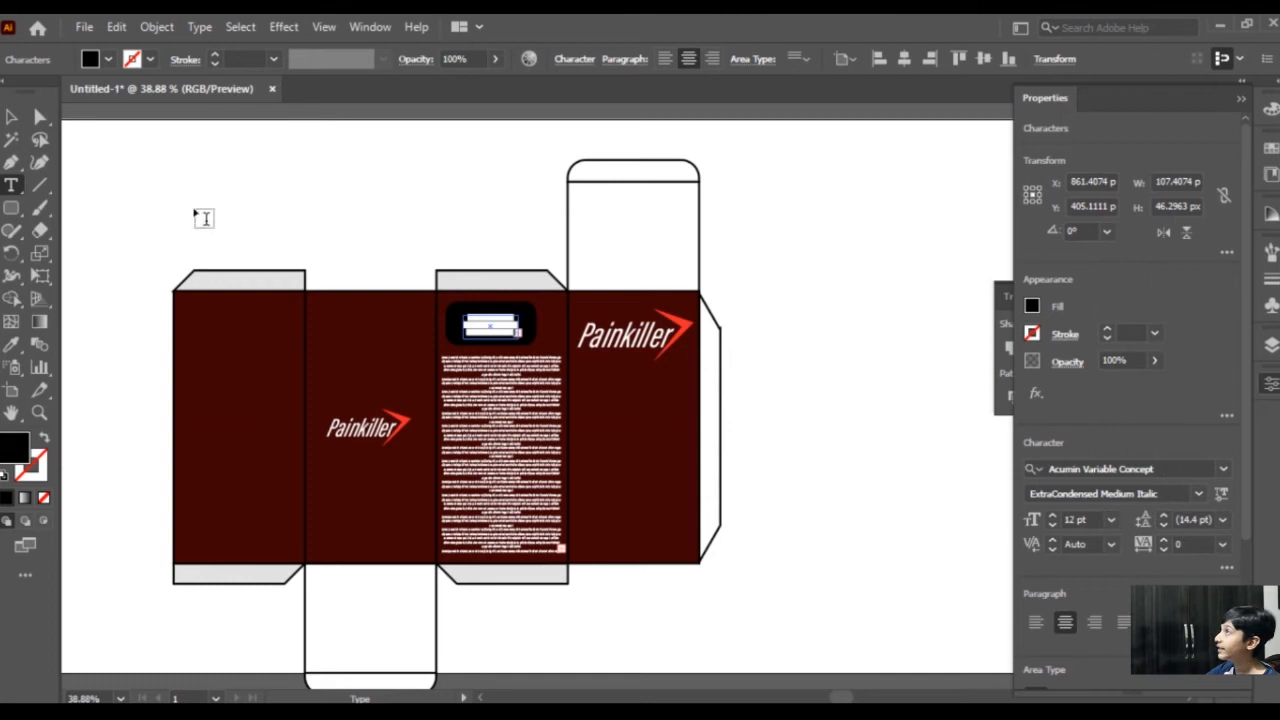
pyautogui.press('Escape')
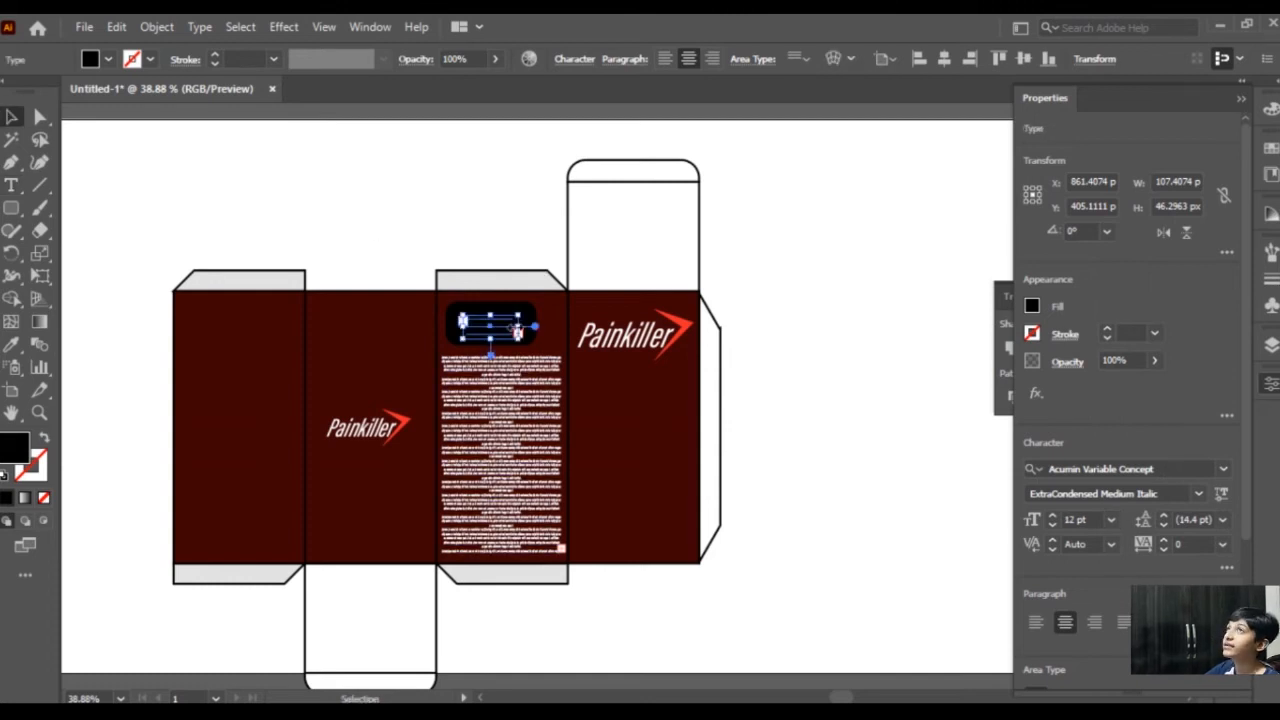
pyautogui.moveTo(519, 326)
pyautogui.mouseDown()
pyautogui.moveTo(542, 326)
pyautogui.moveTo(501, 336)
pyautogui.mouseUp()
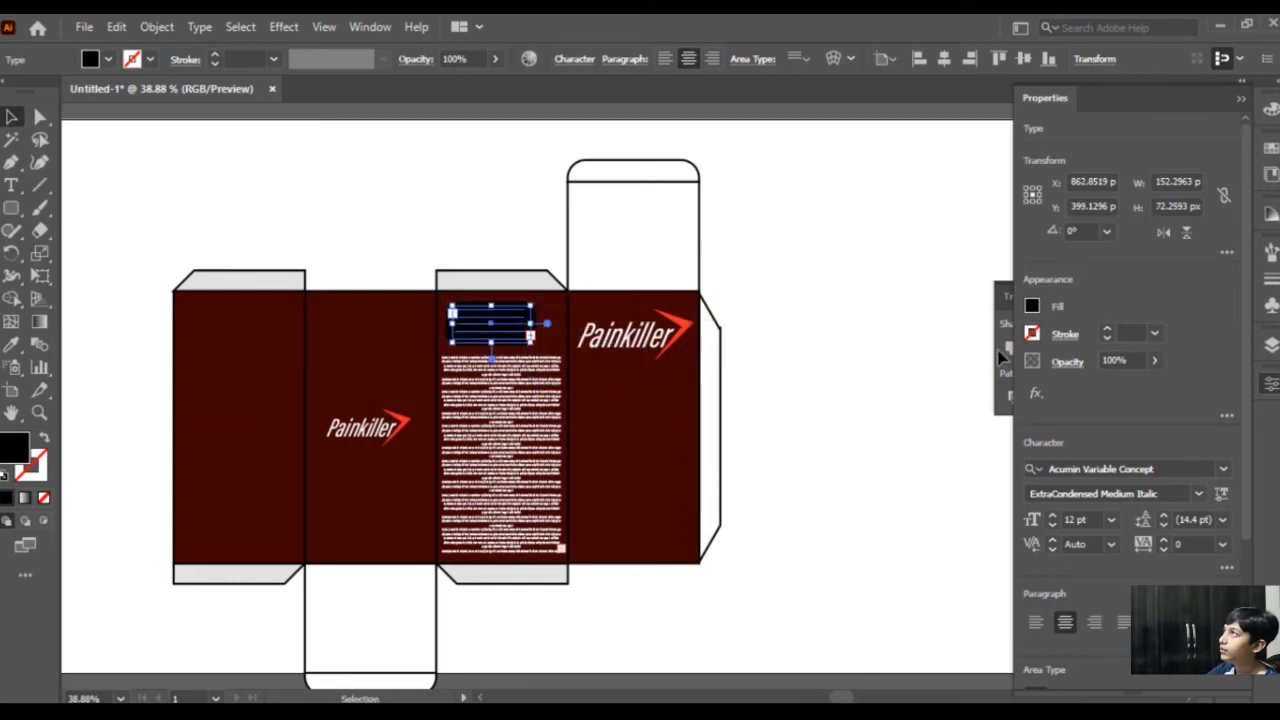
# Change the fill of the placeholder text in the black badge to white.
pyautogui.click(1033, 306)
pyautogui.click(1033, 306)
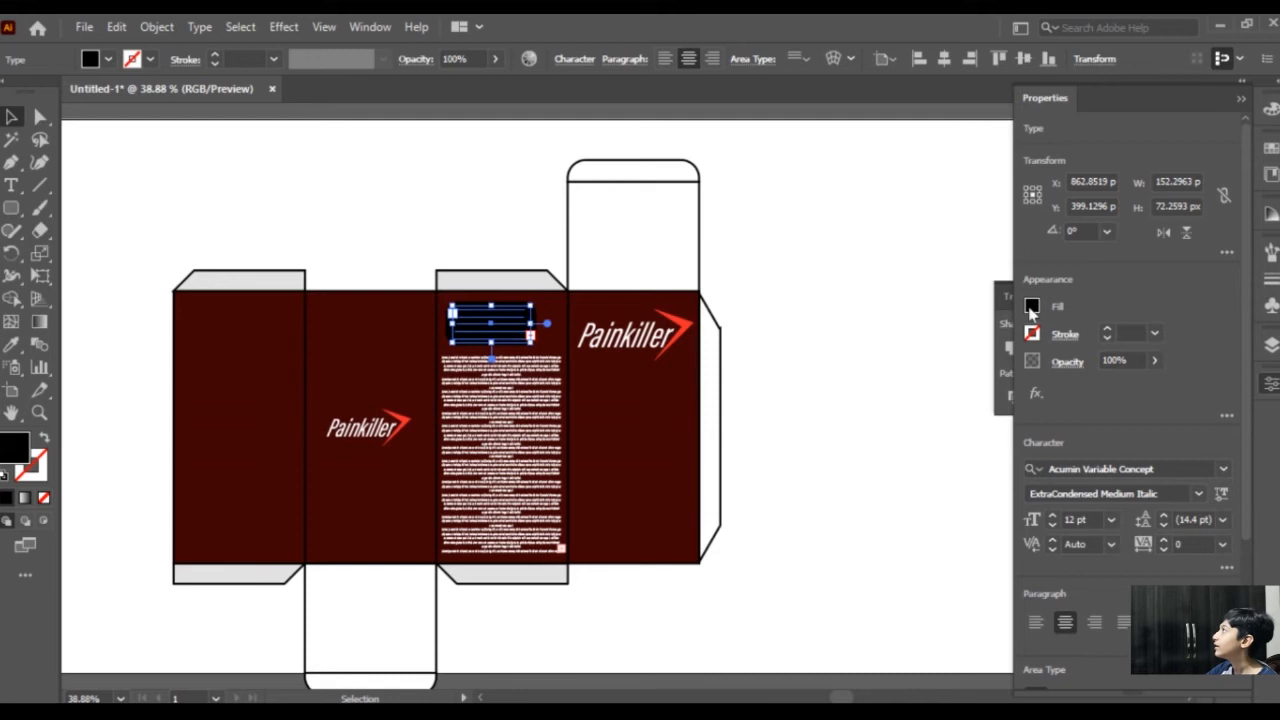
pyautogui.click(1033, 306)
pyautogui.click(852, 373)
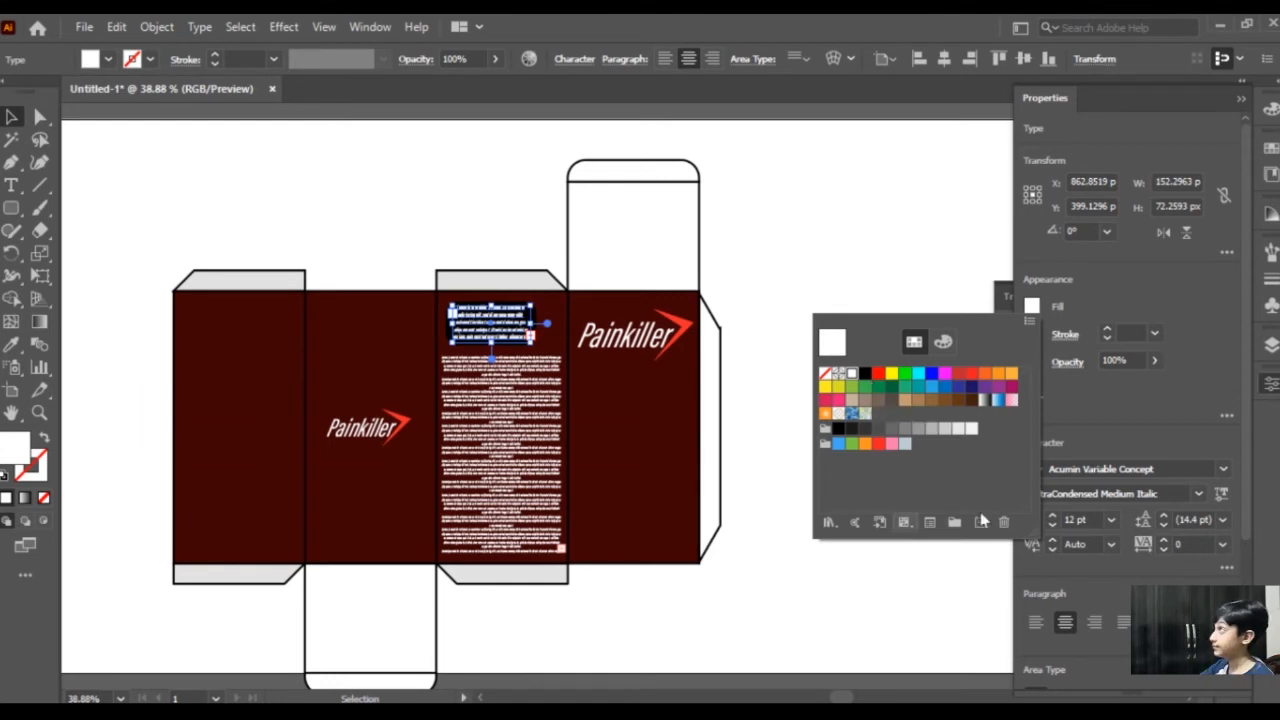
pyautogui.click(783, 160)
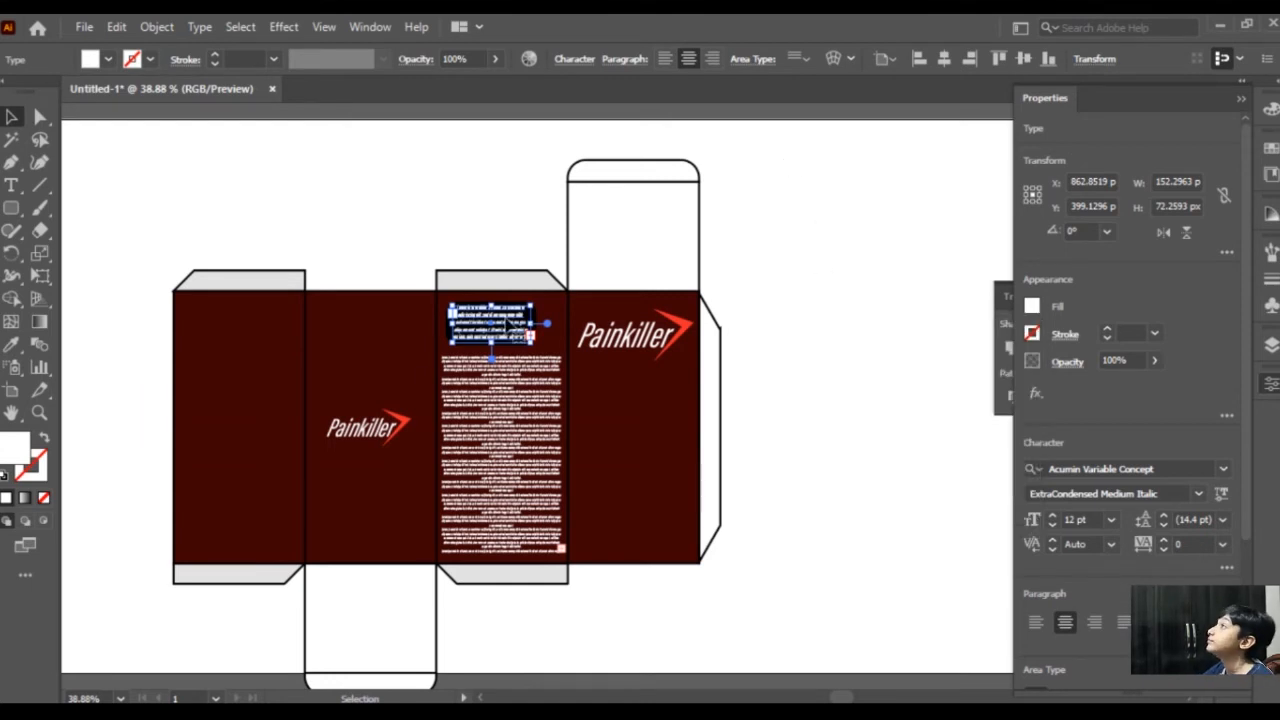
# Set the font size of the placeholder text in the black badge to 36 pt.
pyautogui.click(1112, 521)
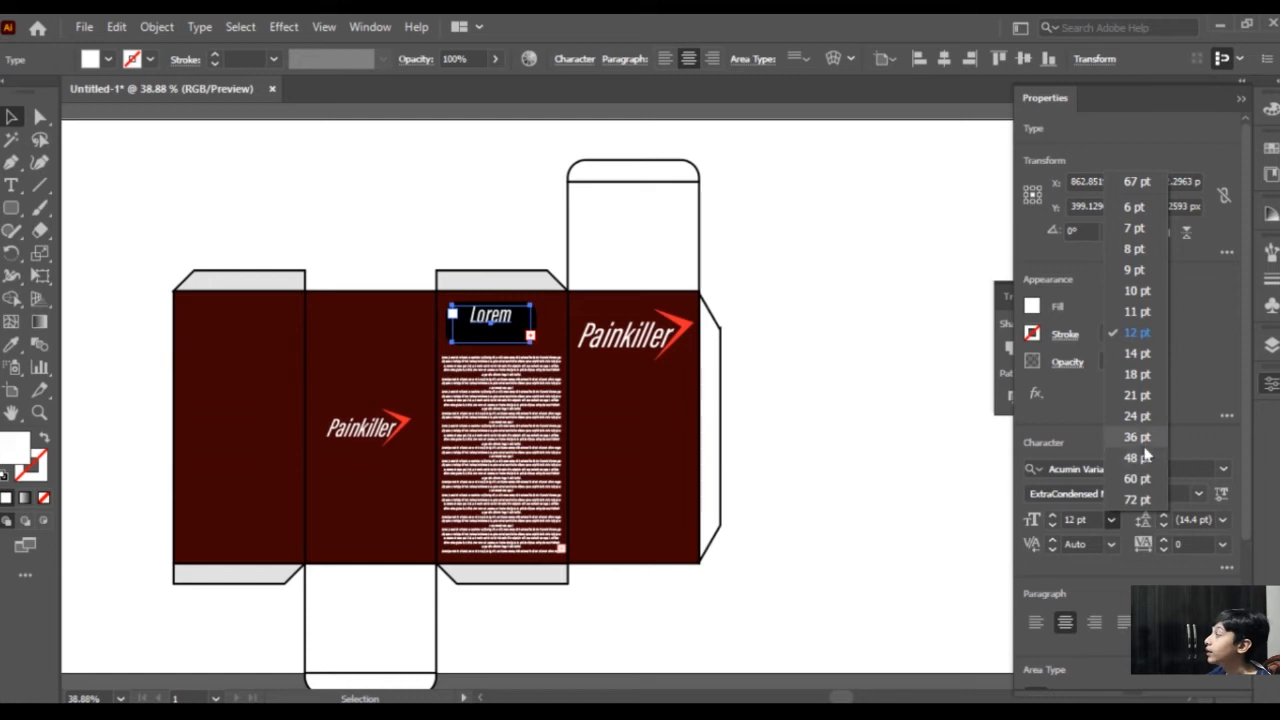
pyautogui.press('Escape')
pyautogui.click(481, 323)
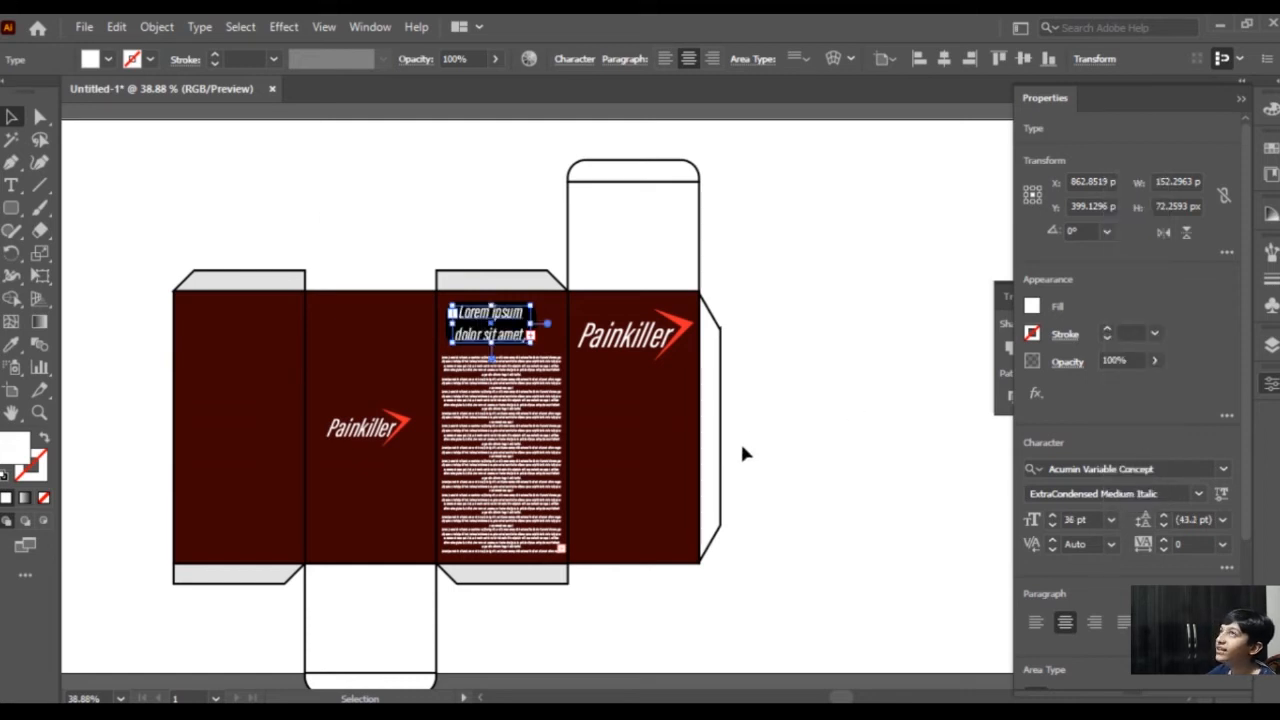
pyautogui.click(781, 406)
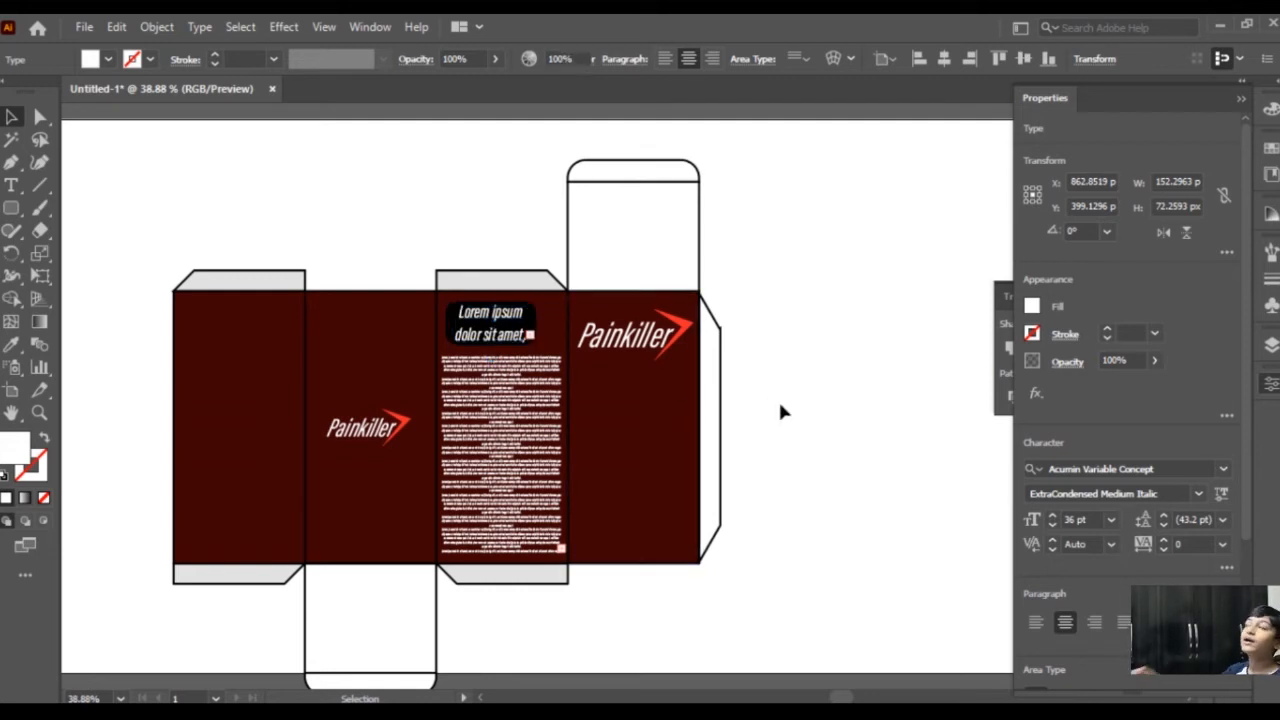
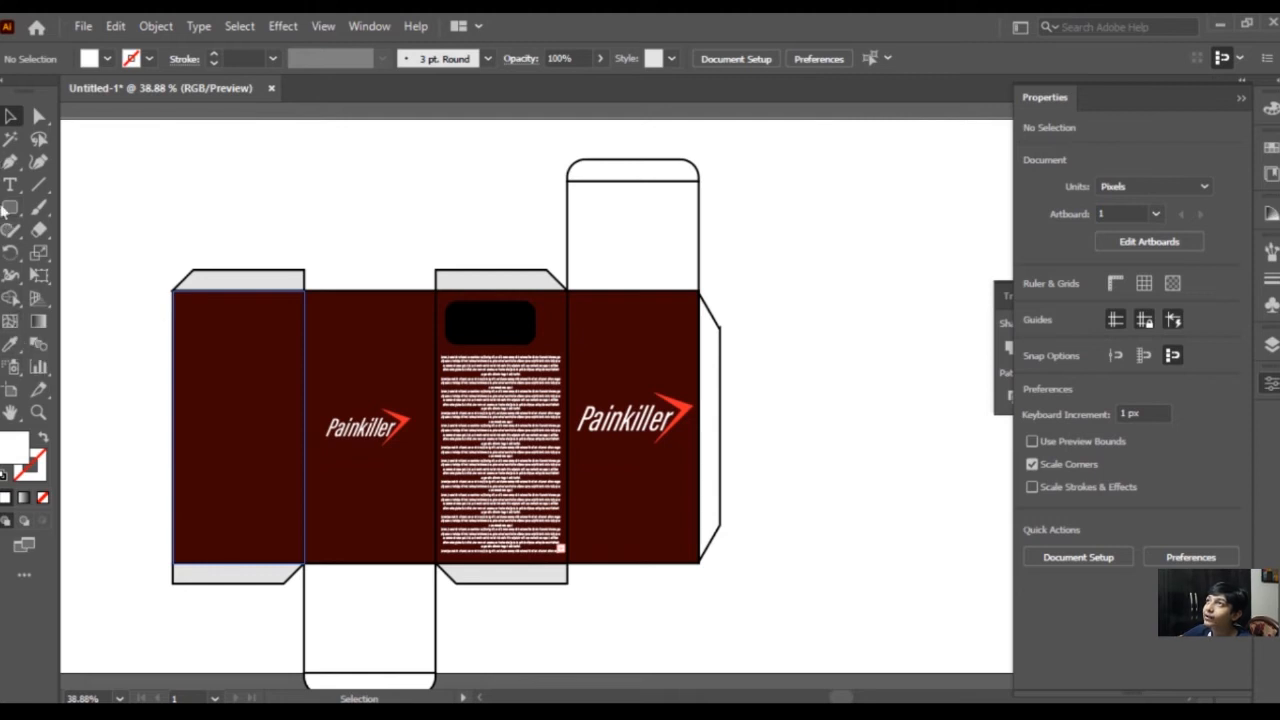
# Create a text frame about 135 × 43 px inside the black badge and replace its placeholder text with "brand".
pyautogui.click(10, 185)
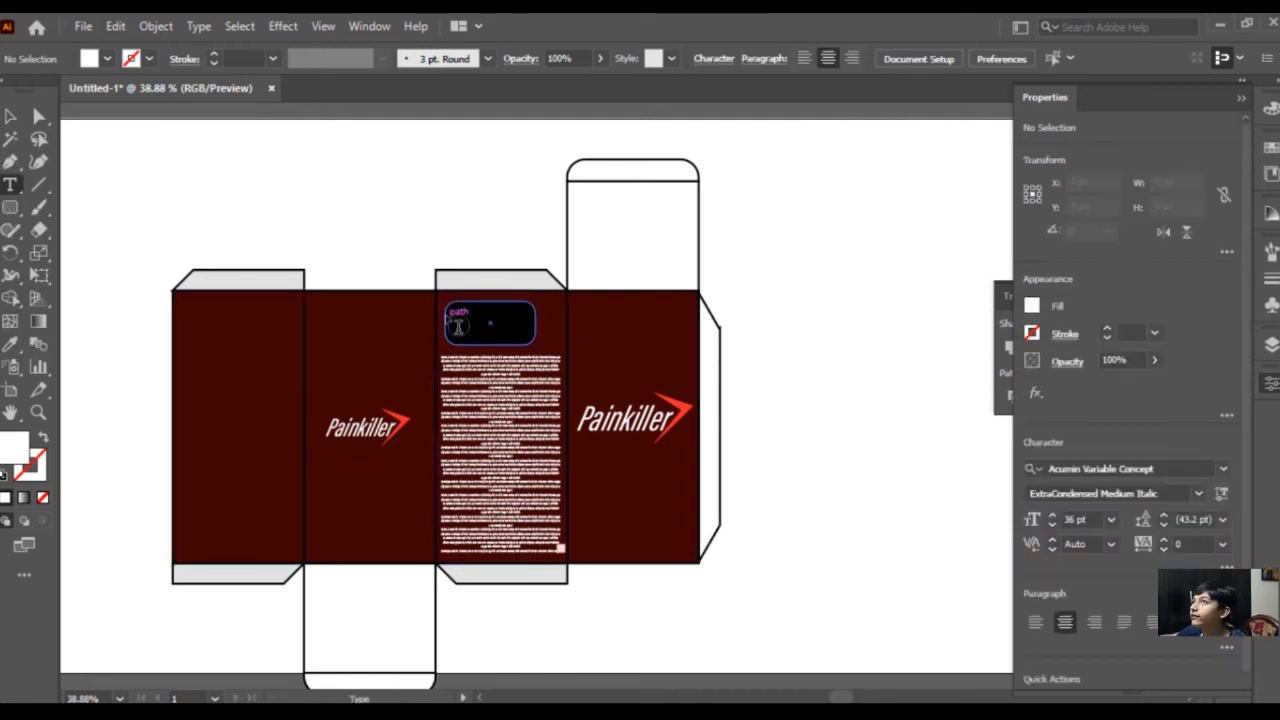
pyautogui.moveTo(457, 313); pyautogui.dragTo(528, 331)
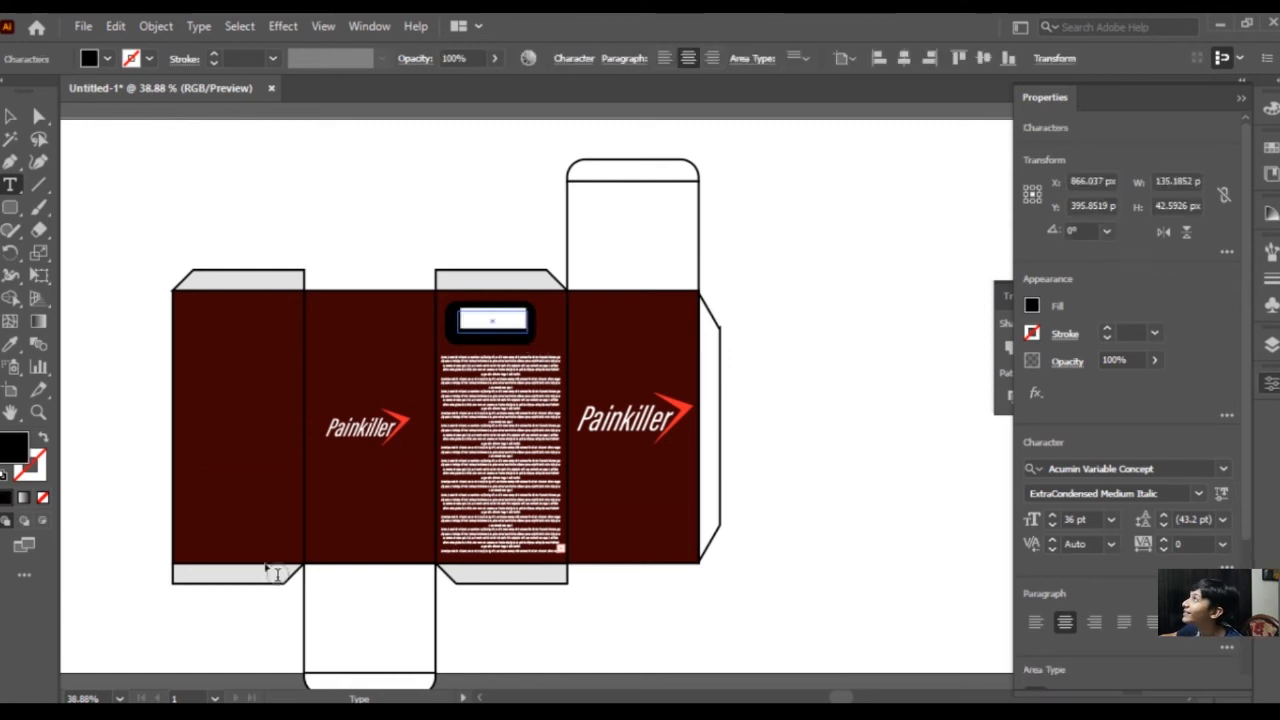
pyautogui.press('BackSpace')
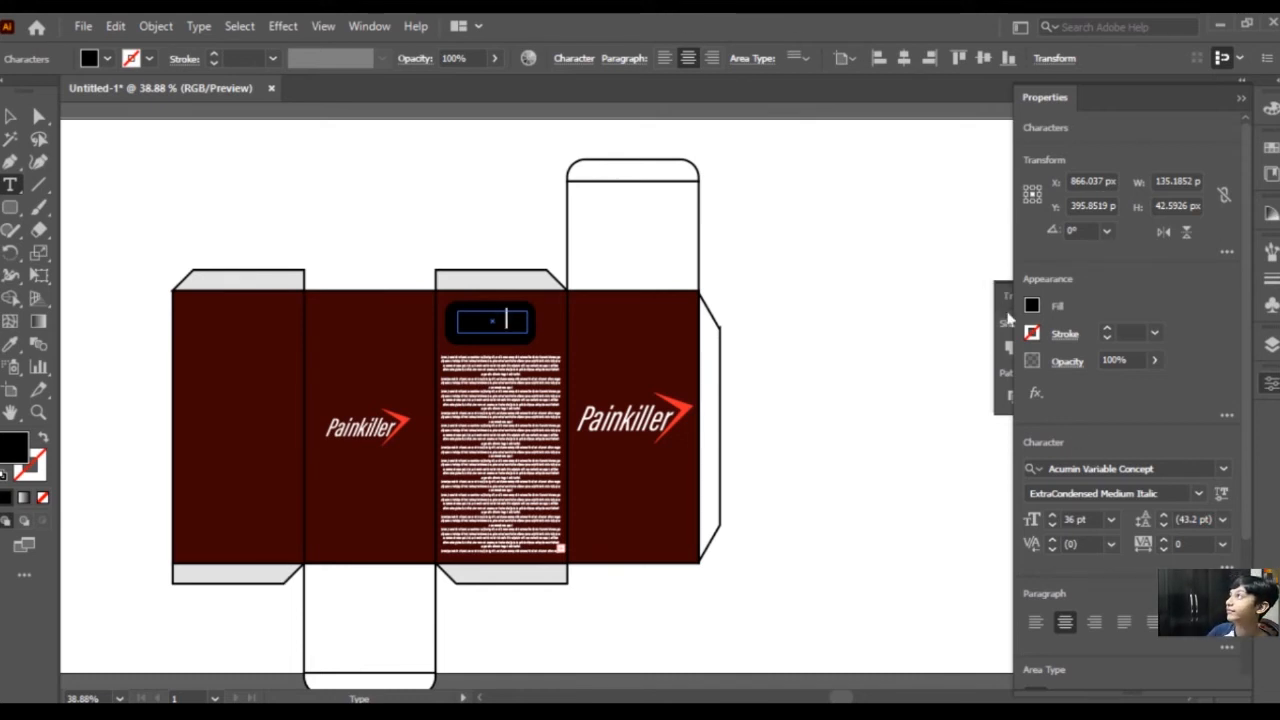
pyautogui.click(1031, 329)
pyautogui.press('Escape')
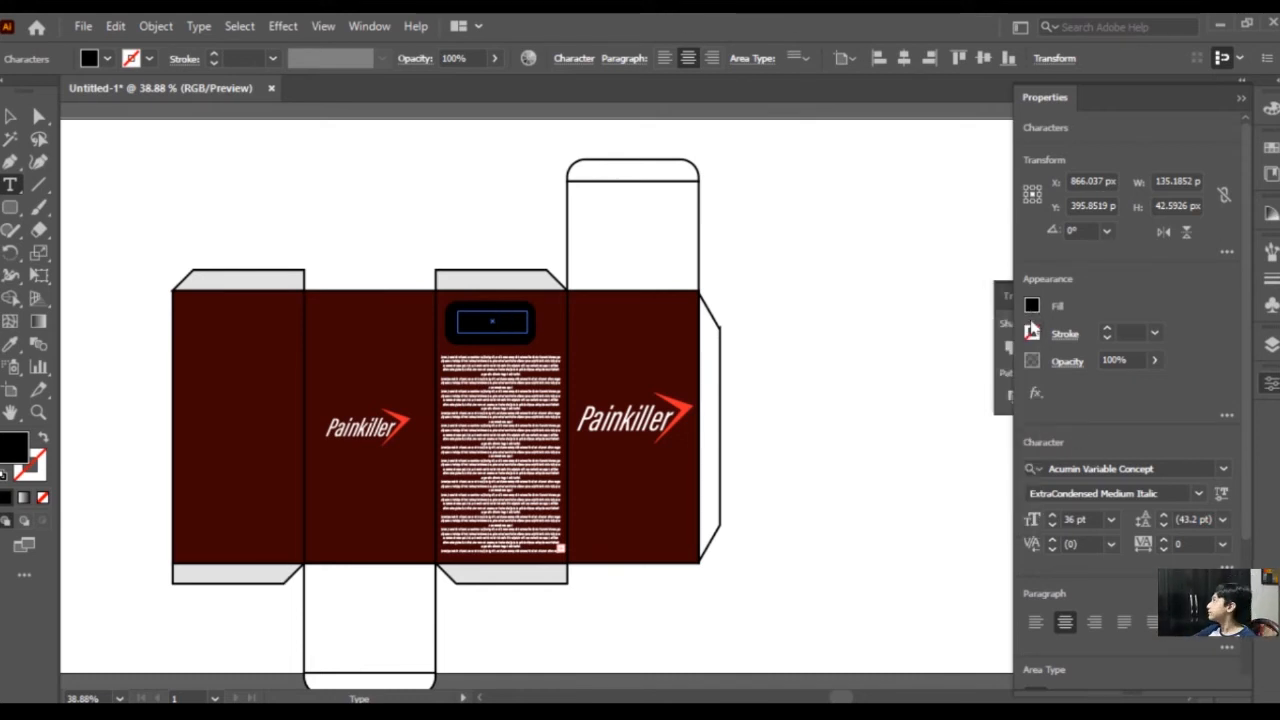
# Change the fill of the "brand" text to white and finish editing it.
pyautogui.hotkey('ctrl', 'a')
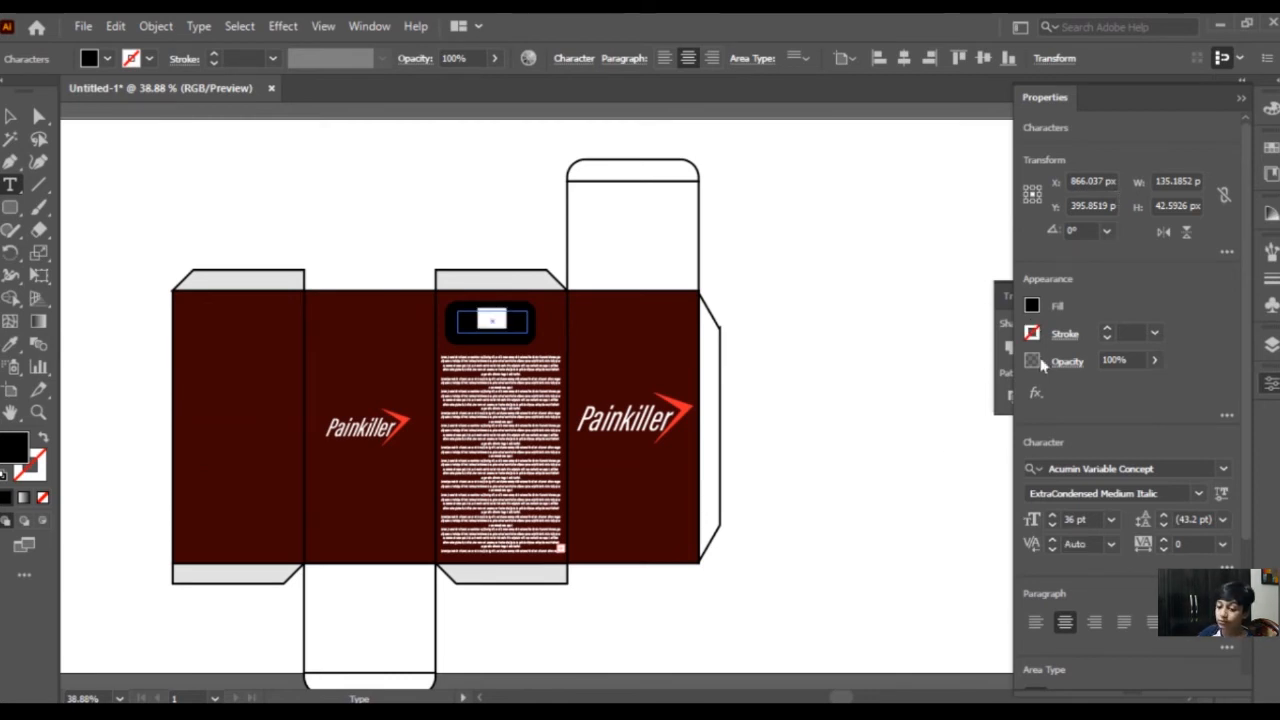
pyautogui.click(1034, 305)
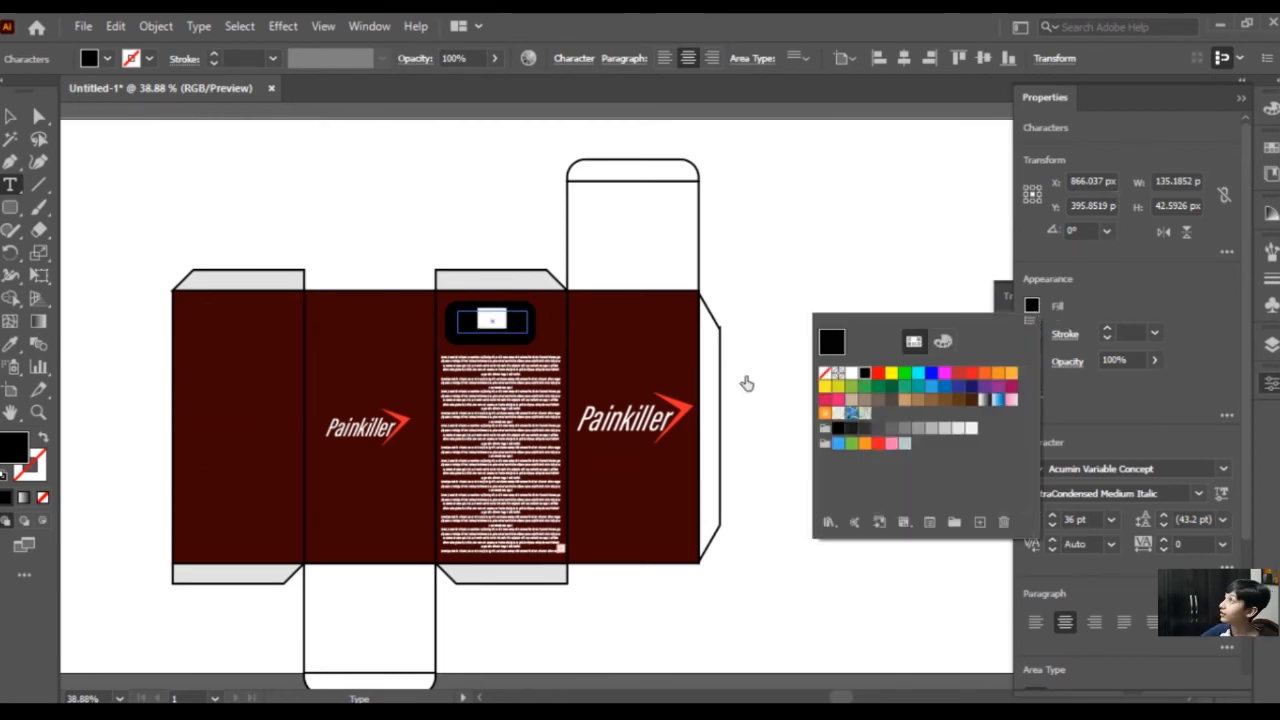
pyautogui.click(851, 373)
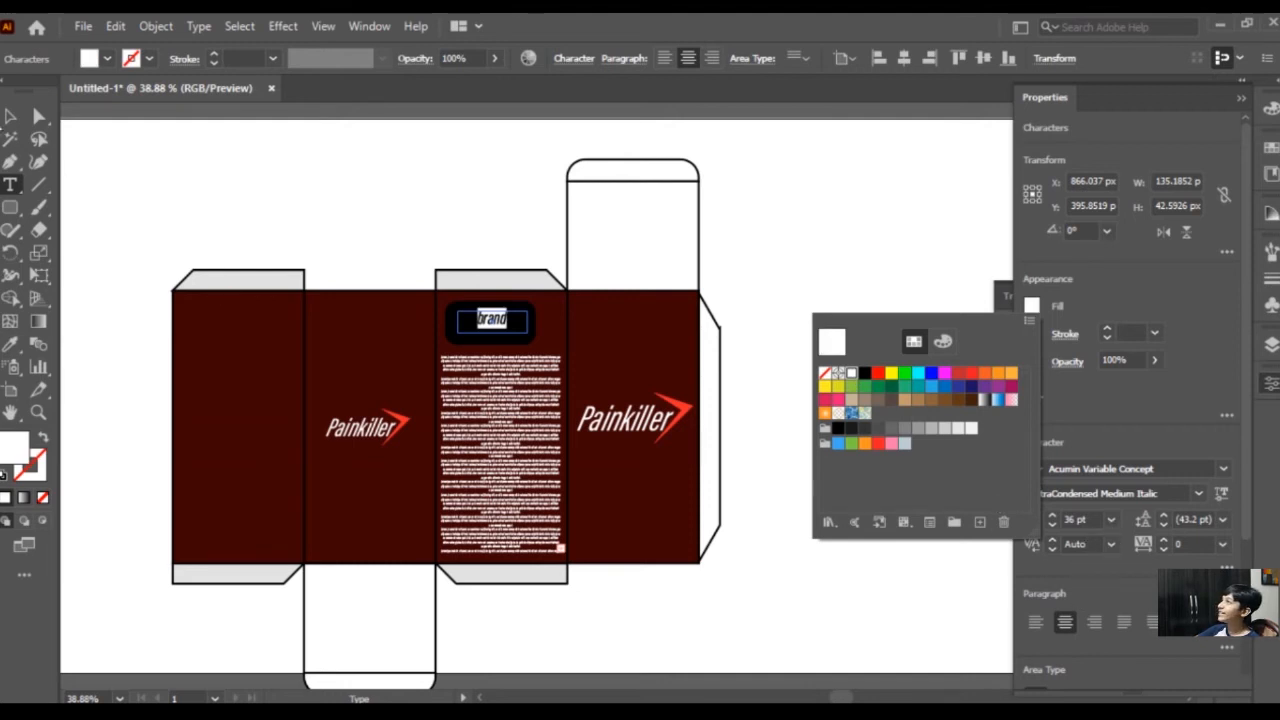
pyautogui.click(263, 163)
pyautogui.click(270, 156)
pyautogui.press('Escape')
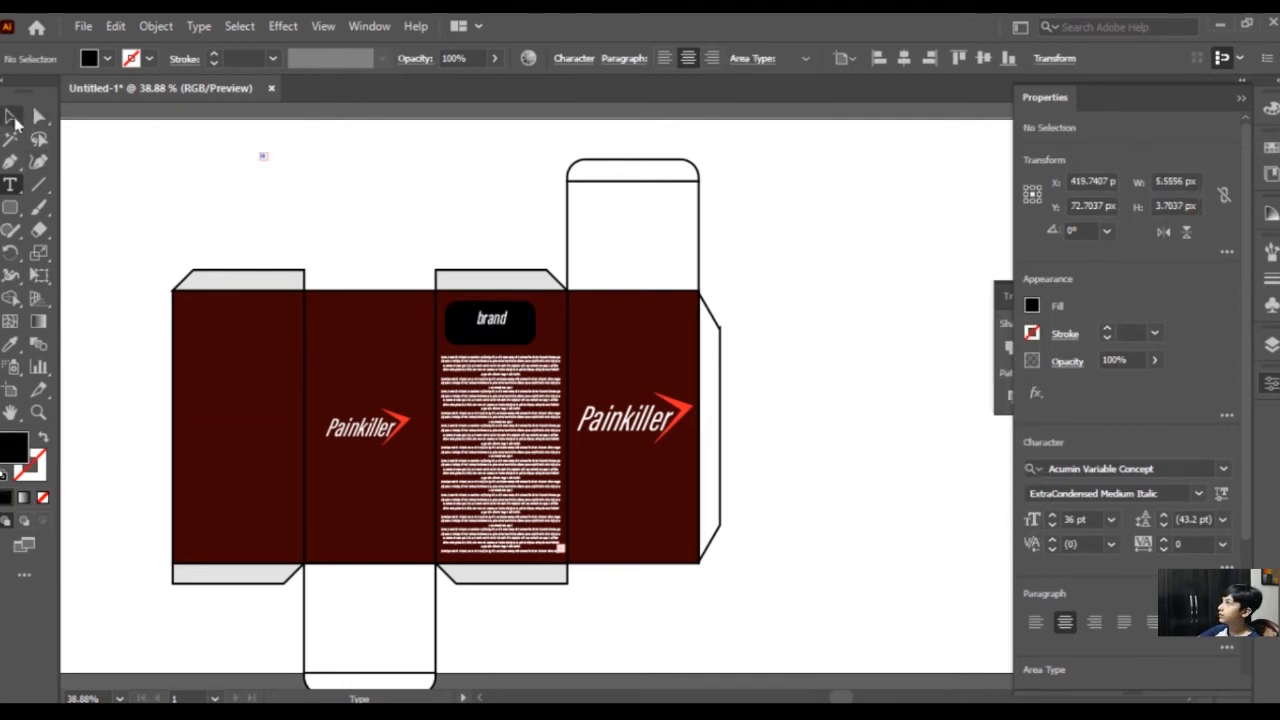
pyautogui.click(266, 177)
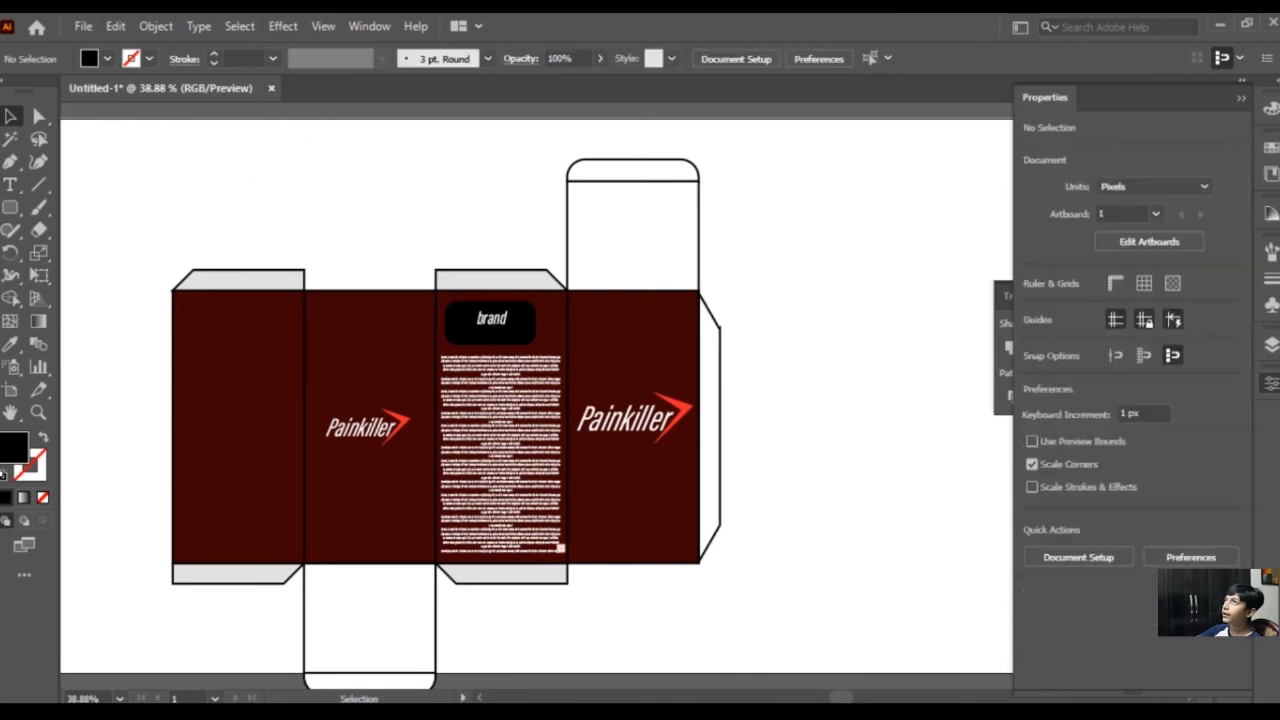
# Fit the "brand" text inside the black badge, using a frame about 186 × 58 px and a 72 pt font size.
pyautogui.click(492, 330)
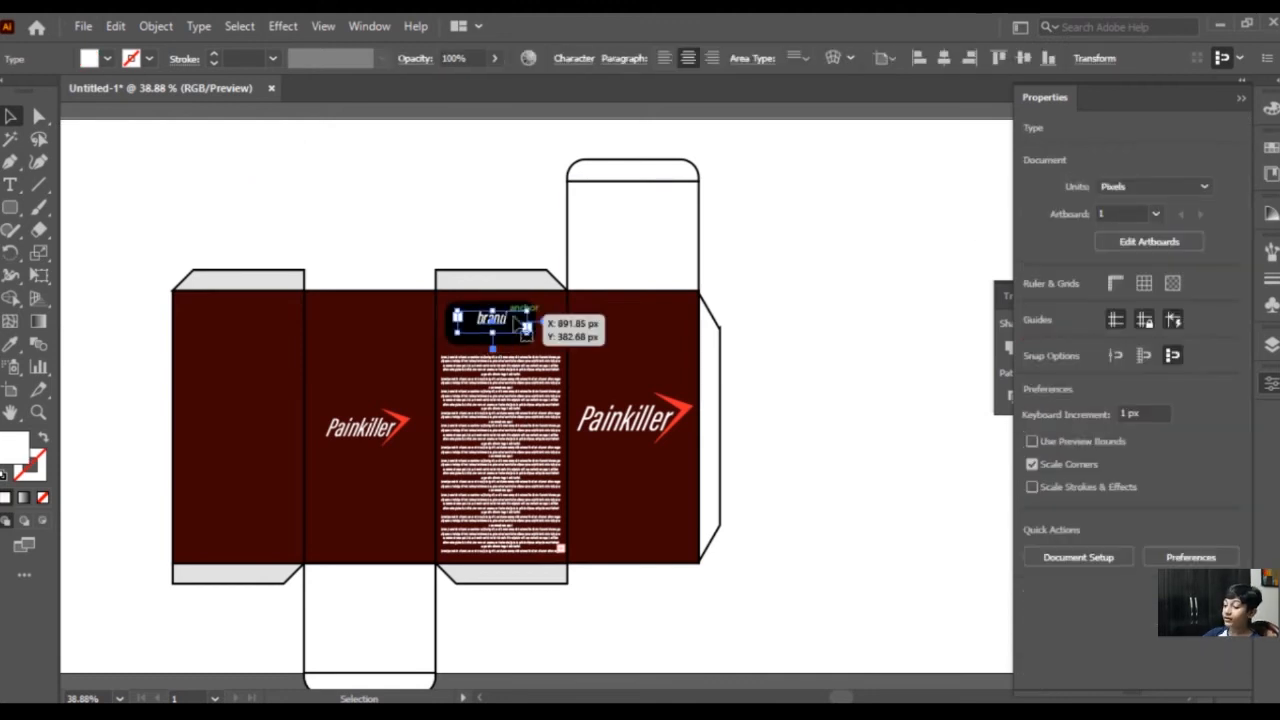
pyautogui.moveTo(528, 328); pyautogui.dragTo(502, 334)
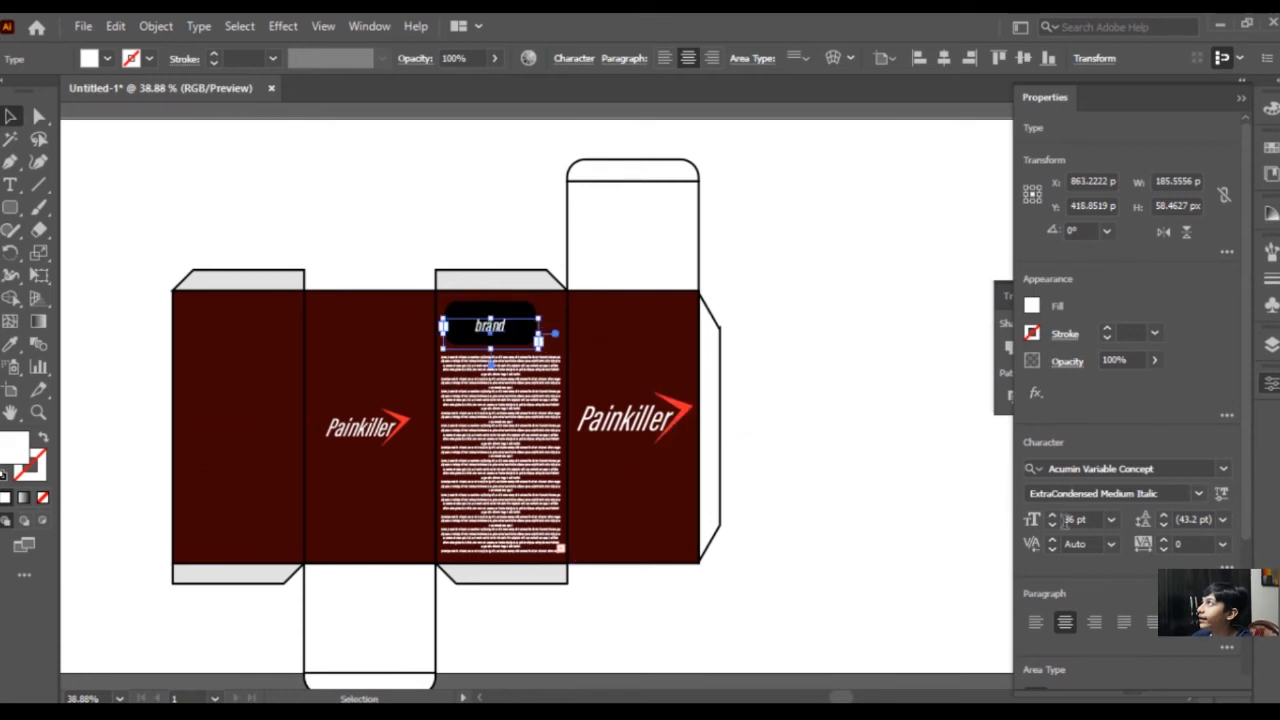
pyautogui.click(1111, 520)
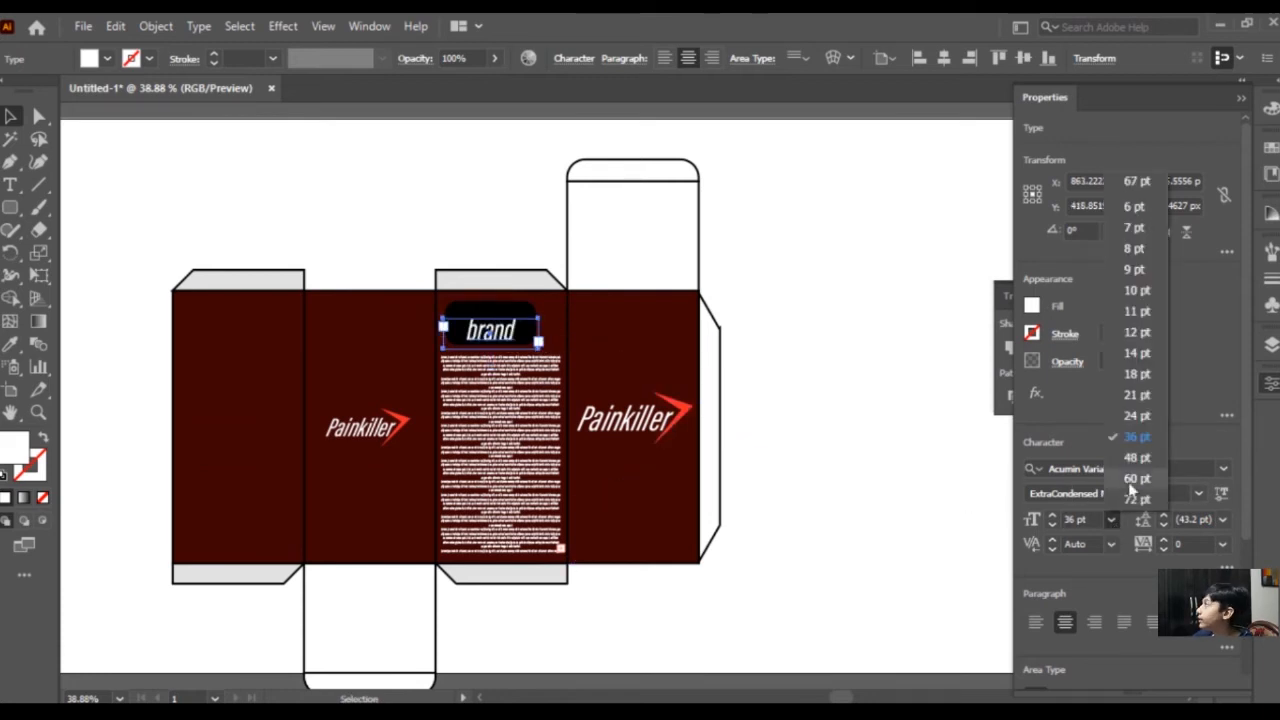
pyautogui.click(1132, 489)
pyautogui.click(1111, 520)
pyautogui.click(1135, 500)
pyautogui.moveTo(517, 344); pyautogui.dragTo(519, 337)
pyautogui.click(490, 251)
# Duplicate the "brand" text together with its badge below the large Painkiller logo and again near that panel's bottom edge.
pyautogui.click(524, 334)
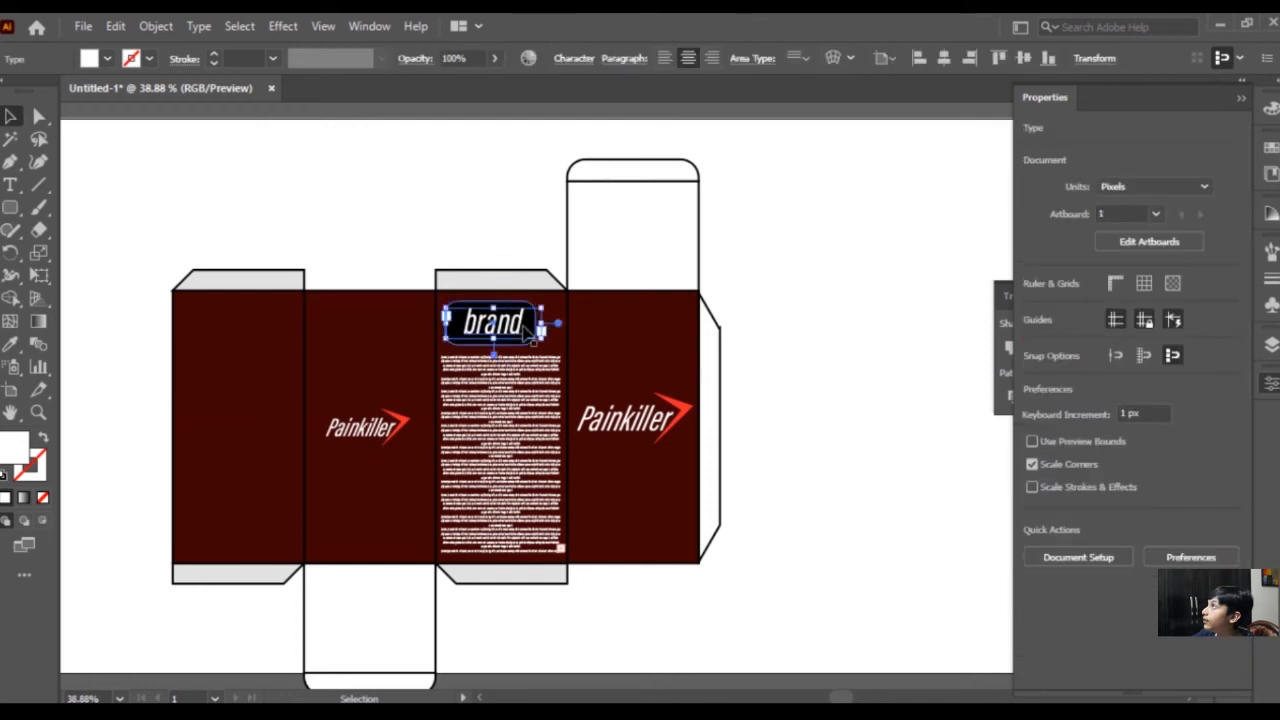
pyautogui.press('super+space')
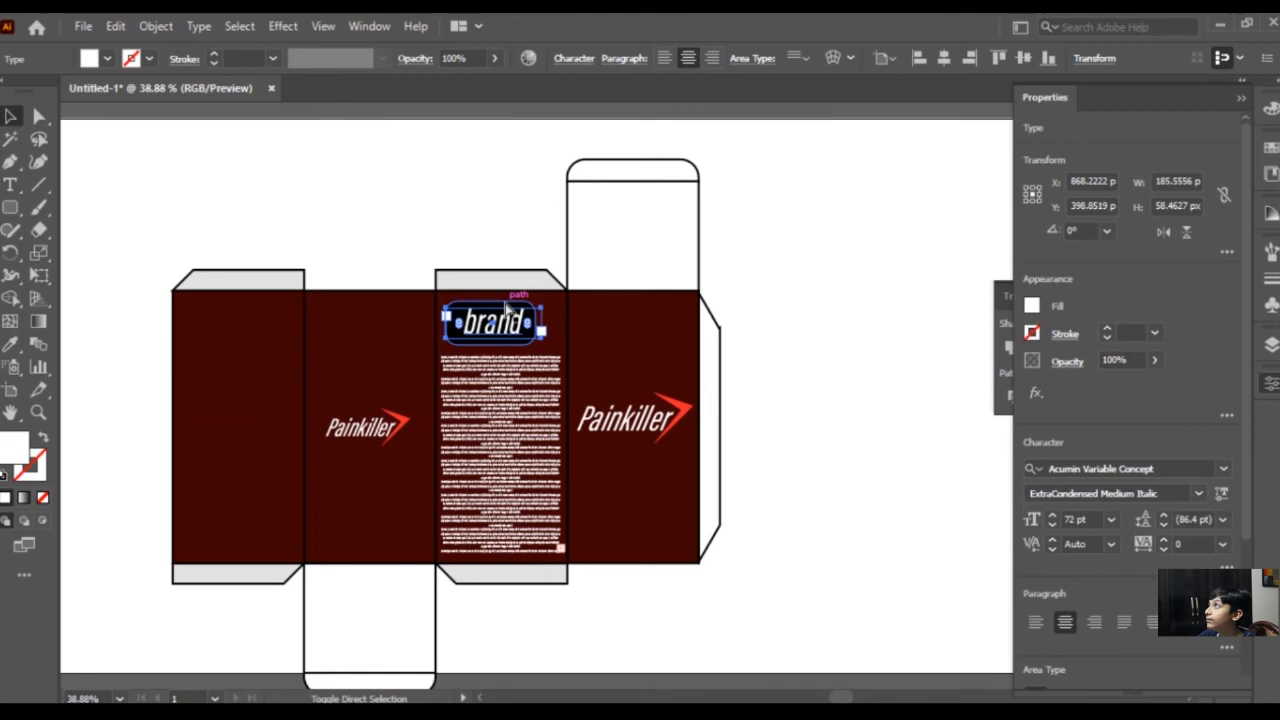
pyautogui.keyDown('shift'); pyautogui.click(507, 305); pyautogui.keyUp('shift')
pyautogui.moveTo(500, 317); pyautogui.dragTo(655, 489)
pyautogui.moveTo(653, 488); pyautogui.dragTo(632, 544)
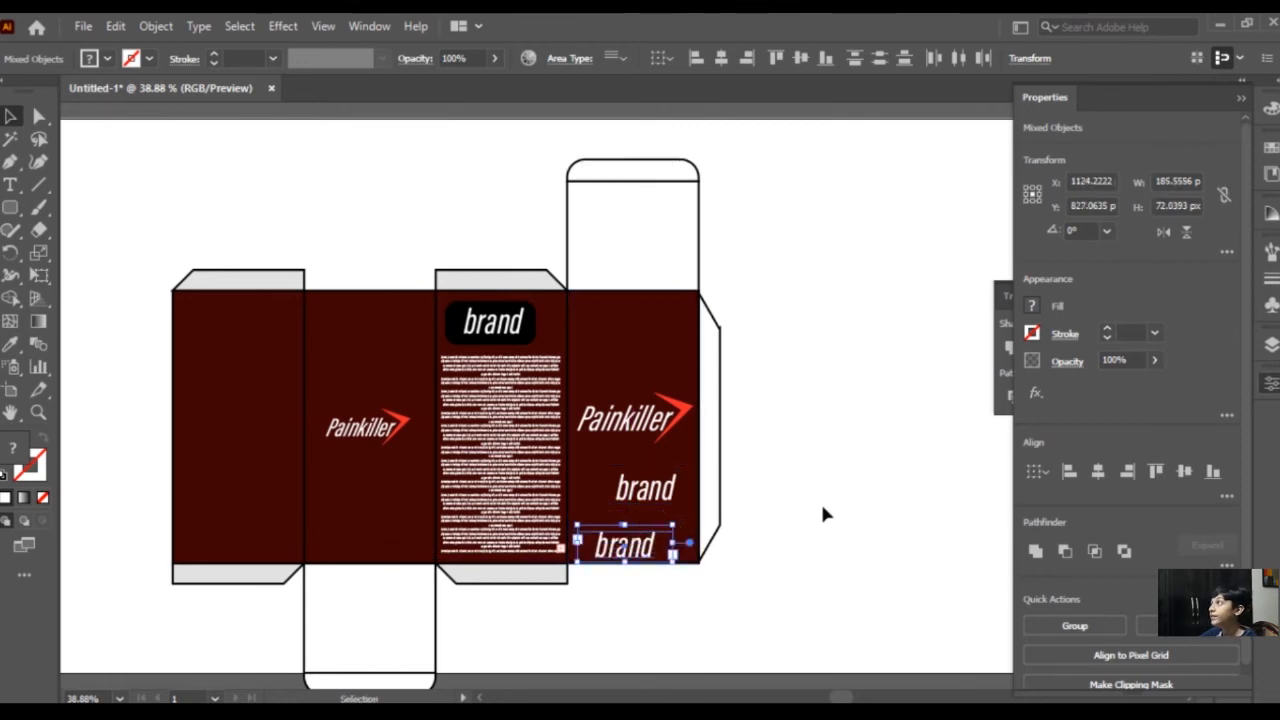
# Delete the "brand" text directly beneath the large Painkiller logo and place a copy of the black badge behind the remaining lower "brand" text.
pyautogui.click(823, 514)
pyautogui.click(679, 485)
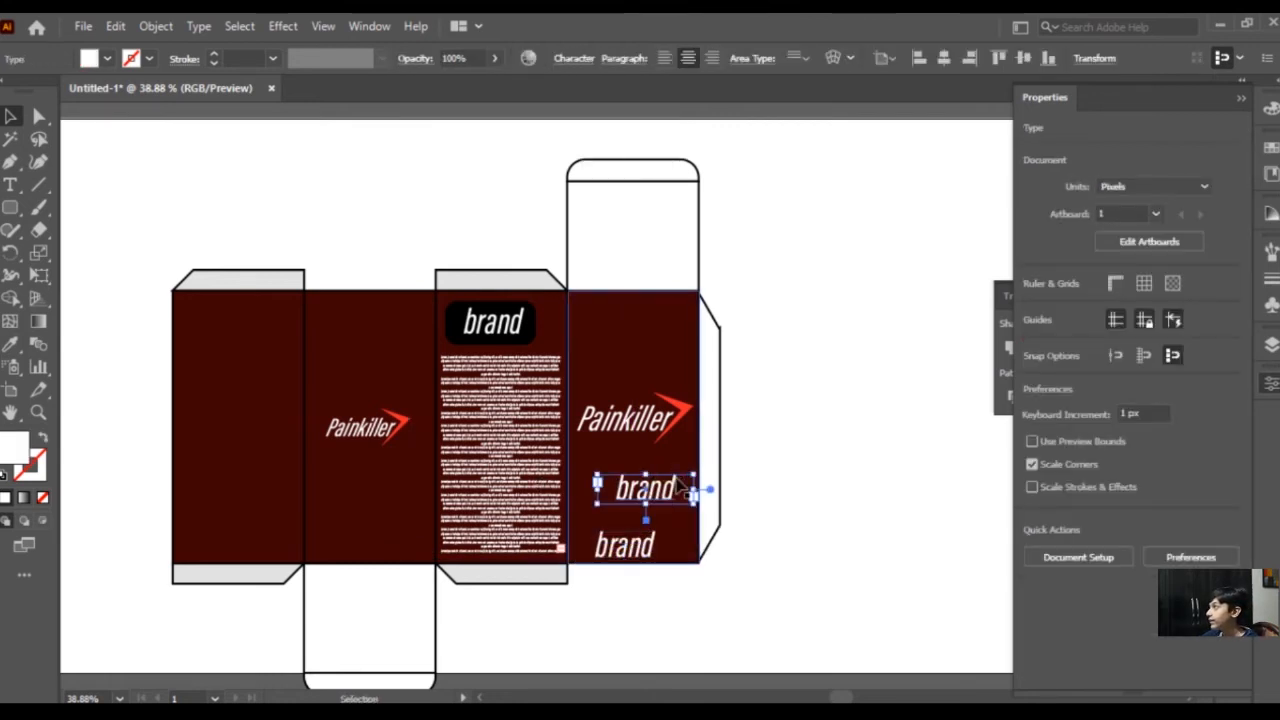
pyautogui.press('Delete')
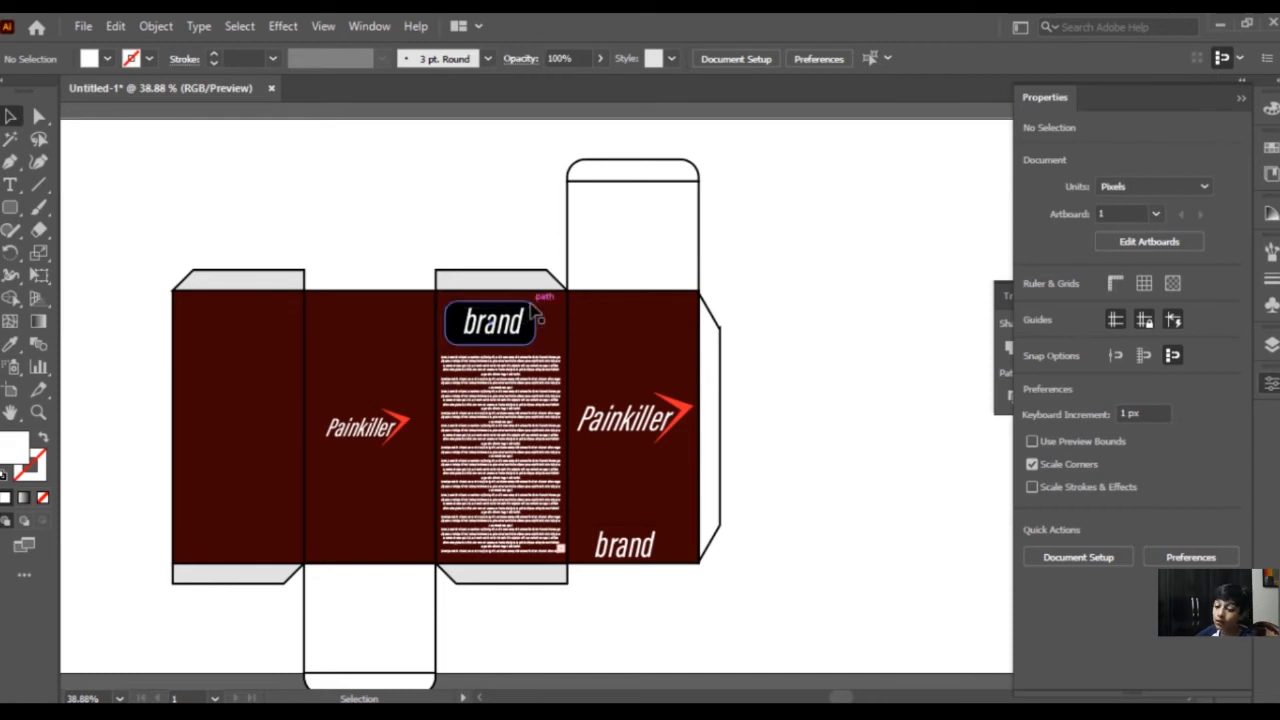
pyautogui.moveTo(531, 304); pyautogui.dragTo(681, 532)
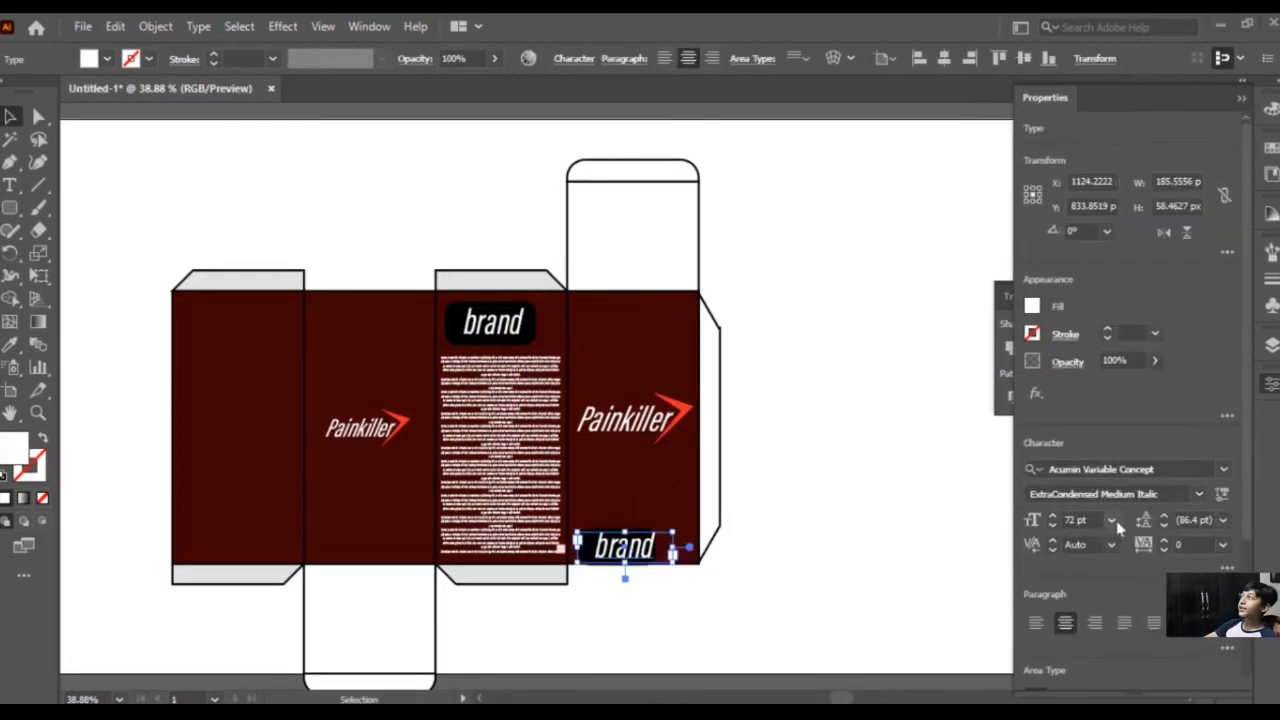
# Set the lower "brand" text to 48 pt and shrink its black badge to about 105 × 51 px around the word.
pyautogui.click(1114, 524)
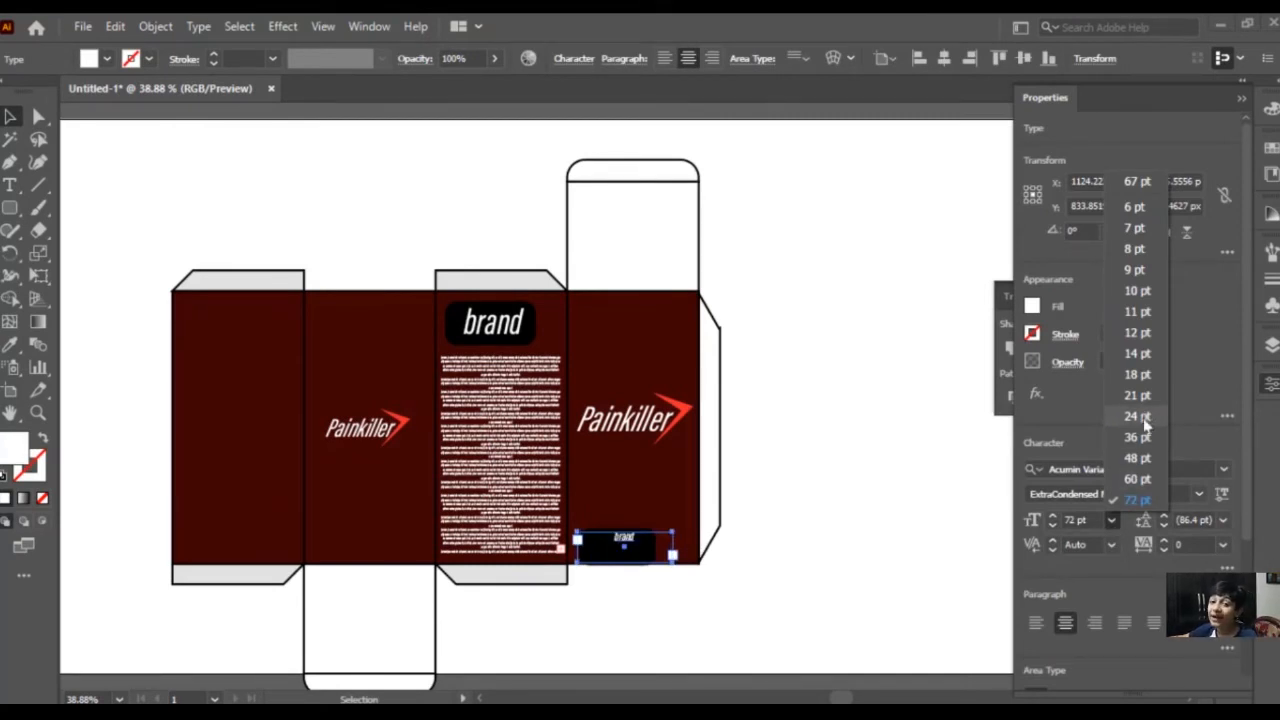
pyautogui.click(1137, 458)
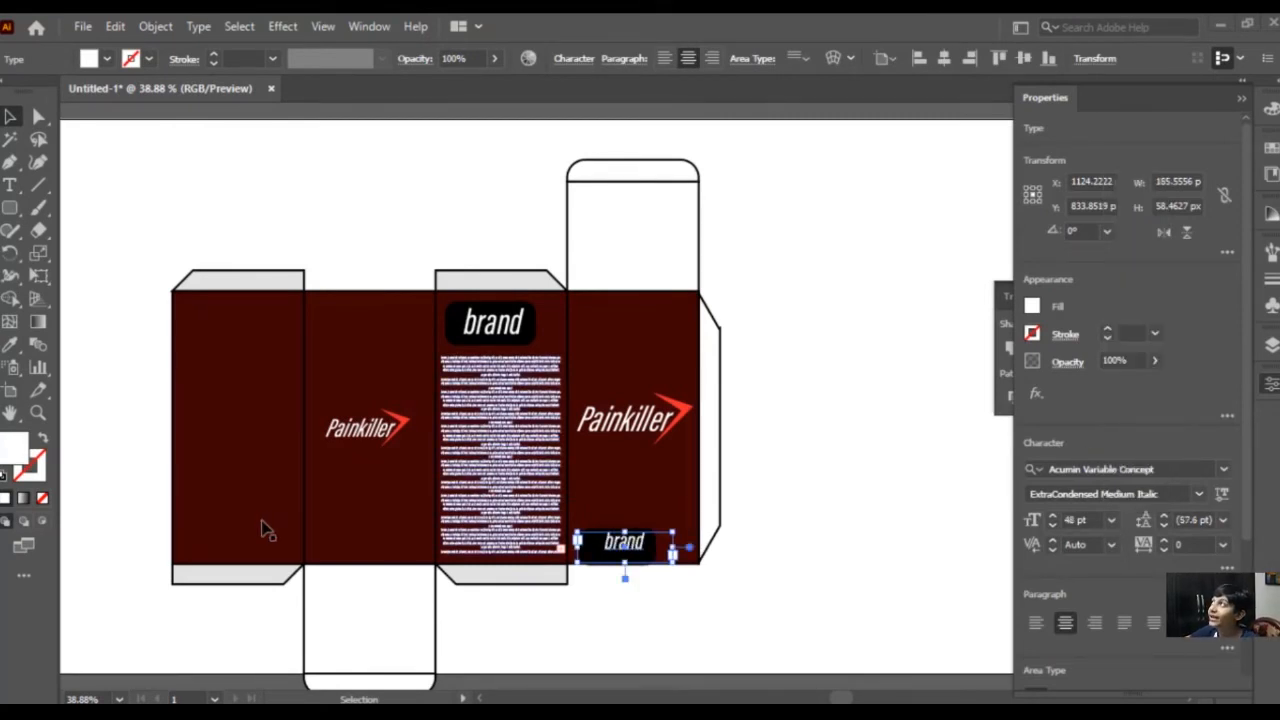
pyautogui.click(586, 571)
pyautogui.moveTo(645, 555)
pyautogui.mouseDown()
pyautogui.moveTo(630, 563)
pyautogui.moveTo(638, 548)
pyautogui.mouseUp()
pyautogui.click(640, 545)
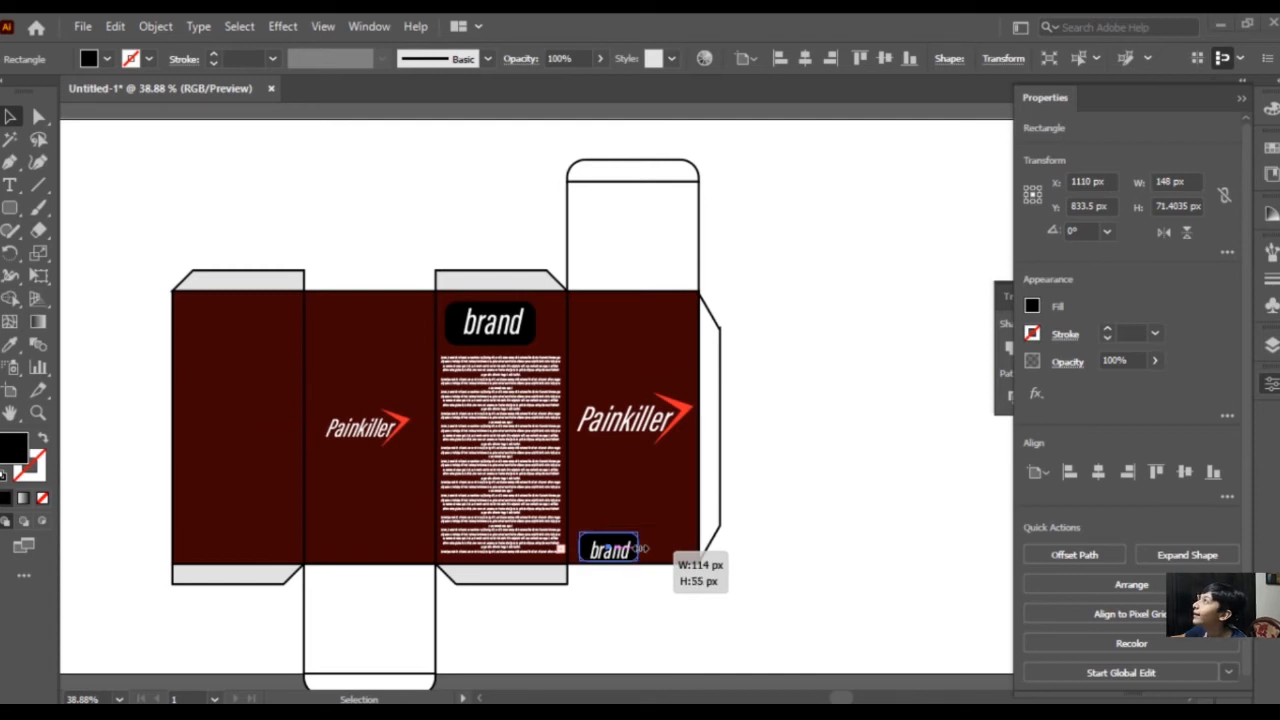
pyautogui.moveTo(645, 548)
pyautogui.mouseDown()
pyautogui.moveTo(660, 543)
pyautogui.moveTo(628, 546)
pyautogui.mouseUp()
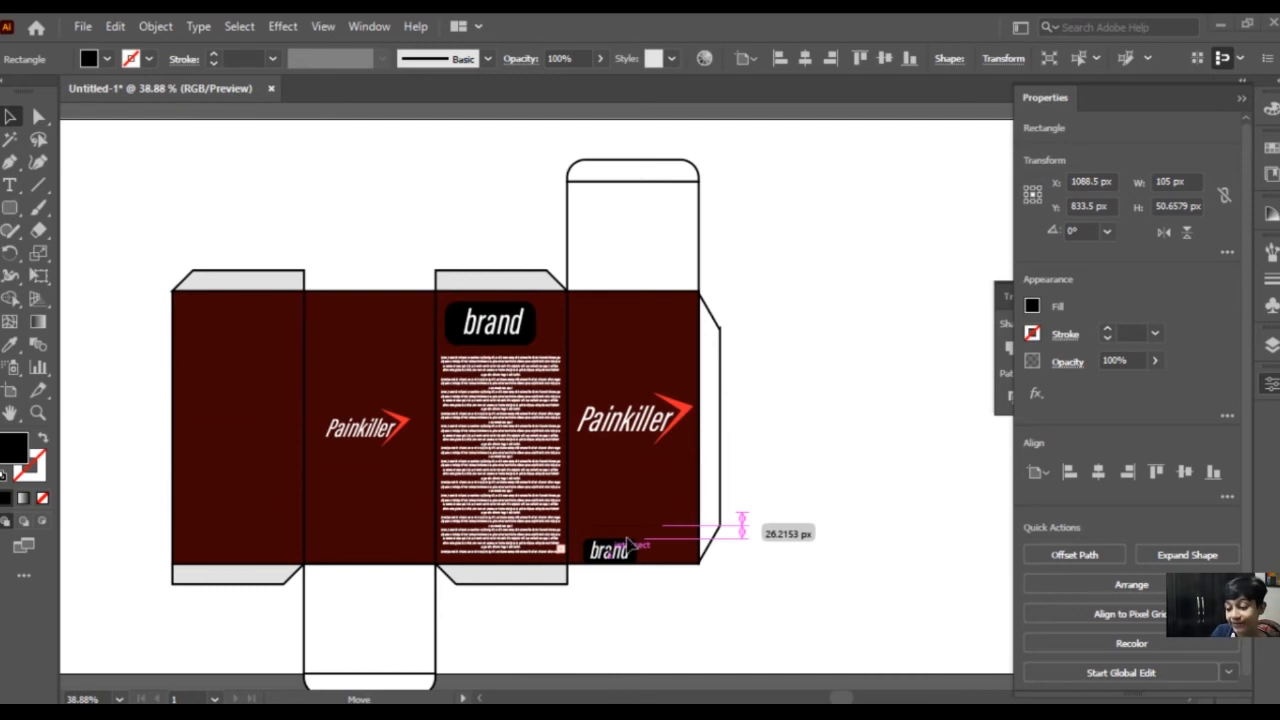
# Group the "brand" text with its black badge above the description text.
pyautogui.click(878, 458)
pyautogui.click(474, 320)
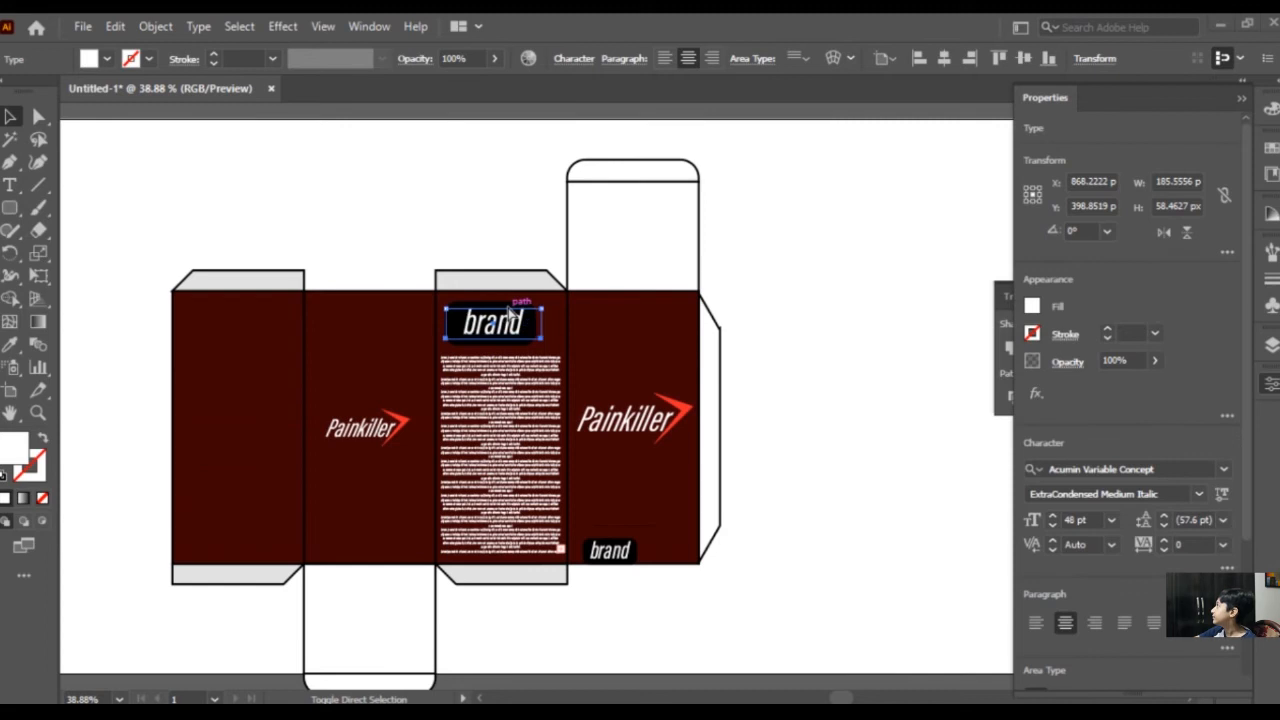
pyautogui.keyDown('shift'); pyautogui.click(510, 304); pyautogui.keyUp('shift')
pyautogui.rightClick(504, 317)
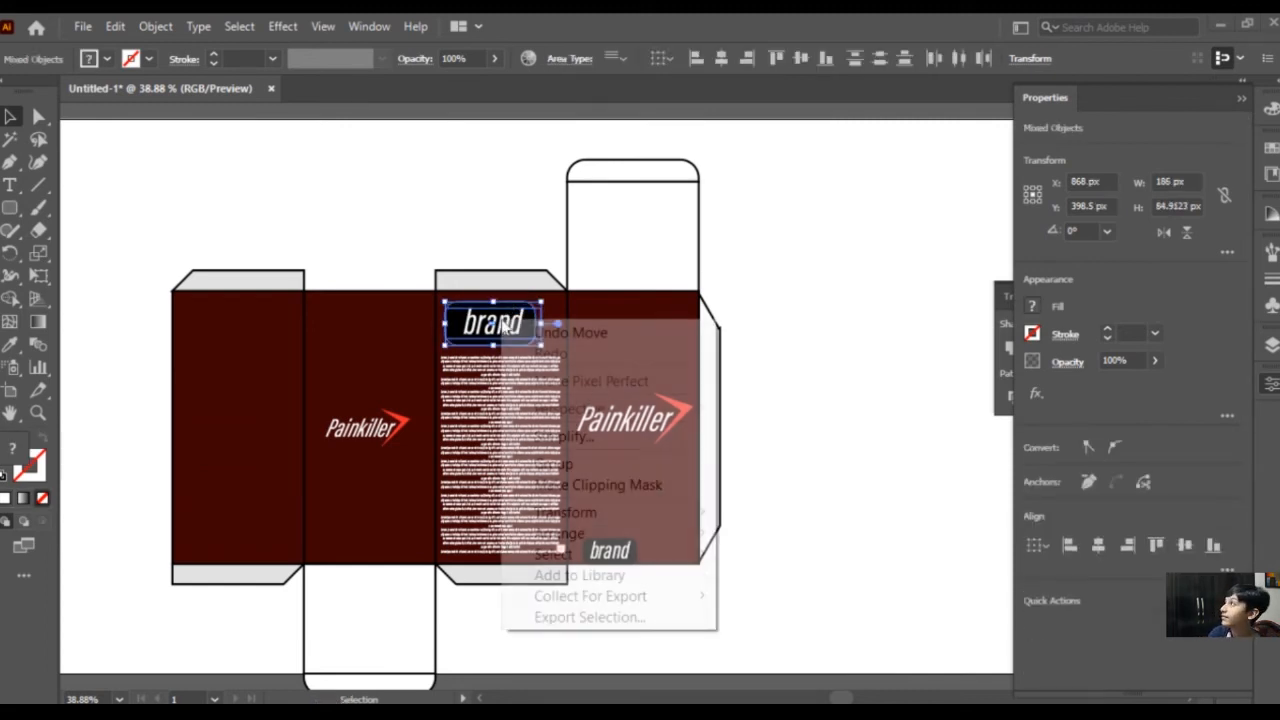
pyautogui.click(628, 465)
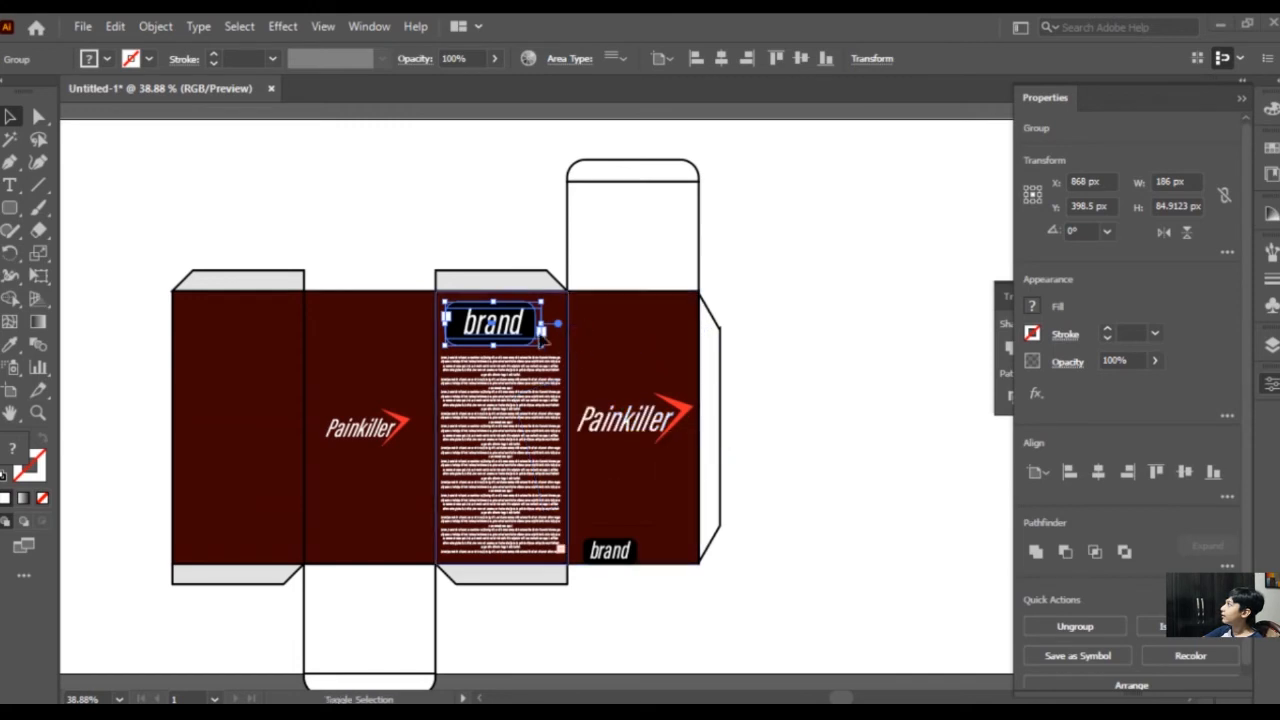
# Scale the grouped badge above the description down to the smaller badge's size and delete the stray text beneath it.
pyautogui.moveTo(541, 328); pyautogui.dragTo(480, 323)
pyautogui.click(452, 187)
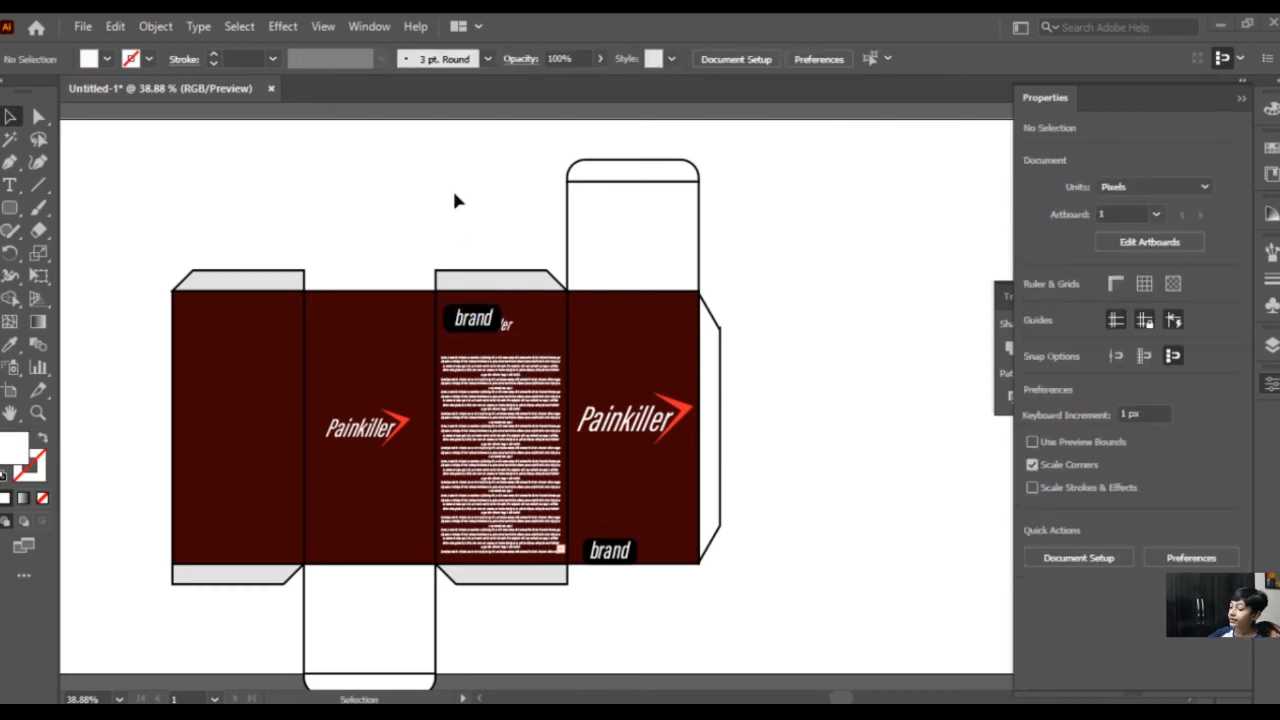
pyautogui.click(510, 325)
pyautogui.press('Delete')
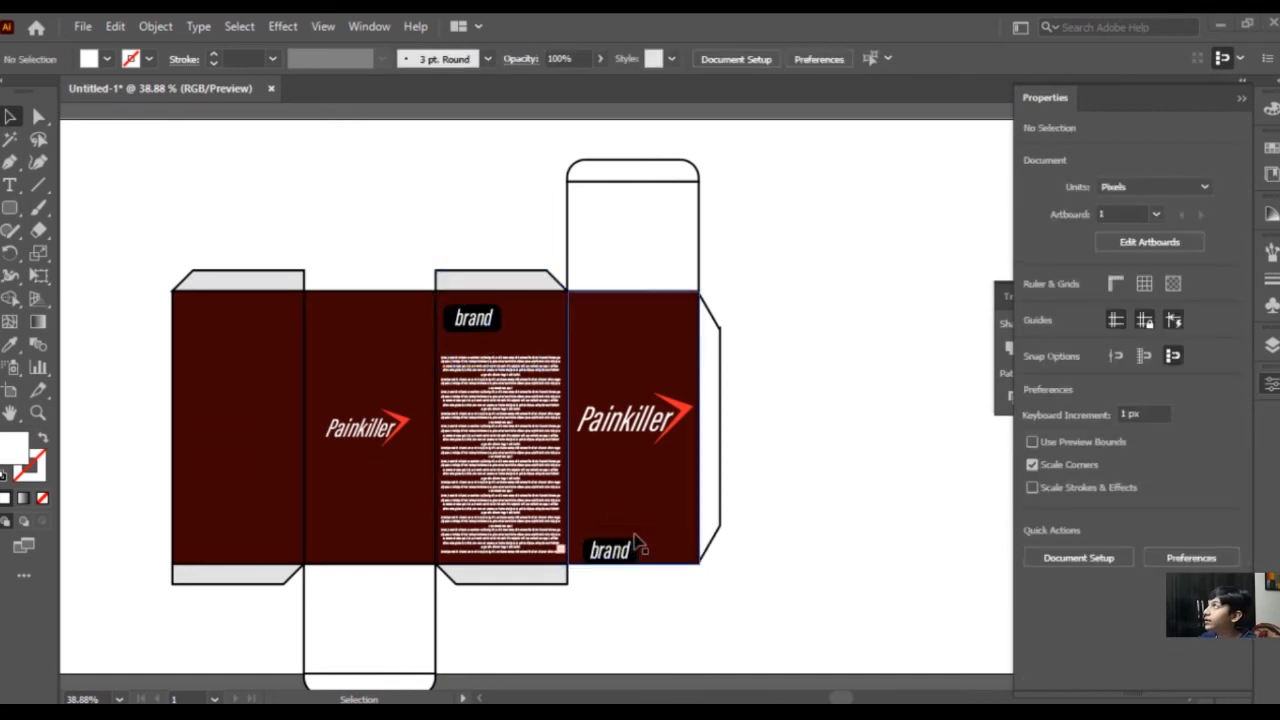
# Move the lower "brand" text and badge slightly up and left, near the lower-left corner of the large-logo panel.
pyautogui.click(650, 541)
pyautogui.hotkey('ctrl', 'shift', 'a')
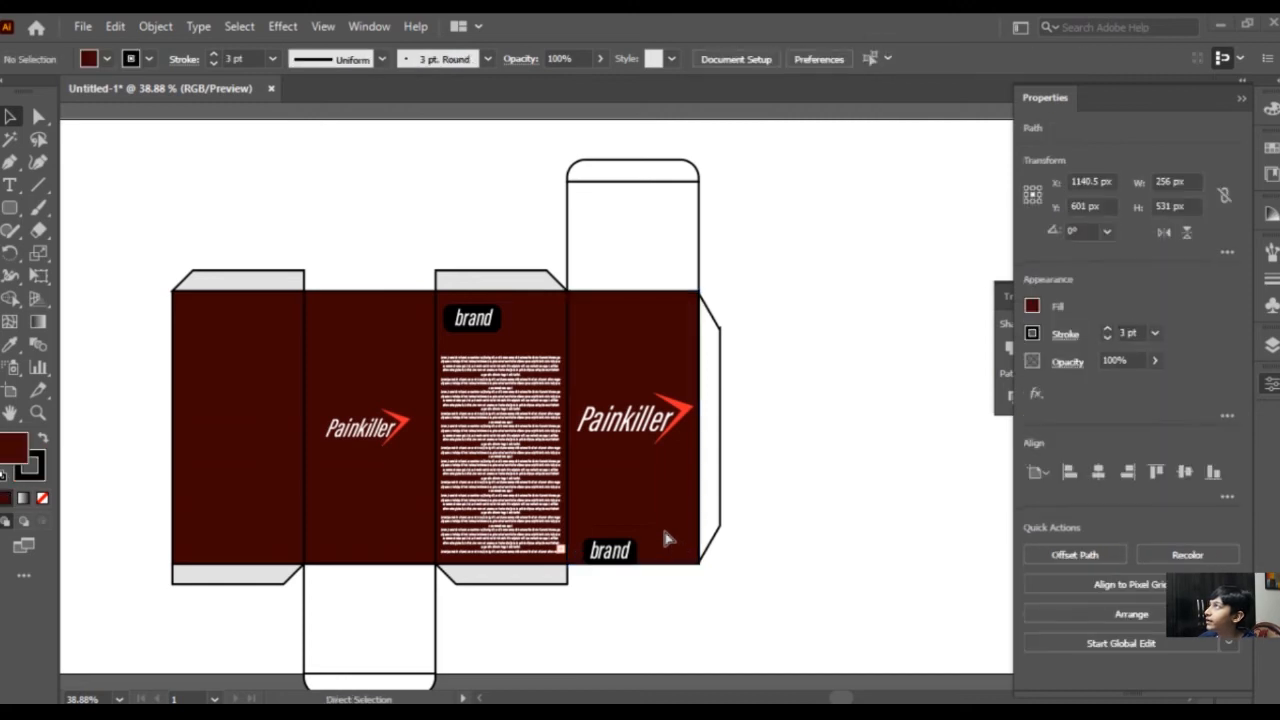
pyautogui.moveTo(632, 556)
pyautogui.mouseDown()
pyautogui.moveTo(668, 530)
pyautogui.moveTo(625, 540)
pyautogui.mouseUp()
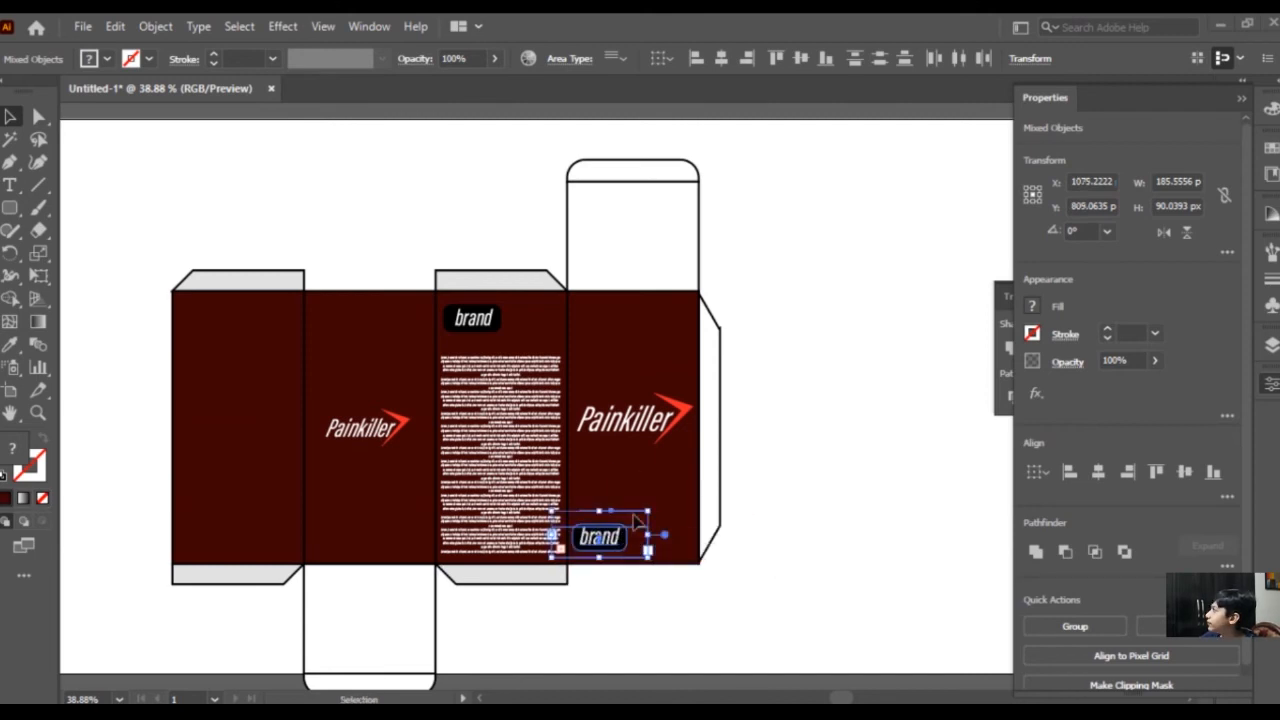
pyautogui.click(640, 511)
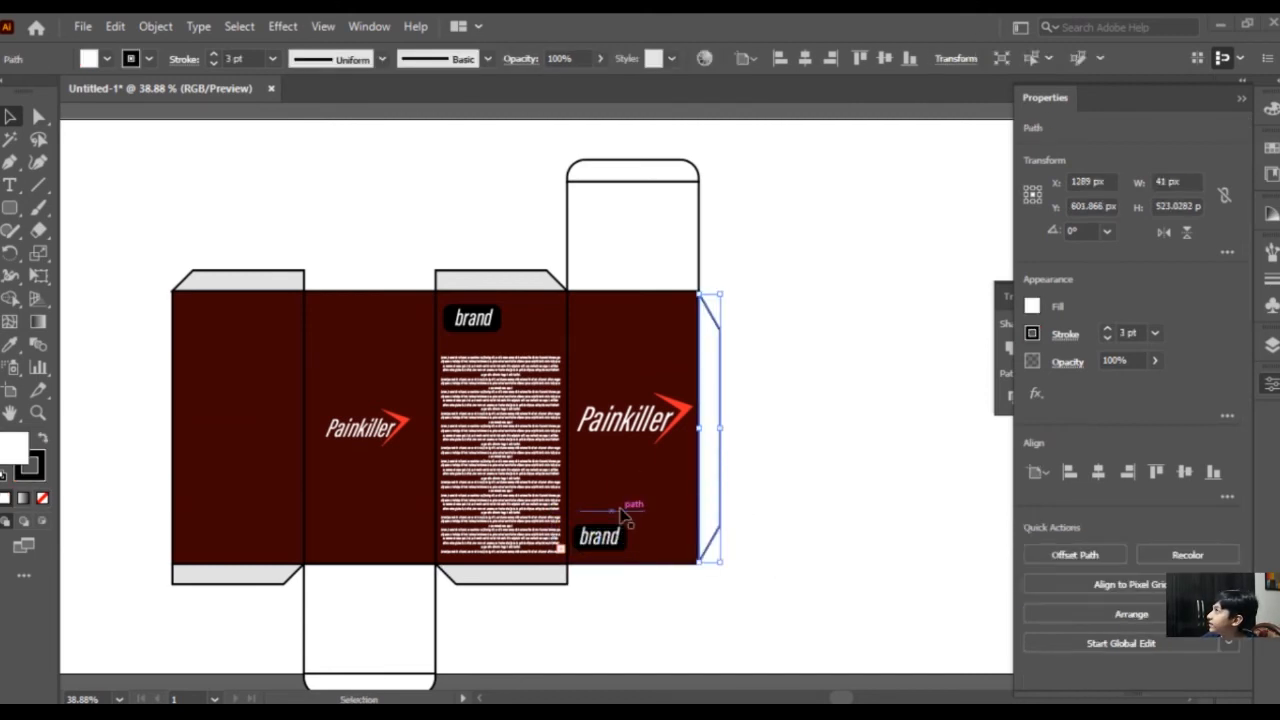
pyautogui.click(812, 490)
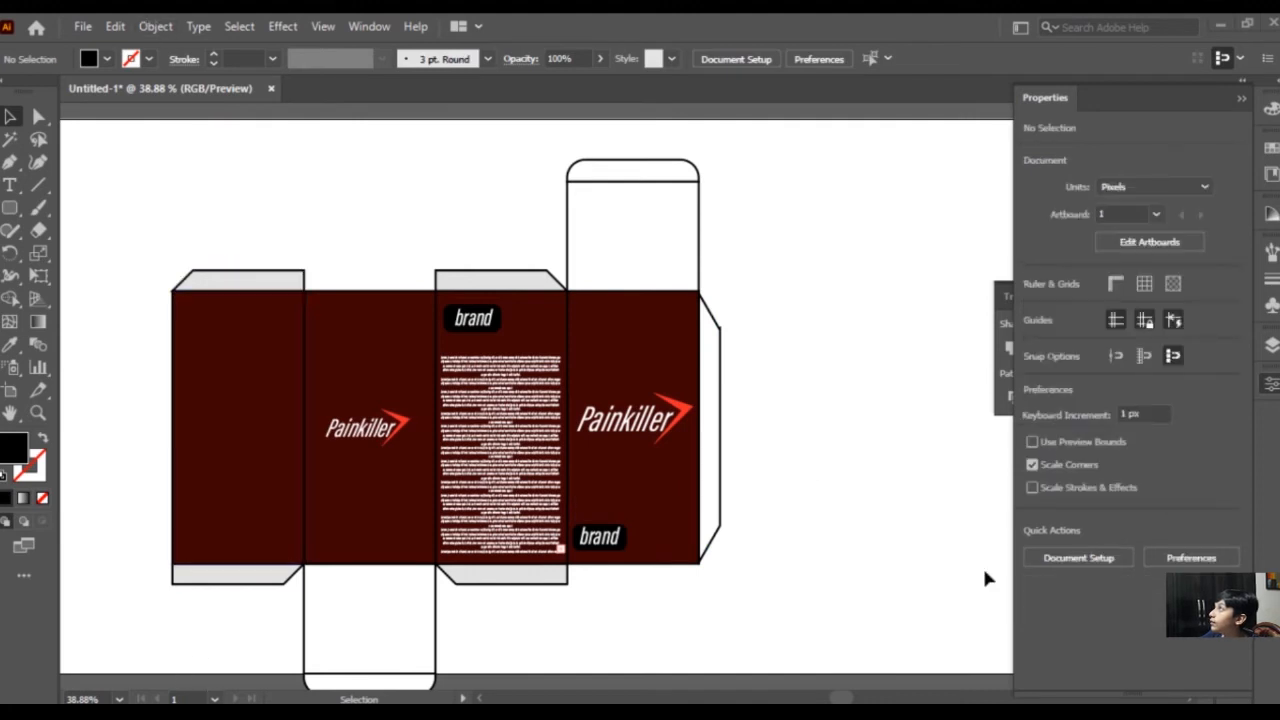
# Try to draw a black triangle with the Pen tool from the large-logo panel's top edge midpoint to both side edges.
pyautogui.click(11, 163)
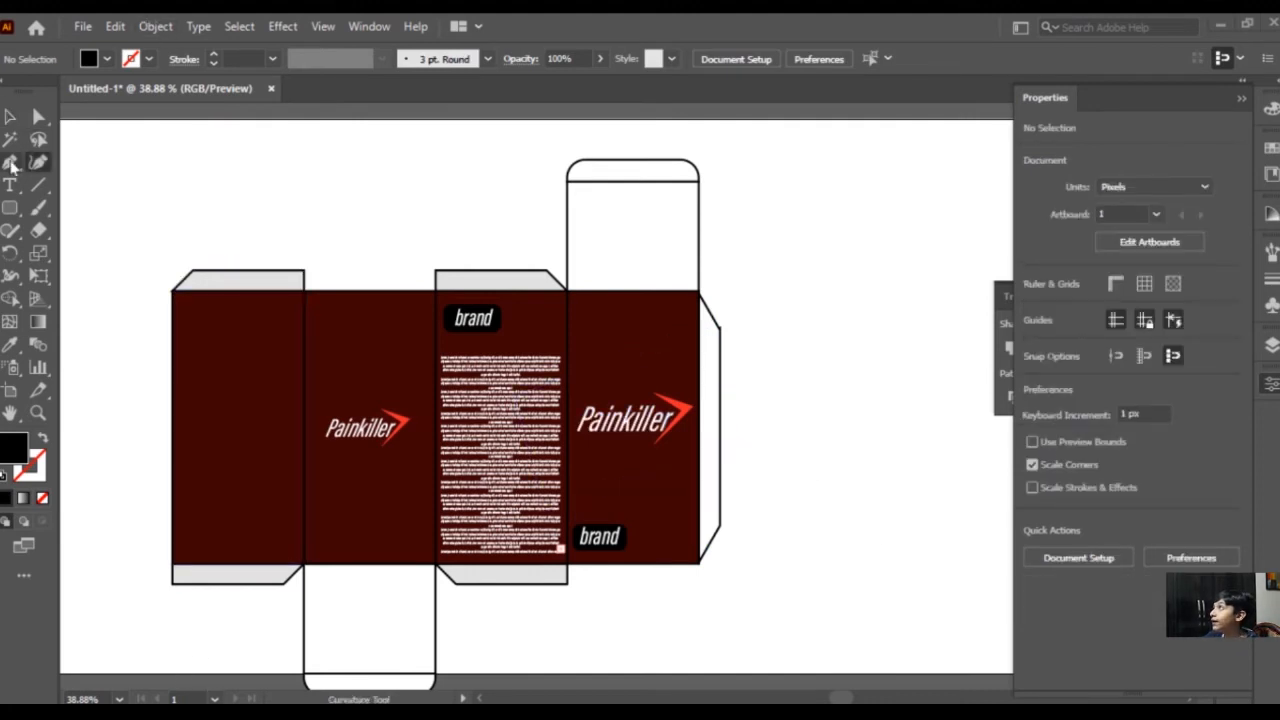
pyautogui.click(632, 290)
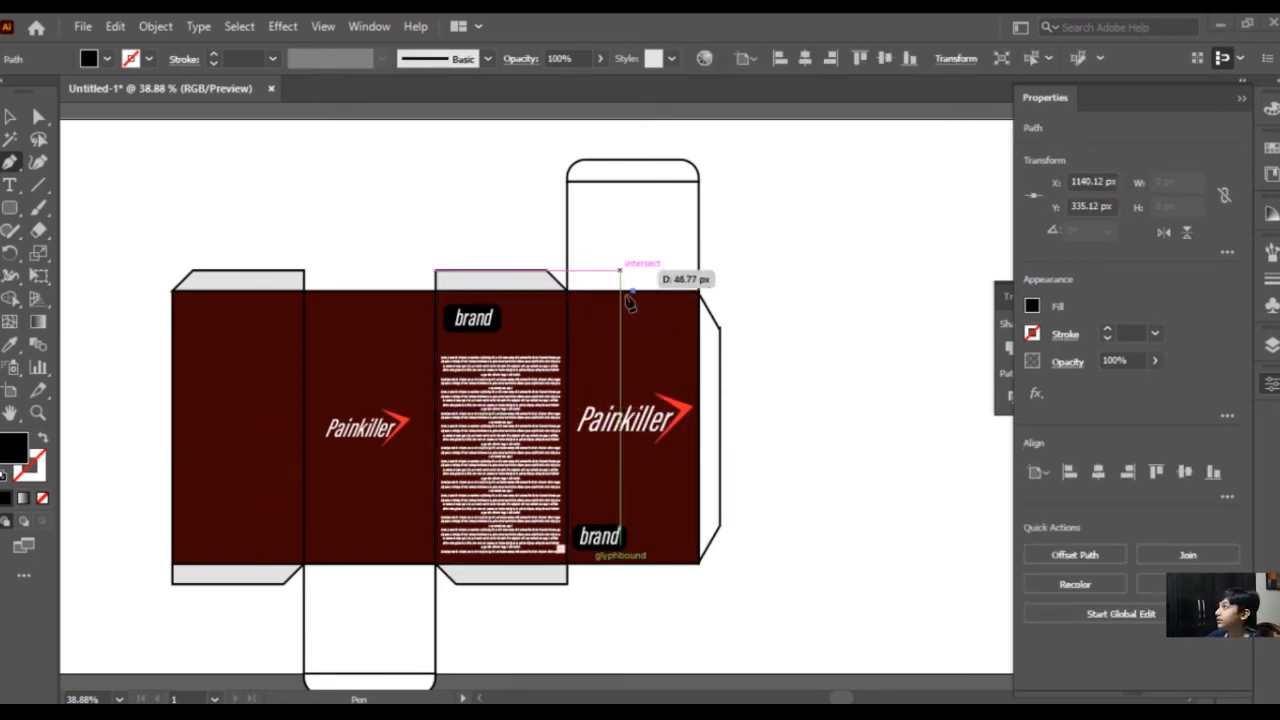
pyautogui.click(633, 292)
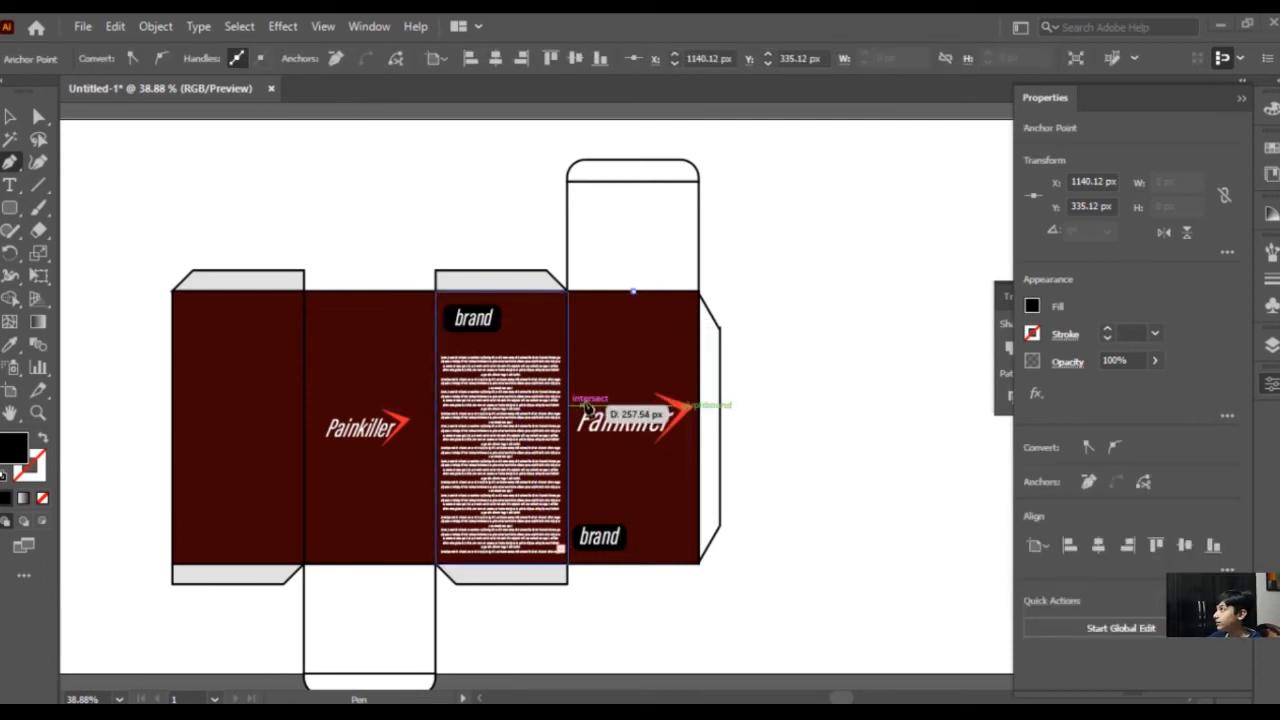
pyautogui.click(776, 270)
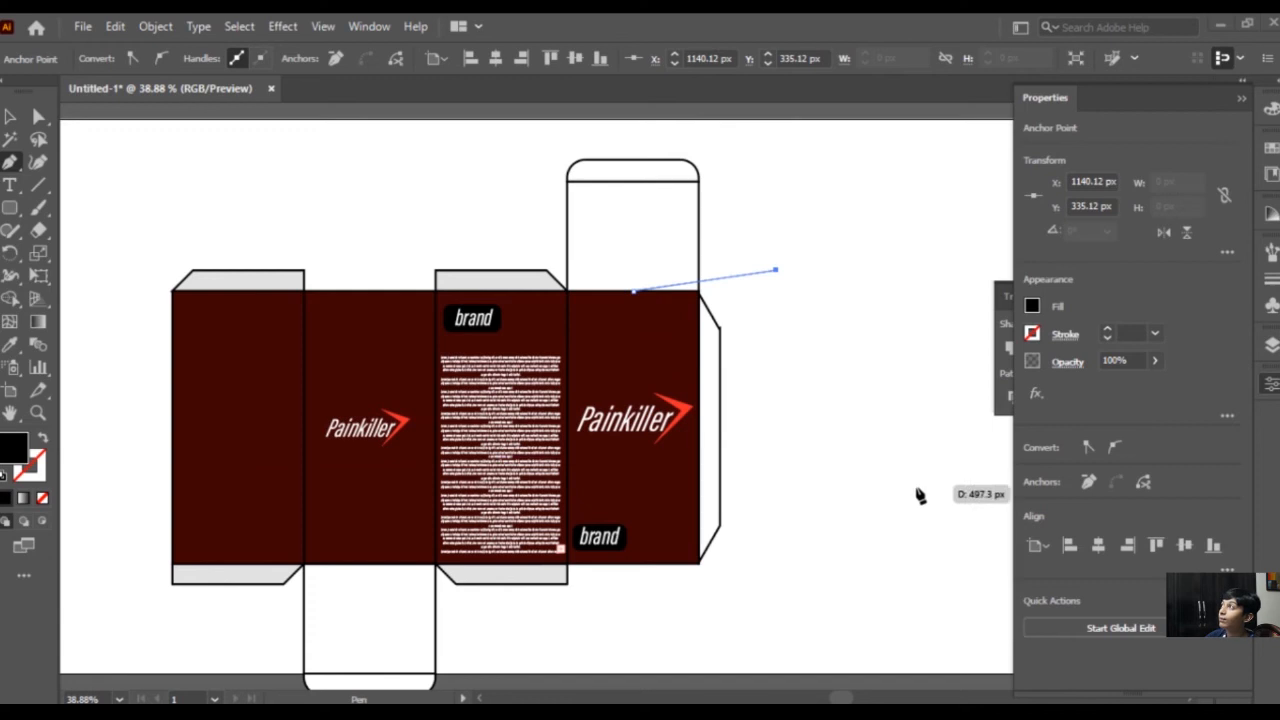
pyautogui.press('ctrl')
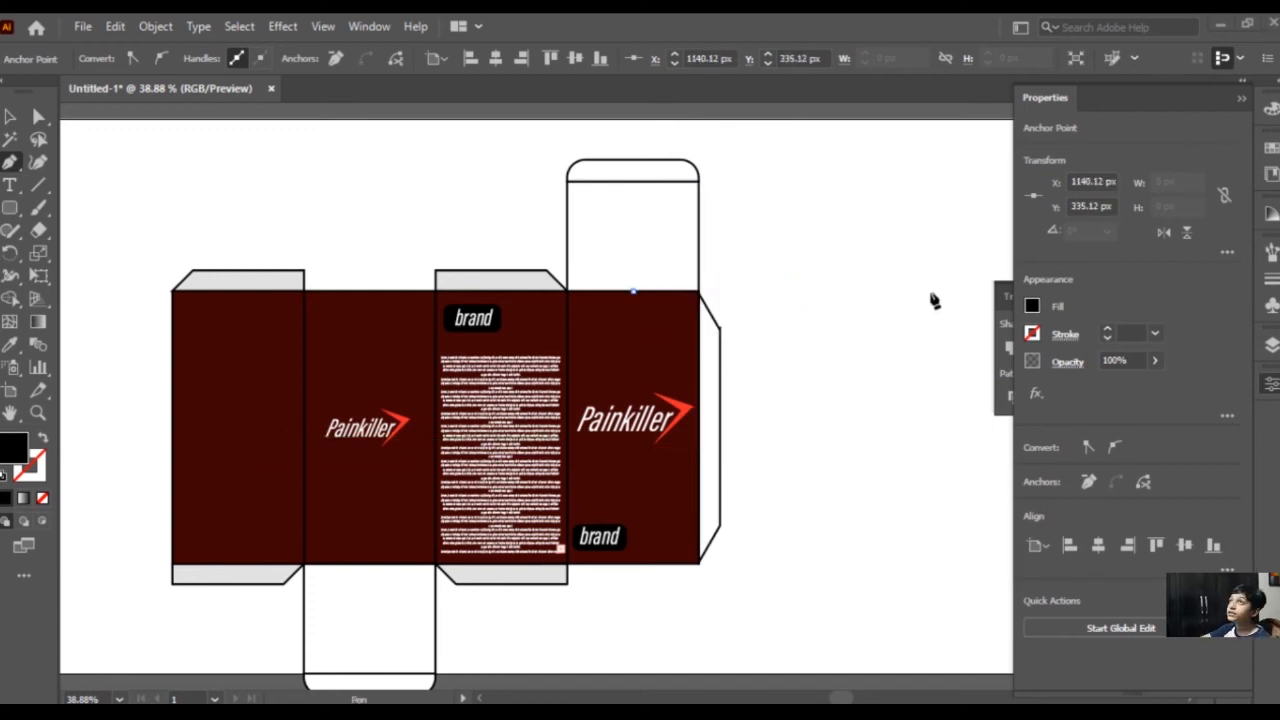
pyautogui.click(567, 395)
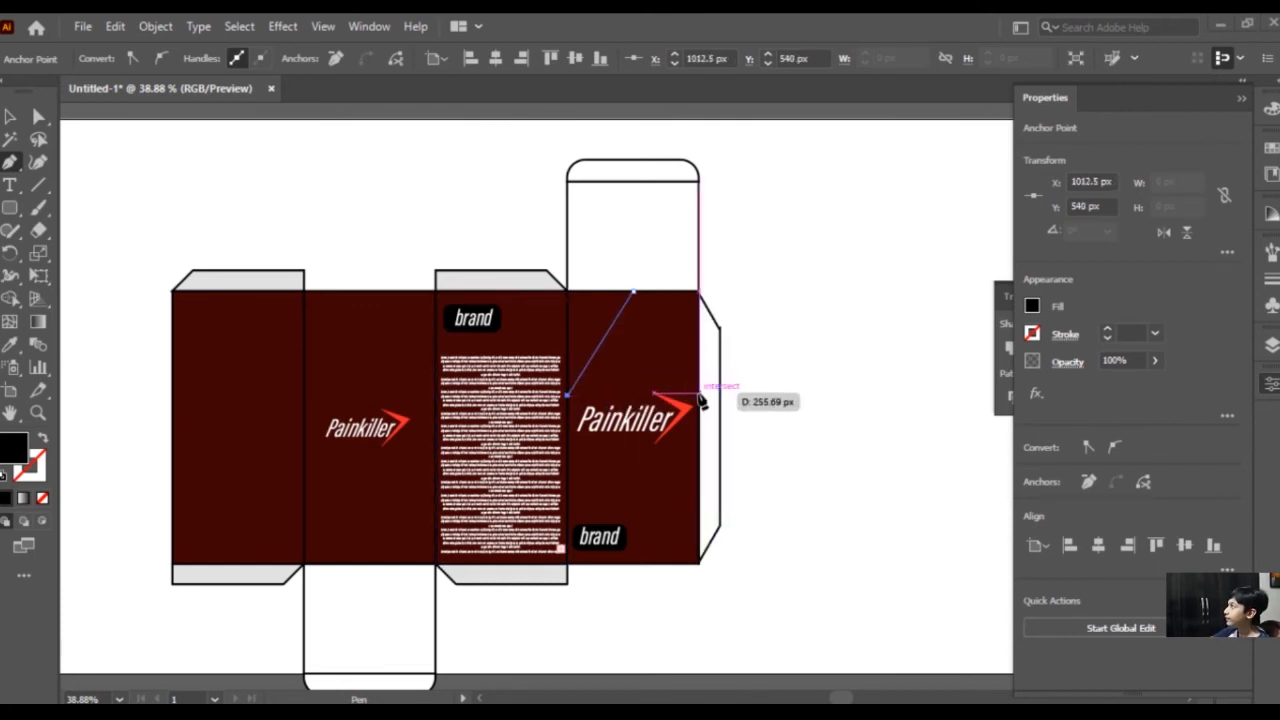
pyautogui.click(699, 396)
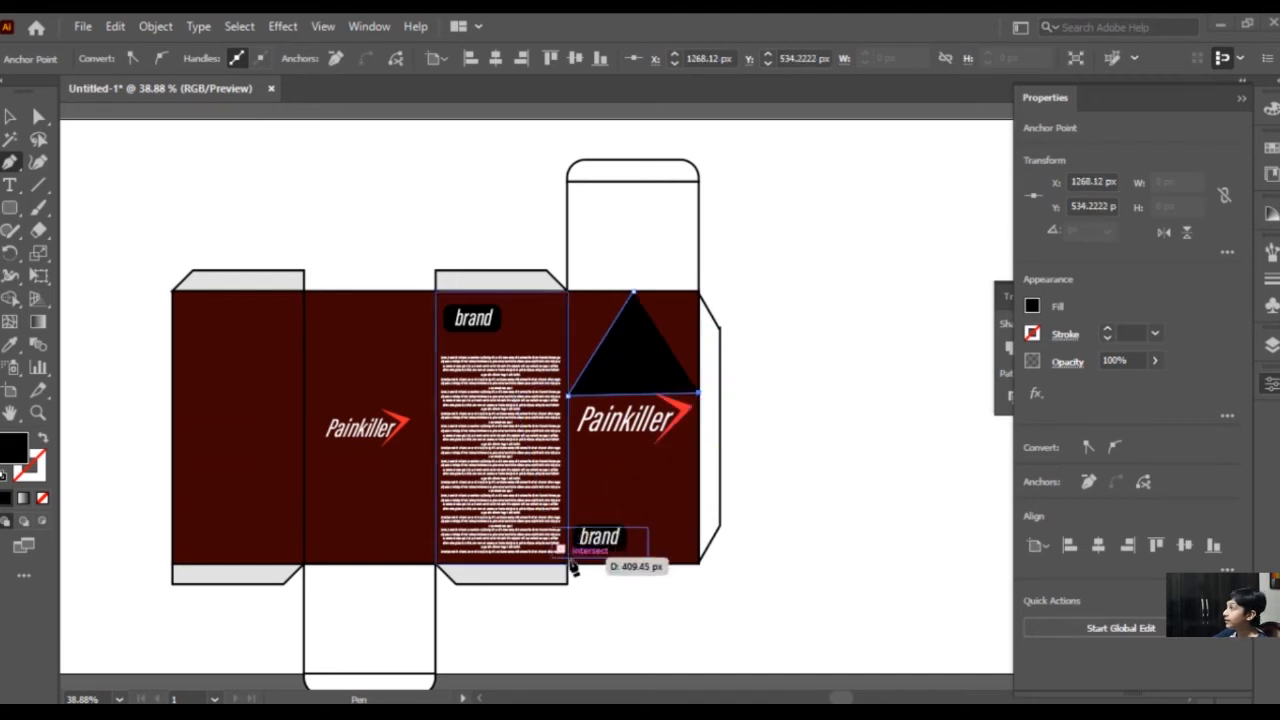
pyautogui.hotkey('ctrl', 'z')
pyautogui.hotkey('ctrl', 'z')
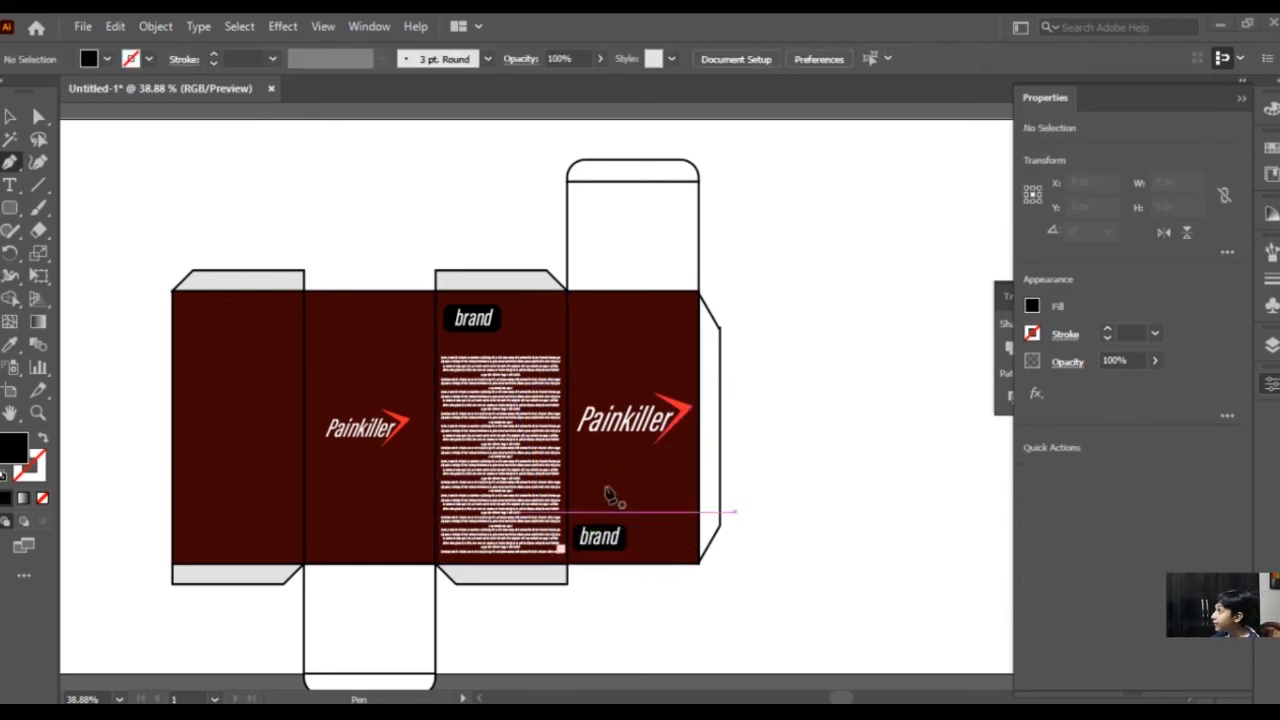
# Sketch a trial black lightning-bolt shape in the empty area beside the dieline and remove it.
pyautogui.click(949, 224)
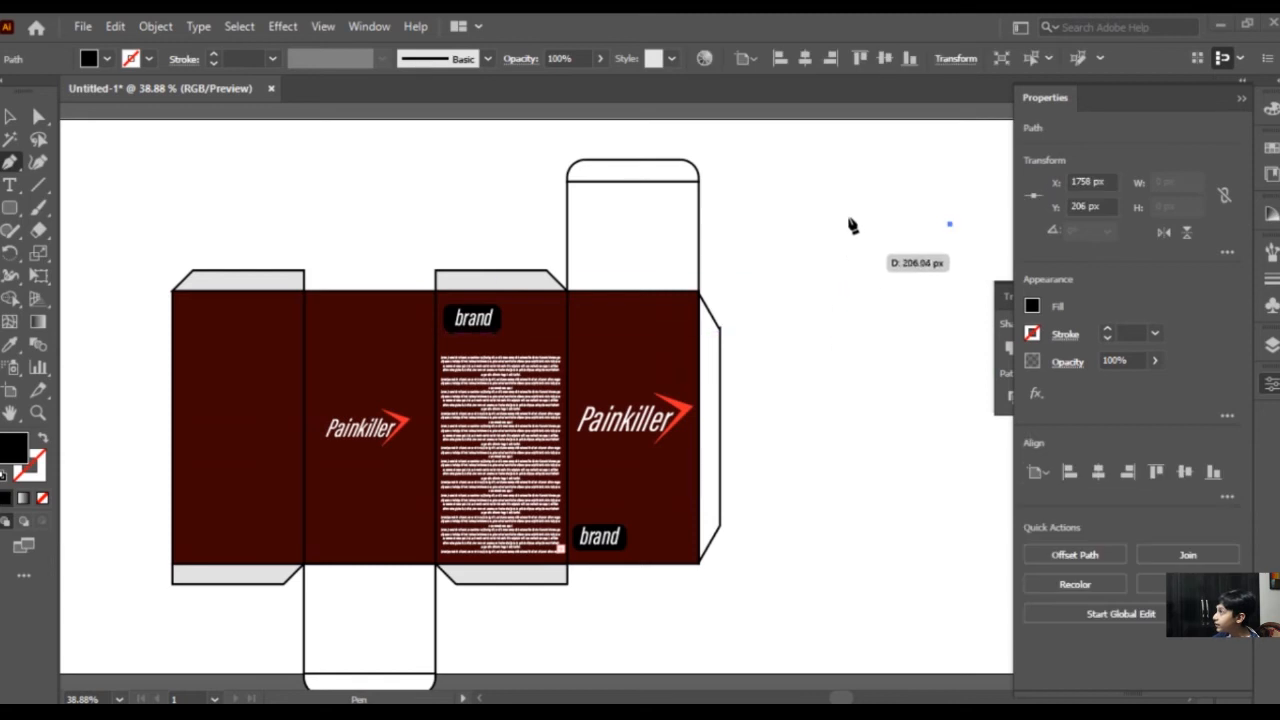
pyautogui.click(829, 318)
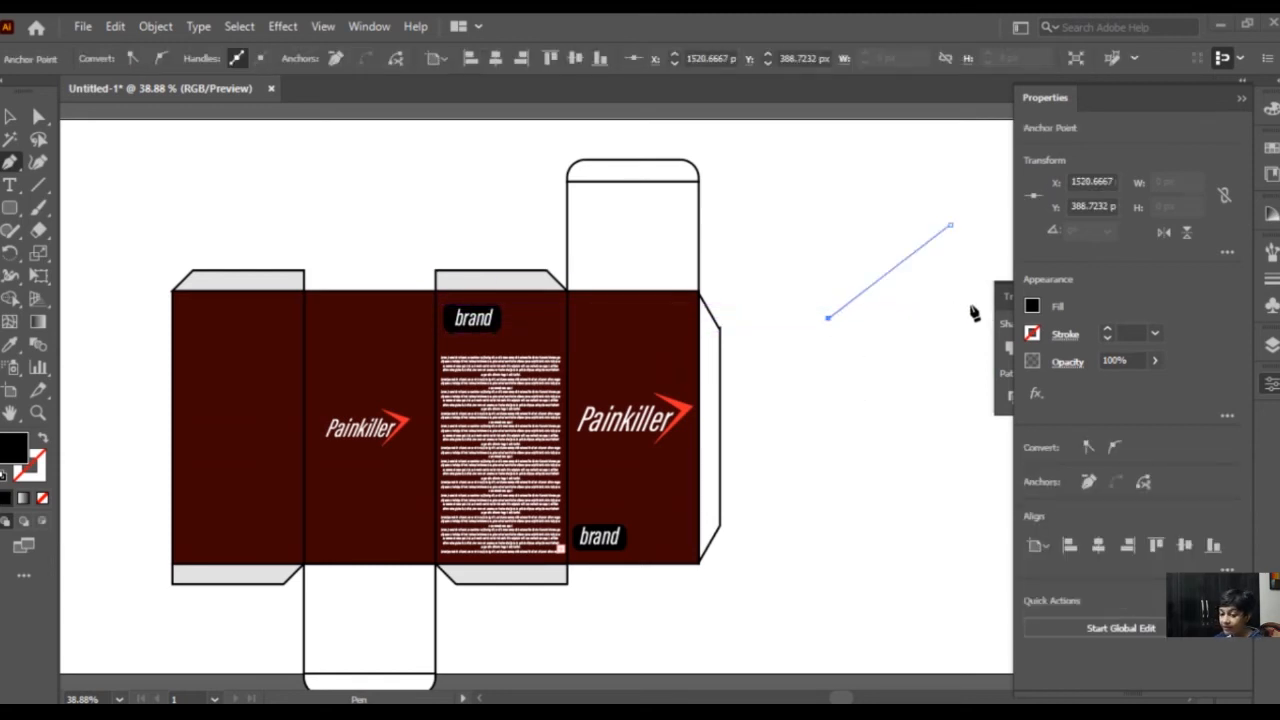
pyautogui.click(973, 315)
pyautogui.click(902, 409)
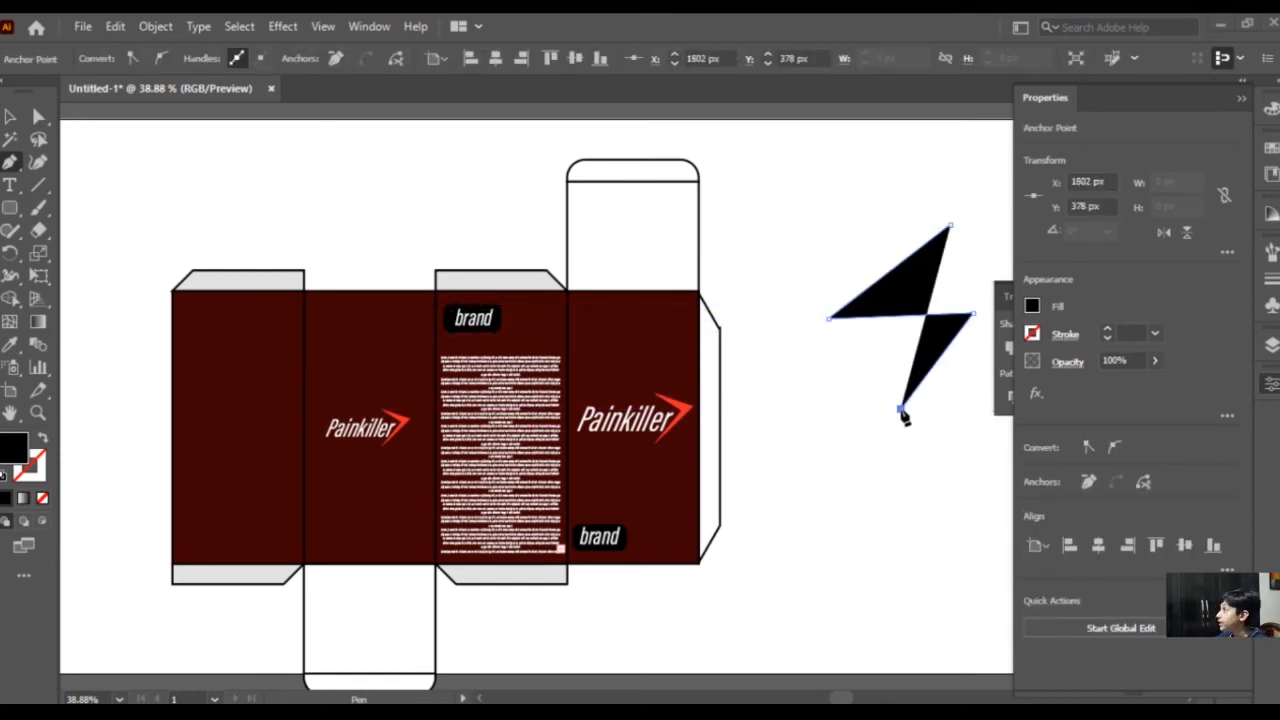
pyautogui.click(973, 409)
pyautogui.click(927, 489)
pyautogui.click(946, 503)
pyautogui.click(871, 563)
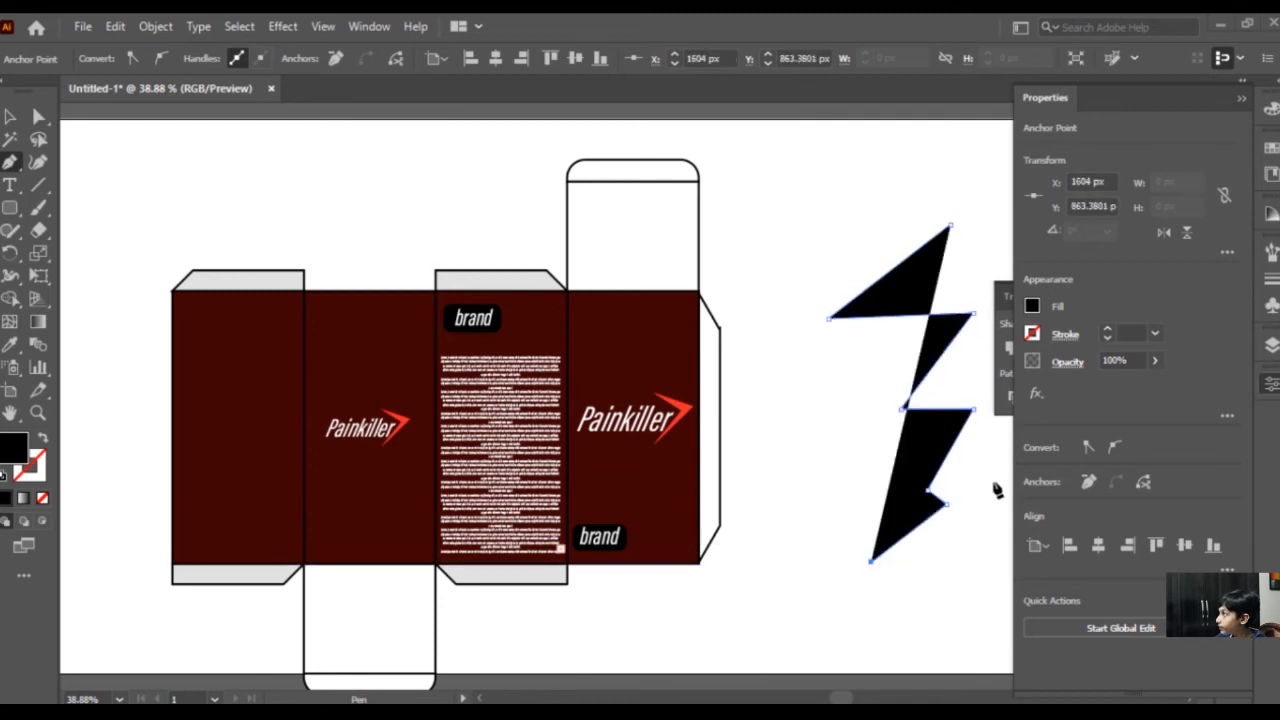
pyautogui.hotkey('ctrl', 'z')
pyautogui.press('Delete')
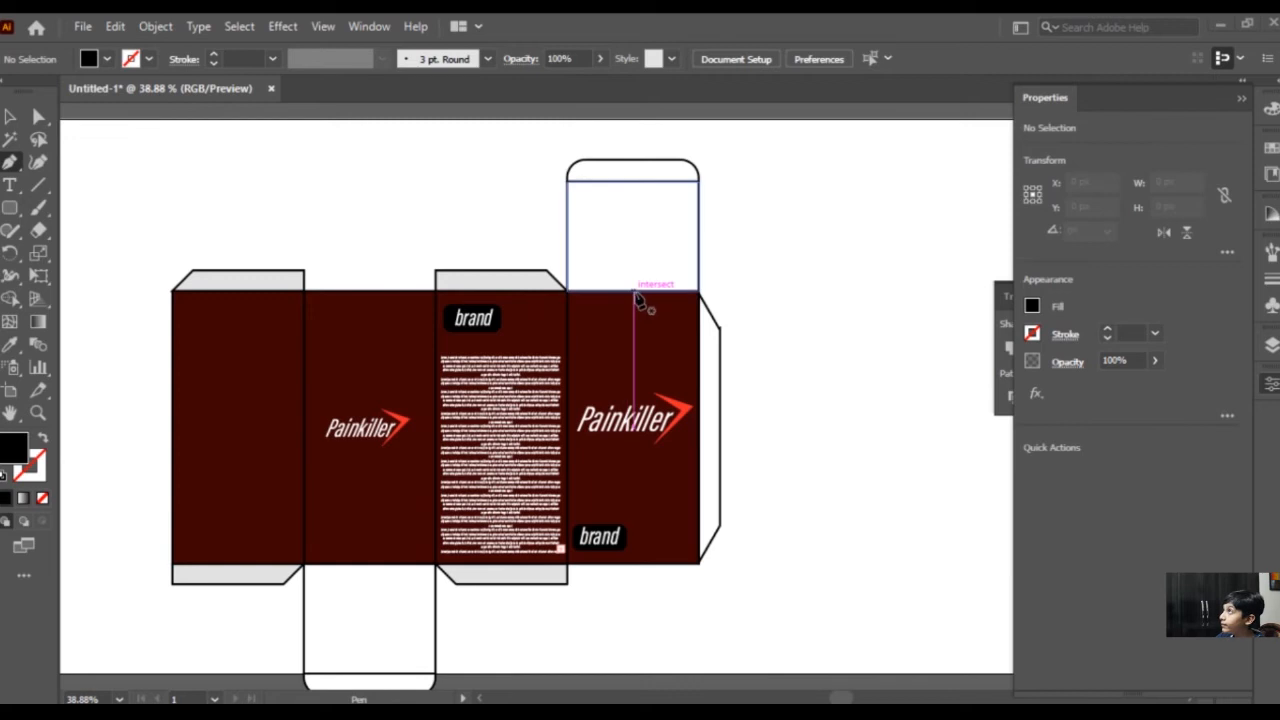
# Draw a black zigzag shape of about 256 × 531 px across the large-logo panel and duplicate it slightly left and down.
pyautogui.click(615, 328)
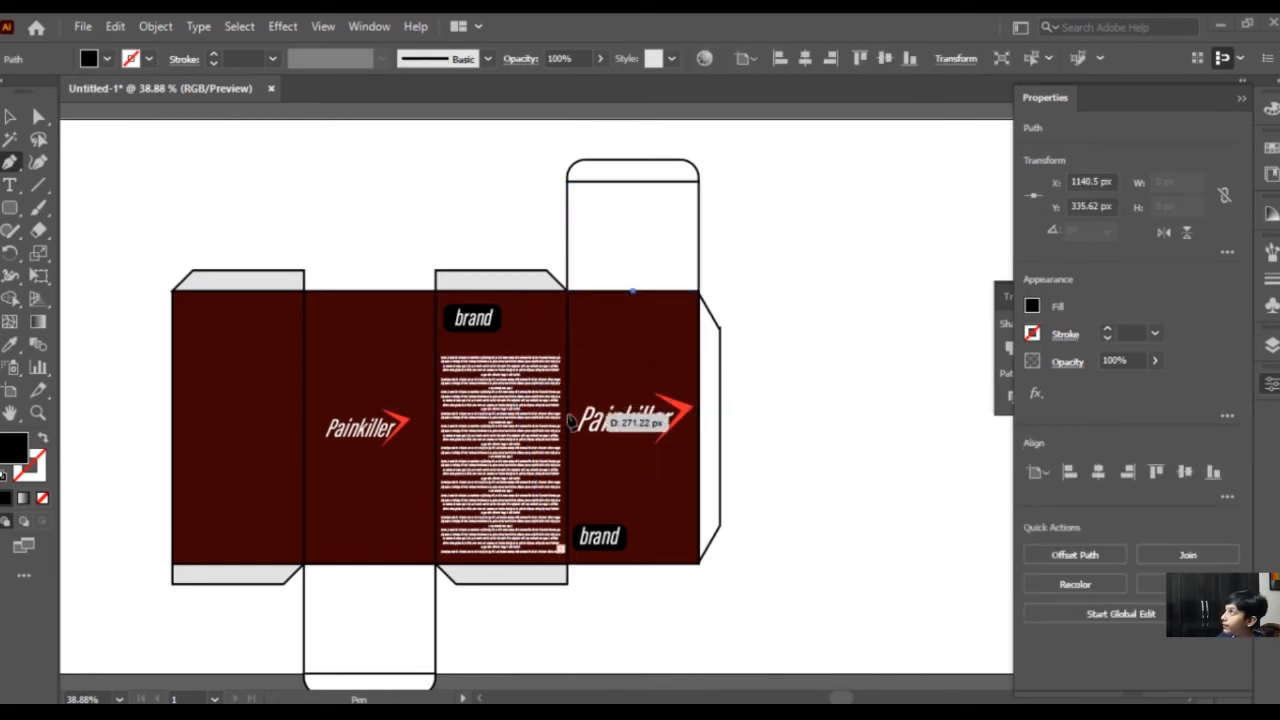
pyautogui.click(568, 420)
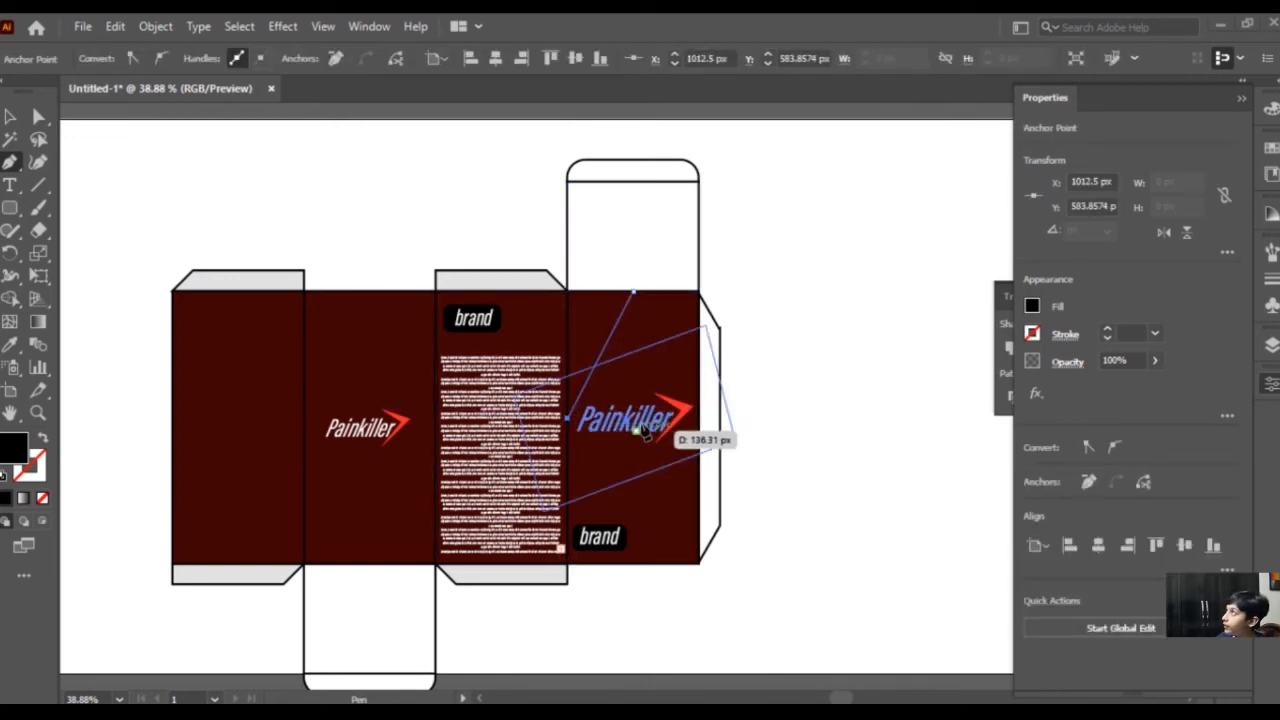
pyautogui.click(699, 419)
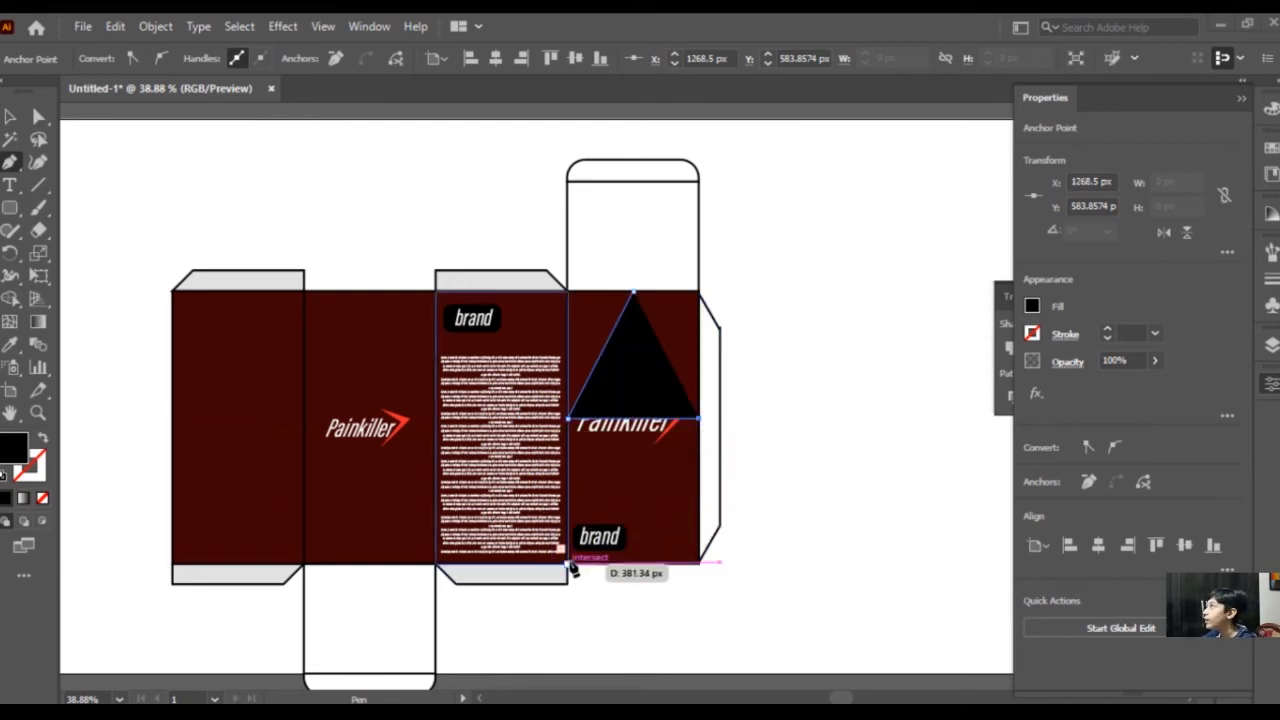
pyautogui.click(632, 566)
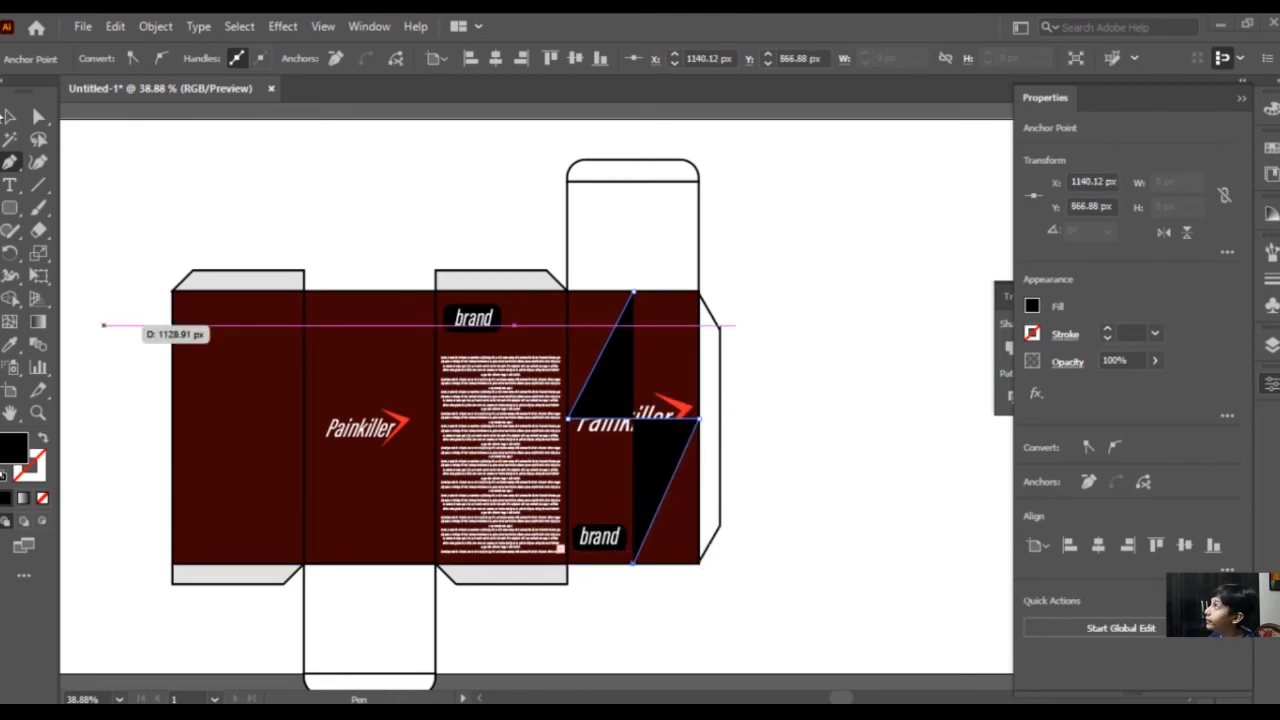
pyautogui.press('v')
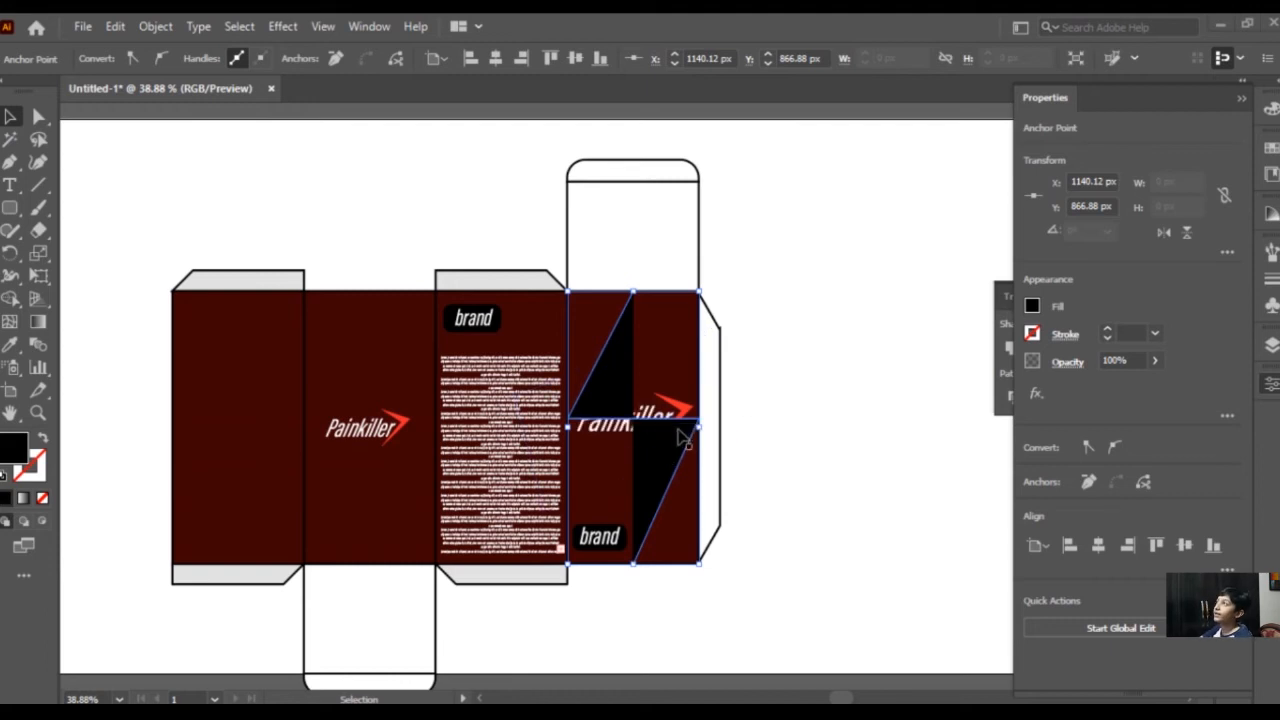
pyautogui.moveTo(680, 437); pyautogui.dragTo(650, 443)
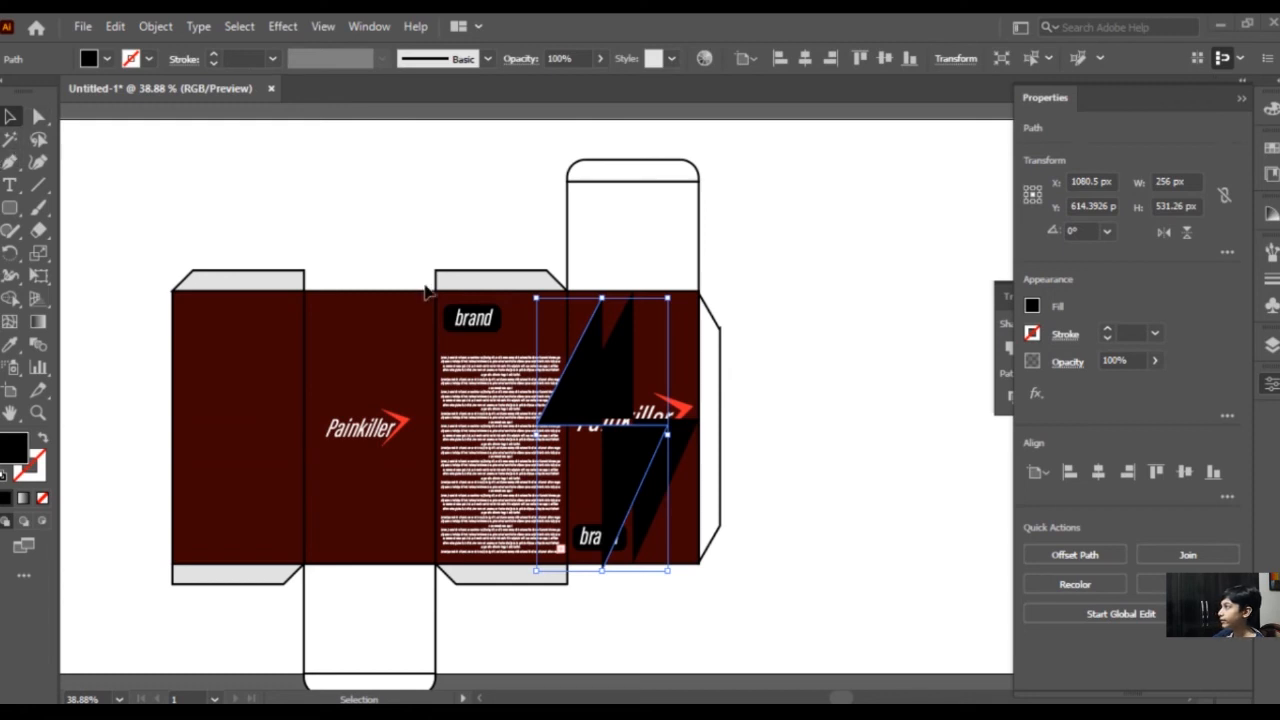
# Try to merge the two overlapping black zigzags with the Shape Builder, then undo the merge and the duplication of the zigzag.
pyautogui.keyDown('shift'); pyautogui.click(605, 368); pyautogui.keyUp('shift')
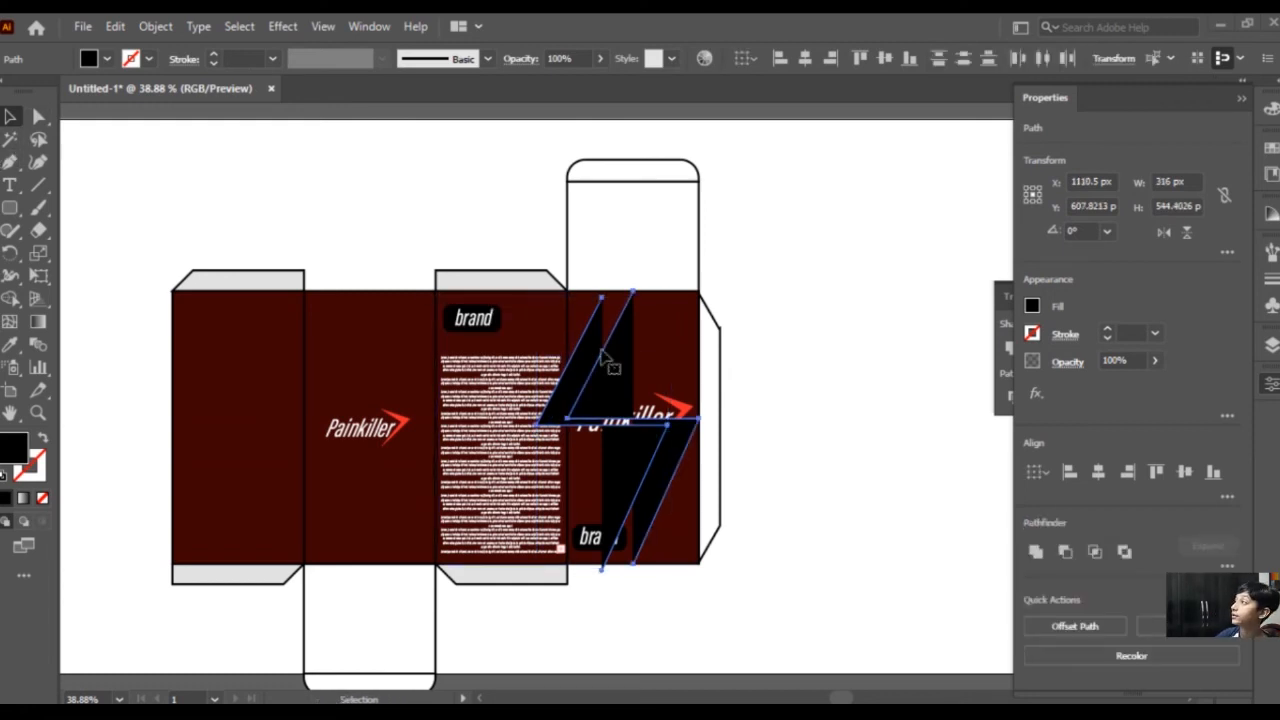
pyautogui.click(9, 299)
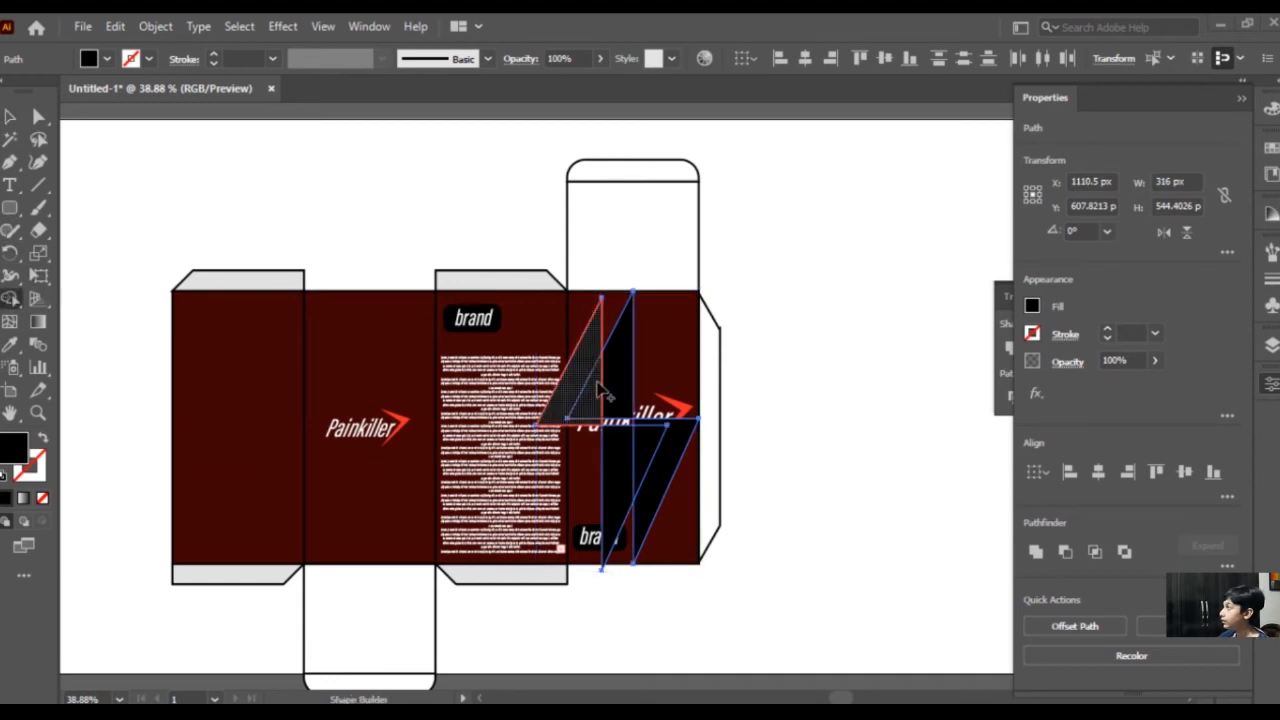
pyautogui.click(617, 397)
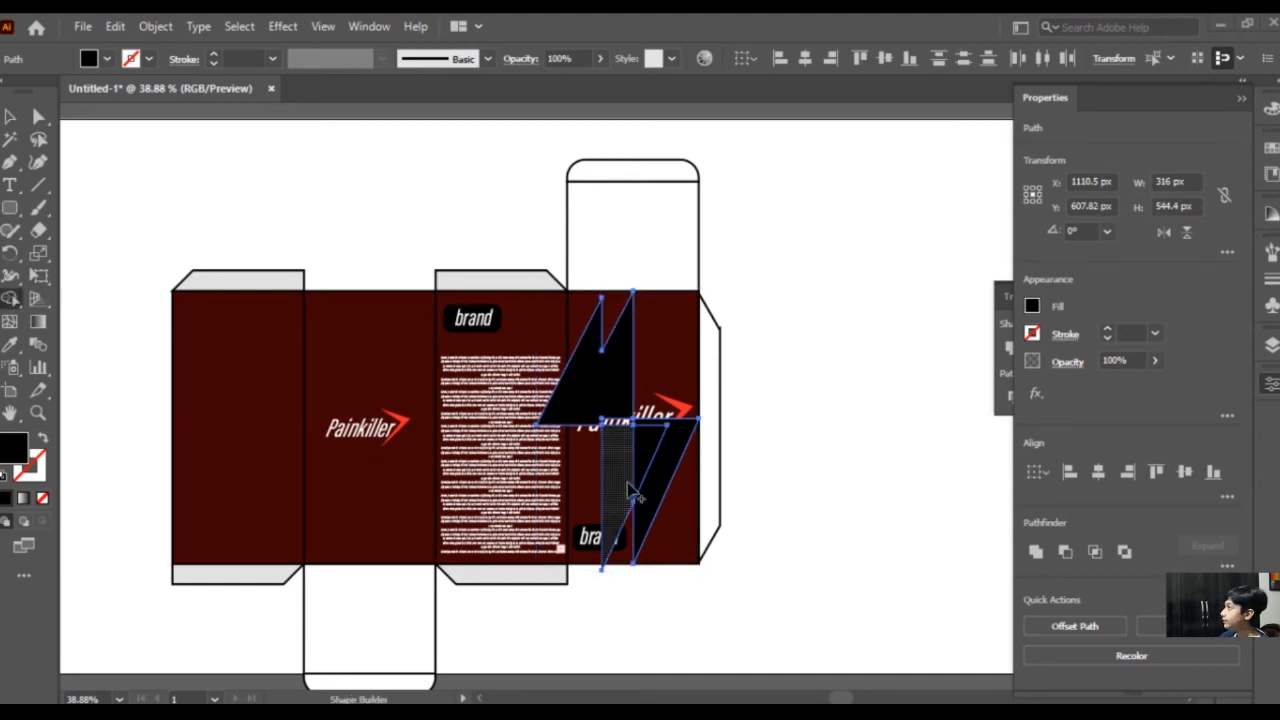
pyautogui.hotkey('ctrl', 'z')
pyautogui.hotkey('ctrl', 'z')
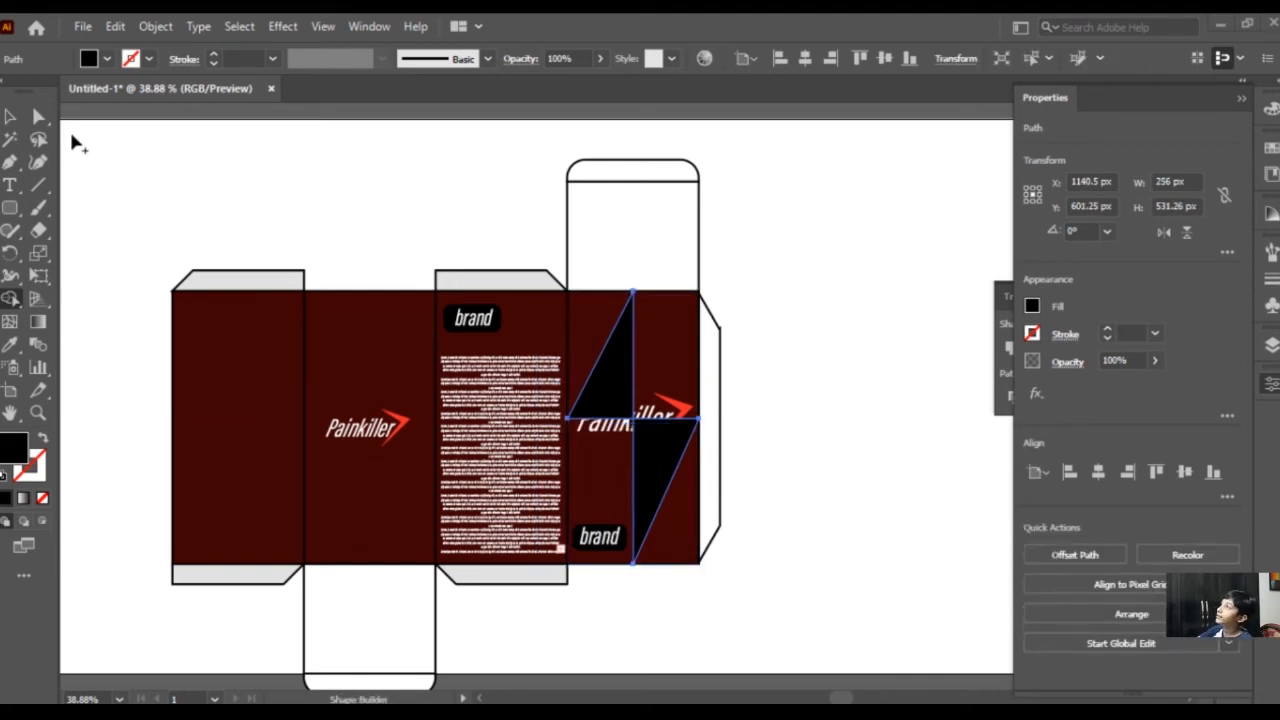
# Swap the fill and stroke of the remaining zigzag on the large-logo panel, then delete the zigzag.
pyautogui.click(9, 120)
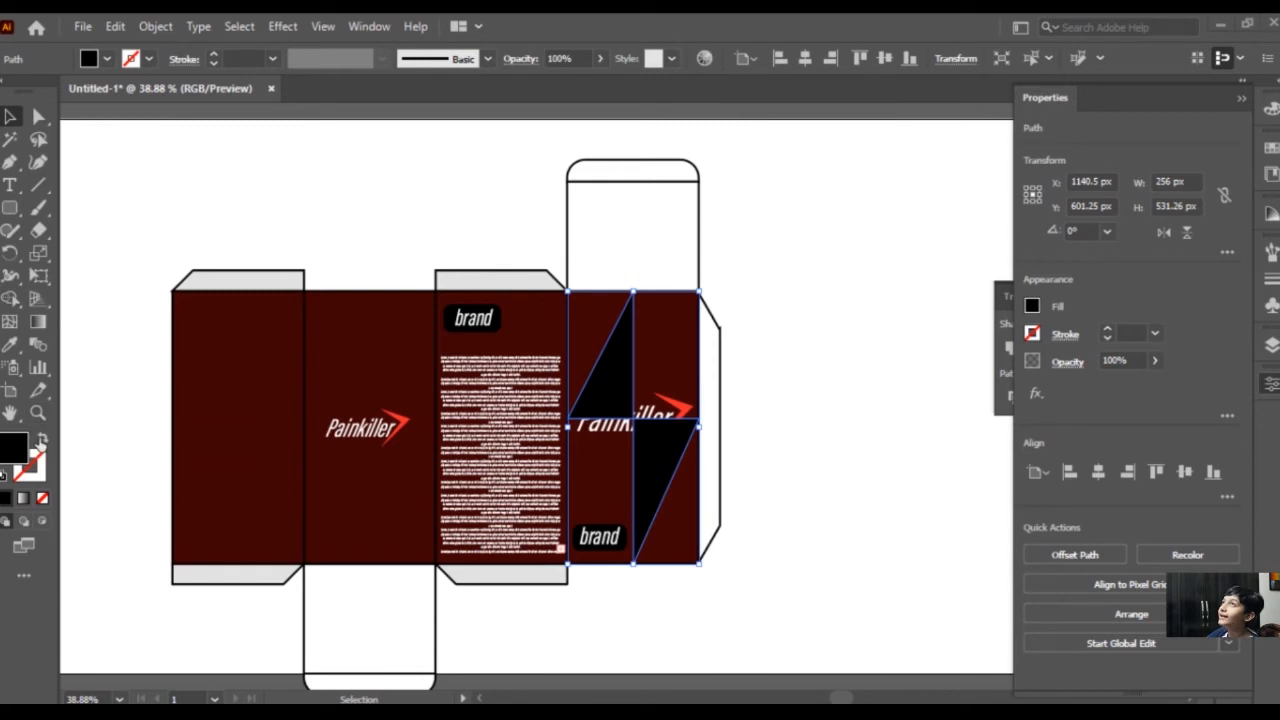
pyautogui.click(41, 440)
pyautogui.click(818, 510)
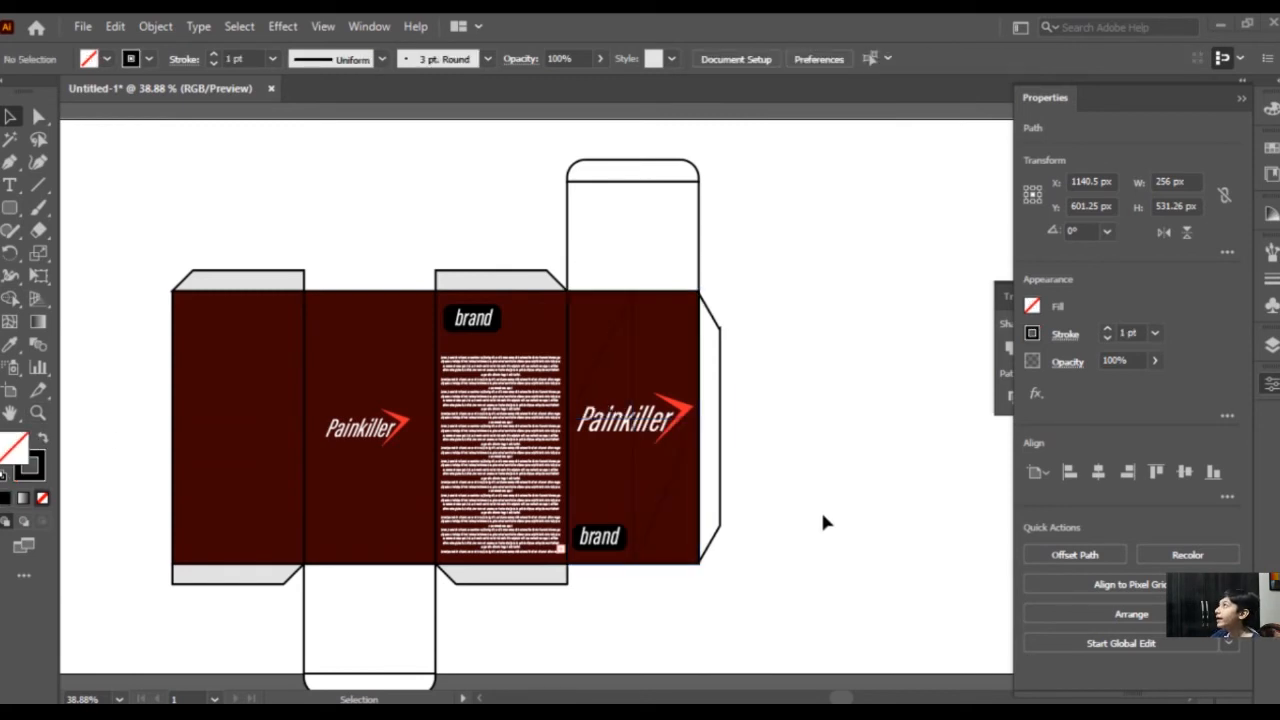
pyautogui.click(695, 438)
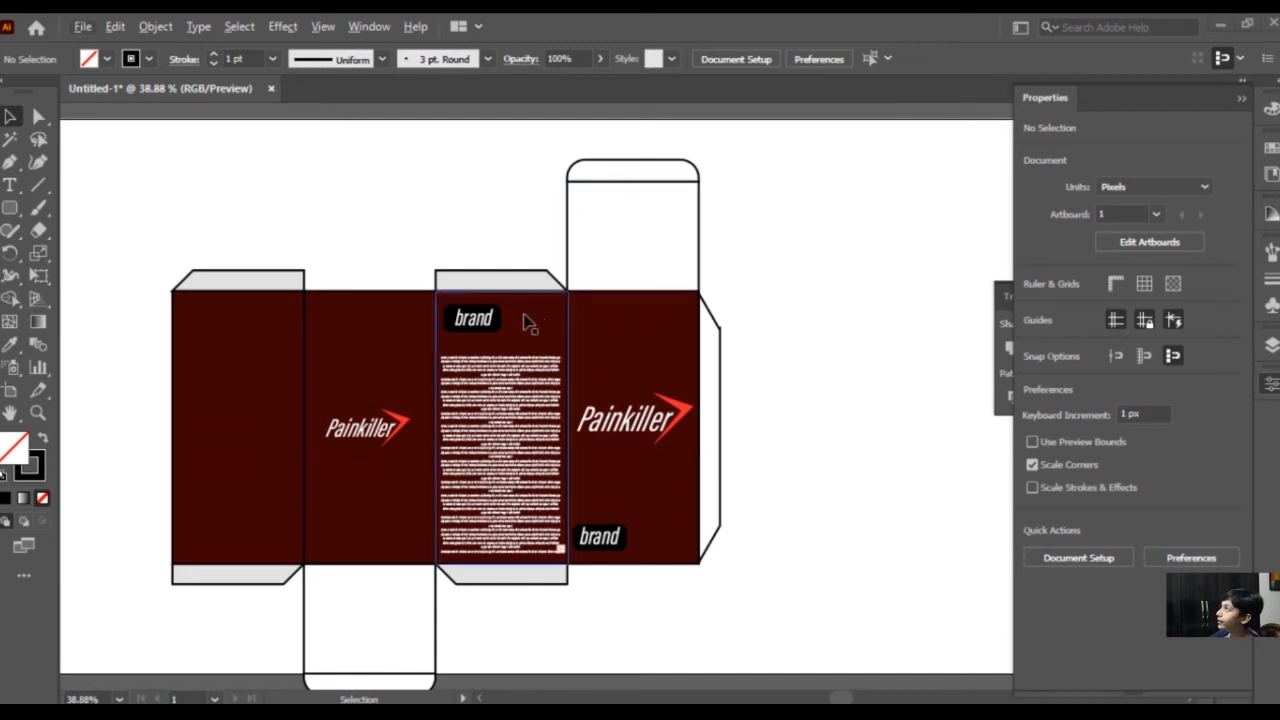
# Duplicate the description panel's dark red rectangle into the empty area beside the dieline and start a Pen path at the copy's top-edge midpoint.
pyautogui.moveTo(527, 320); pyautogui.dragTo(894, 329)
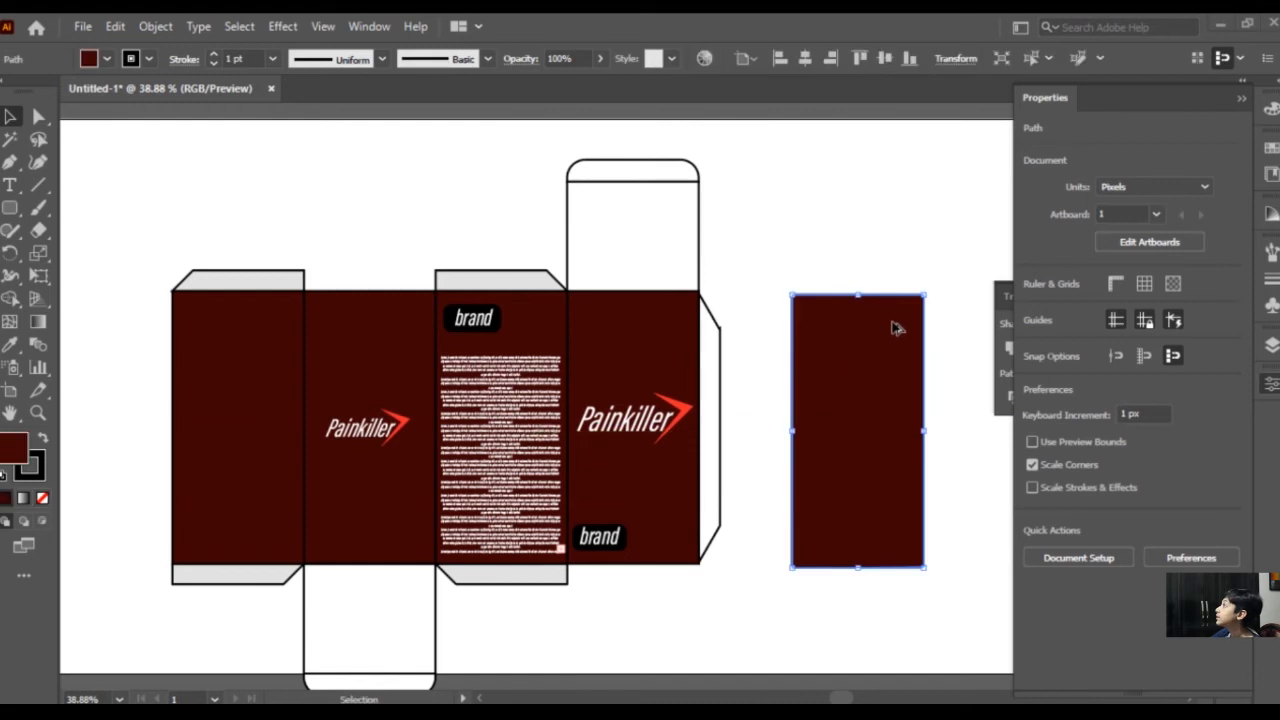
pyautogui.hotkey('ctrl', '+')
pyautogui.hotkey('ctrl', '+')
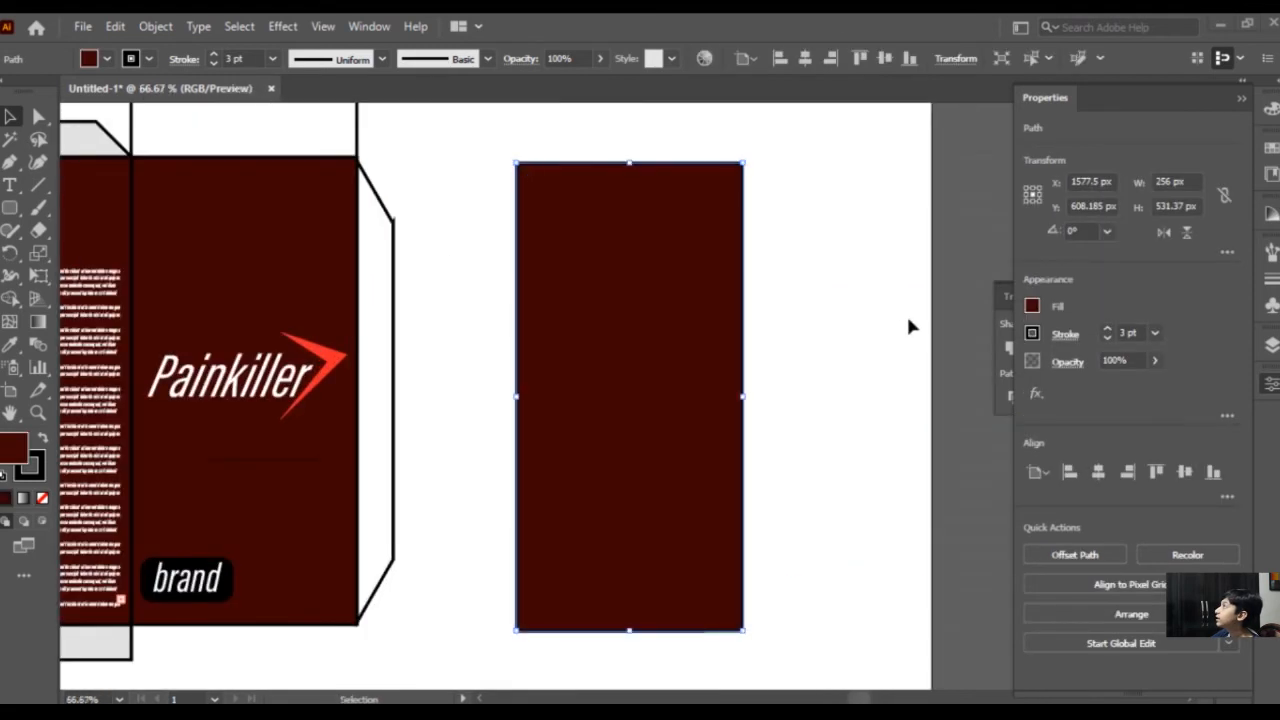
pyautogui.click(12, 182)
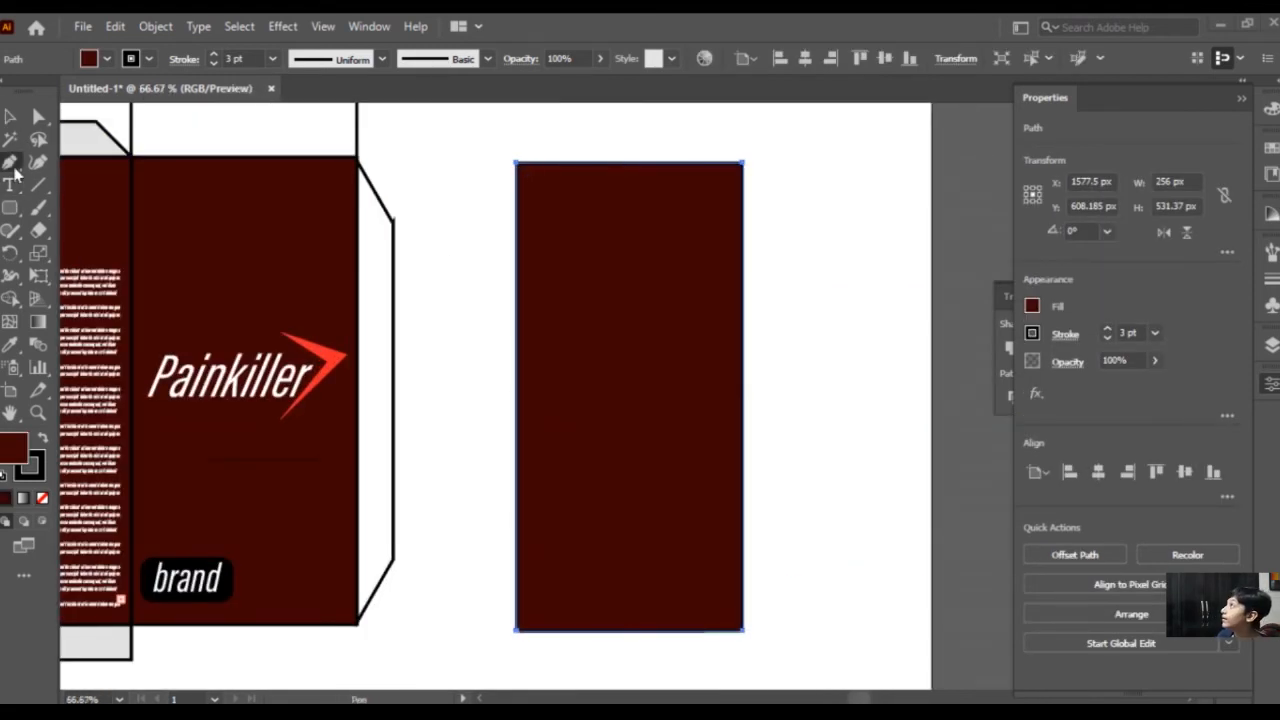
pyautogui.click(628, 162)
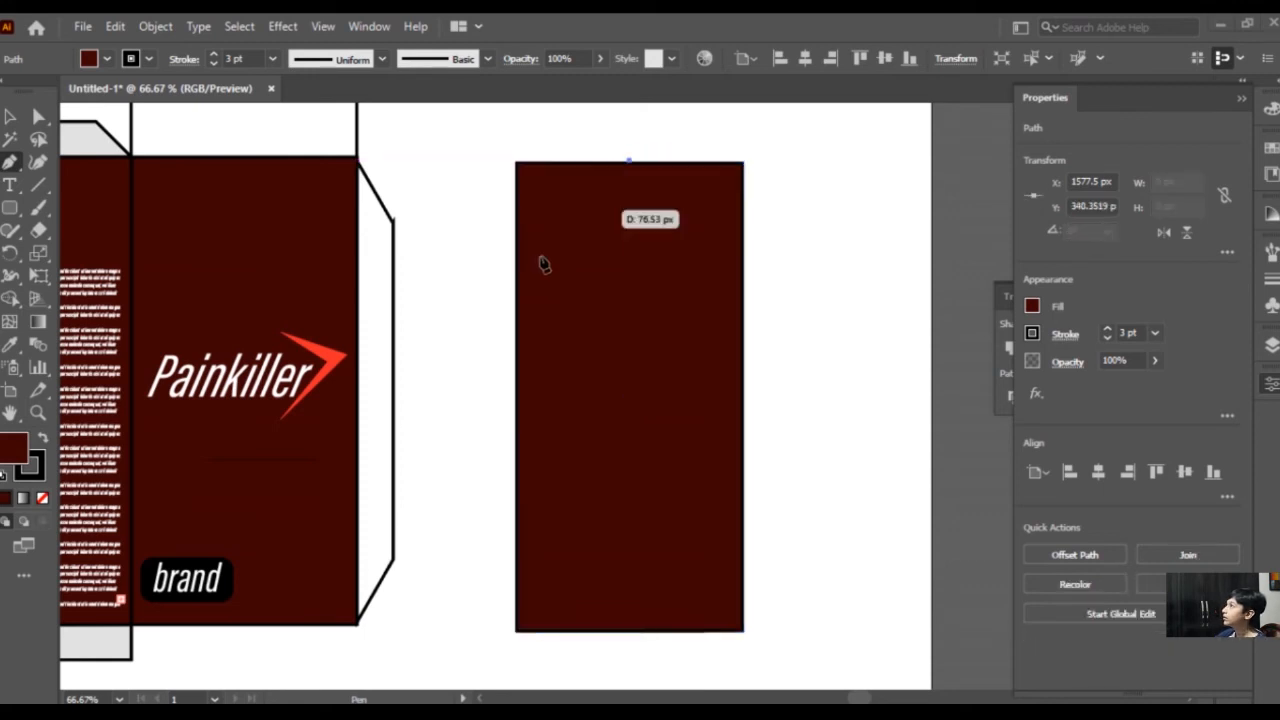
# Try a zigzag path with a horizontal middle segment across the rectangle copy and undo it back to the starting point.
pyautogui.click(517, 376)
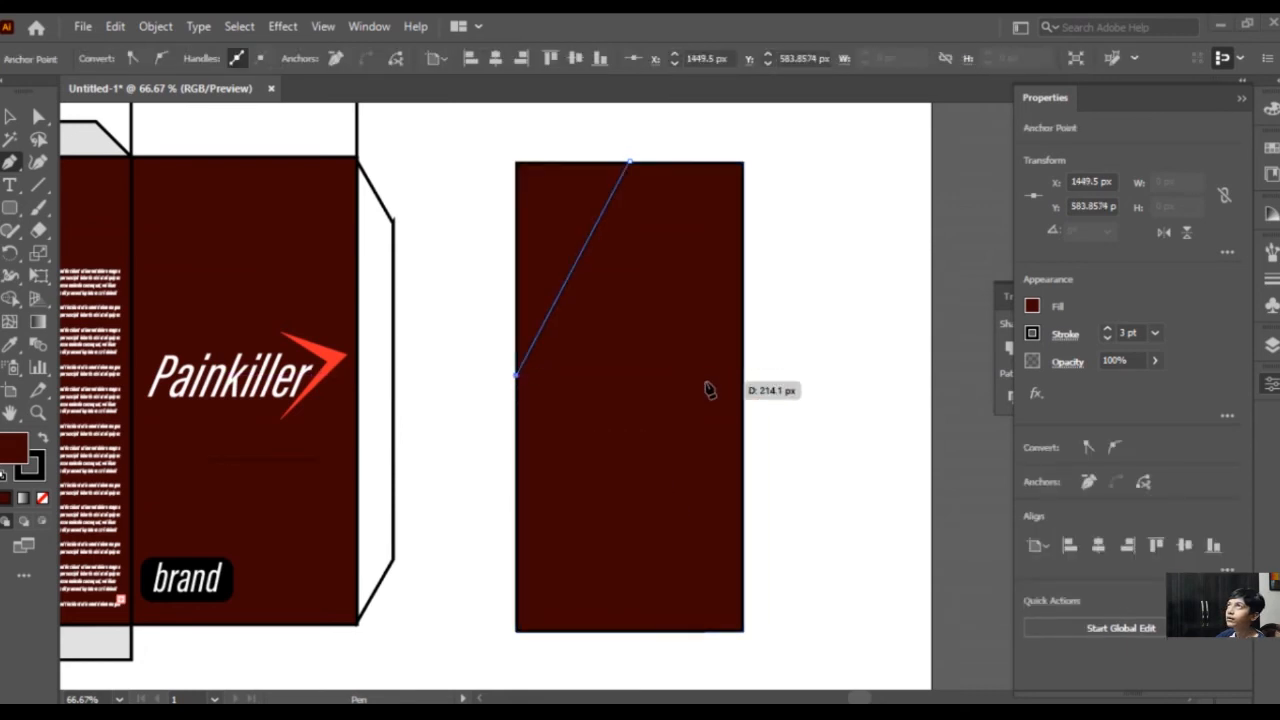
pyautogui.click(741, 376)
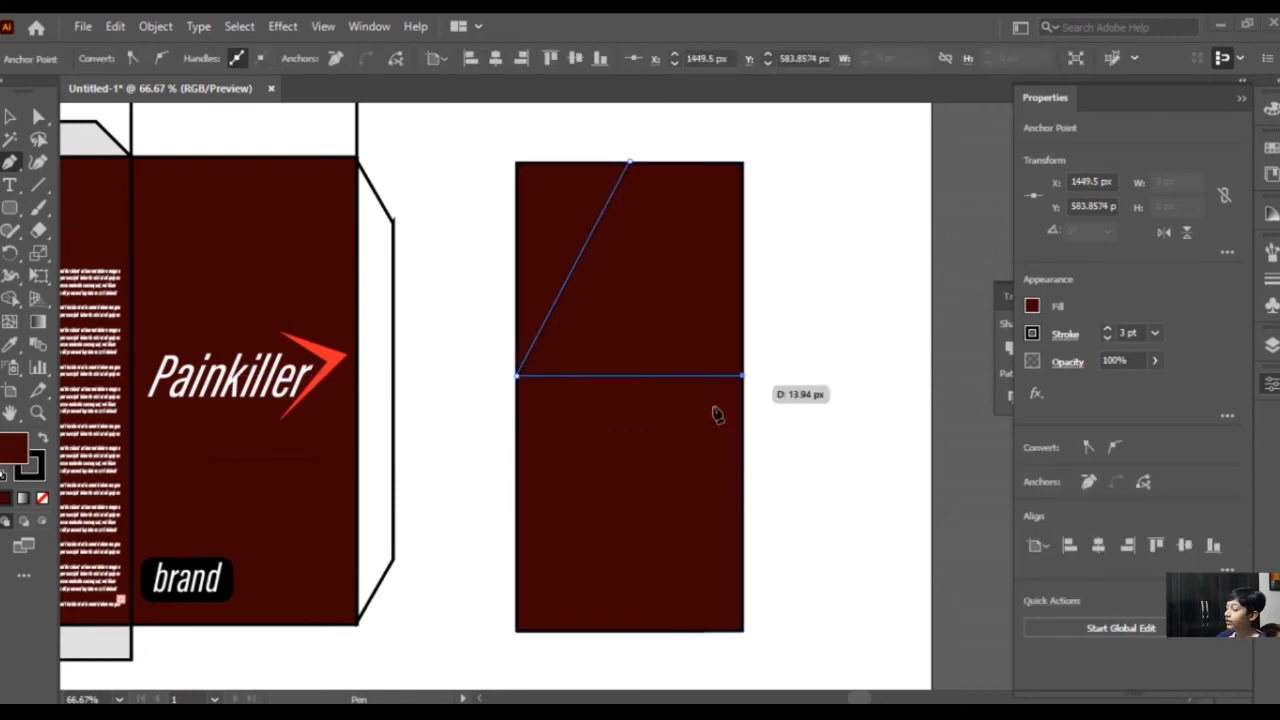
pyautogui.click(629, 631)
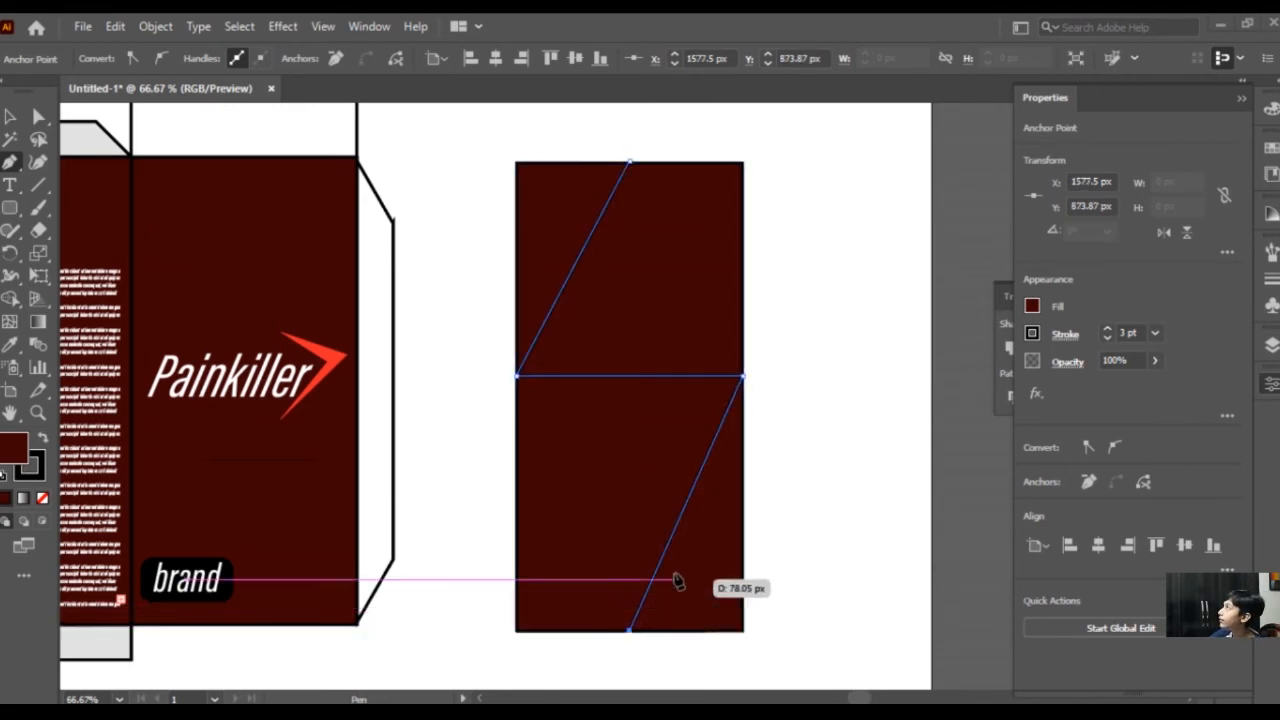
pyautogui.click(664, 411)
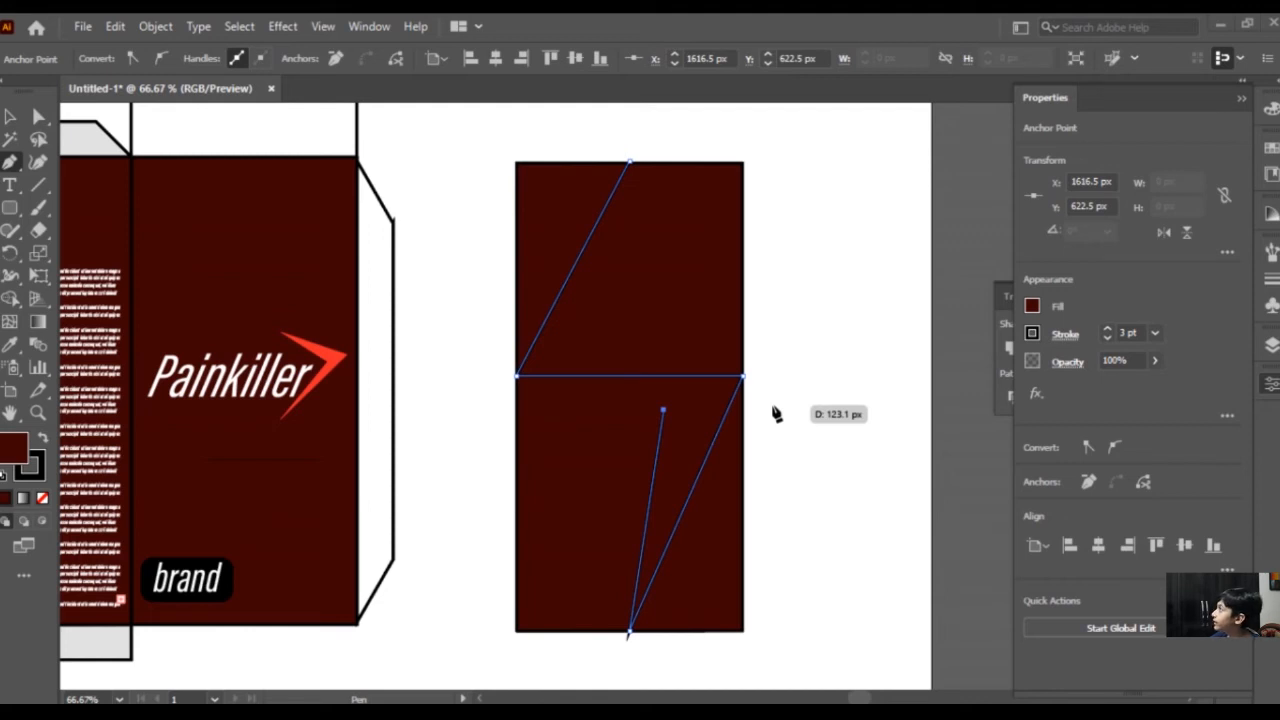
pyautogui.hotkey('ctrl', 'z')
pyautogui.hotkey('ctrl', 'z')
pyautogui.hotkey('ctrl', 'z')
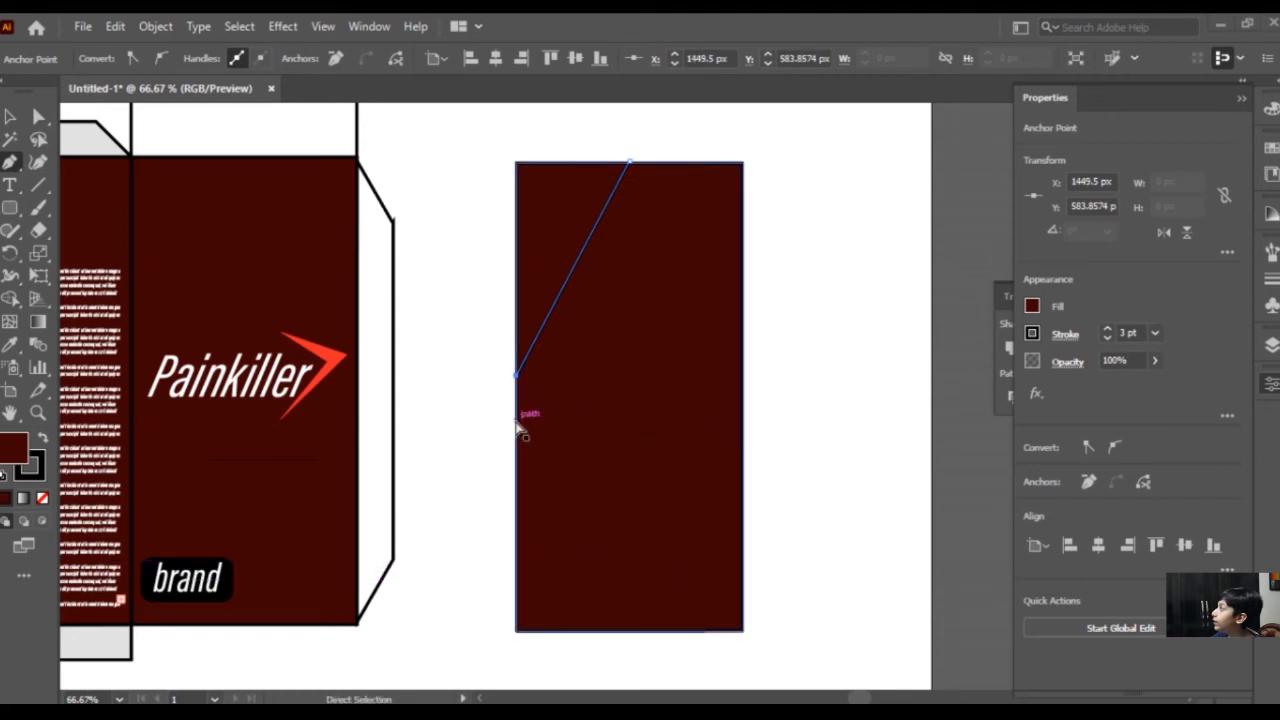
pyautogui.hotkey('ctrl', 'z')
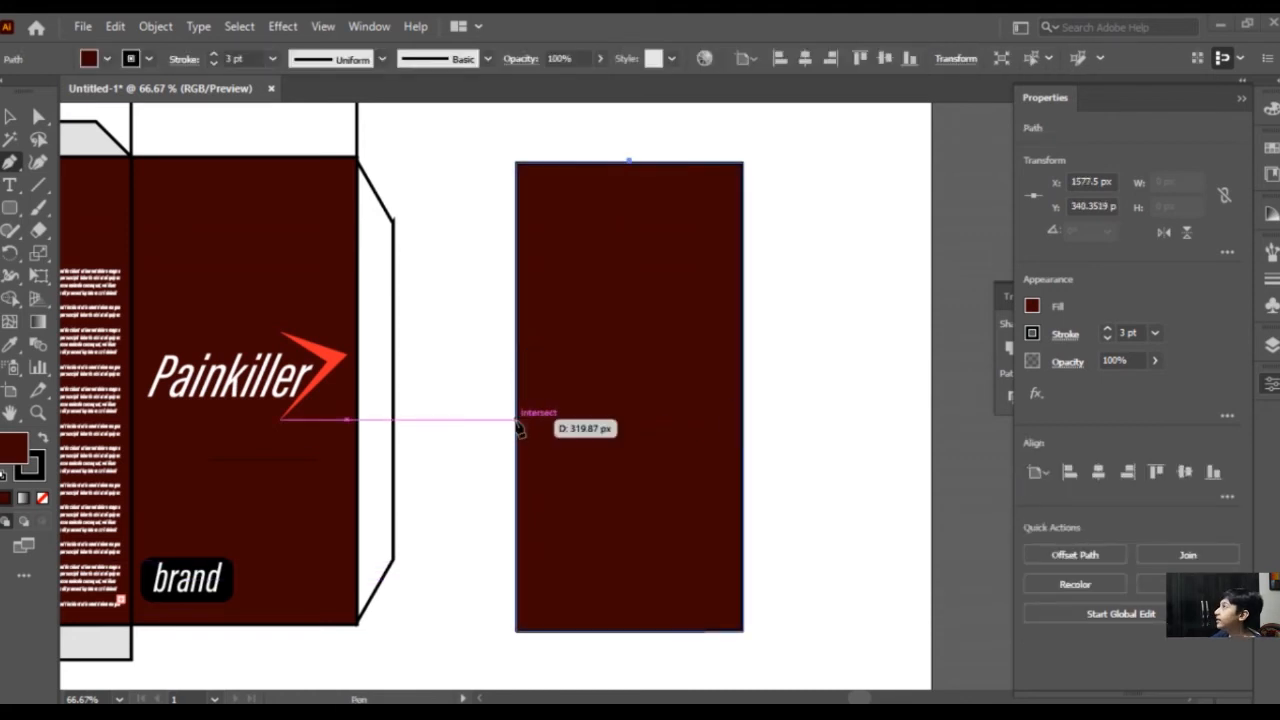
# Try two other zigzag paths with slanted middle segments on the rectangle copy and undo both back to the starting point.
pyautogui.click(517, 368)
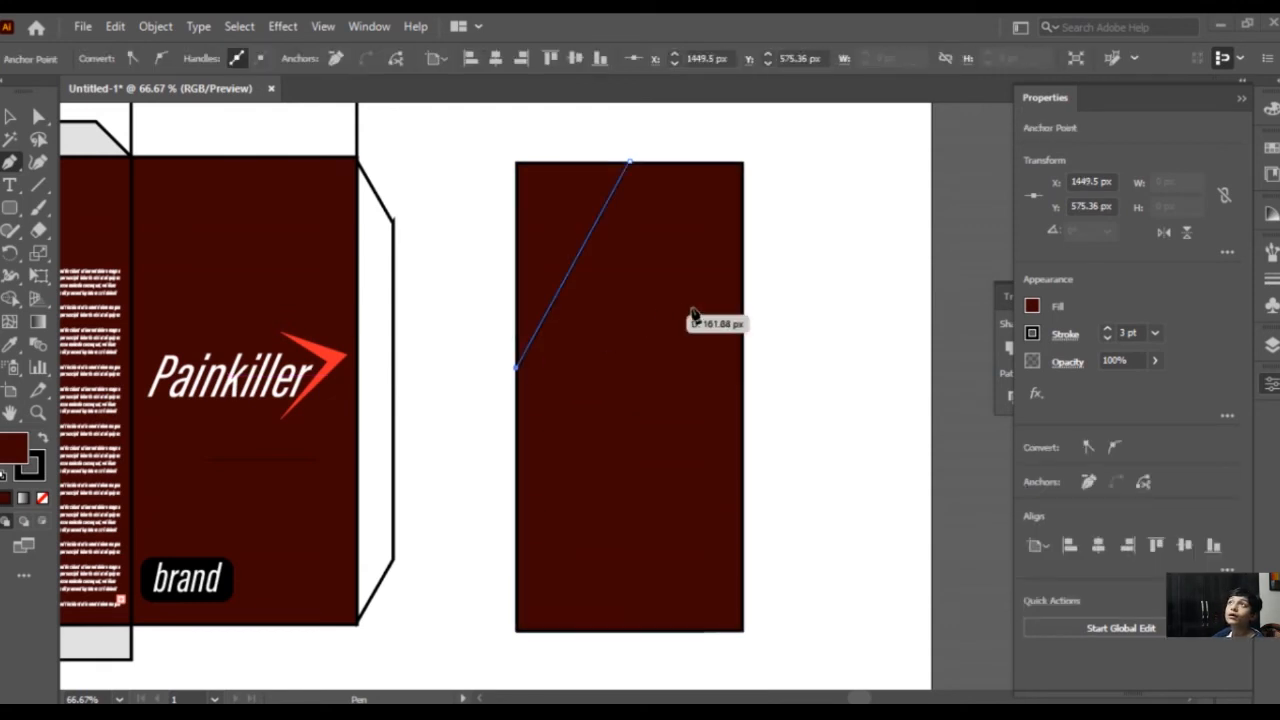
pyautogui.click(742, 289)
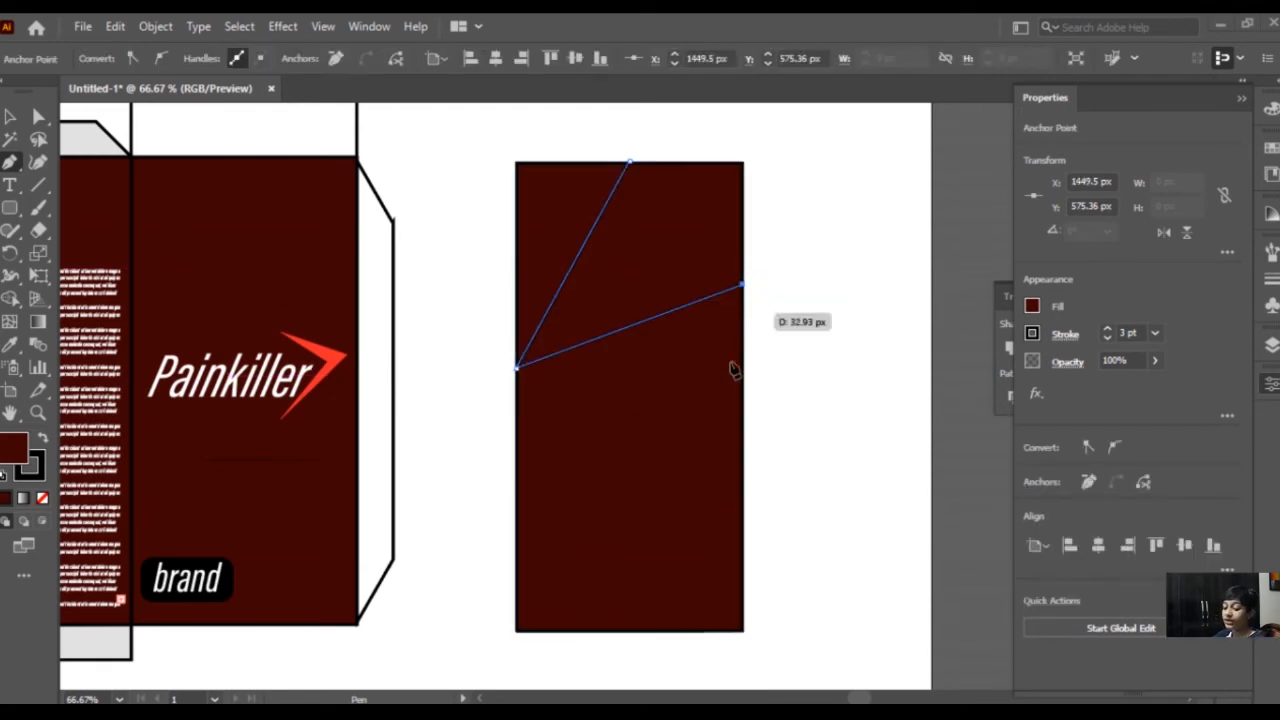
pyautogui.click(650, 632)
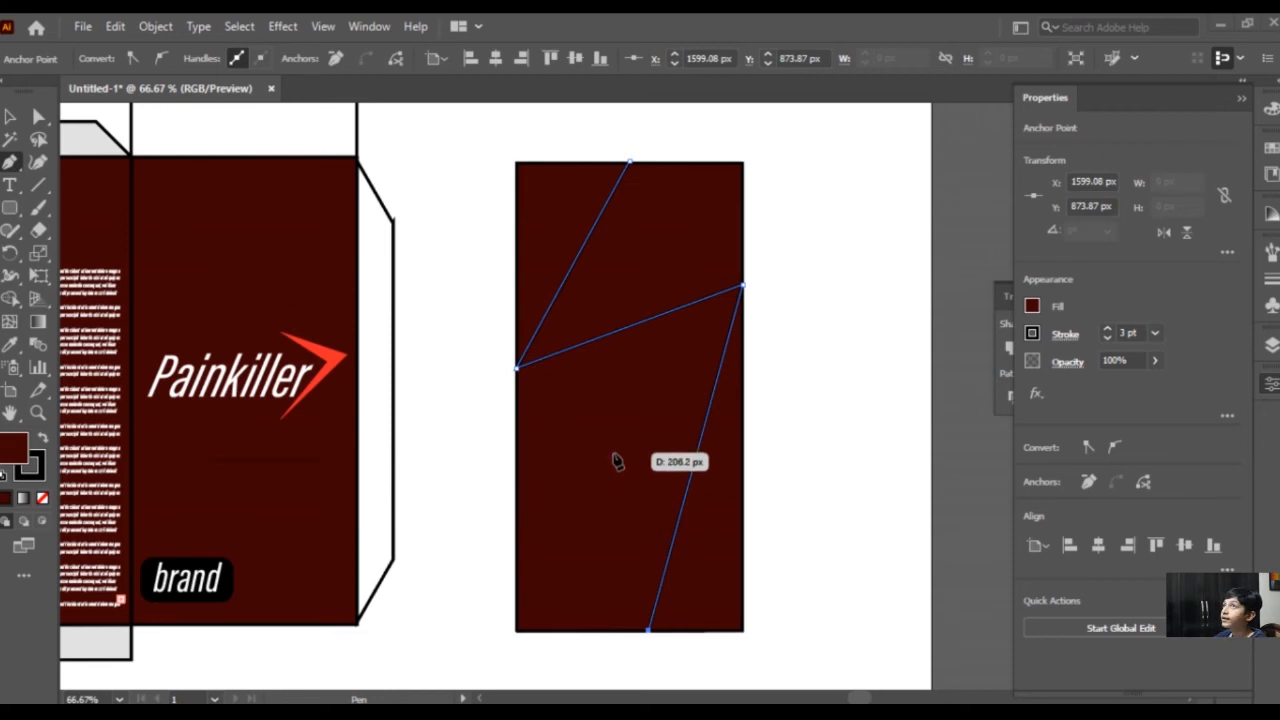
pyautogui.press('ctrl')
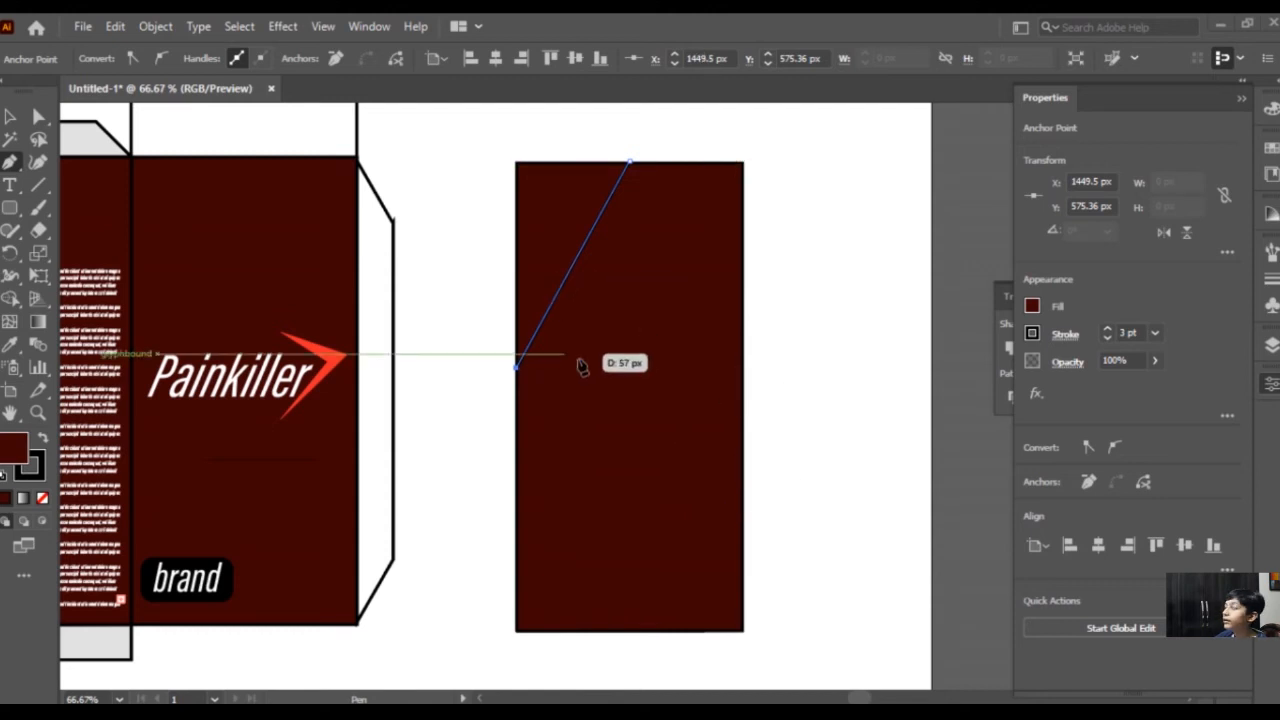
pyautogui.click(642, 349)
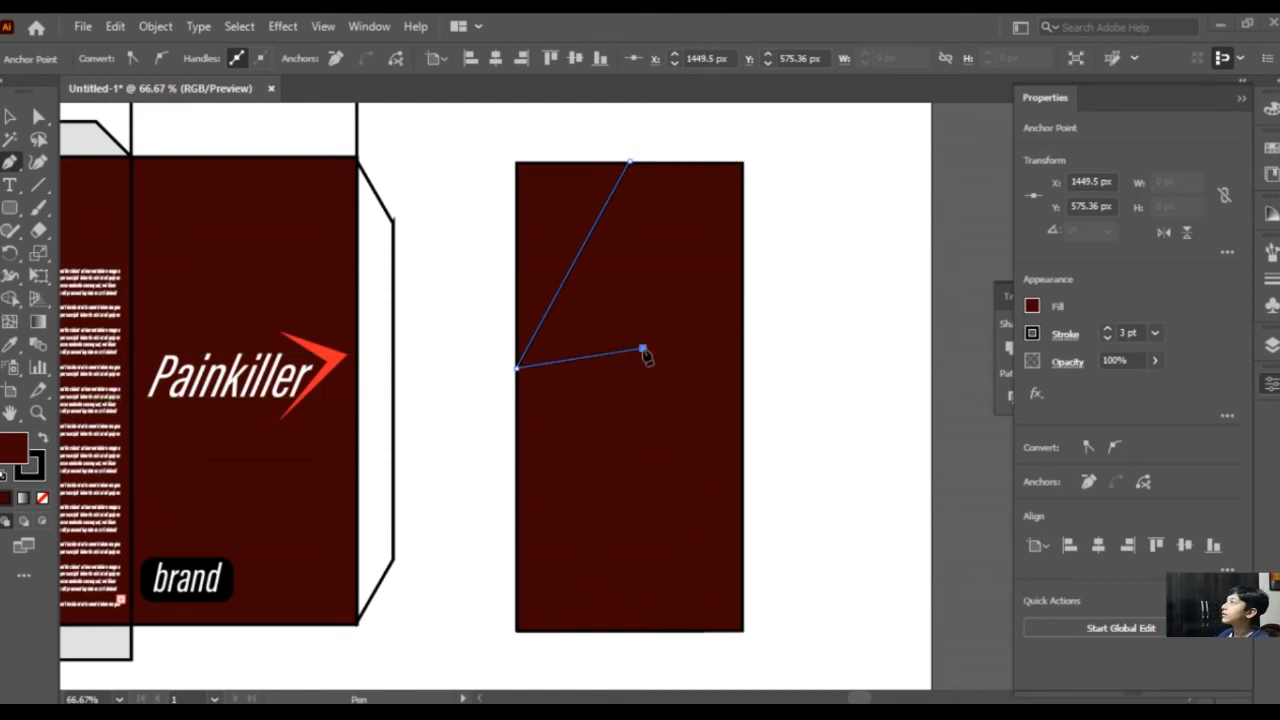
pyautogui.click(623, 631)
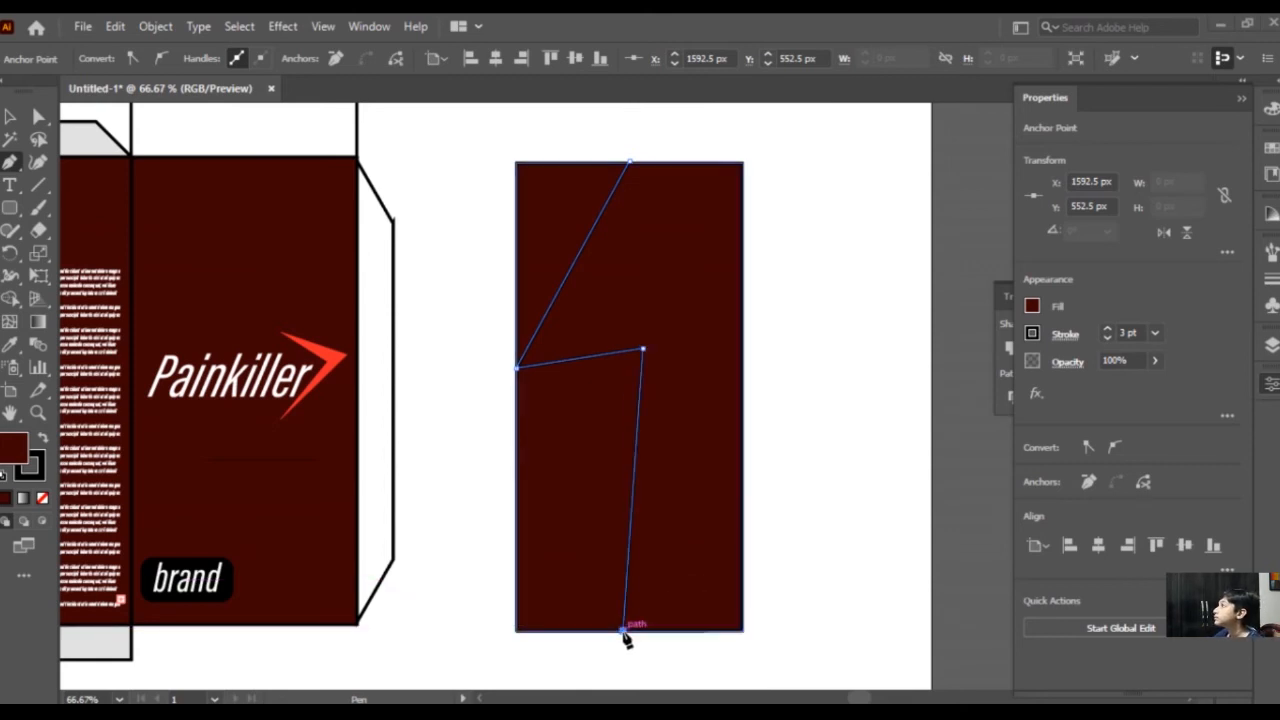
pyautogui.press('ctrl')
pyautogui.keyDown('ctrl'); pyautogui.click(745, 355); pyautogui.keyUp('ctrl')
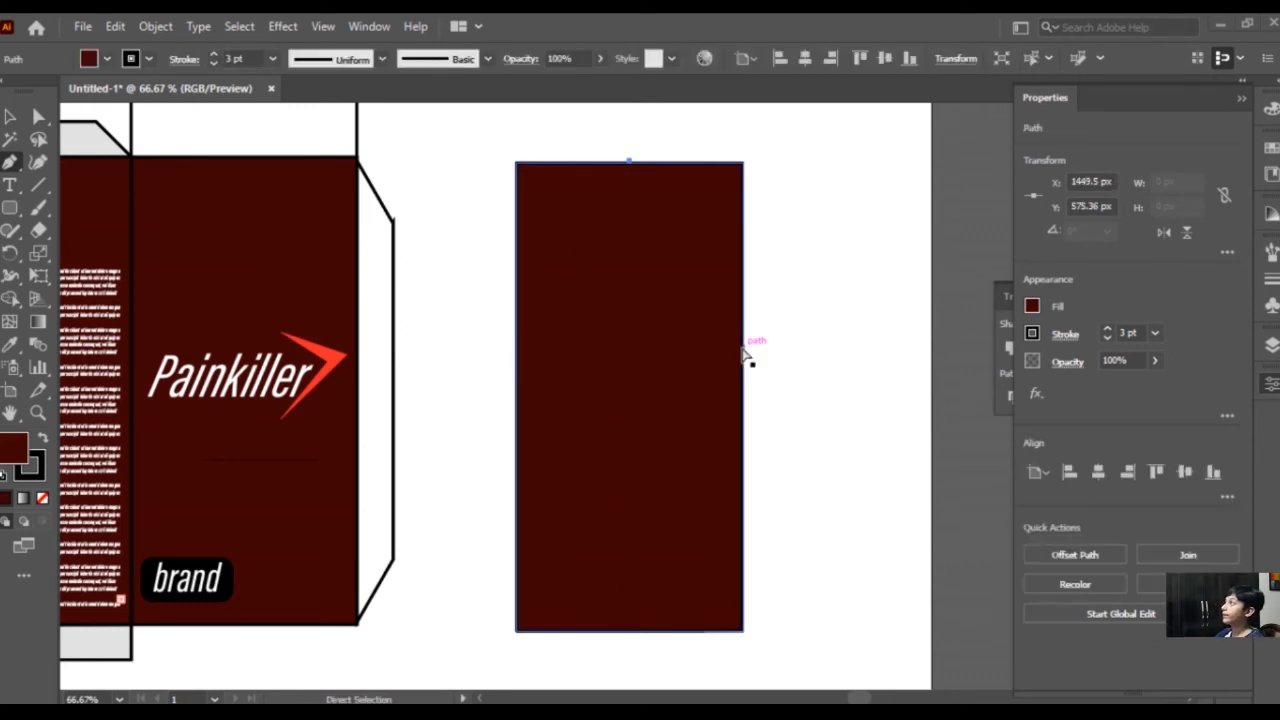
# Draw a closed six-point lightning bolt of about 256 × 533 px with the Pen tool, reaching all four edges of the rectangle copy.
pyautogui.click(516, 402)
pyautogui.click(629, 369)
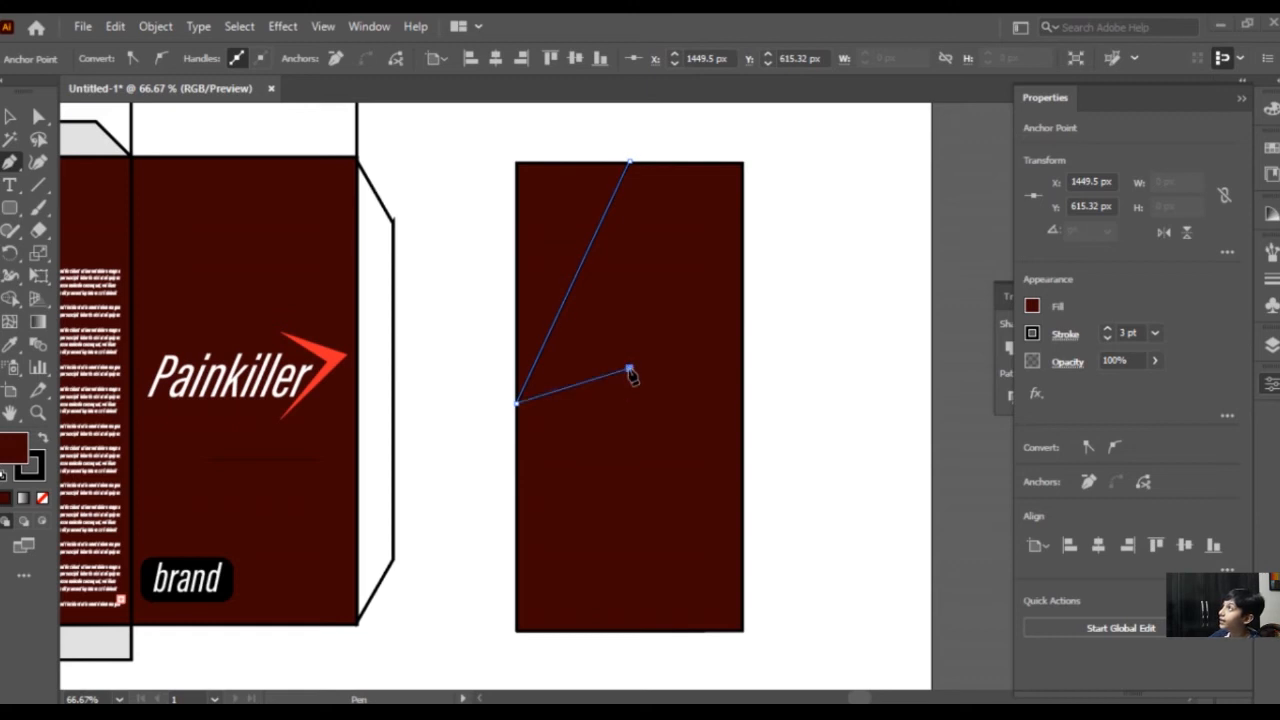
pyautogui.click(608, 631)
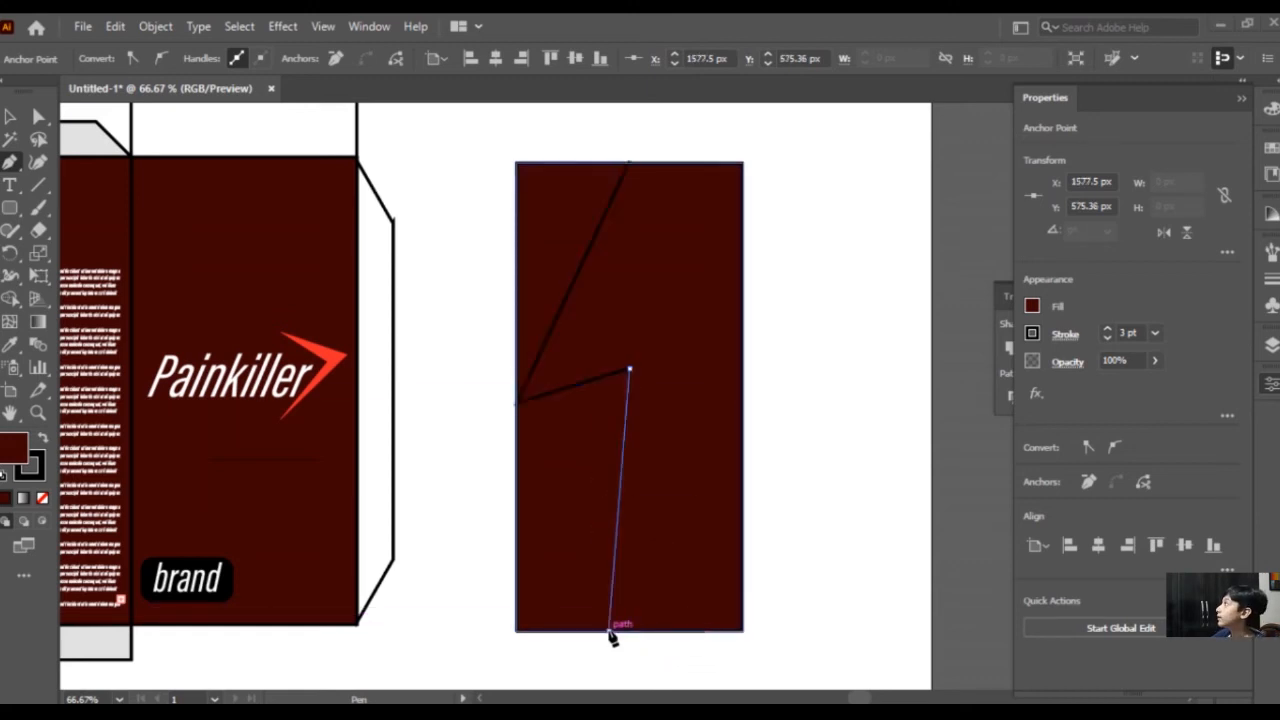
pyautogui.click(741, 305)
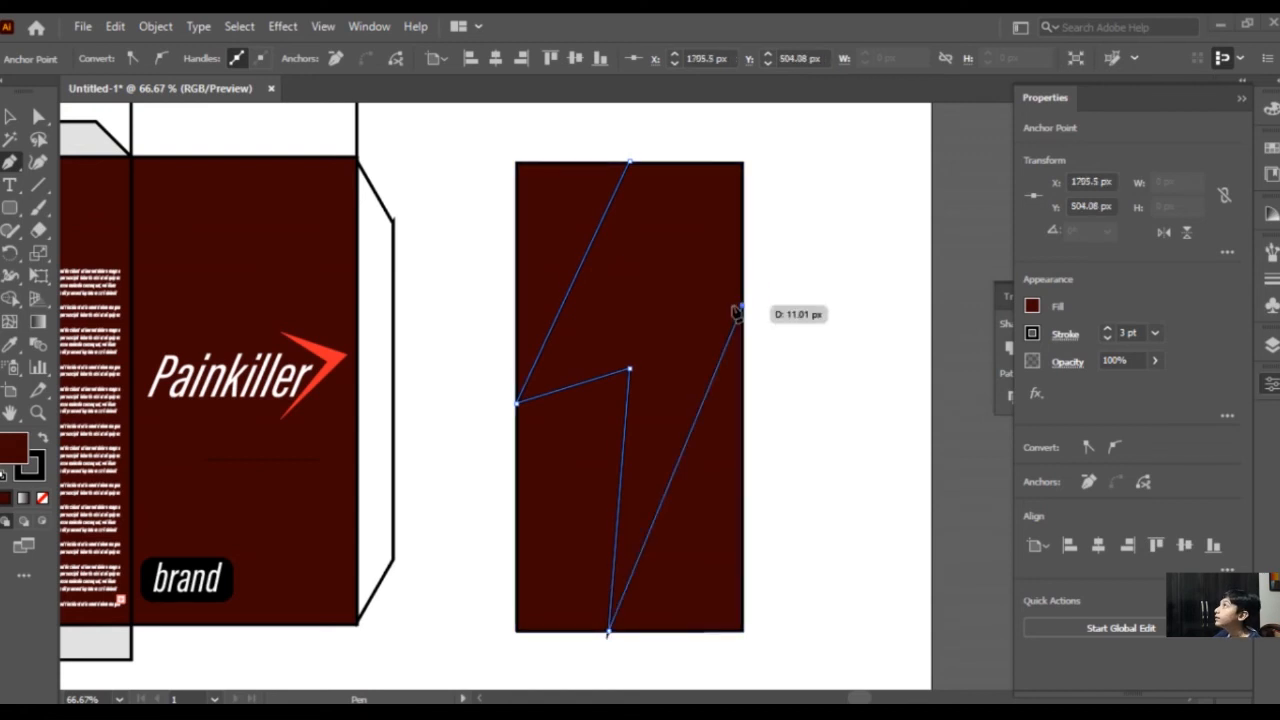
pyautogui.click(667, 299)
pyautogui.click(629, 162)
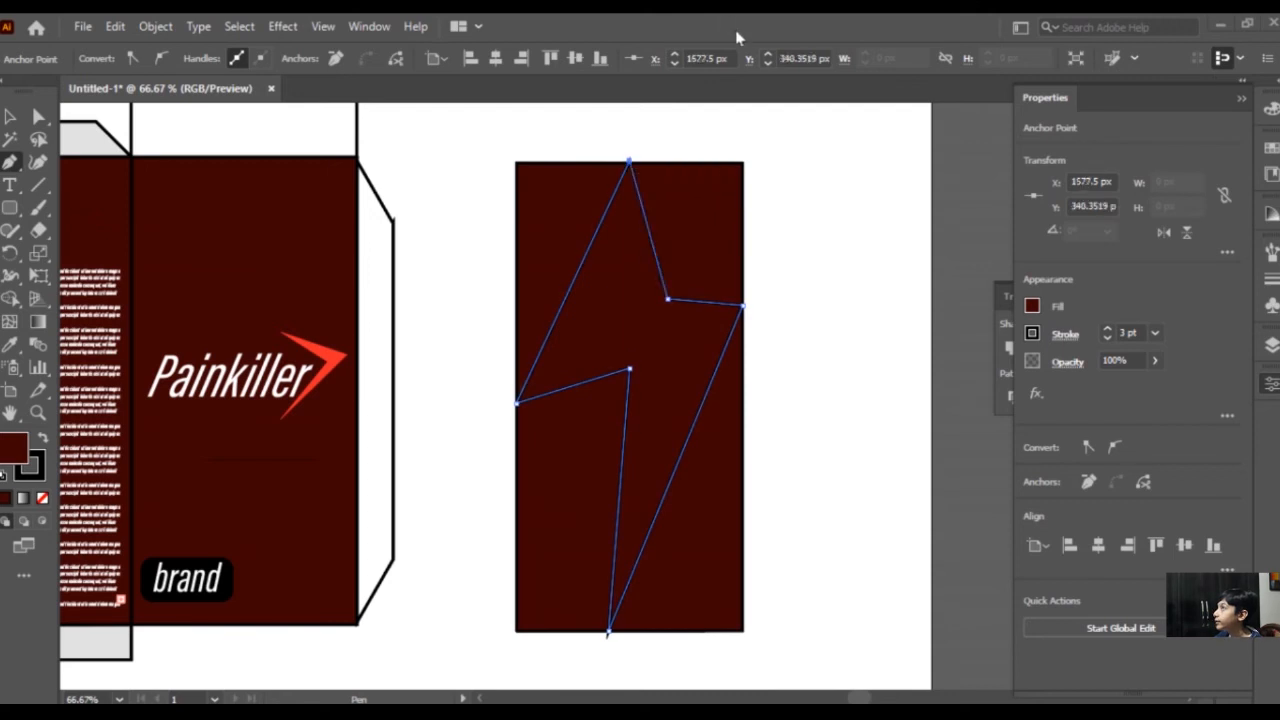
# Move the lightning bolt onto the large-logo panel and set its fill to none, keeping the black stroke.
pyautogui.press('v')
pyautogui.moveTo(718, 302); pyautogui.dragTo(331, 300)
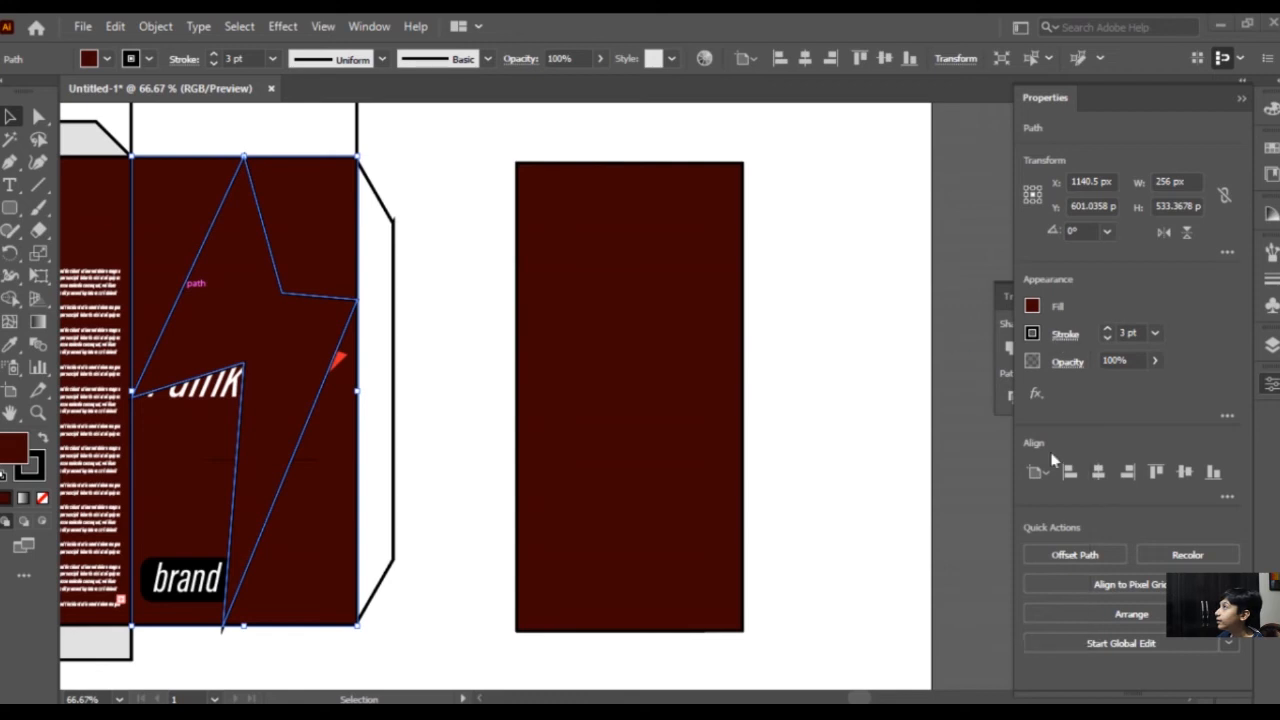
pyautogui.click(22, 456)
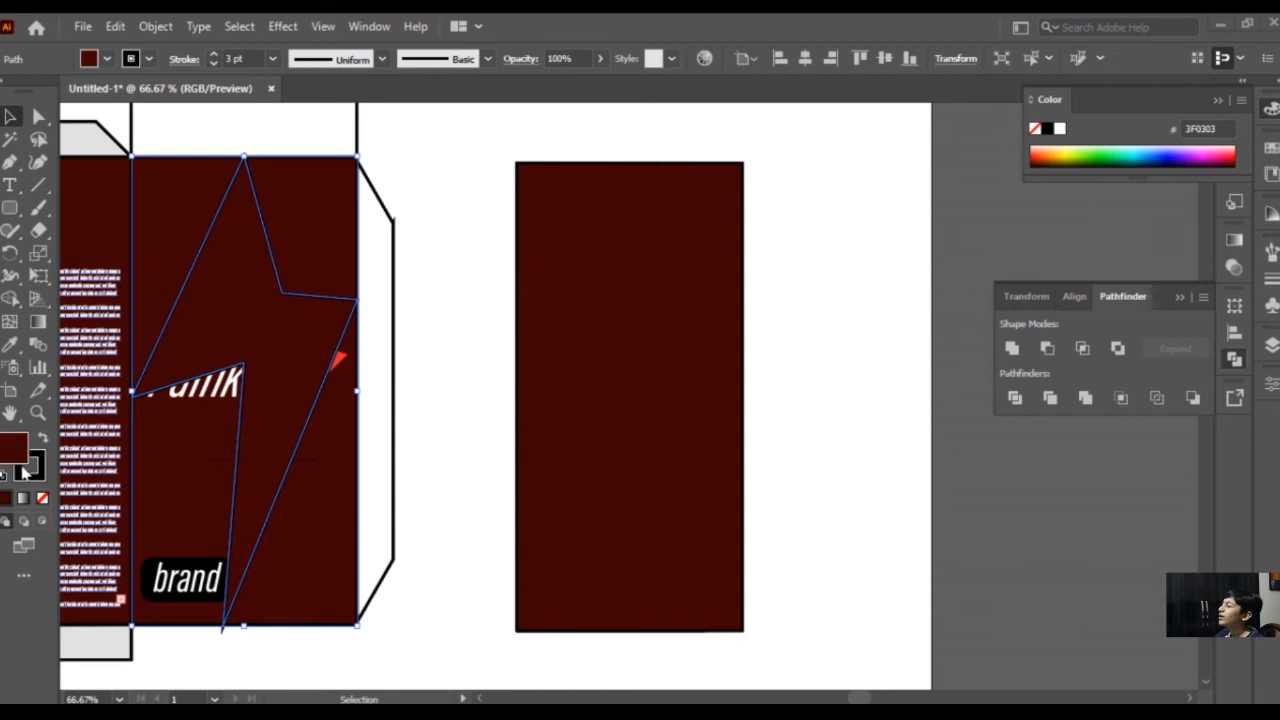
pyautogui.click(42, 498)
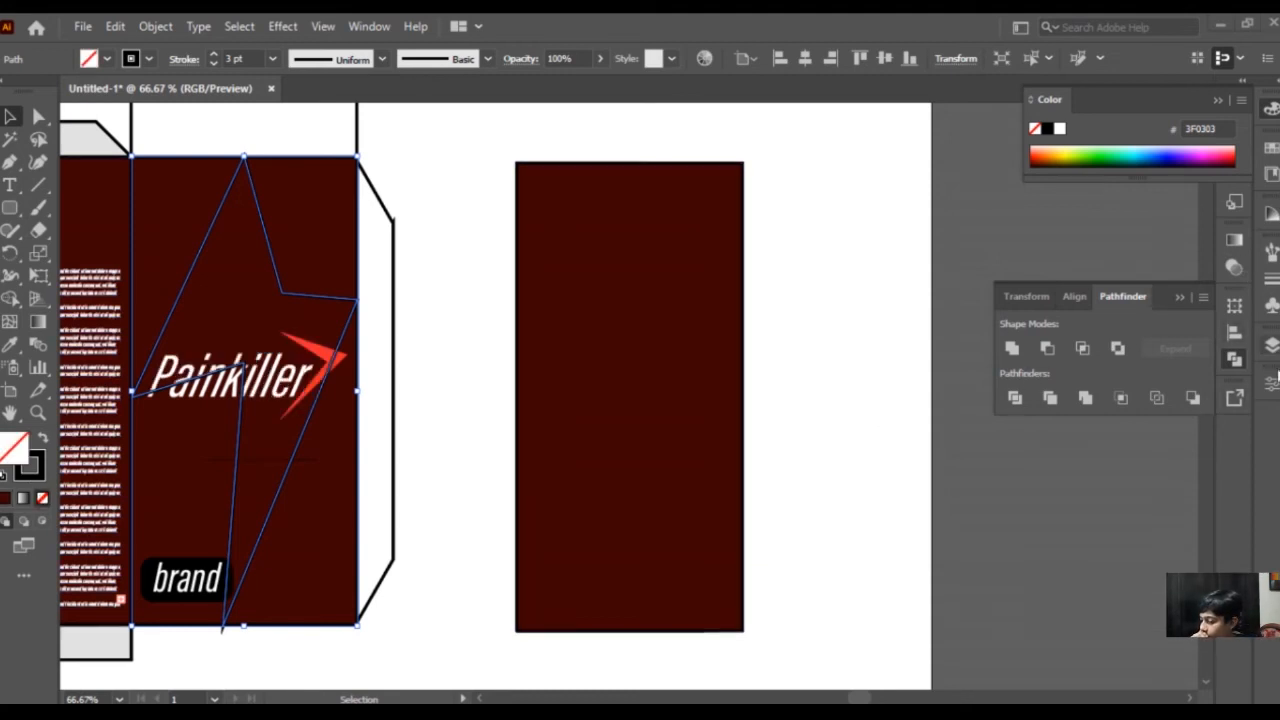
# Set the lightning bolt's stroke weight to 1 pt and look at its stroke corner options without changing them.
pyautogui.click(1271, 383)
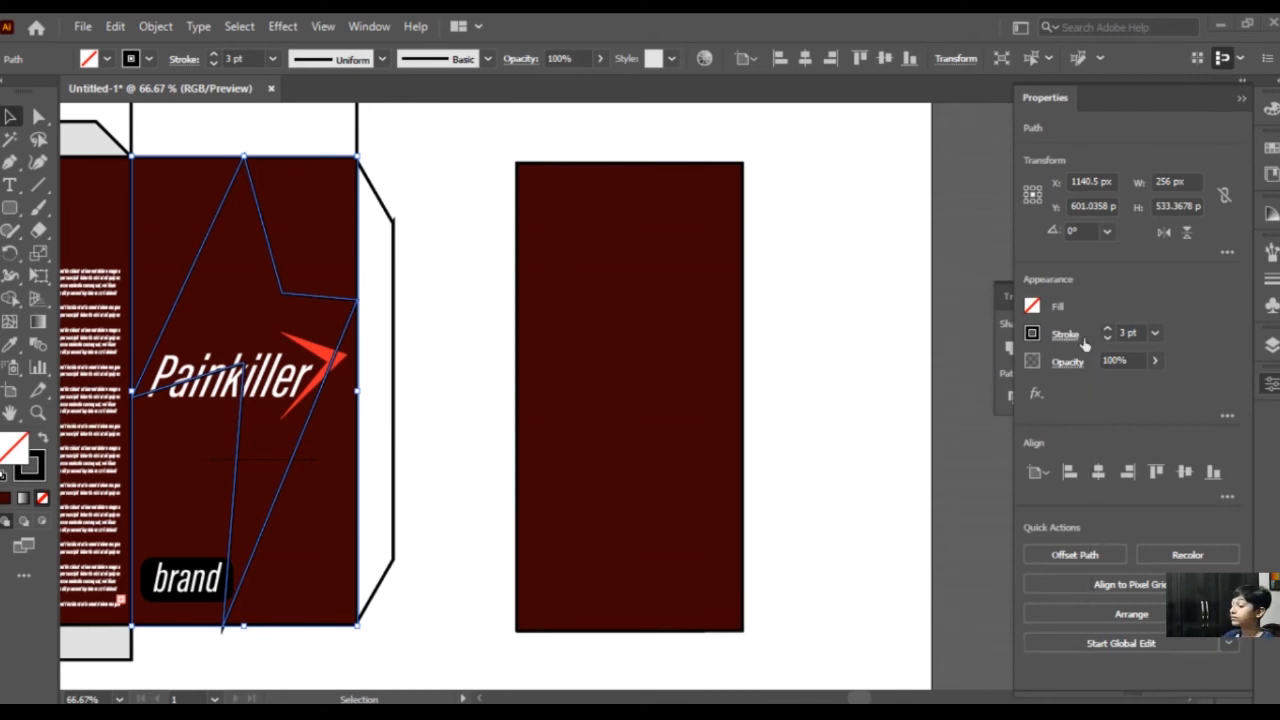
pyautogui.click(1076, 337)
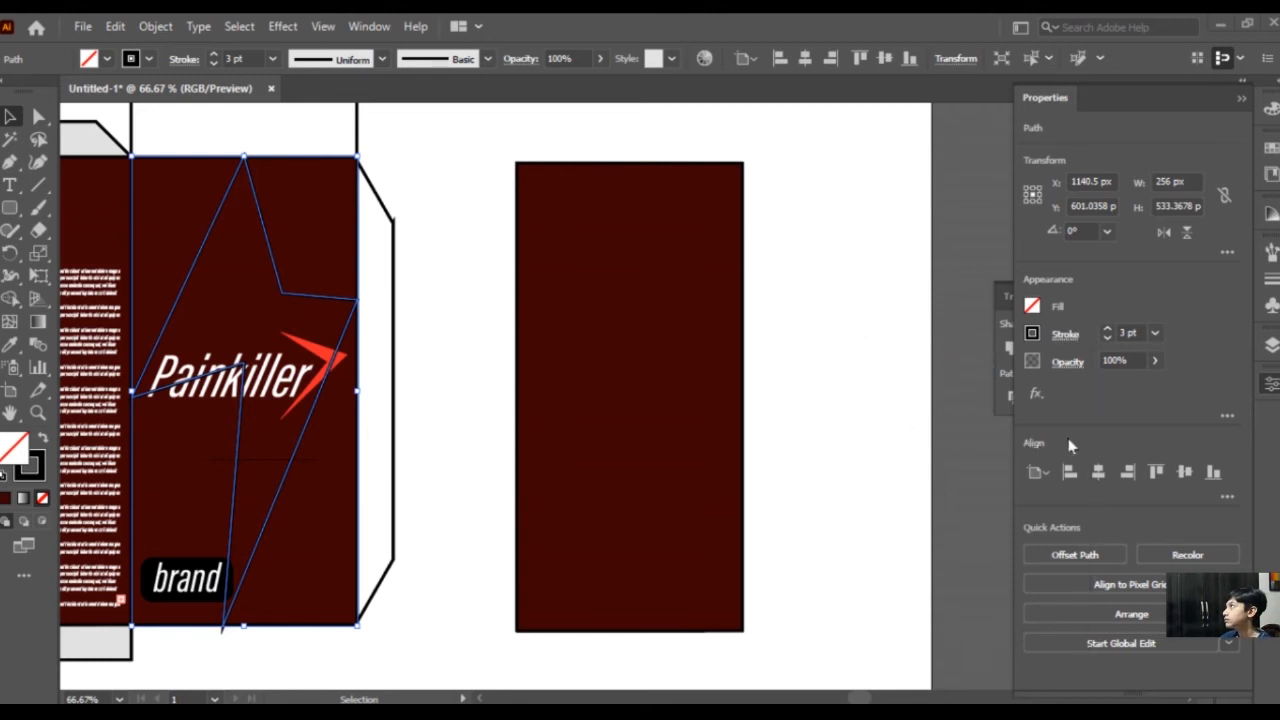
pyautogui.click(787, 392)
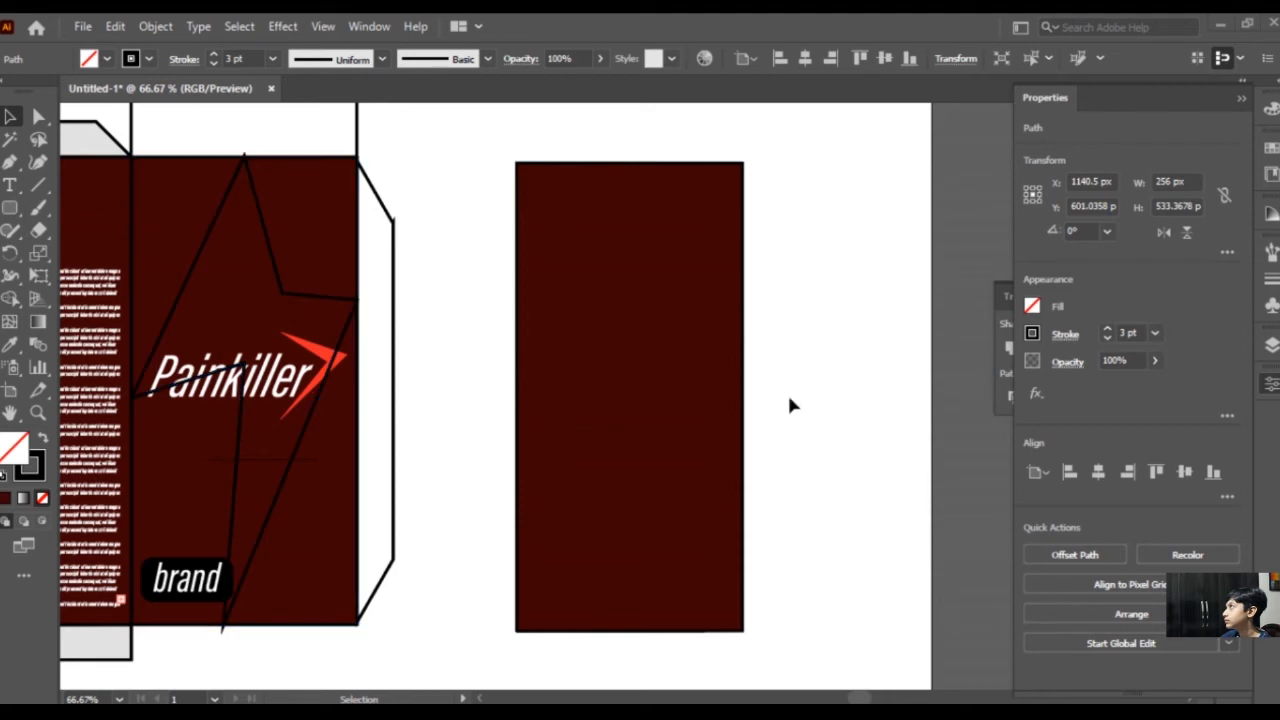
pyautogui.click(292, 290)
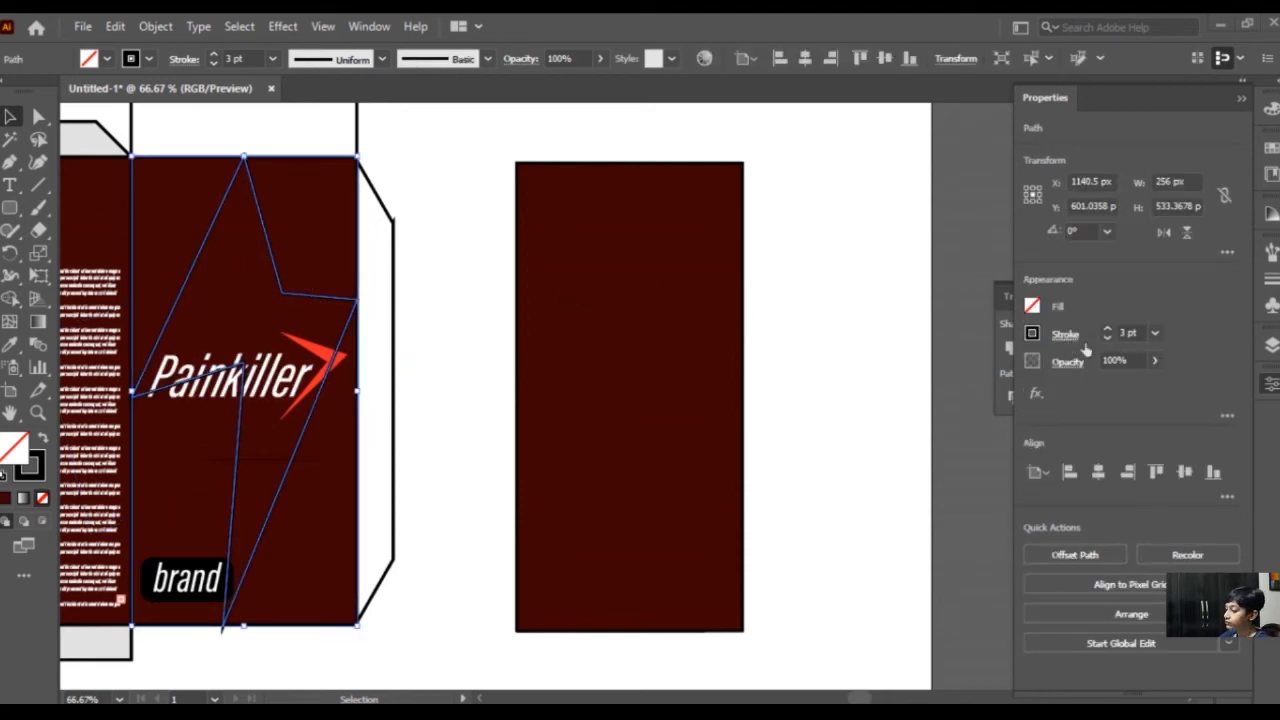
pyautogui.click(1107, 339)
pyautogui.click(1107, 339)
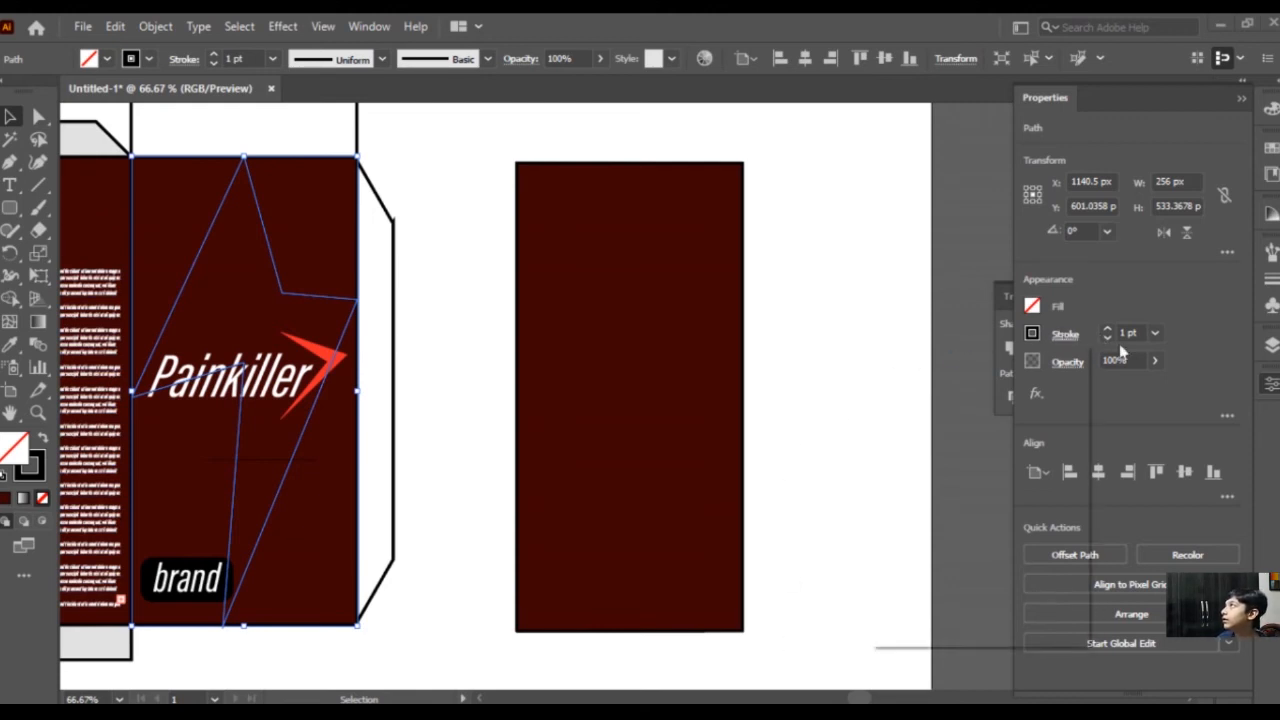
pyautogui.click(1065, 334)
pyautogui.click(1056, 410)
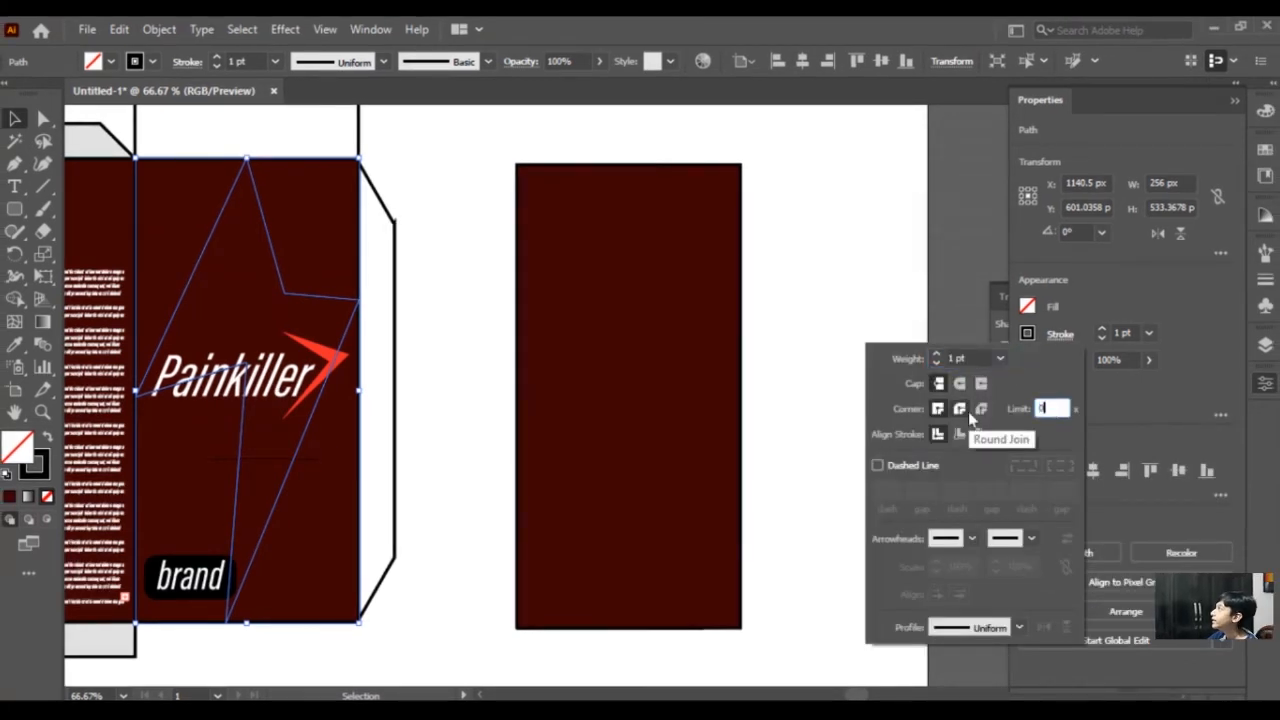
pyautogui.press('Escape')
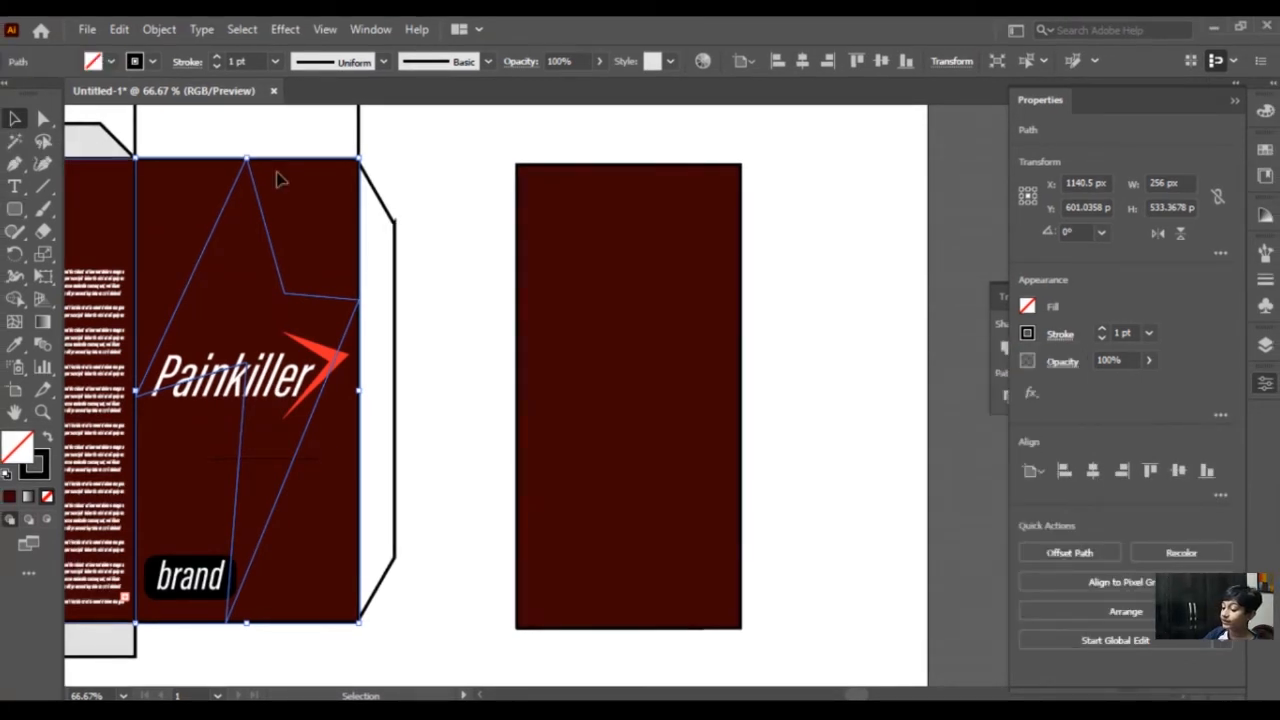
pyautogui.click(467, 421)
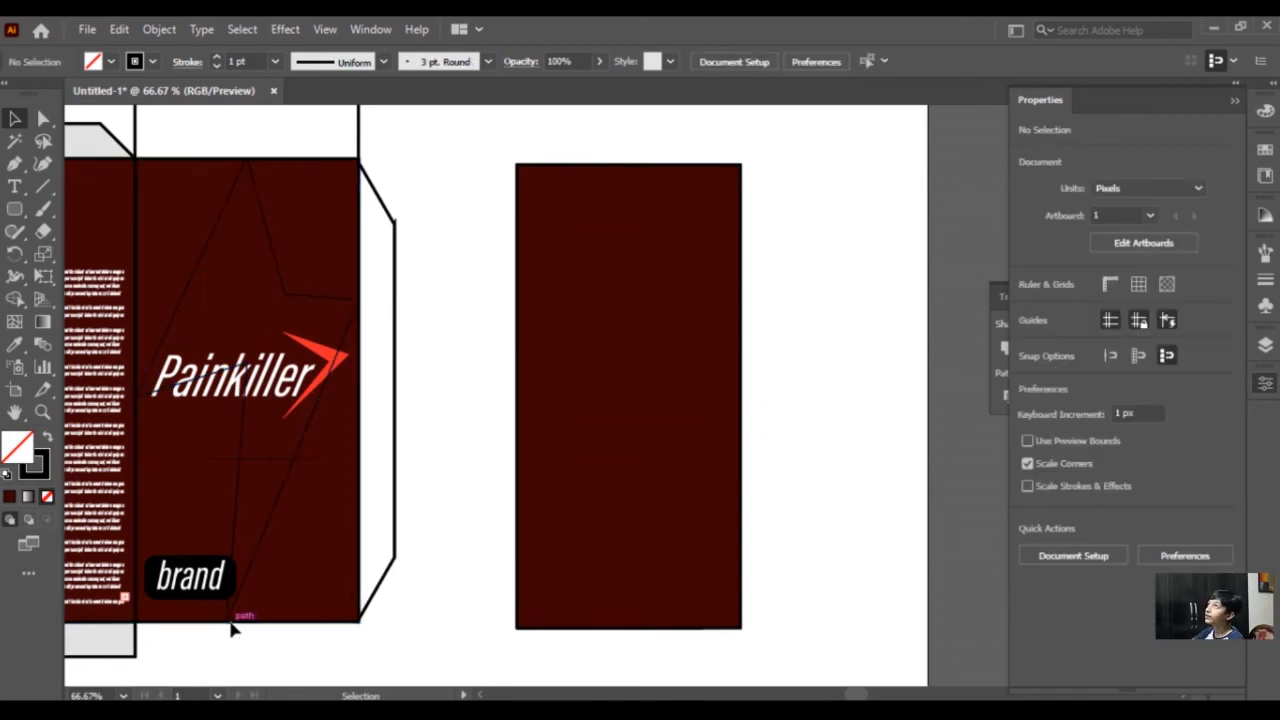
# Give the lightning bolt on the large-logo panel a yellow-green stroke and a light orange fill.
pyautogui.click(335, 308)
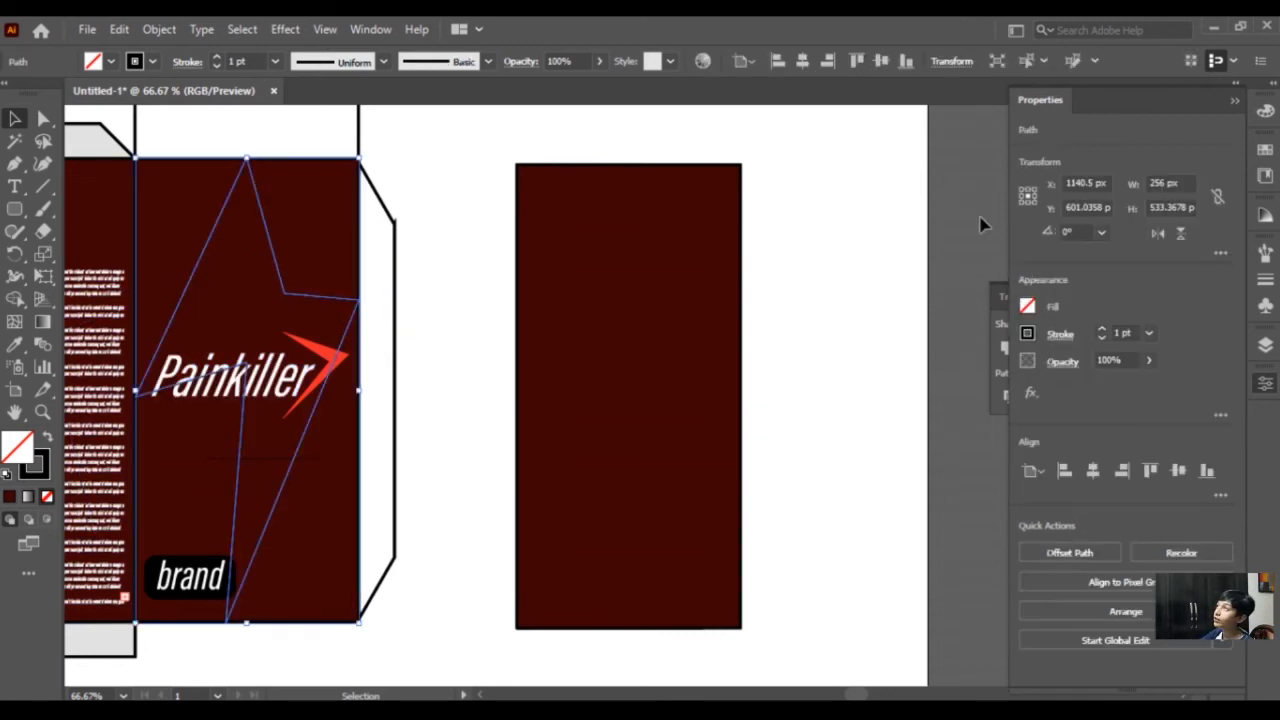
pyautogui.click(1027, 334)
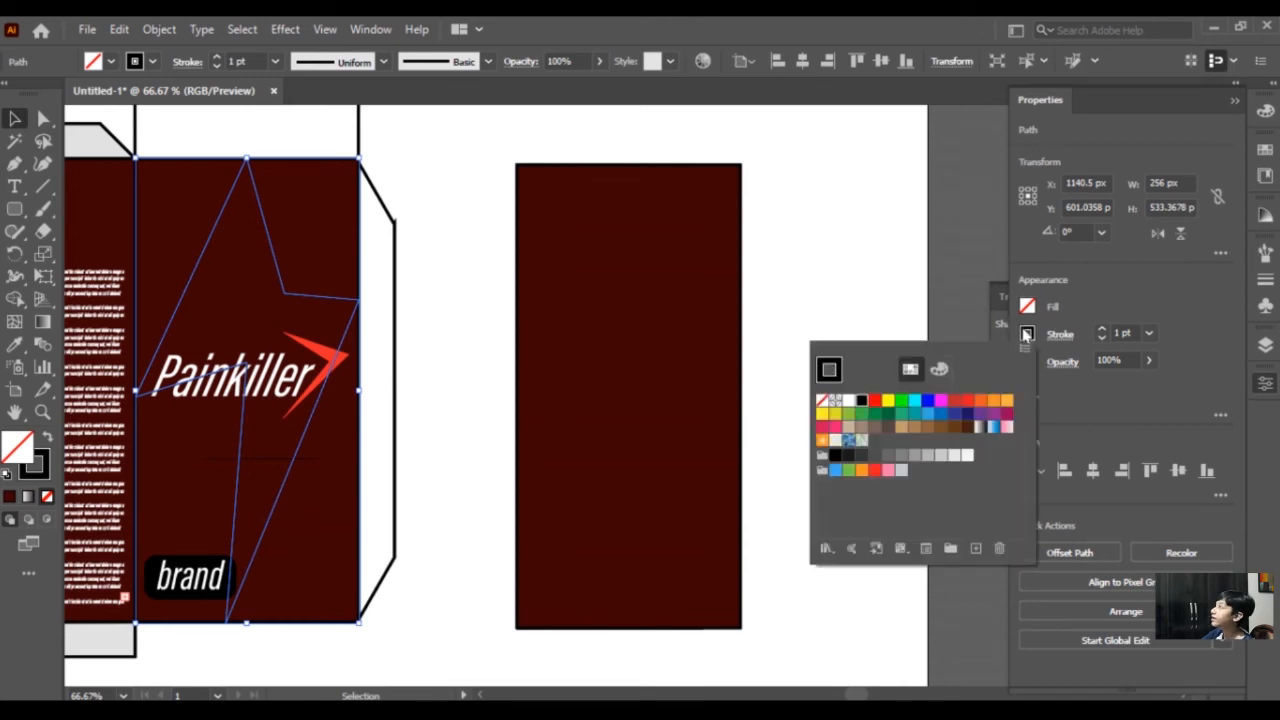
pyautogui.click(822, 412)
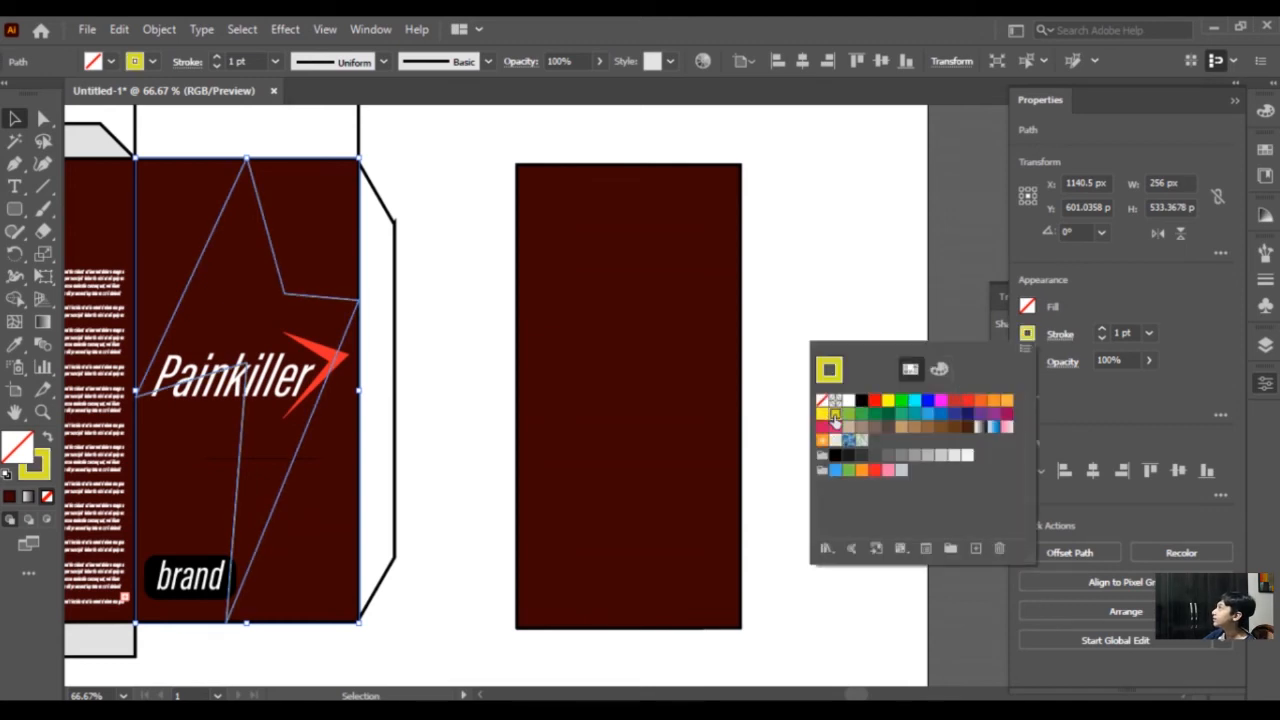
pyautogui.click(1031, 311)
pyautogui.click(1032, 311)
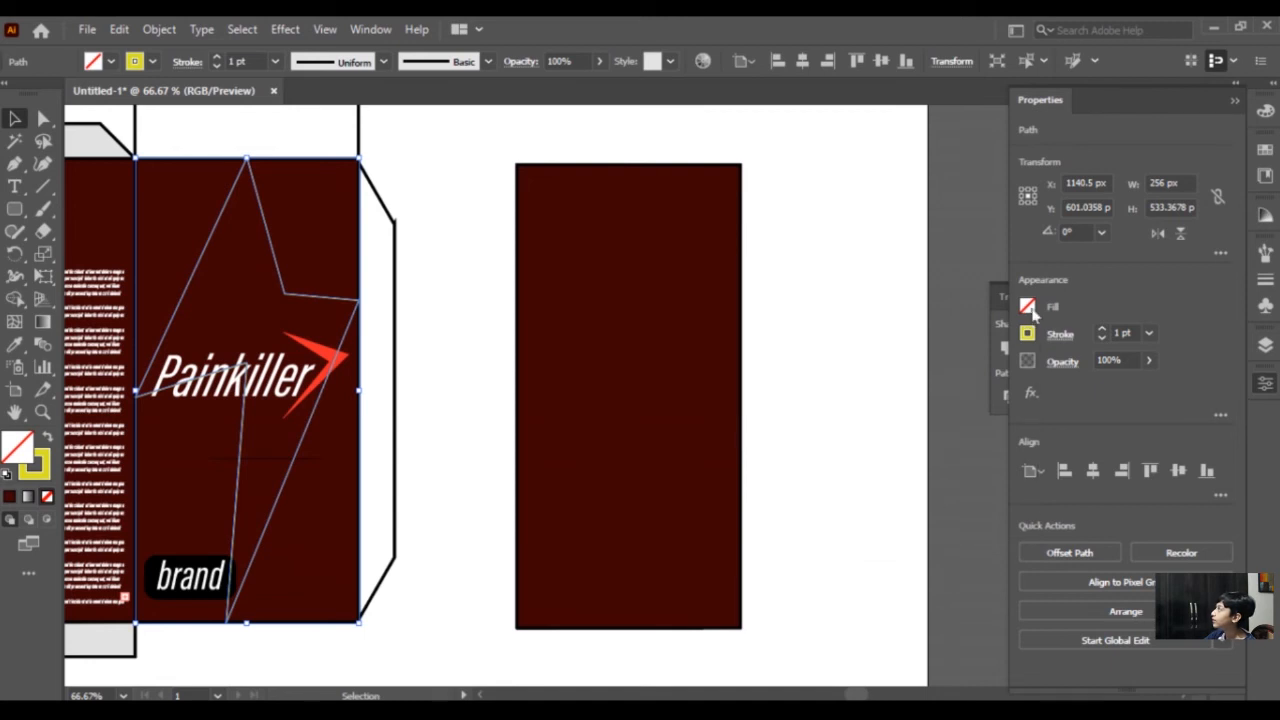
pyautogui.click(1031, 313)
pyautogui.click(1007, 374)
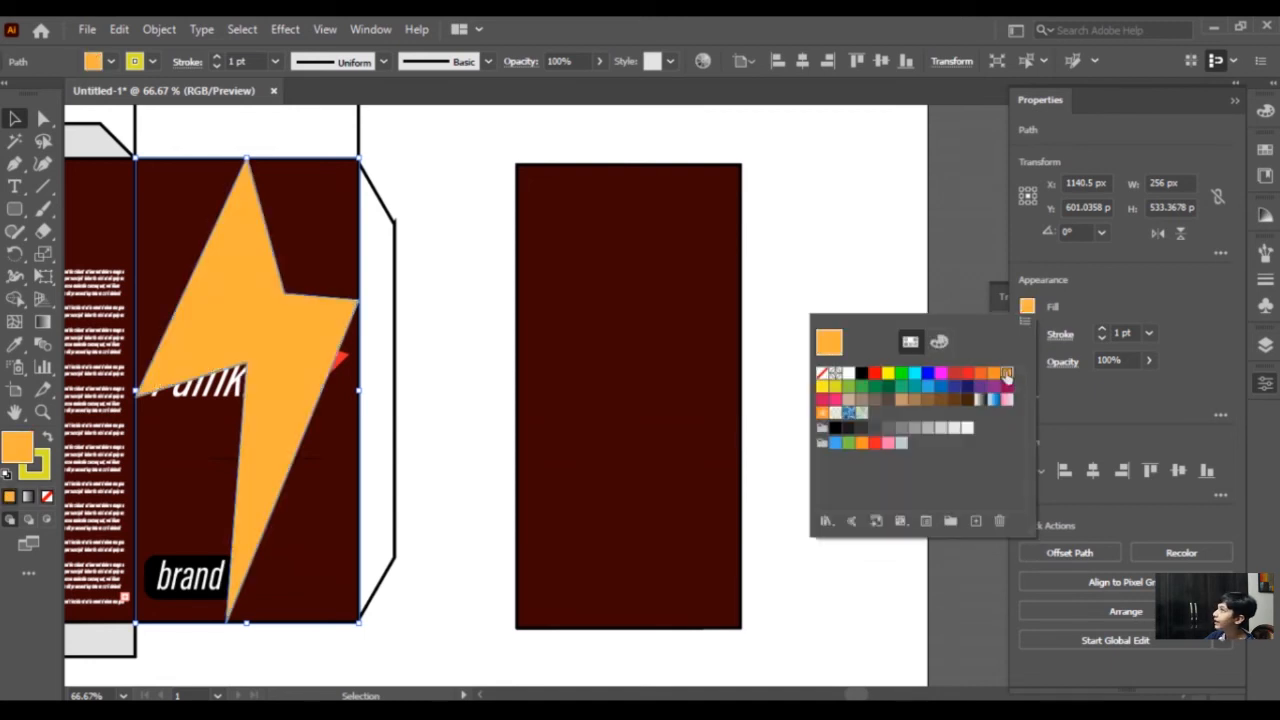
pyautogui.click(1077, 315)
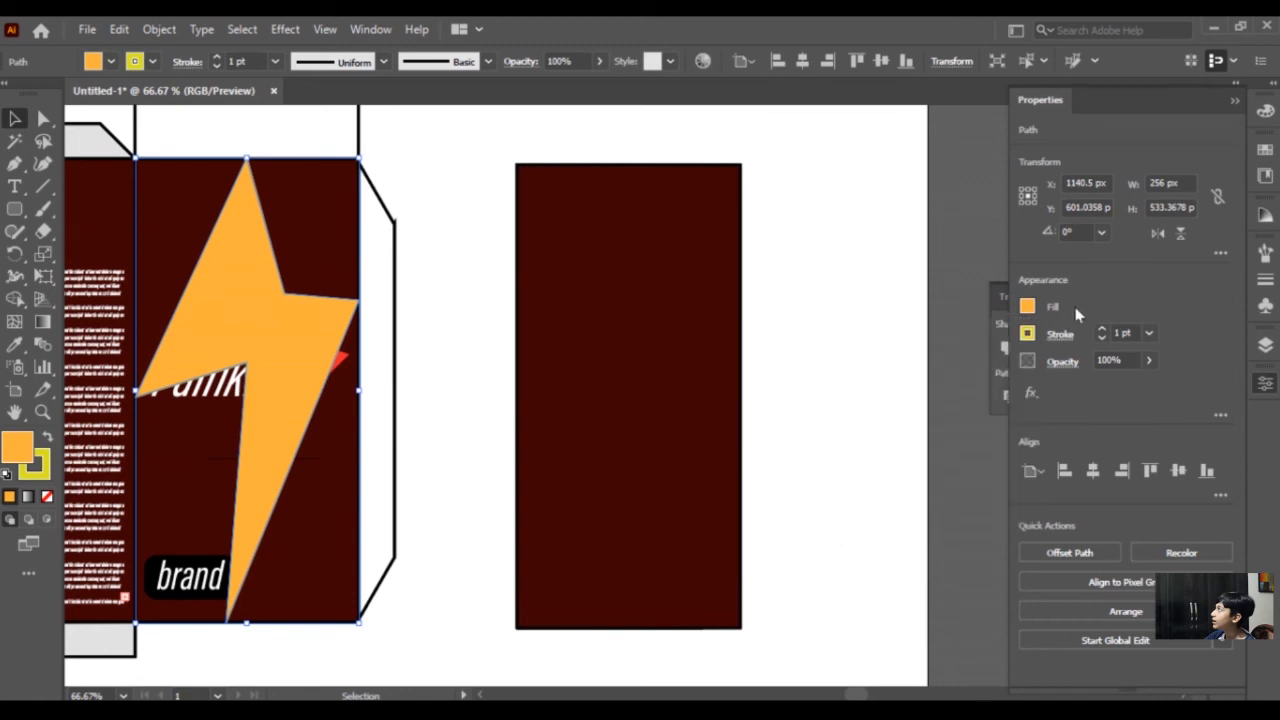
# Increase the lightning bolt's stroke weight to 14 pt.
pyautogui.click(1028, 334)
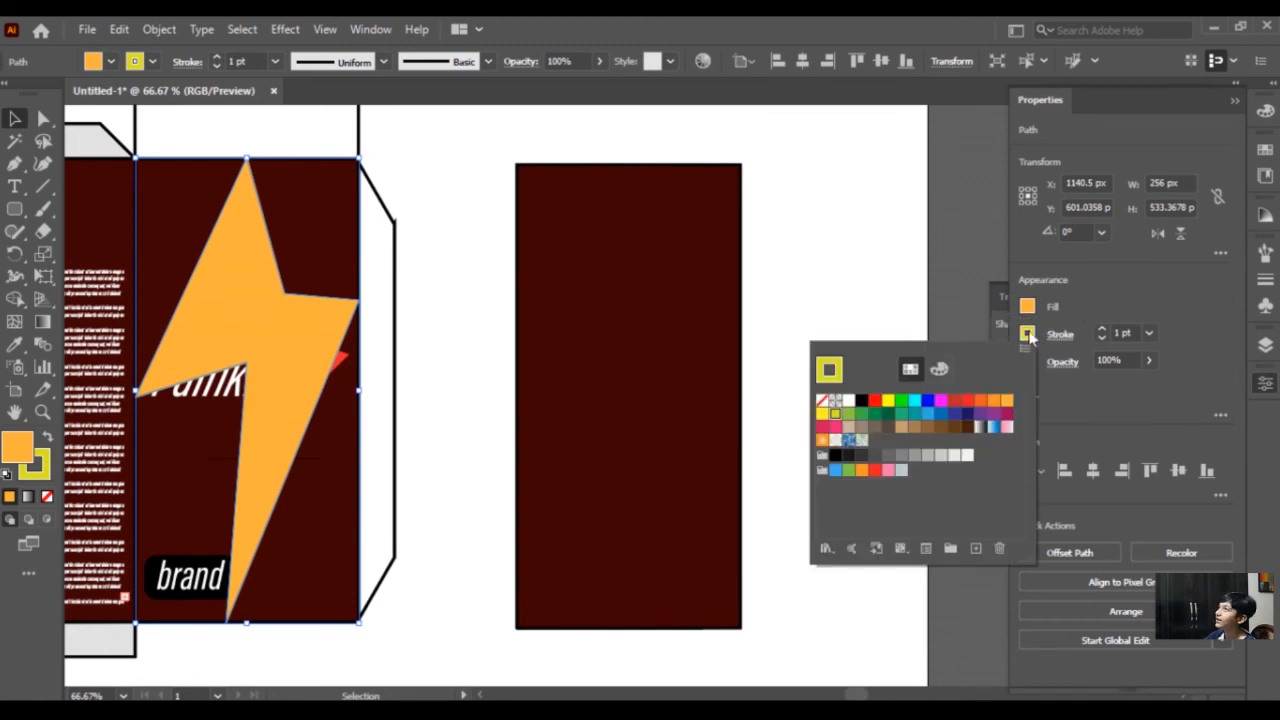
pyautogui.click(1100, 331)
pyautogui.click(1100, 331)
pyautogui.click(1100, 331)
pyautogui.click(1100, 331)
pyautogui.click(1100, 331)
pyautogui.click(1100, 331)
pyautogui.click(1100, 331)
pyautogui.click(1100, 331)
pyautogui.click(1100, 331)
pyautogui.click(1100, 331)
pyautogui.click(1100, 331)
pyautogui.click(1100, 331)
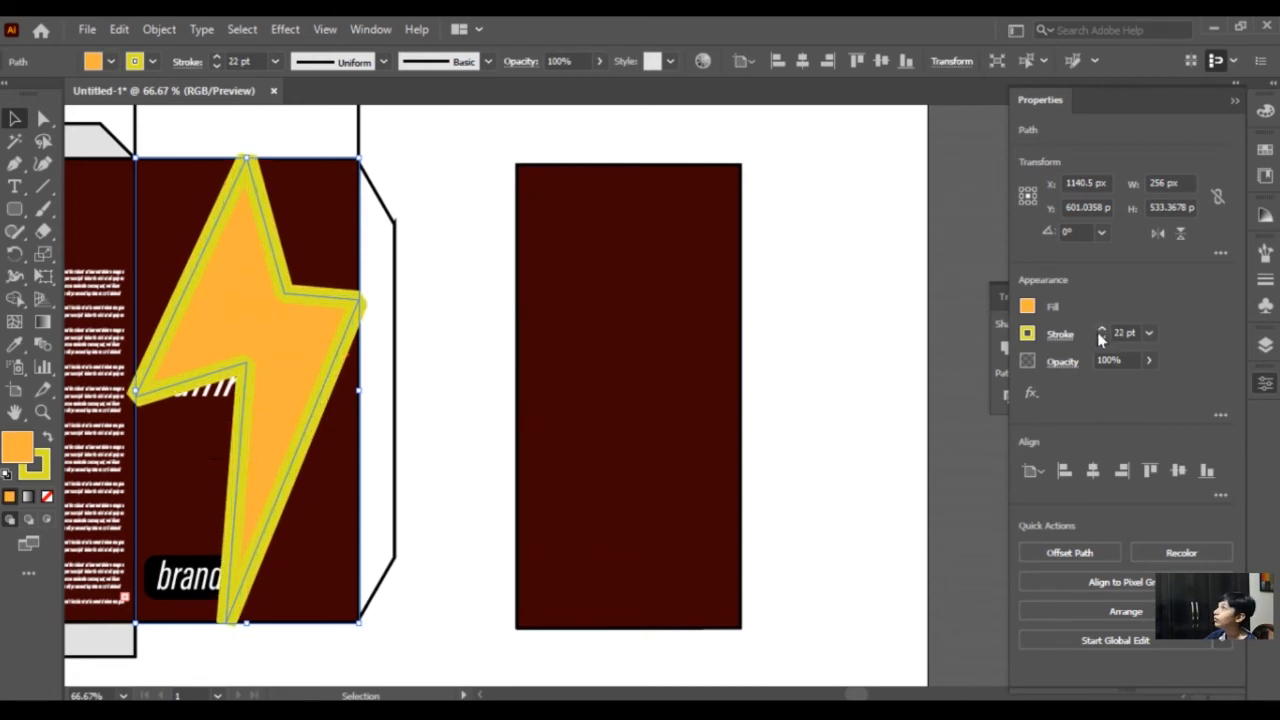
pyautogui.click(1101, 337)
pyautogui.click(1101, 337)
pyautogui.click(1101, 337)
pyautogui.click(1101, 337)
pyautogui.click(1101, 337)
pyautogui.click(1101, 337)
pyautogui.click(1101, 337)
pyautogui.click(1101, 337)
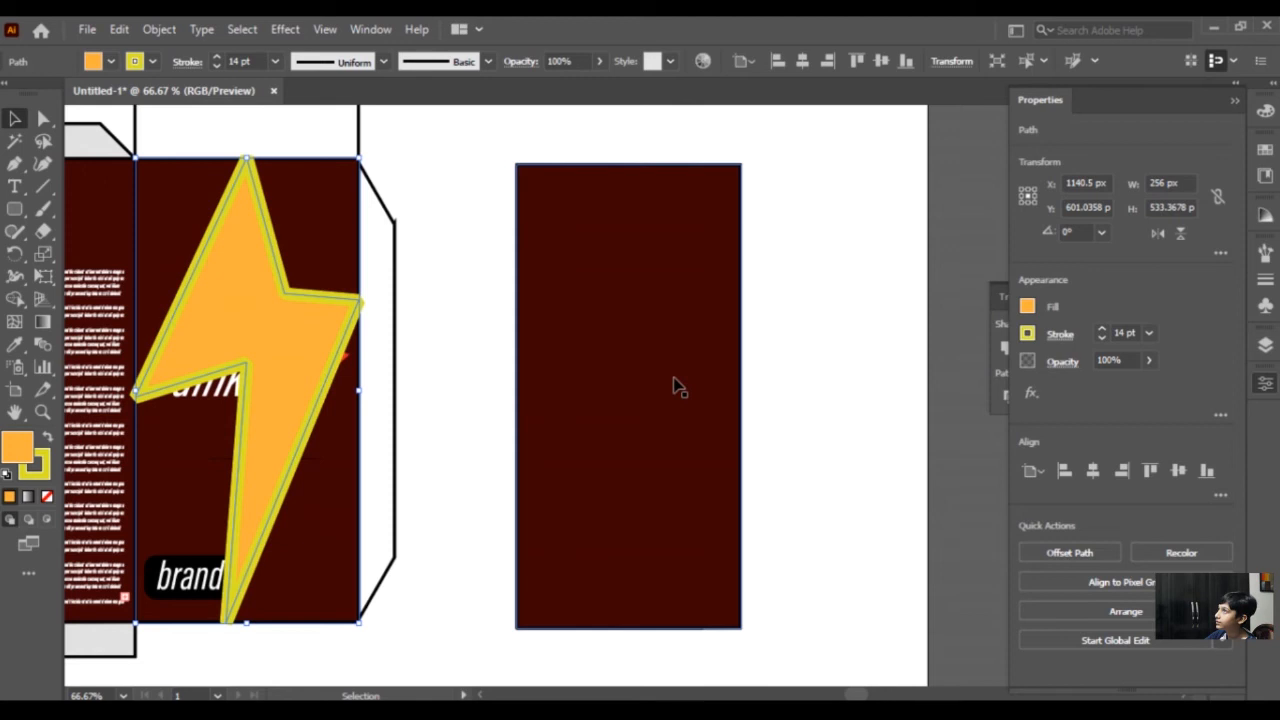
# Restack the lightning bolt so it sits behind the Painkiller logo and brand badge but in front of the panel background.
pyautogui.hotkey('ctrl', 'shift', '[')
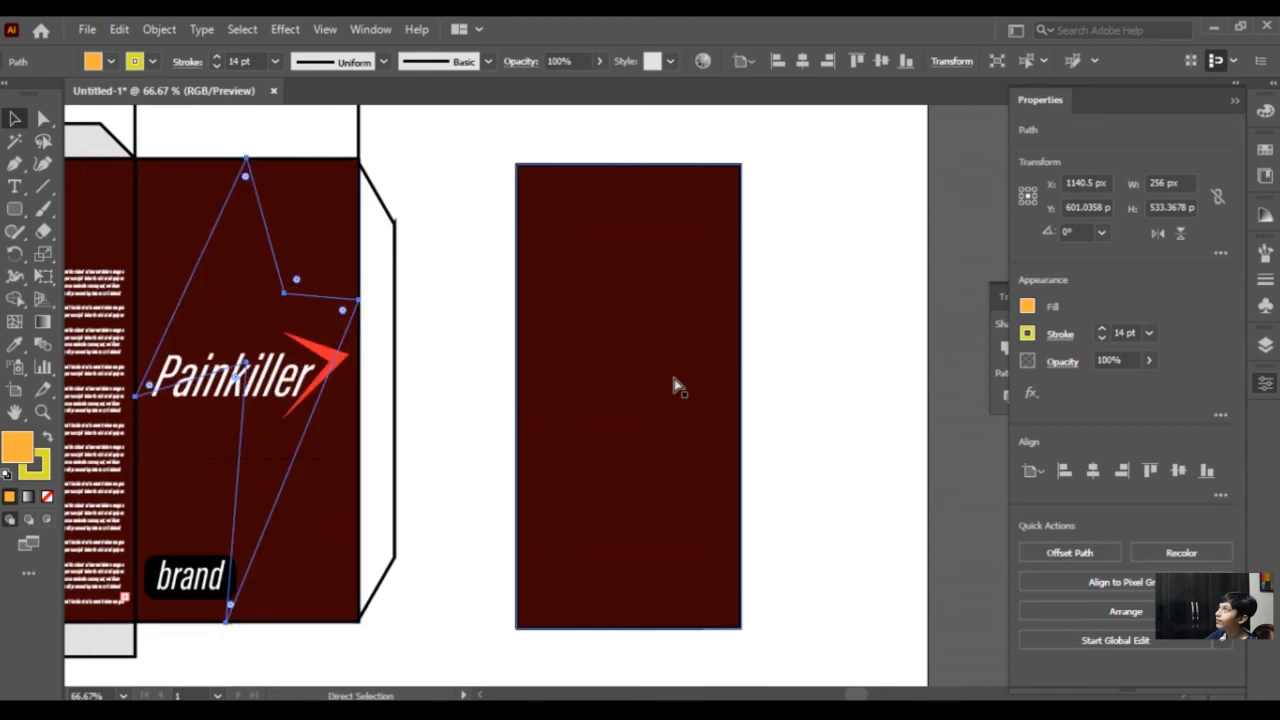
pyautogui.hotkey('ctrl', ']')
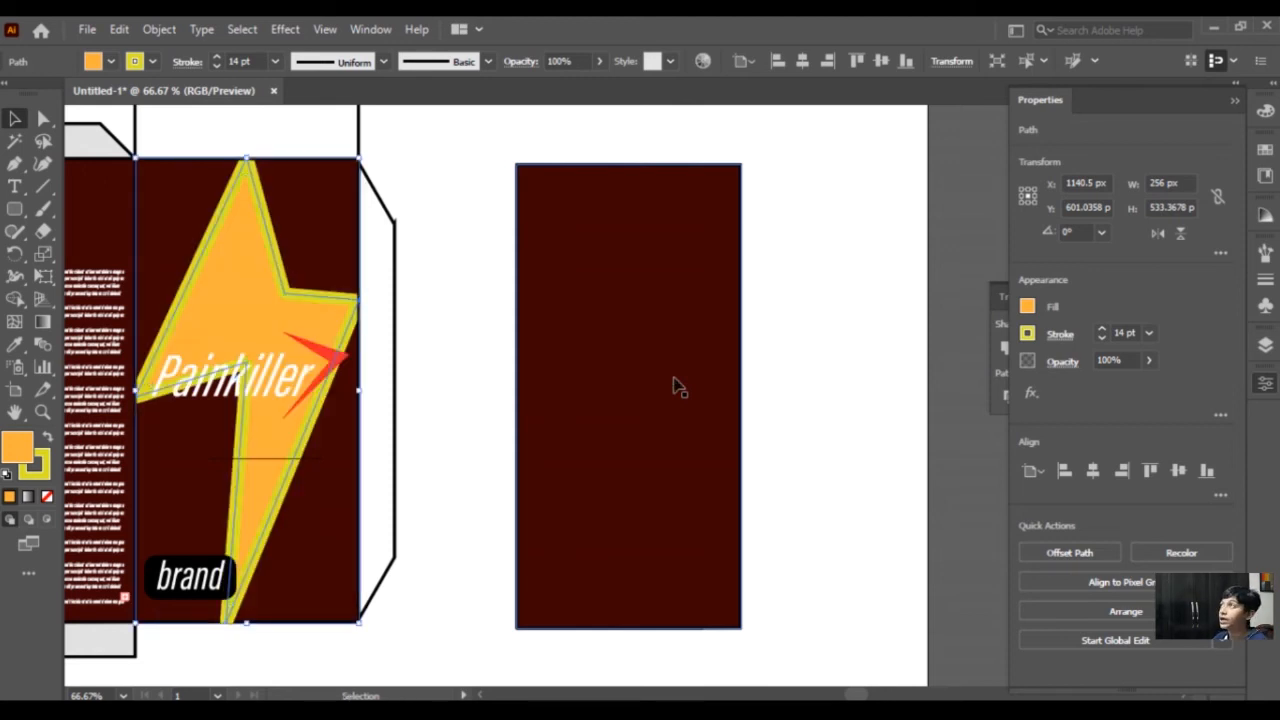
pyautogui.click(746, 430)
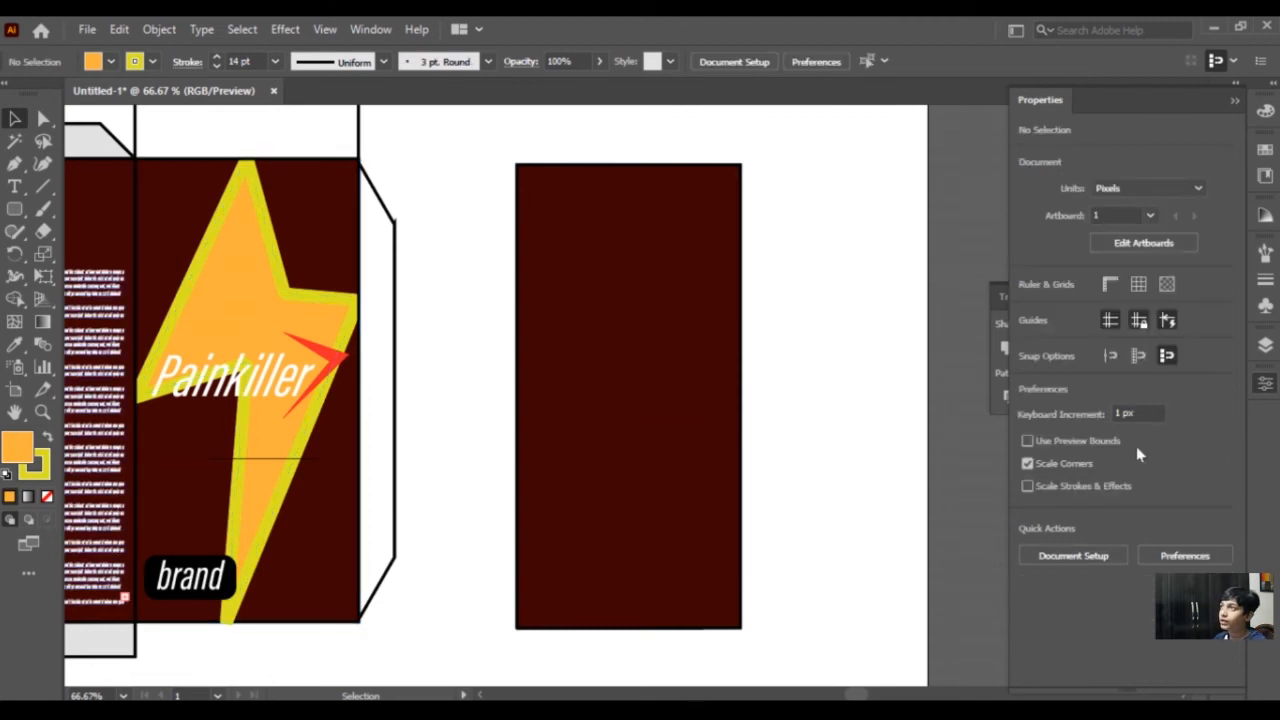
# Shrink the large Painkiller logo to about 364 × 308 px and move it up onto the widest part of the bolt.
pyautogui.moveTo(272, 390); pyautogui.dragTo(279, 357)
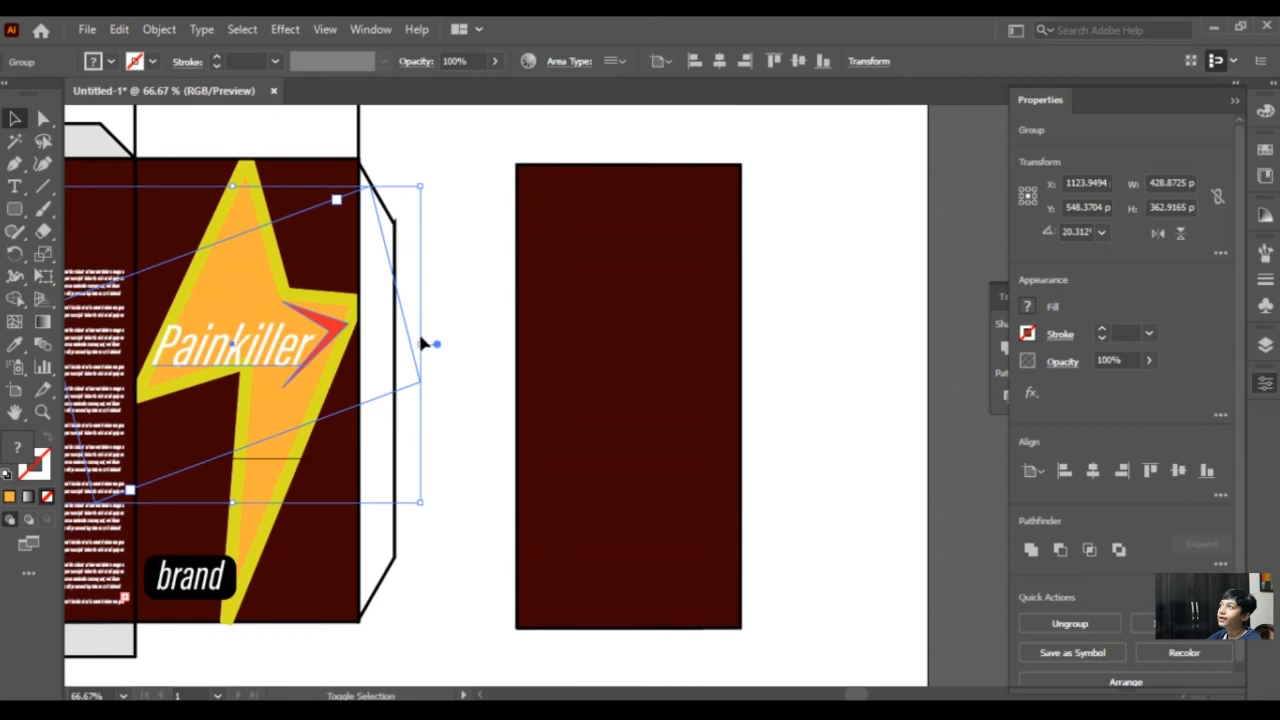
pyautogui.moveTo(424, 346); pyautogui.dragTo(386, 343)
pyautogui.moveTo(288, 333); pyautogui.dragTo(318, 330)
pyautogui.click(421, 369)
pyautogui.click(457, 312)
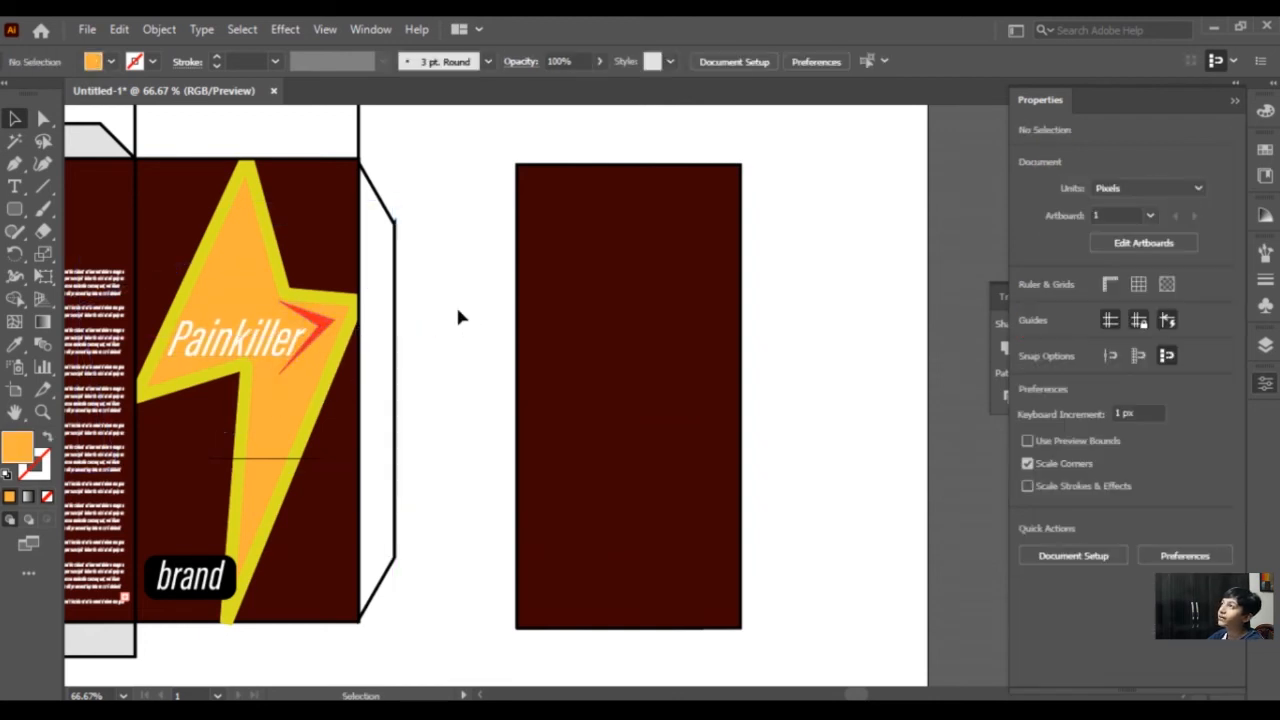
pyautogui.click(293, 321)
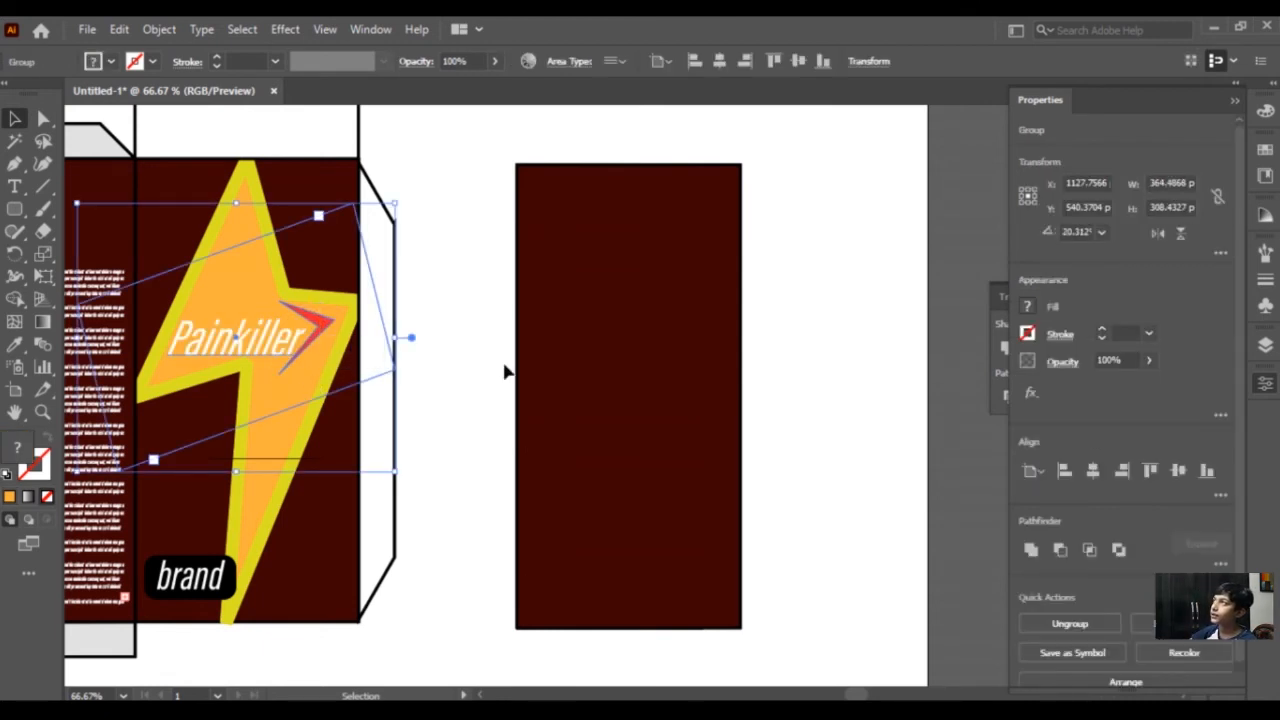
pyautogui.click(463, 374)
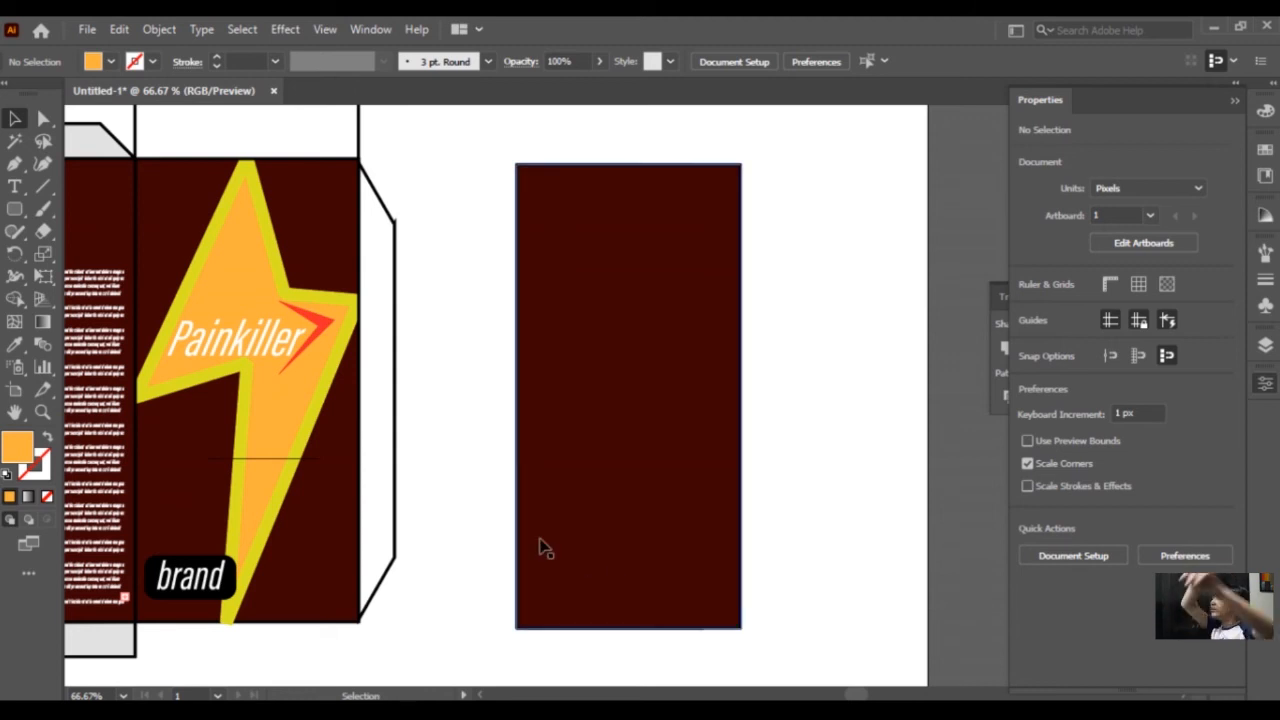
# Copy the lightning bolt onto the second panel from the left and move that panel's Painkiller logo up onto the bolt.
pyautogui.press('space')
pyautogui.moveTo(546, 416); pyautogui.dragTo(1081, 442)
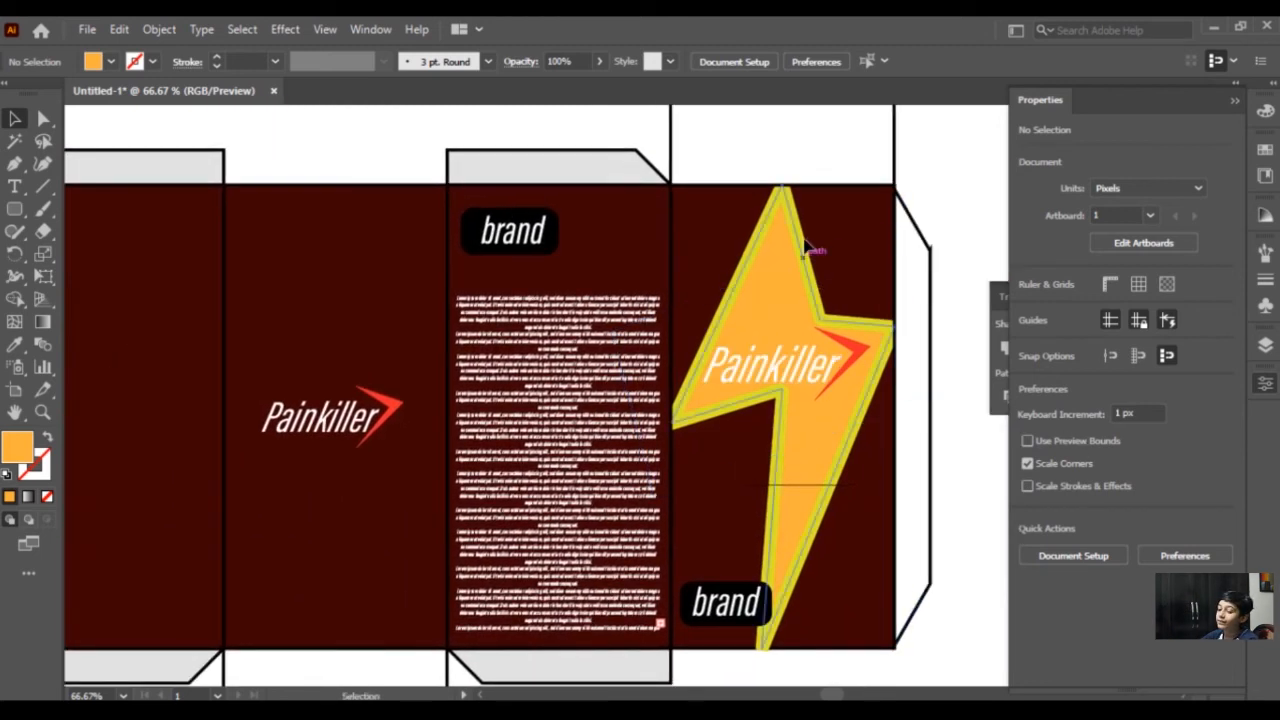
pyautogui.moveTo(797, 232); pyautogui.dragTo(350, 225)
pyautogui.moveTo(357, 432); pyautogui.dragTo(359, 374)
pyautogui.click(397, 157)
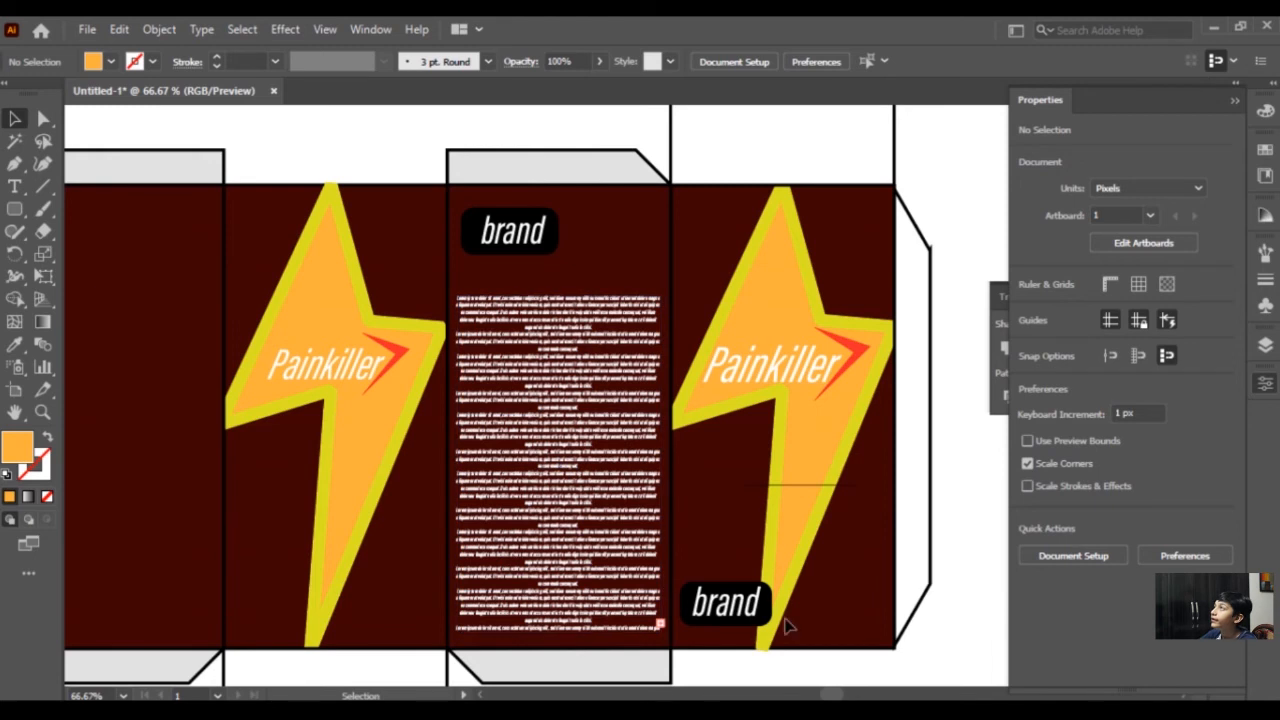
# Copy the brand badge to the second panel's lower right and first panel's upper right, and copy the description text onto the first panel.
pyautogui.moveTo(748, 604); pyautogui.dragTo(158, 227)
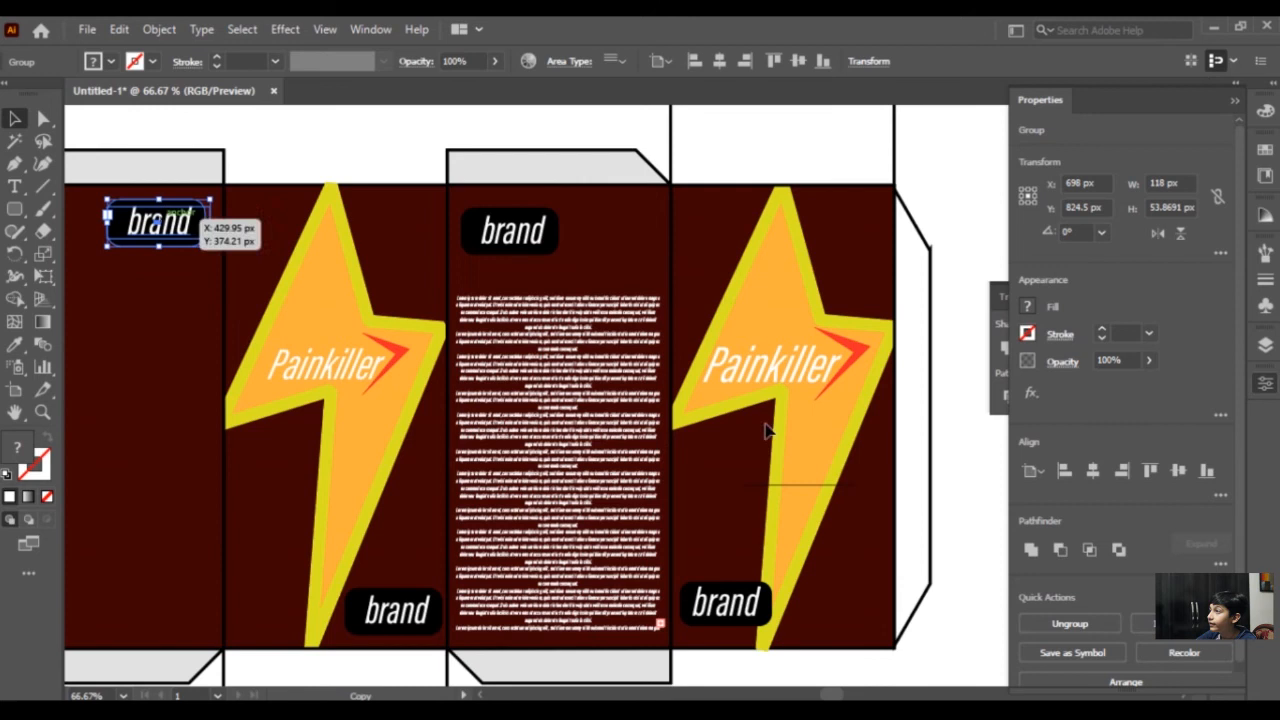
pyautogui.click(590, 436)
pyautogui.moveTo(311, 435); pyautogui.dragTo(172, 405)
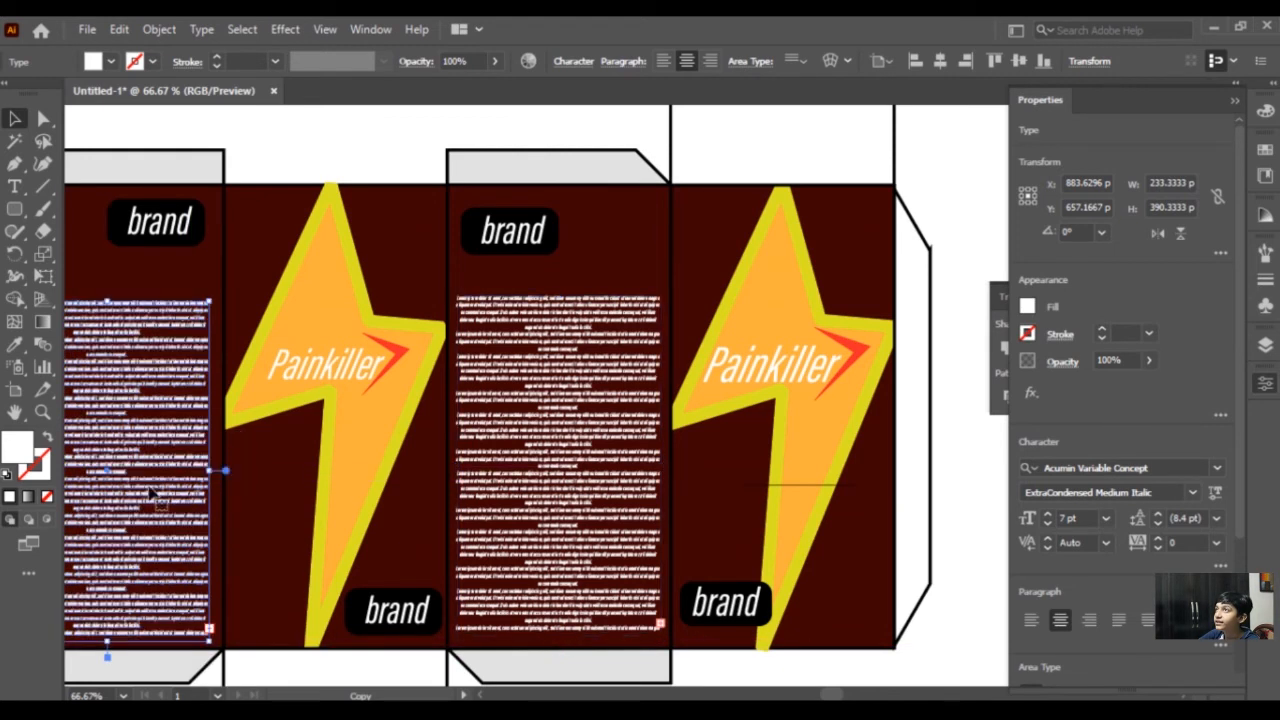
pyautogui.click(392, 168)
# Delete the spare dark-red rectangle beside the dieline.
pyautogui.press('space')
pyautogui.moveTo(402, 222); pyautogui.dragTo(378, 205)
pyautogui.hotkey('ctrl', '-')
pyautogui.hotkey('ctrl', '-')
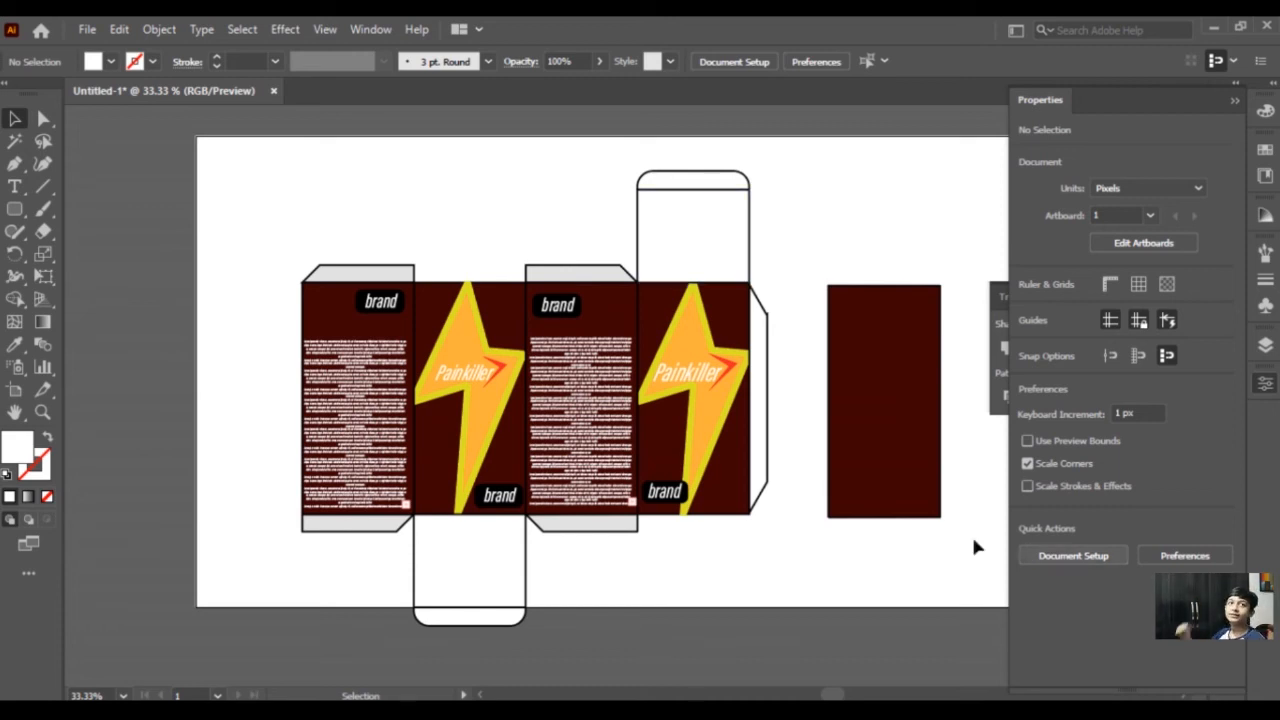
pyautogui.click(897, 363)
pyautogui.press('Delete')
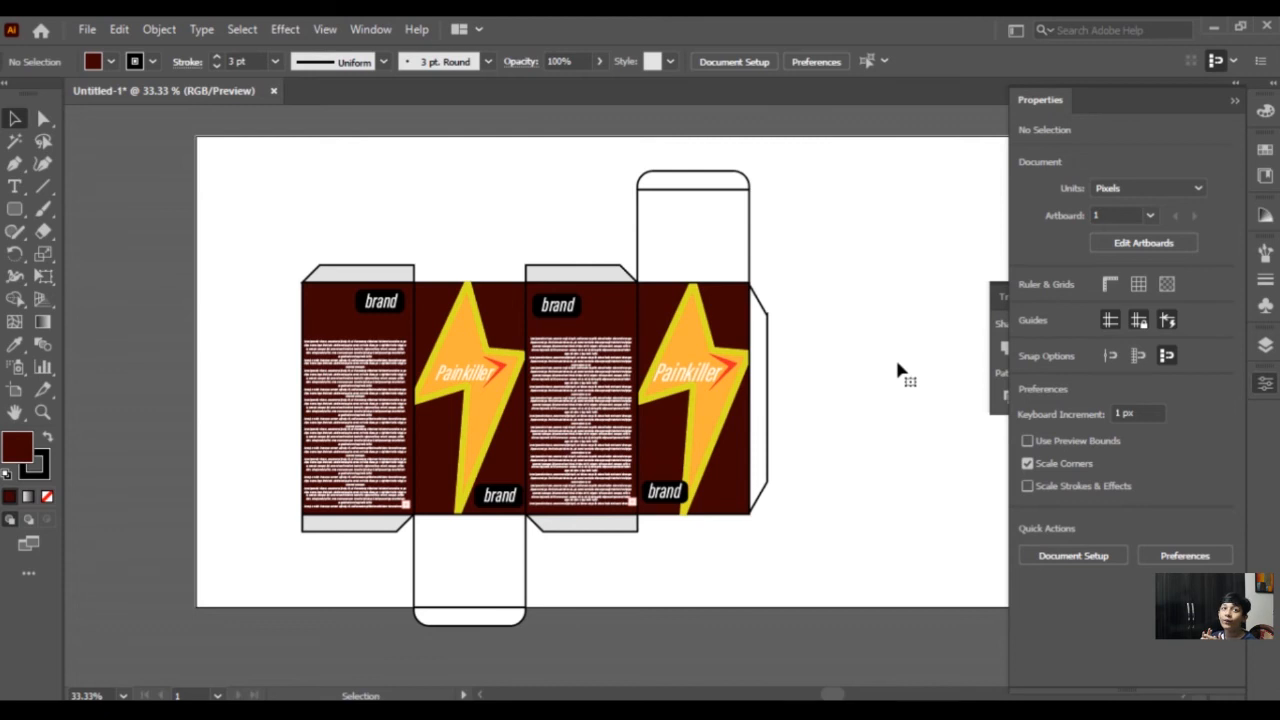
# Clear the artboard by deleting all the box artwork, including the remaining dark-red panel.
pyautogui.hotkey('ctrl', 'a')
pyautogui.press('Delete')
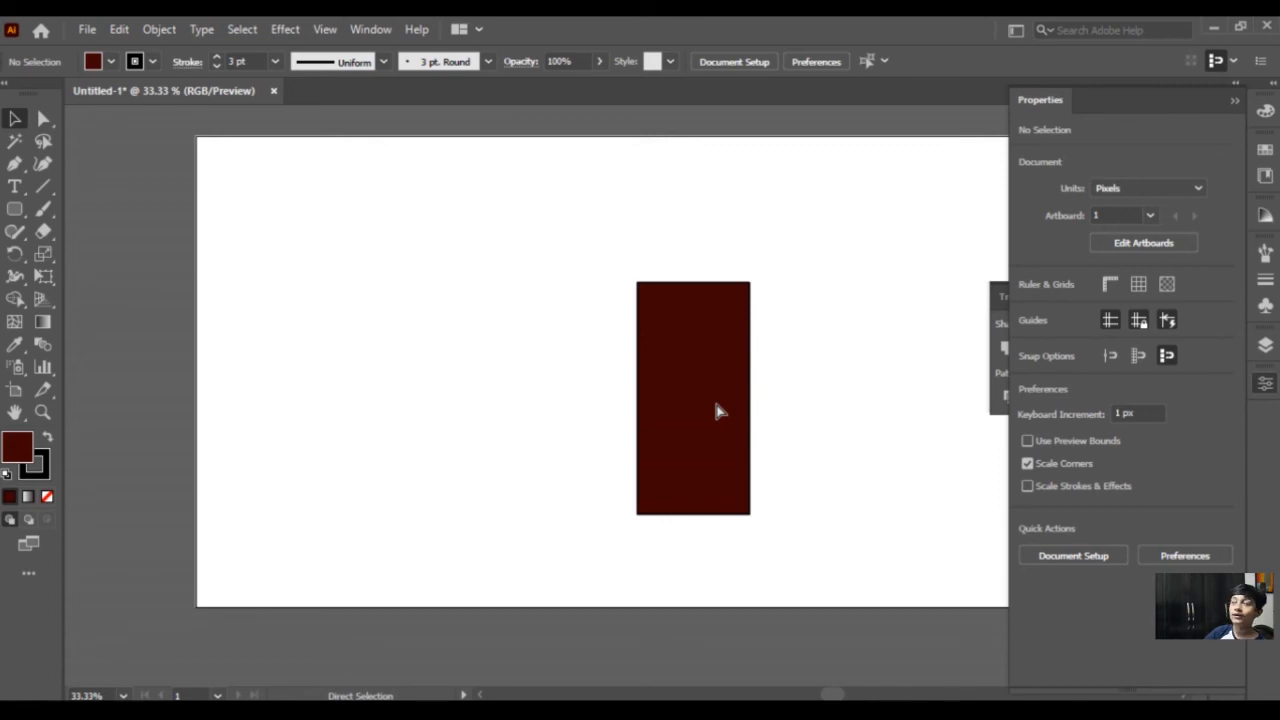
pyautogui.click(718, 412)
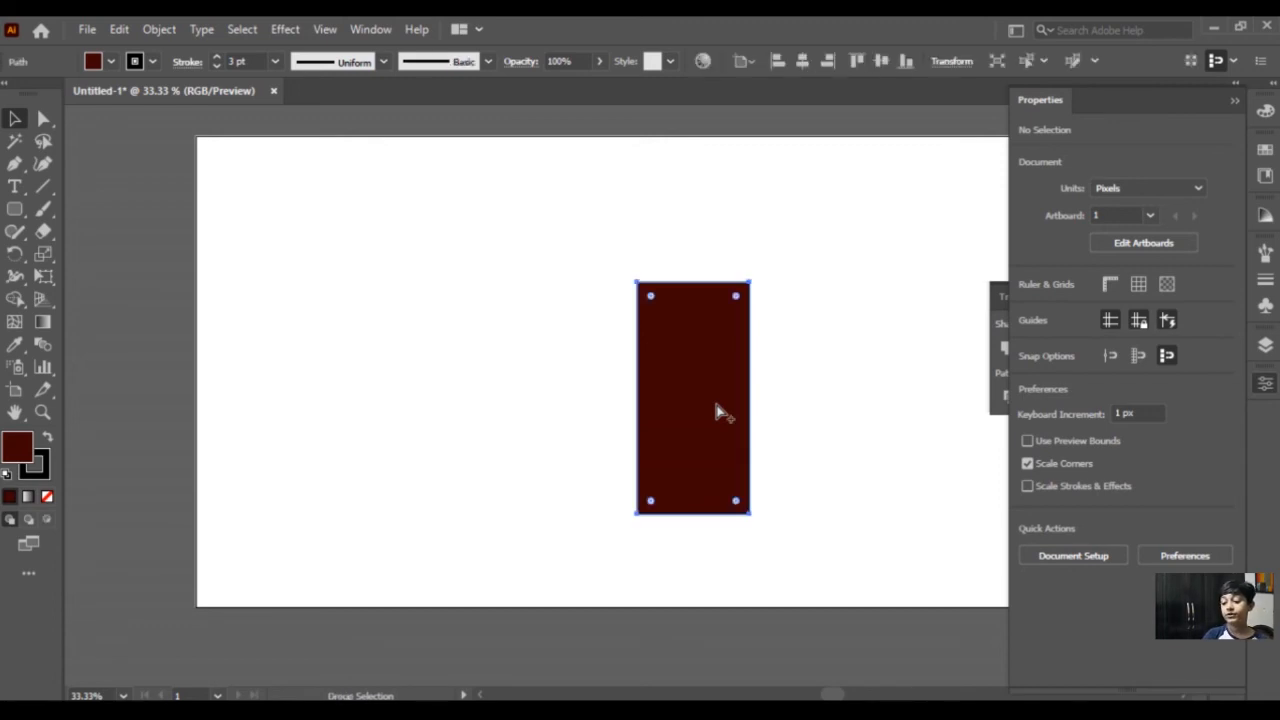
pyautogui.press('Delete')
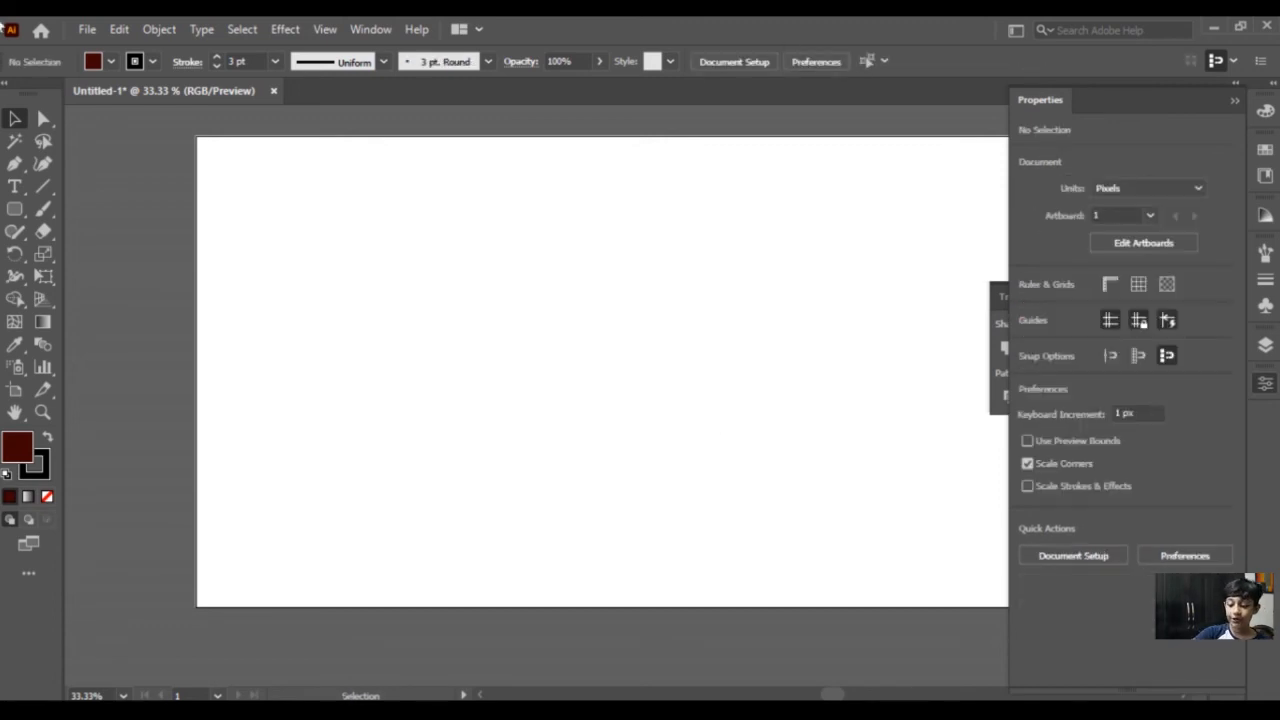
# Try drawing a rectangle on the empty artboard, undo back to the box artwork, and cancel the new rectangle's size dialog.
pyautogui.moveTo(15, 209); pyautogui.dragTo(69, 212)
pyautogui.moveTo(514, 270)
pyautogui.mouseDown()
pyautogui.moveTo(626, 442)
pyautogui.moveTo(657, 522)
pyautogui.moveTo(686, 532)
pyautogui.moveTo(686, 556)
pyautogui.mouseUp()
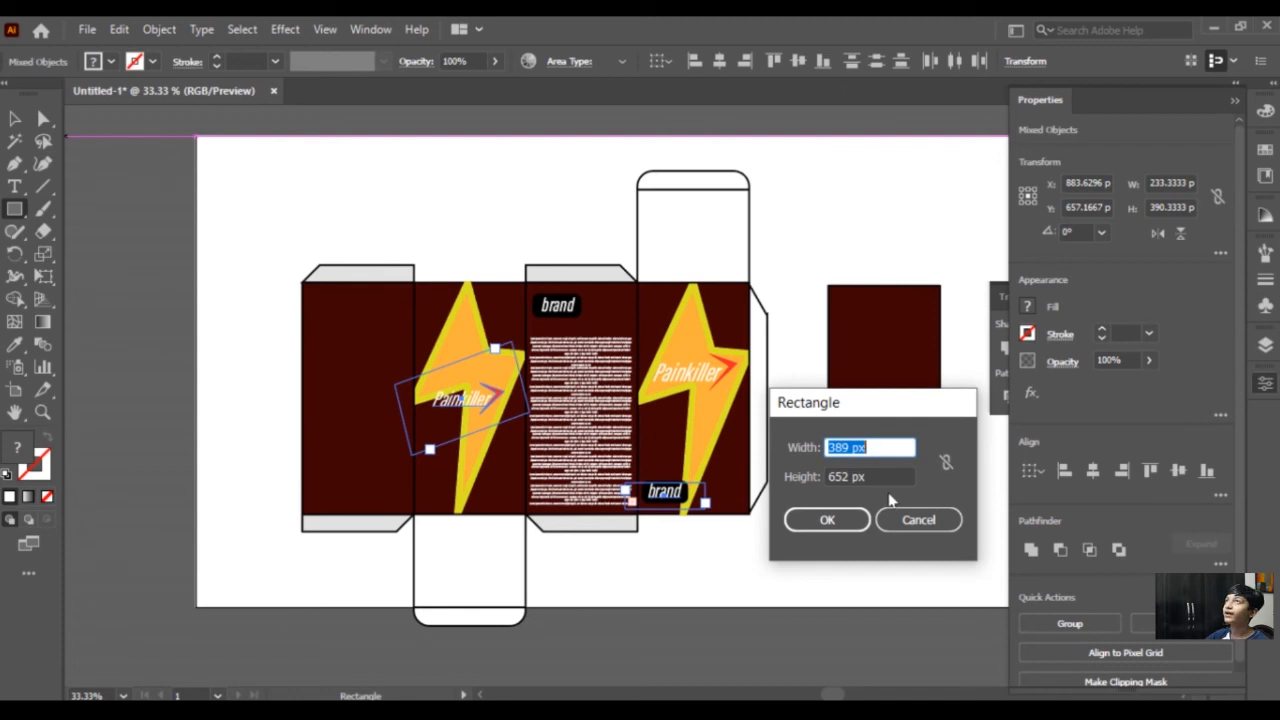
pyautogui.click(918, 519)
pyautogui.click(15, 119)
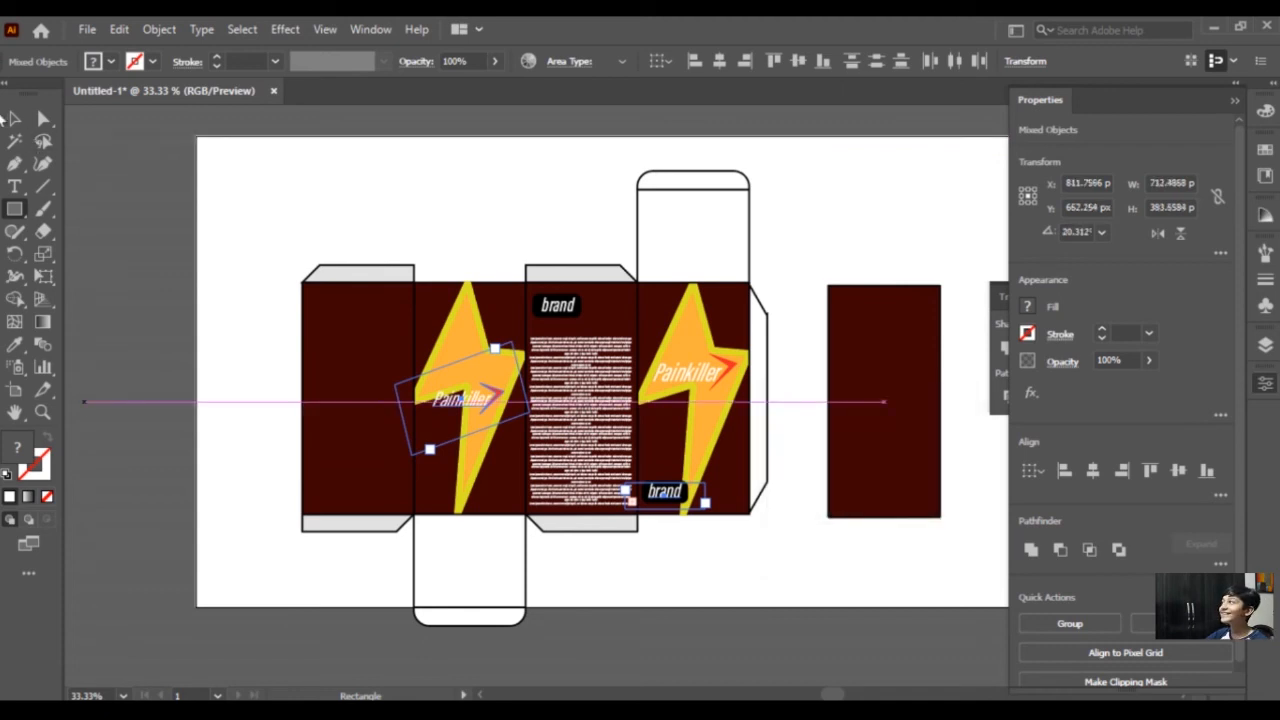
# Unlock the locked dark-red rectangle behind the lightning bolt on the fourth box panel, and clear the selection.
pyautogui.click(382, 187)
pyautogui.rightClick(739, 308)
pyautogui.moveTo(922, 322)
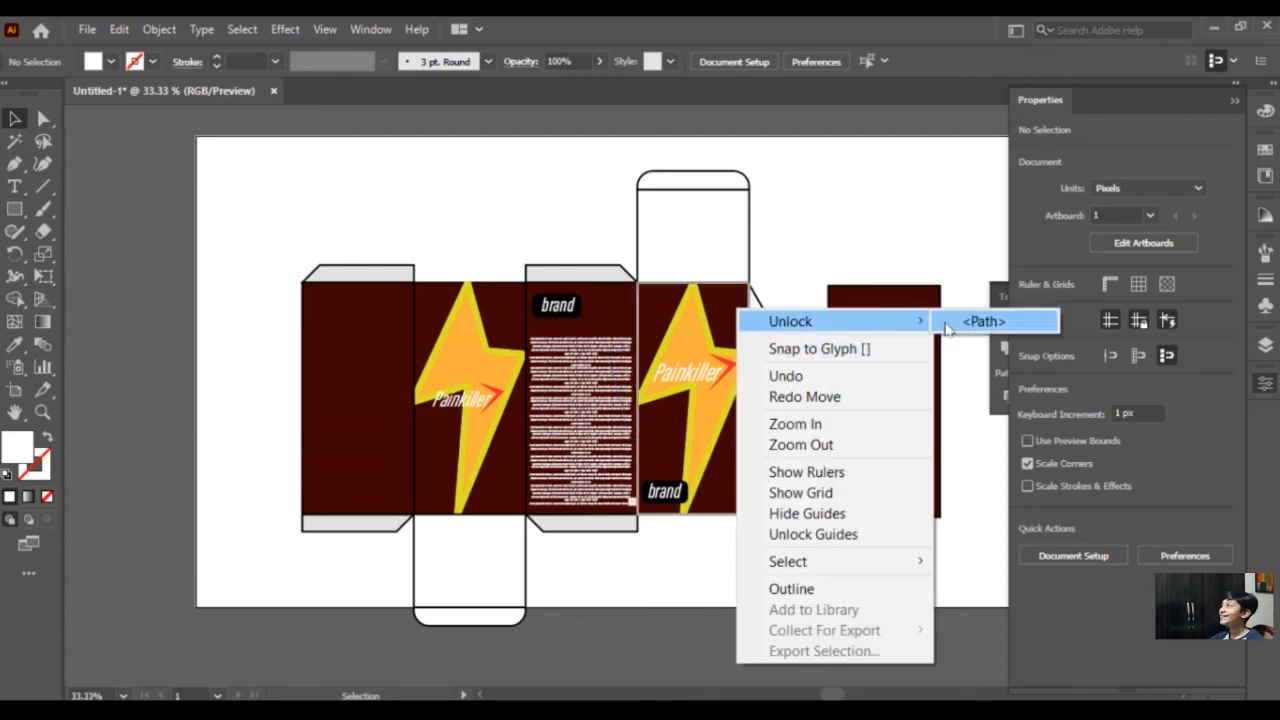
pyautogui.click(985, 322)
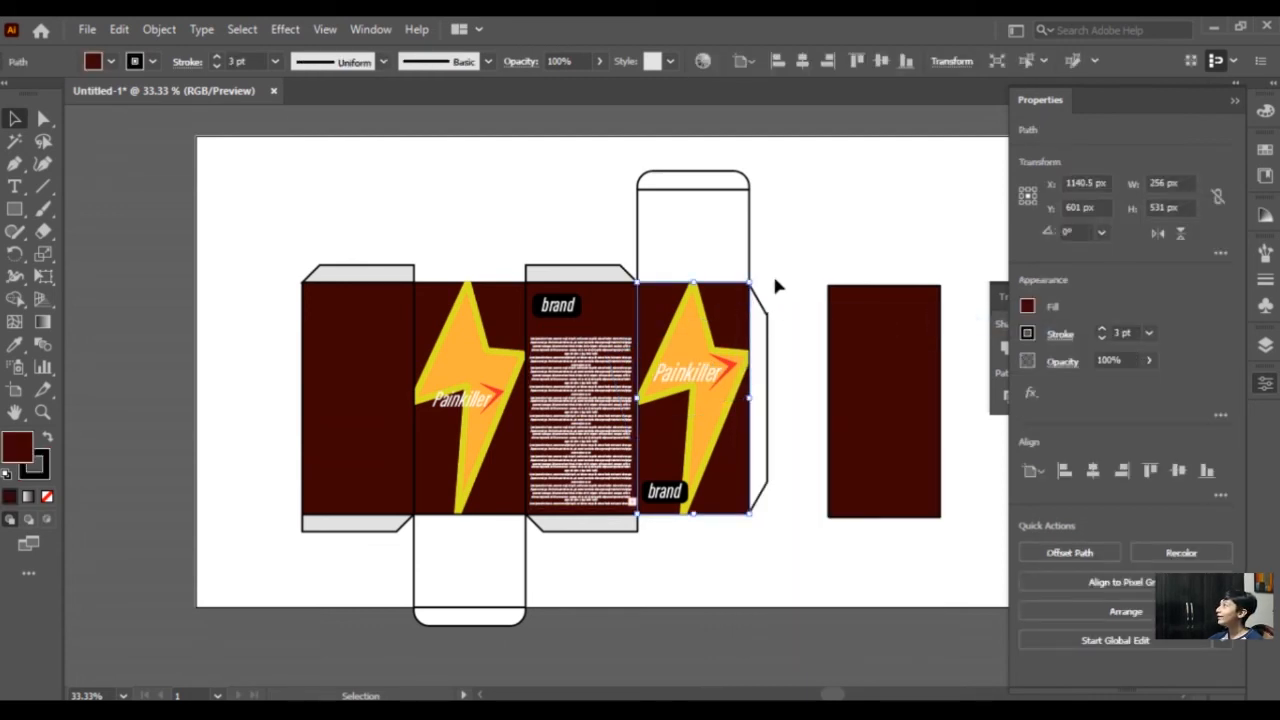
pyautogui.click(770, 280)
# Delete the lid and tuck flap above the fourth panel, its side glue flap, and the tab below the third panel.
pyautogui.moveTo(776, 213); pyautogui.dragTo(306, 251)
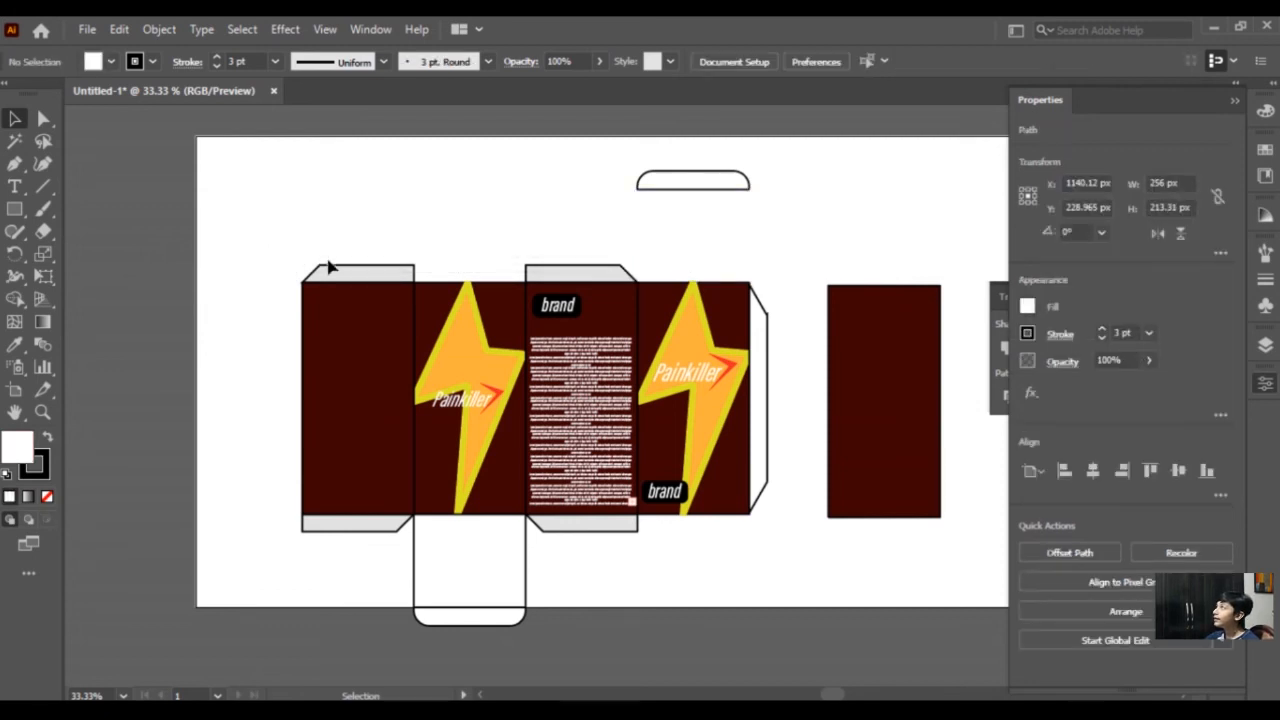
pyautogui.click(711, 196)
pyautogui.press('Delete')
pyautogui.click(764, 334)
pyautogui.press('Delete')
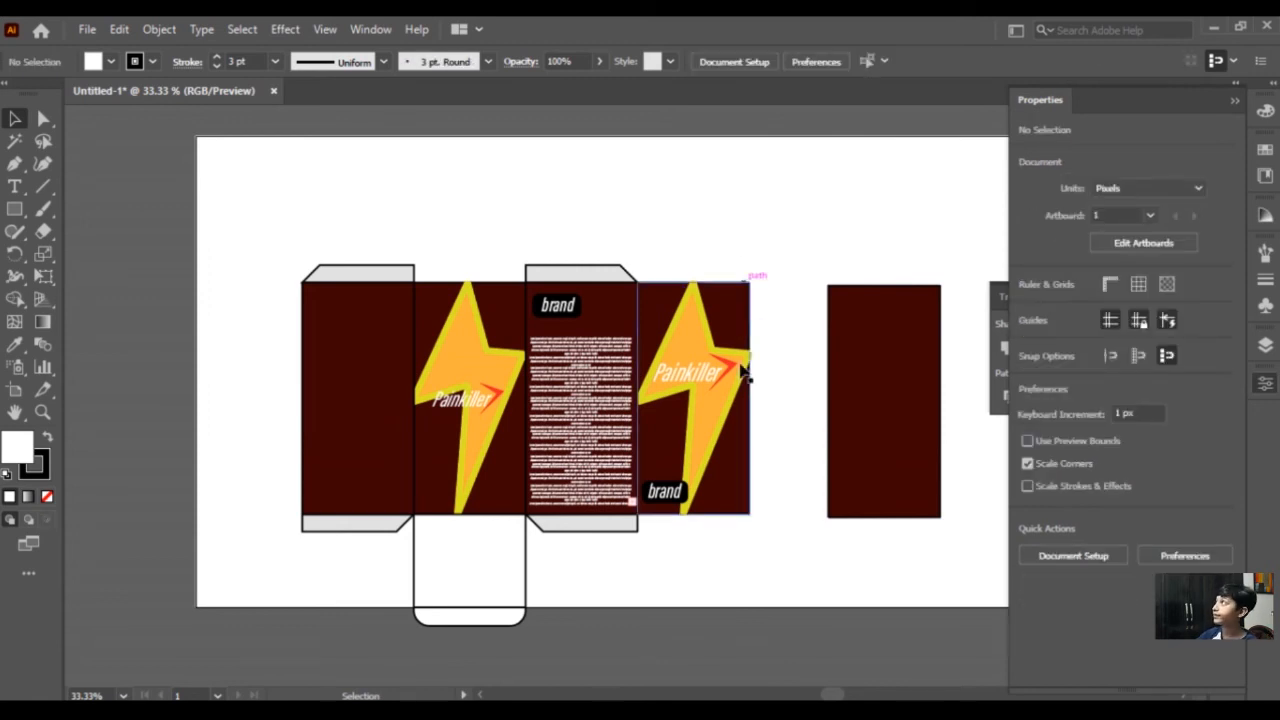
pyautogui.click(572, 528)
pyautogui.press('Delete')
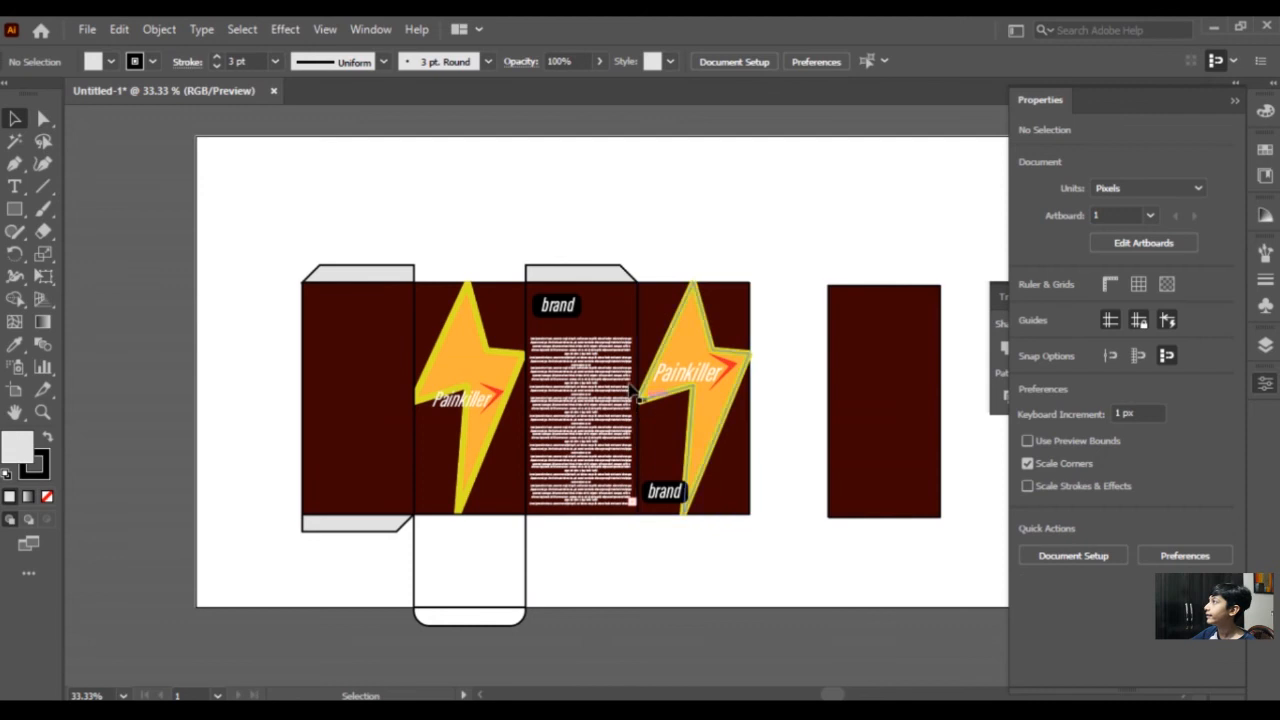
# Save the fourth panel's complete artwork as a dynamic symbol named "med 1" and delete the panel from the artboard.
pyautogui.moveTo(738, 544); pyautogui.dragTo(757, 577)
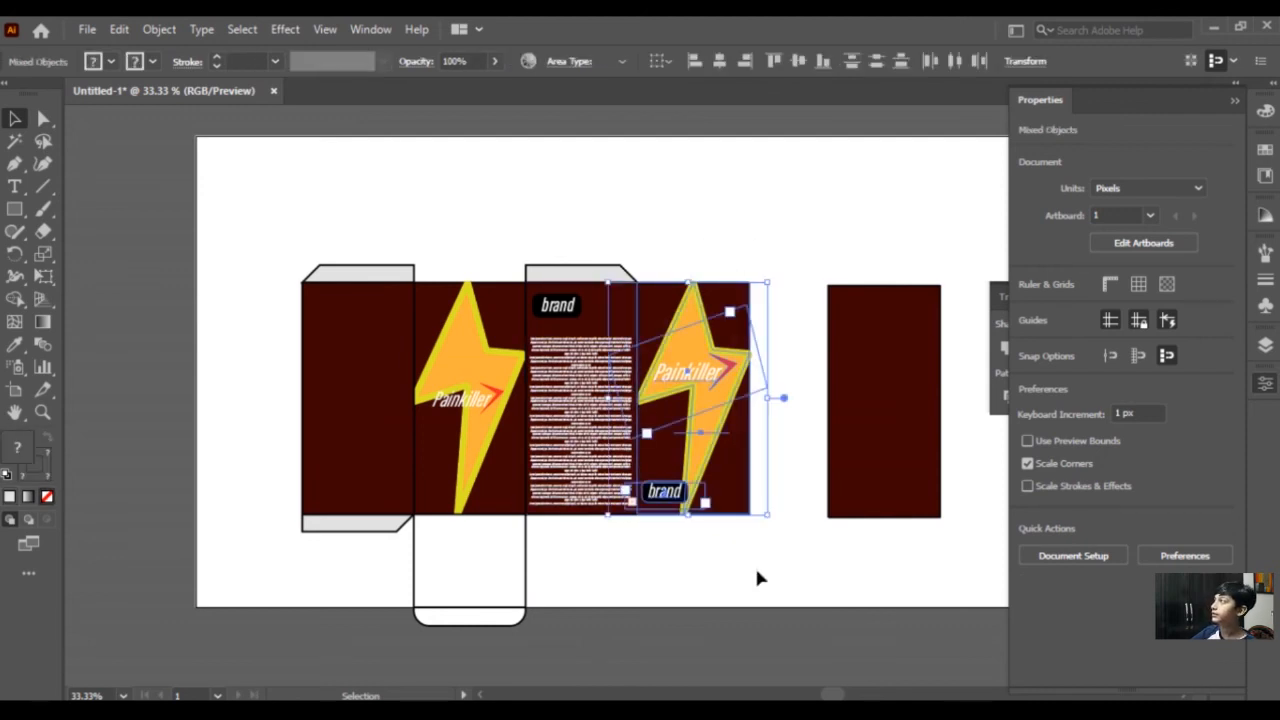
pyautogui.moveTo(752, 318); pyautogui.dragTo(786, 260)
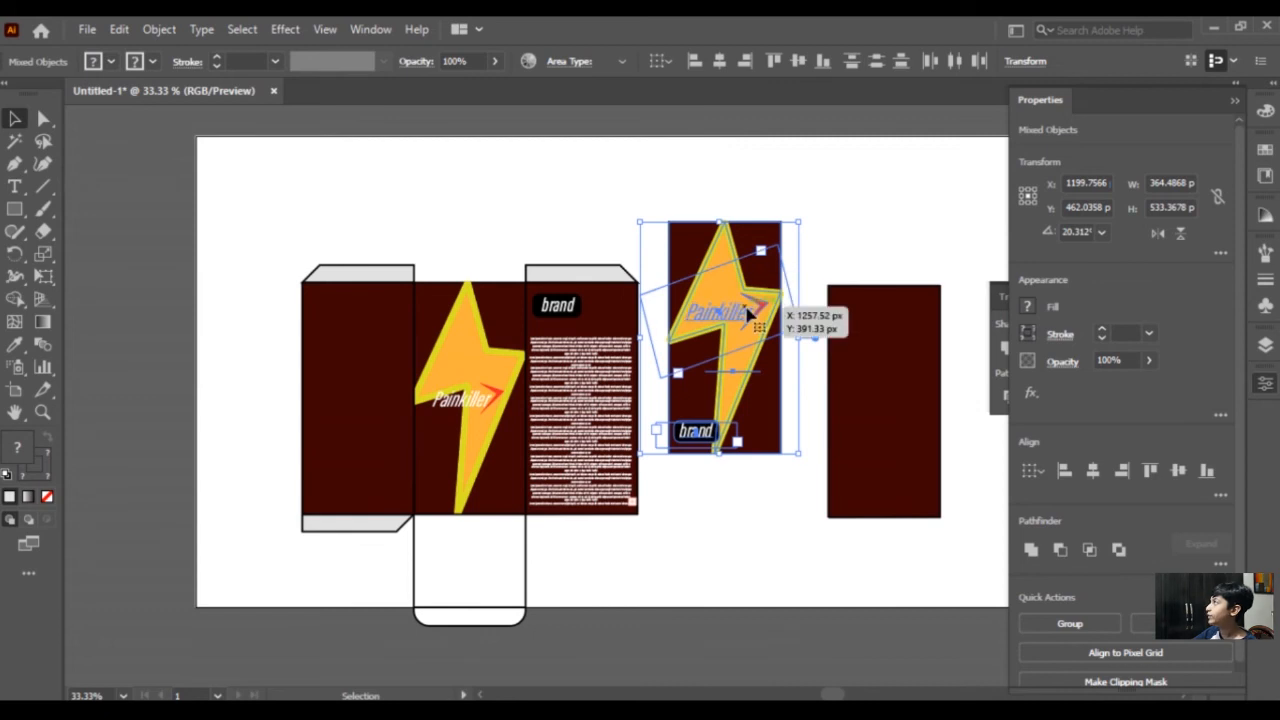
pyautogui.click(1230, 103)
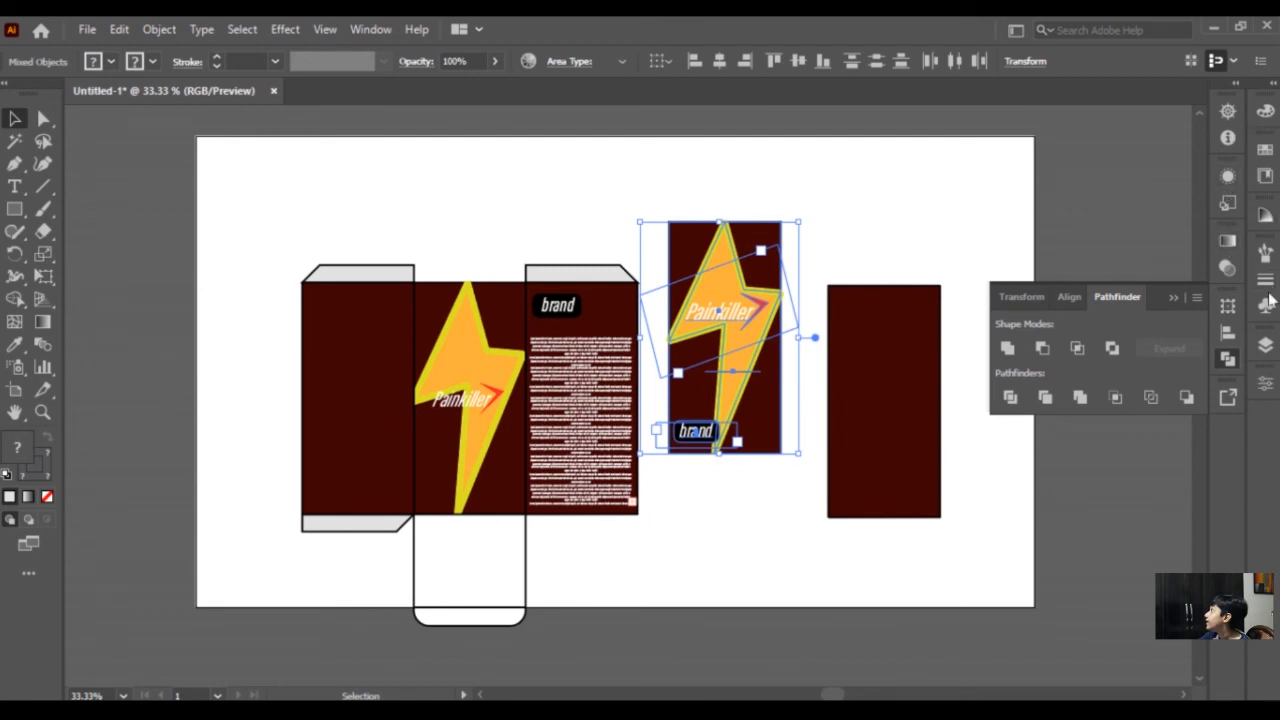
pyautogui.click(1266, 305)
pyautogui.moveTo(750, 315); pyautogui.dragTo(1130, 335)
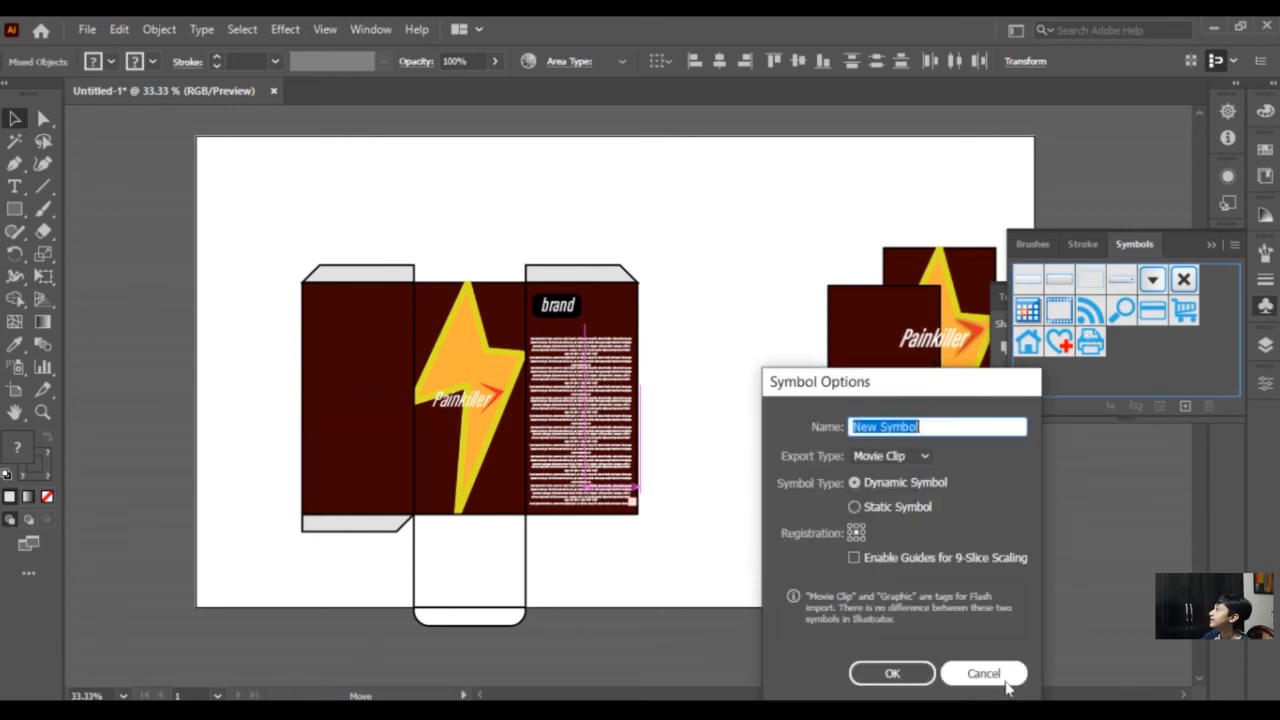
pyautogui.press('BackSpace')
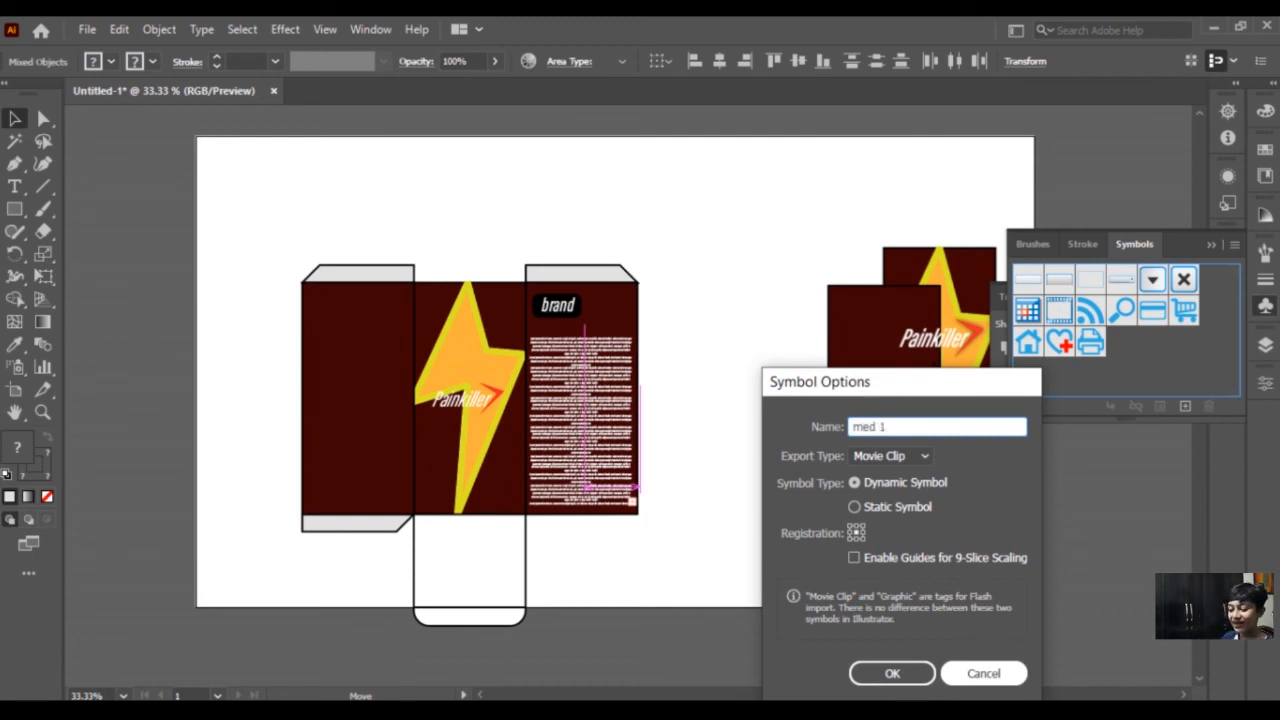
pyautogui.press('Return')
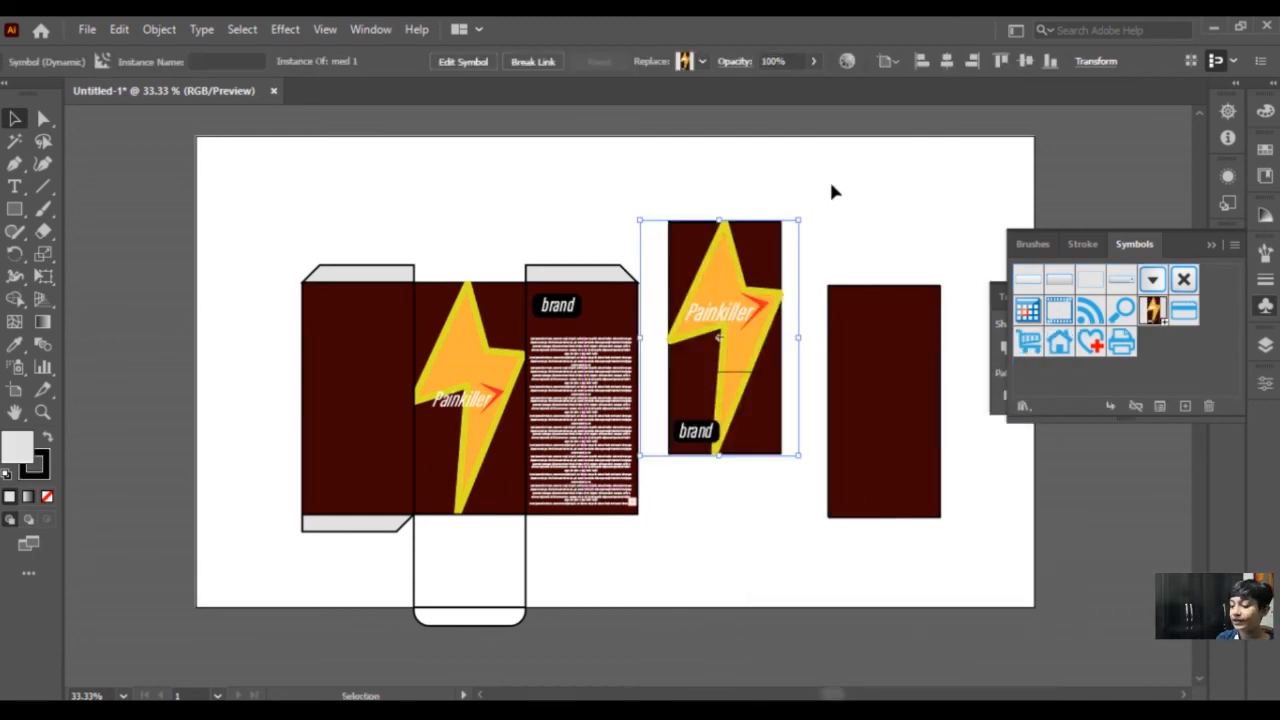
pyautogui.press('Delete')
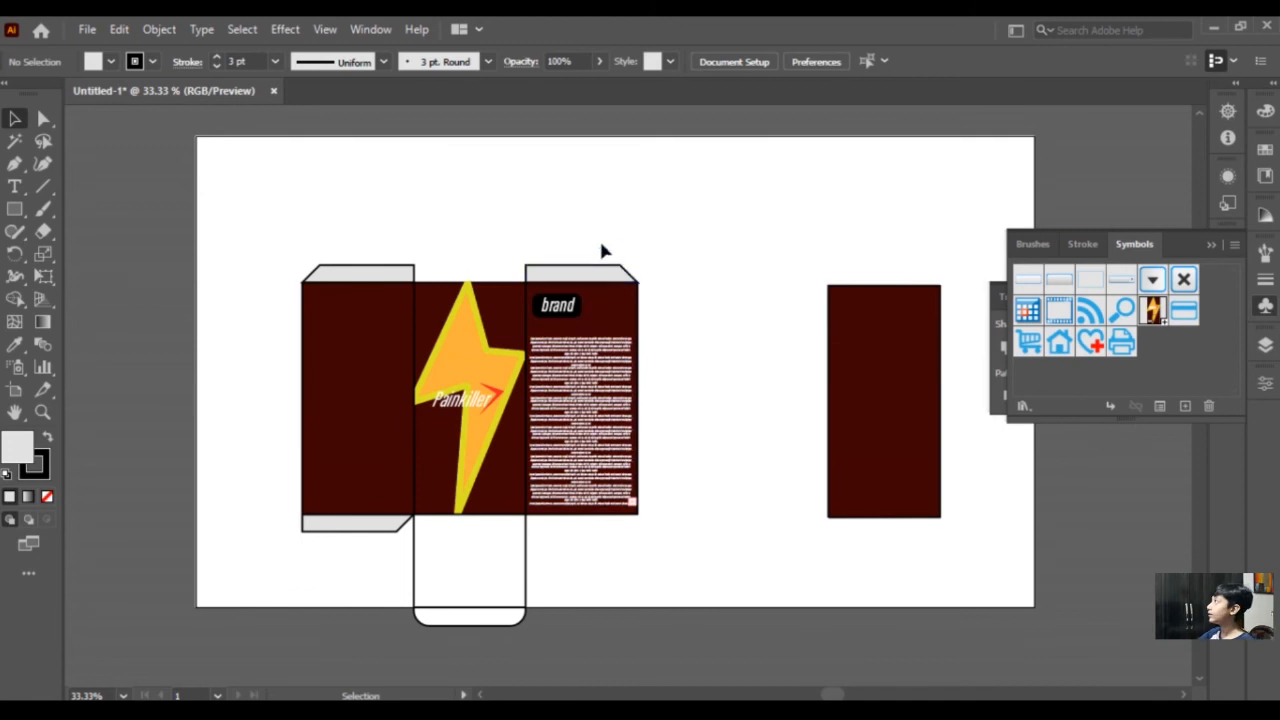
# Delete the tab above the third panel and save the panel with its badge and description as a dynamic symbol named "med2".
pyautogui.moveTo(598, 265); pyautogui.dragTo(687, 596)
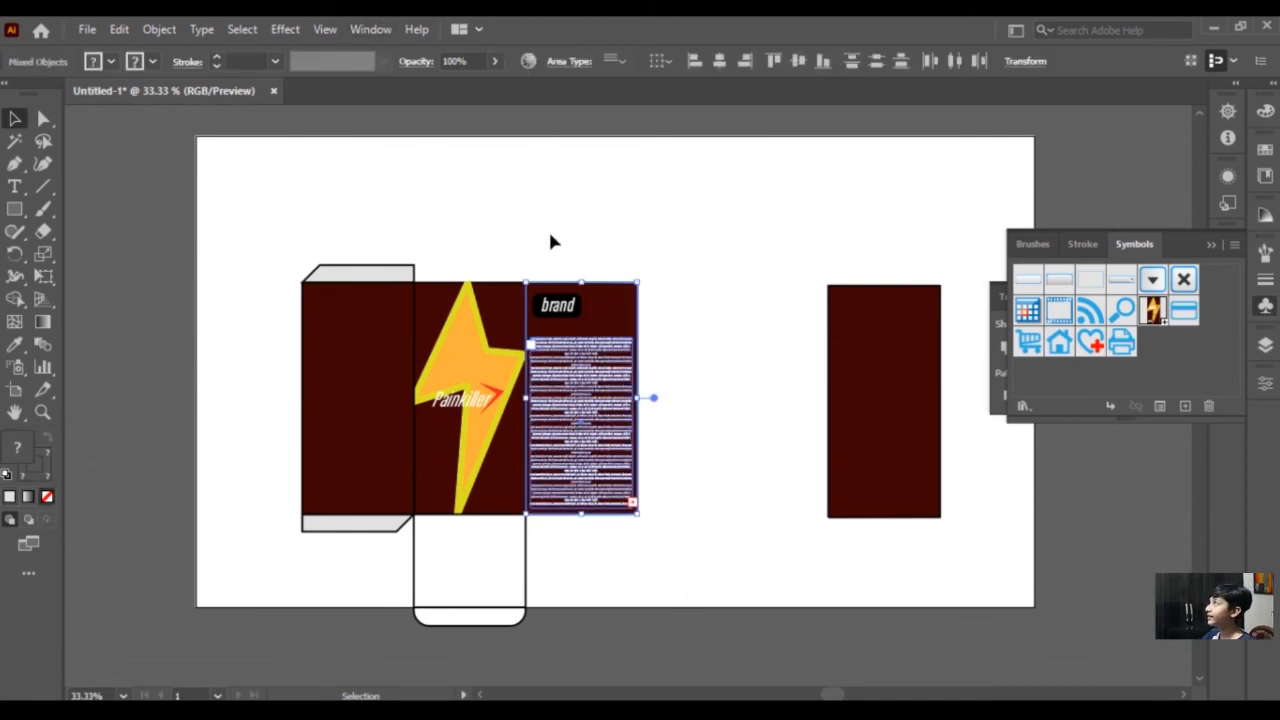
pyautogui.moveTo(569, 240); pyautogui.dragTo(686, 520)
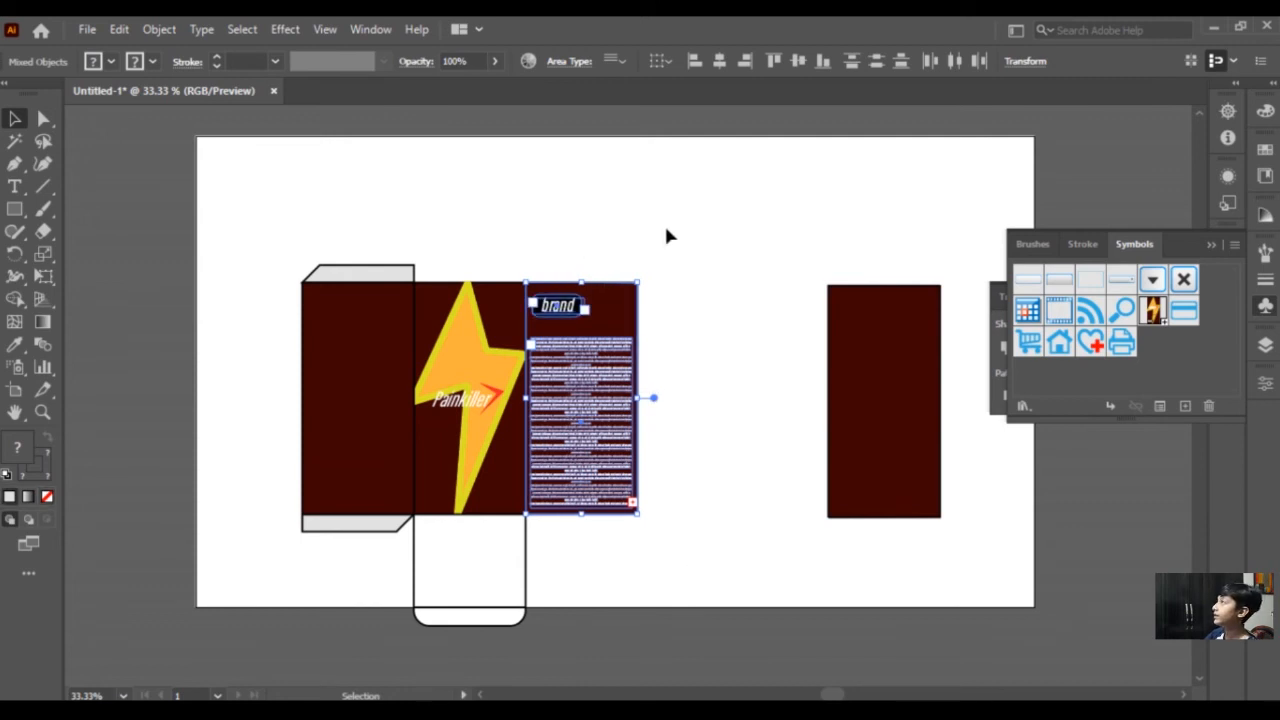
pyautogui.moveTo(615, 375); pyautogui.dragTo(1152, 352)
pyautogui.write('med2')
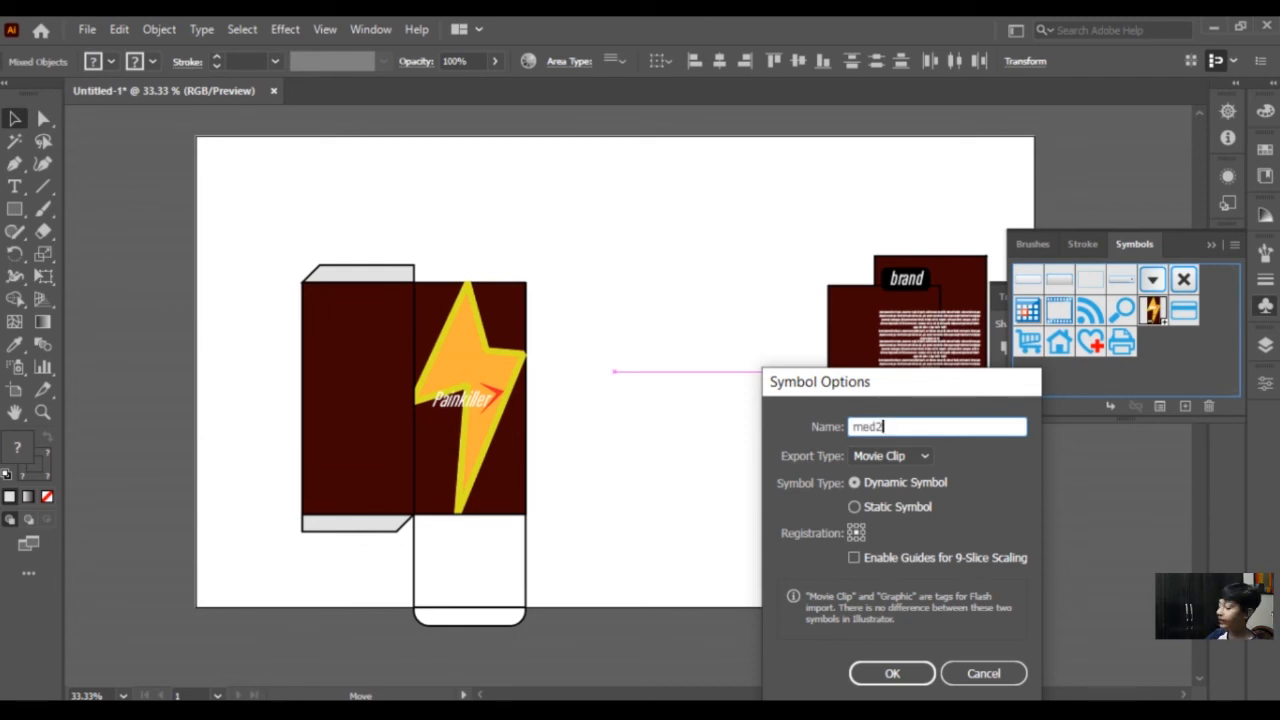
pyautogui.press('Return')
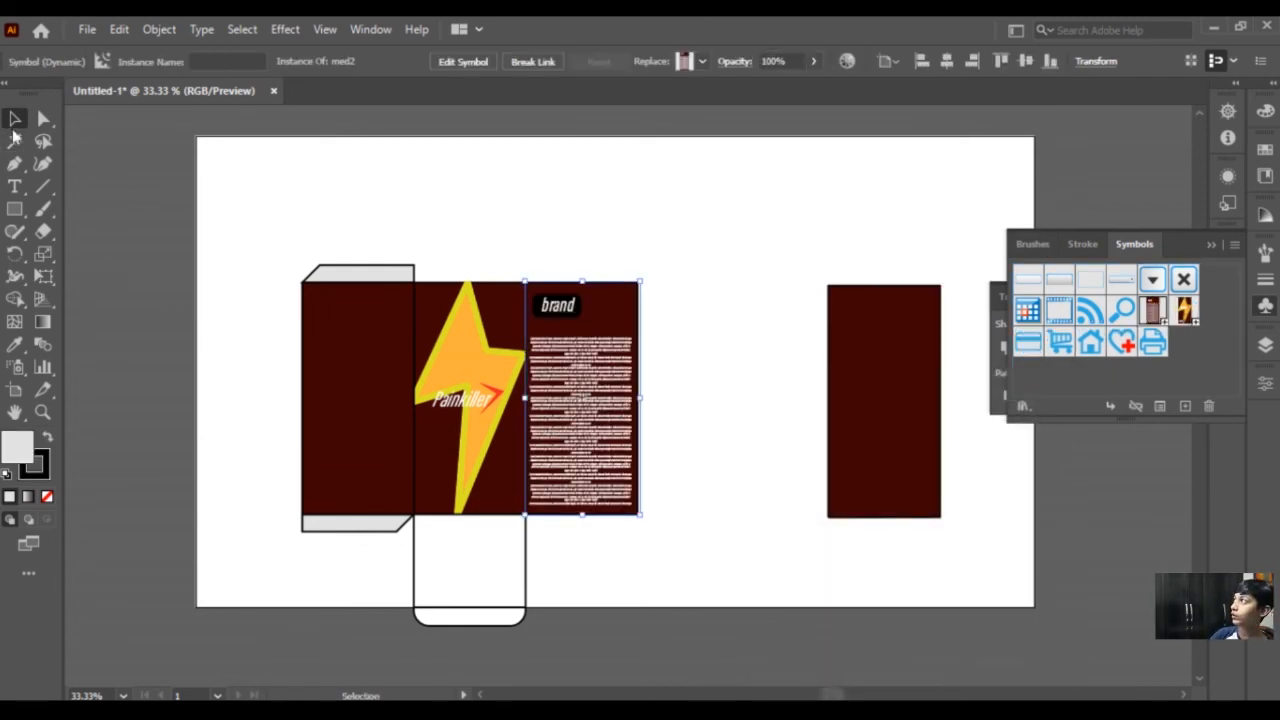
# Delete the remaining box artwork and draw a tall rectangle on the empty artboard.
pyautogui.hotkey('ctrl', 'a')
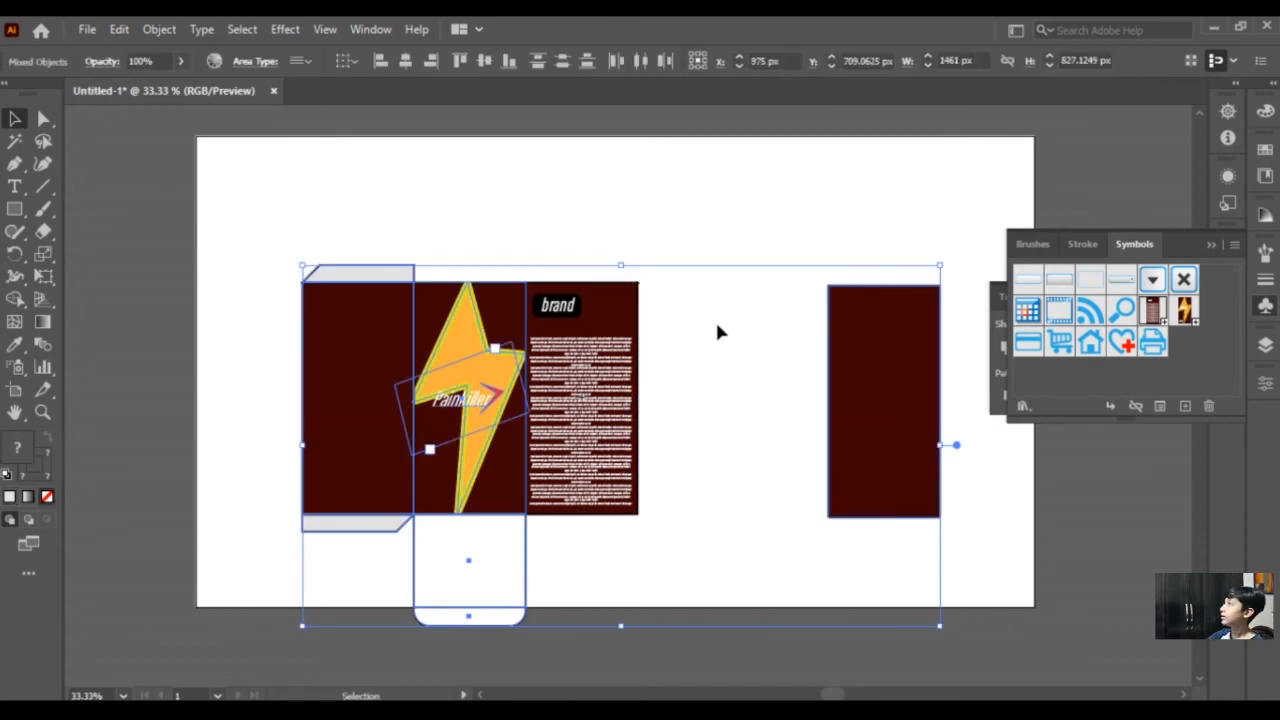
pyautogui.press('Delete')
pyautogui.click(21, 208)
pyautogui.moveTo(351, 242); pyautogui.dragTo(529, 532)
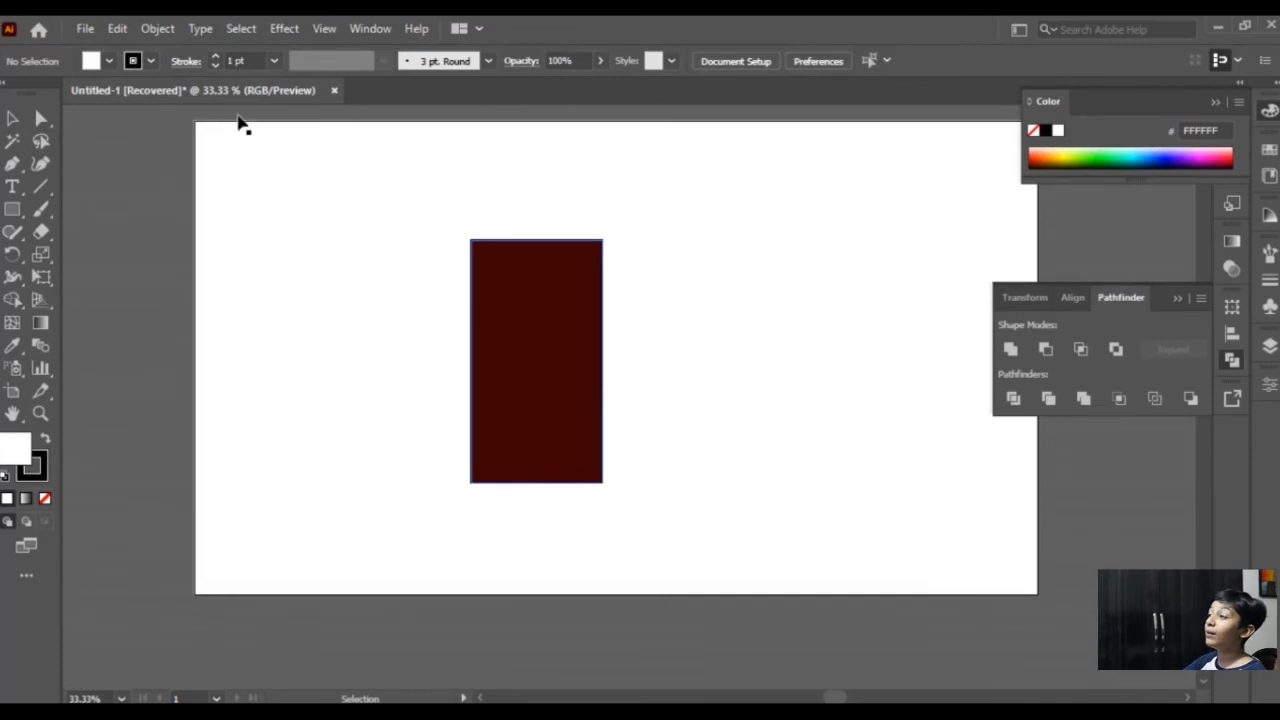
# Start a 3D Extrude & Bevel effect on the dark-red rectangle.
pyautogui.click(290, 30)
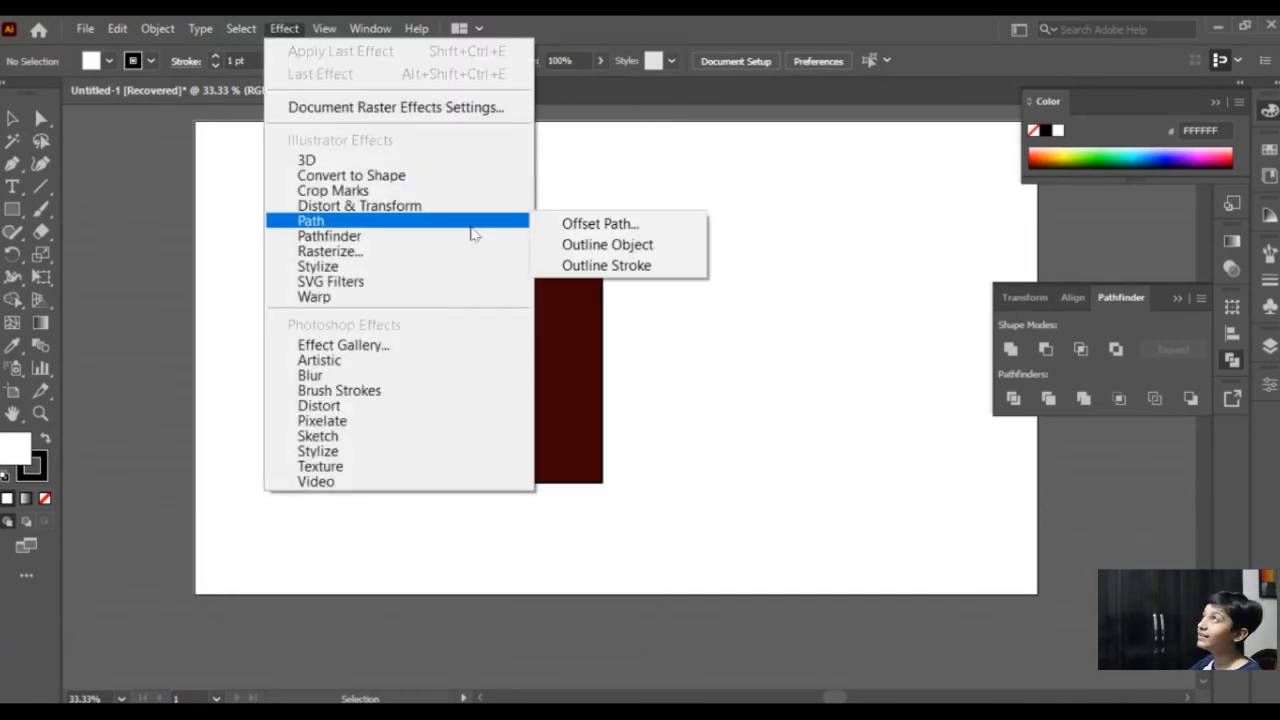
pyautogui.click(645, 452)
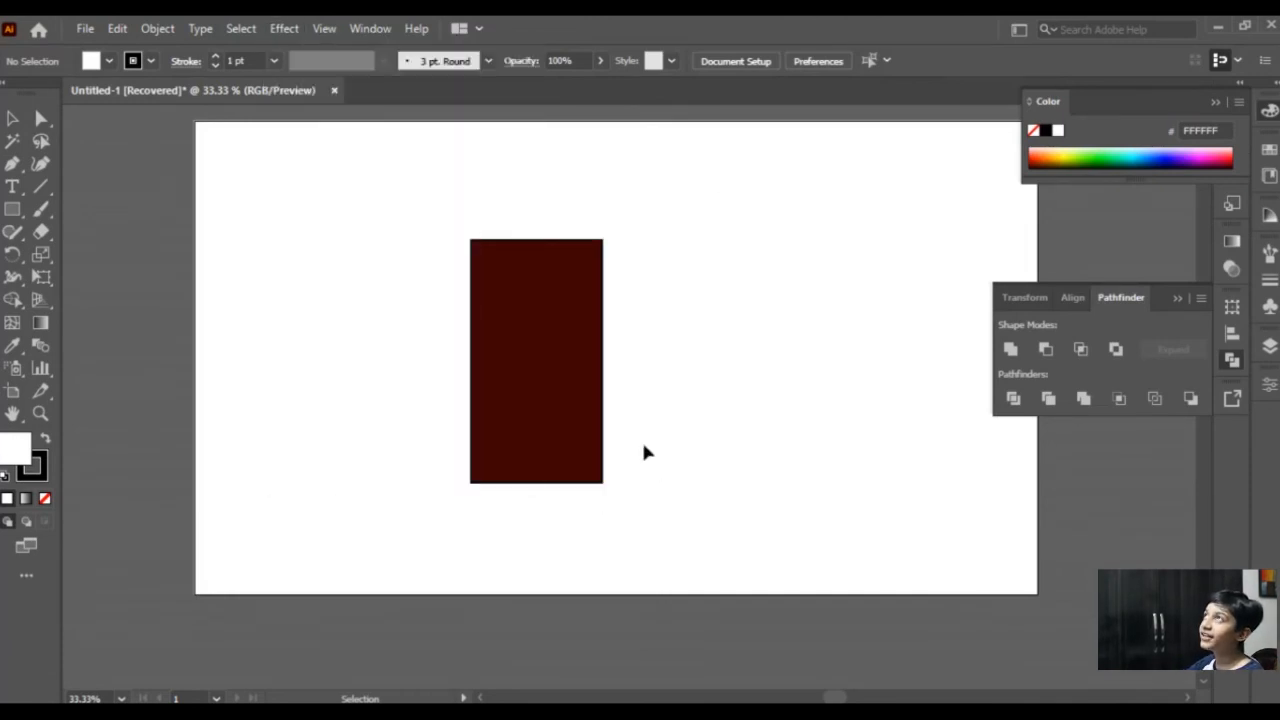
pyautogui.click(531, 346)
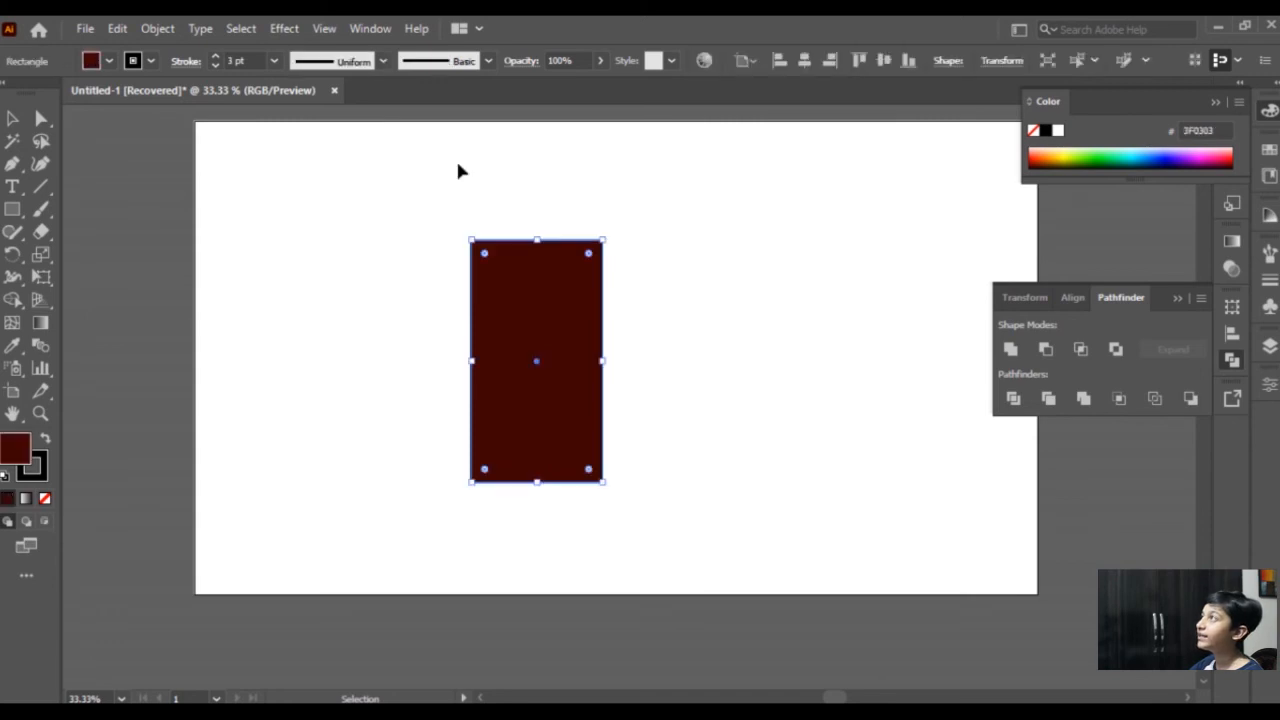
pyautogui.click(274, 30)
pyautogui.moveTo(362, 163)
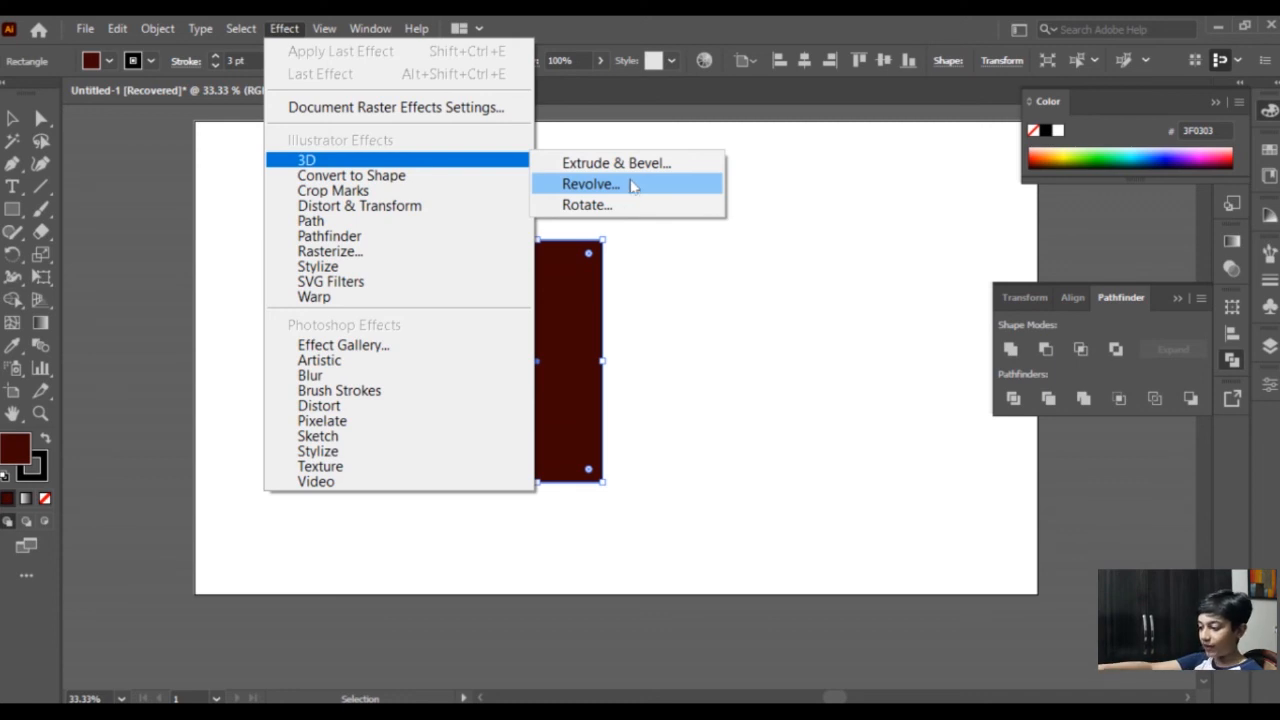
pyautogui.click(693, 165)
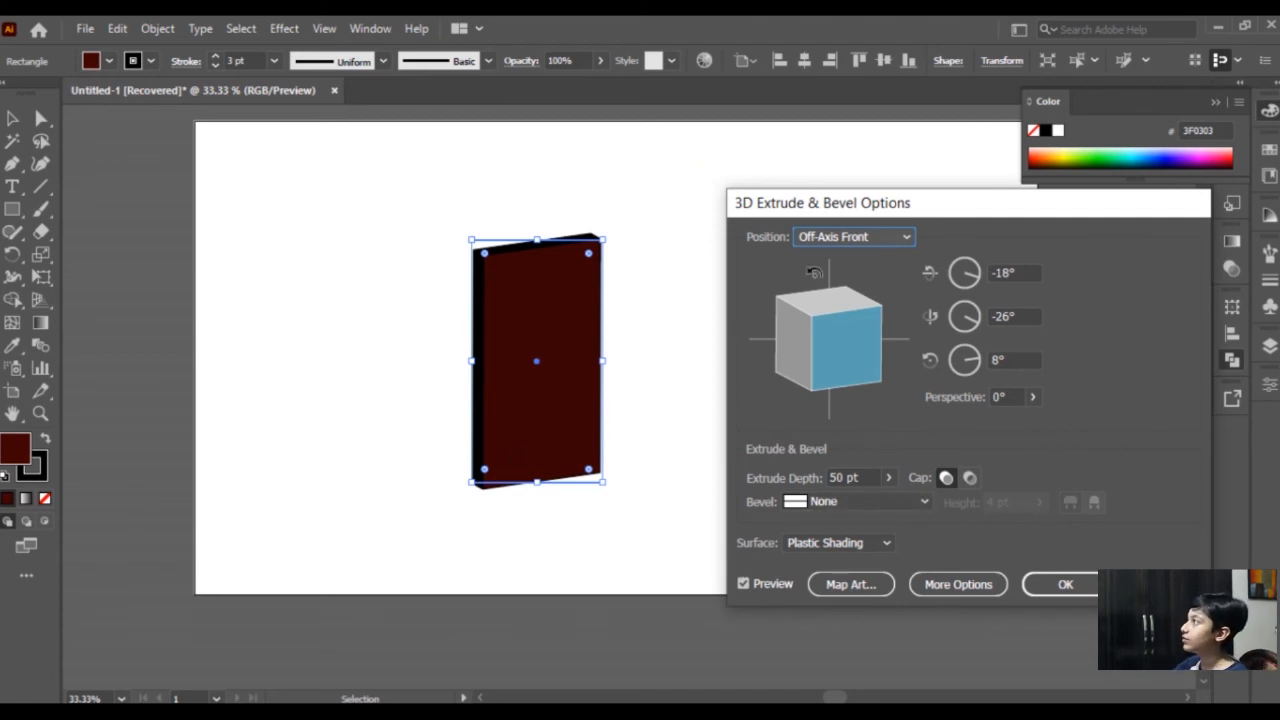
# Set the 3D extrusion's position to Left and its extrude depth to 300 pt.
pyautogui.click(858, 242)
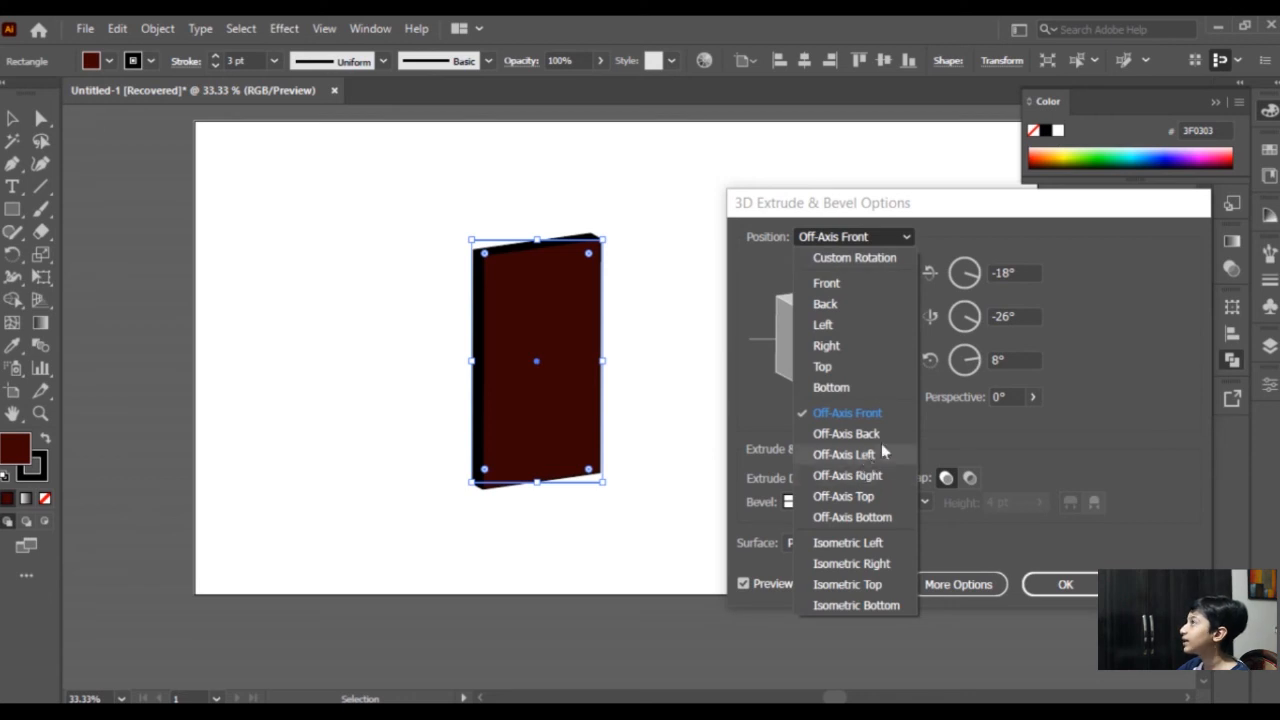
pyautogui.click(877, 322)
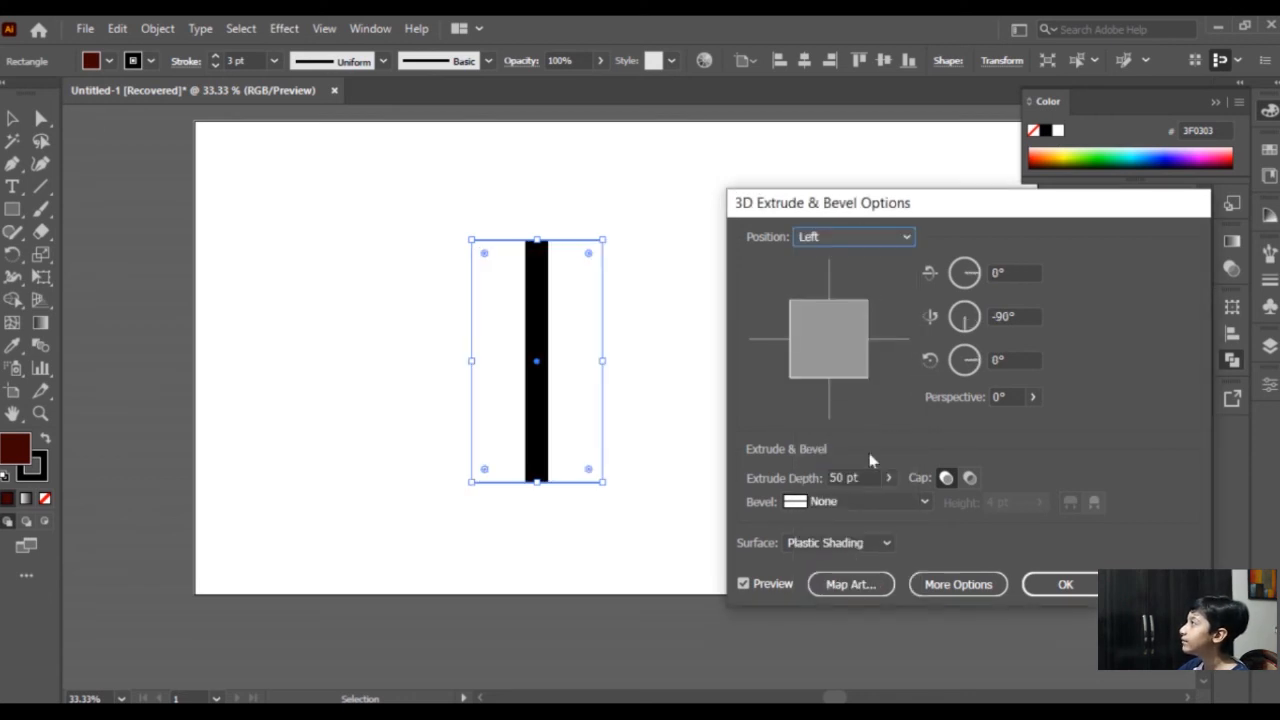
pyautogui.click(889, 479)
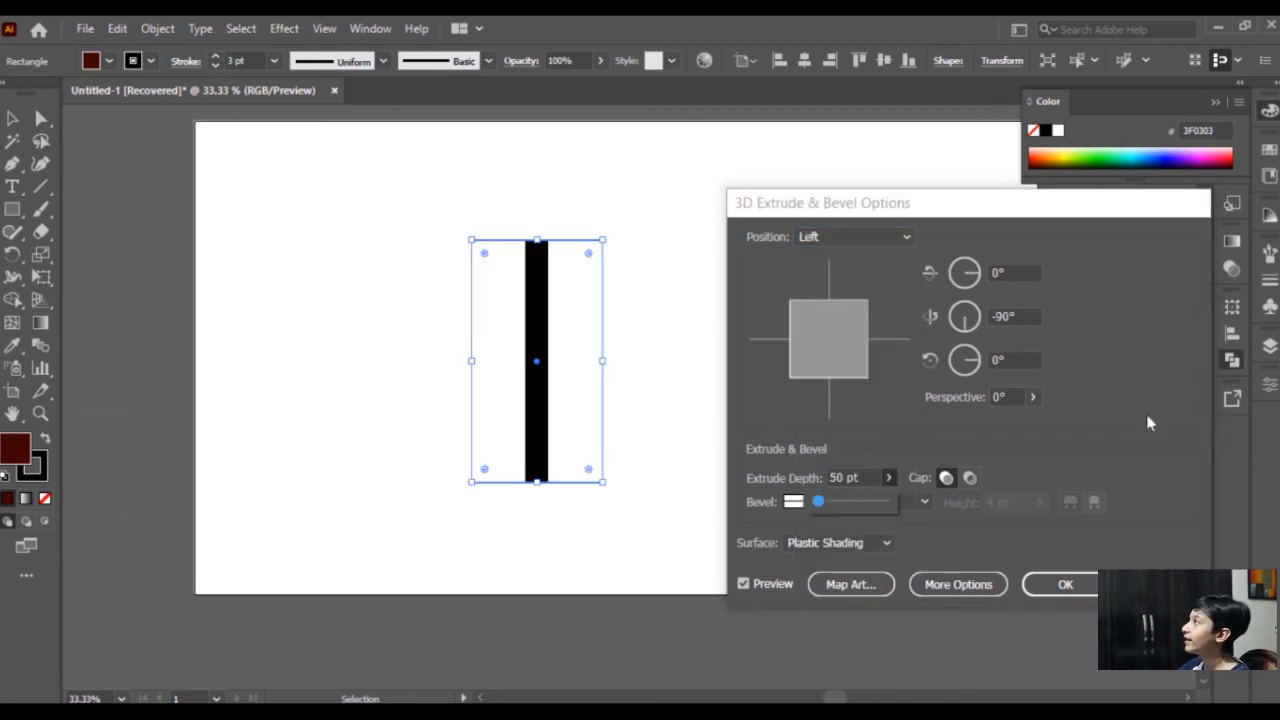
pyautogui.click(870, 477)
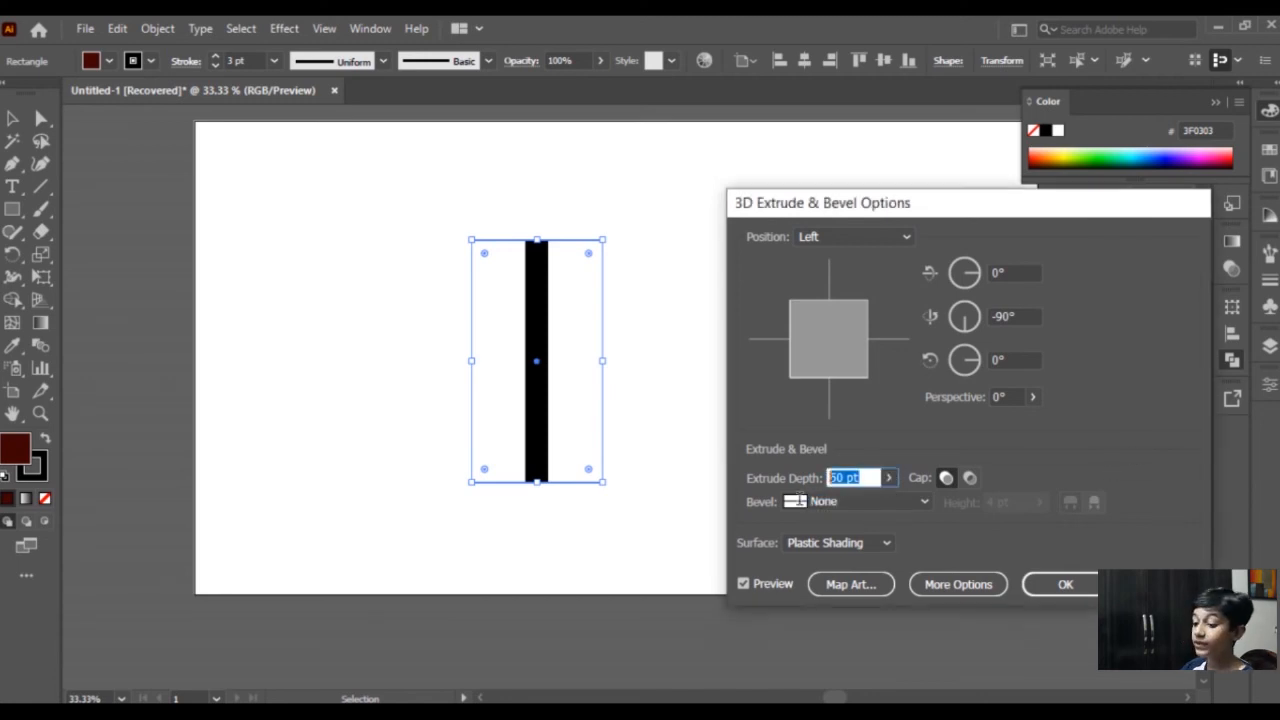
pyautogui.write('300')
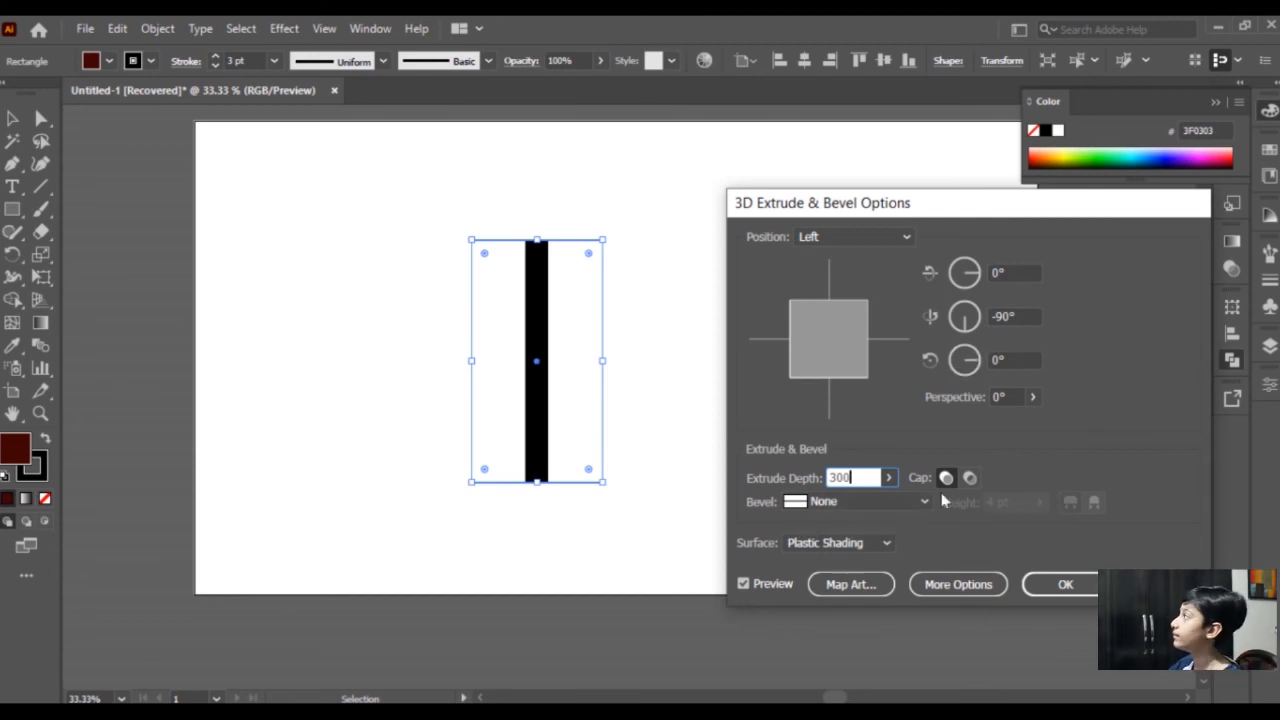
pyautogui.click(1022, 359)
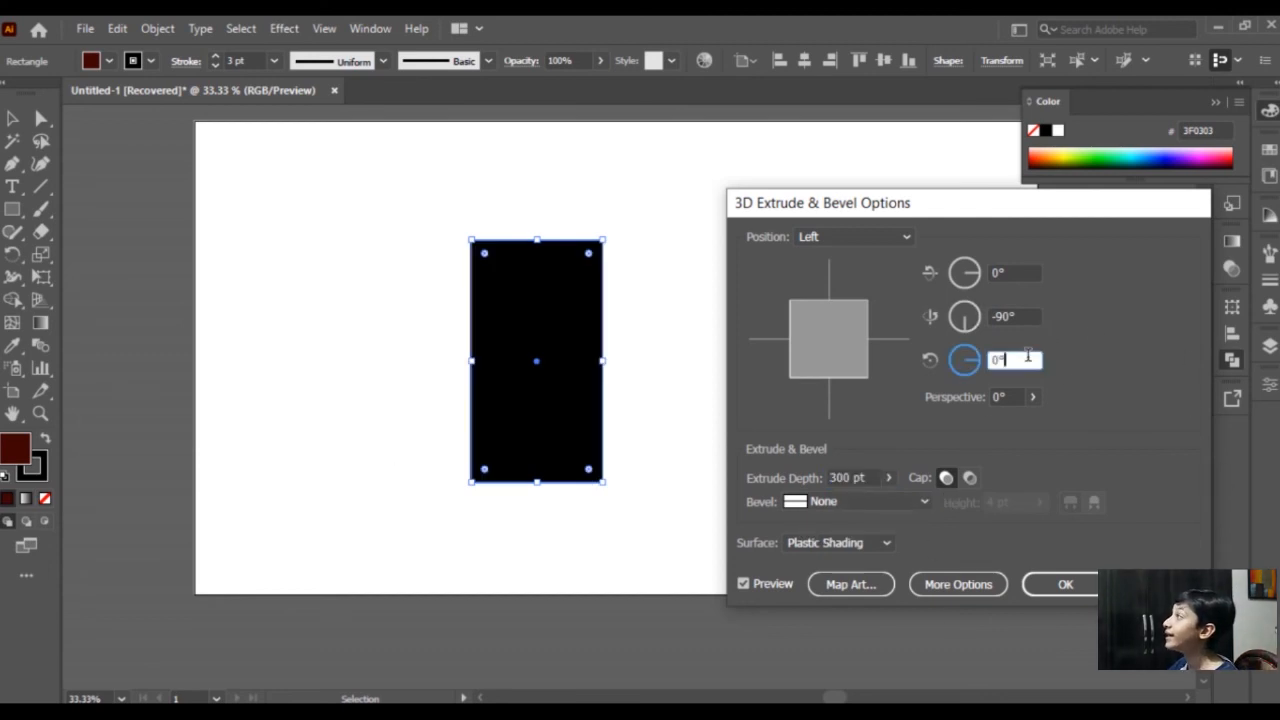
# Map the "med 1" symbol onto surface 1 of the 3D box and align it to cover the whole face.
pyautogui.click(855, 590)
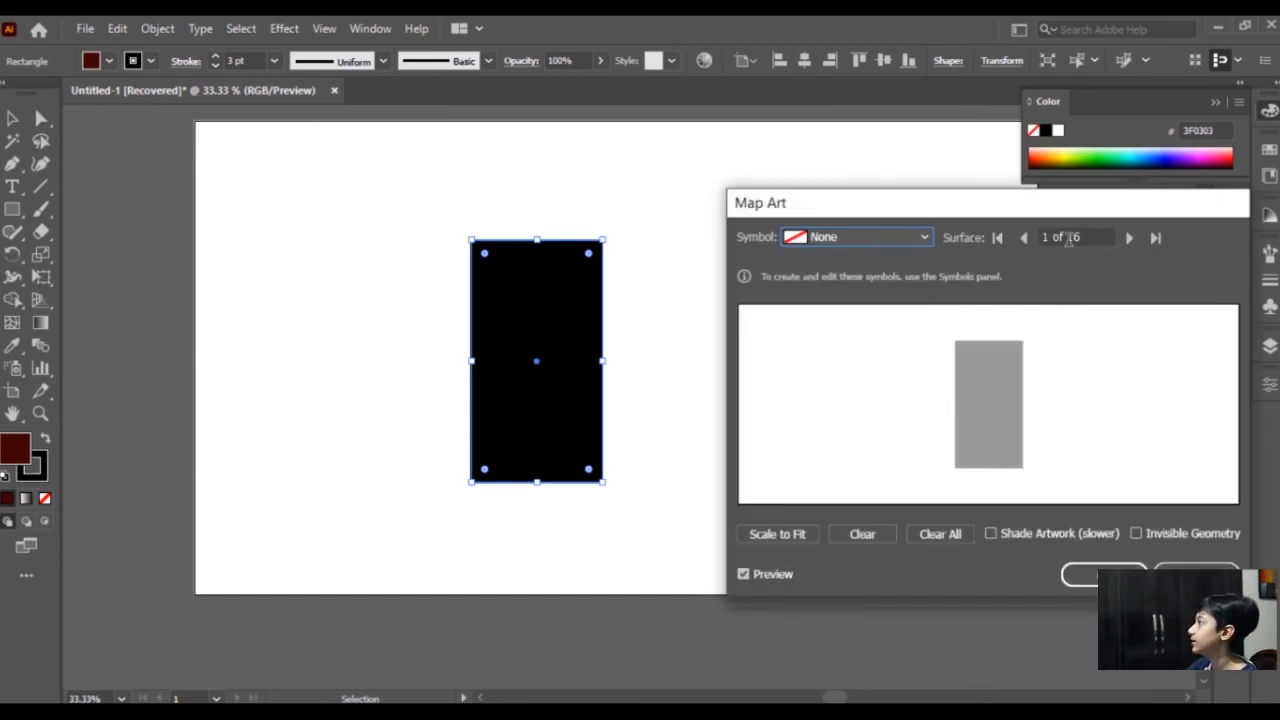
pyautogui.click(910, 237)
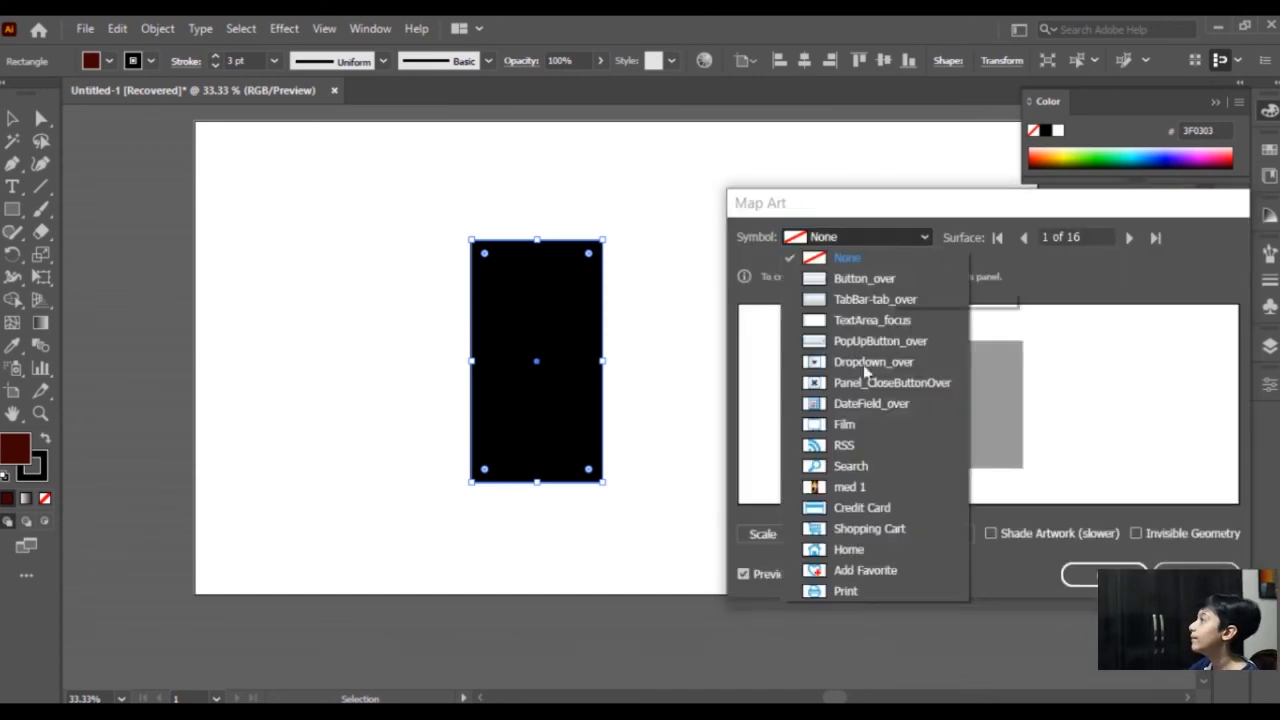
pyautogui.click(862, 488)
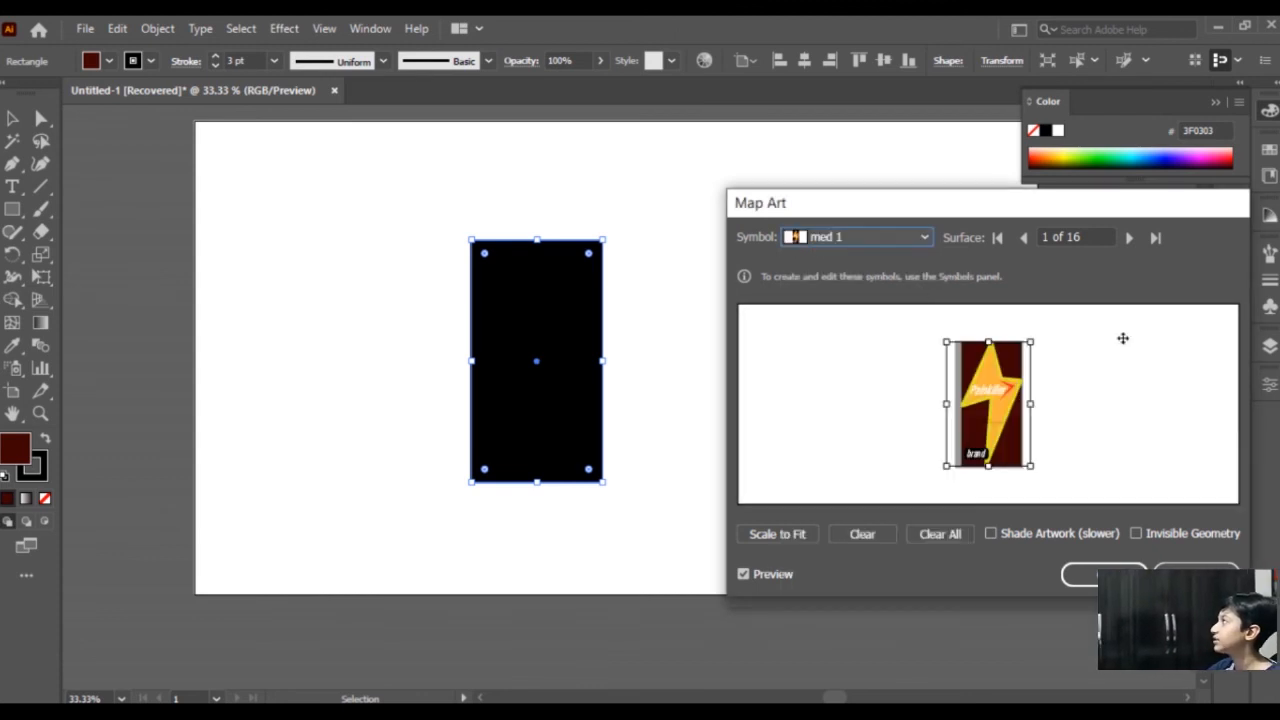
pyautogui.moveTo(1011, 421); pyautogui.dragTo(1035, 410)
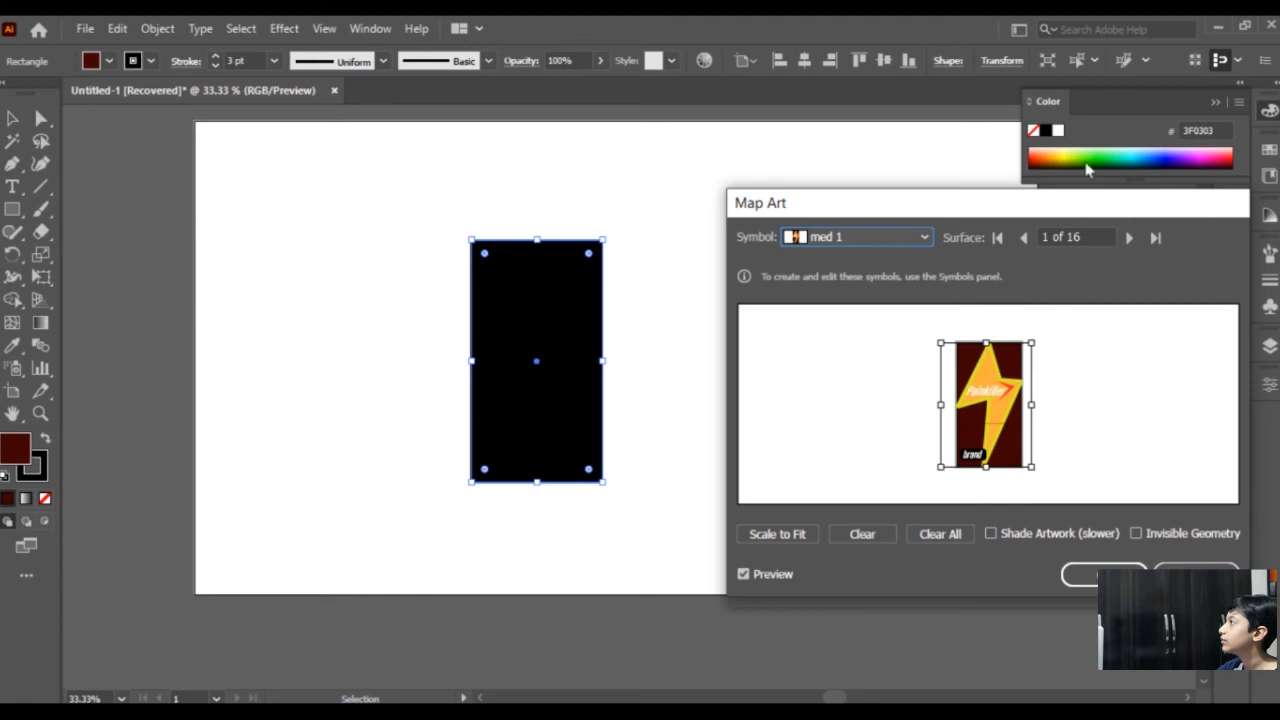
# Map the "med 1" symbol onto surface 3 of the 3D box and scale it to fit the face.
pyautogui.click(1129, 237)
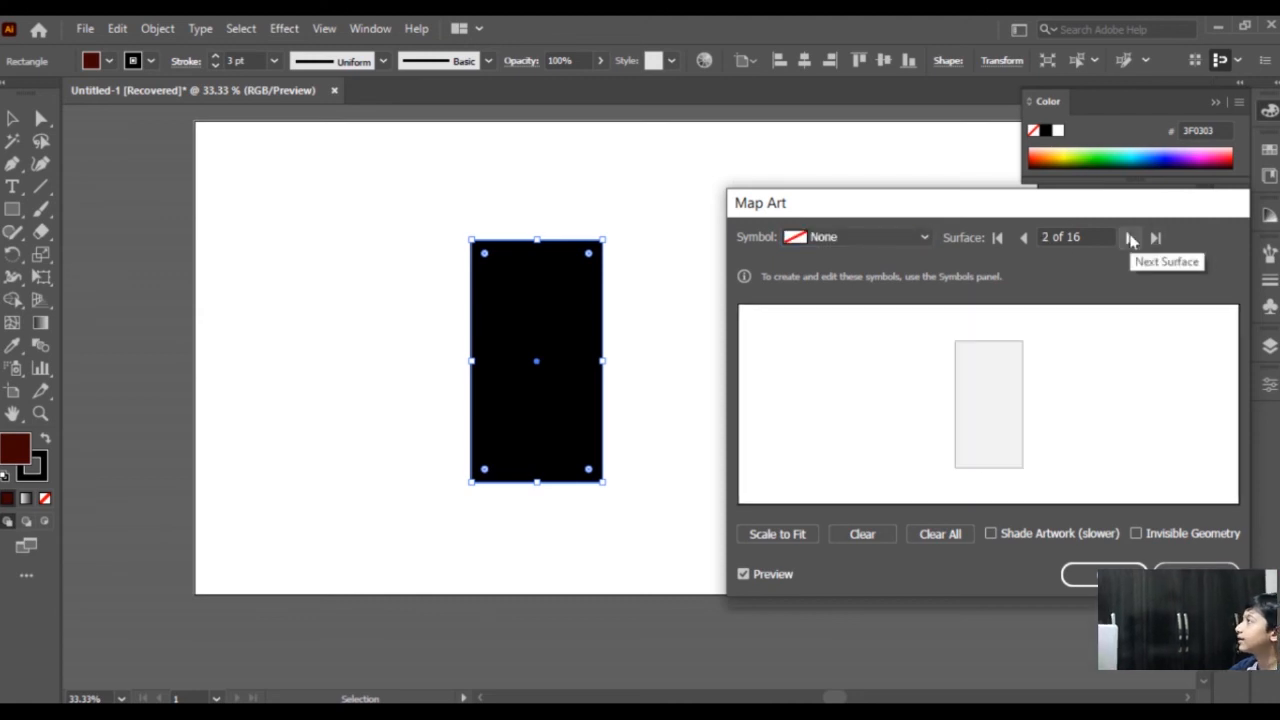
pyautogui.click(1131, 240)
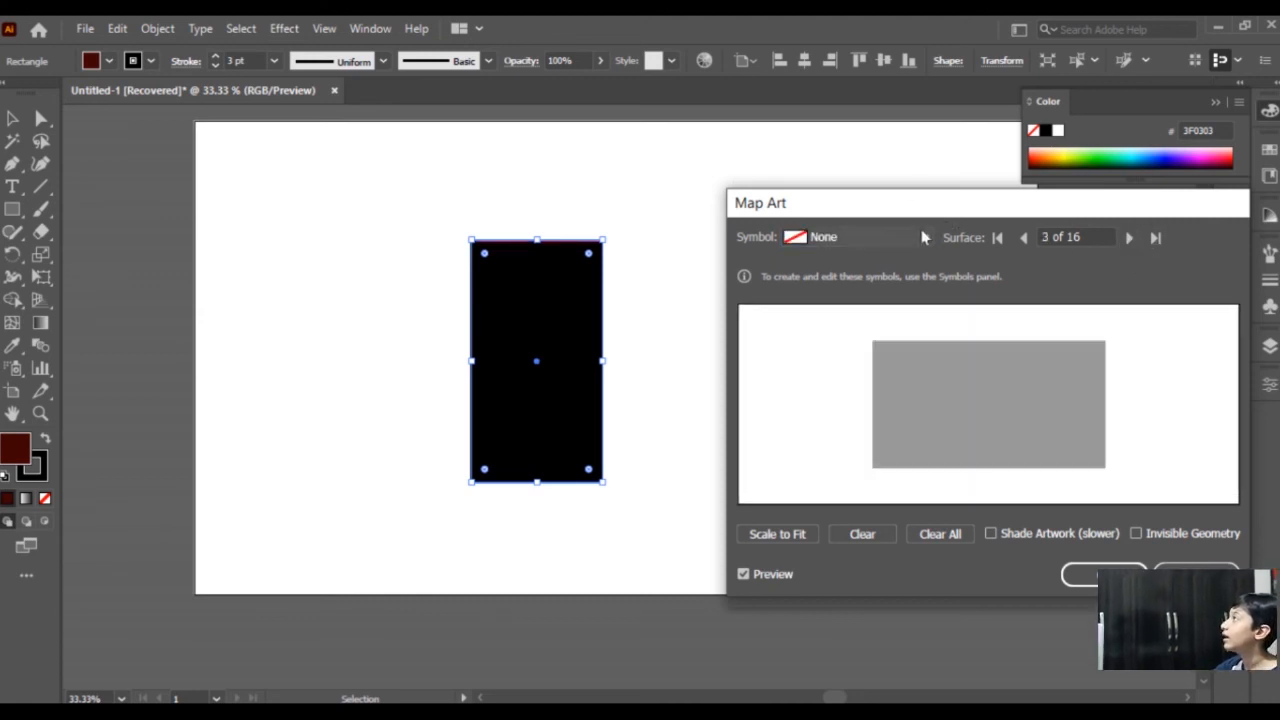
pyautogui.click(921, 237)
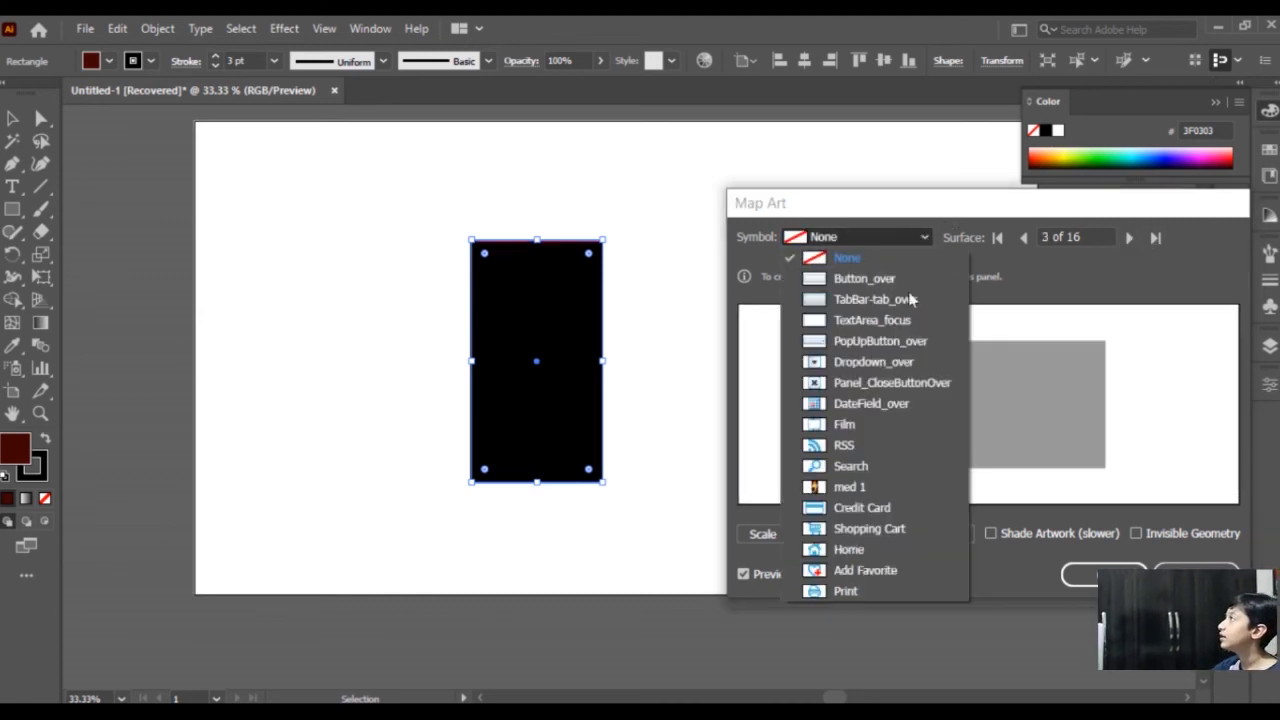
pyautogui.click(897, 487)
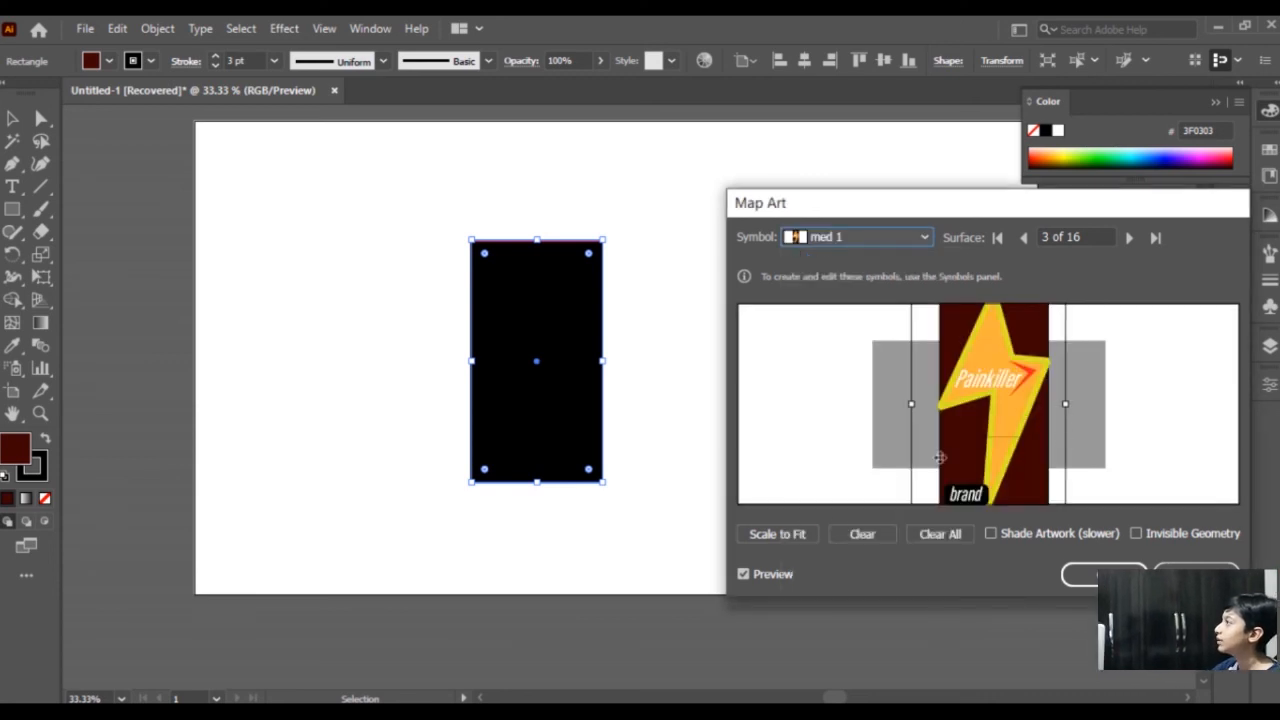
pyautogui.click(790, 536)
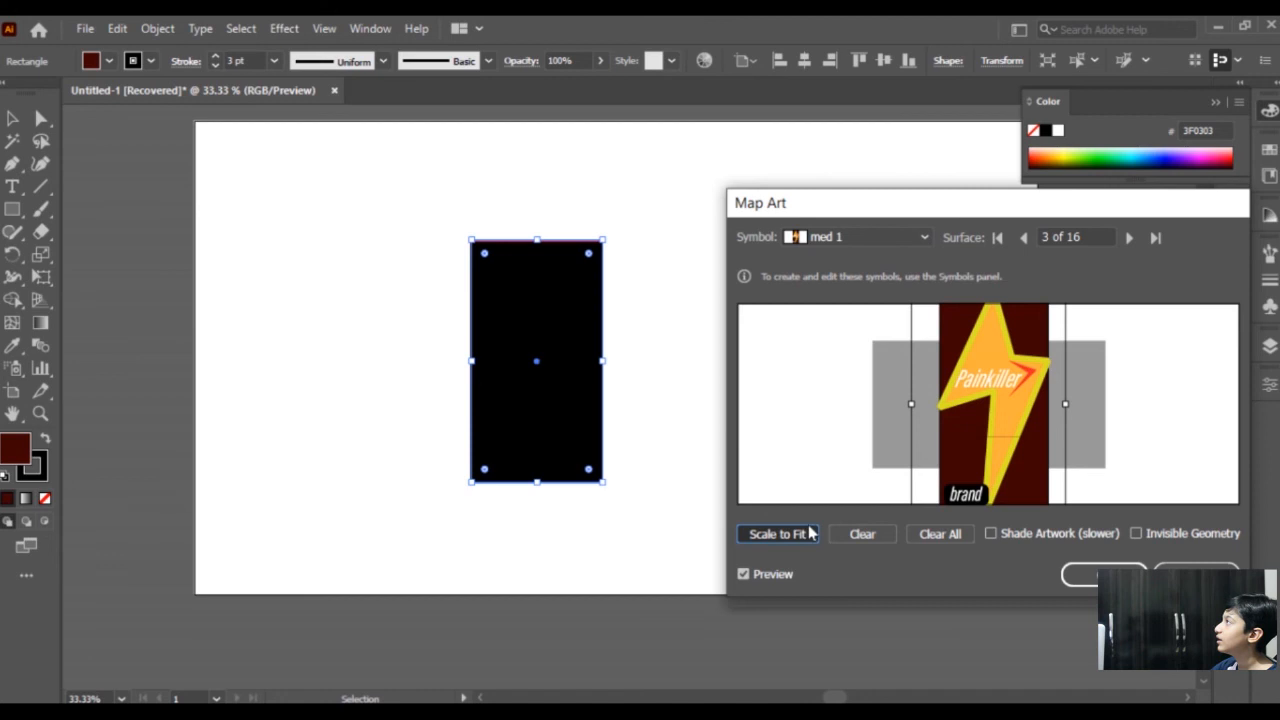
pyautogui.click(812, 534)
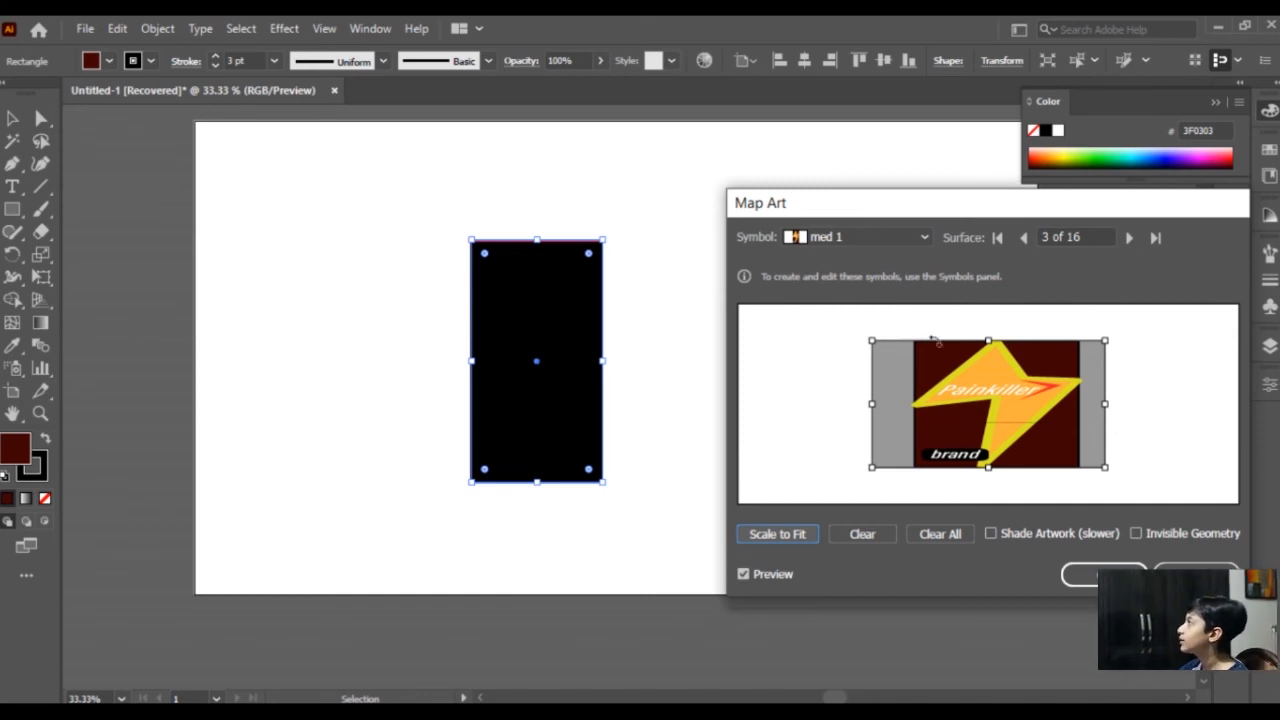
# Rotate the mapped symbol a quarter turn counterclockwise, stretch its artwork over all of surface 3, and accept the art mapping.
pyautogui.moveTo(1115, 338); pyautogui.dragTo(862, 338)
pyautogui.moveTo(925, 405); pyautogui.dragTo(892, 417)
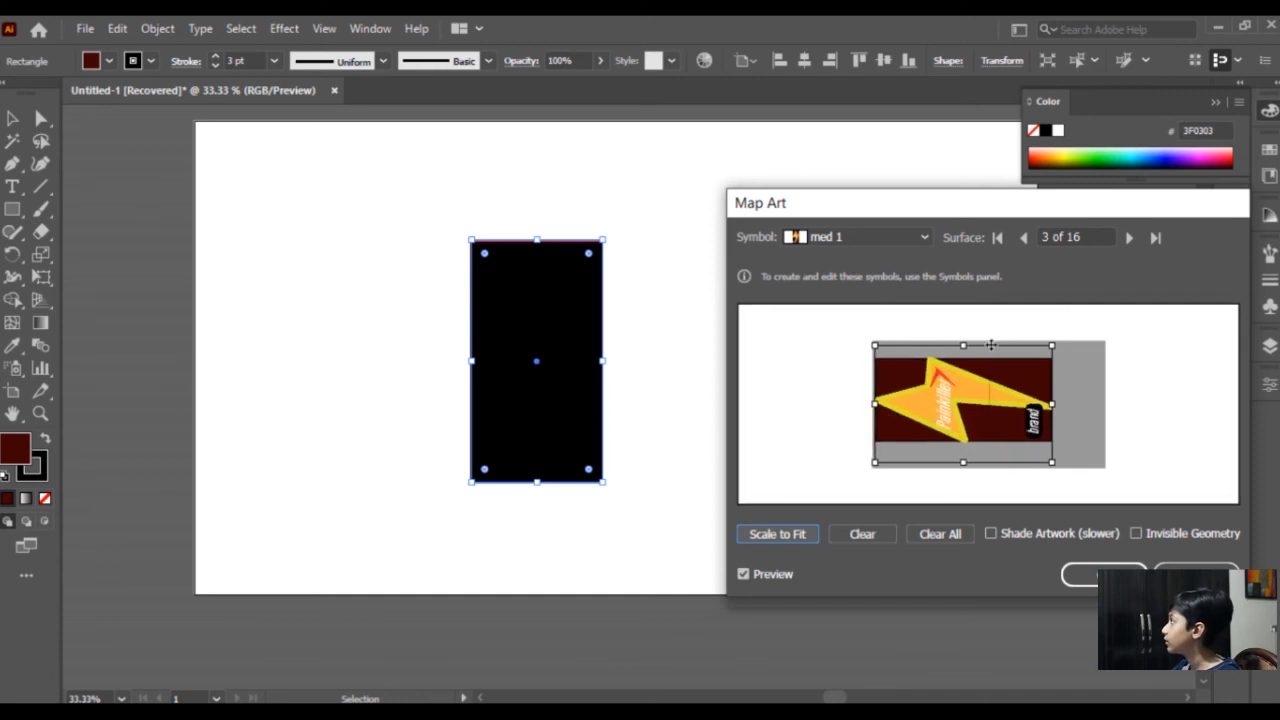
pyautogui.moveTo(969, 347); pyautogui.dragTo(964, 327)
pyautogui.moveTo(1052, 397); pyautogui.dragTo(1108, 395)
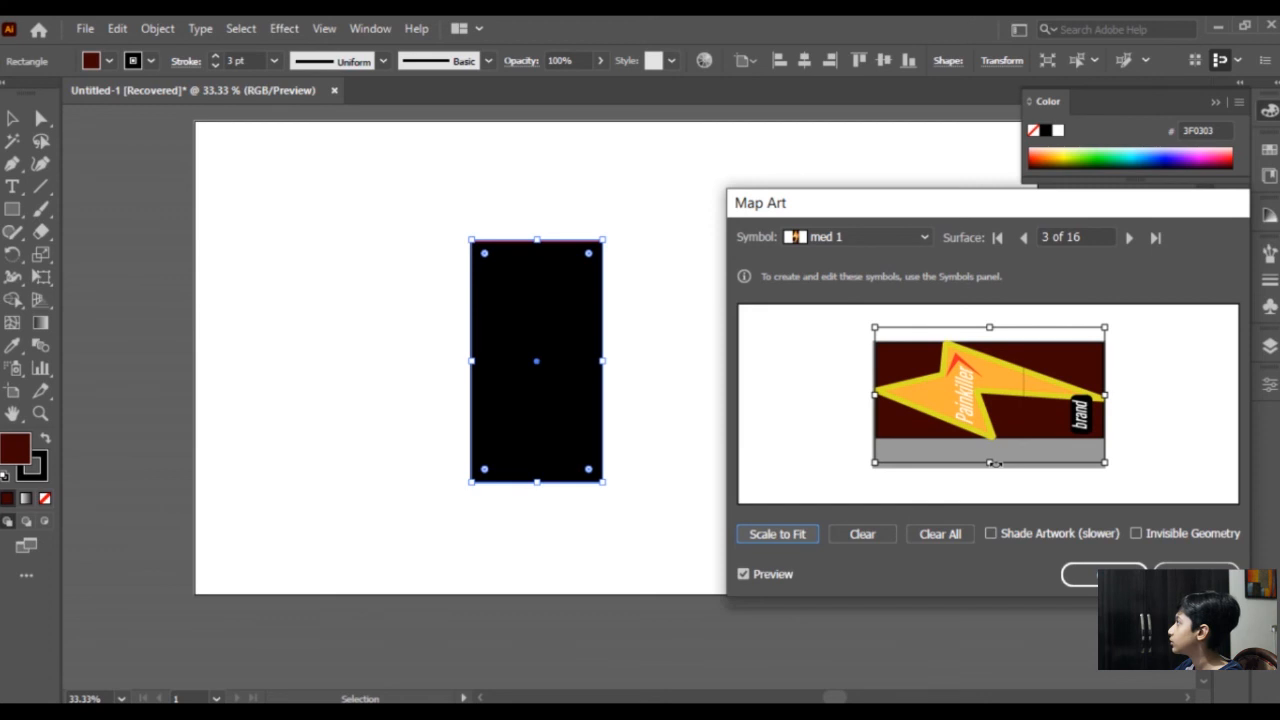
pyautogui.moveTo(990, 462); pyautogui.dragTo(989, 493)
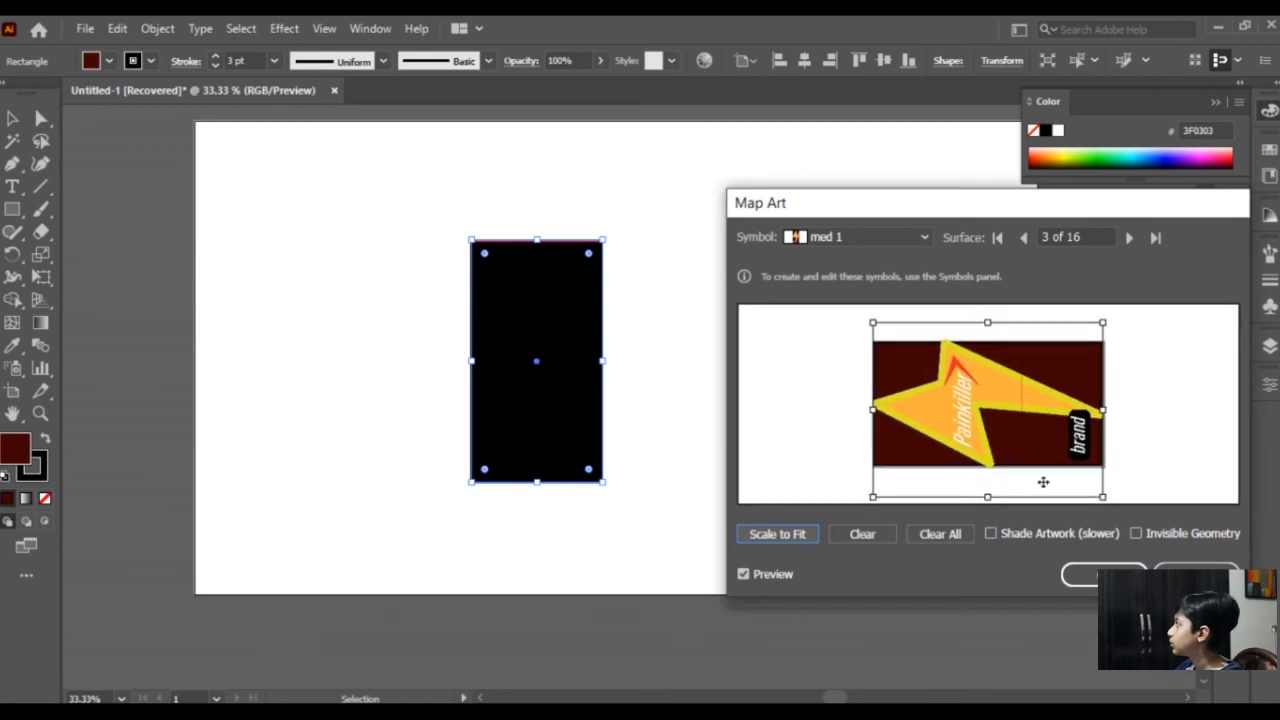
pyautogui.click(1129, 237)
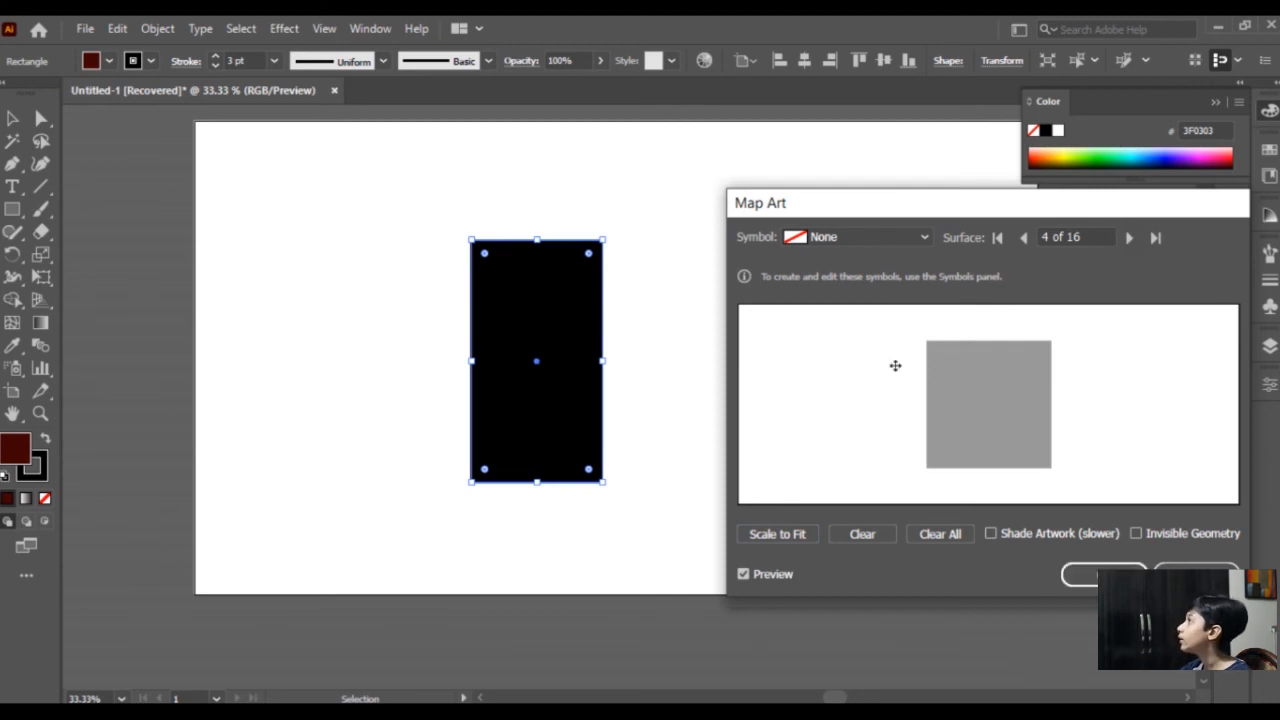
pyautogui.click(1085, 574)
# Inspect the mapped box in a custom rotation and from the Bottom position, and return its position to Front.
pyautogui.moveTo(870, 326); pyautogui.dragTo(820, 323)
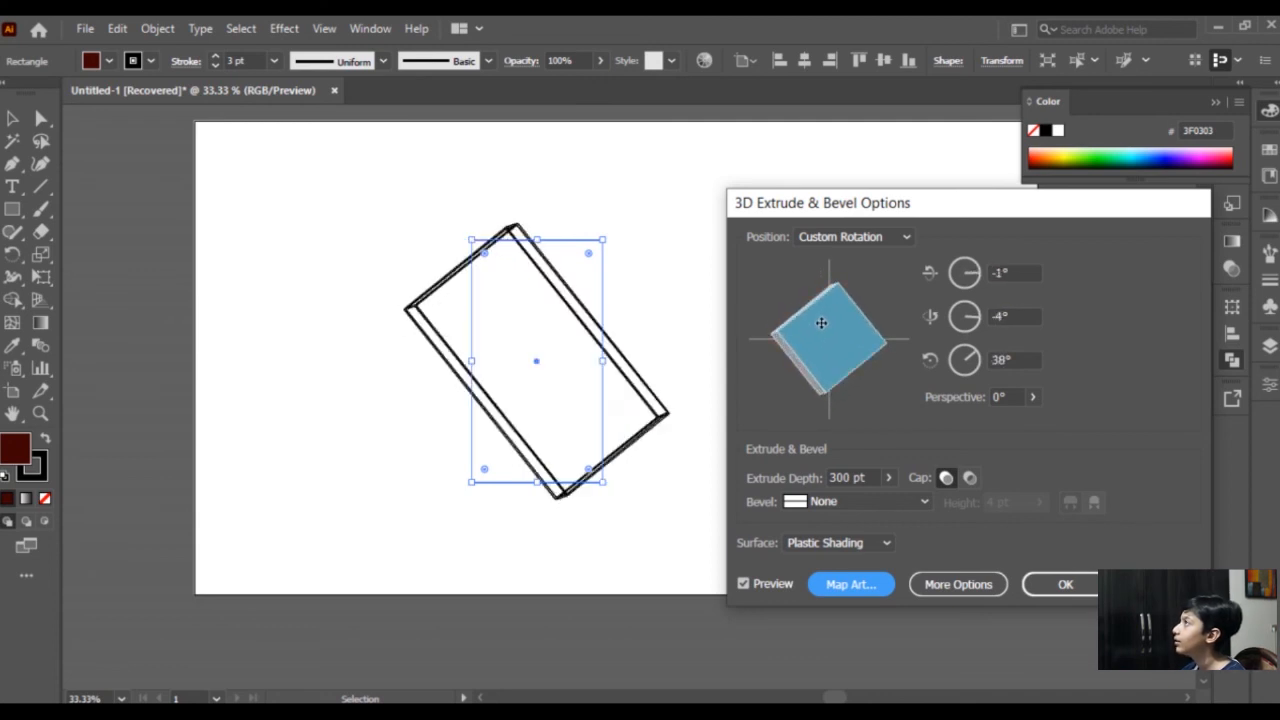
pyautogui.click(860, 240)
pyautogui.click(825, 285)
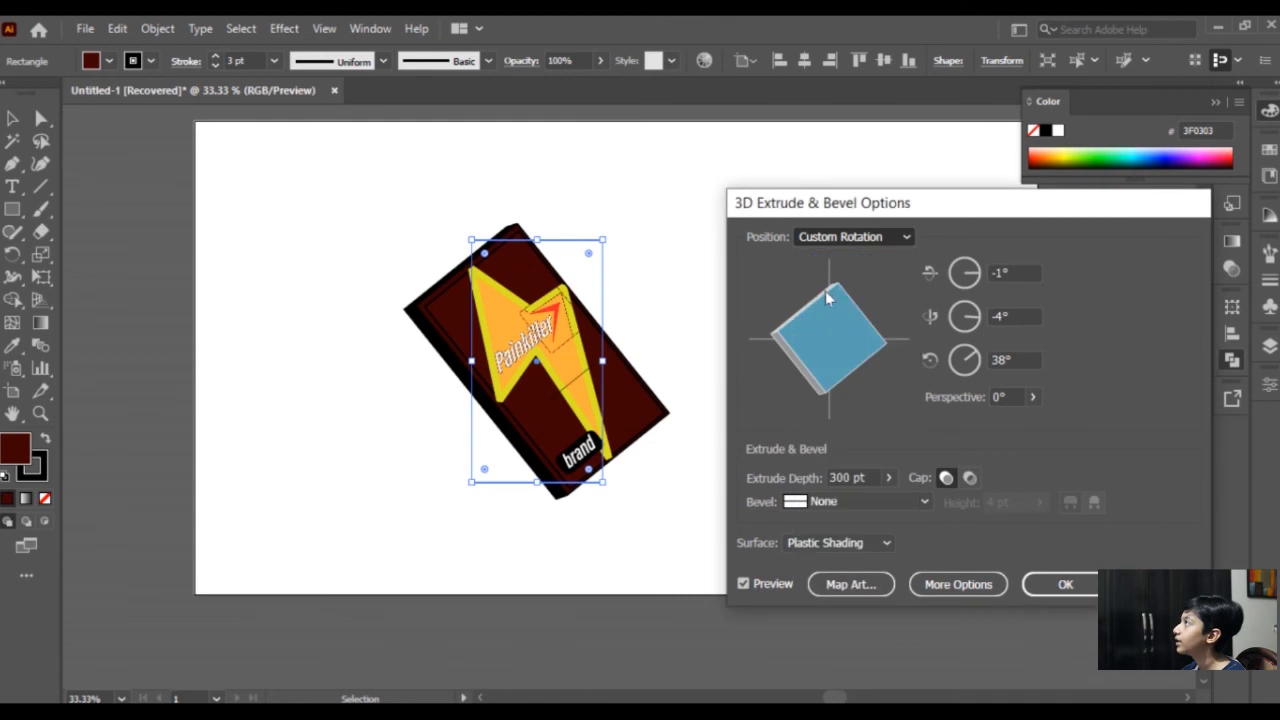
pyautogui.click(886, 236)
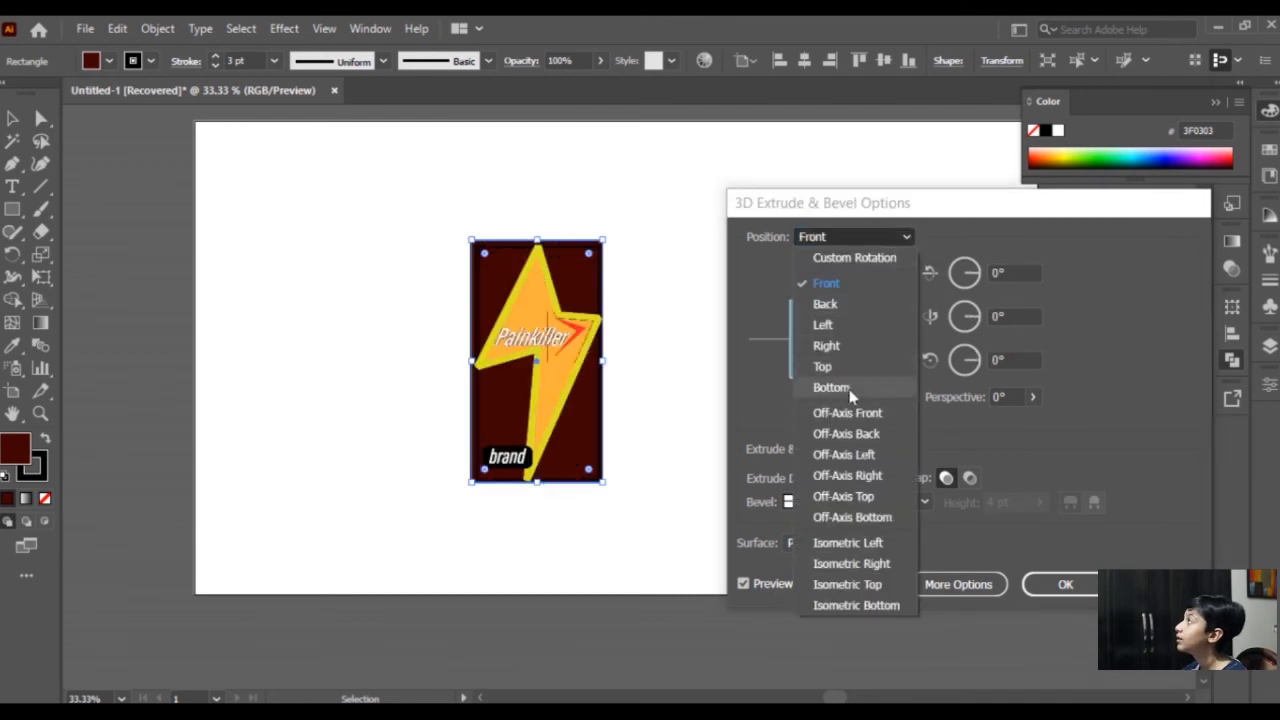
pyautogui.click(848, 389)
pyautogui.click(902, 239)
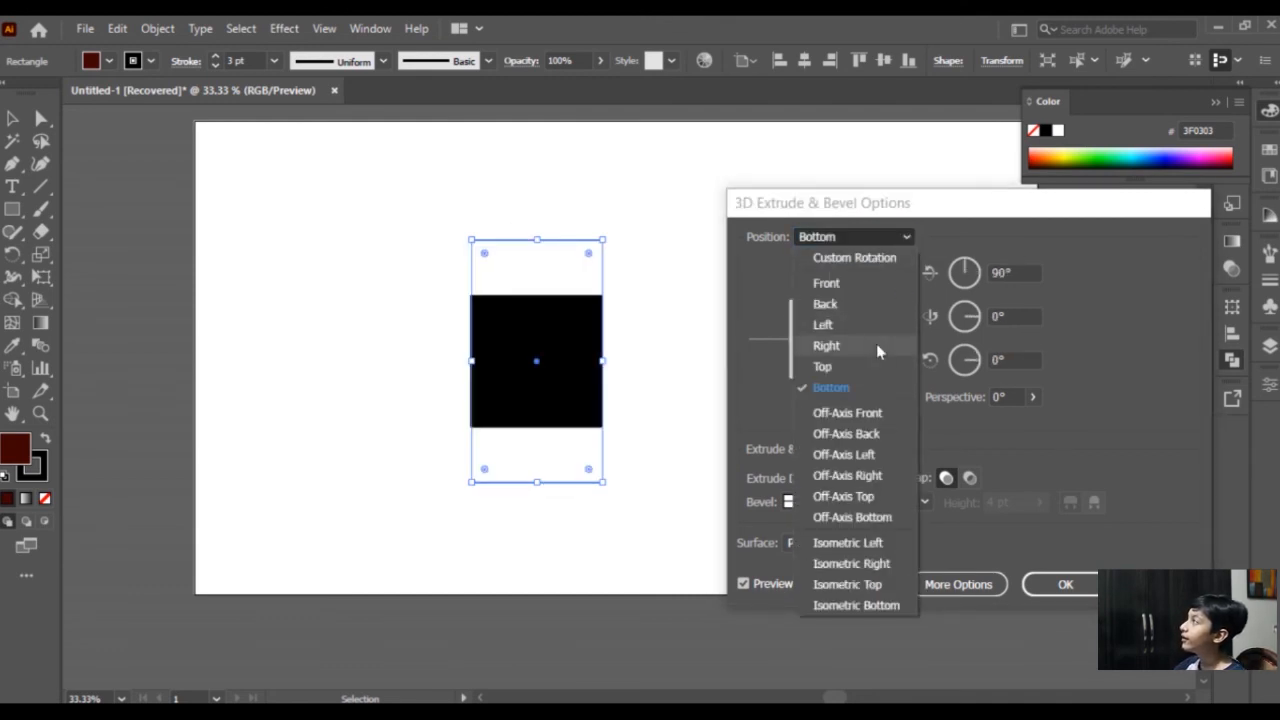
pyautogui.click(883, 281)
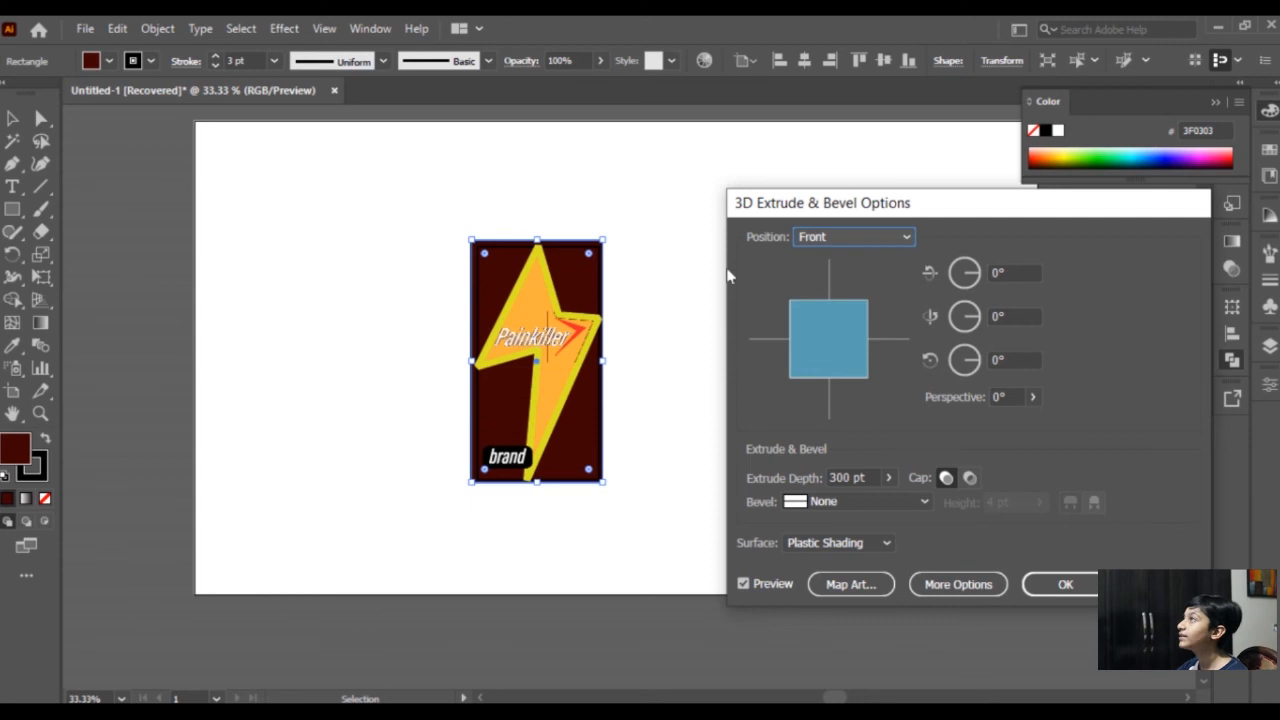
# Adjust the "med 1" artwork's edges to fit surface 1 more tightly, and apply the 3D Extrude & Bevel effect.
pyautogui.click(860, 585)
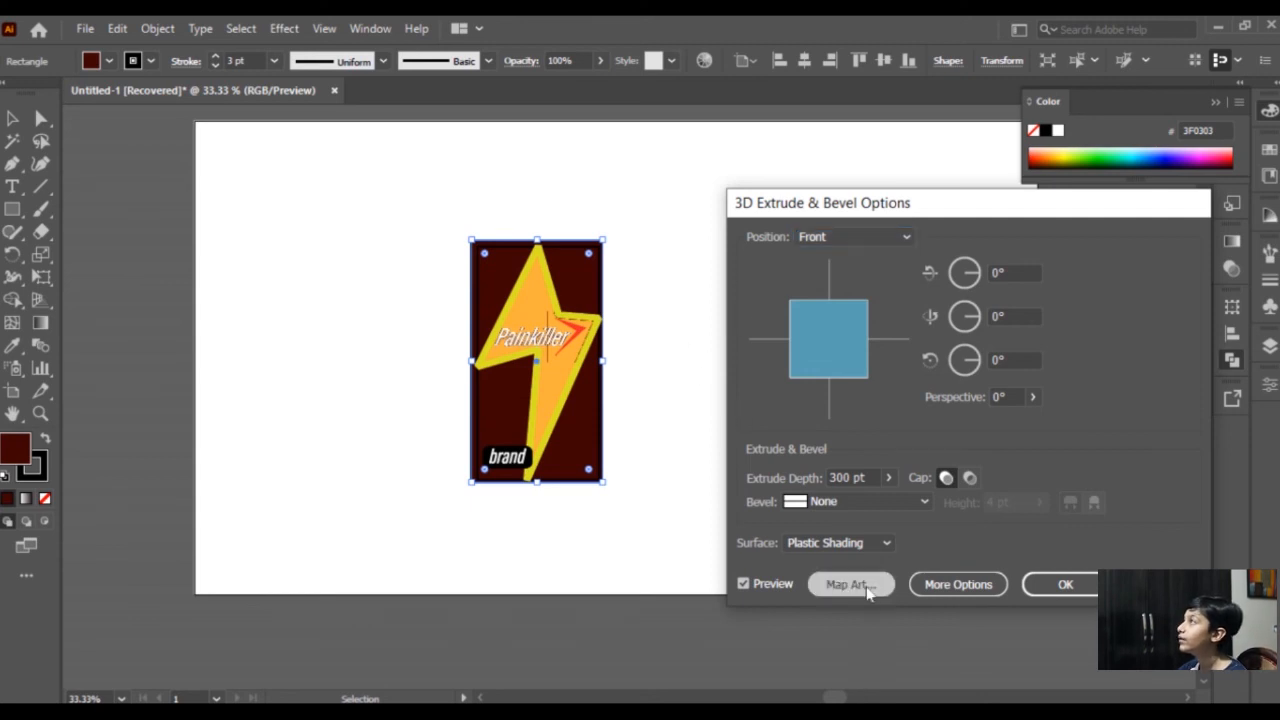
pyautogui.click(1022, 239)
pyautogui.click(1022, 239)
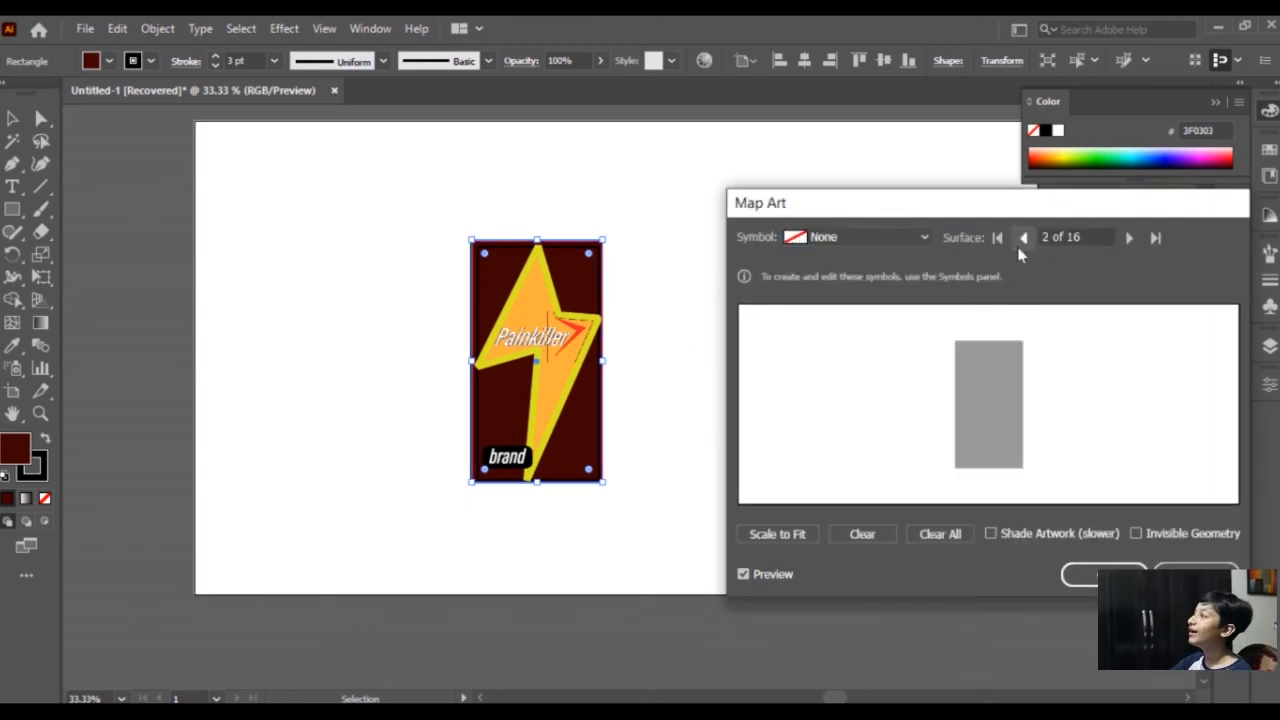
pyautogui.click(1023, 237)
pyautogui.click(1023, 237)
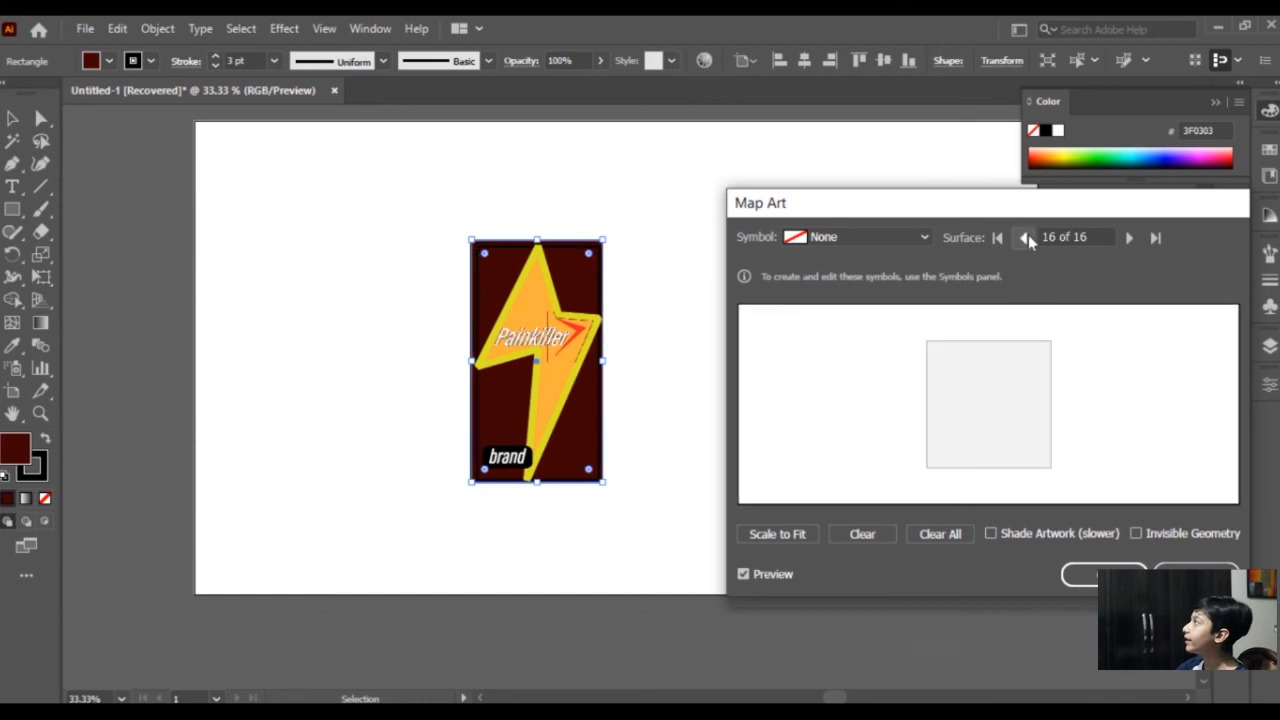
pyautogui.click(1130, 241)
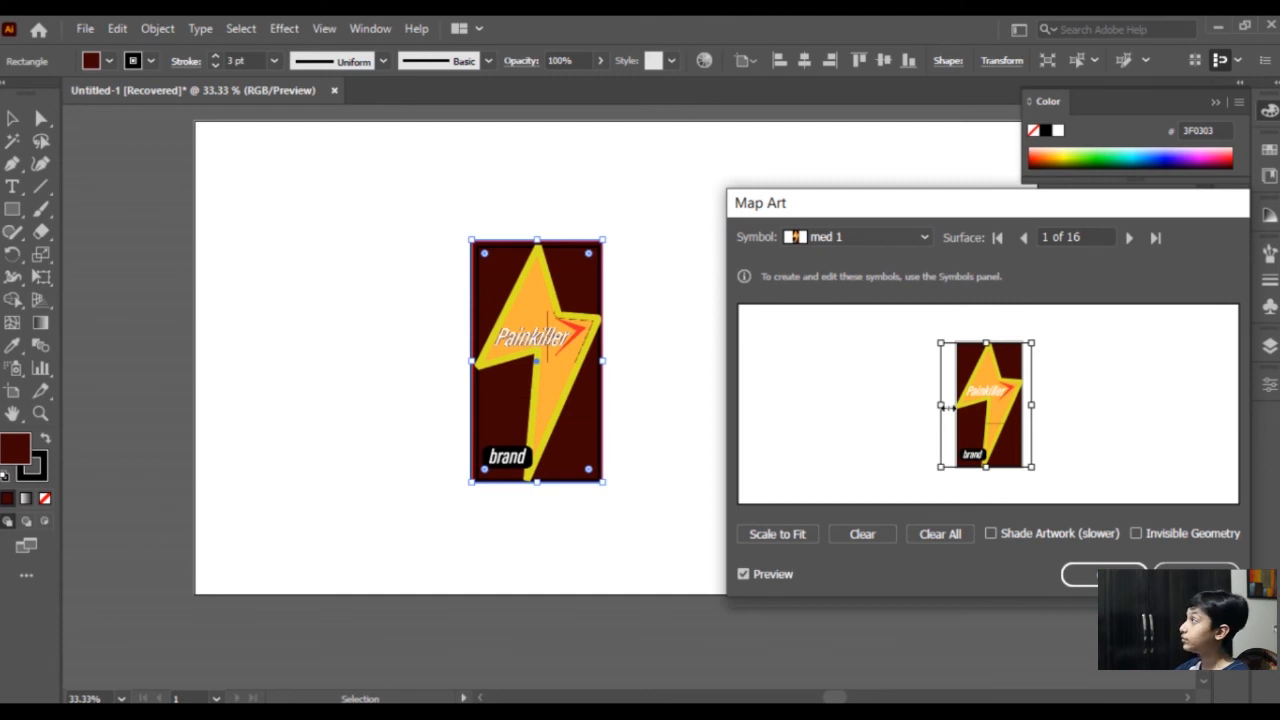
pyautogui.moveTo(986, 342); pyautogui.dragTo(986, 341)
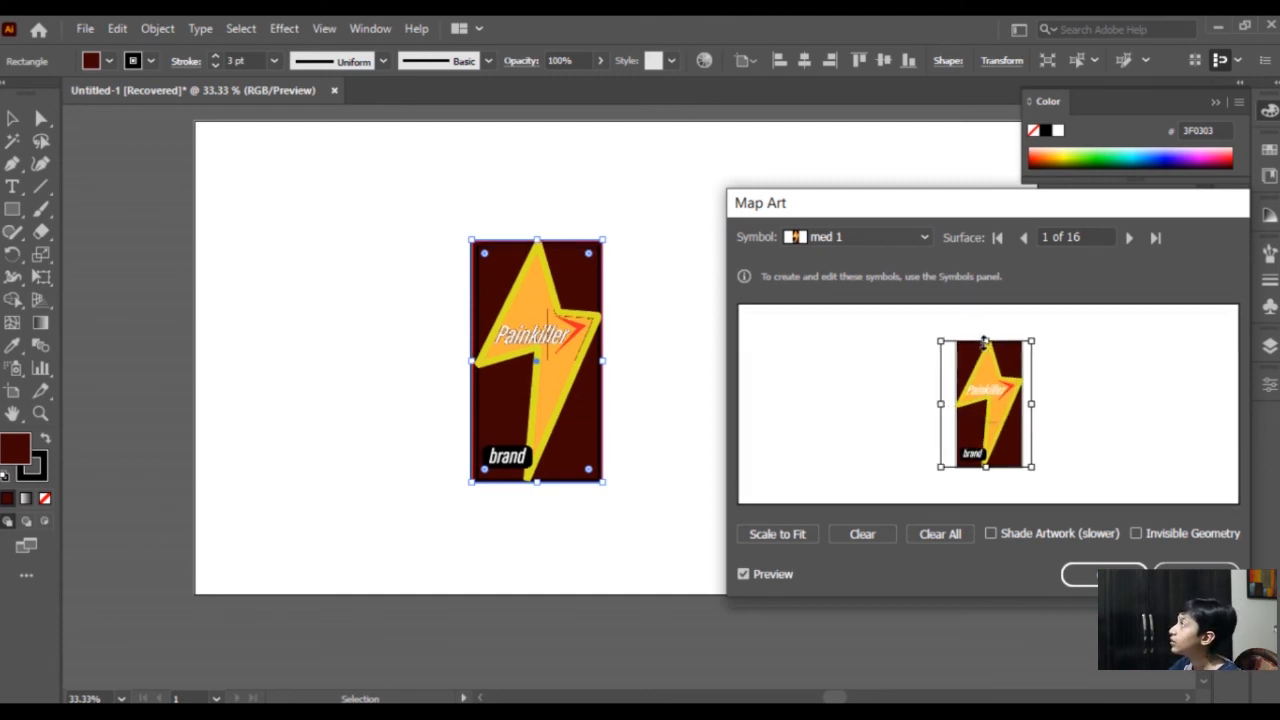
pyautogui.moveTo(941, 404); pyautogui.dragTo(943, 404)
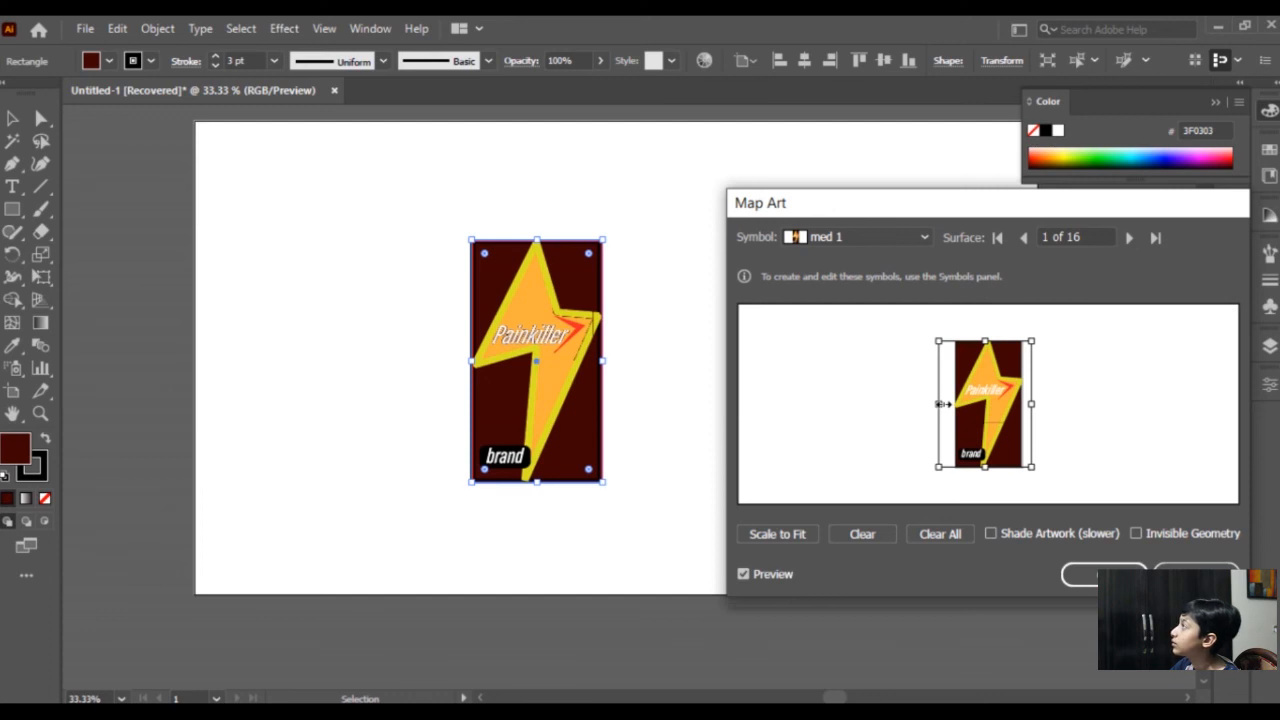
pyautogui.moveTo(1038, 404); pyautogui.dragTo(1039, 405)
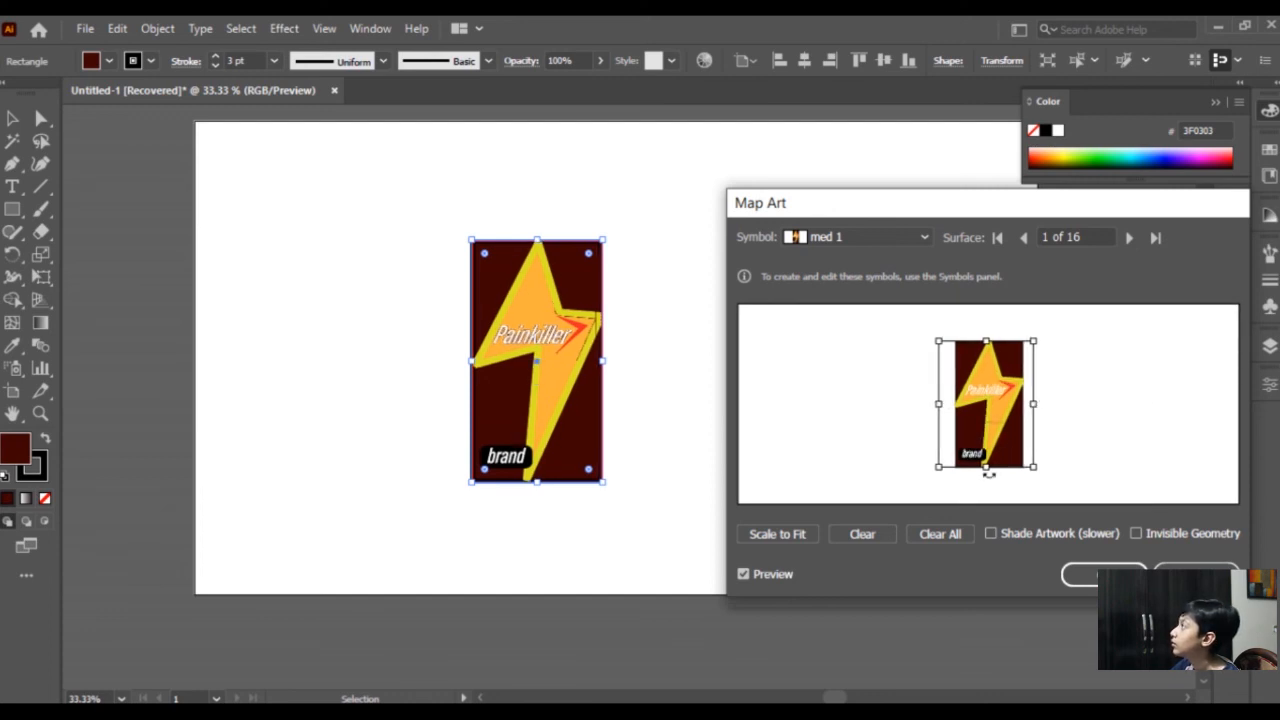
pyautogui.moveTo(988, 463); pyautogui.dragTo(988, 462)
pyautogui.click(1104, 575)
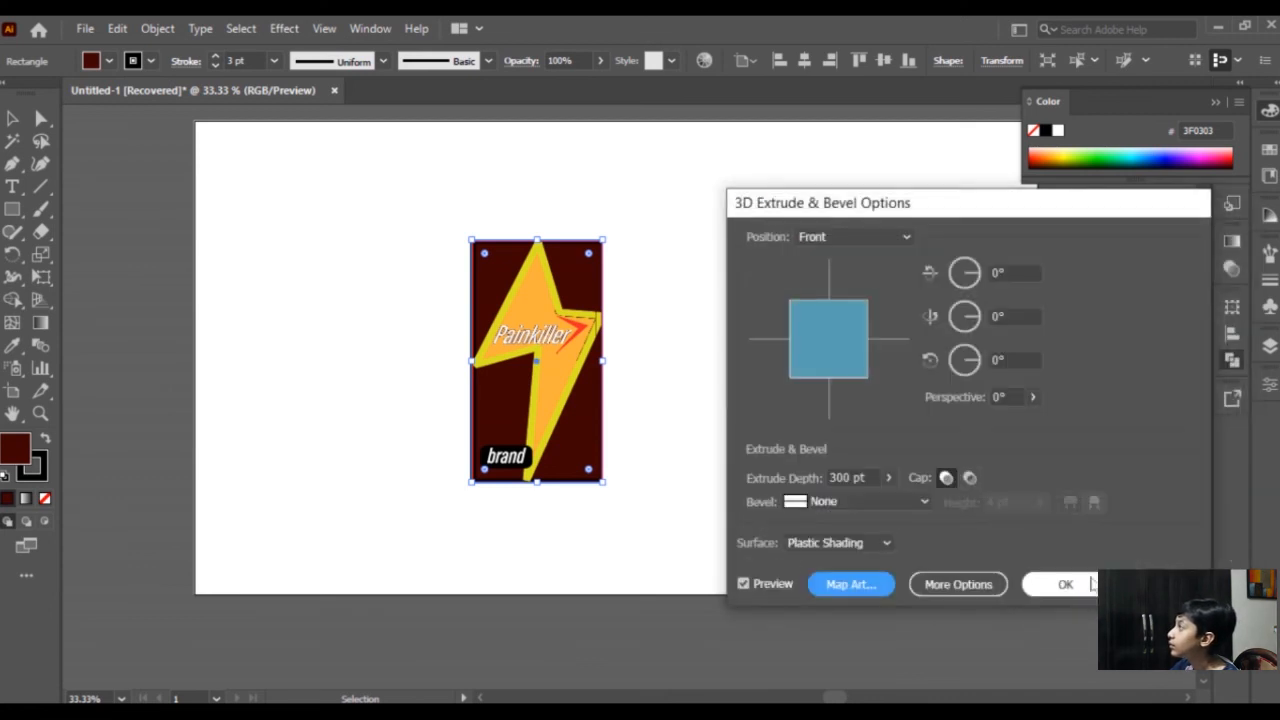
pyautogui.click(1066, 585)
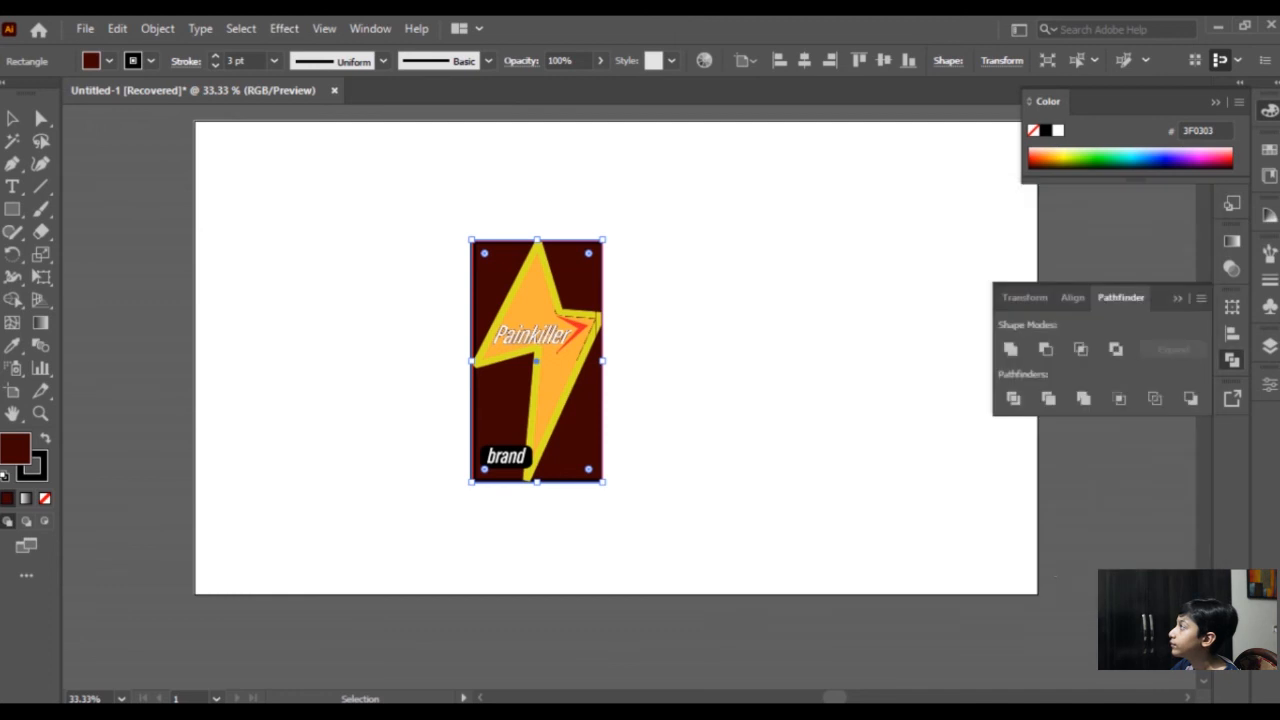
# Try to turn the box with a 3D Rotate effect using a custom rotation of -97°, -68° and 69°.
pyautogui.click(243, 145)
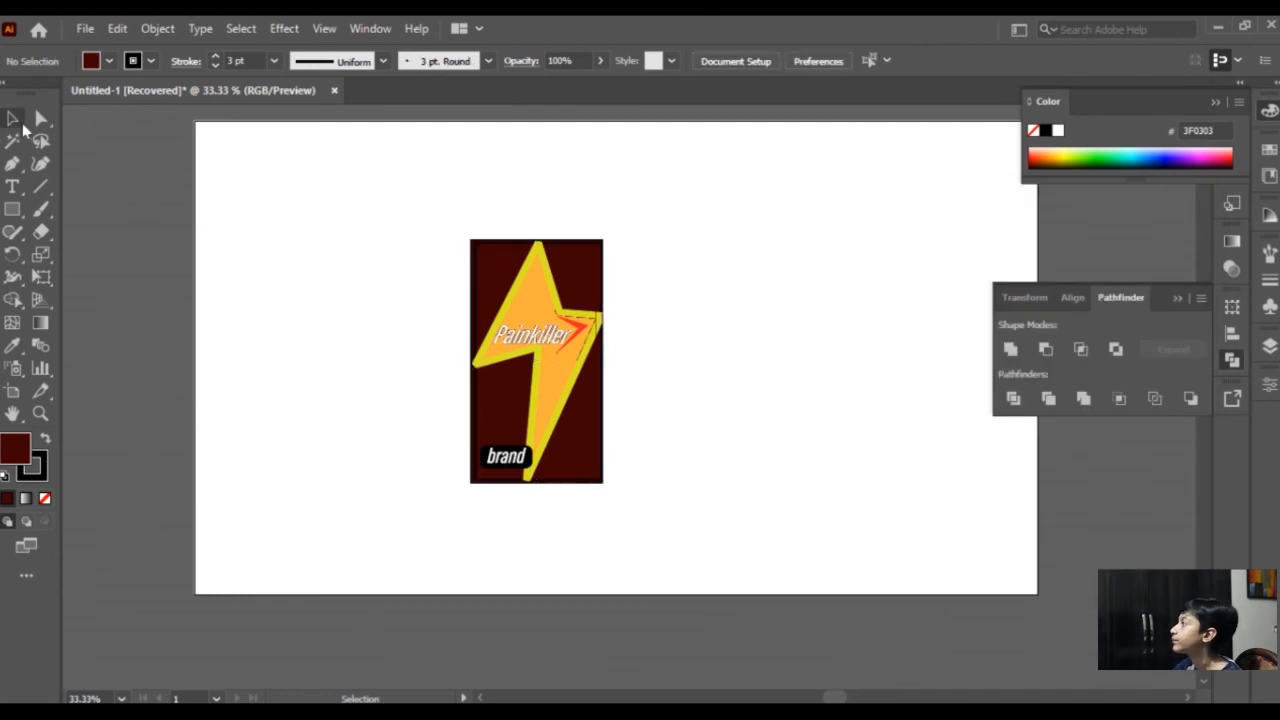
pyautogui.click(526, 422)
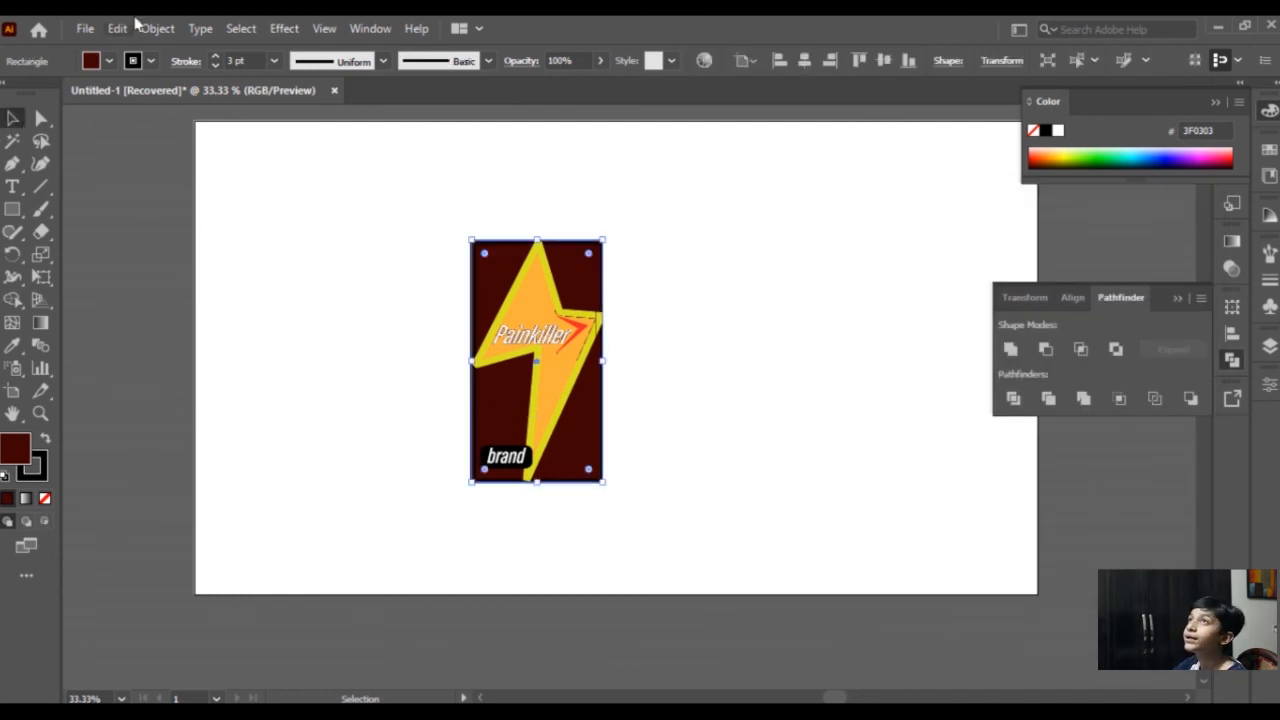
pyautogui.click(286, 28)
pyautogui.moveTo(514, 161)
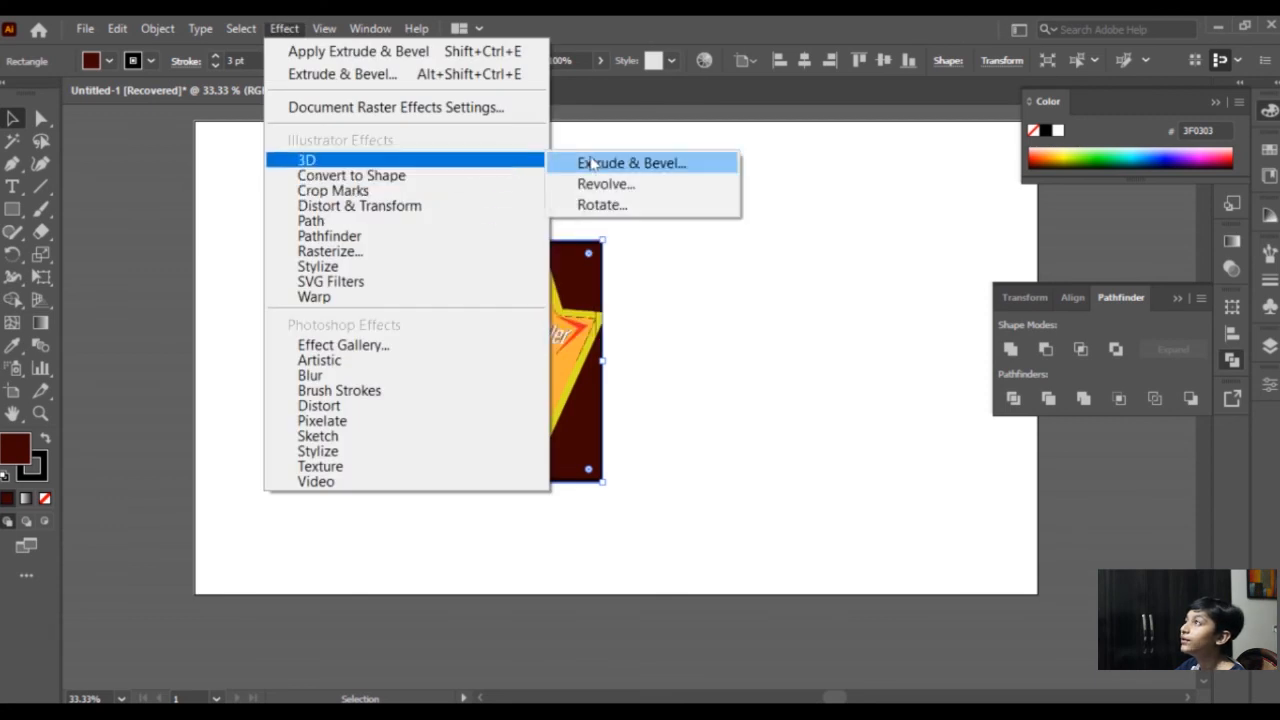
pyautogui.click(603, 205)
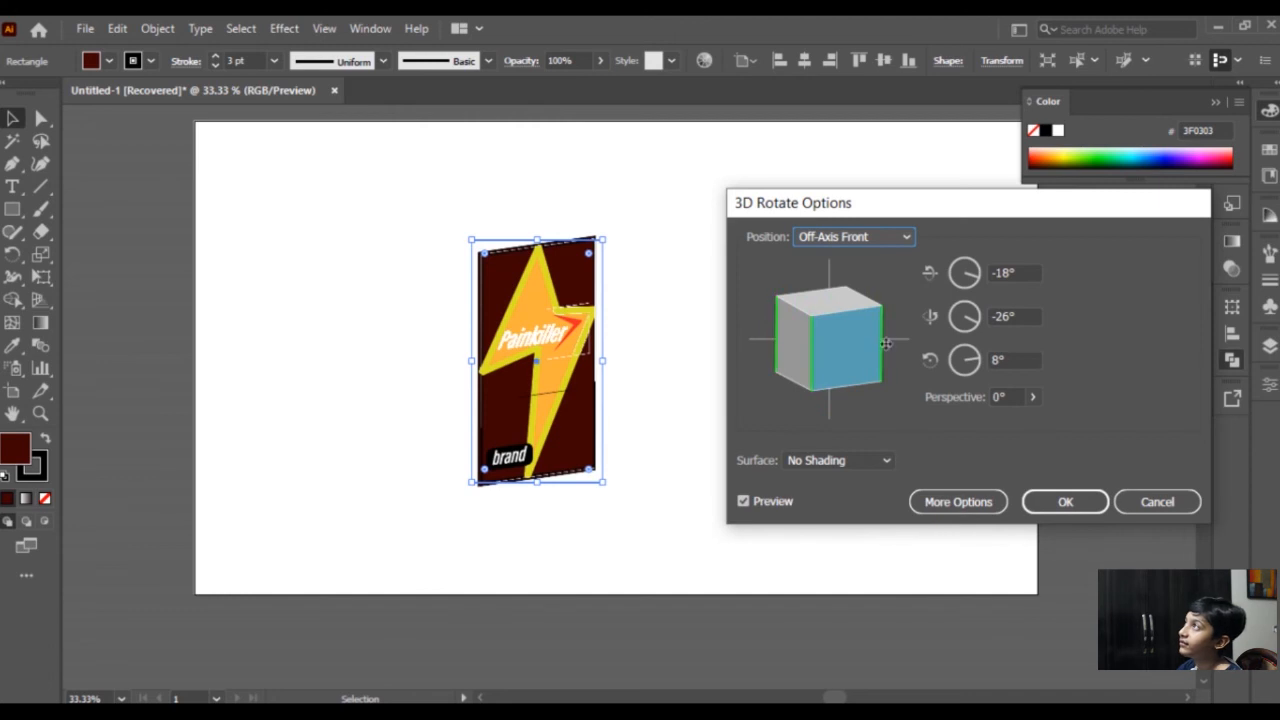
pyautogui.moveTo(884, 332); pyautogui.dragTo(845, 363)
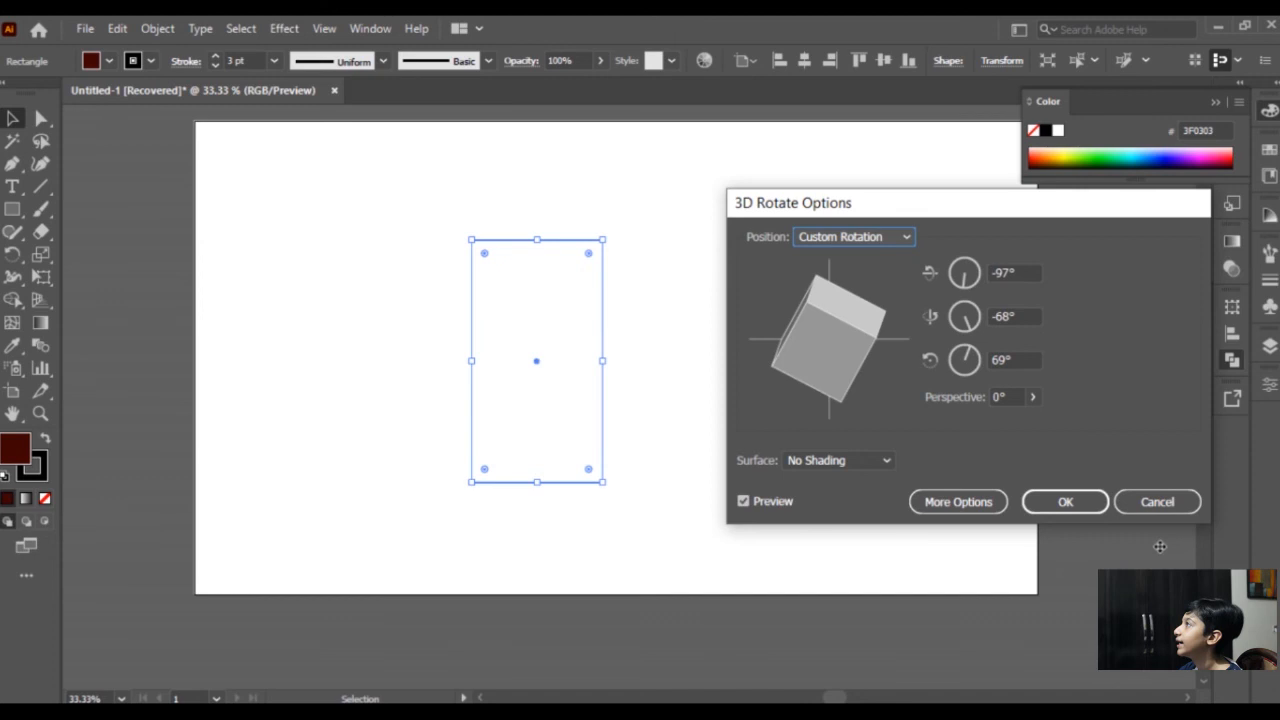
pyautogui.press('Return')
# Undo the 3D Rotate and the 3D Extrude & Bevel effects to get back the plain dark-red rectangle.
pyautogui.hotkey('ctrl', 'z')
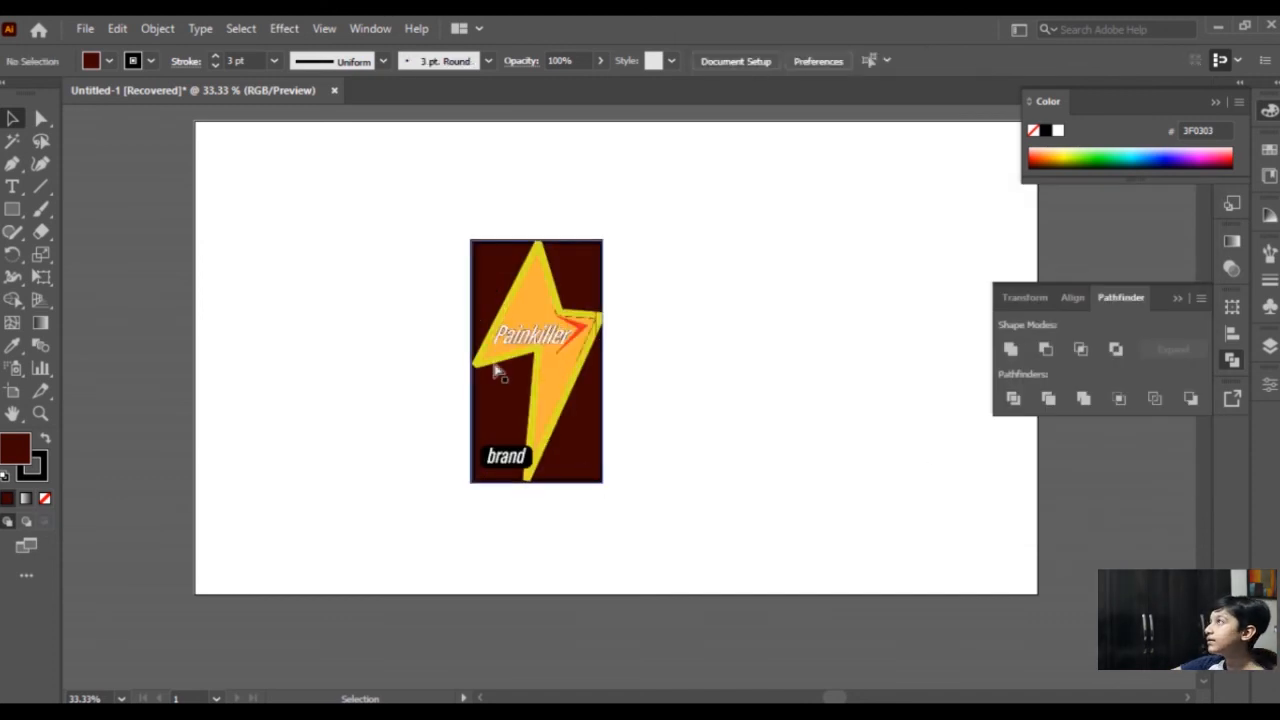
pyautogui.hotkey('ctrl', 'z')
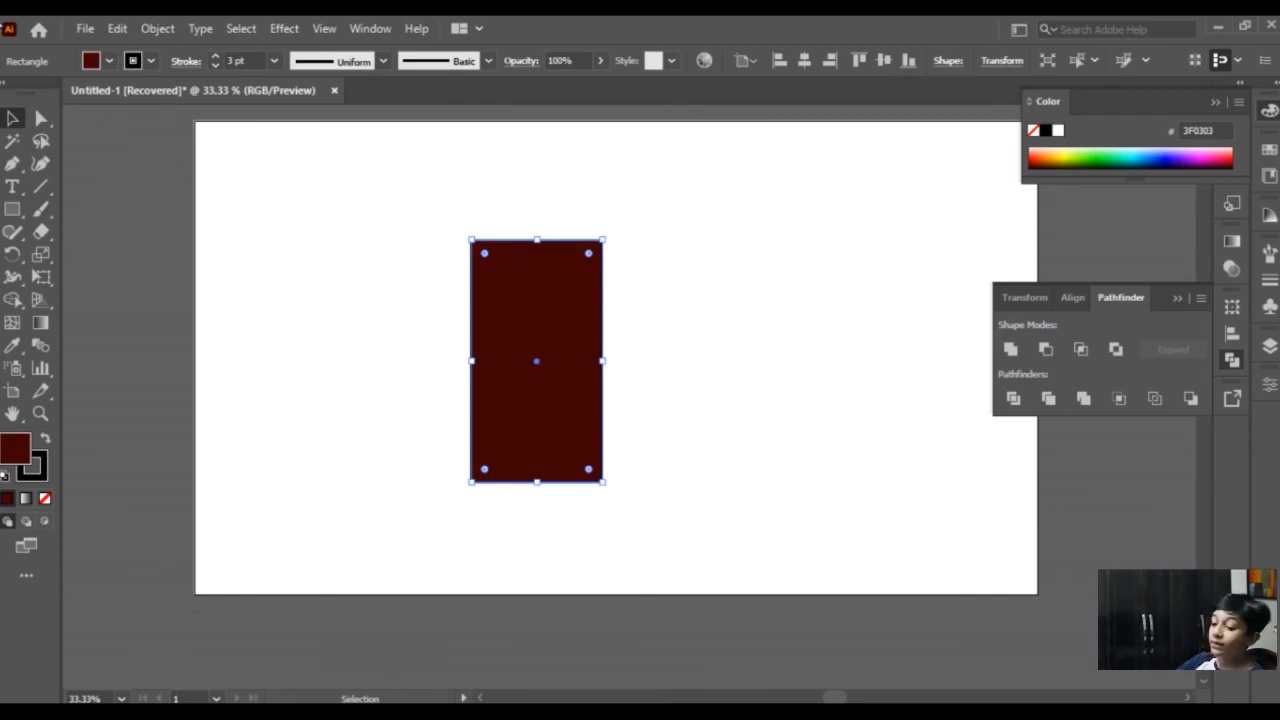
# Start a new 3D Extrude & Bevel effect on the dark-red rectangle and set its extrude depth to 300 pt.
pyautogui.click(270, 22)
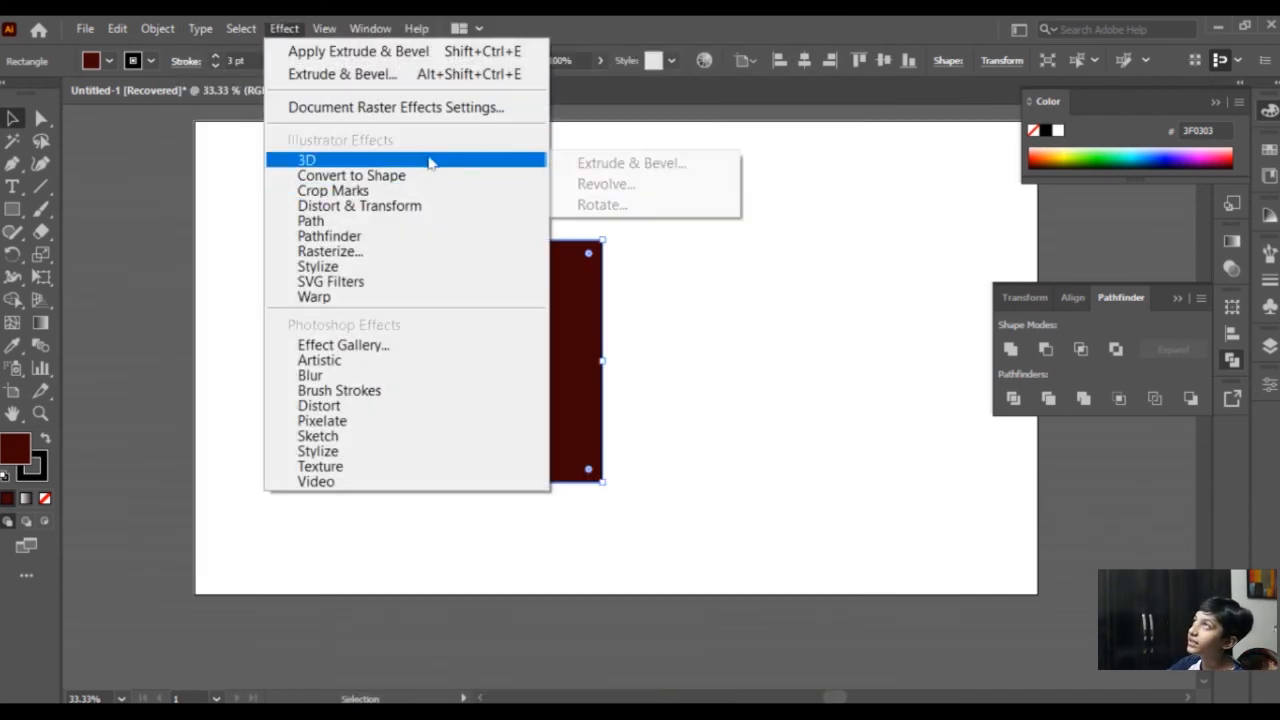
pyautogui.moveTo(430, 176)
pyautogui.moveTo(508, 162)
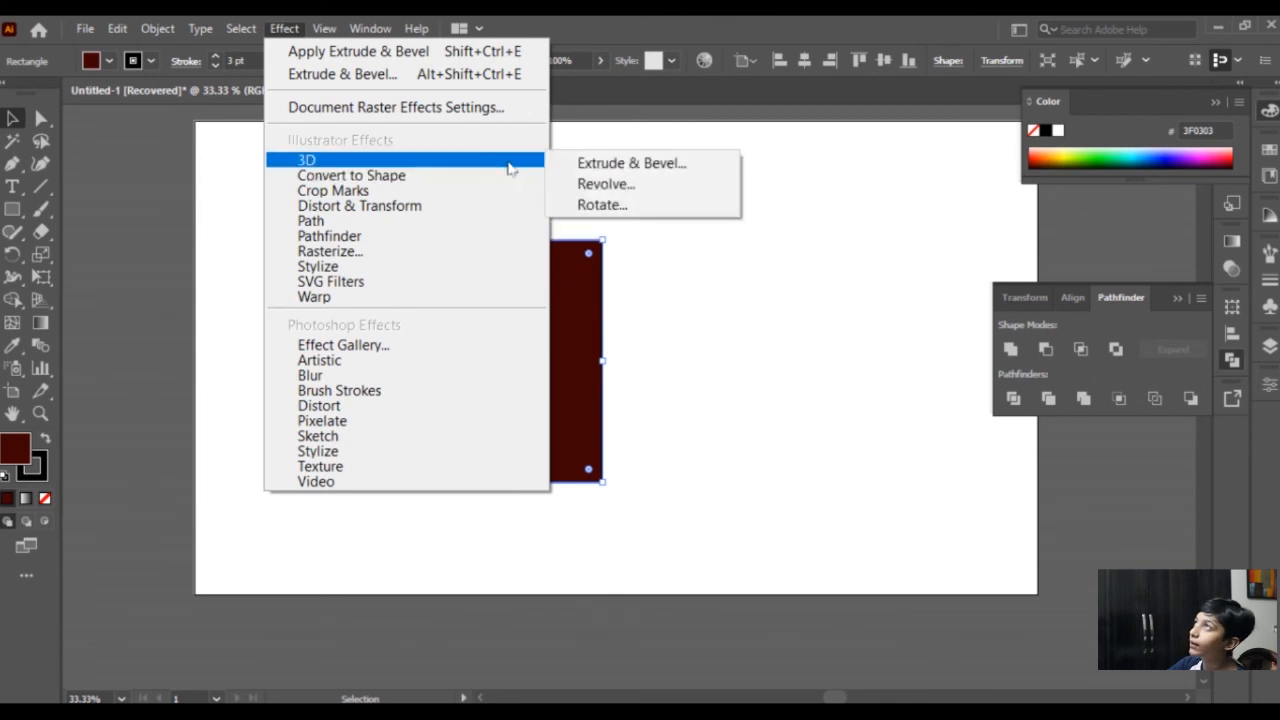
pyautogui.click(574, 164)
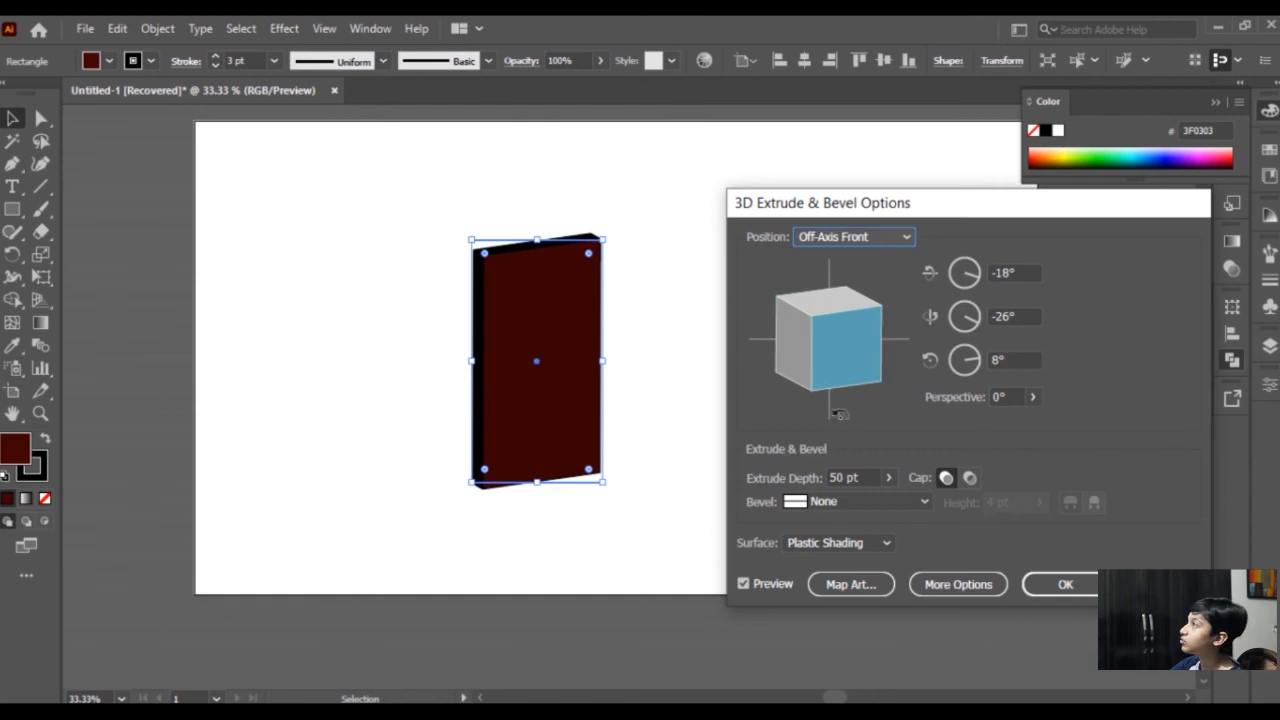
pyautogui.click(865, 478)
pyautogui.press('BackSpace')
pyautogui.press('BackSpace')
pyautogui.press('BackSpace')
pyautogui.press('BackSpace')
pyautogui.press('BackSpace')
pyautogui.write('300')
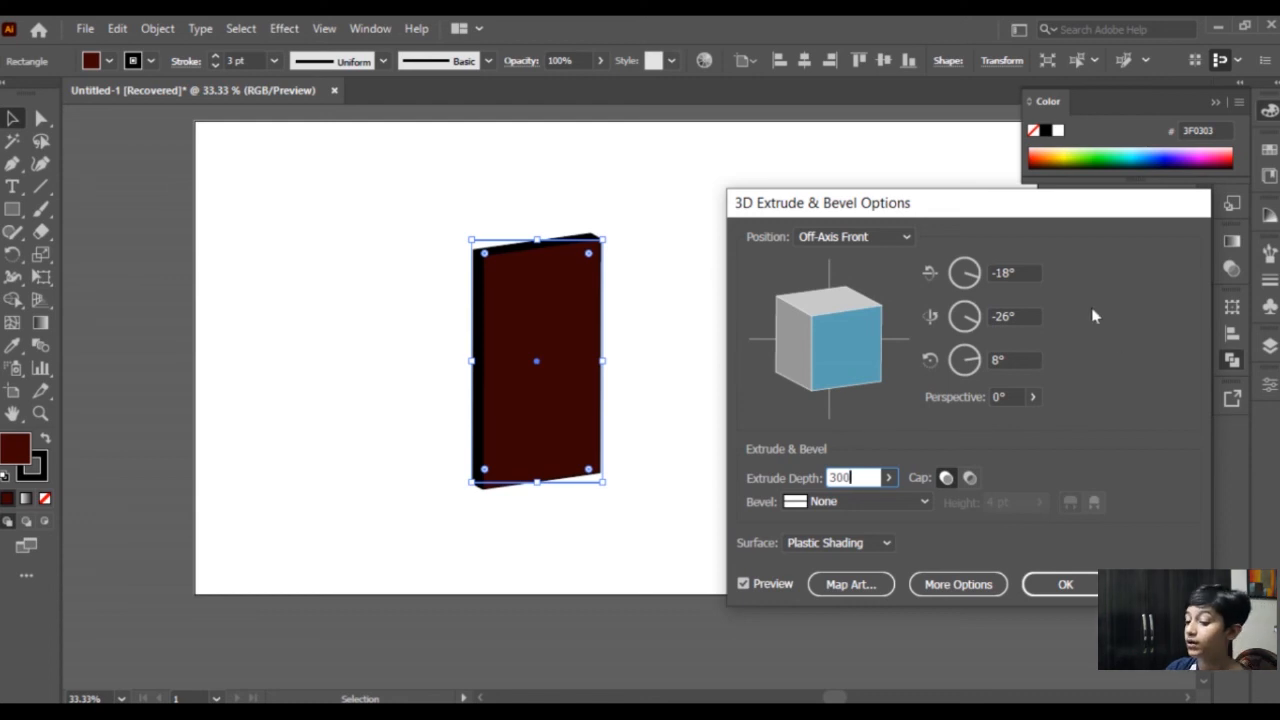
# Keep the bevel at None and map the "med 1" symbol onto front surface 1 of the box.
pyautogui.click(865, 501)
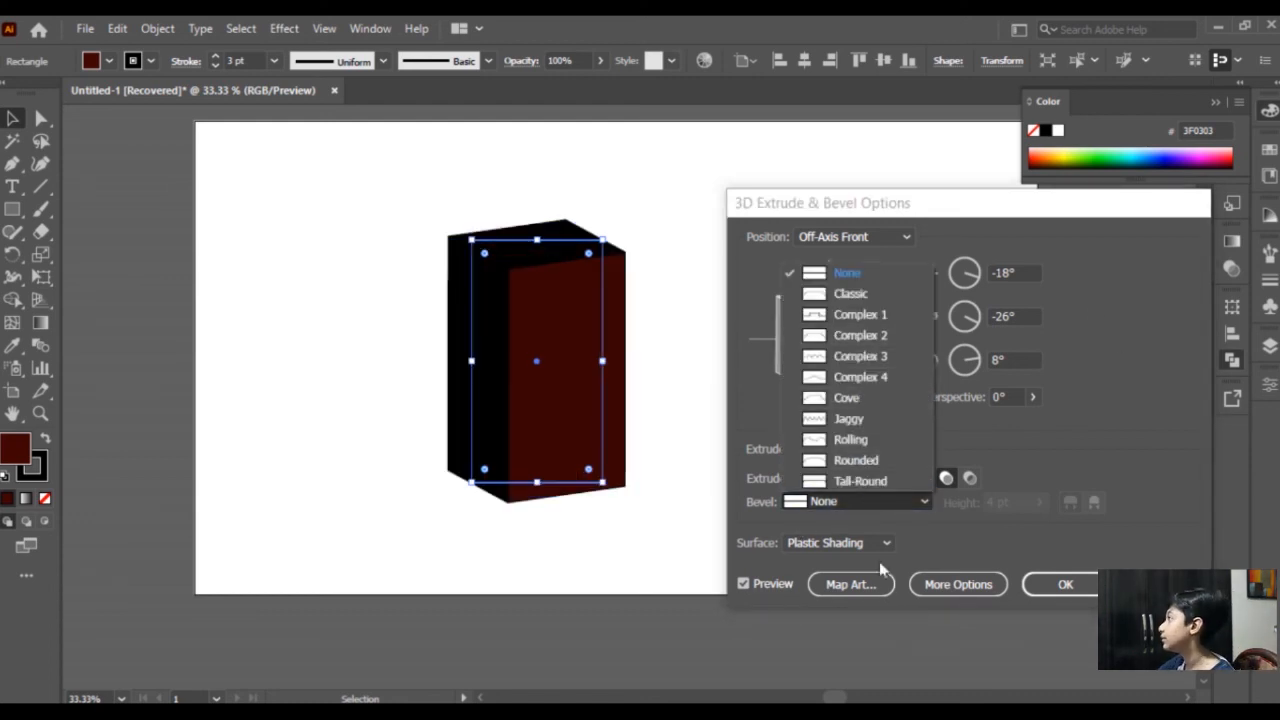
pyautogui.click(847, 276)
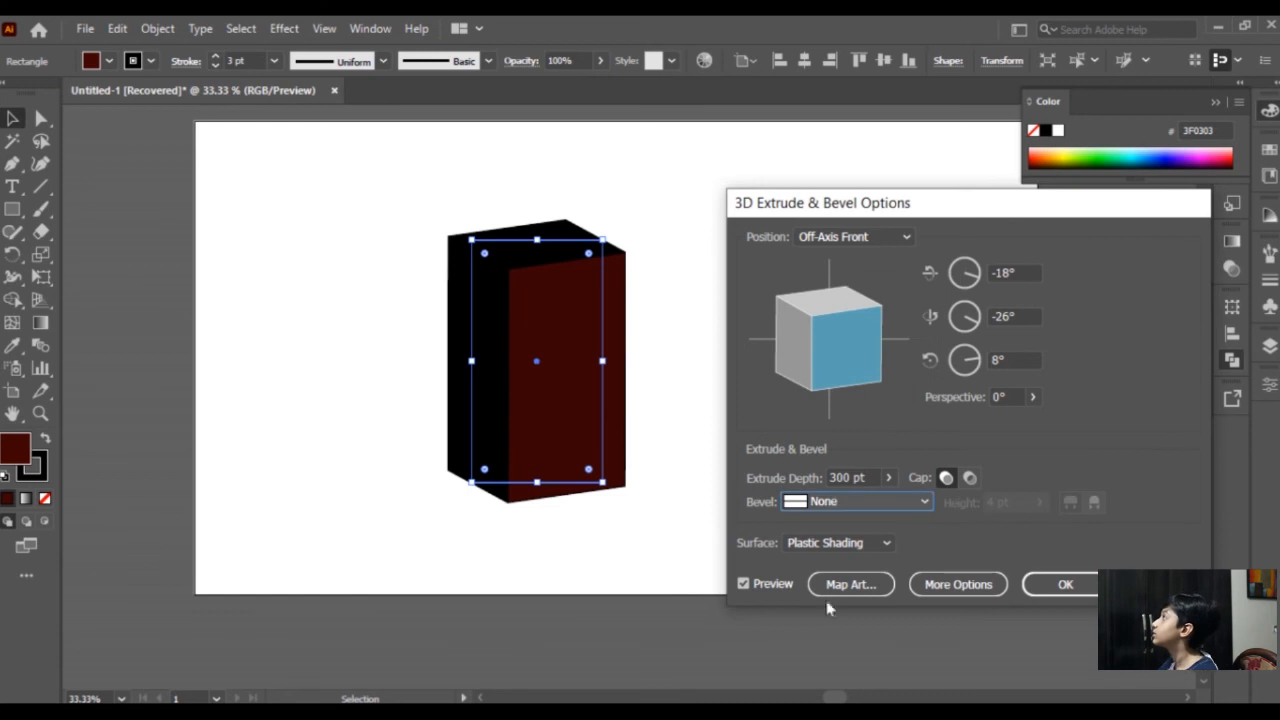
pyautogui.click(858, 584)
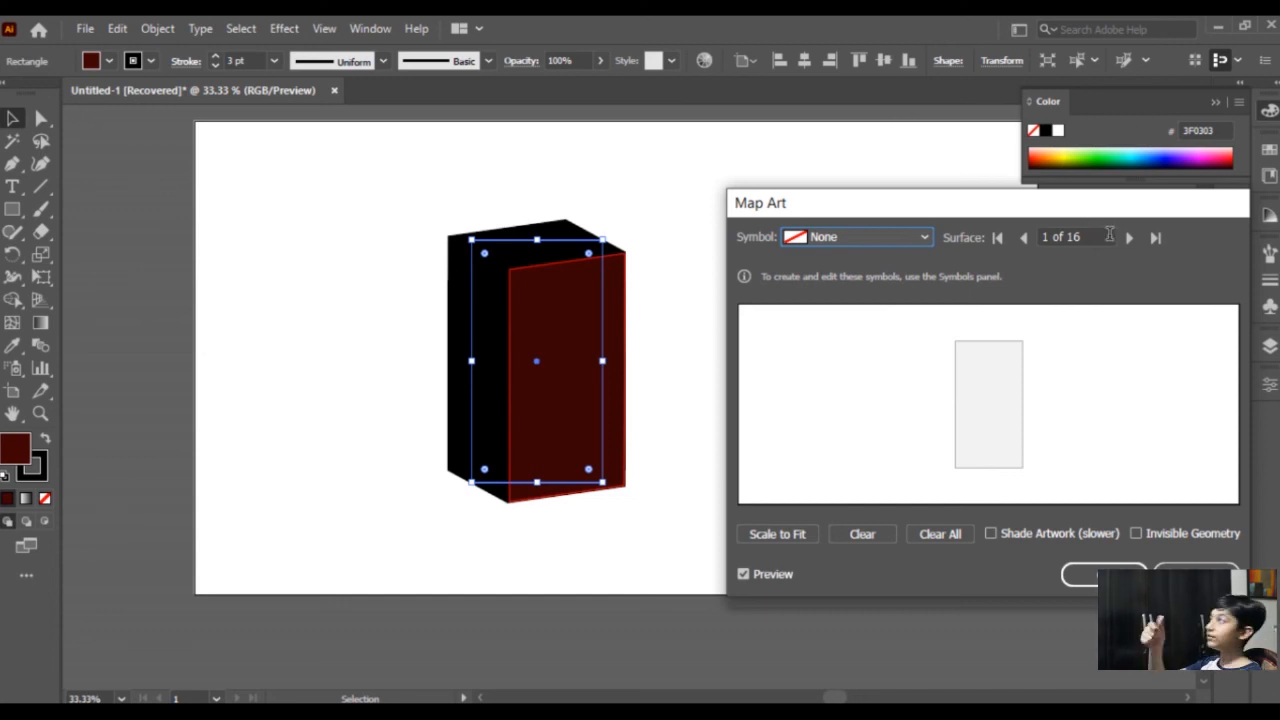
pyautogui.click(855, 238)
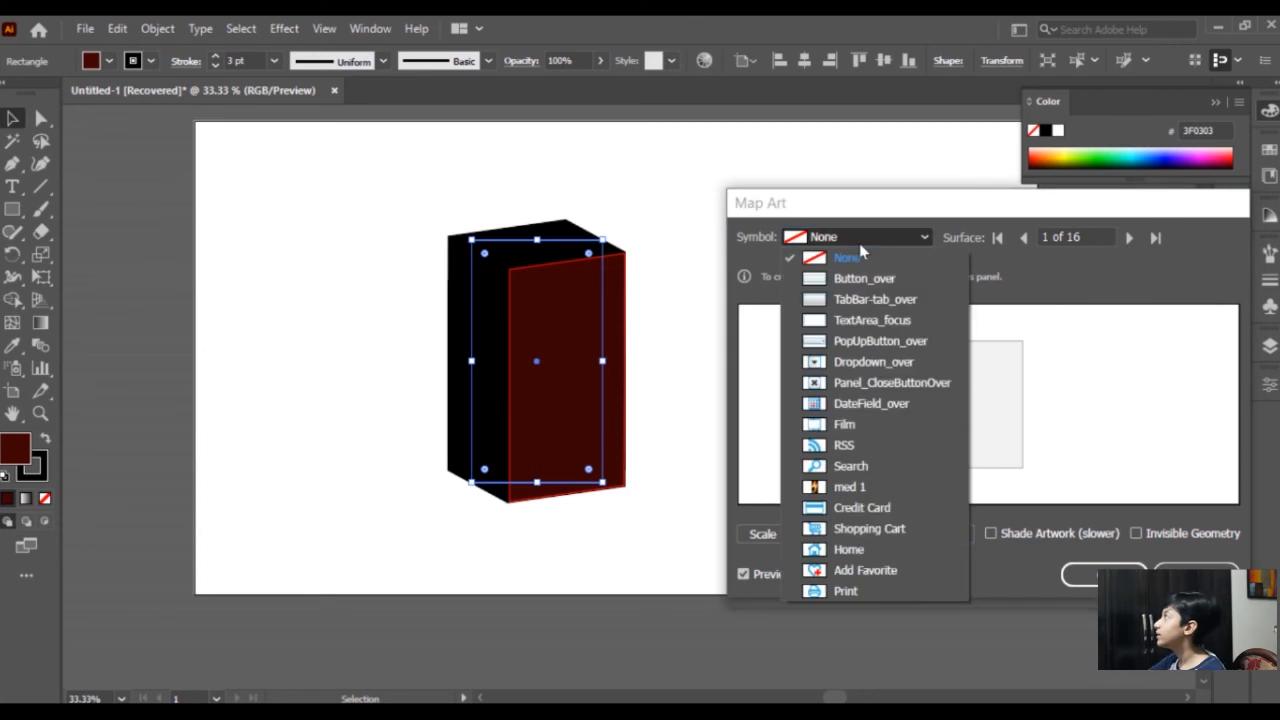
pyautogui.click(1063, 252)
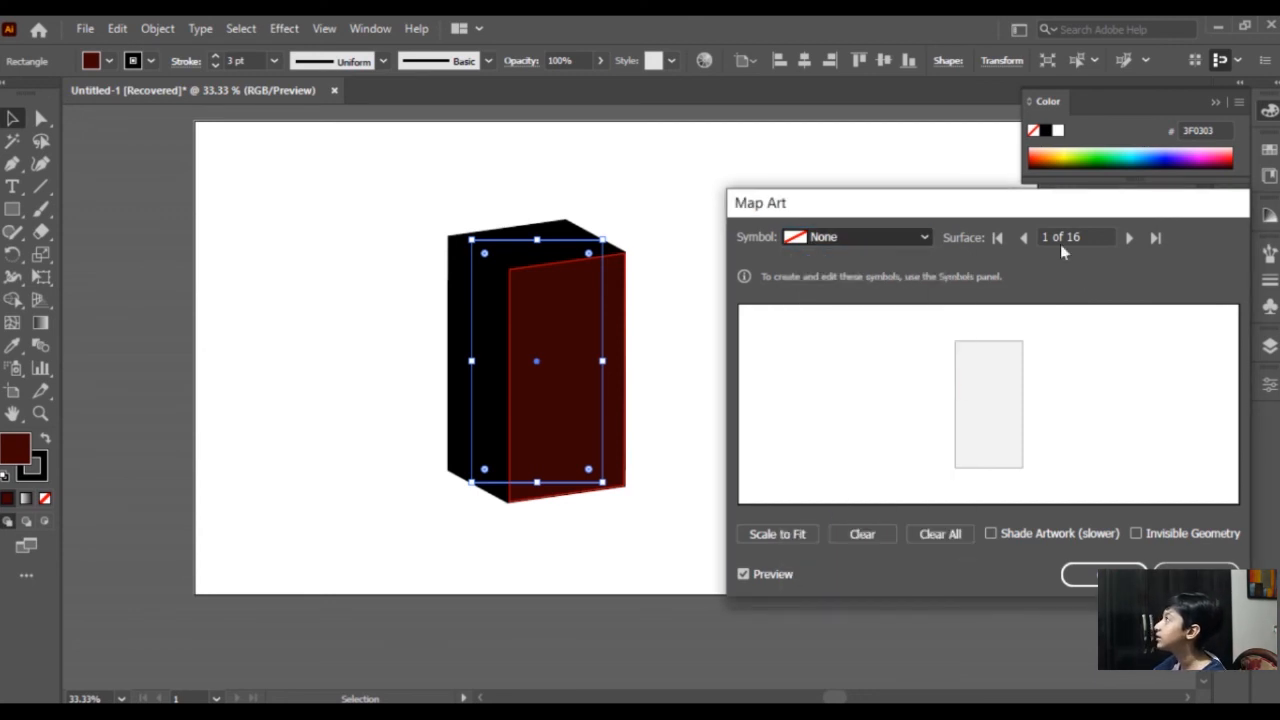
pyautogui.click(1125, 239)
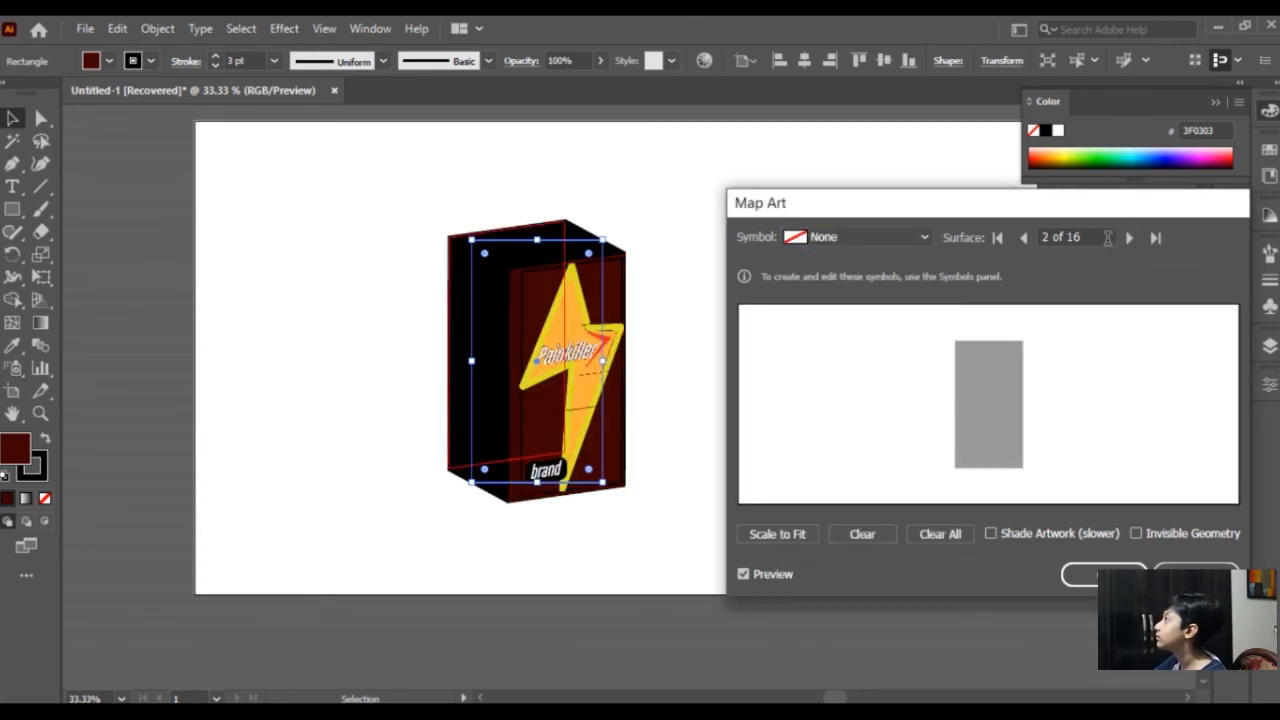
# Try the "med 1" symbol on surfaces 2 and 3, and clear the artwork from surface 3.
pyautogui.click(910, 238)
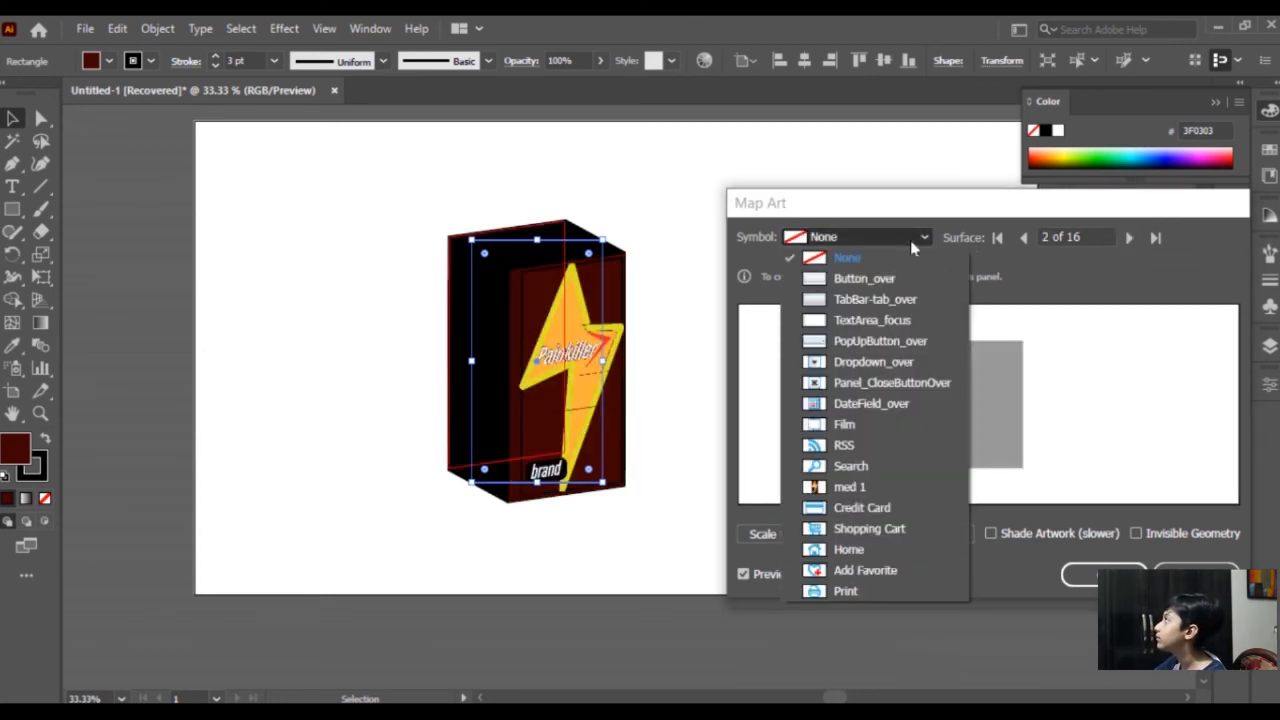
pyautogui.click(851, 487)
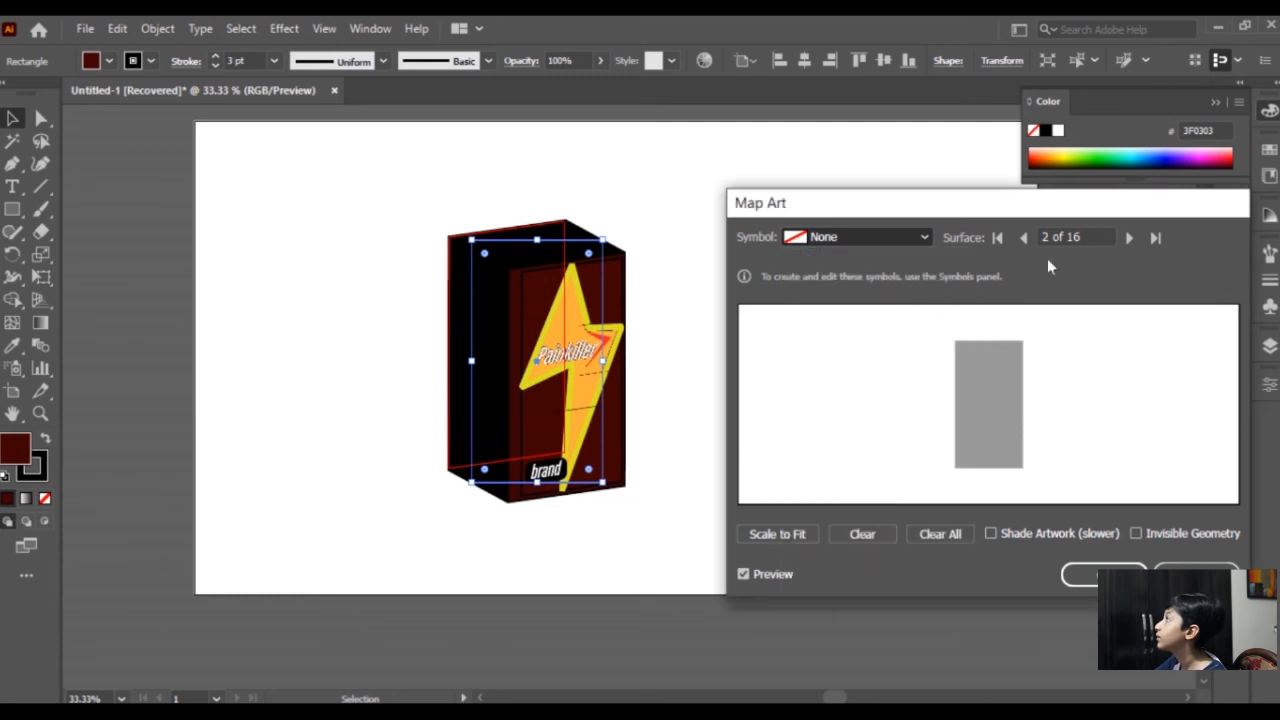
pyautogui.click(1130, 239)
pyautogui.click(926, 238)
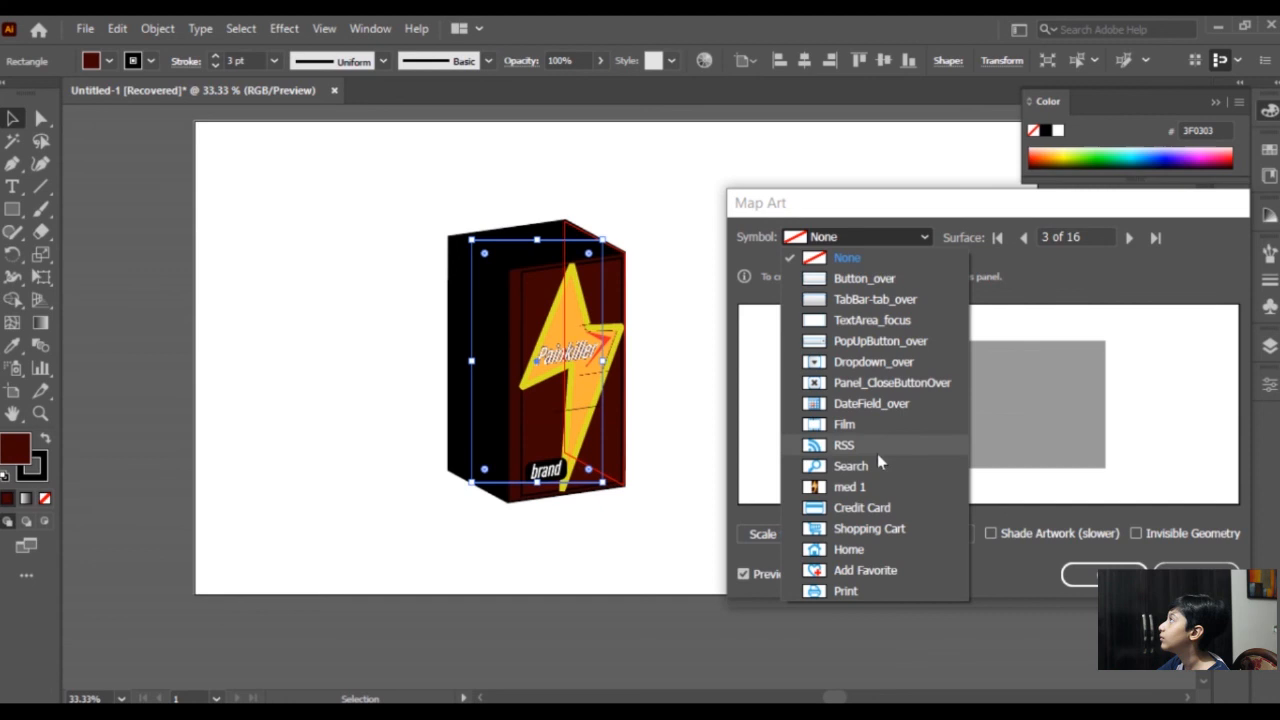
pyautogui.click(851, 487)
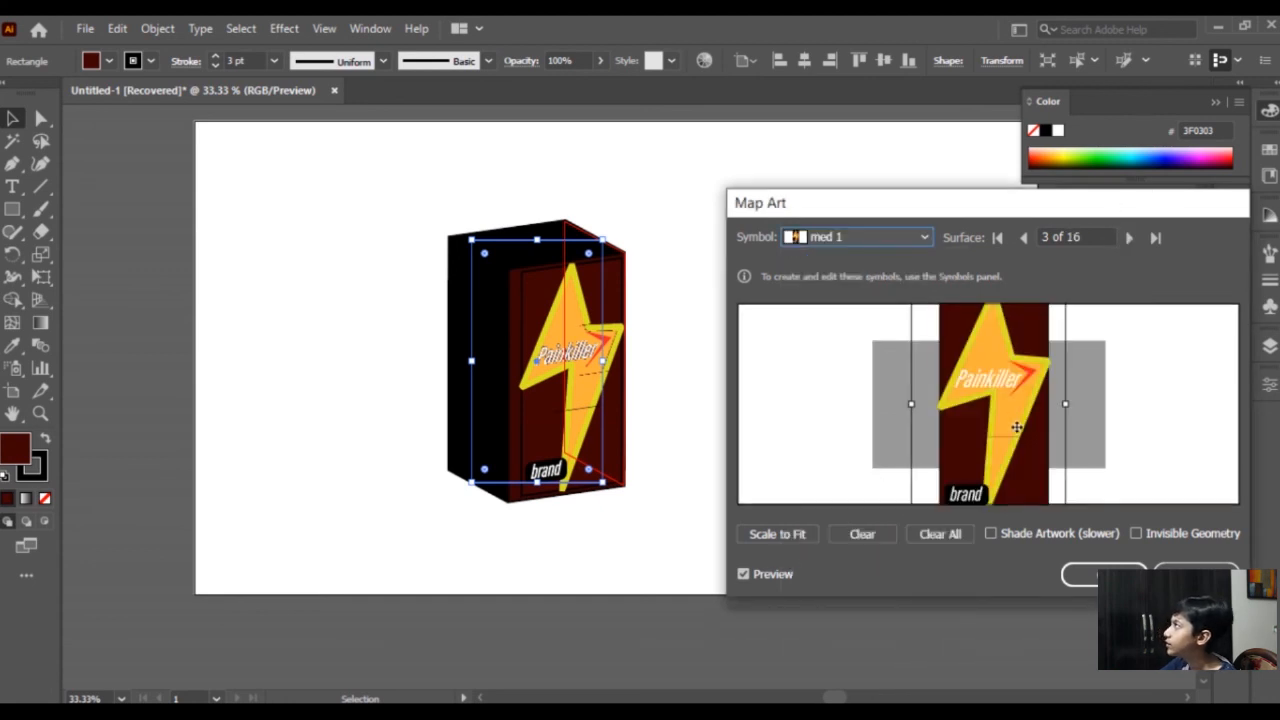
pyautogui.click(860, 534)
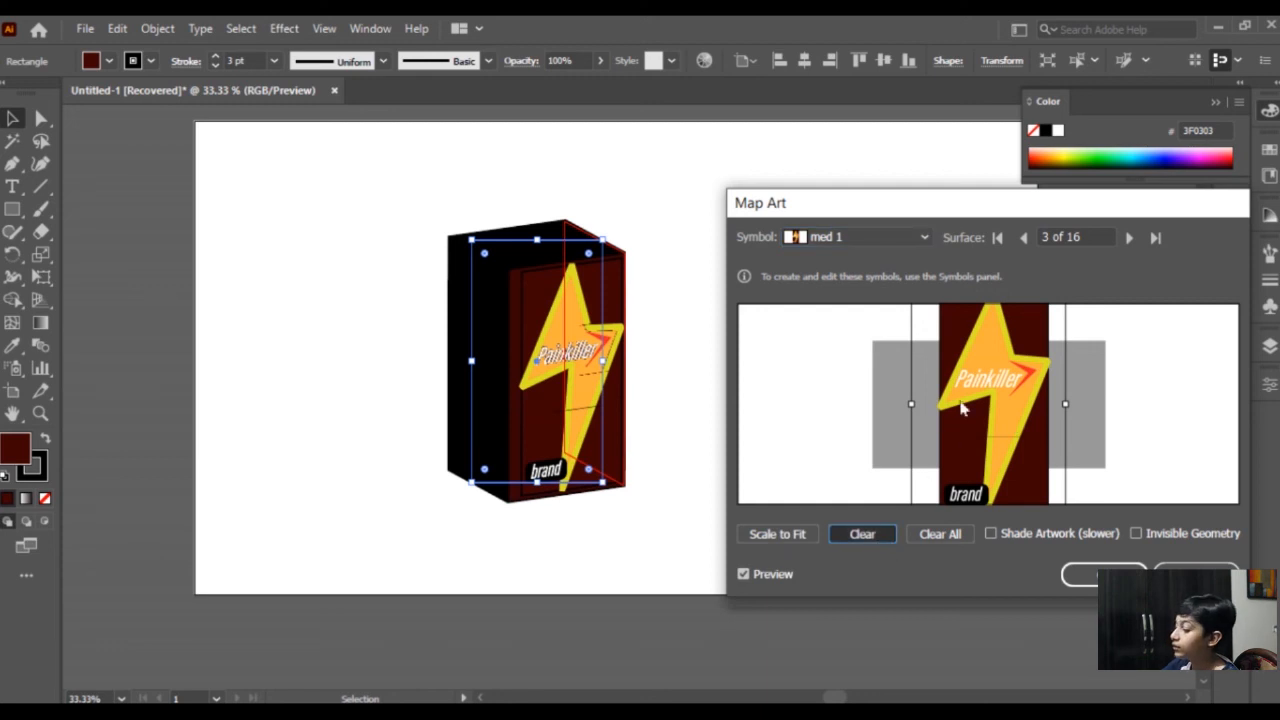
# Map the "med 1" symbol onto surface 5, turning the artwork sideways and scaling it to the surface's width.
pyautogui.click(1126, 246)
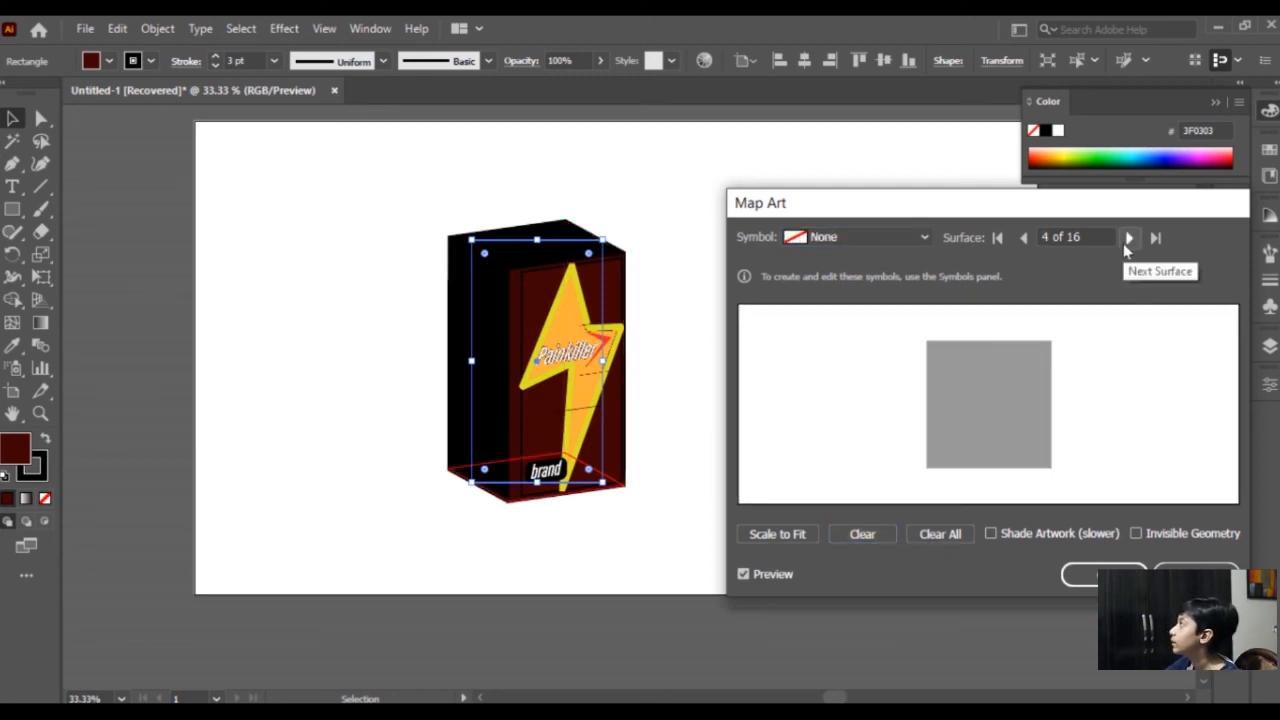
pyautogui.click(1127, 240)
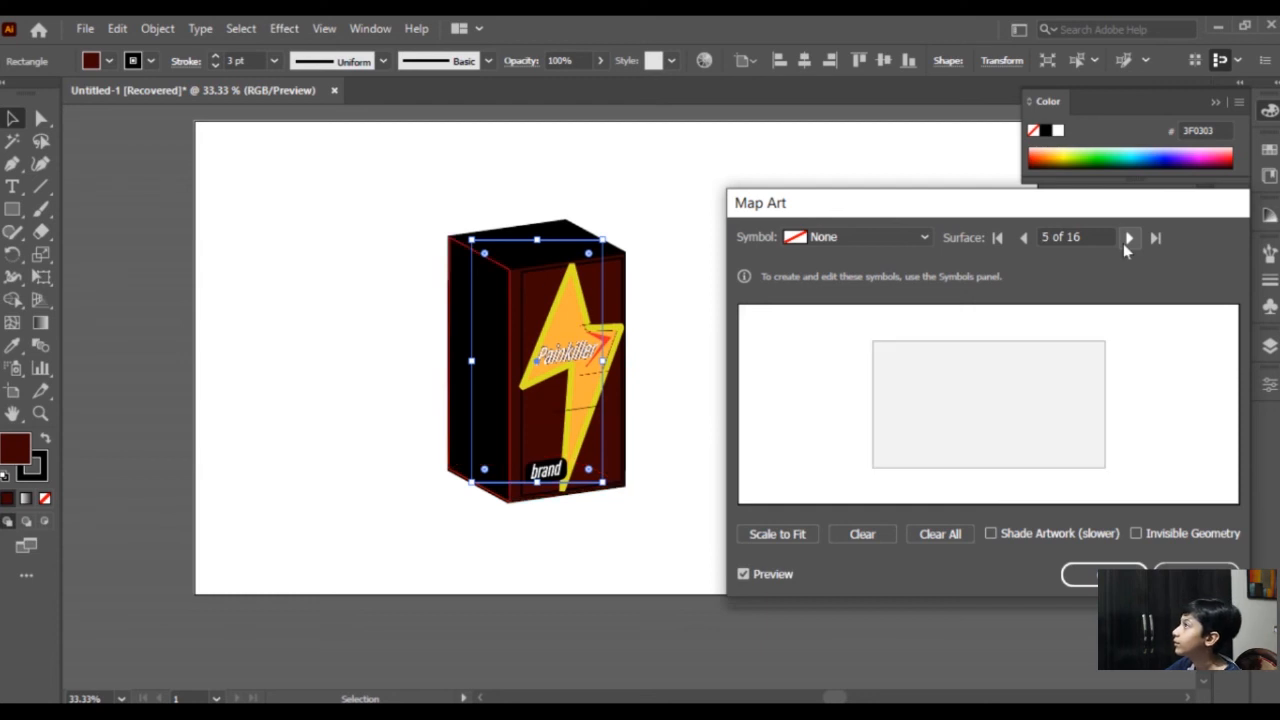
pyautogui.click(860, 236)
pyautogui.click(846, 490)
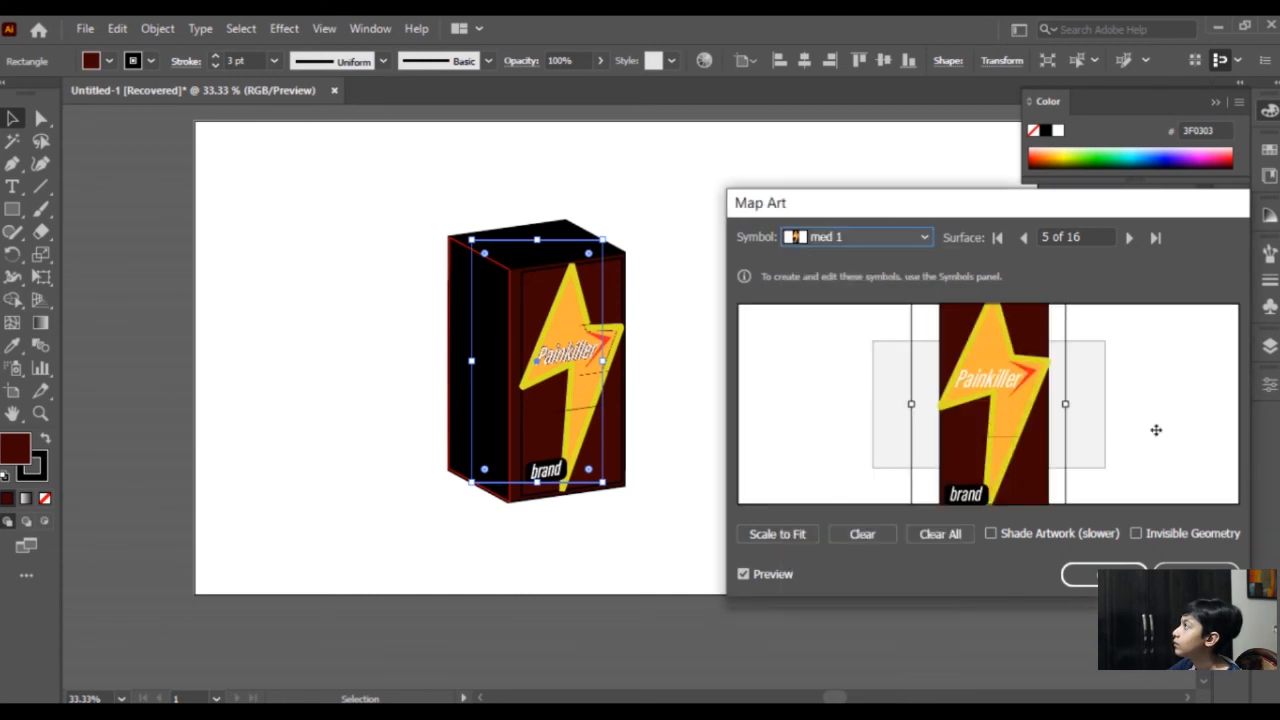
pyautogui.moveTo(1068, 404); pyautogui.dragTo(990, 309)
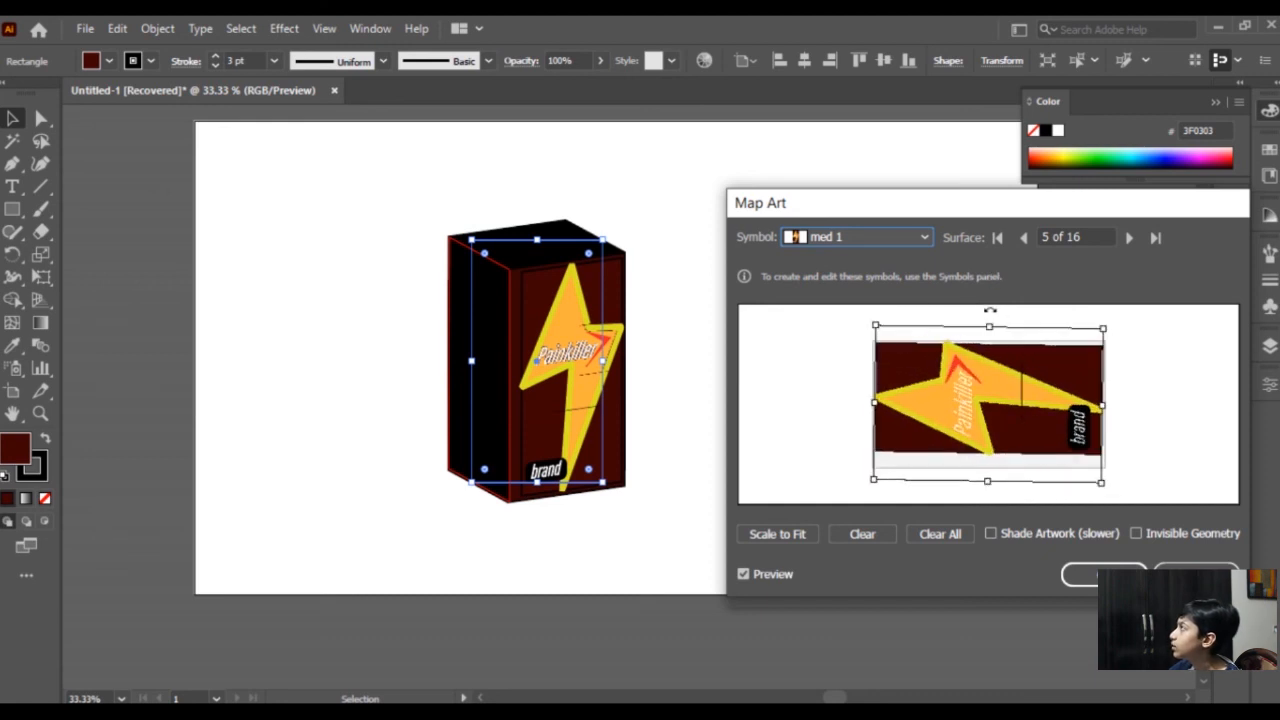
pyautogui.moveTo(990, 310); pyautogui.dragTo(922, 327)
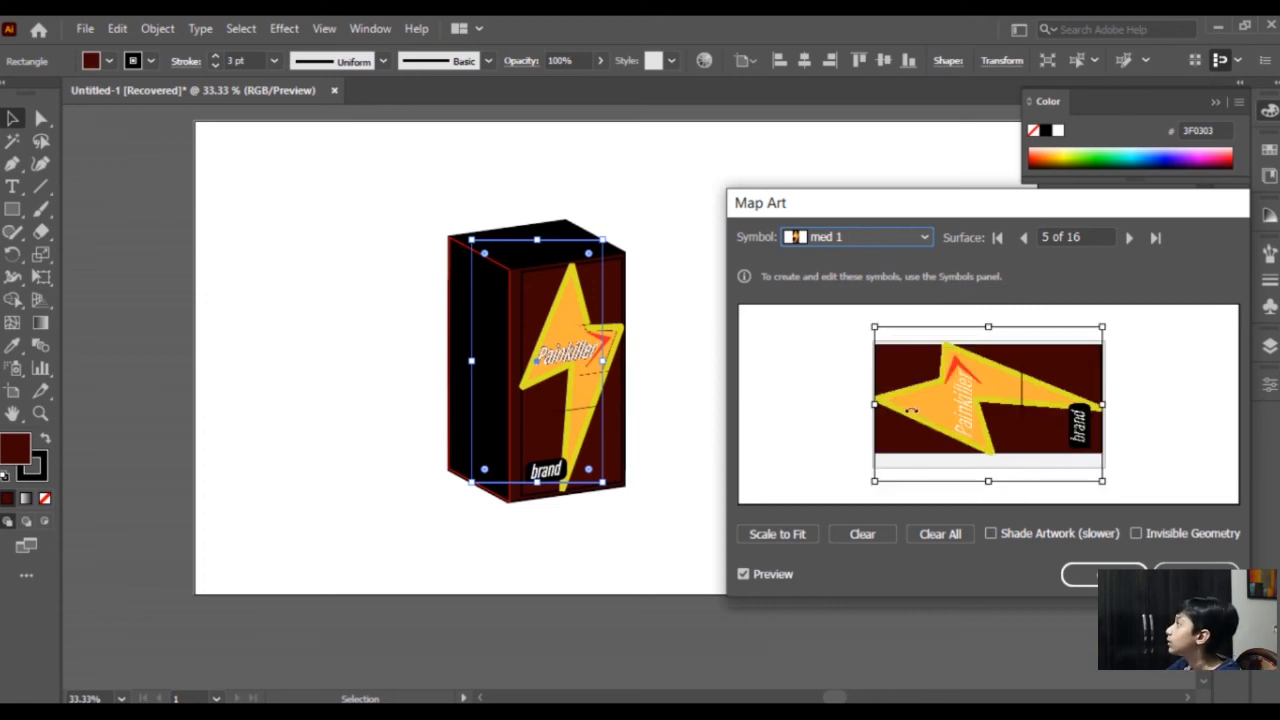
# Assign the "med 1" symbol to surfaces 7 and 8, fitting it to the box's front on surface 8.
pyautogui.click(1129, 237)
pyautogui.click(1123, 242)
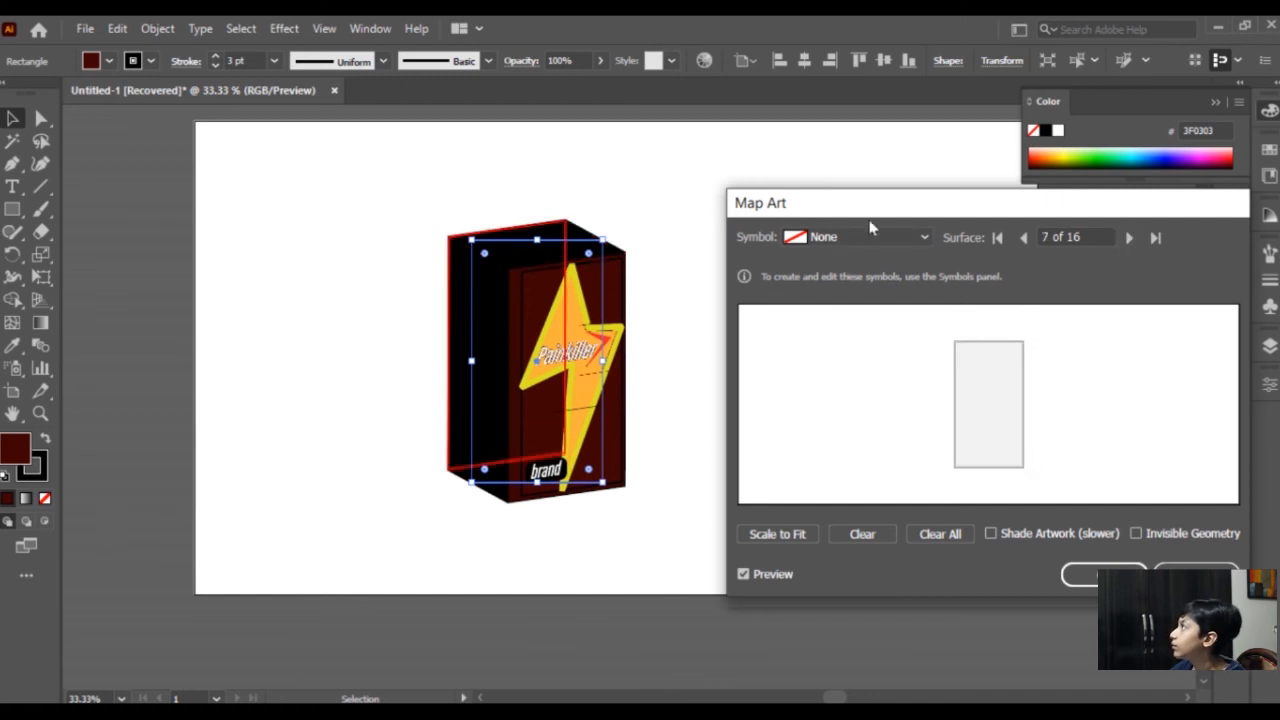
pyautogui.click(890, 235)
pyautogui.click(870, 487)
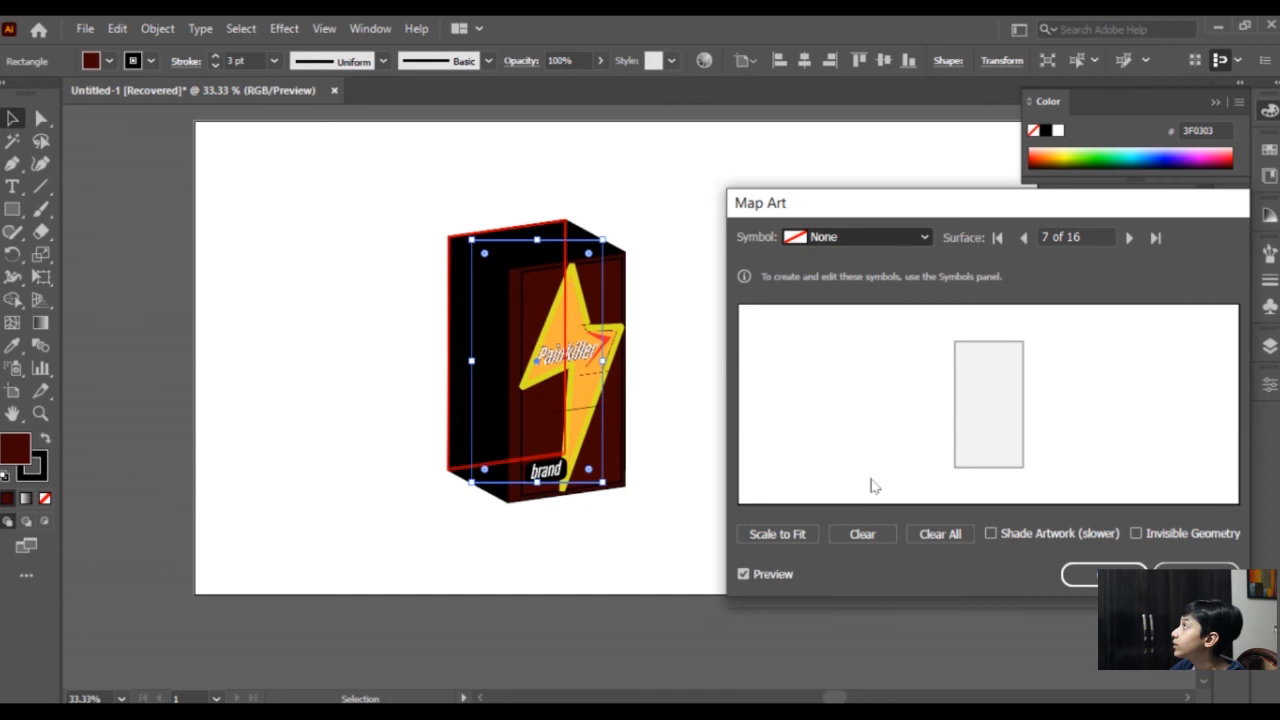
pyautogui.click(1129, 238)
pyautogui.click(903, 240)
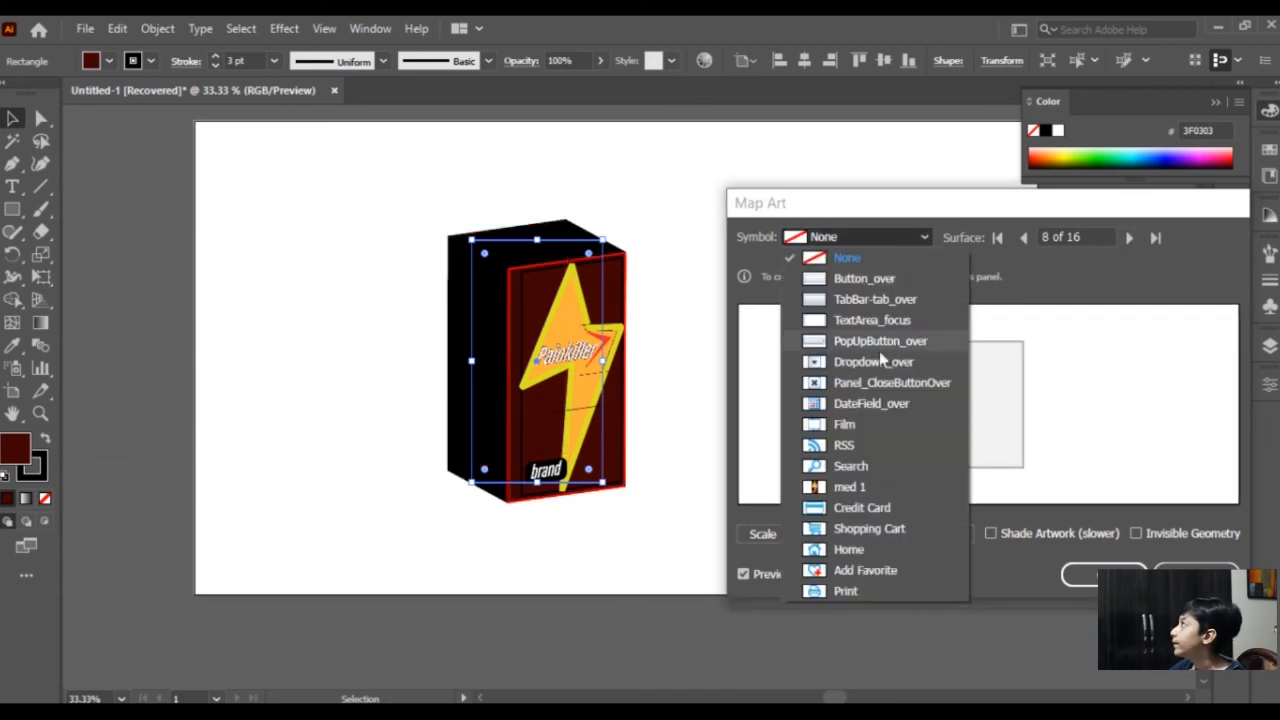
pyautogui.click(852, 485)
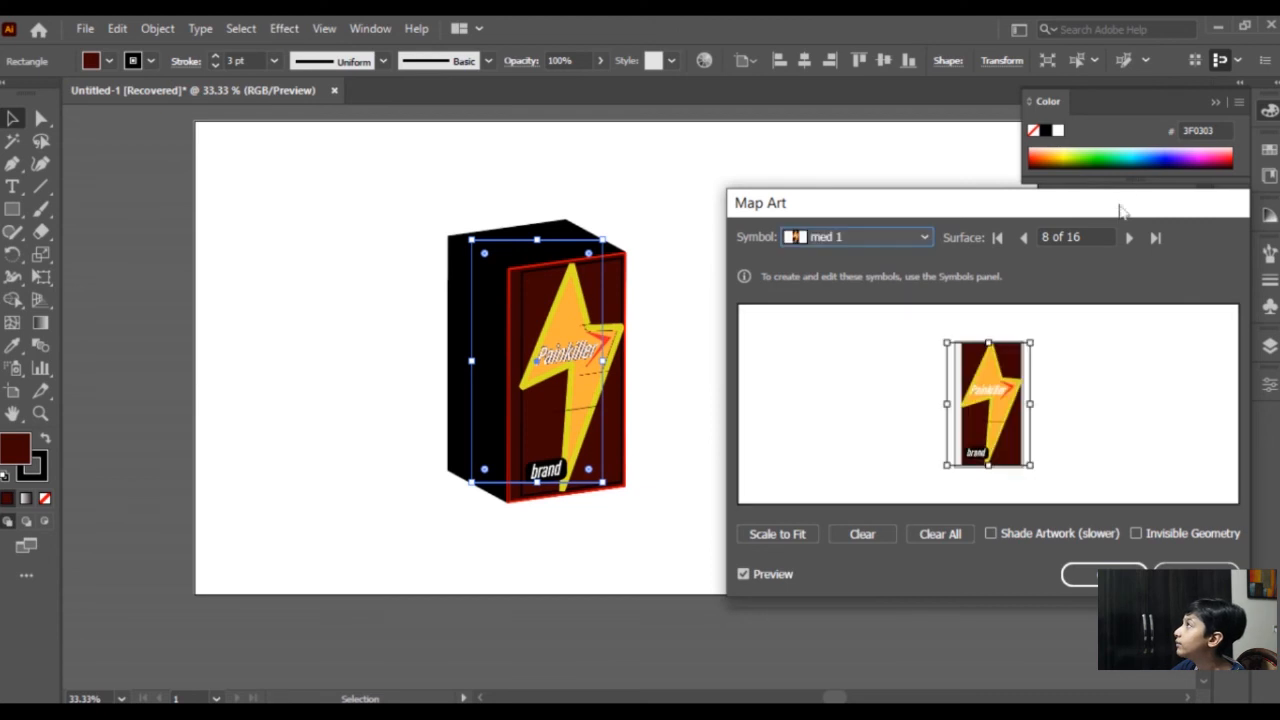
# Map the "med 1" symbol onto surface 9 at the top of the box and adjust the artwork's fit.
pyautogui.click(1130, 238)
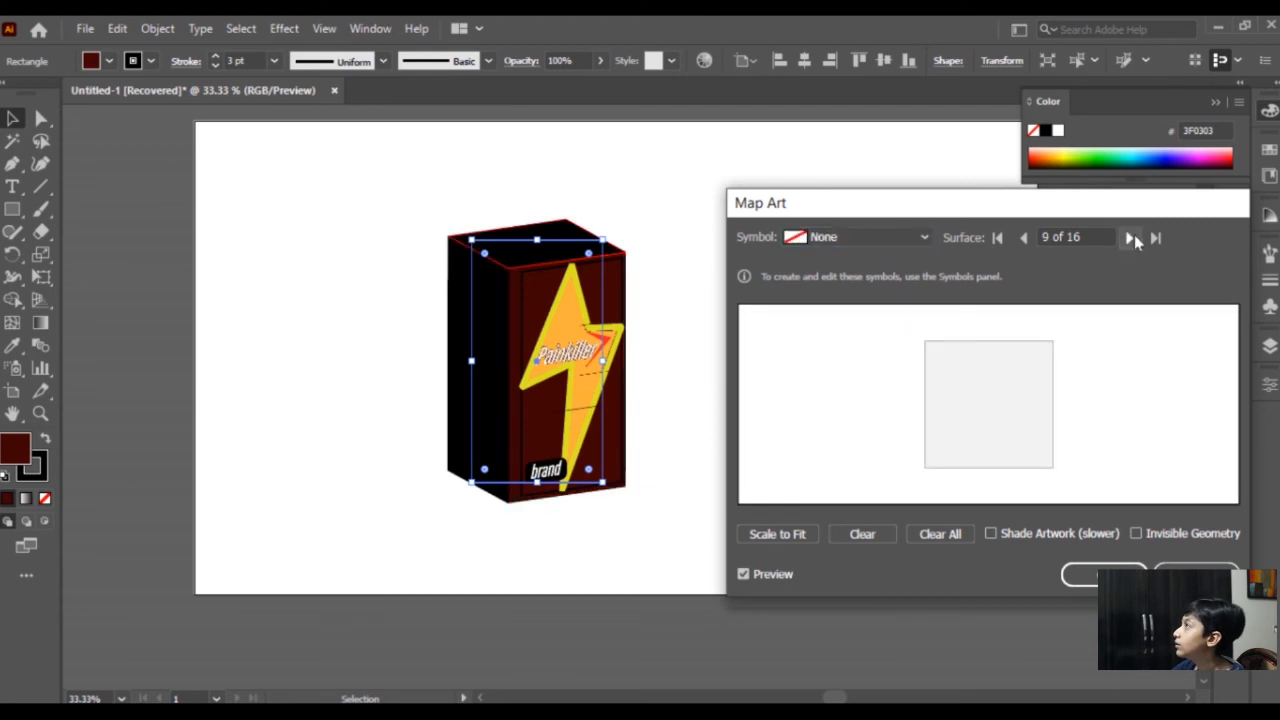
pyautogui.click(924, 238)
pyautogui.click(852, 487)
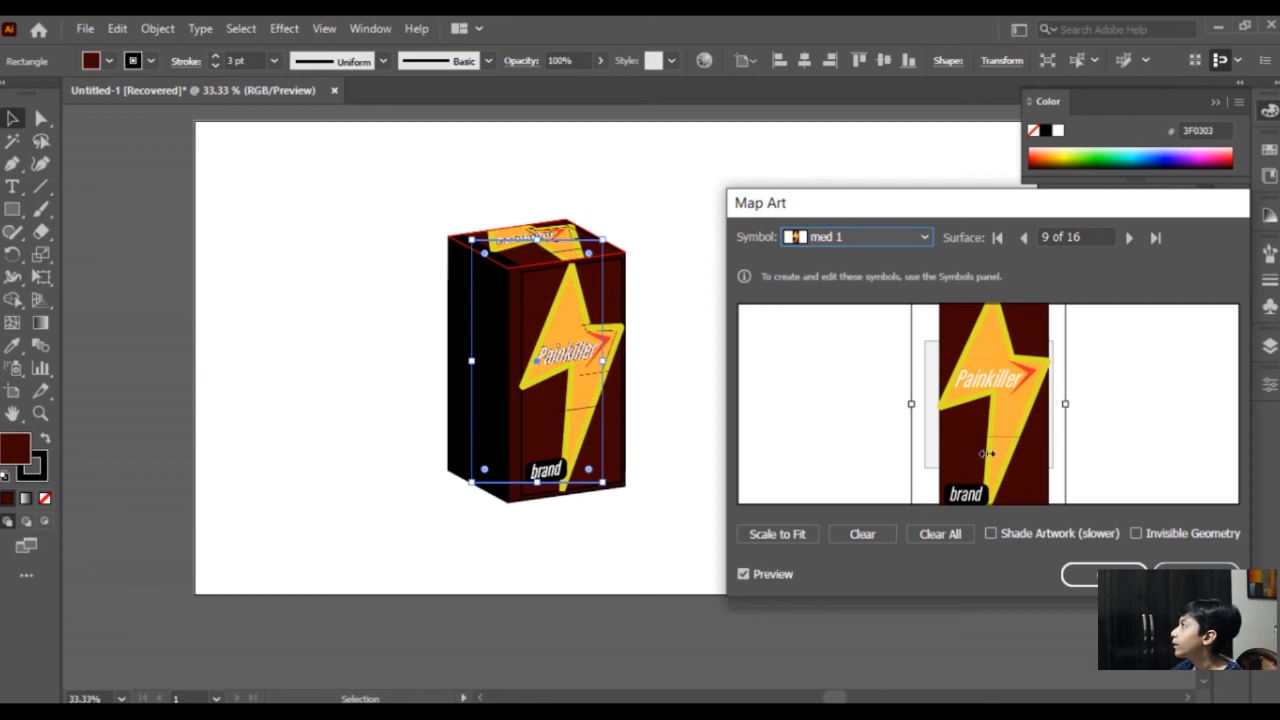
pyautogui.moveTo(987, 453); pyautogui.dragTo(954, 402)
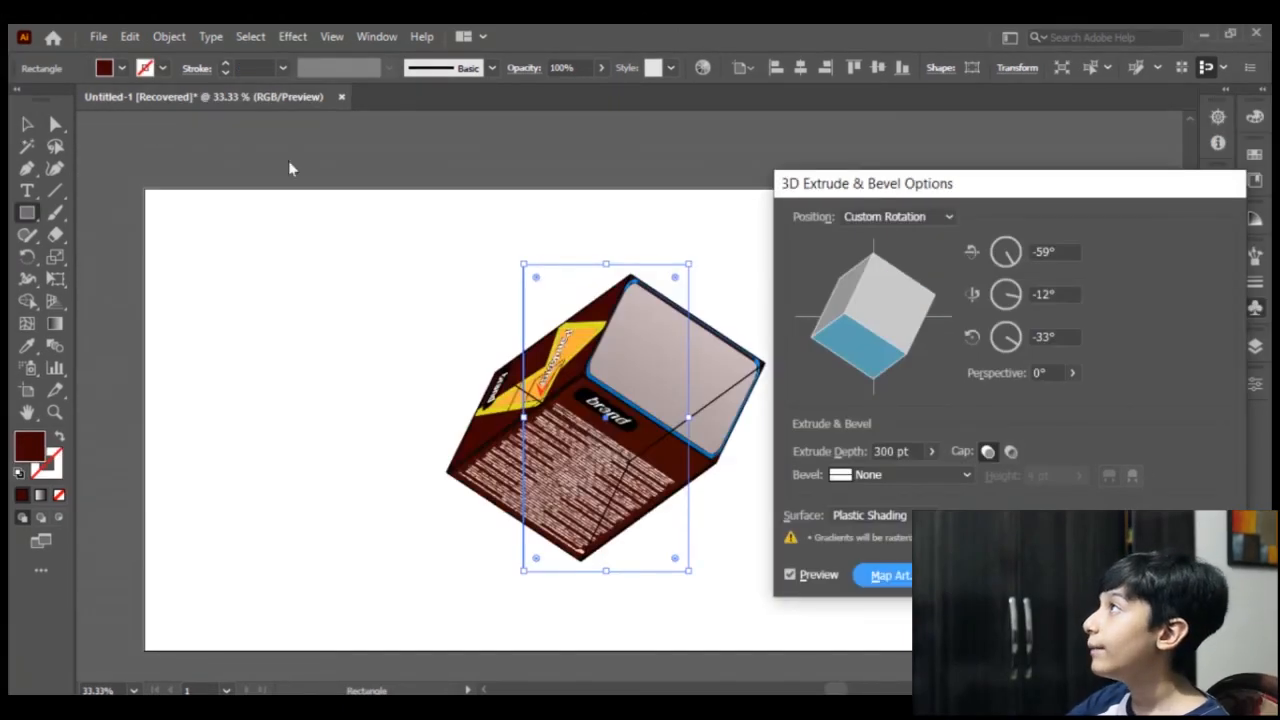
# Turn the box to a custom rotation of 35°, -75° and -121°, and preview its Front and Back positions.
pyautogui.moveTo(860, 334); pyautogui.dragTo(892, 349)
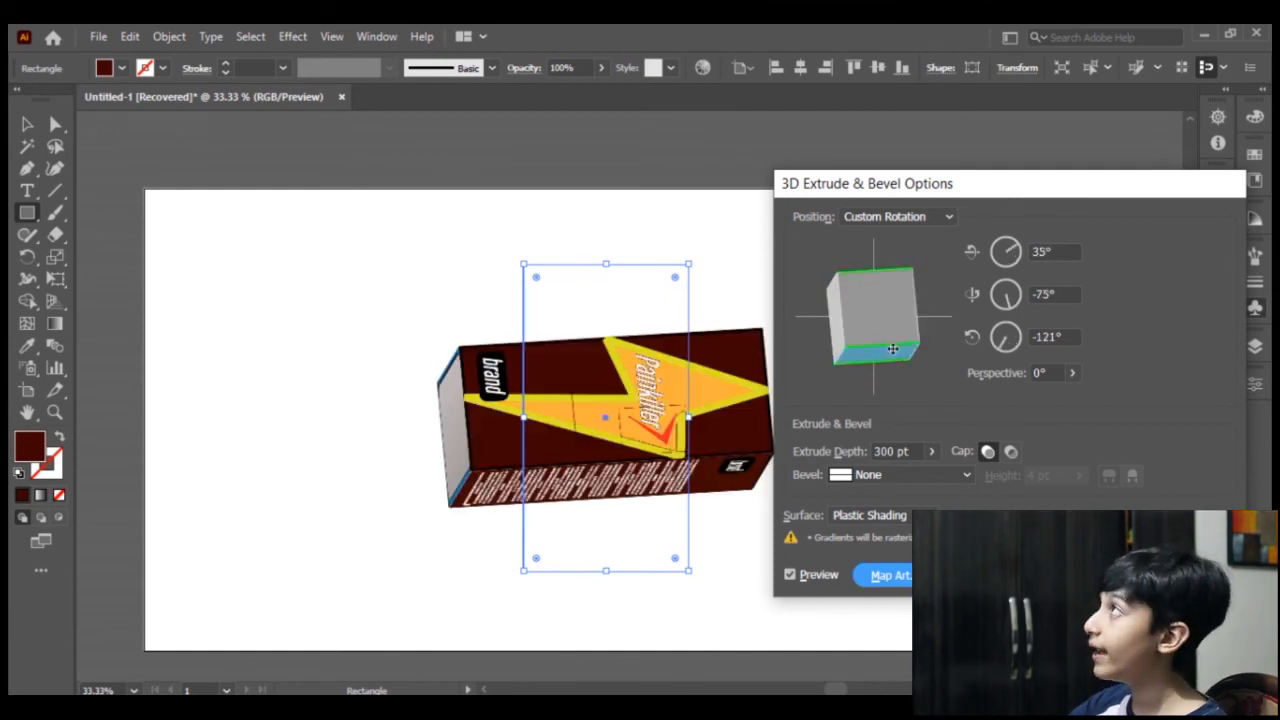
pyautogui.click(905, 218)
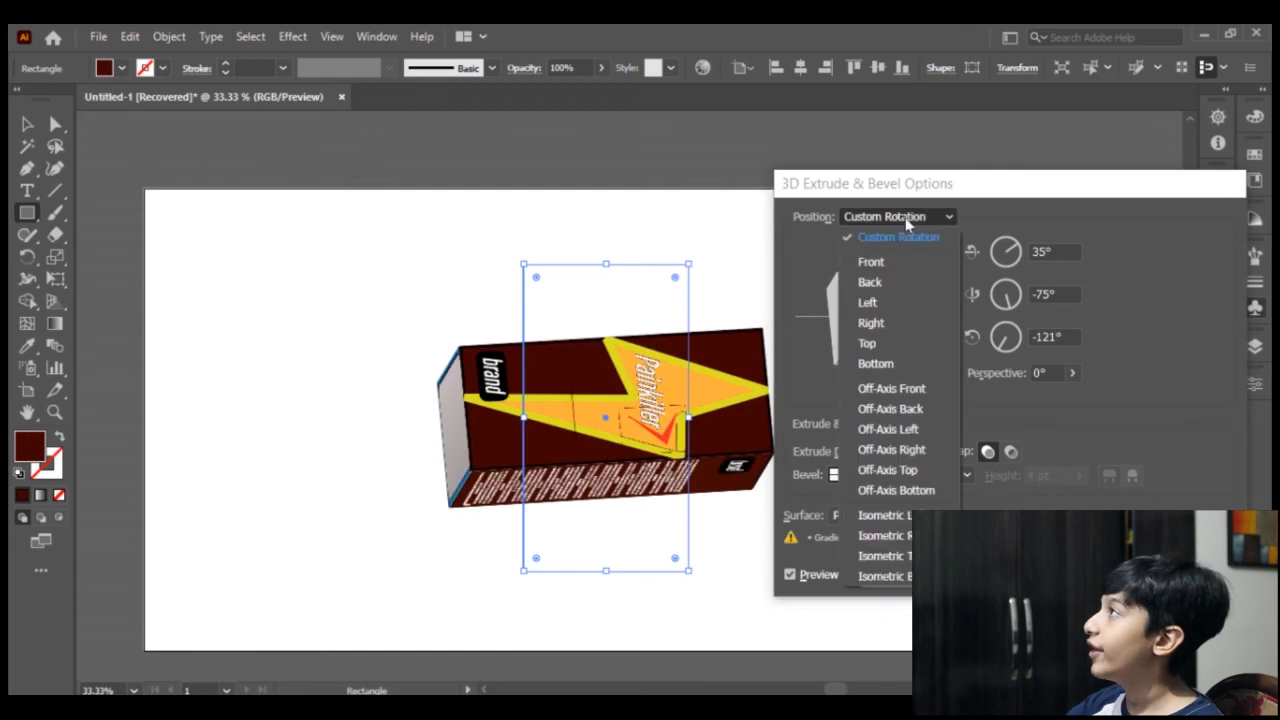
pyautogui.click(900, 264)
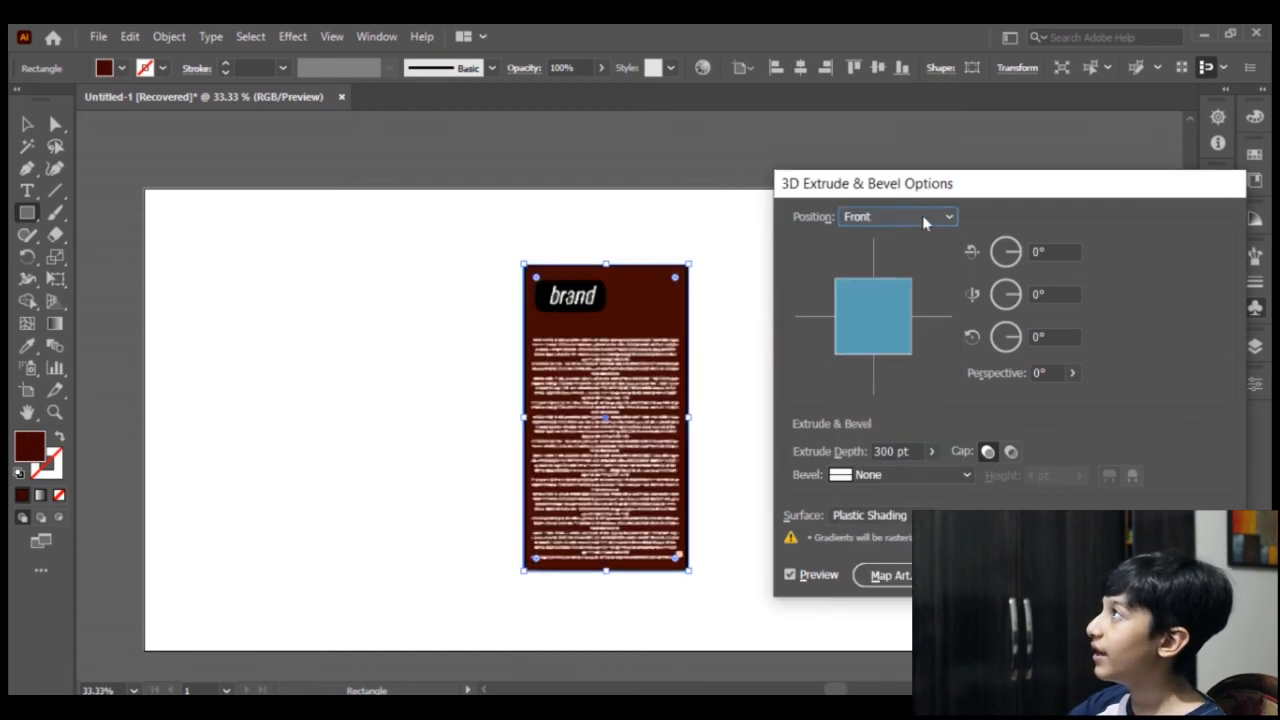
pyautogui.click(924, 218)
pyautogui.click(911, 285)
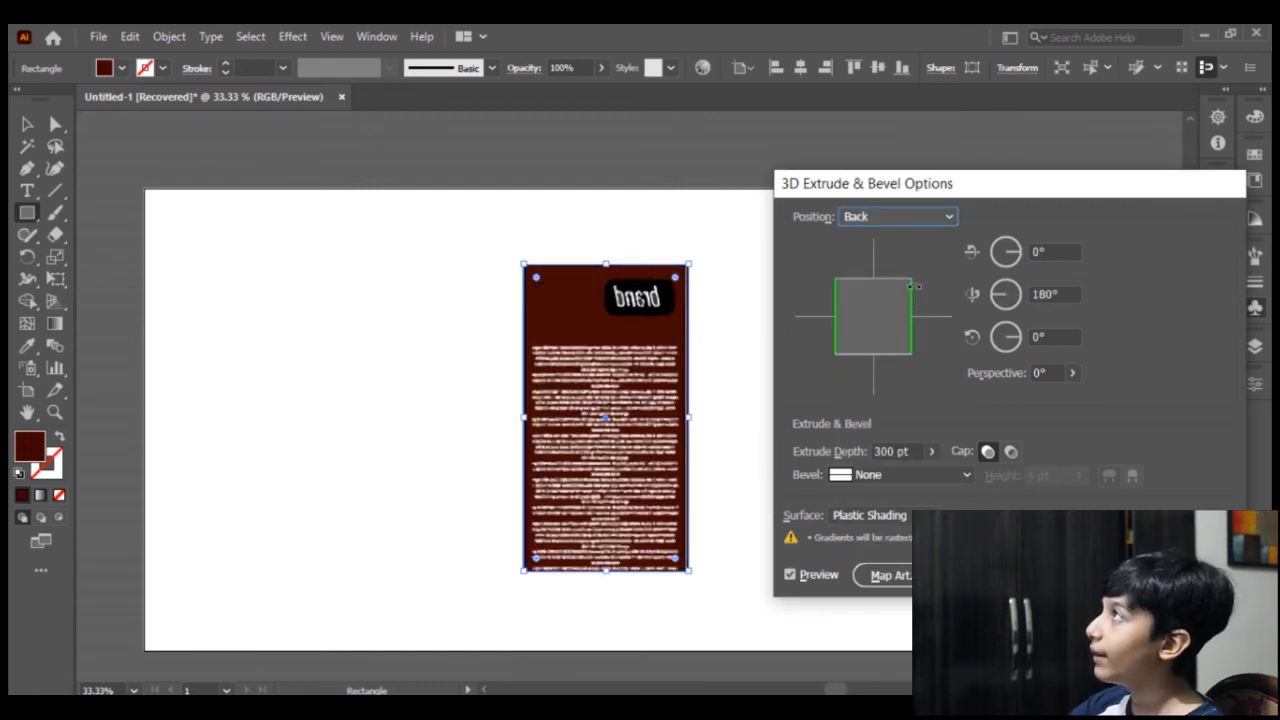
pyautogui.click(947, 217)
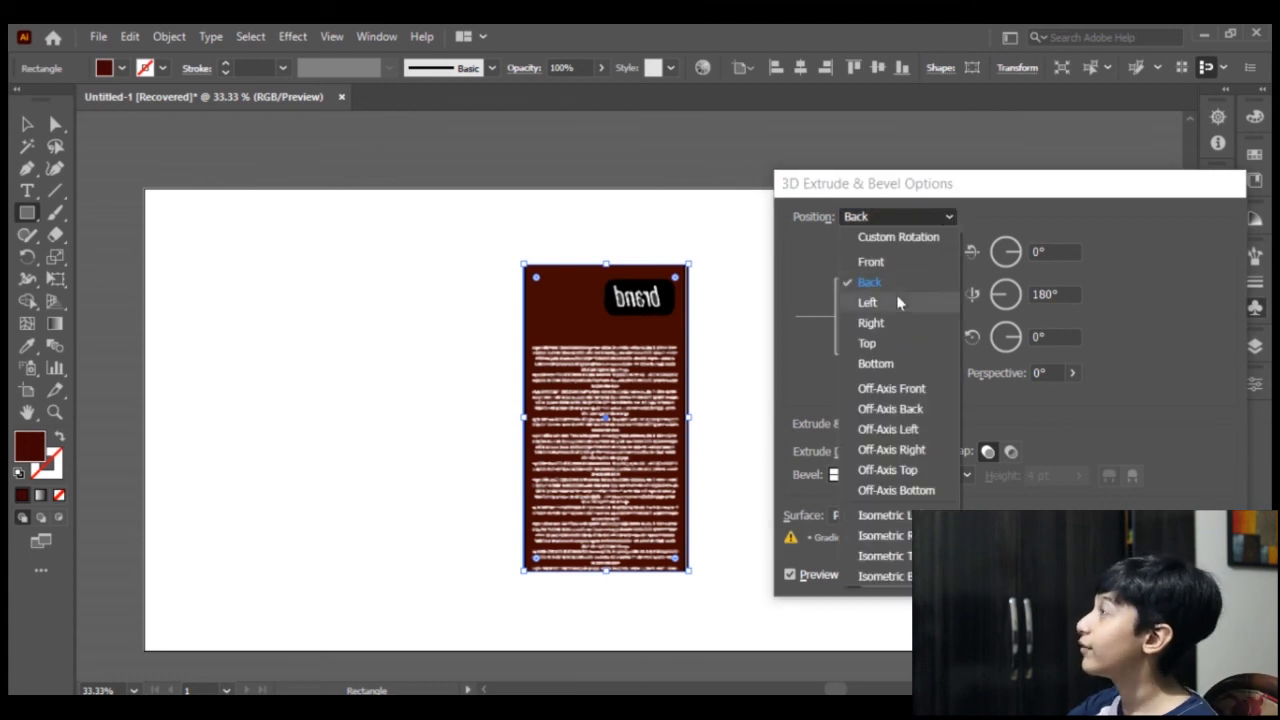
pyautogui.click(908, 262)
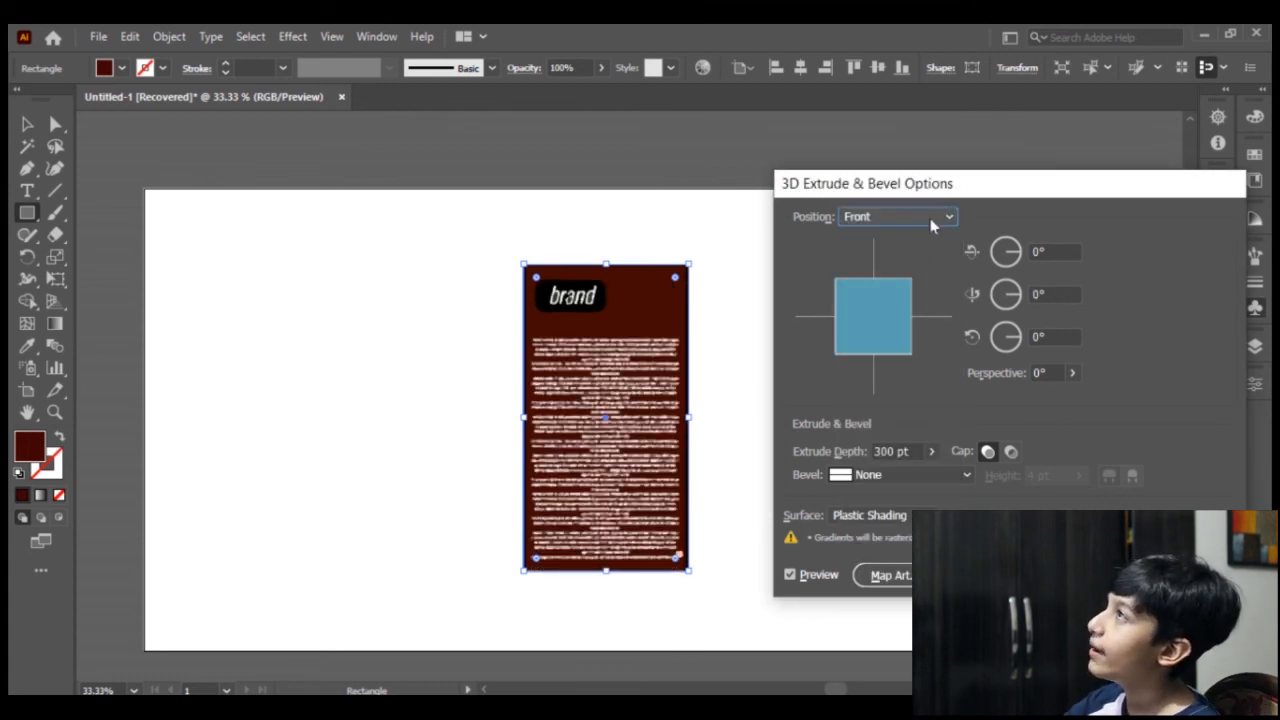
# Preview the Left and Back positions of the box, and set its position to Right.
pyautogui.click(929, 219)
pyautogui.click(890, 303)
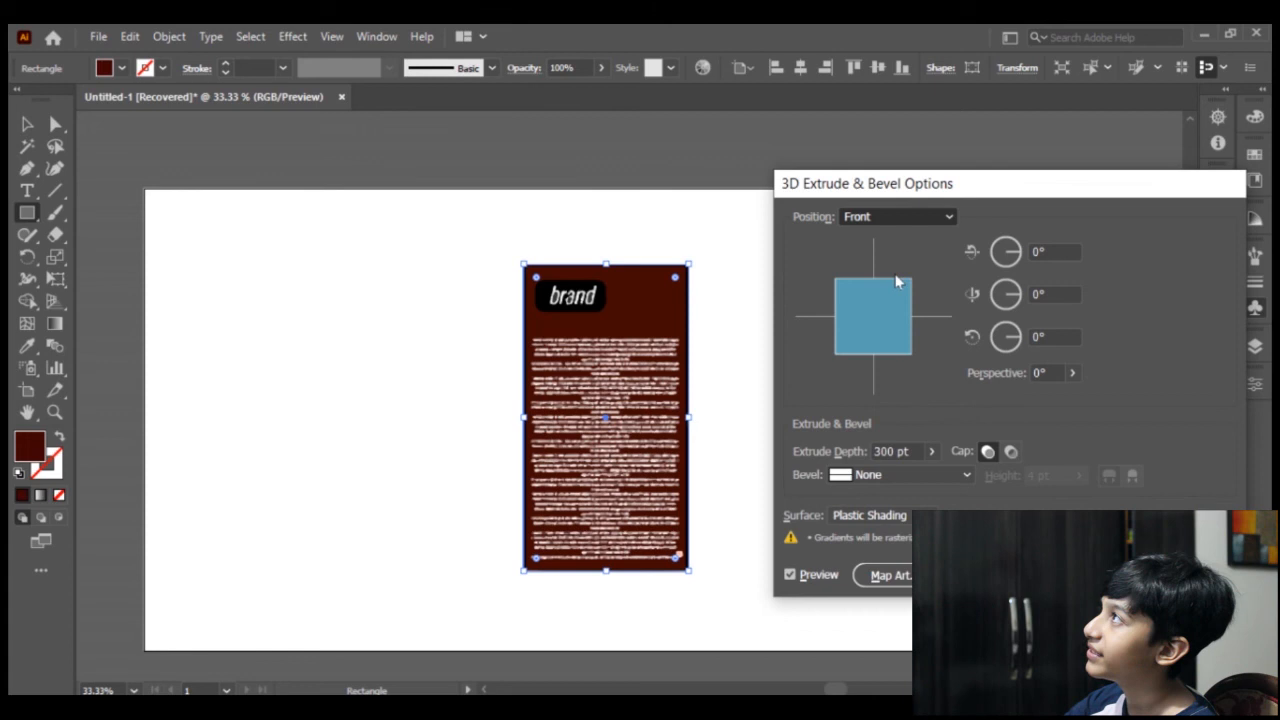
pyautogui.click(917, 221)
pyautogui.click(875, 283)
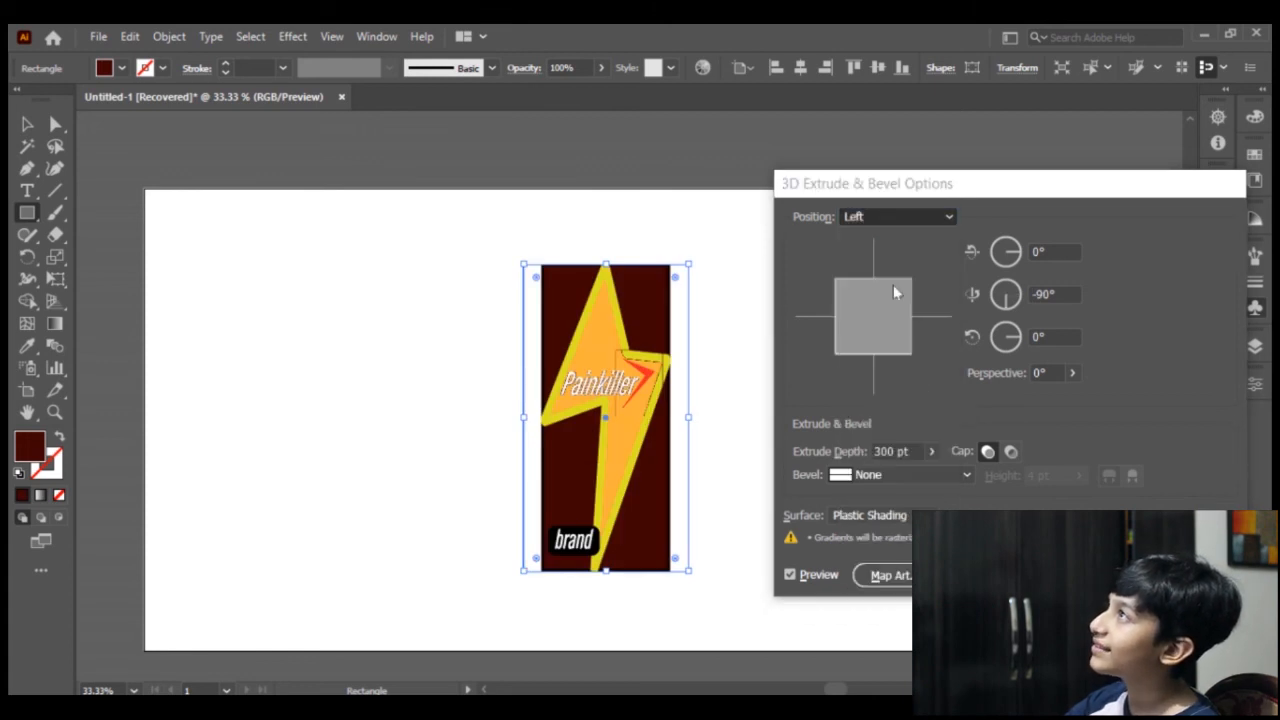
pyautogui.click(927, 219)
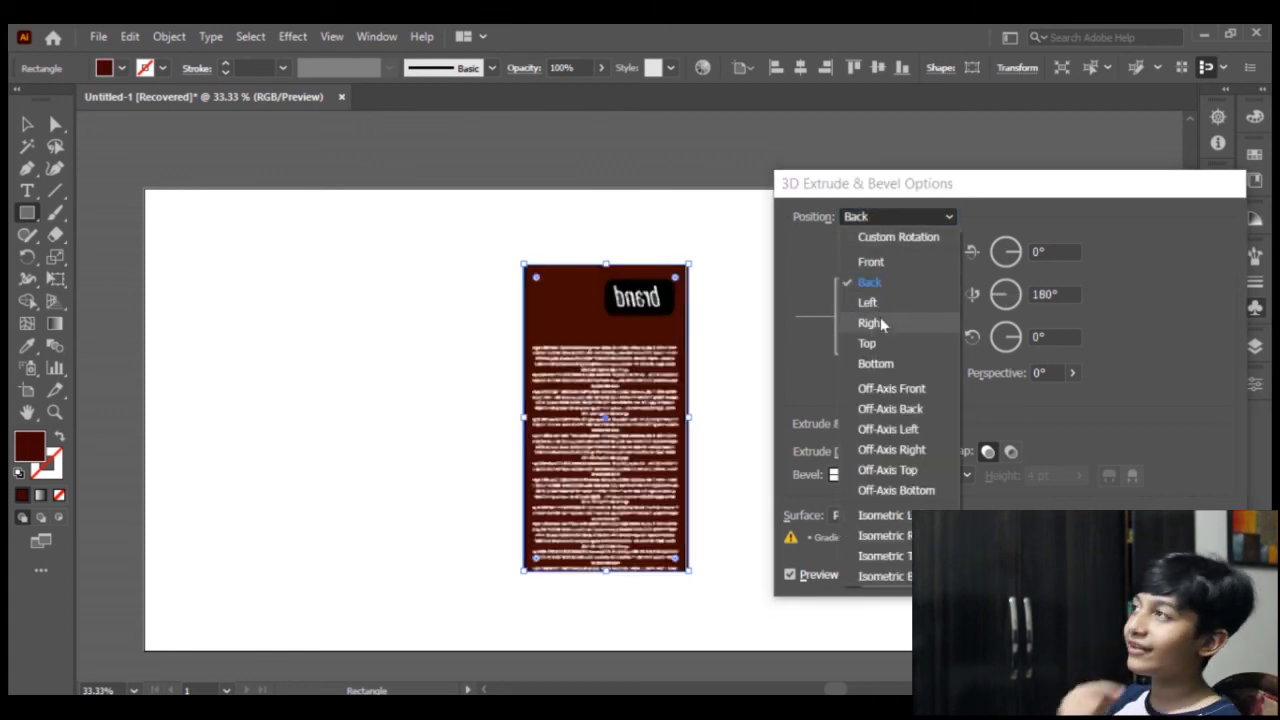
pyautogui.press('Escape')
pyautogui.click(881, 325)
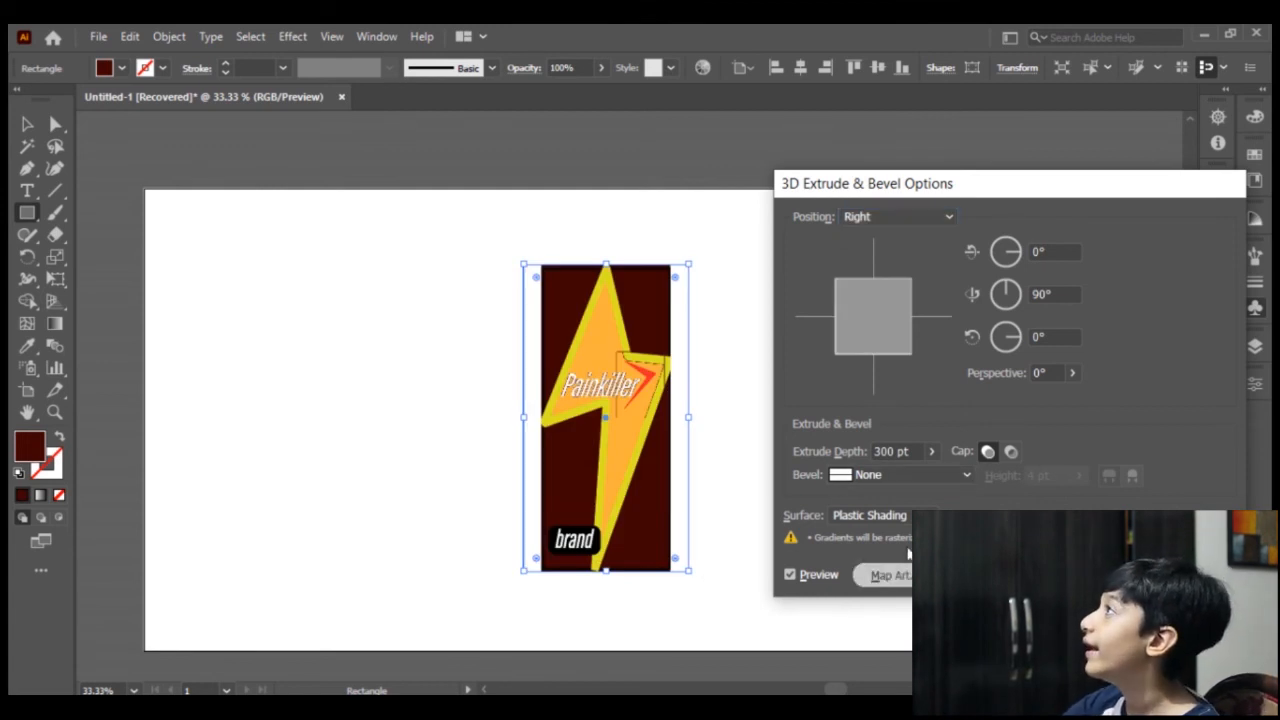
# Scale the "med2" symbol to fit surface 2, check the artwork on surfaces 3 to 6, and apply the mapping.
pyautogui.click(889, 575)
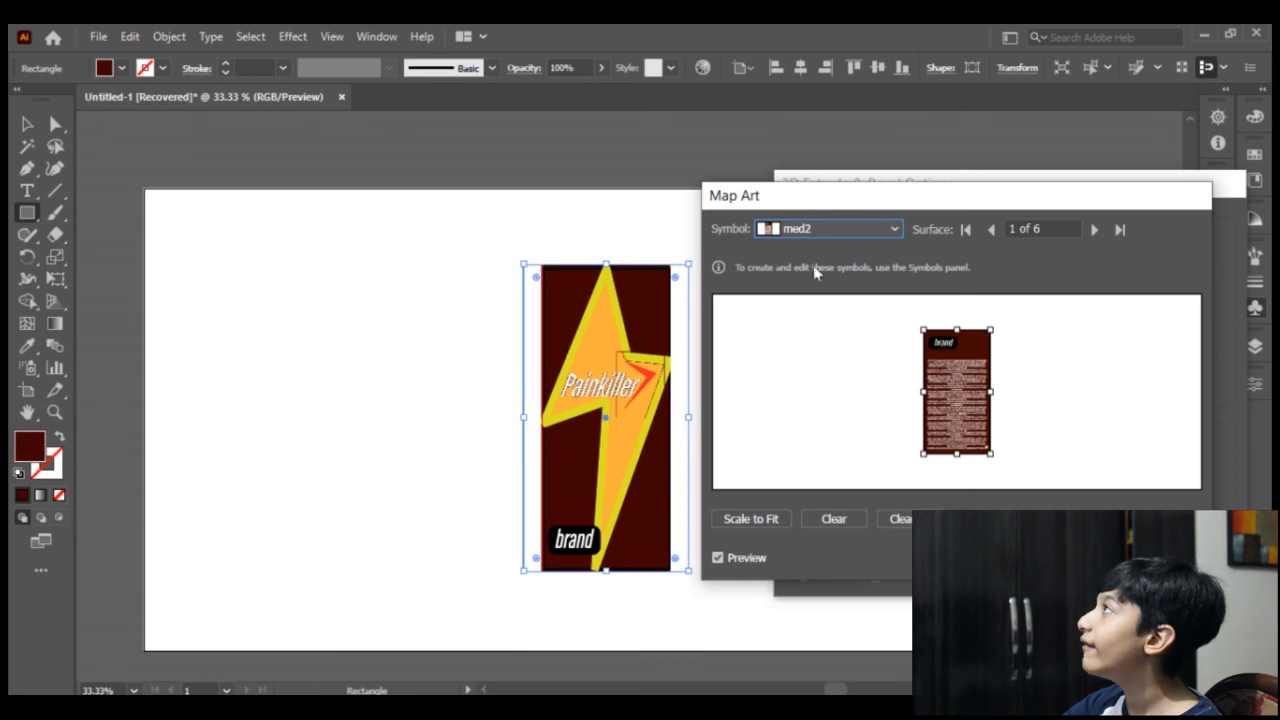
pyautogui.click(1096, 231)
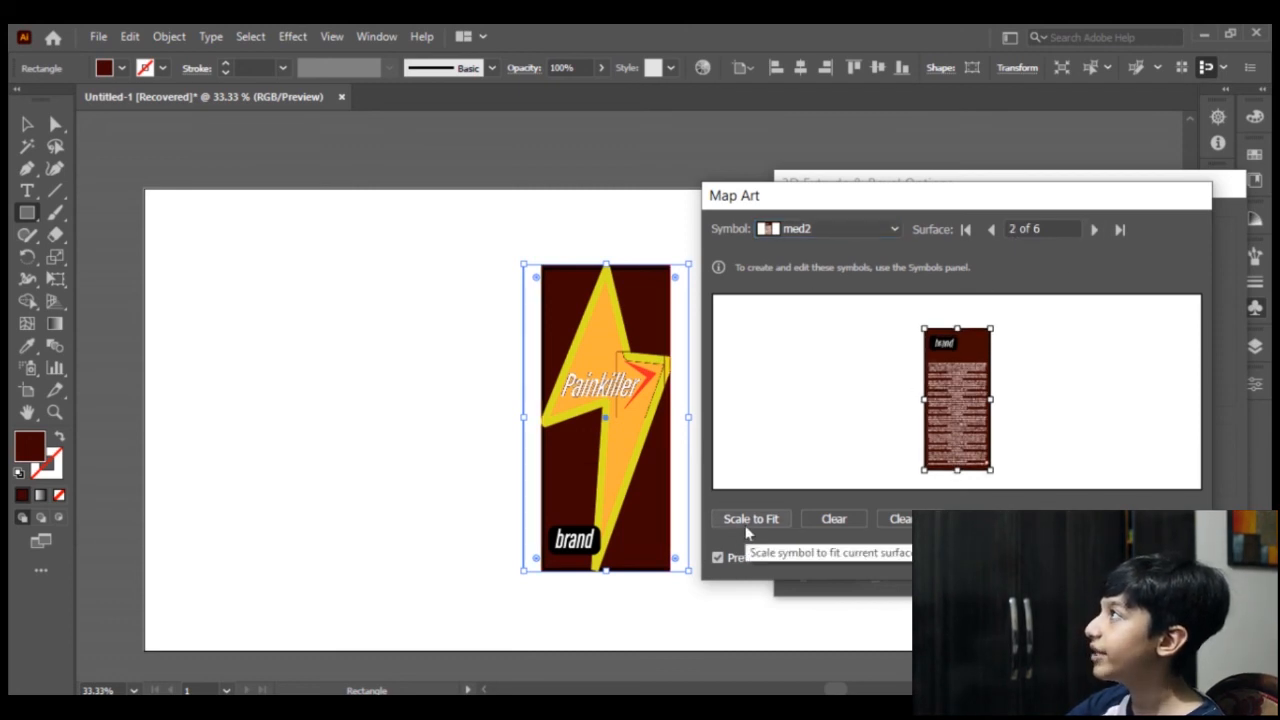
pyautogui.click(750, 519)
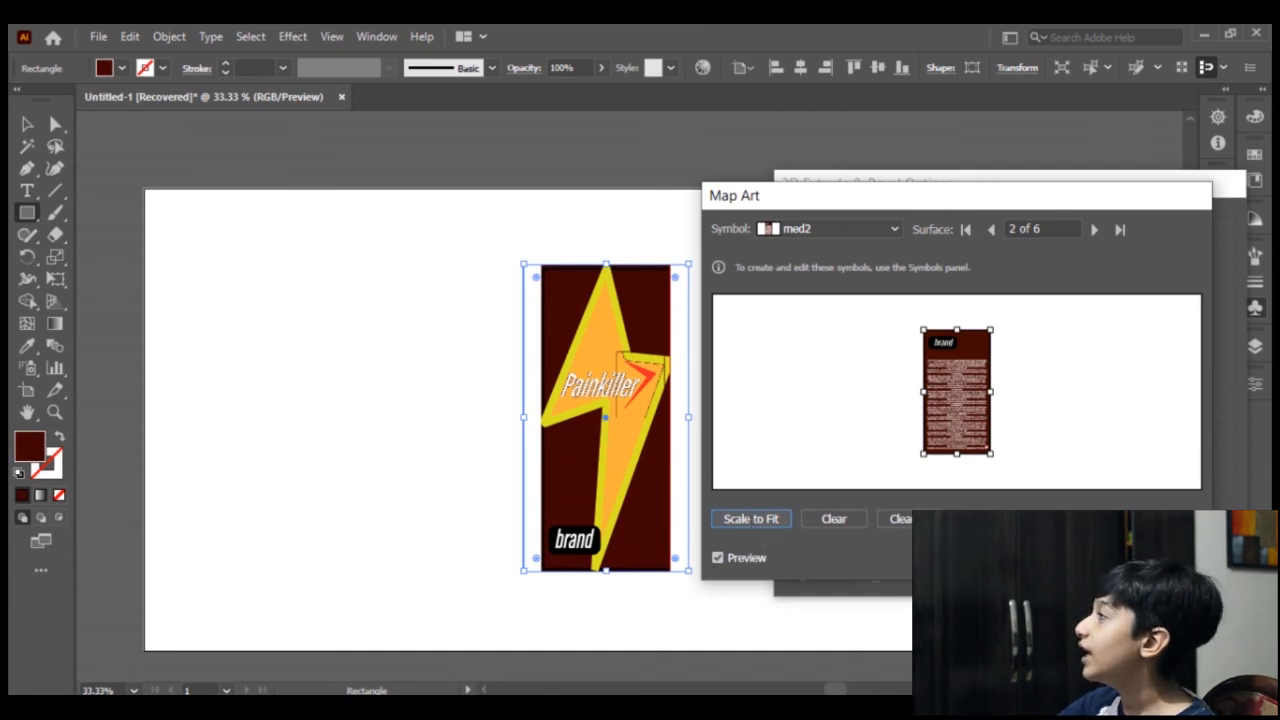
pyautogui.click(1095, 240)
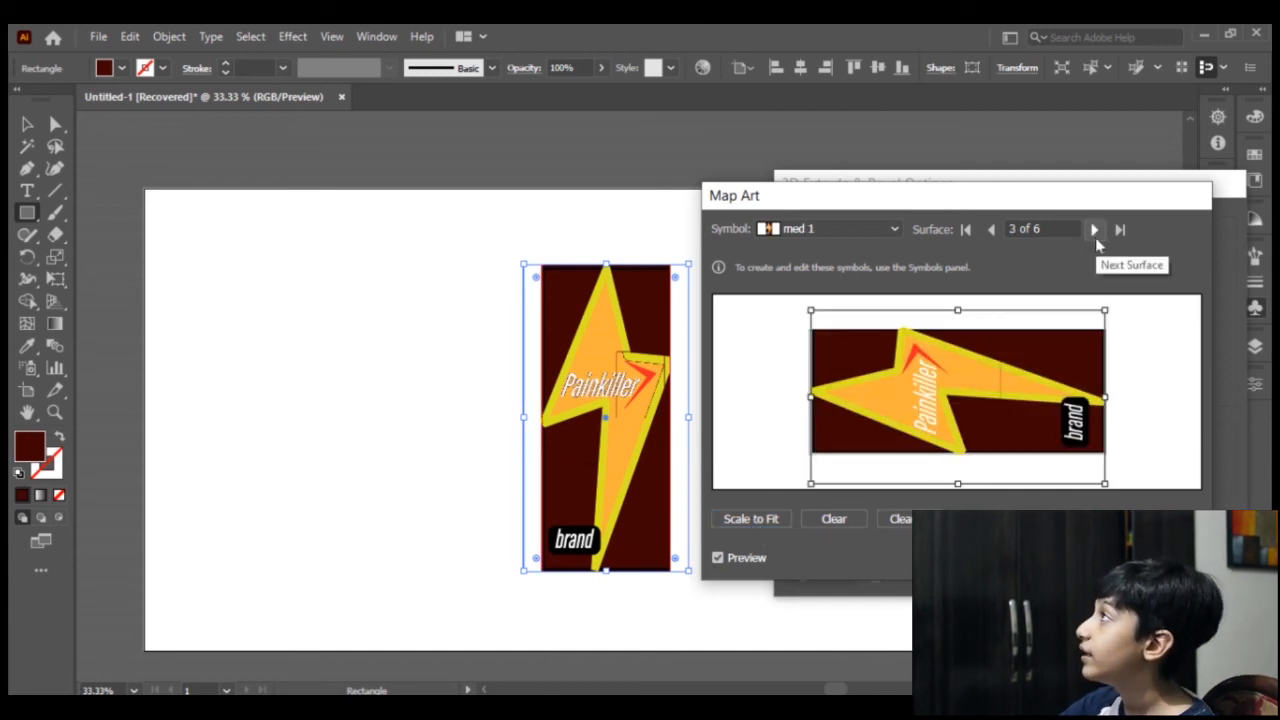
pyautogui.click(1096, 241)
pyautogui.click(1095, 235)
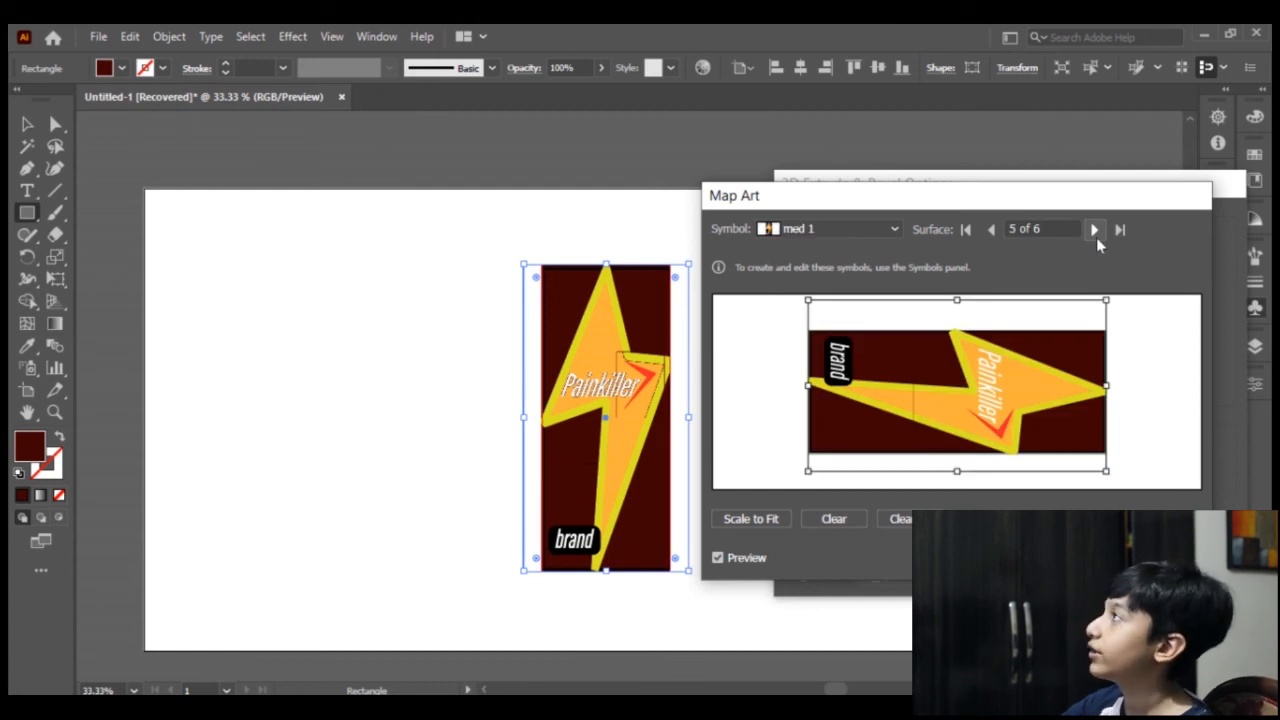
pyautogui.click(1095, 235)
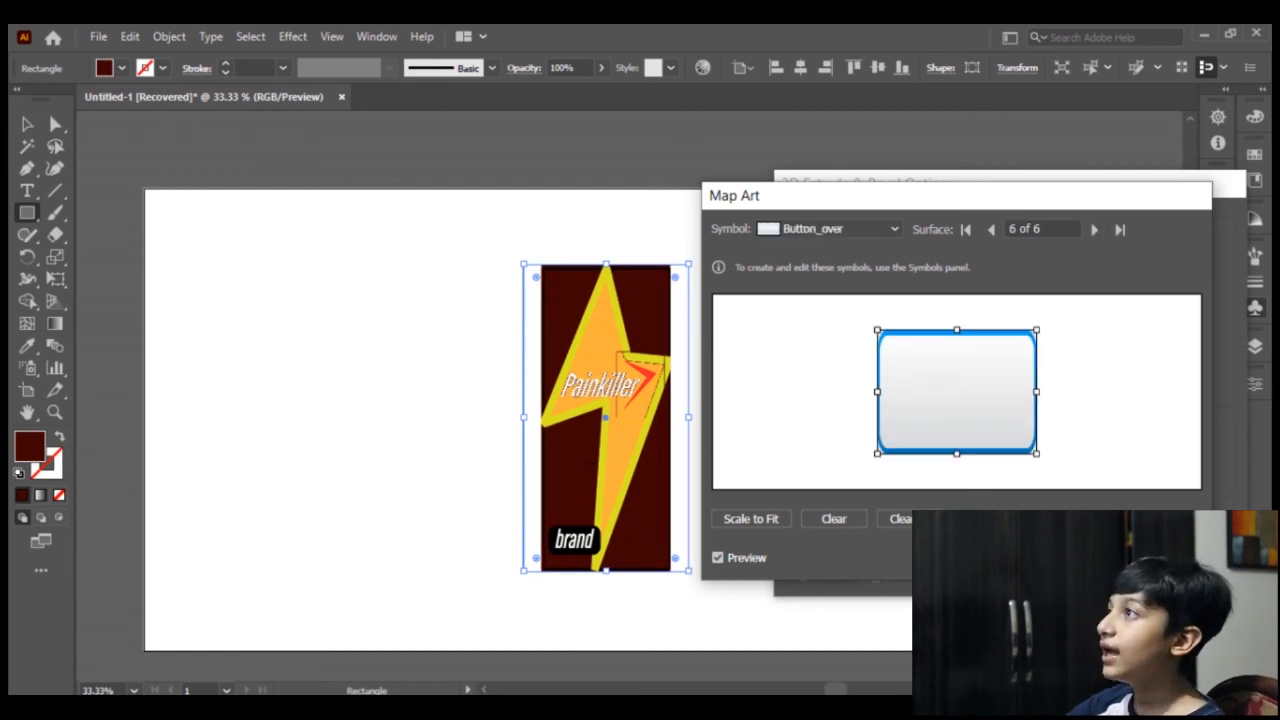
pyautogui.press('Return')
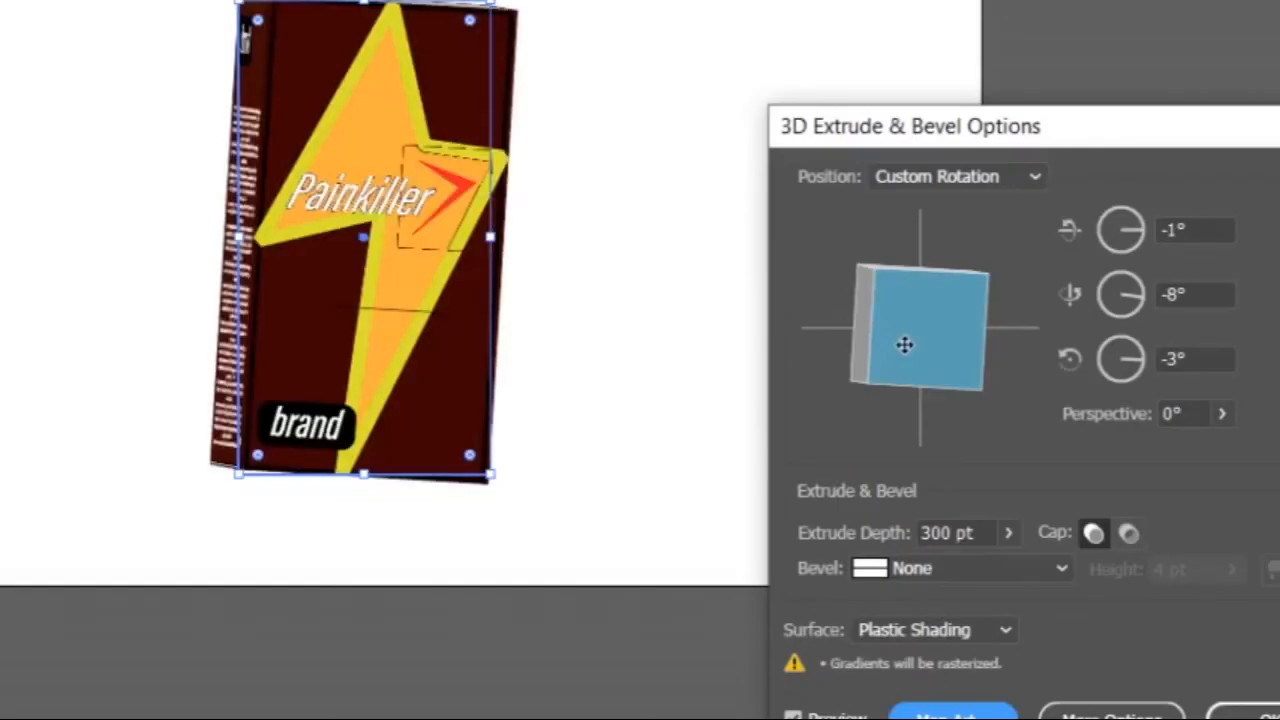
# Rotate the box freely to inspect its sides and end, finishing at a custom rotation of -11°, -45° and -171°.
pyautogui.moveTo(864, 328); pyautogui.dragTo(972, 285)
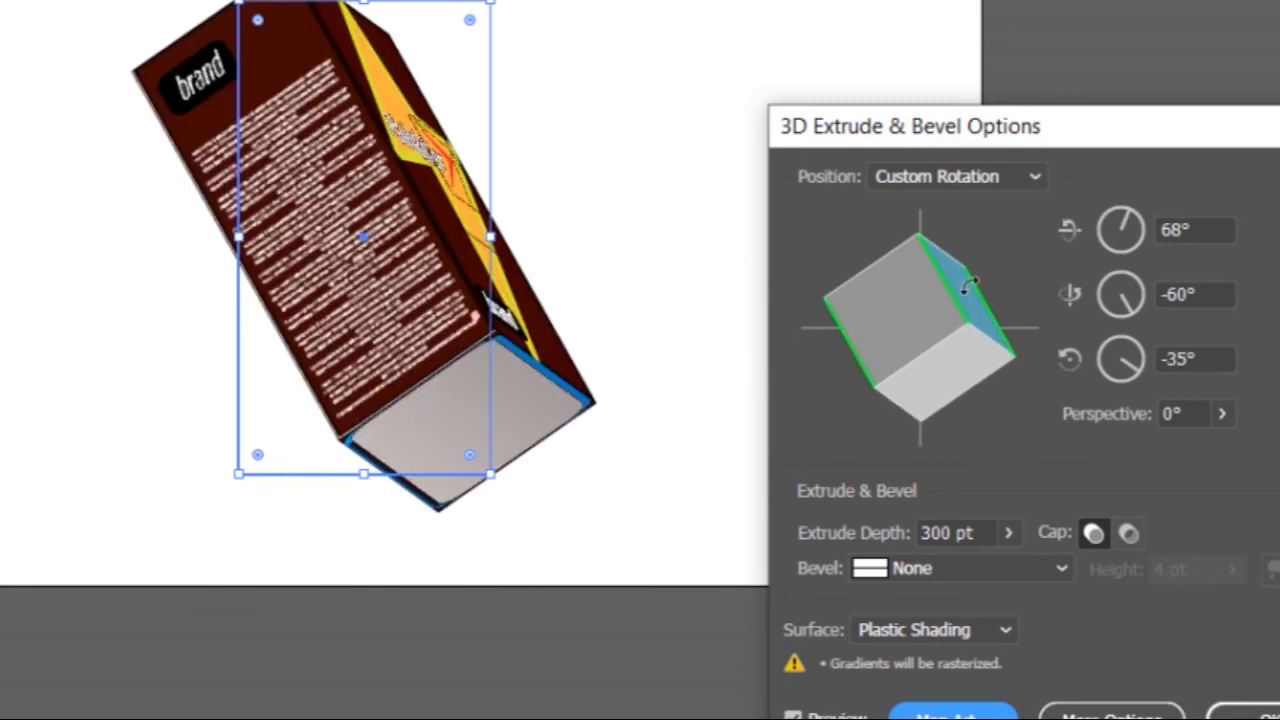
pyautogui.moveTo(894, 329); pyautogui.dragTo(818, 255)
pyautogui.moveTo(900, 315); pyautogui.dragTo(797, 310)
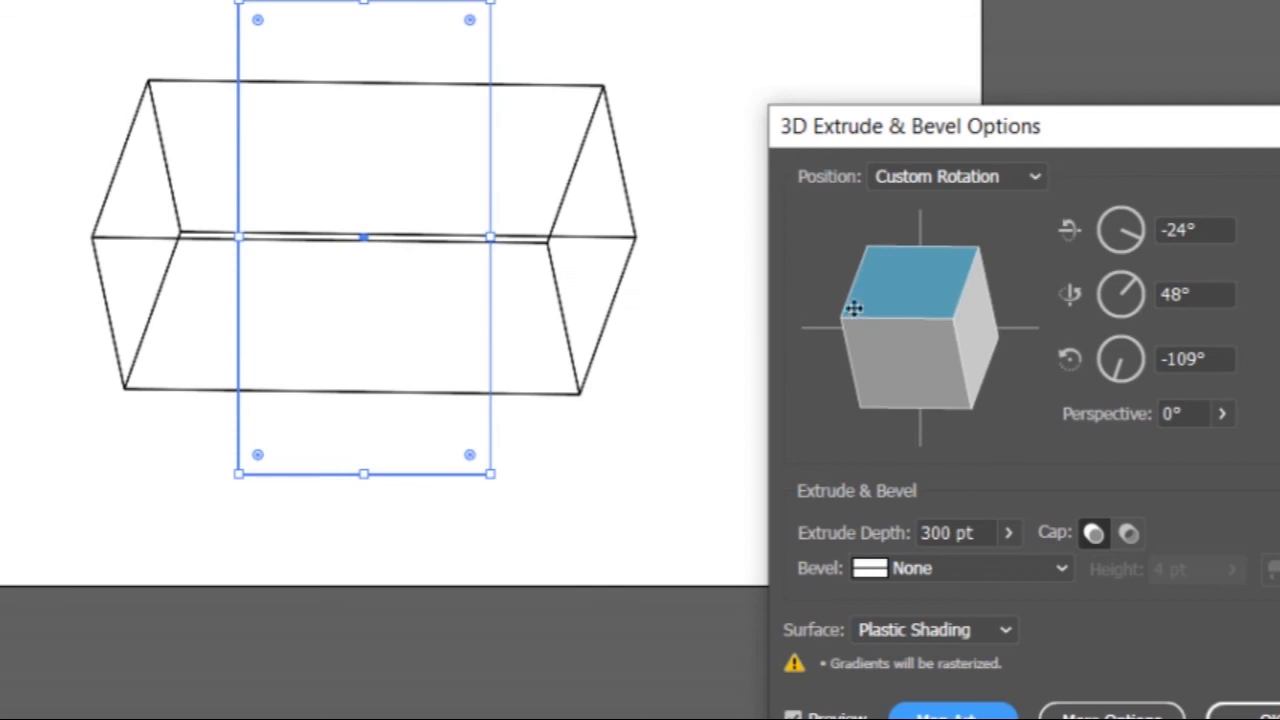
pyautogui.moveTo(934, 303)
pyautogui.mouseDown()
pyautogui.moveTo(855, 300)
pyautogui.moveTo(946, 322)
pyautogui.moveTo(911, 303)
pyautogui.moveTo(934, 317)
pyautogui.moveTo(851, 360)
pyautogui.moveTo(857, 309)
pyautogui.moveTo(866, 326)
pyautogui.mouseUp()
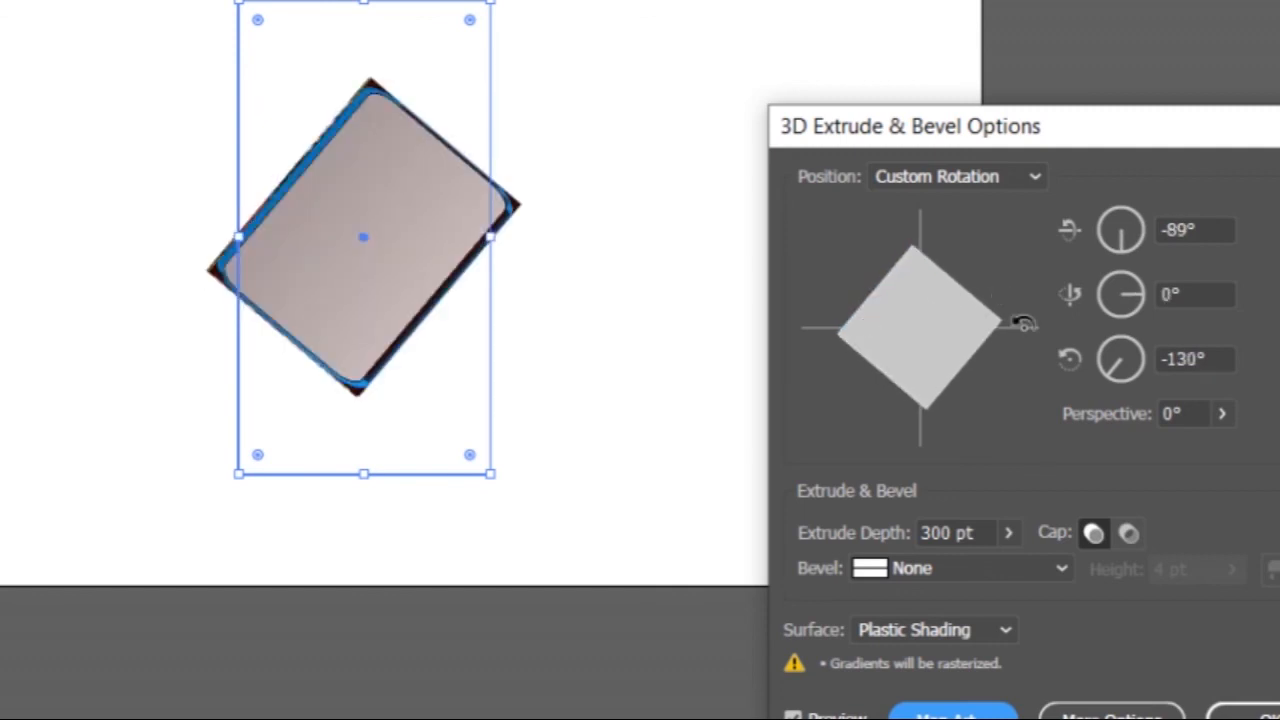
pyautogui.moveTo(1023, 306)
pyautogui.mouseDown()
pyautogui.moveTo(1028, 316)
pyautogui.moveTo(1020, 309)
pyautogui.mouseUp()
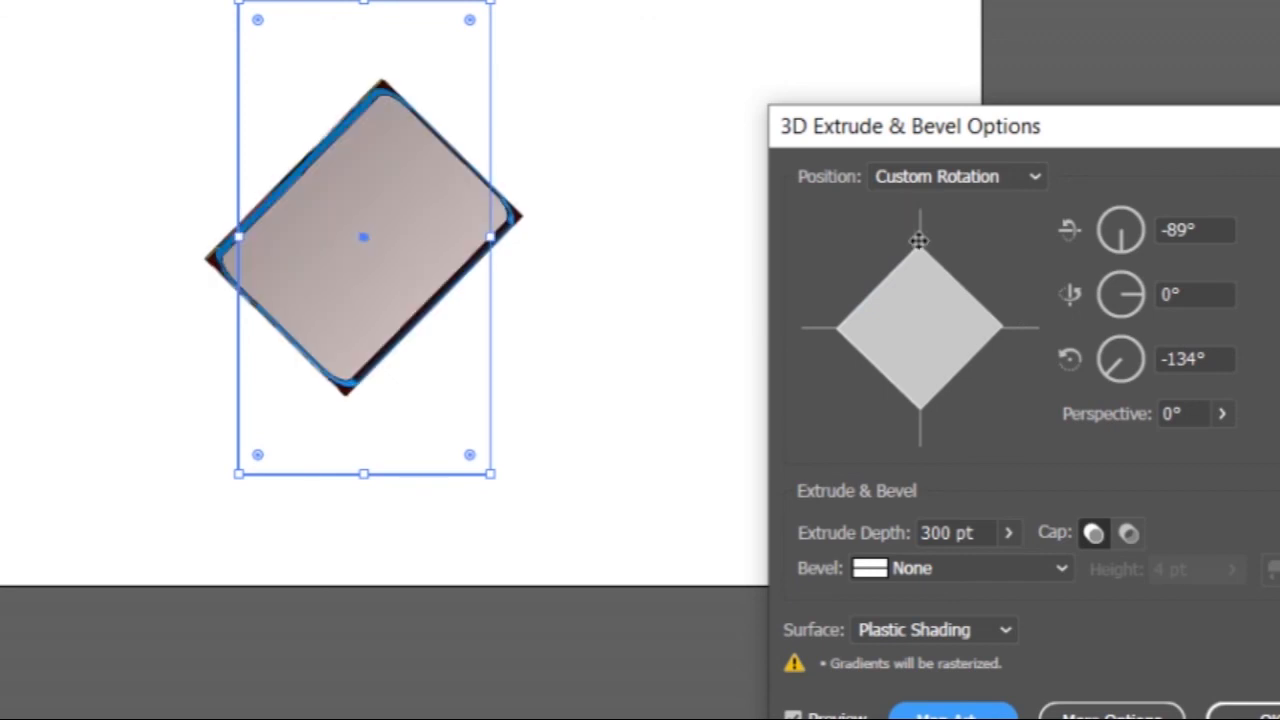
pyautogui.moveTo(920, 257); pyautogui.dragTo(917, 372)
# Review the symbols mapped onto surfaces 1 to 6 of the box.
pyautogui.click(953, 715)
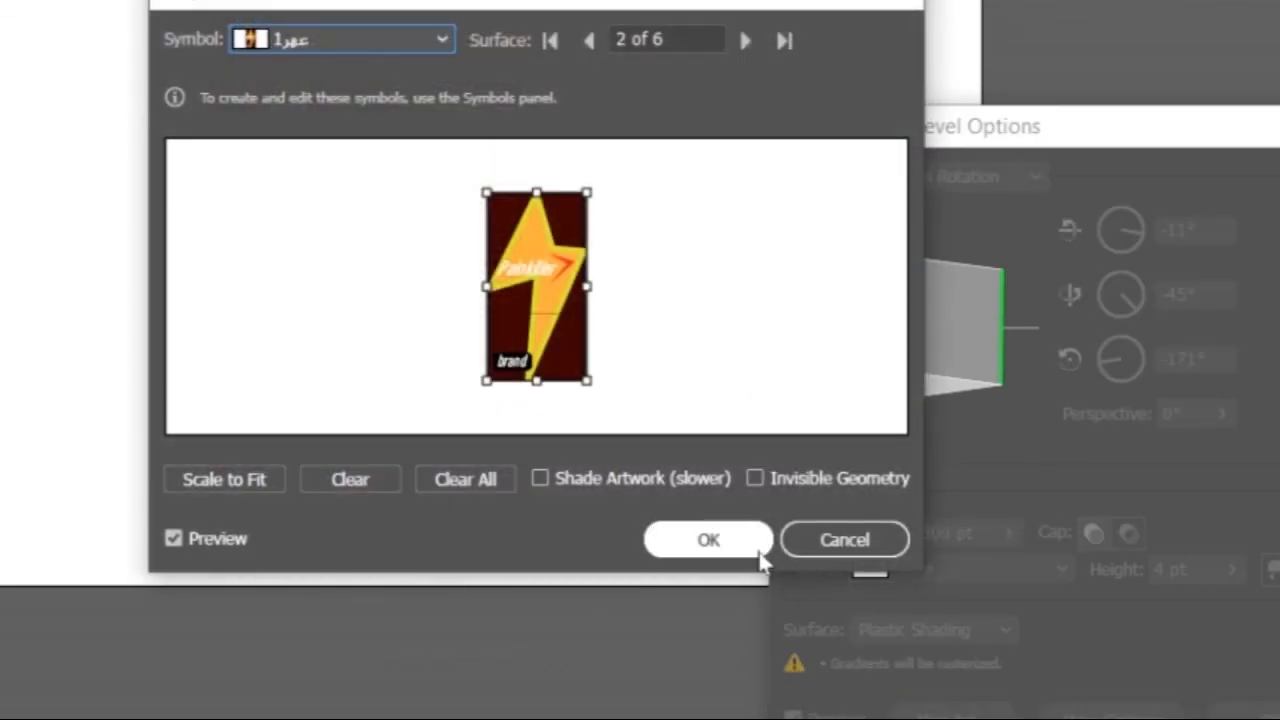
pyautogui.click(588, 42)
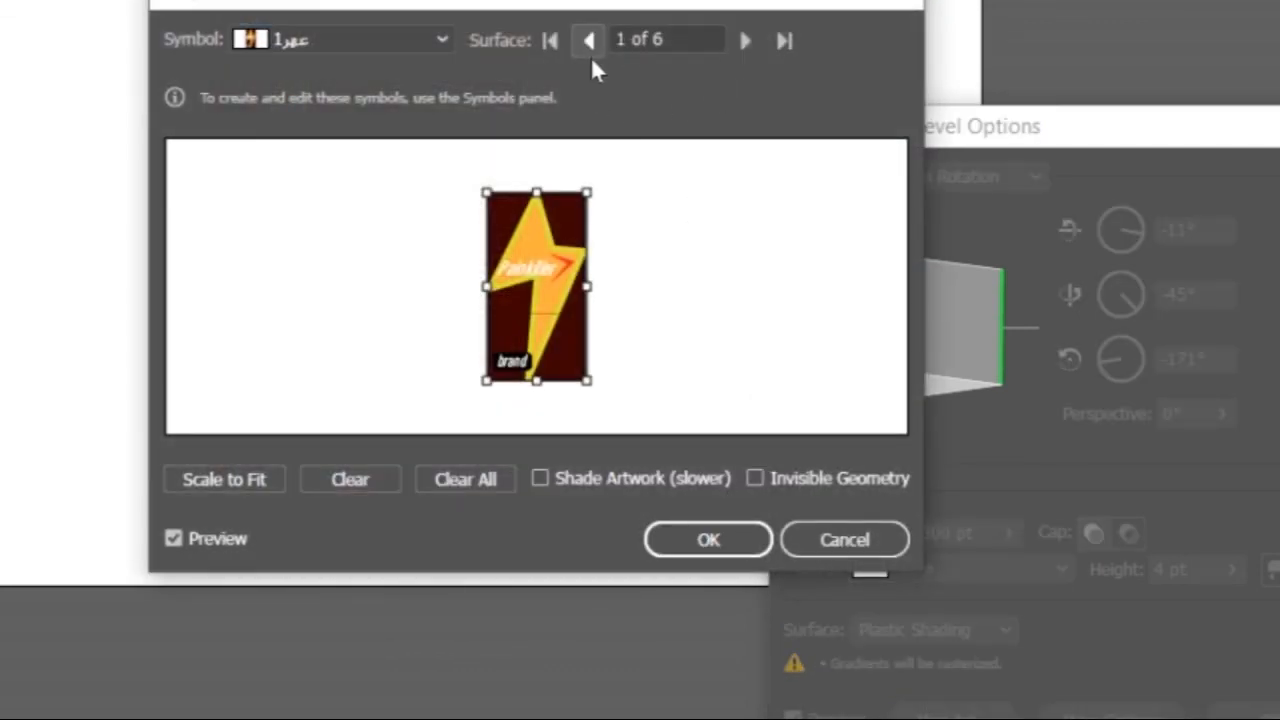
pyautogui.click(745, 41)
pyautogui.click(745, 41)
pyautogui.click(745, 41)
pyautogui.click(745, 41)
pyautogui.click(745, 41)
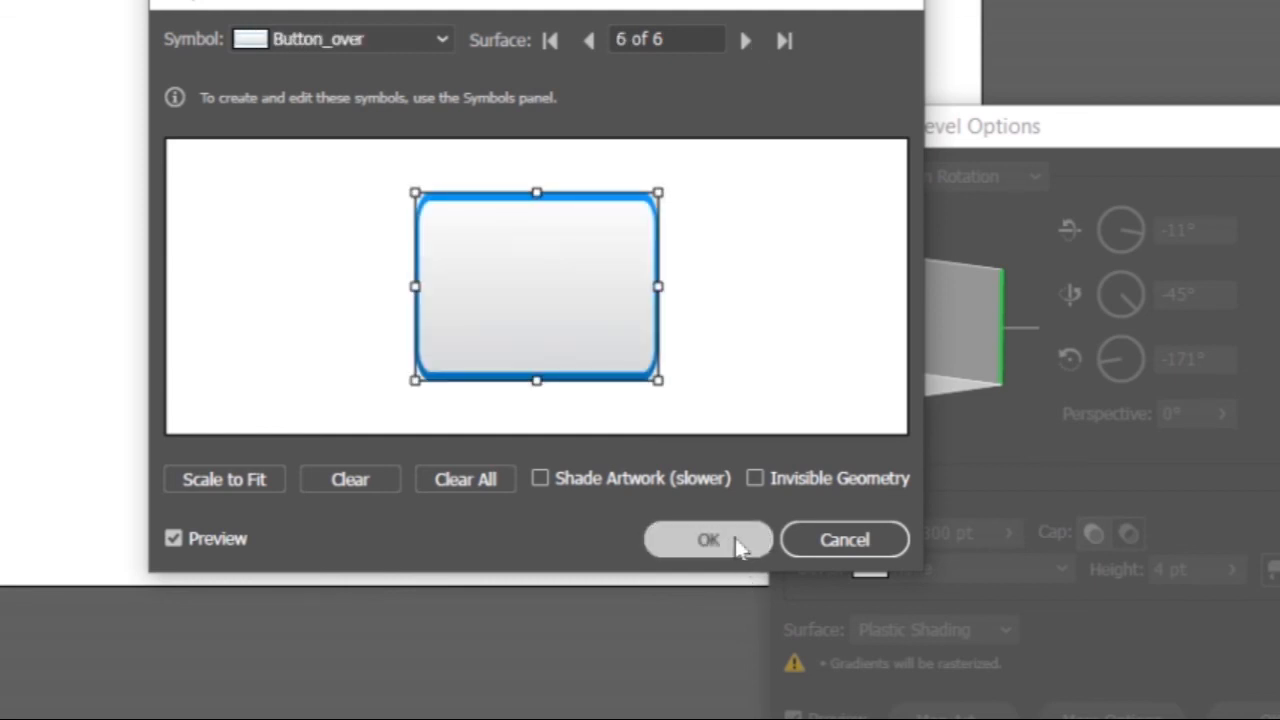